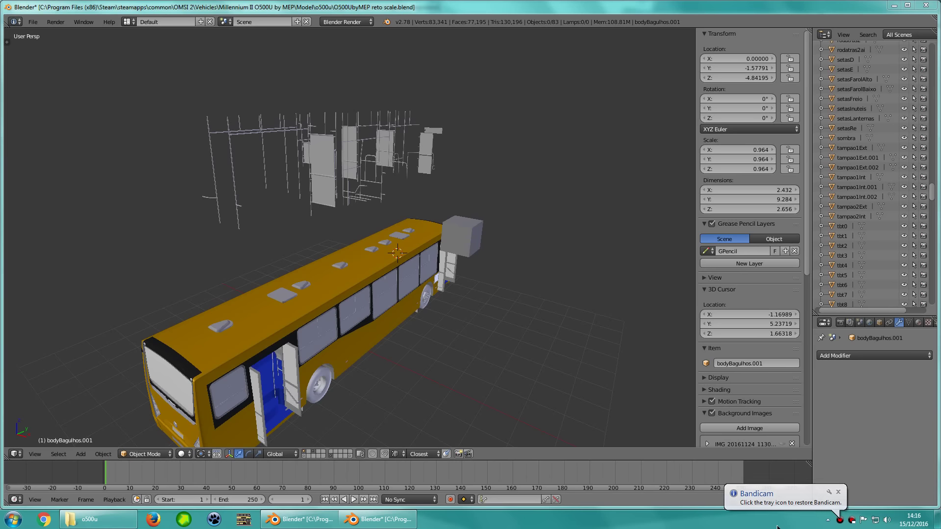
# Orbit and zoom along the O500U bus side and aisle to the standing passenger
pyautogui.moveTo(506, 139)
pyautogui.mouseDown(button='middle')
pyautogui.moveTo(420, 120)
pyautogui.moveTo(450, 222)
pyautogui.moveTo(362, 147)
pyautogui.mouseUp(button='middle')
pyautogui.scroll(3, 386, 237)
pyautogui.scroll(5, 343, 231)
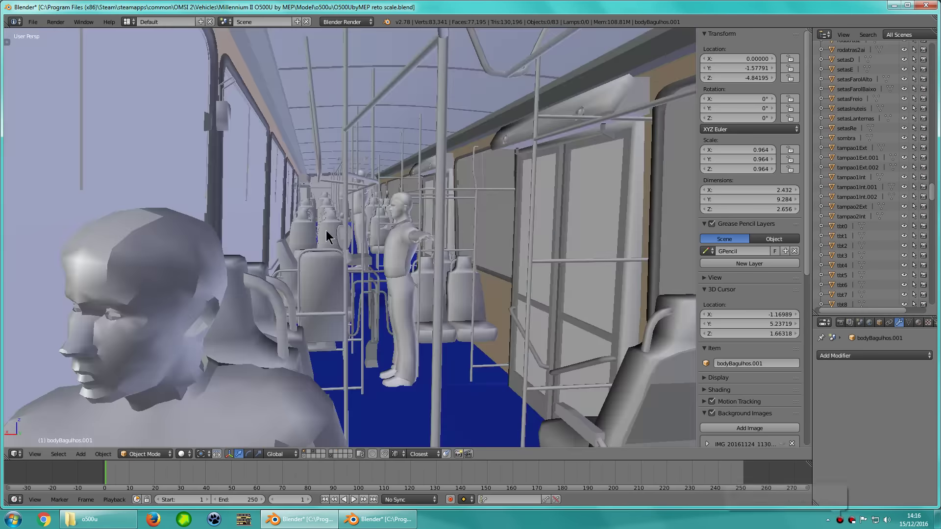
pyautogui.scroll(2, 339, 228)
pyautogui.moveTo(342, 231)
pyautogui.mouseDown(button='middle')
pyautogui.moveTo(450, 235)
pyautogui.moveTo(407, 266)
pyautogui.mouseUp(button='middle')
pyautogui.scroll(-5, 358, 236)
pyautogui.scroll(-3, 405, 235)
pyautogui.scroll(6, 415, 236)
pyautogui.scroll(3, 407, 231)
pyautogui.scroll(3, 407, 230)
pyautogui.scroll(3, 449, 241)
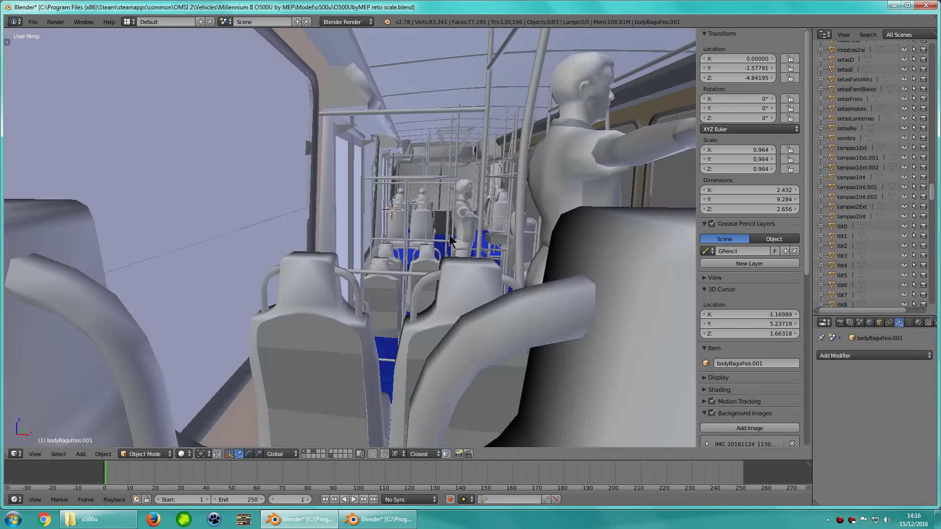
pyautogui.moveTo(450, 241)
pyautogui.mouseDown(button='middle')
pyautogui.moveTo(387, 217)
pyautogui.moveTo(385, 225)
pyautogui.mouseUp(button='middle')
pyautogui.scroll(-3, 385, 217)
pyautogui.scroll(2, 384, 221)
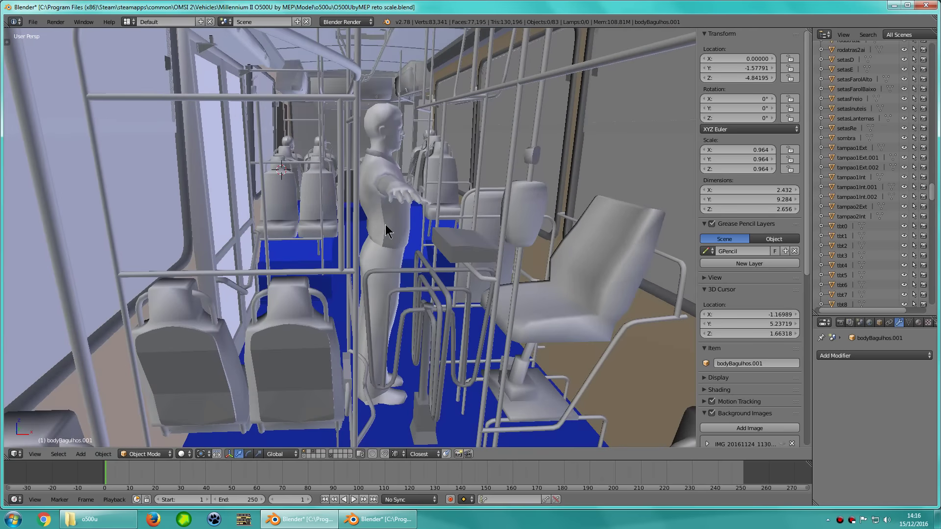
pyautogui.scroll(2, 407, 227)
pyautogui.scroll(3, 407, 228)
# Orbit back to a wide aisle view of the seated passengers
pyautogui.moveTo(230, 257)
pyautogui.mouseDown(button='middle')
pyautogui.moveTo(185, 231)
pyautogui.moveTo(286, 240)
pyautogui.moveTo(386, 217)
pyautogui.moveTo(319, 176)
pyautogui.mouseUp(button='middle')
pyautogui.scroll(3, 299, 247)
pyautogui.scroll(-3, 314, 258)
pyautogui.scroll(3, 317, 260)
pyautogui.scroll(-3, 309, 234)
pyautogui.scroll(-5, 310, 234)
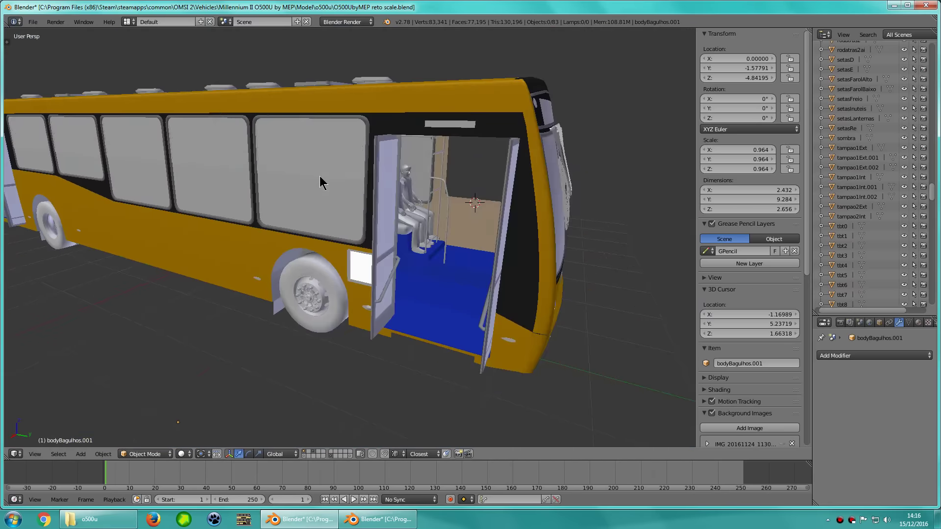
pyautogui.scroll(4, 320, 177)
pyautogui.scroll(4, 354, 199)
pyautogui.scroll(2, 325, 198)
pyautogui.moveTo(357, 212)
pyautogui.mouseDown(button='middle')
pyautogui.moveTo(308, 220)
pyautogui.moveTo(395, 248)
pyautogui.moveTo(455, 210)
pyautogui.moveTo(486, 228)
pyautogui.moveTo(482, 272)
pyautogui.moveTo(438, 245)
pyautogui.mouseUp(button='middle')
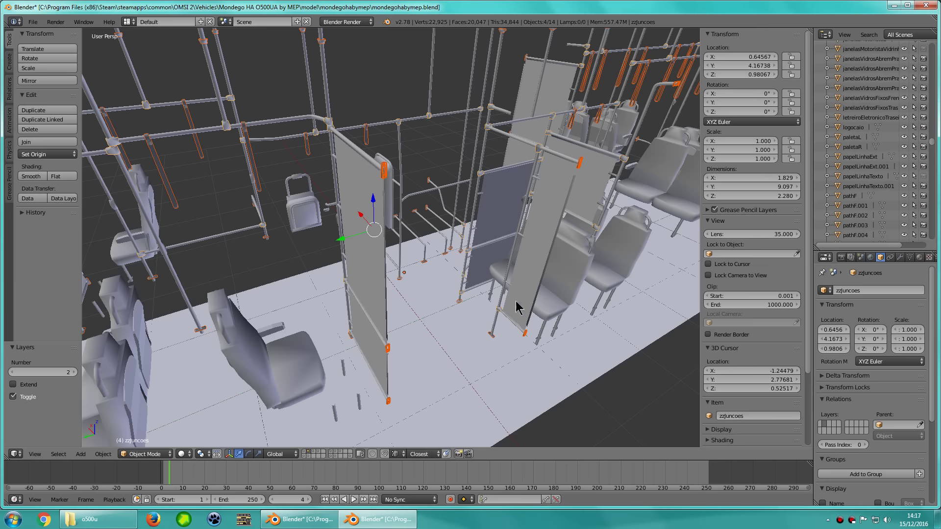
pyautogui.scroll(-2, 515, 301)
# Orbit and zoom around the Mondego interior poles and seats
pyautogui.scroll(-6, 505, 294)
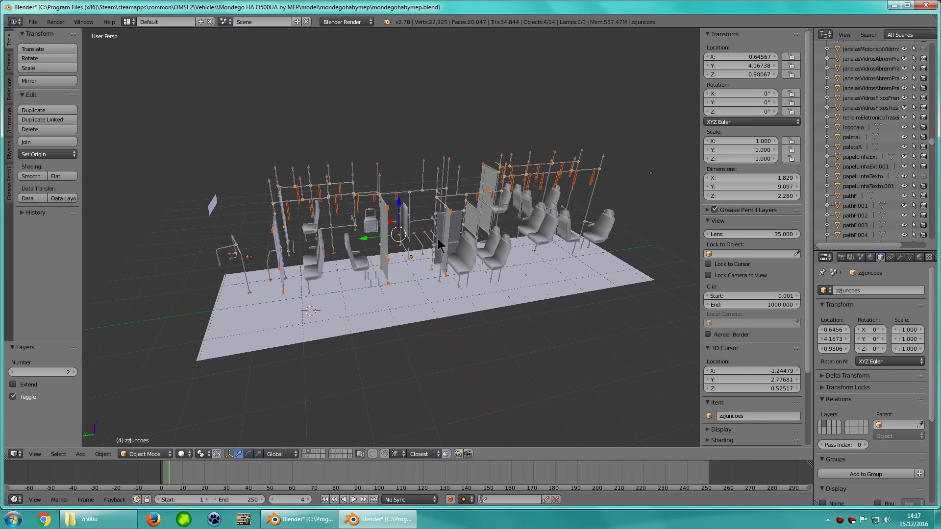
pyautogui.moveTo(503, 226); pyautogui.dragTo(465, 226, button='middle')
pyautogui.scroll(3, 466, 227)
pyautogui.scroll(3, 428, 227)
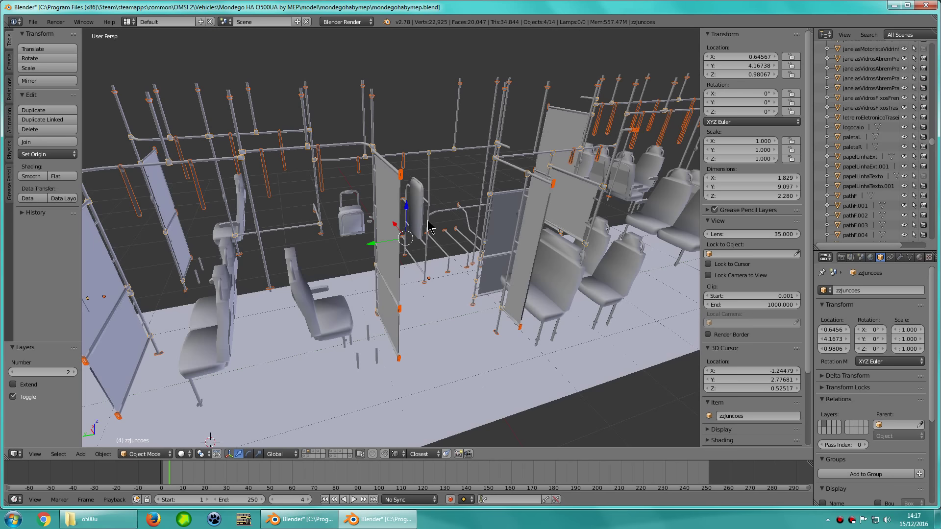
pyautogui.scroll(2, 396, 143)
pyautogui.moveTo(393, 143); pyautogui.dragTo(399, 152, button='middle')
pyautogui.scroll(-3, 439, 238)
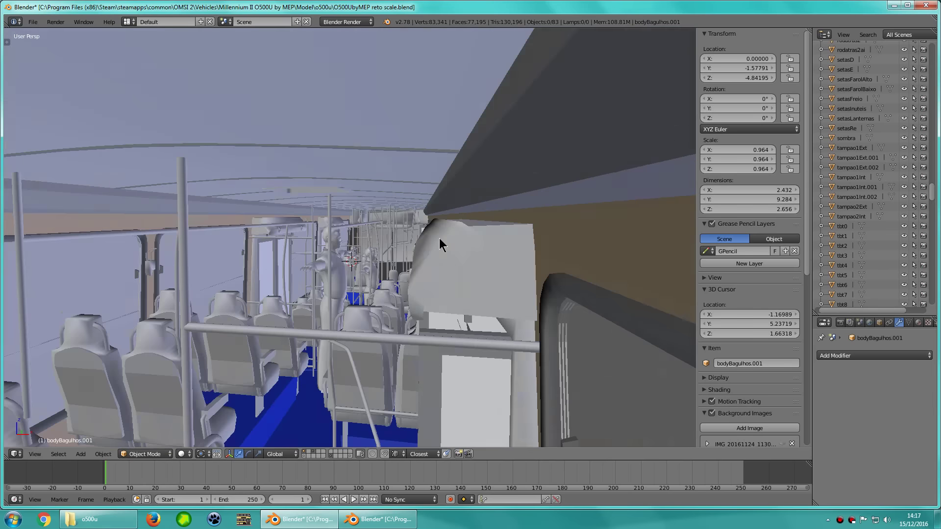
pyautogui.scroll(-5, 439, 238)
# Inspect the Mondego interior handrails and ceiling in wireframe, then in solid shading
pyautogui.press('z')
pyautogui.scroll(3, 341, 252)
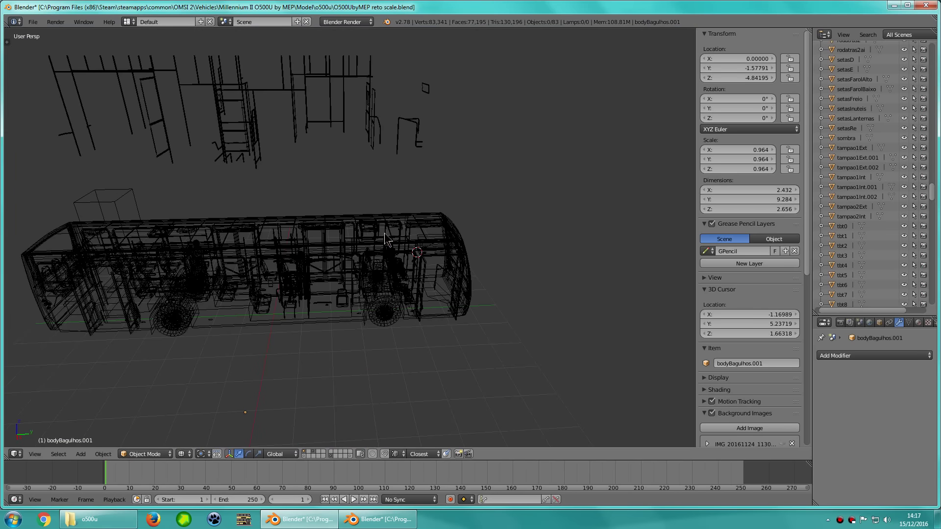
pyautogui.moveTo(382, 205)
pyautogui.mouseDown(button='middle')
pyautogui.moveTo(443, 201)
pyautogui.moveTo(405, 195)
pyautogui.moveTo(425, 223)
pyautogui.moveTo(407, 230)
pyautogui.mouseUp(button='middle')
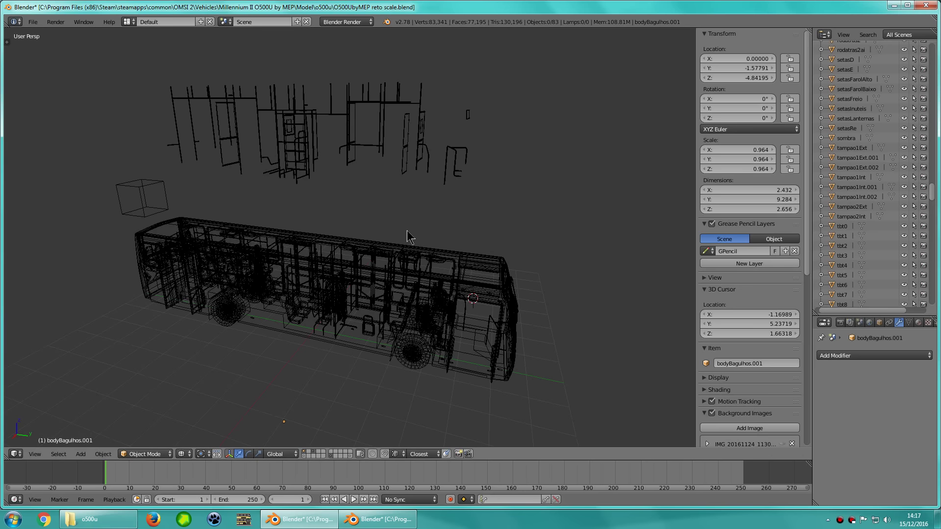
pyautogui.scroll(4, 429, 295)
pyautogui.scroll(2, 430, 296)
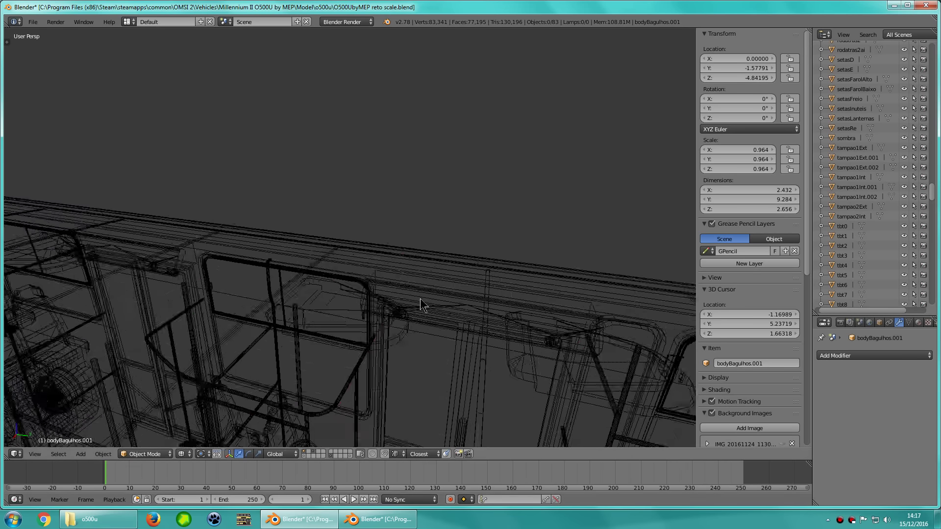
pyautogui.scroll(2, 419, 299)
pyautogui.moveTo(471, 253)
pyautogui.mouseDown(button='middle')
pyautogui.moveTo(377, 227)
pyautogui.moveTo(401, 257)
pyautogui.moveTo(457, 273)
pyautogui.moveTo(401, 254)
pyautogui.moveTo(278, 310)
pyautogui.mouseUp(button='middle')
pyautogui.press('z')
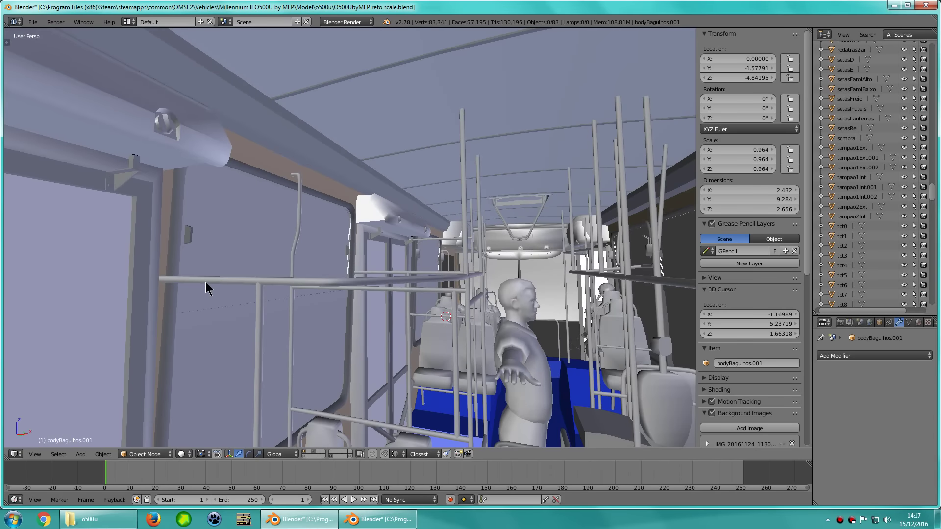
pyautogui.moveTo(204, 282); pyautogui.dragTo(210, 265, button='middle')
pyautogui.moveTo(445, 265)
pyautogui.mouseDown(button='middle')
pyautogui.moveTo(421, 257)
pyautogui.moveTo(436, 272)
pyautogui.moveTo(487, 272)
pyautogui.moveTo(313, 282)
pyautogui.moveTo(389, 296)
pyautogui.moveTo(375, 300)
pyautogui.moveTo(361, 289)
pyautogui.moveTo(529, 280)
pyautogui.moveTo(396, 307)
pyautogui.moveTo(435, 298)
pyautogui.moveTo(605, 395)
pyautogui.mouseUp(button='middle')
pyautogui.scroll(-5, 528, 278)
pyautogui.scroll(-3, 528, 279)
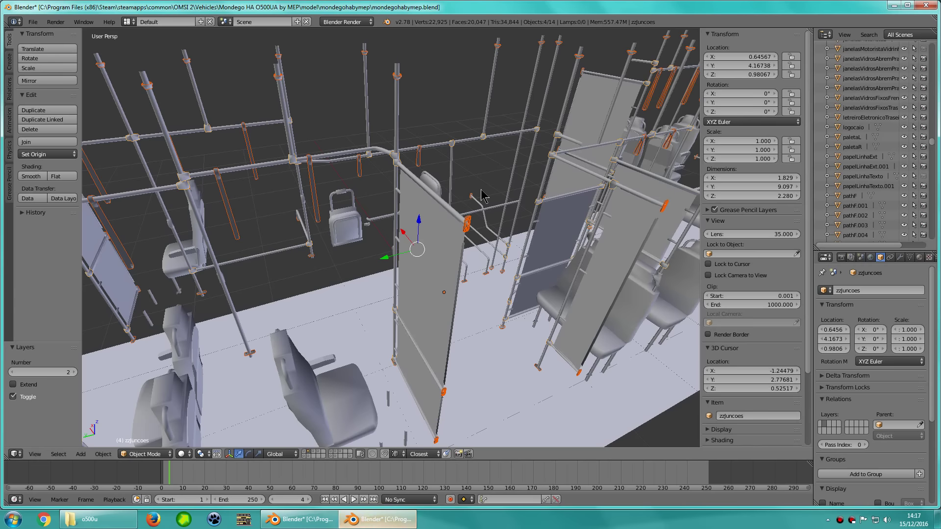
# Copy the selected pole connectors and quit the Mondego file without saving
pyautogui.hotkey('ctrl', 'c')
pyautogui.click(927, 5)
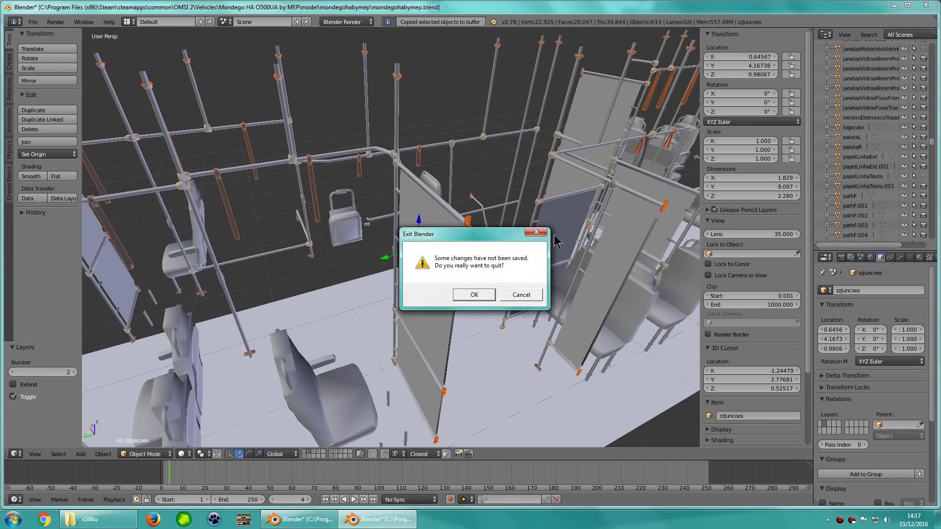
pyautogui.click(473, 300)
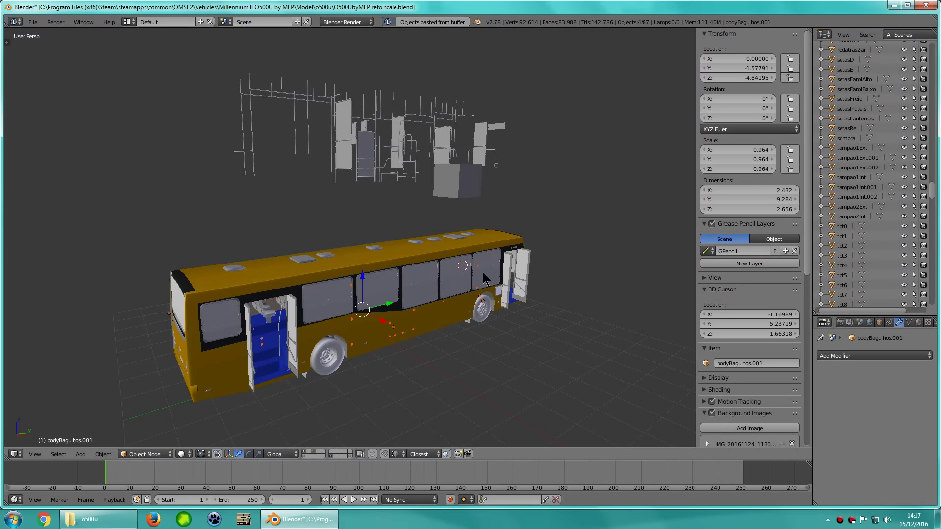
# Raise the pasted pole connectors 5 units along Z and view them over the bus roof
pyautogui.press('g')
pyautogui.press('Return')
pyautogui.moveTo(484, 279)
pyautogui.mouseDown(button='middle')
pyautogui.moveTo(357, 192)
pyautogui.moveTo(434, 205)
pyautogui.moveTo(432, 154)
pyautogui.moveTo(454, 201)
pyautogui.moveTo(465, 133)
pyautogui.moveTo(471, 190)
pyautogui.moveTo(386, 215)
pyautogui.moveTo(523, 296)
pyautogui.mouseUp(button='middle')
pyautogui.scroll(6, 357, 192)
pyautogui.scroll(-5, 314, 191)
pyautogui.scroll(6, 435, 205)
pyautogui.scroll(5, 454, 201)
pyautogui.scroll(3, 436, 163)
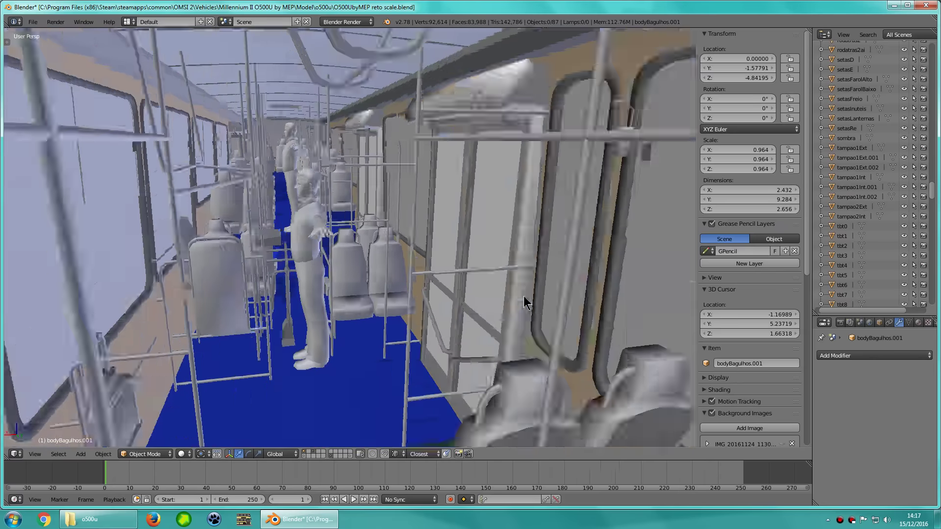
pyautogui.scroll(-4, 523, 296)
pyautogui.scroll(-2, 747, 287)
pyautogui.scroll(-4, 747, 287)
pyautogui.scroll(-4, 748, 296)
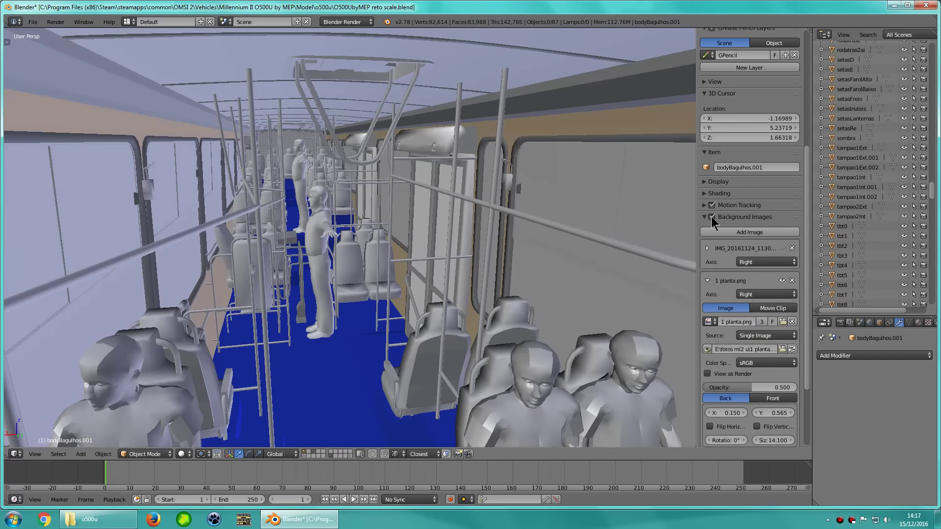
# Hide the background reference images and check the connectors in side view and wireframe
pyautogui.click(712, 217)
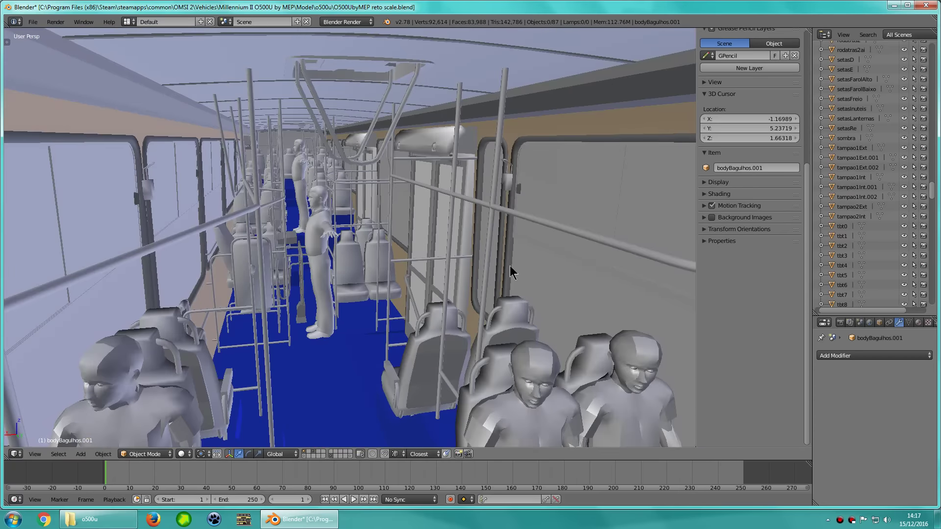
pyautogui.press('KP_3')
pyautogui.scroll(-2, 516, 269)
pyautogui.press('z')
pyautogui.scroll(-3, 516, 269)
pyautogui.scroll(-3, 432, 298)
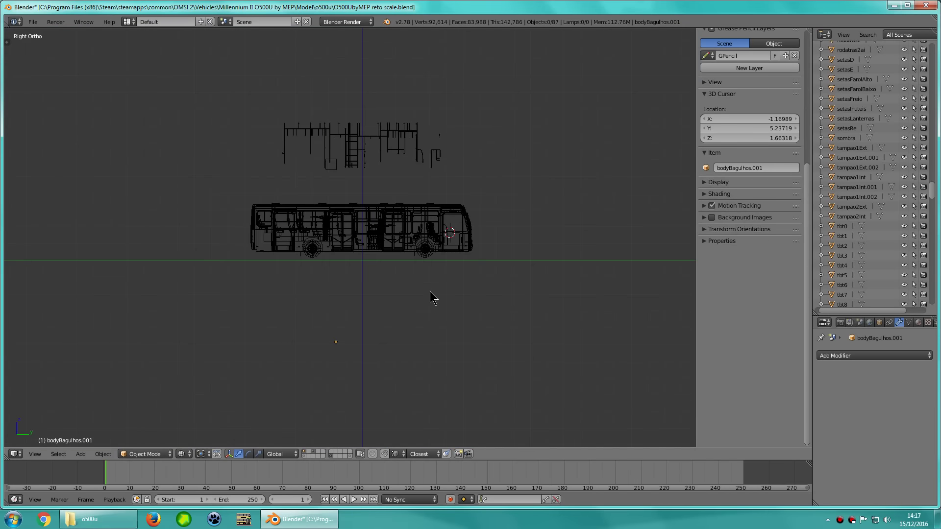
pyautogui.press('z')
pyautogui.moveTo(432, 297); pyautogui.dragTo(446, 260, button='middle')
pyautogui.press('z')
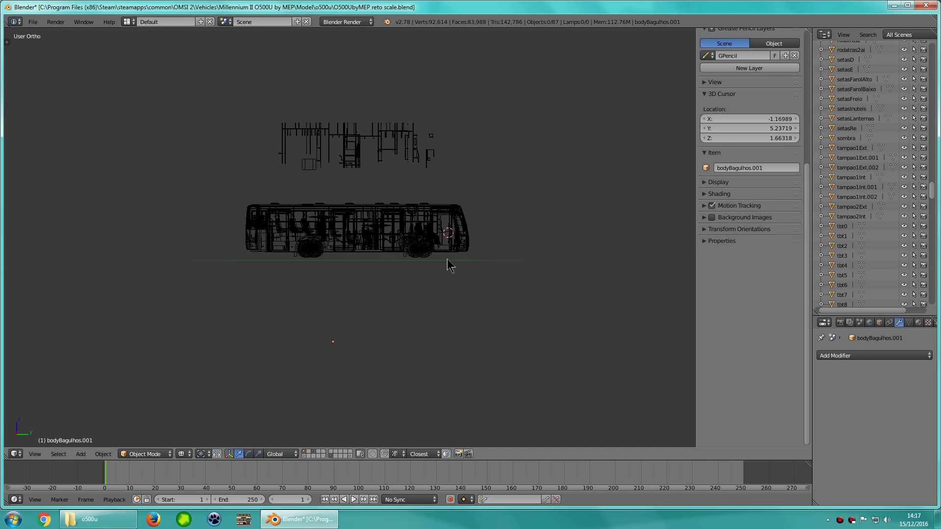
pyautogui.press('KP_5')
pyautogui.press('z')
# Orbit down the bus aisle toward the standing man to check the connectors' fit
pyautogui.scroll(5, 447, 259)
pyautogui.scroll(5, 307, 275)
pyautogui.scroll(-4, 308, 276)
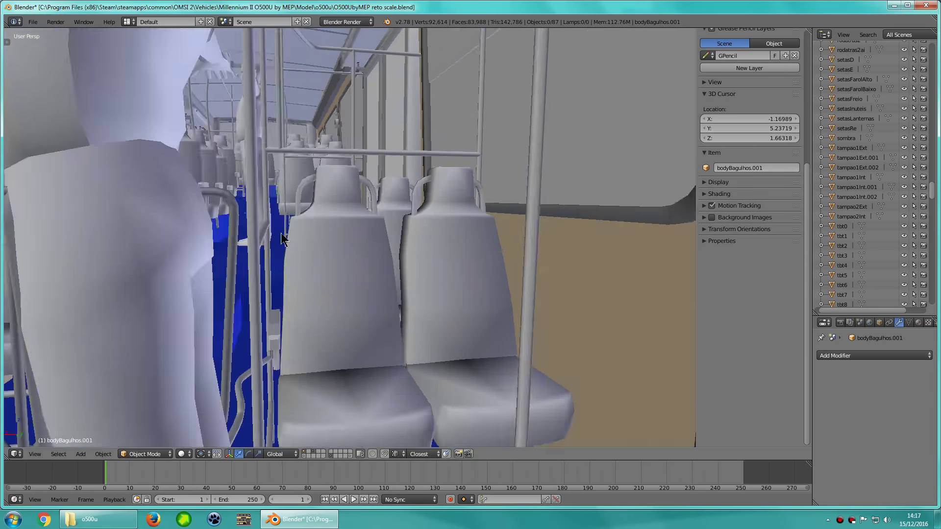
pyautogui.moveTo(308, 275)
pyautogui.mouseDown(button='middle')
pyautogui.moveTo(359, 268)
pyautogui.moveTo(380, 279)
pyautogui.mouseUp(button='middle')
pyautogui.moveTo(409, 243)
pyautogui.mouseDown(button='middle')
pyautogui.moveTo(341, 264)
pyautogui.moveTo(521, 261)
pyautogui.moveTo(407, 202)
pyautogui.moveTo(380, 238)
pyautogui.moveTo(373, 223)
pyautogui.mouseUp(button='middle')
pyautogui.scroll(5, 374, 223)
pyautogui.scroll(-5, 389, 232)
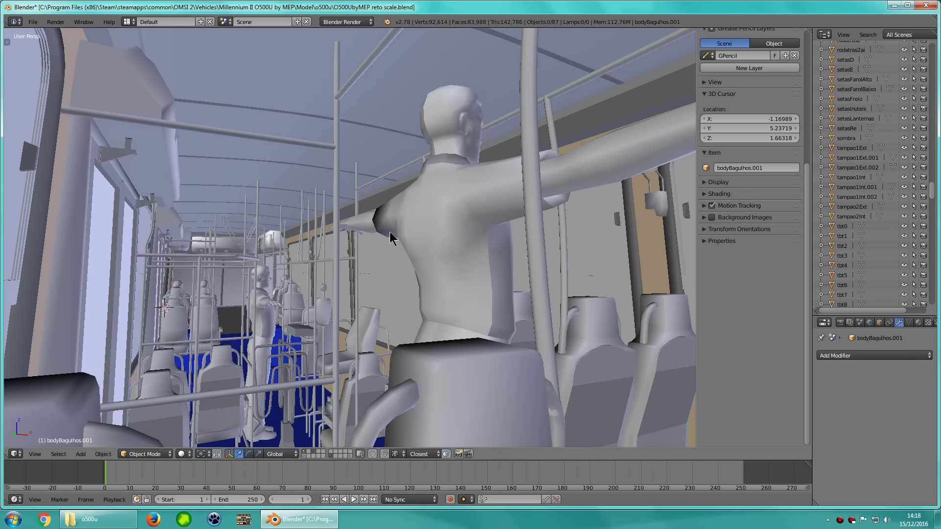
pyautogui.scroll(5, 396, 225)
pyautogui.scroll(-3, 390, 225)
pyautogui.scroll(-2, 394, 221)
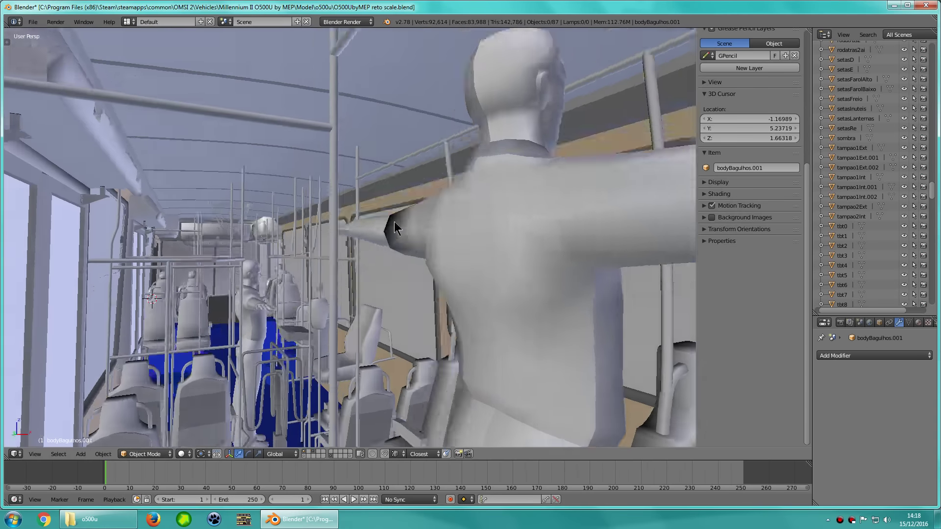
pyautogui.scroll(-5, 248, 248)
pyautogui.scroll(-3, 369, 277)
# Orbit around the bus roof from outside to a side-on view
pyautogui.moveTo(370, 278); pyautogui.dragTo(312, 270, button='middle')
pyautogui.scroll(-4, 312, 270)
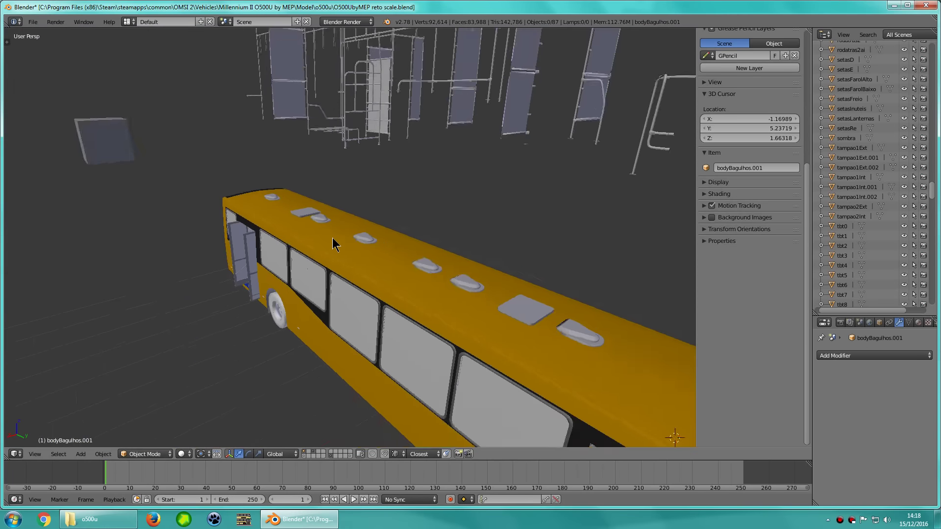
pyautogui.scroll(2, 337, 244)
pyautogui.scroll(-5, 484, 333)
pyautogui.moveTo(485, 333); pyautogui.dragTo(441, 298, button='middle')
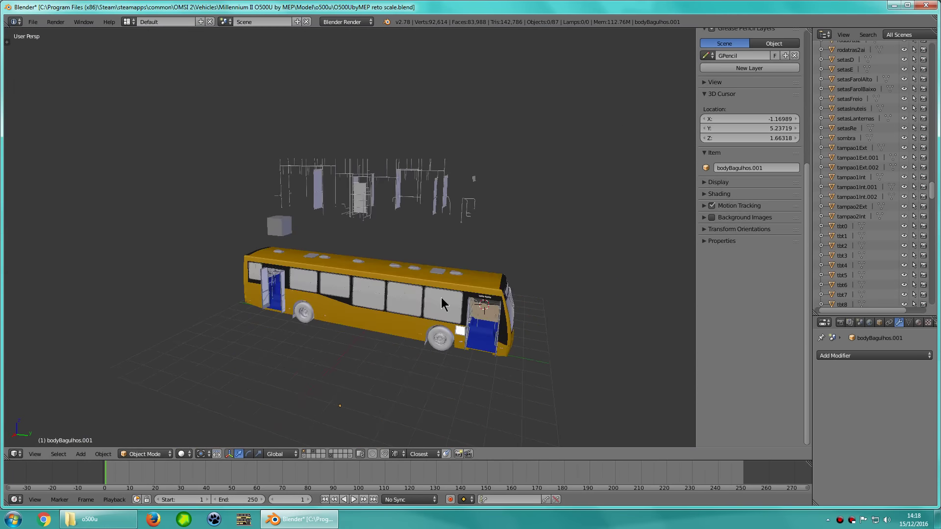
pyautogui.scroll(2, 441, 298)
pyautogui.scroll(2, 441, 298)
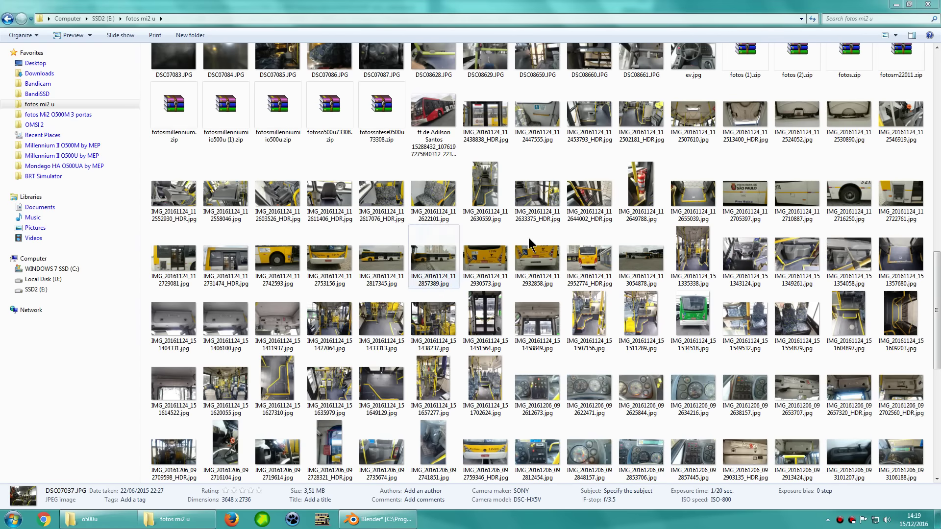
# Open the bus aisle reference photo and zoom in on the floor near the grey bin
pyautogui.doubleClick(491, 192)
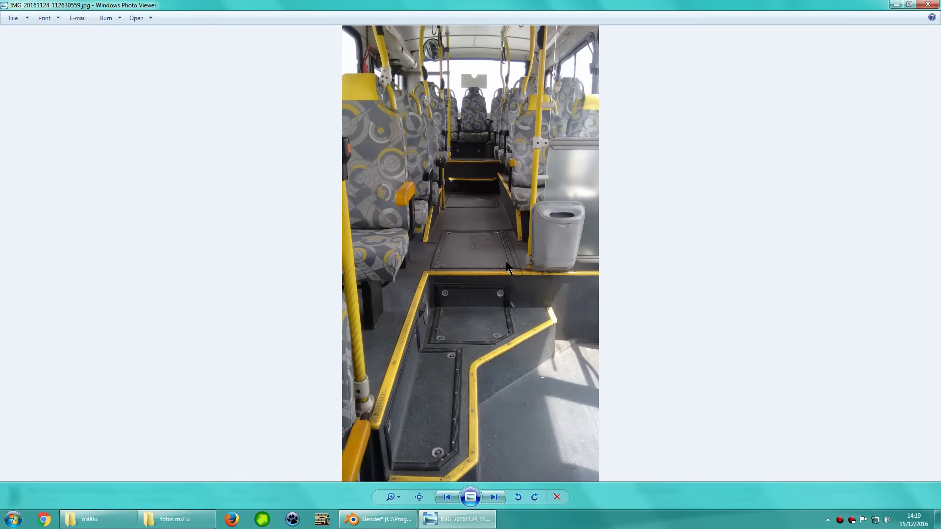
pyautogui.scroll(2, 445, 246)
pyautogui.moveTo(451, 144); pyautogui.dragTo(450, 309)
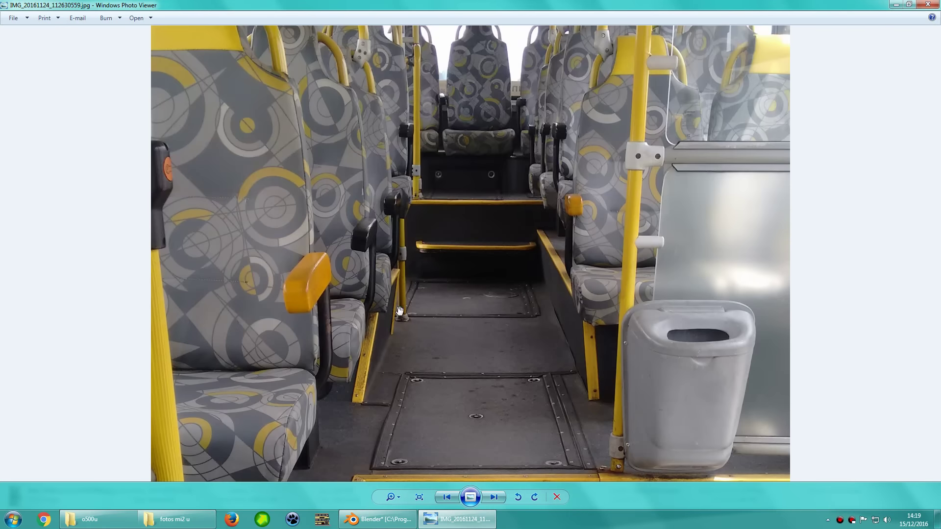
pyautogui.scroll(1, 451, 309)
pyautogui.moveTo(477, 231); pyautogui.dragTo(458, 296)
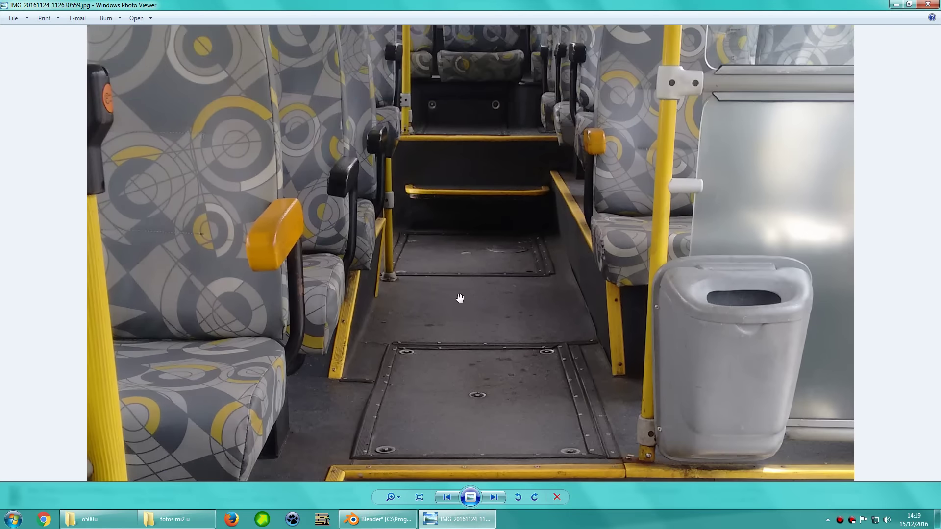
pyautogui.scroll(2, 416, 294)
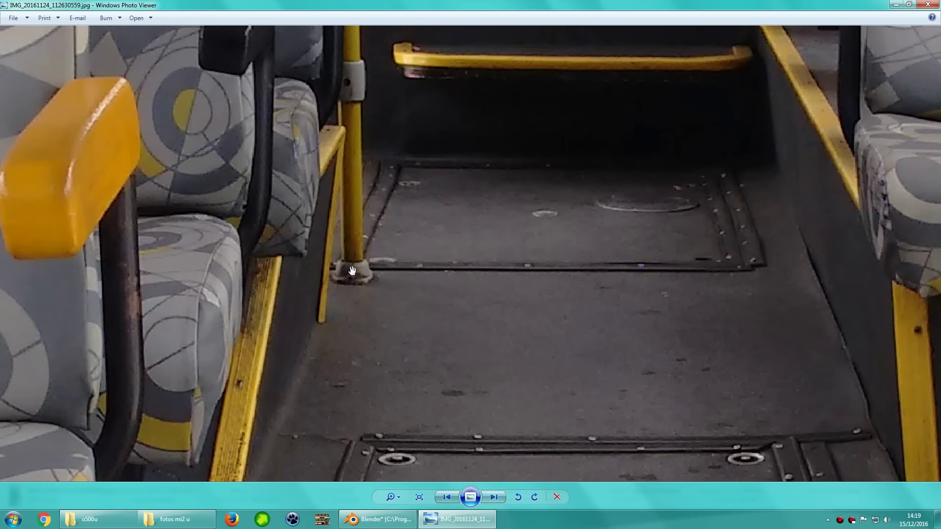
pyautogui.scroll(-2, 563, 248)
pyautogui.moveTo(598, 342); pyautogui.dragTo(531, 209)
pyautogui.scroll(1, 714, 342)
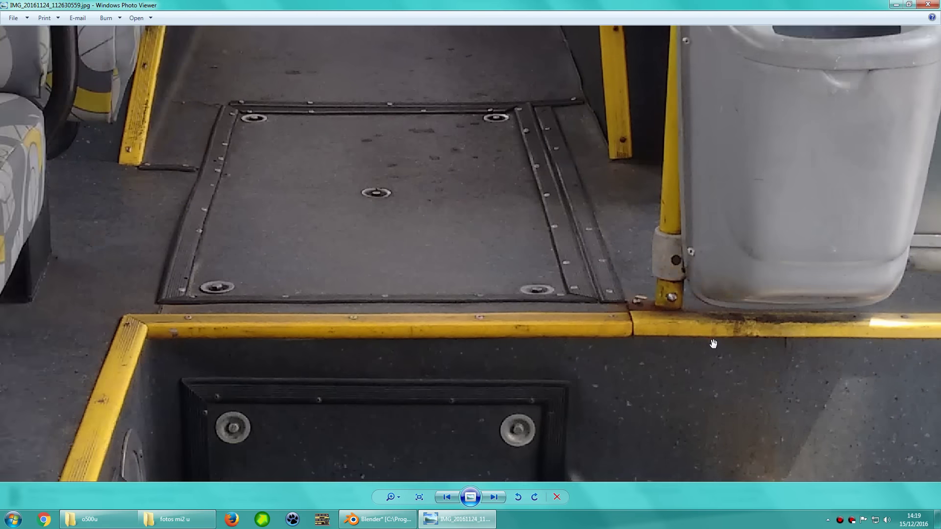
pyautogui.moveTo(714, 342); pyautogui.dragTo(644, 308)
pyautogui.scroll(-4, 590, 273)
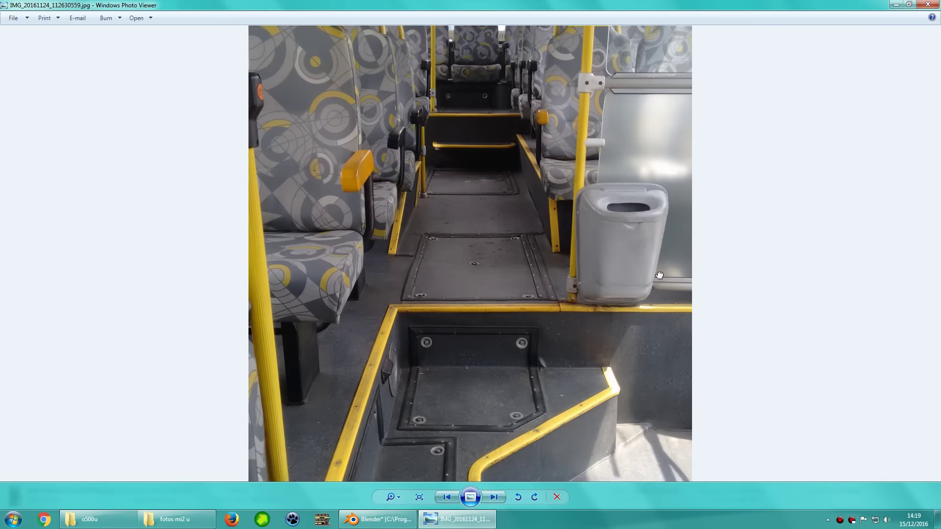
# Zoom in on the rear seats, ceiling mirror and poles, then zoom back out
pyautogui.moveTo(539, 158)
pyautogui.mouseDown()
pyautogui.moveTo(530, 257)
pyautogui.moveTo(487, 284)
pyautogui.mouseUp()
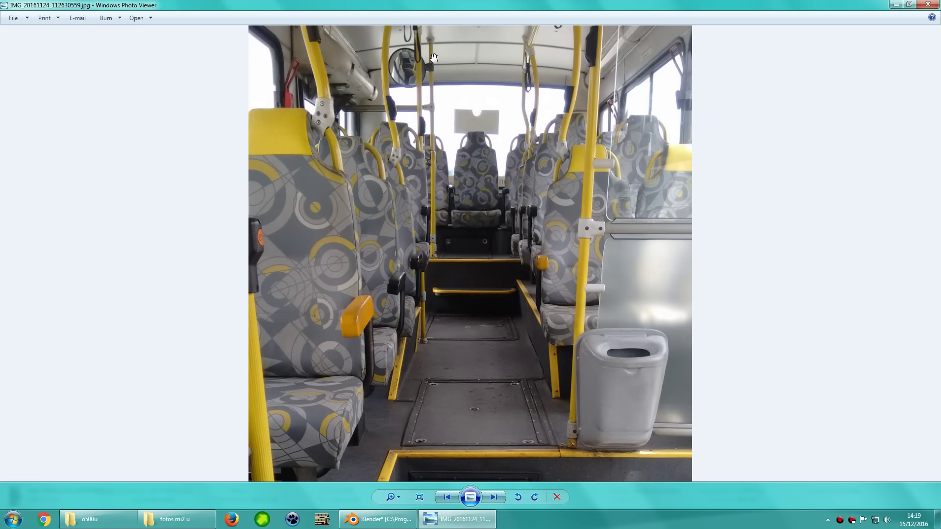
pyautogui.scroll(1, 473, 254)
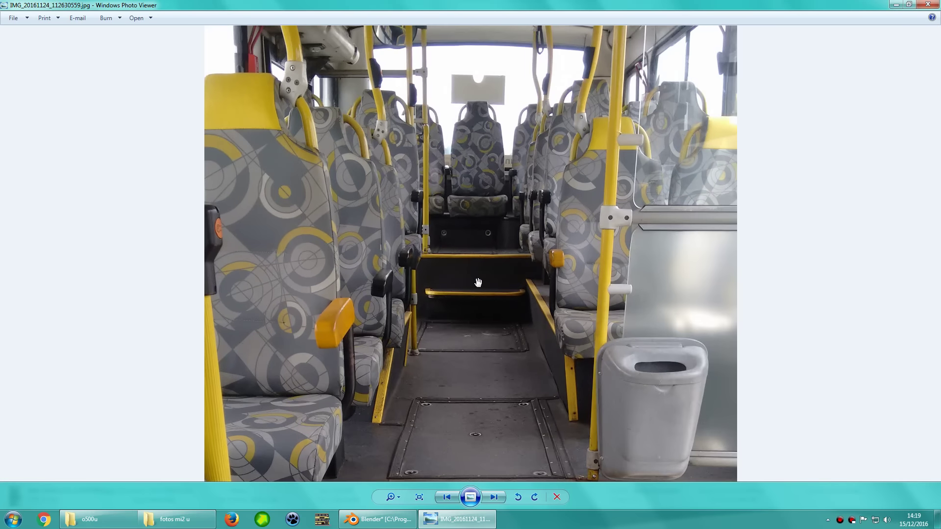
pyautogui.scroll(2, 471, 255)
pyautogui.moveTo(449, 249); pyautogui.dragTo(443, 285)
pyautogui.scroll(2, 450, 79)
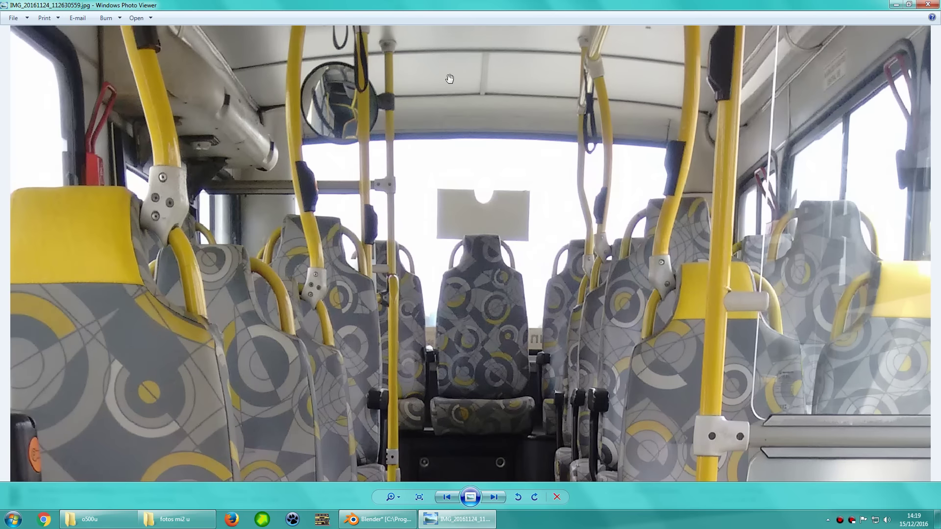
pyautogui.scroll(1, 450, 79)
pyautogui.scroll(2, 483, 289)
pyautogui.moveTo(487, 96); pyautogui.dragTo(491, 107)
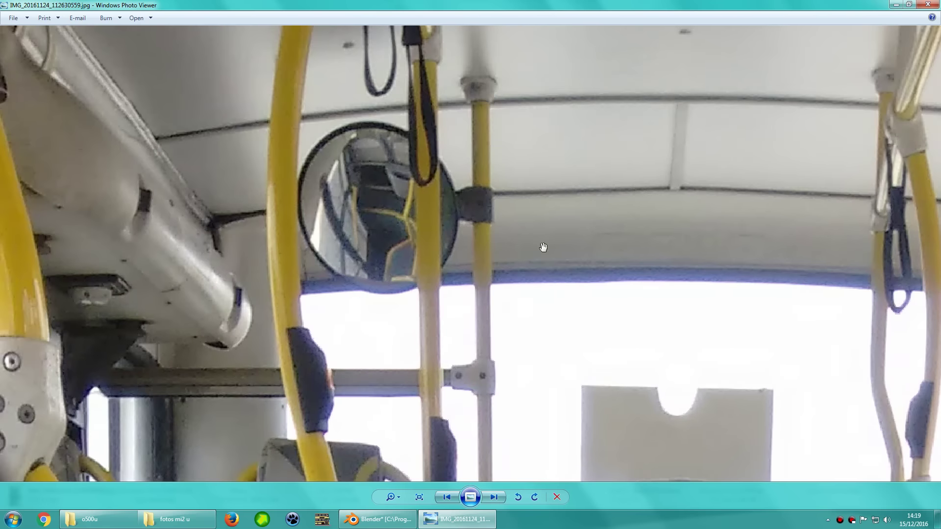
pyautogui.scroll(-5, 539, 247)
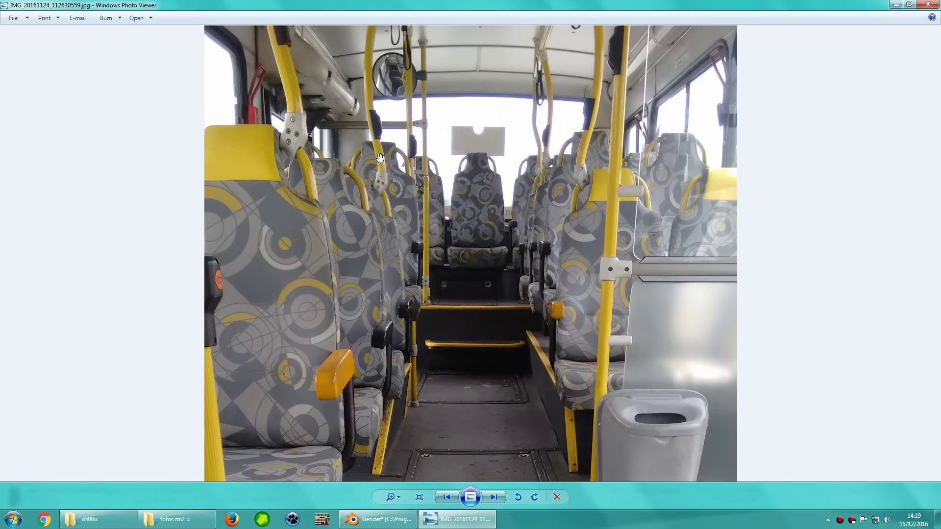
# Browse through the door-area and exterior bus photos, then close the viewer
pyautogui.press('Right')
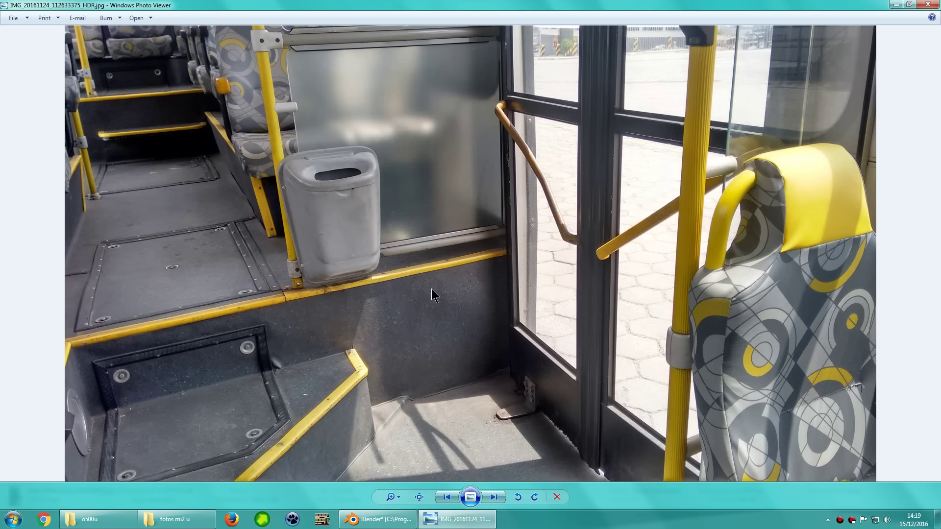
pyautogui.press('Right')
pyautogui.press('Right')
pyautogui.press('Right')
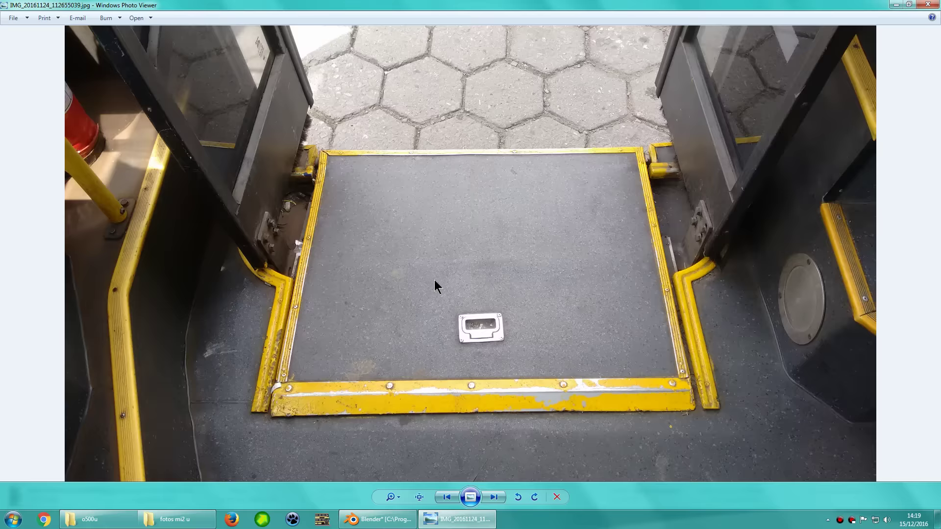
pyautogui.press('Right')
pyautogui.press('Right')
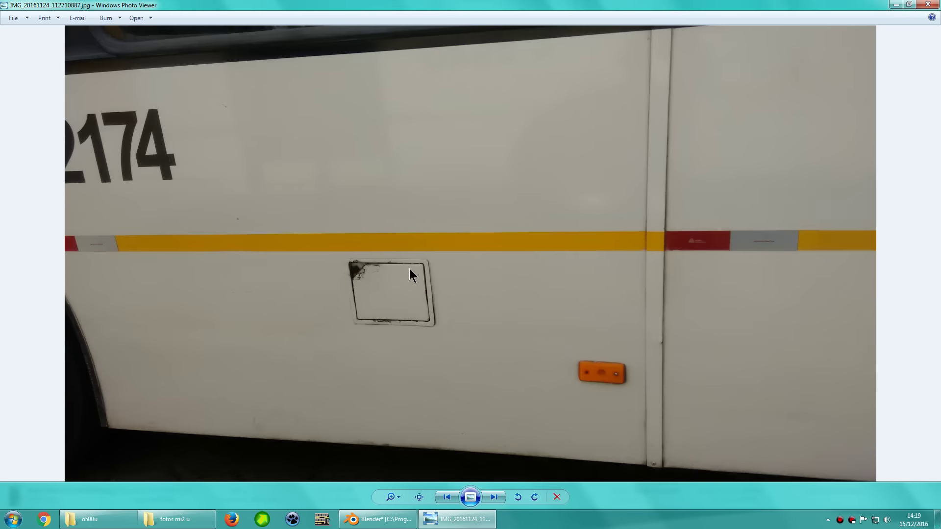
pyautogui.press('Right')
pyautogui.press('Right')
pyautogui.press('Right')
pyautogui.press('Right')
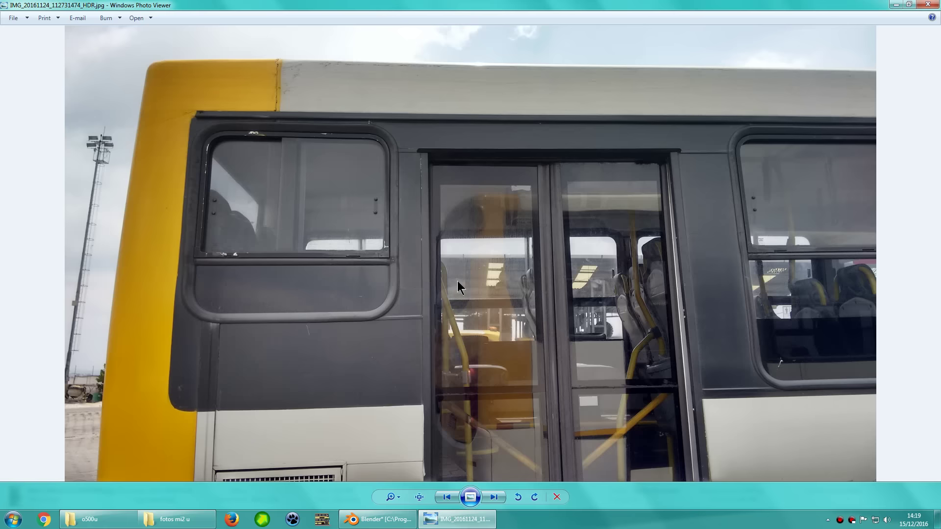
pyautogui.press('Right')
pyautogui.press('Right')
pyautogui.click(928, 5)
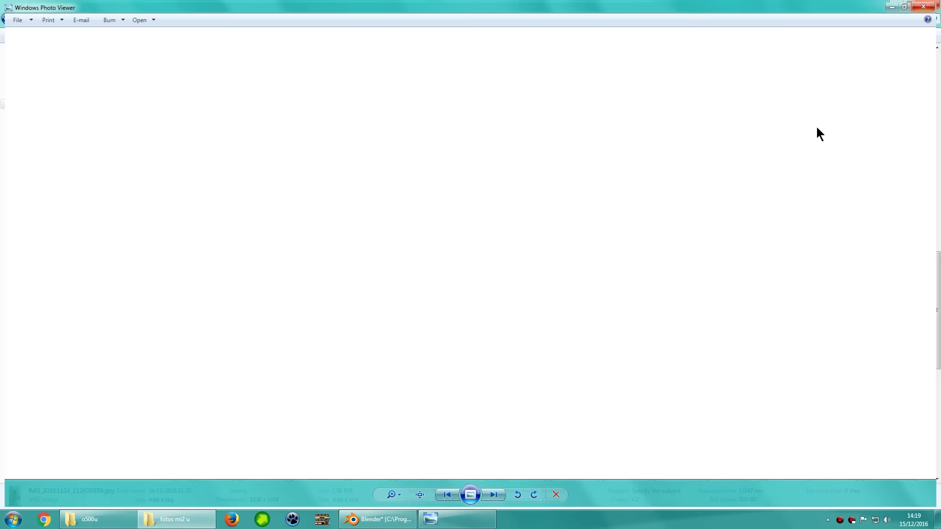
# View the photo of the floor hatch and pole base
pyautogui.scroll(-5, 629, 304)
pyautogui.click(572, 338)
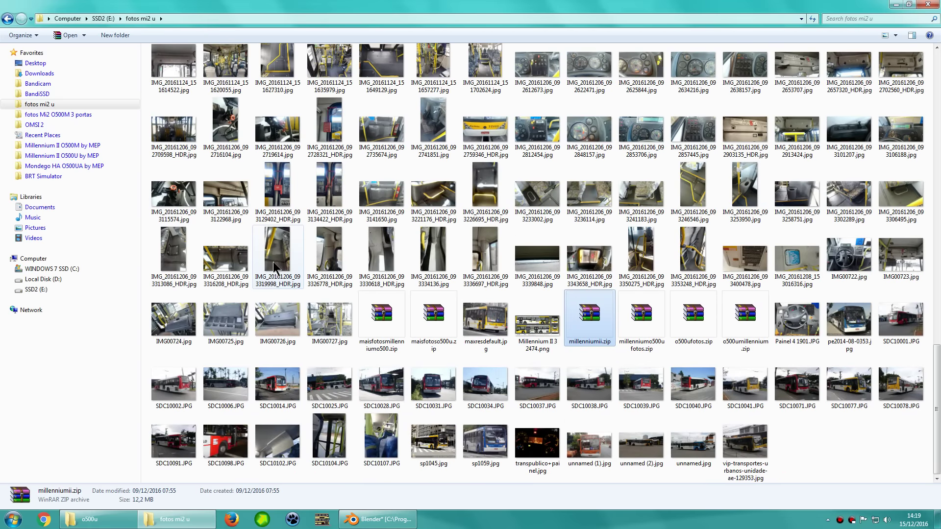
pyautogui.doubleClick(226, 259)
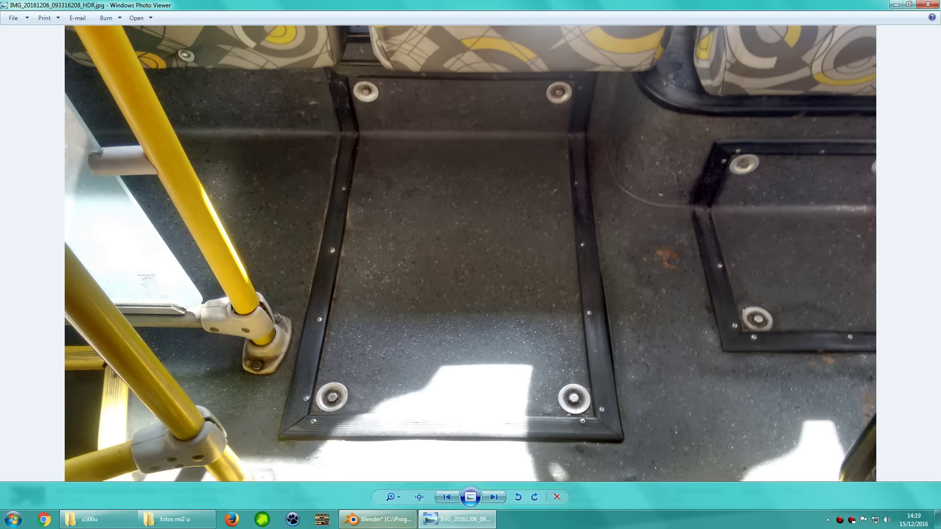
pyautogui.press('Escape')
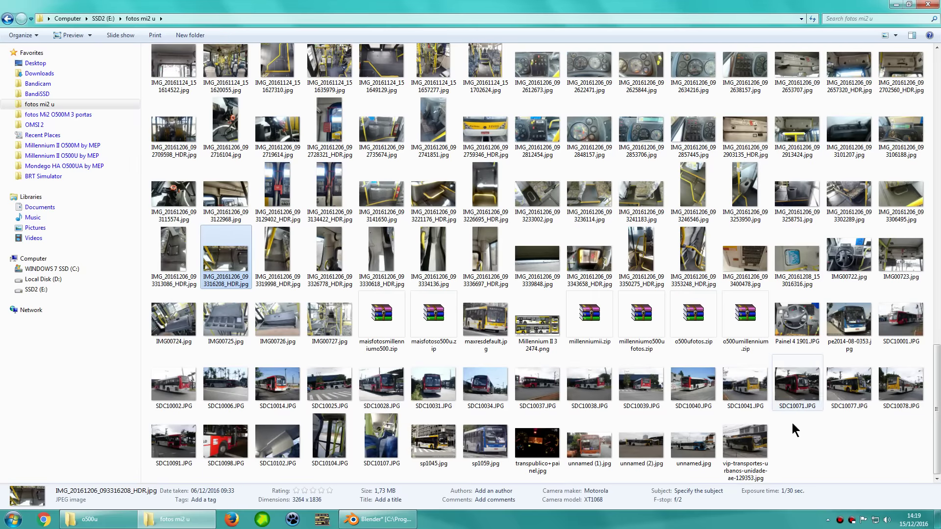
pyautogui.click(792, 424)
# Open the IMG00727 bus aisle photo and zoom in on its details
pyautogui.doubleClick(329, 319)
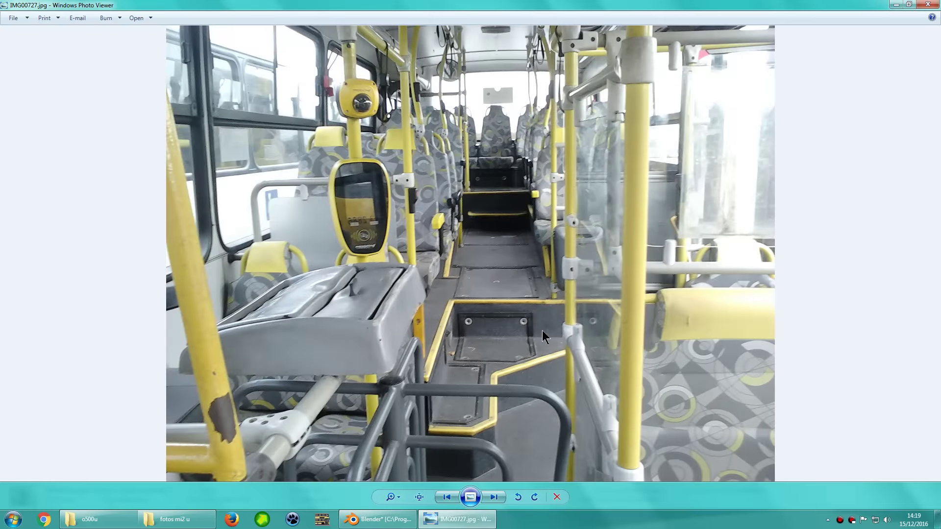
pyautogui.scroll(2, 542, 330)
pyautogui.scroll(2, 569, 304)
pyautogui.scroll(2, 602, 275)
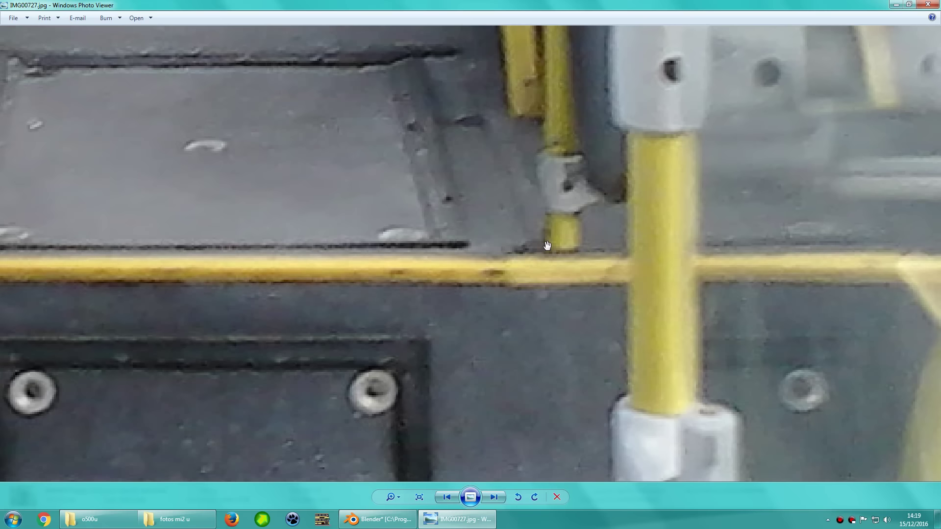
pyautogui.scroll(-4, 539, 251)
pyautogui.scroll(-1, 527, 250)
pyautogui.scroll(-1, 514, 250)
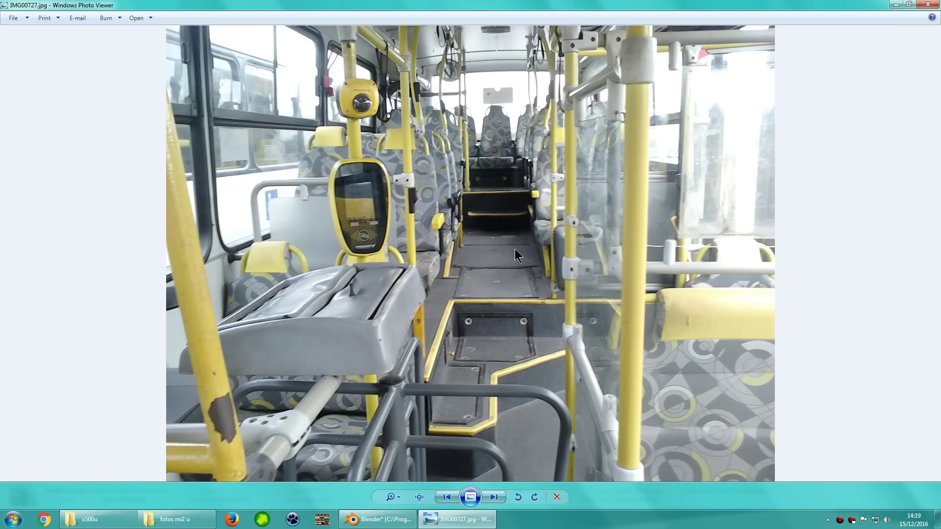
pyautogui.scroll(2, 490, 220)
pyautogui.scroll(-1, 483, 255)
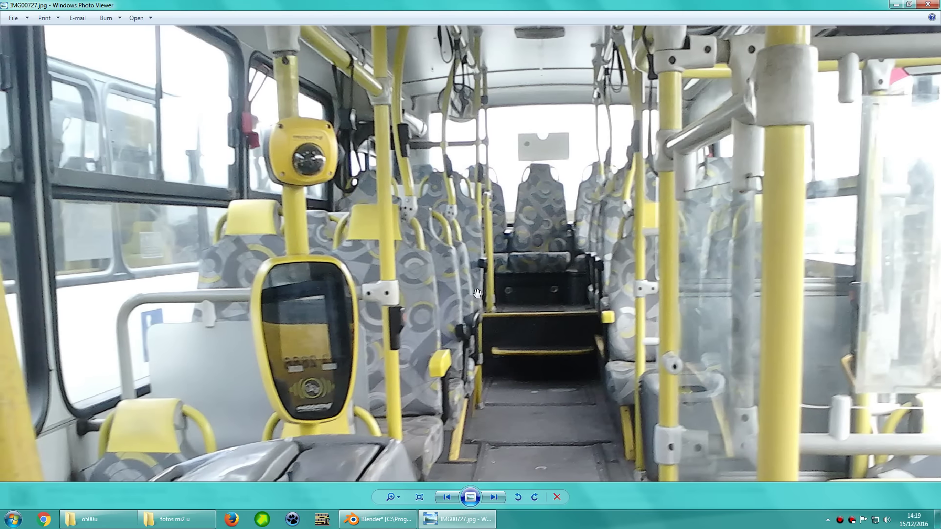
pyautogui.scroll(-1, 474, 287)
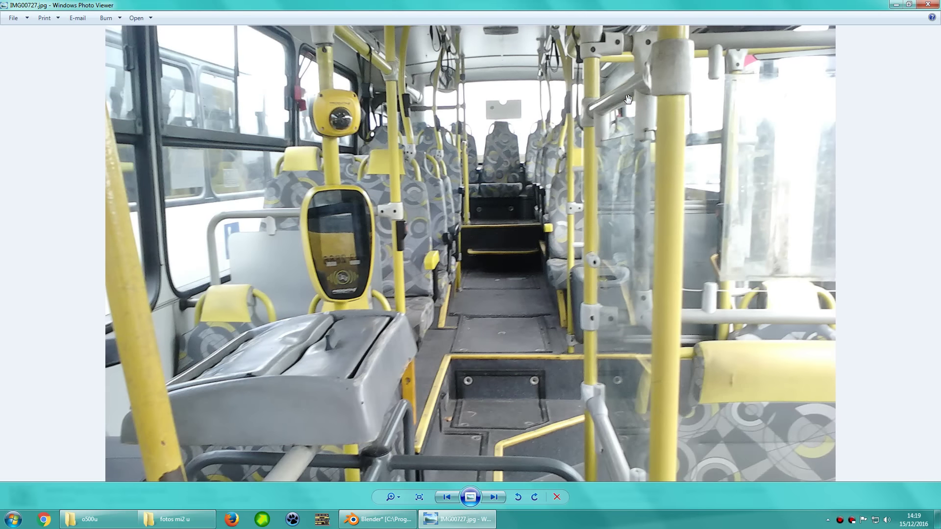
pyautogui.click(928, 5)
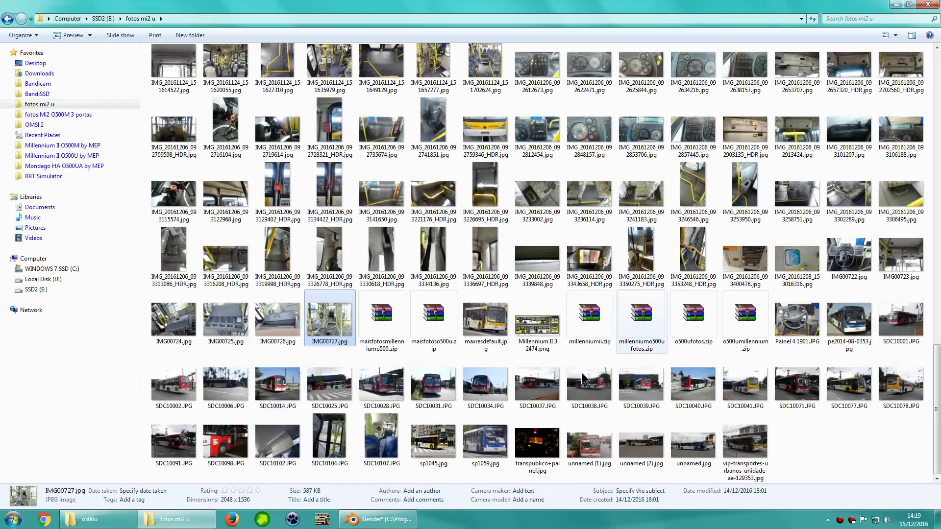
# Zoom into the IMG00723 driver's ceiling photo showing the pole clamp and mirrors
pyautogui.click(169, 321)
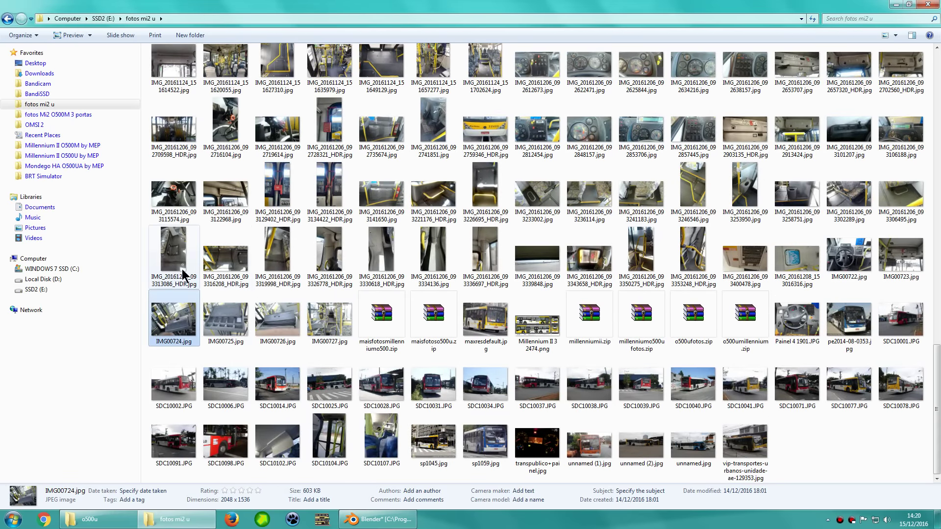
pyautogui.click(228, 323)
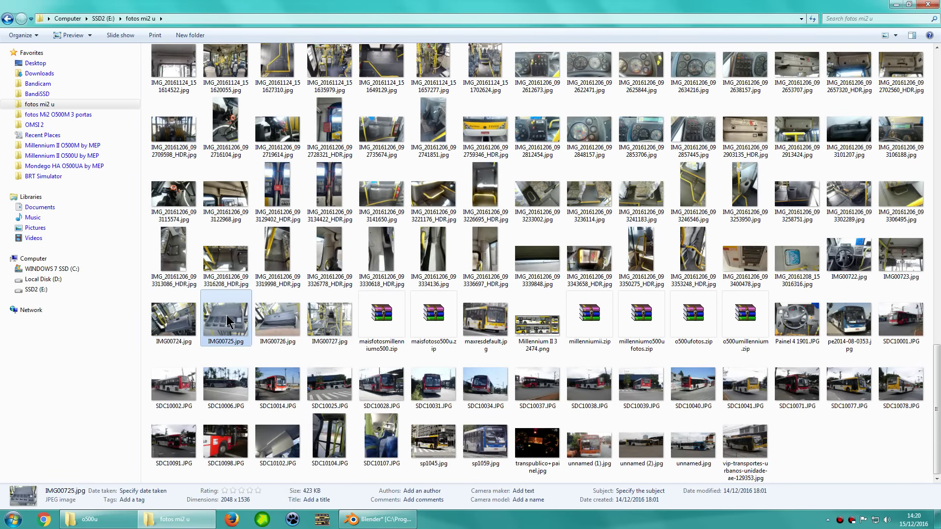
pyautogui.doubleClick(901, 264)
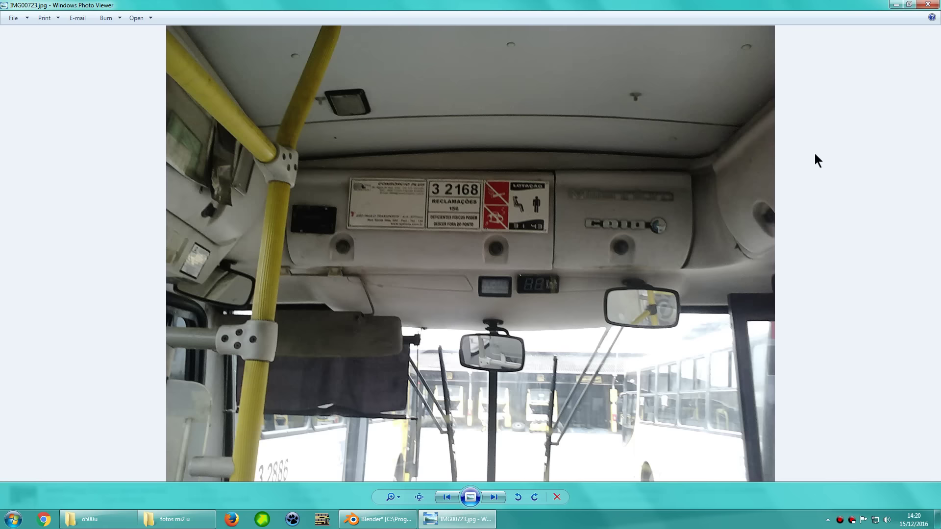
pyautogui.scroll(2, 407, 343)
pyautogui.scroll(1, 392, 333)
pyautogui.scroll(2, 363, 304)
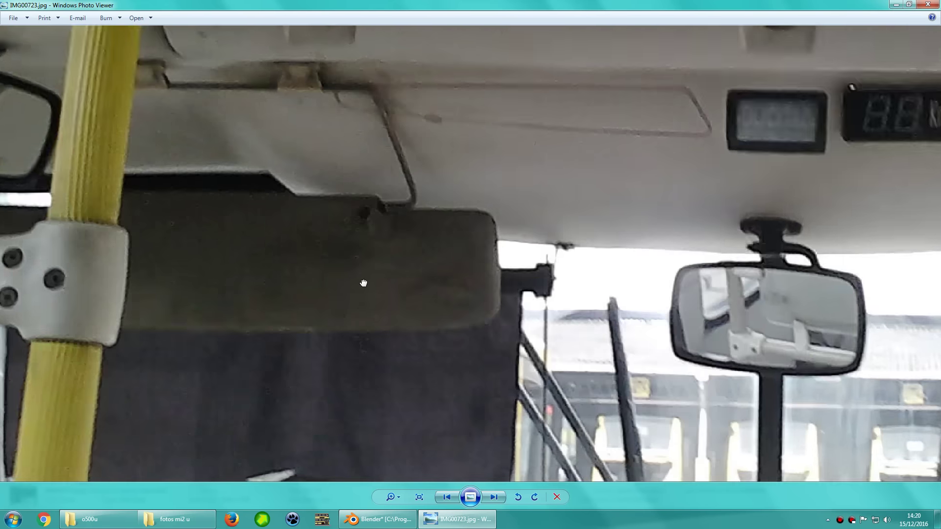
pyautogui.scroll(1, 307, 296)
pyautogui.scroll(1, 231, 288)
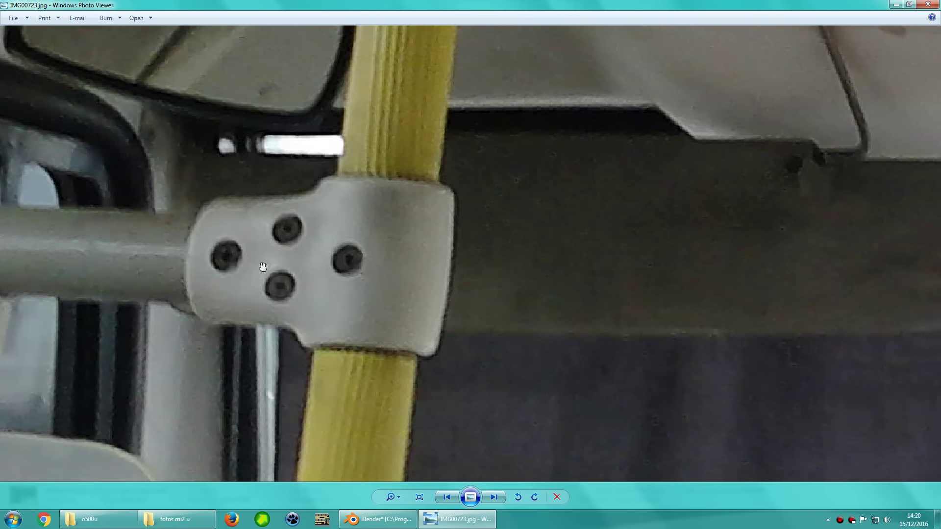
pyautogui.scroll(-1, 332, 248)
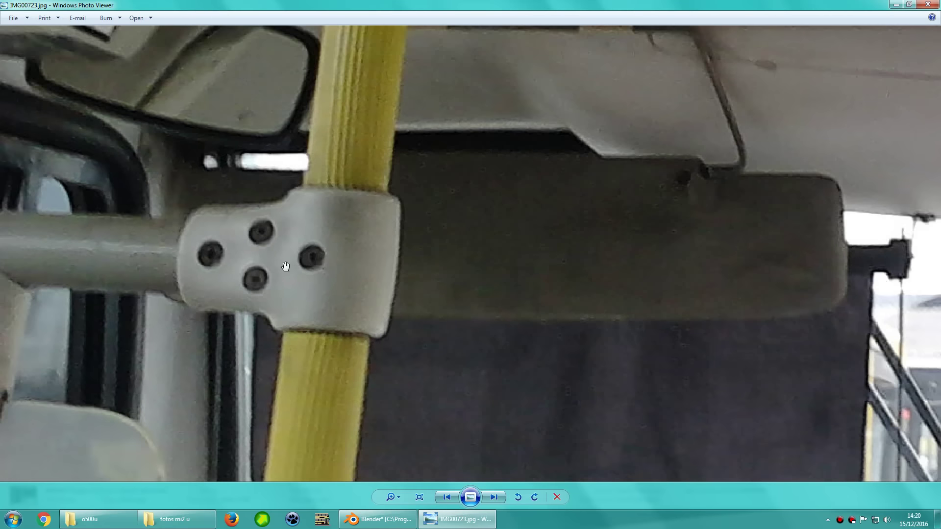
pyautogui.scroll(-2, 297, 268)
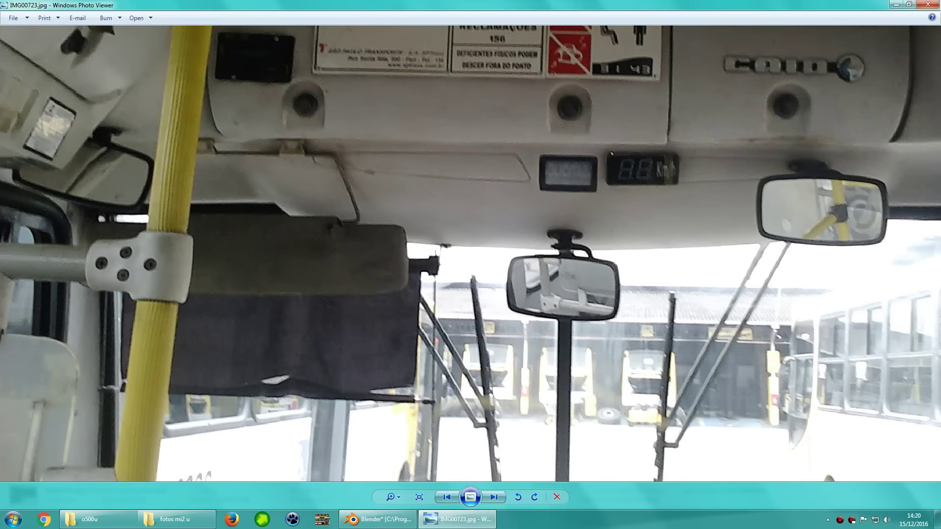
pyautogui.click(927, 4)
pyautogui.scroll(3, 394, 375)
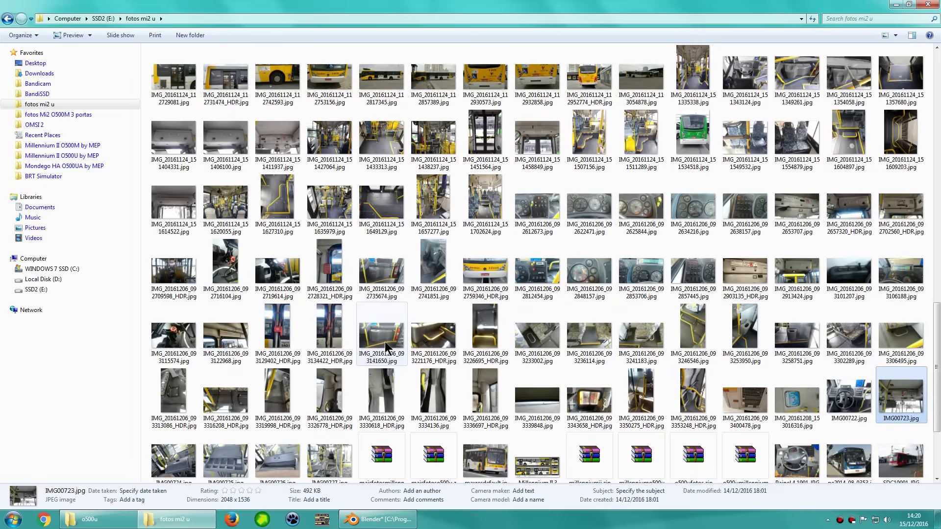
# Show the IMG_20161124_151335338 aisle photo at actual size, framing the ceiling pole mounts
pyautogui.click(373, 170)
pyautogui.scroll(4, 651, 331)
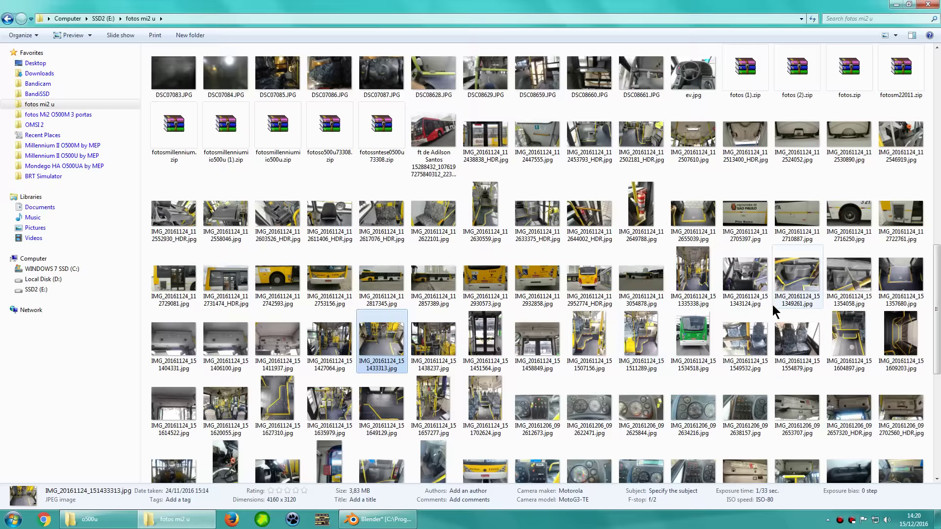
pyautogui.doubleClick(692, 277)
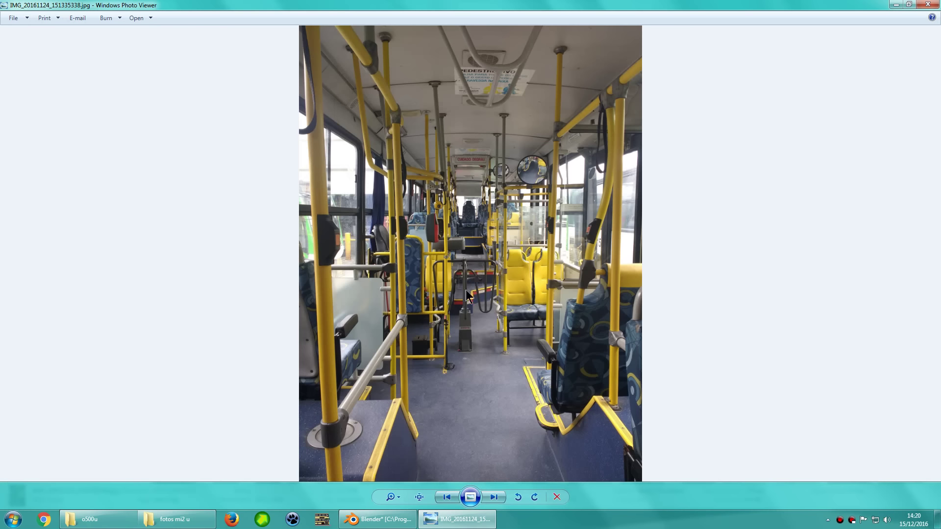
pyautogui.click(419, 497)
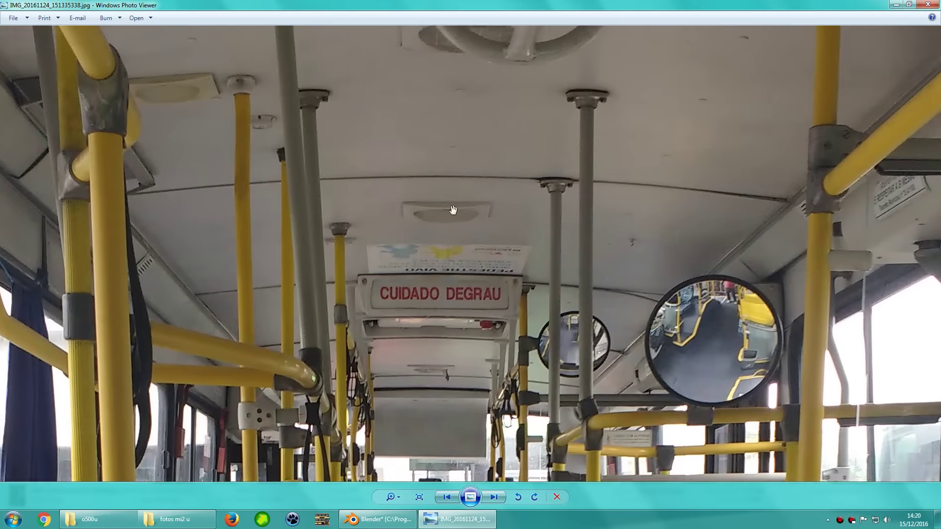
pyautogui.moveTo(338, 40); pyautogui.dragTo(334, 151)
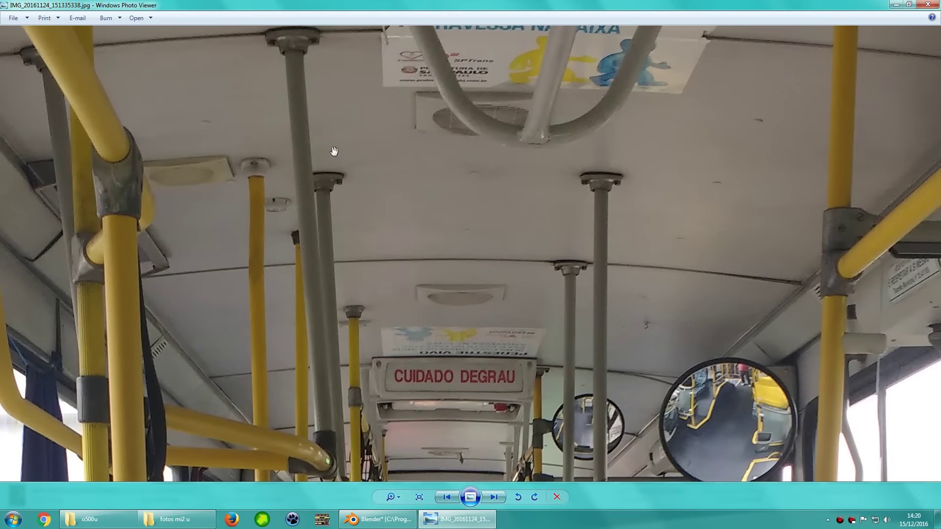
pyautogui.moveTo(449, 218); pyautogui.dragTo(445, 218)
# Follow the poles down the enlarged photo to their floor fittings
pyautogui.scroll(-4, 517, 301)
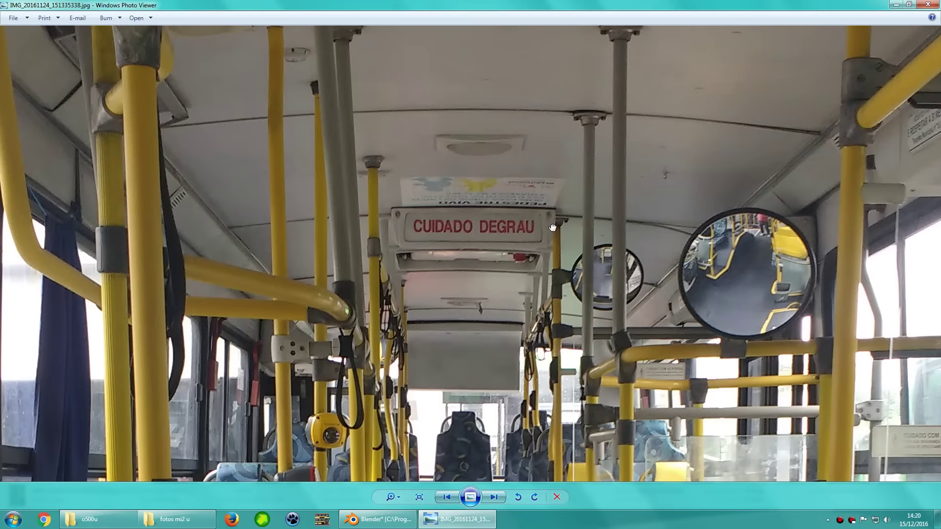
pyautogui.scroll(-2, 516, 224)
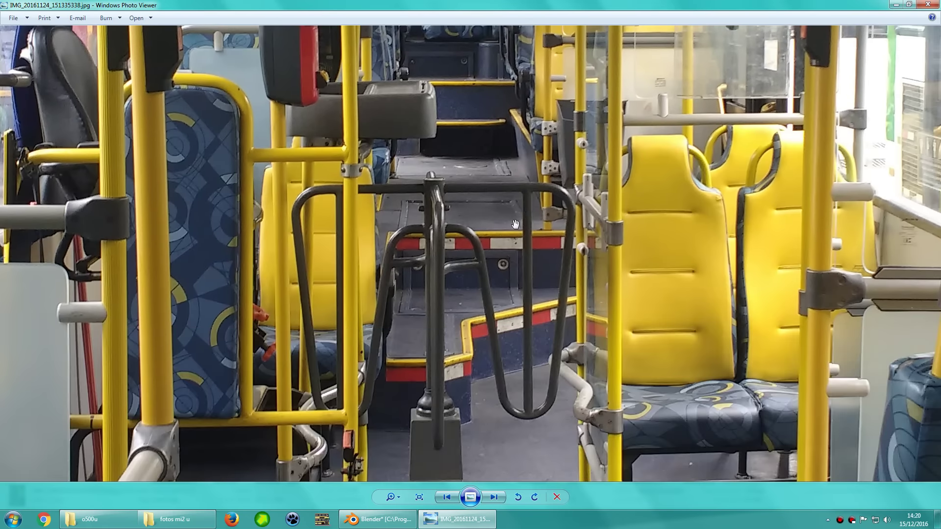
pyautogui.scroll(-1, 517, 274)
pyautogui.scroll(-1, 512, 255)
pyautogui.scroll(-1, 510, 245)
pyautogui.scroll(-1, 510, 245)
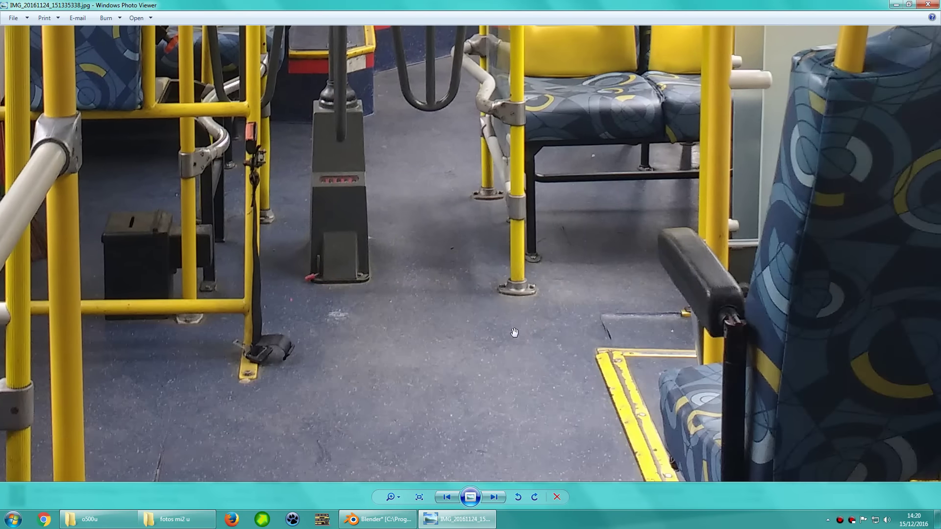
pyautogui.scroll(2, 534, 296)
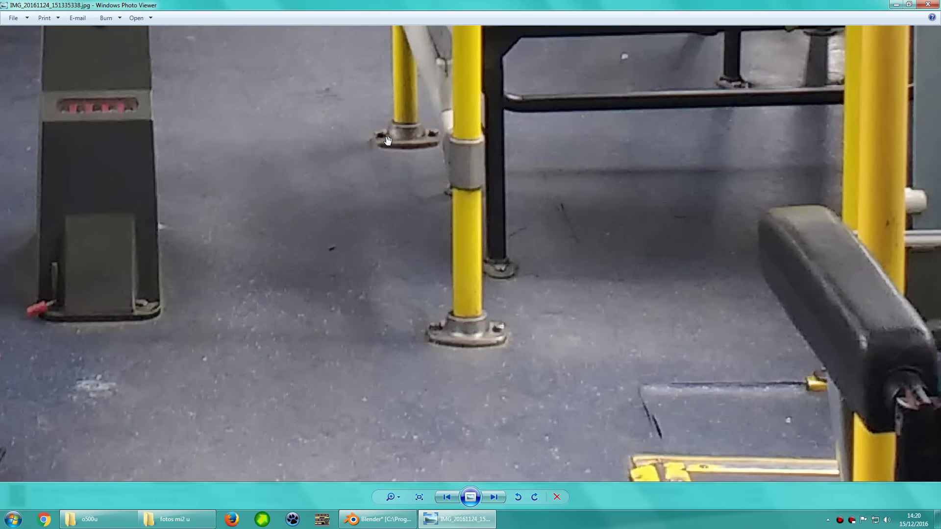
pyautogui.scroll(-5, 475, 326)
# Return to Blender and orbit in close to the bus side windows
pyautogui.click(387, 522)
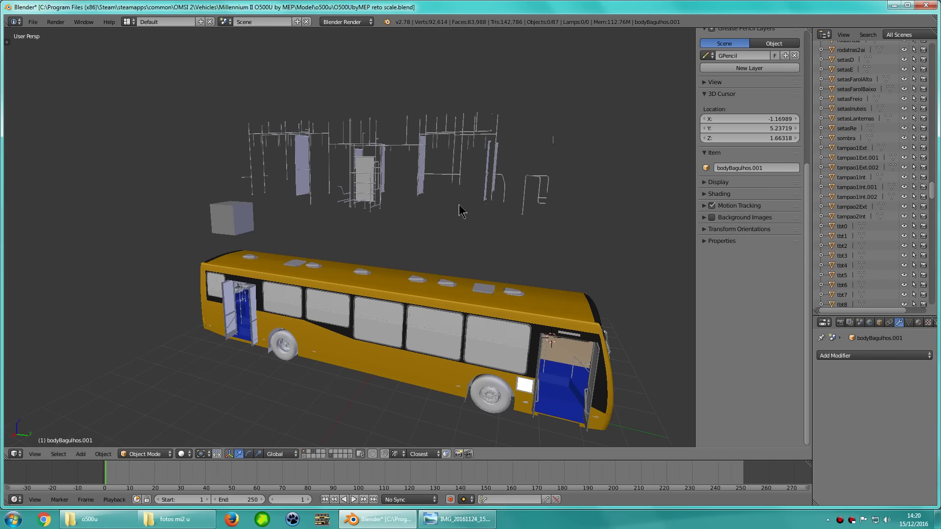
pyautogui.moveTo(458, 206); pyautogui.dragTo(387, 231, button='middle')
pyautogui.scroll(5, 377, 196)
pyautogui.moveTo(370, 168)
pyautogui.mouseDown(button='middle')
pyautogui.moveTo(351, 275)
pyautogui.moveTo(412, 172)
pyautogui.moveTo(462, 238)
pyautogui.moveTo(425, 285)
pyautogui.moveTo(407, 267)
pyautogui.mouseUp(button='middle')
pyautogui.scroll(-5, 412, 171)
pyautogui.scroll(5, 426, 201)
pyautogui.scroll(3, 414, 269)
pyautogui.scroll(3, 403, 240)
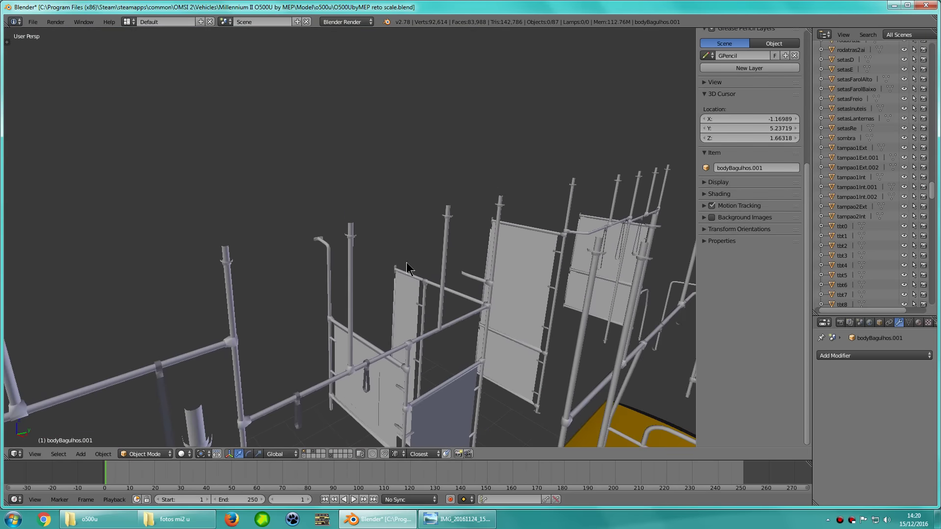
# Select the zzConectoresFerros connector object and view the pole tops up close
pyautogui.rightClick(360, 244)
pyautogui.moveTo(361, 244)
pyautogui.mouseDown(button='middle')
pyautogui.moveTo(375, 227)
pyautogui.moveTo(387, 282)
pyautogui.moveTo(437, 216)
pyautogui.mouseUp(button='middle')
pyautogui.scroll(3, 391, 244)
pyautogui.scroll(3, 387, 282)
pyautogui.scroll(2, 399, 266)
pyautogui.scroll(-5, 399, 266)
pyautogui.moveTo(469, 171); pyautogui.dragTo(410, 203, button='middle')
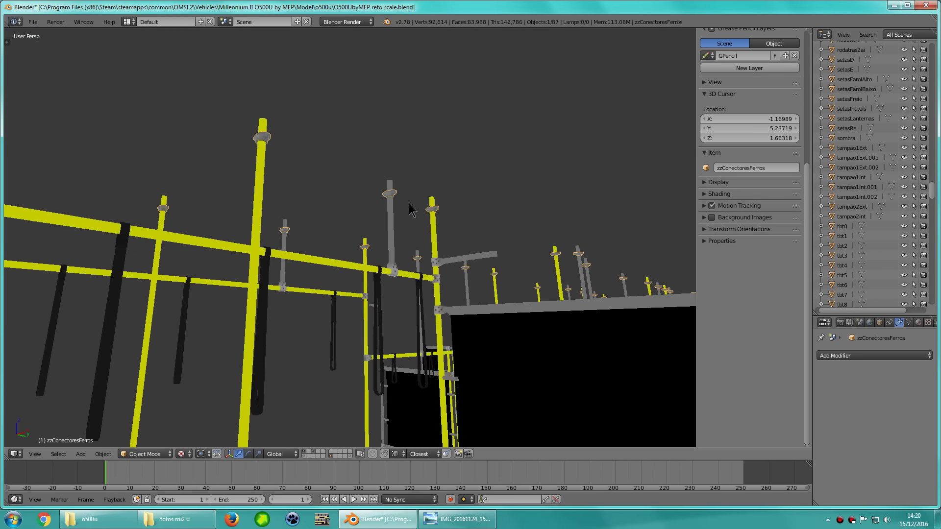
pyautogui.scroll(-3, 409, 204)
# Inspect the connector mesh in wireframe Edit Mode, then return to Object Mode and solid shading
pyautogui.press('Tab')
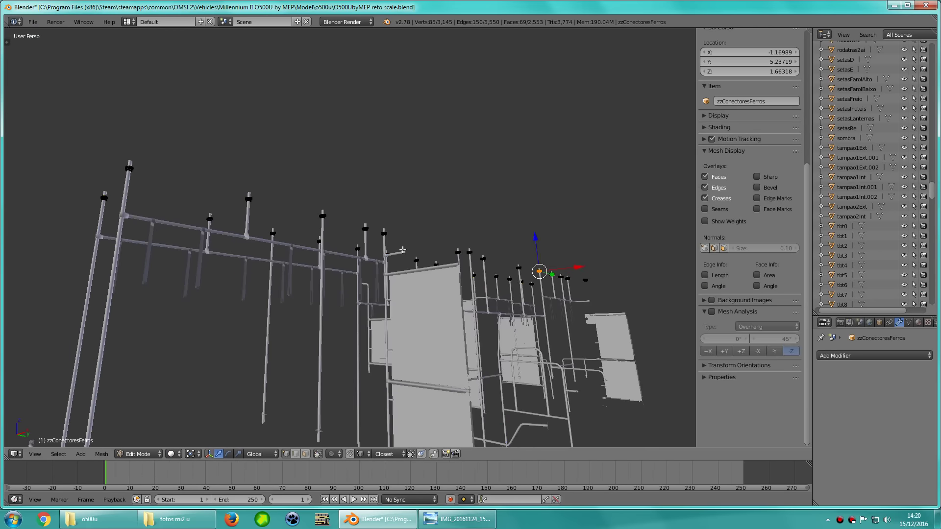
pyautogui.press('z')
pyautogui.moveTo(379, 262); pyautogui.dragTo(431, 216, button='middle')
pyautogui.press('Tab')
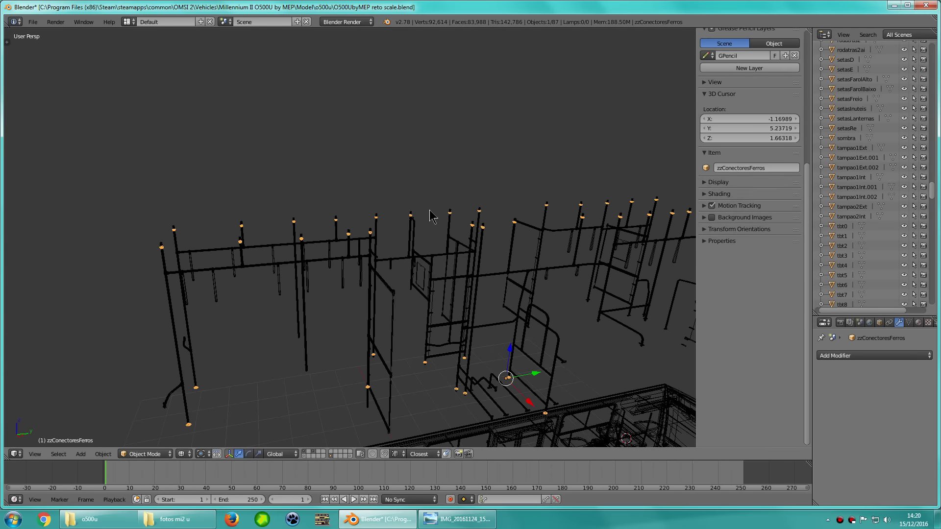
pyautogui.press('z')
pyautogui.scroll(-3, 430, 211)
# Switch to a wireframe orthographic side view of the bus
pyautogui.scroll(-2, 433, 231)
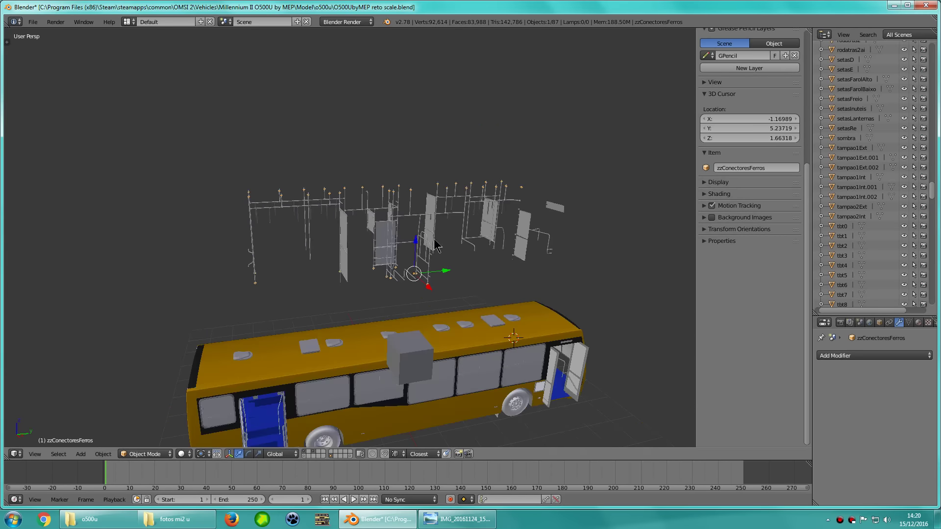
pyautogui.moveTo(434, 243); pyautogui.dragTo(433, 198, button='middle')
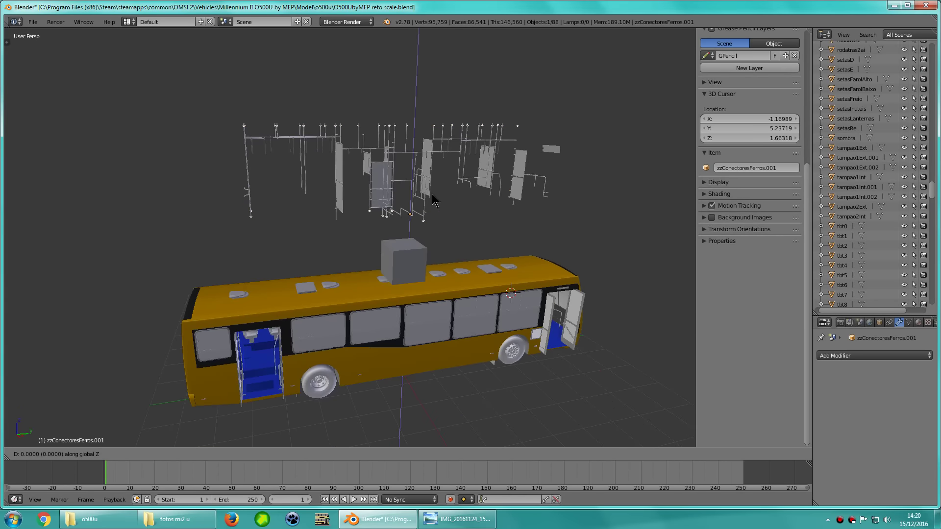
pyautogui.press('z')
pyautogui.press('KP_5')
pyautogui.scroll(3, 431, 240)
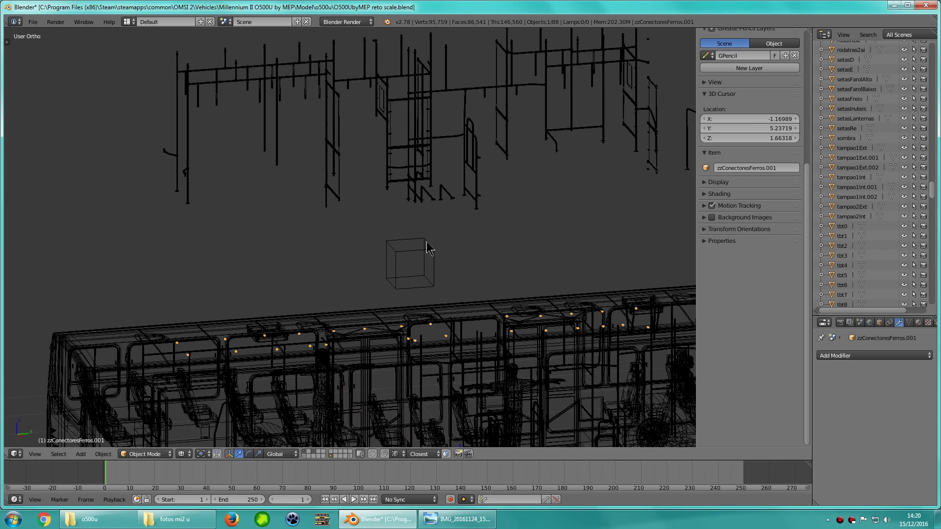
pyautogui.keyDown('shift'); pyautogui.scroll(-3, 421, 250); pyautogui.keyUp('shift')
pyautogui.scroll(3, 378, 269)
# Delete the extra connector vertices from the copied connector mesh
pyautogui.press('Tab')
pyautogui.press('z')
pyautogui.press('z')
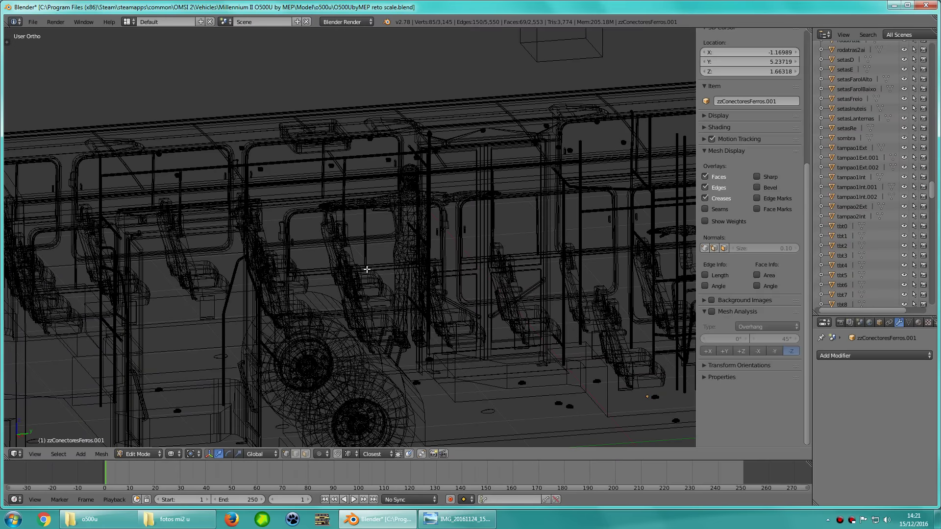
pyautogui.moveTo(371, 272); pyautogui.dragTo(232, 161, button='middle')
pyautogui.press('a')
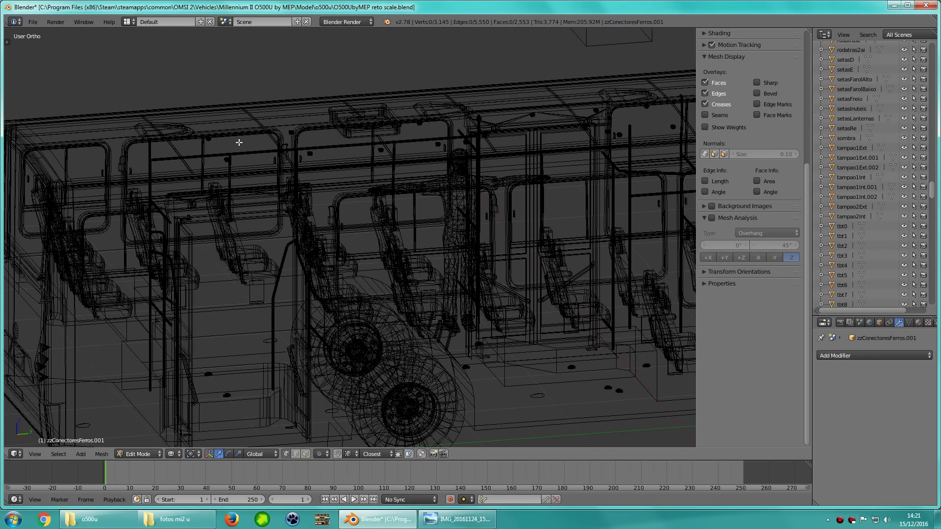
pyautogui.keyDown('ctrl'); pyautogui.moveTo(179, 187); pyautogui.dragTo(180, 190); pyautogui.keyUp('ctrl')
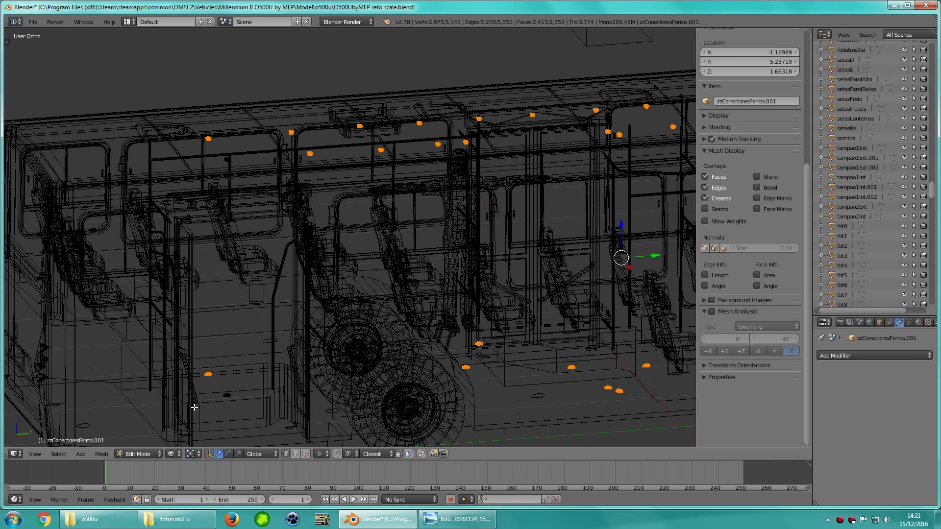
pyautogui.press('x')
pyautogui.click(195, 411)
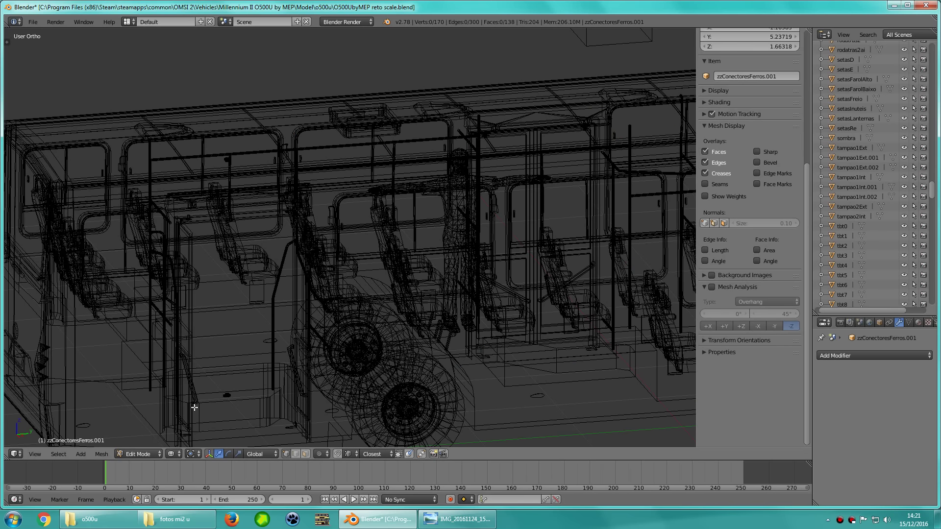
pyautogui.press('Tab')
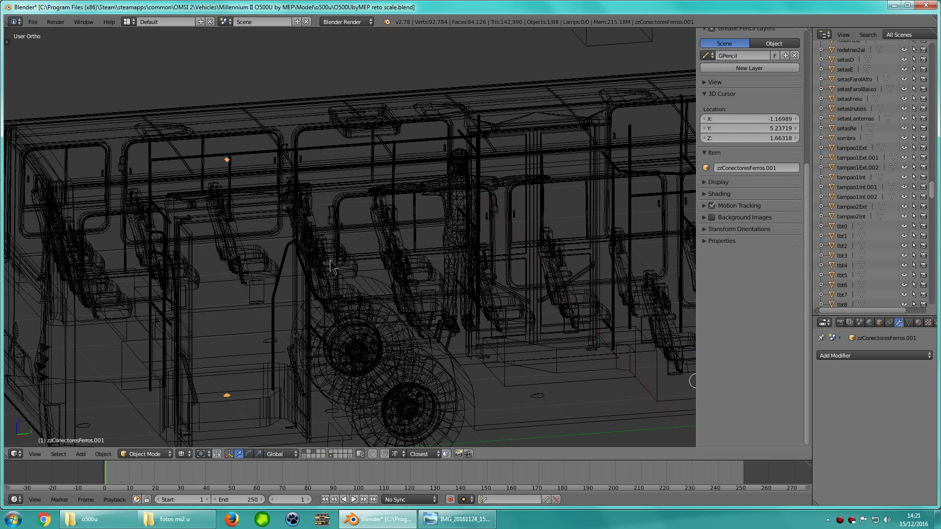
# Reopen the copy's mesh and select the upper remaining connector
pyautogui.scroll(-4, 332, 267)
pyautogui.scroll(-1, 355, 267)
pyautogui.scroll(5, 718, 185)
pyautogui.scroll(5, 719, 185)
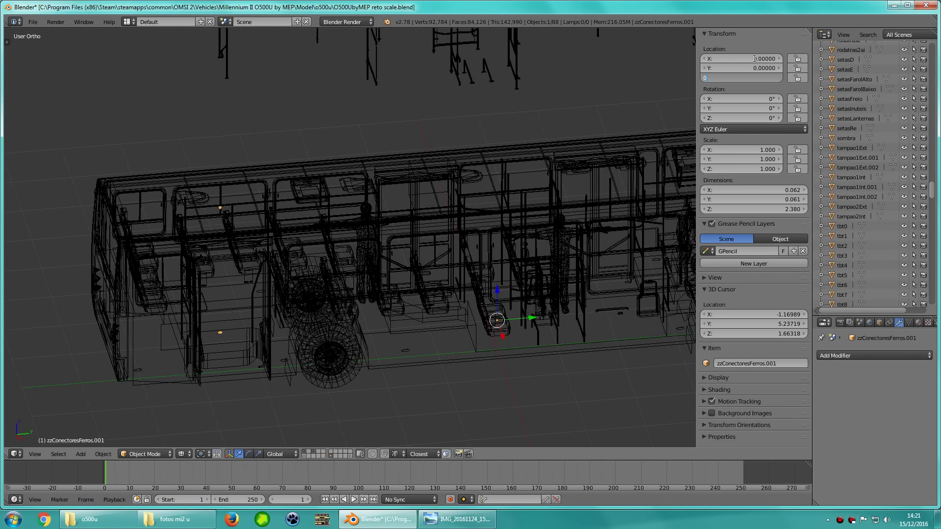
pyautogui.moveTo(463, 254); pyautogui.dragTo(430, 271, button='middle')
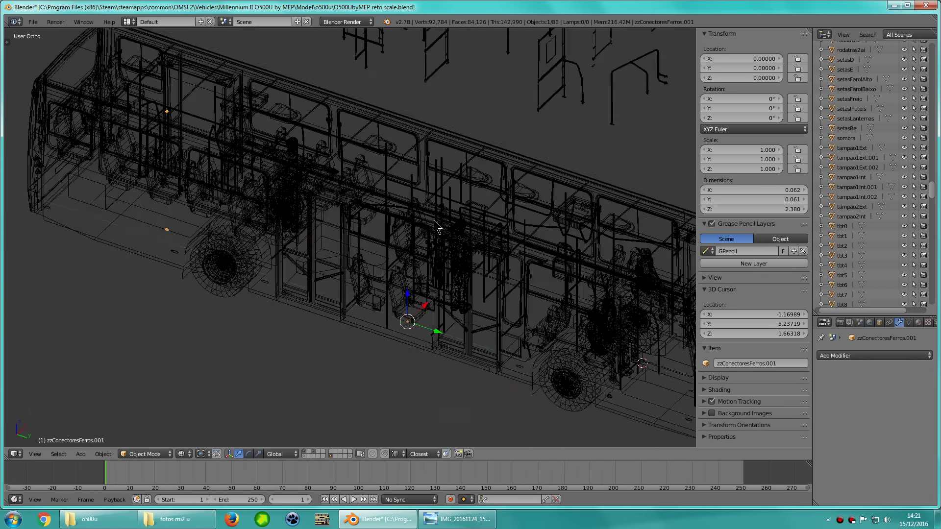
pyautogui.scroll(2, 430, 271)
pyautogui.scroll(1, 430, 271)
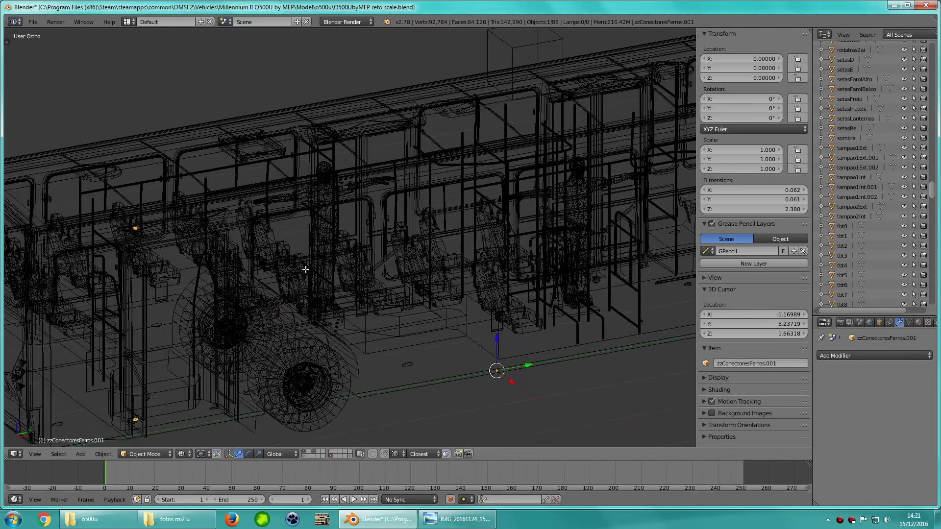
pyautogui.press('Tab')
pyautogui.keyDown('shift'); pyautogui.moveTo(430, 271); pyautogui.dragTo(294, 260, button='middle'); pyautogui.keyUp('shift')
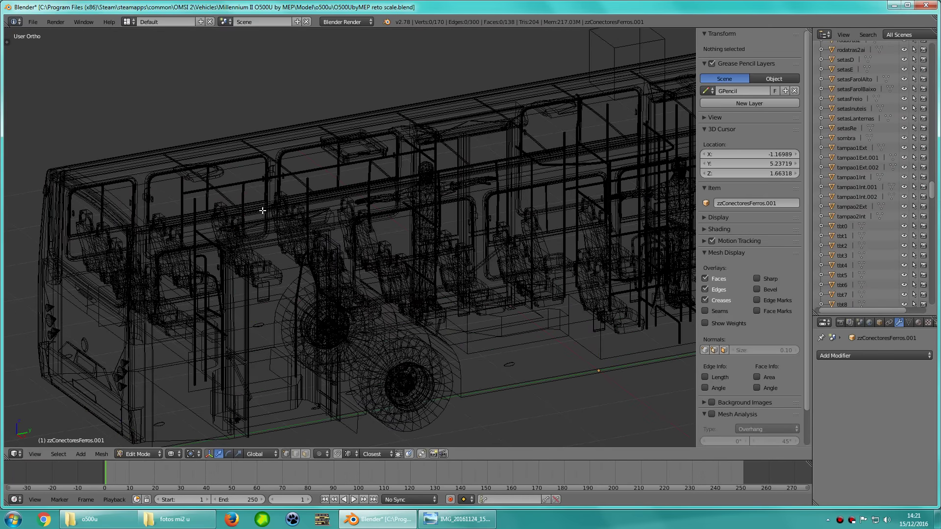
pyautogui.rightClick(237, 226)
# Frame the chosen connector in top-down view
pyautogui.press('l')
pyautogui.press('KP_7')
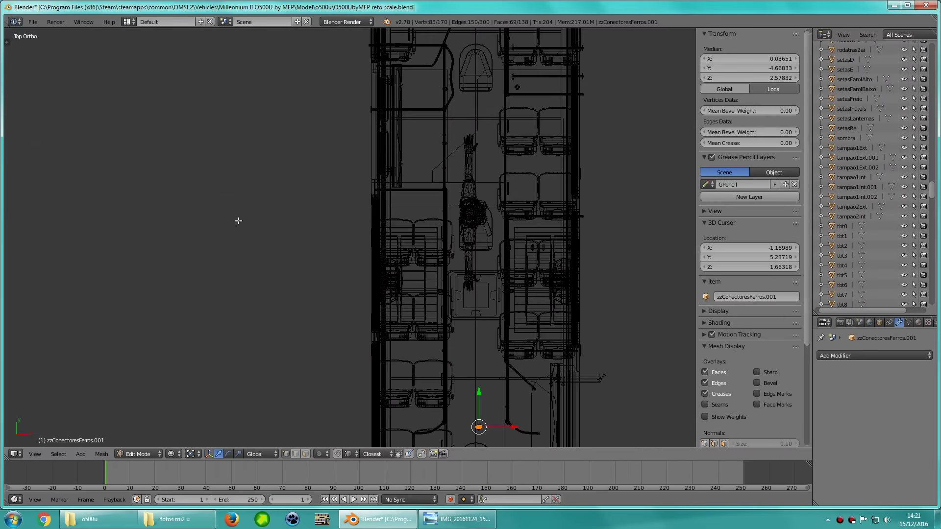
pyautogui.press('KP_1')
pyautogui.press('KP_7')
pyautogui.press('KP_Decimal')
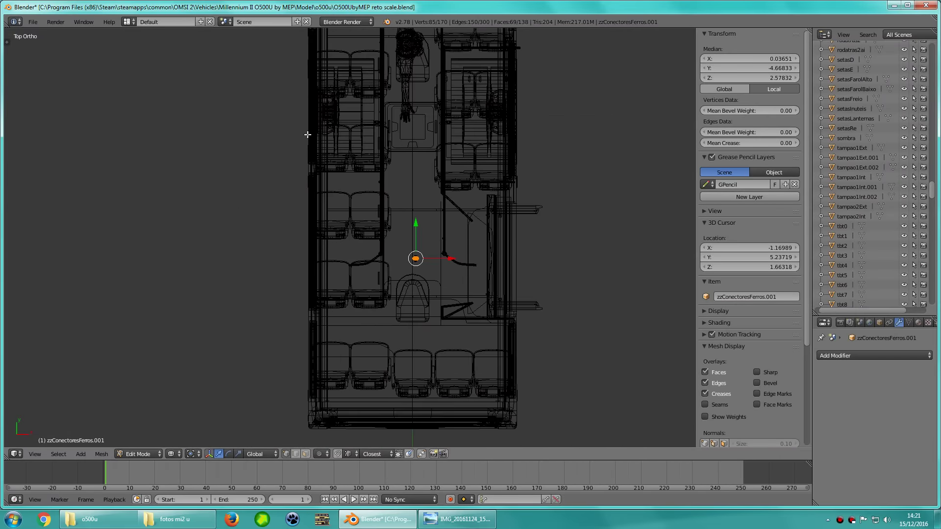
pyautogui.press('KP_Decimal')
pyautogui.scroll(-4, 368, 217)
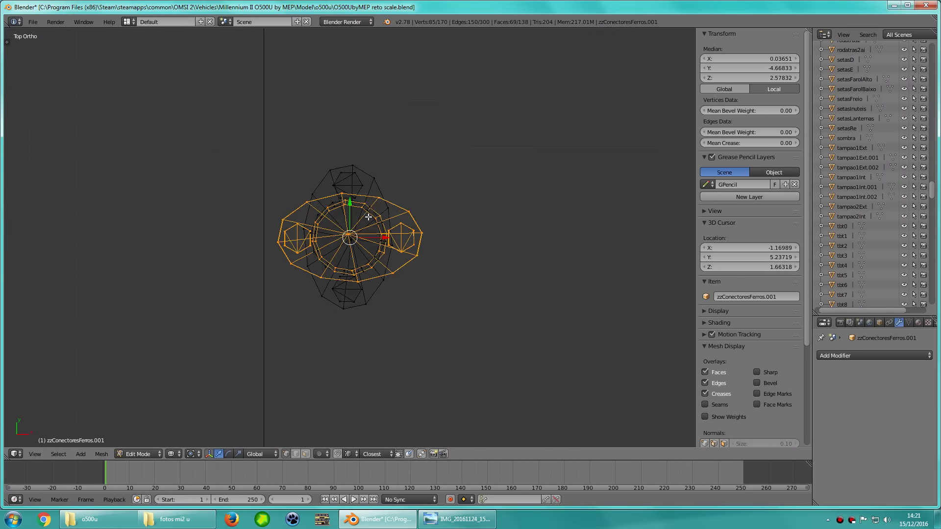
pyautogui.scroll(-7, 368, 217)
pyautogui.scroll(-5, 370, 220)
pyautogui.scroll(1, 370, 220)
pyautogui.scroll(2, 357, 230)
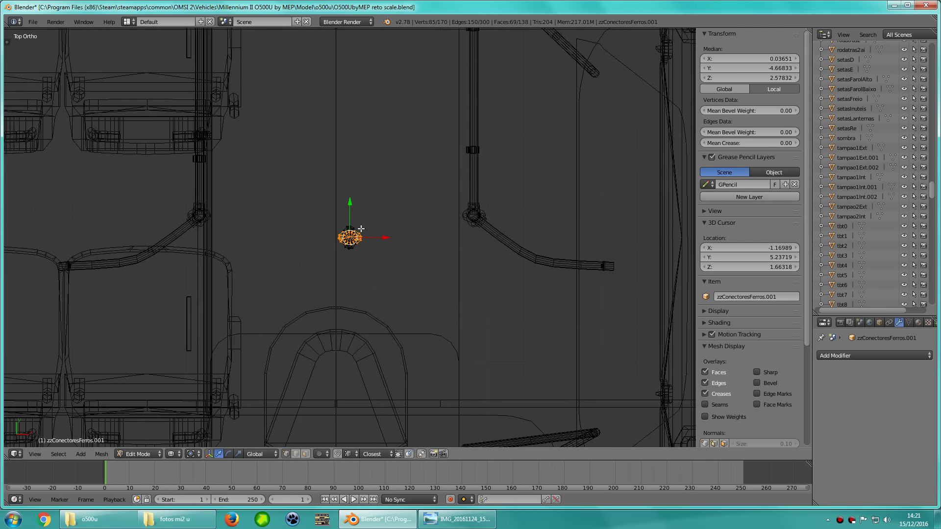
pyautogui.scroll(2, 344, 245)
pyautogui.scroll(2, 321, 265)
# Move the copied connector onto the nearby pole top
pyautogui.press('g')
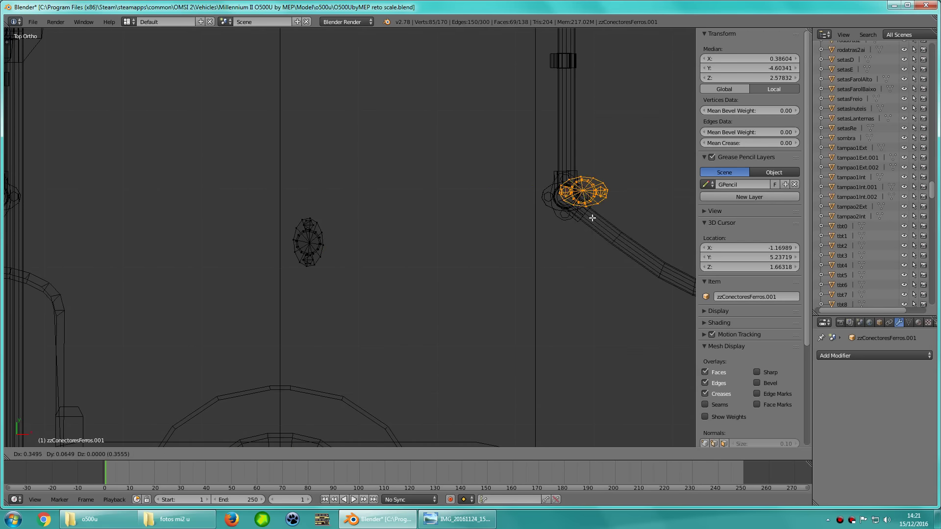
pyautogui.click(580, 219)
pyautogui.press('KP_Decimal')
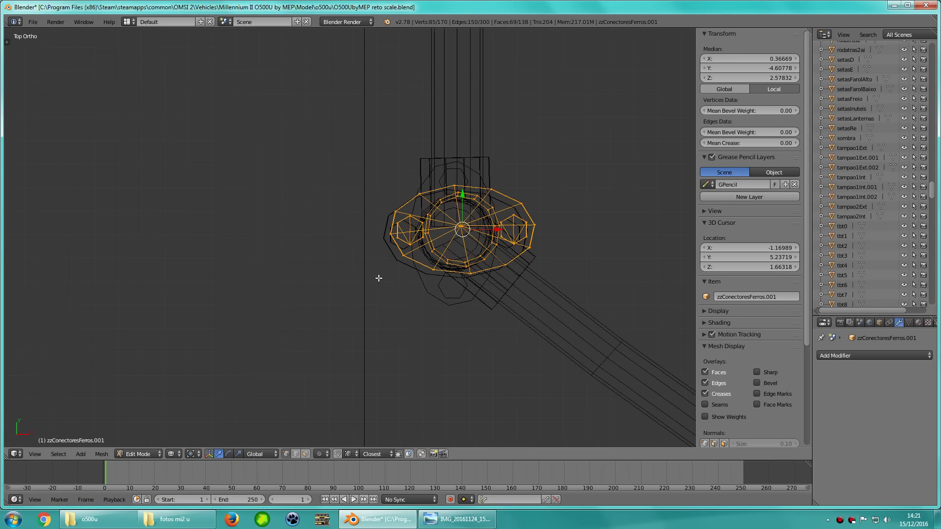
pyautogui.press('g')
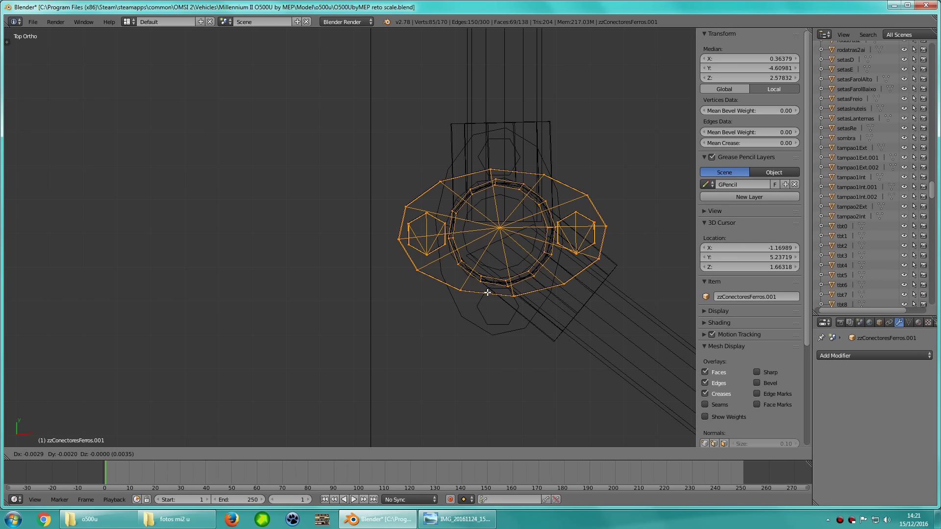
pyautogui.scroll(-8, 488, 292)
pyautogui.scroll(-2, 488, 293)
# Return to solid shading and Object Mode, and select the zzFerros railings
pyautogui.press('z')
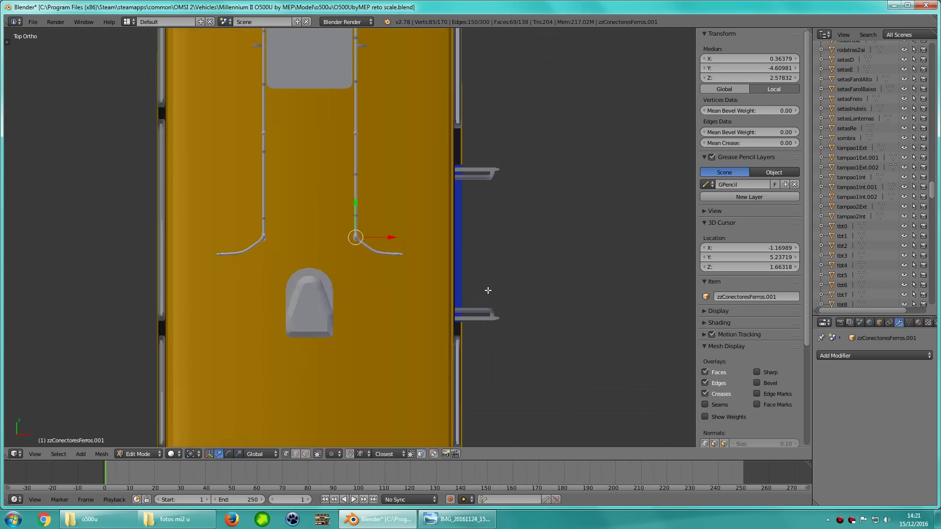
pyautogui.moveTo(488, 290)
pyautogui.mouseDown(button='middle')
pyautogui.moveTo(442, 276)
pyautogui.moveTo(412, 234)
pyautogui.moveTo(416, 219)
pyautogui.mouseUp(button='middle')
pyautogui.scroll(-3, 411, 235)
pyautogui.scroll(-2, 412, 235)
pyautogui.press('Tab')
pyautogui.rightClick(398, 229)
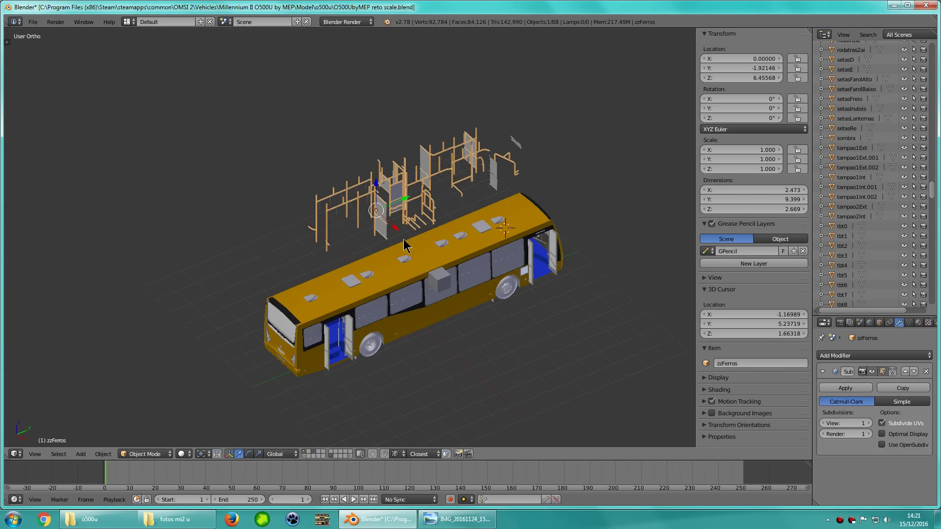
pyautogui.scroll(1, 405, 245)
pyautogui.scroll(2, 399, 282)
# Move the railings, glass separator panels and grab handles to X -5
pyautogui.write('gx-5')
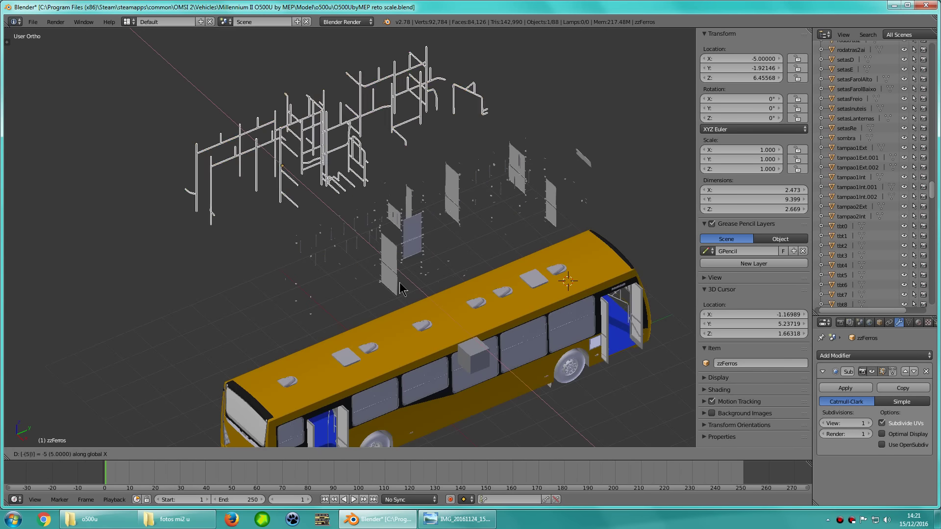
pyautogui.press('Return')
pyautogui.rightClick(400, 289)
pyautogui.write('gx-5')
pyautogui.press('Return')
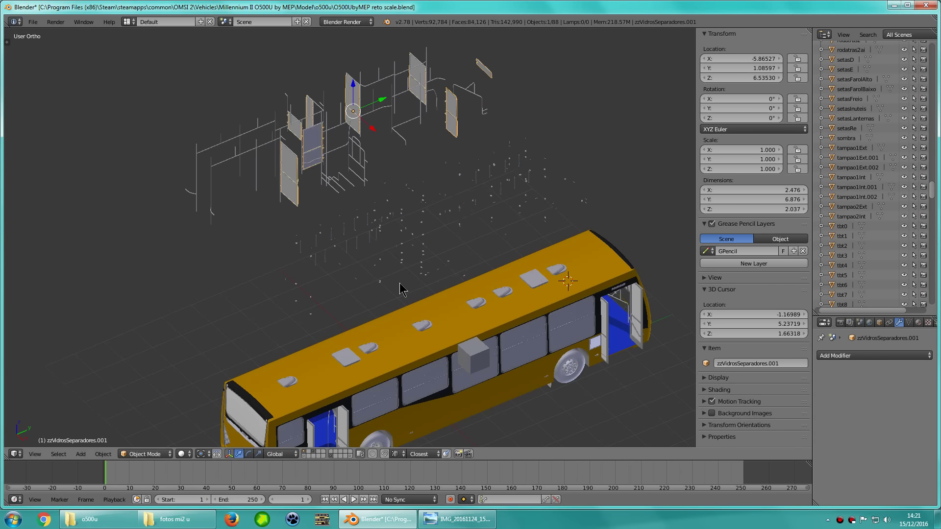
pyautogui.scroll(1, 400, 289)
pyautogui.rightClick(416, 281)
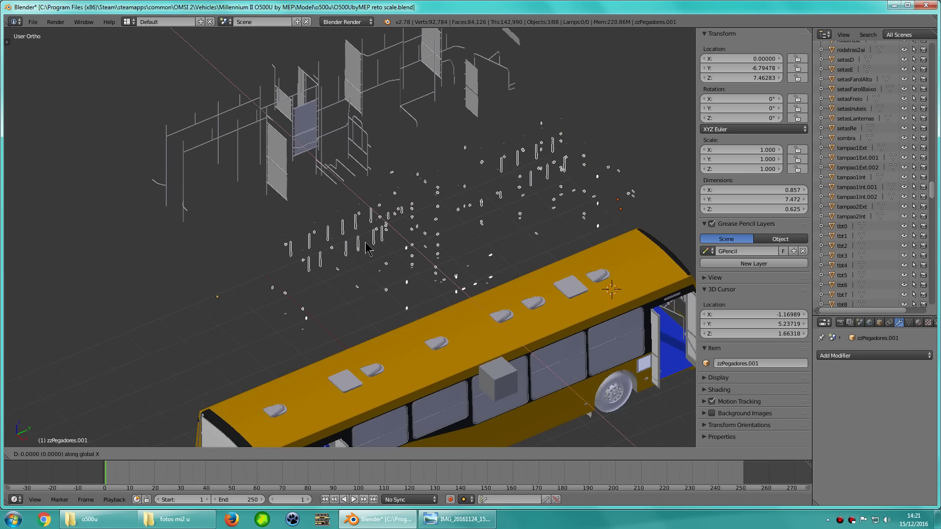
pyautogui.write('-5')
pyautogui.press('Return')
# Hide the two groups of loose connector dots
pyautogui.rightClick(353, 229)
pyautogui.press('h')
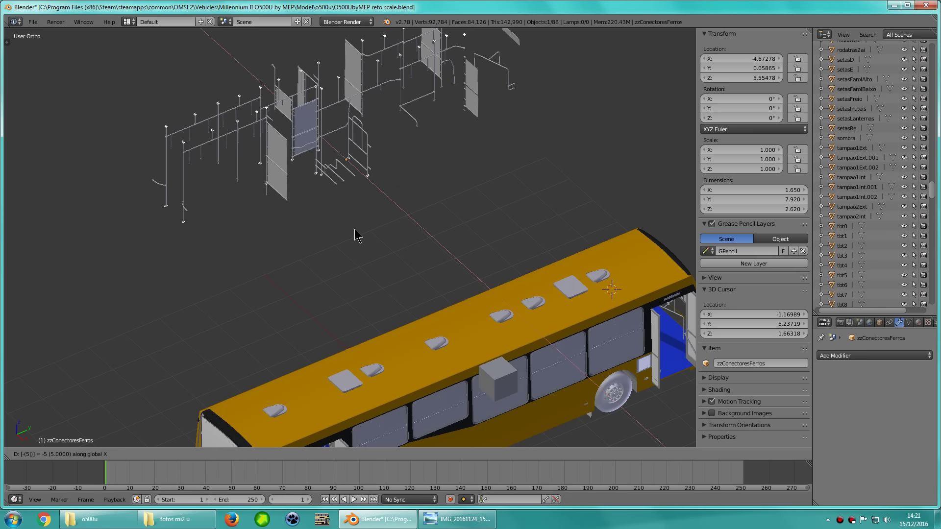
pyautogui.rightClick(354, 229)
pyautogui.press('h')
# Save the blend file over the existing one
pyautogui.hotkey('ctrl', 's')
pyautogui.click(432, 221)
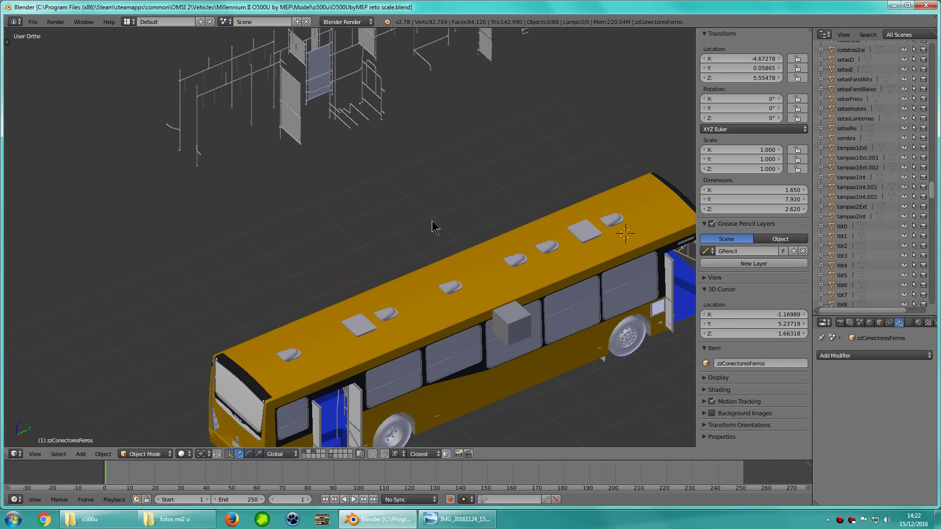
pyautogui.moveTo(432, 221); pyautogui.dragTo(461, 280, button='middle')
pyautogui.press('KP_7')
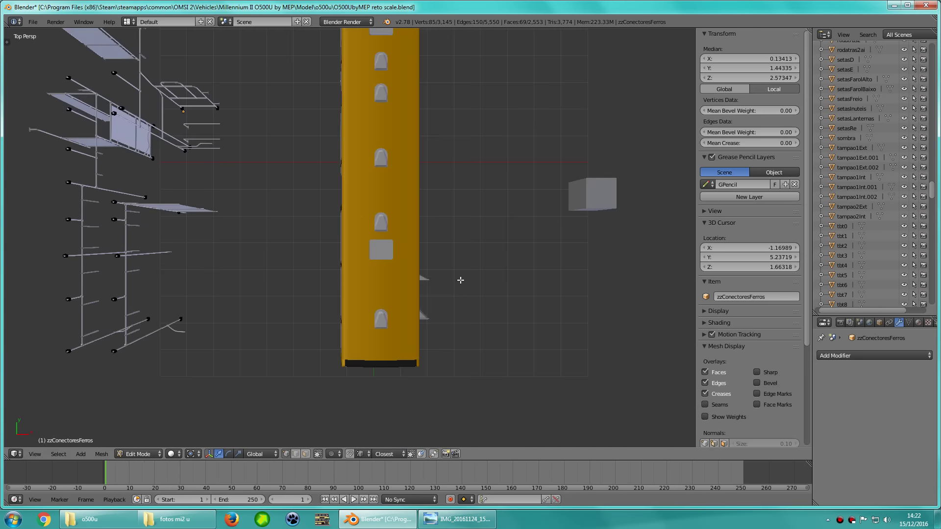
# In wireframe top view, enter Edit Mode and select a single connector piece
pyautogui.scroll(2, 460, 280)
pyautogui.press('z')
pyautogui.scroll(4, 457, 257)
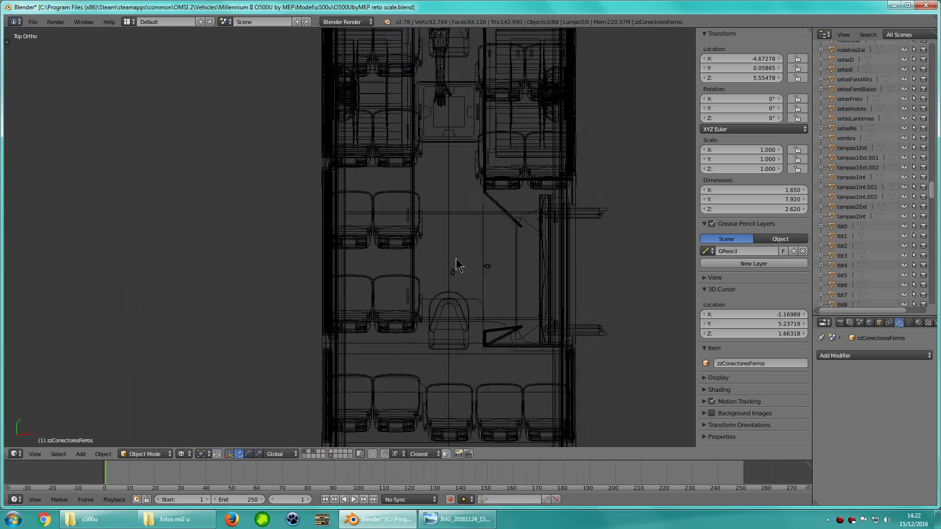
pyautogui.scroll(2, 456, 258)
pyautogui.scroll(1, 465, 258)
pyautogui.press('Tab')
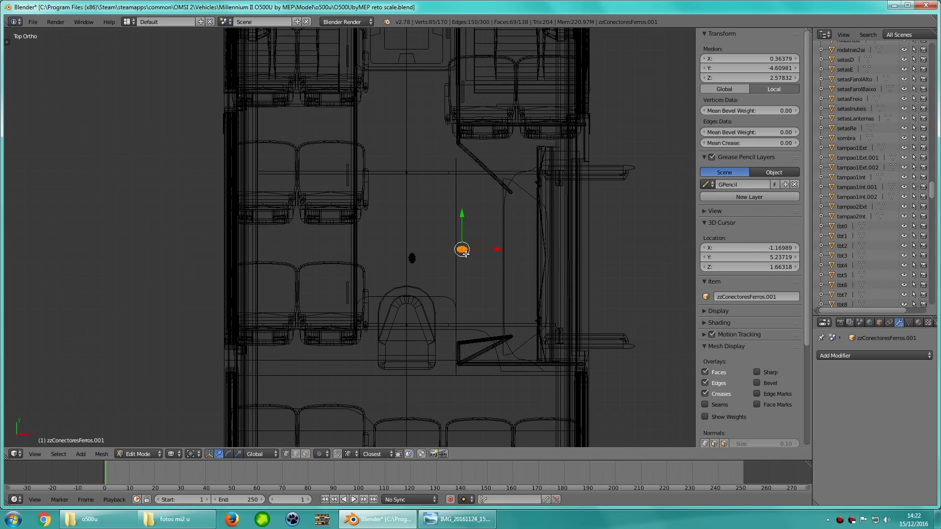
pyautogui.press('a')
pyautogui.press('a')
pyautogui.press('KP_Decimal')
pyautogui.press('a')
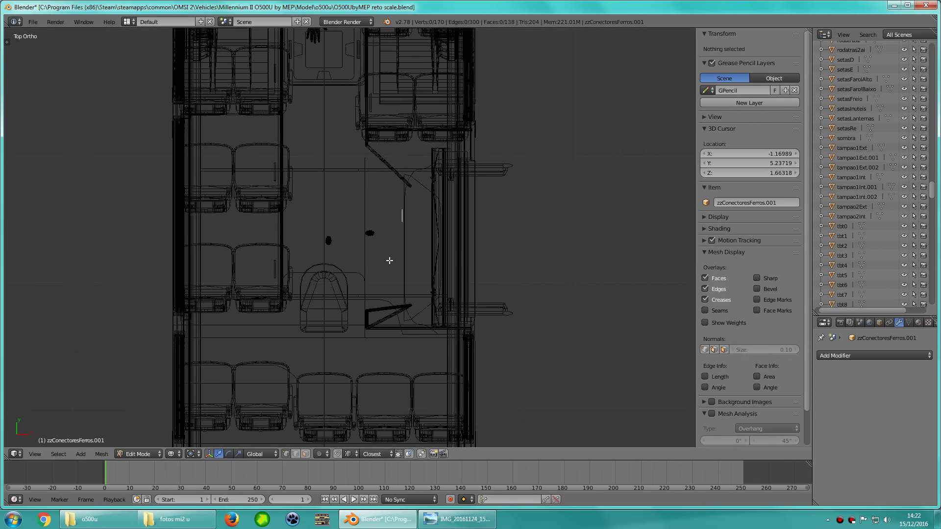
pyautogui.press('l')
# Move the selected connector directly over the interior pole in plan view
pyautogui.press('KP_Divide')
pyautogui.press('KP_Divide')
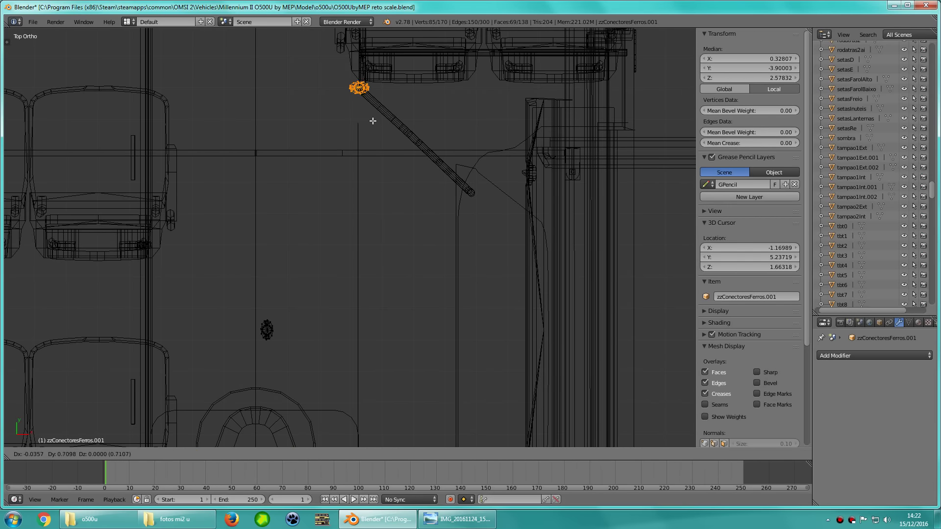
pyautogui.press('KP_Decimal')
pyautogui.scroll(-3, 372, 121)
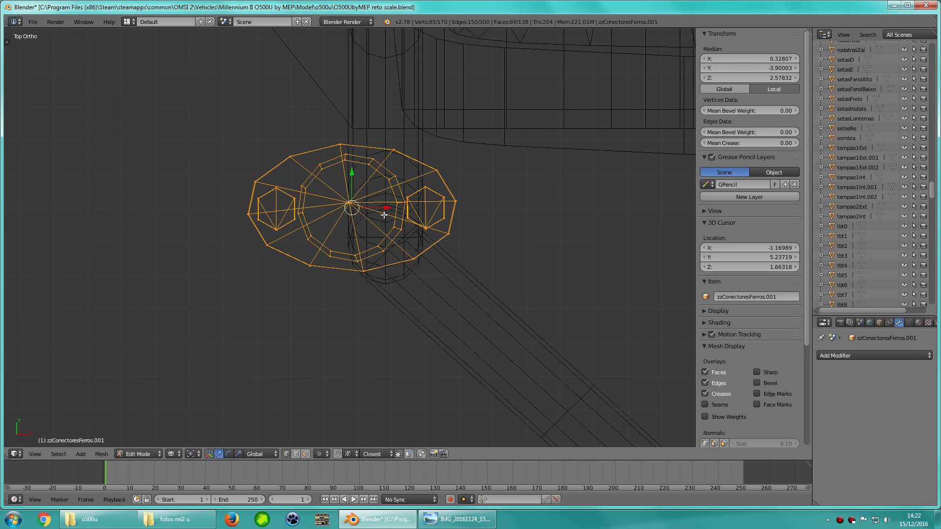
pyautogui.press('g')
pyautogui.click(411, 246)
# Switch to solid perspective view and orbit to look up at the pole inside the bus
pyautogui.scroll(-5, 410, 248)
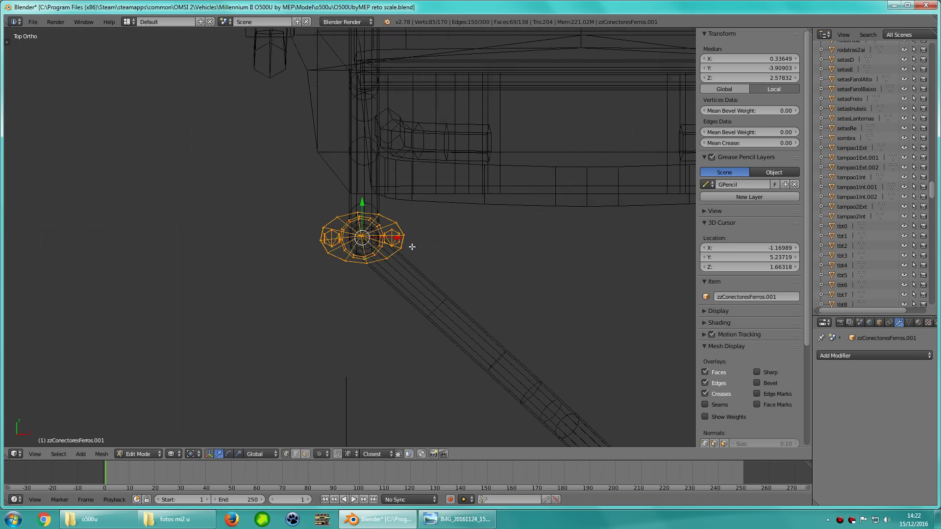
pyautogui.scroll(-4, 404, 260)
pyautogui.moveTo(402, 264); pyautogui.dragTo(362, 199, button='middle')
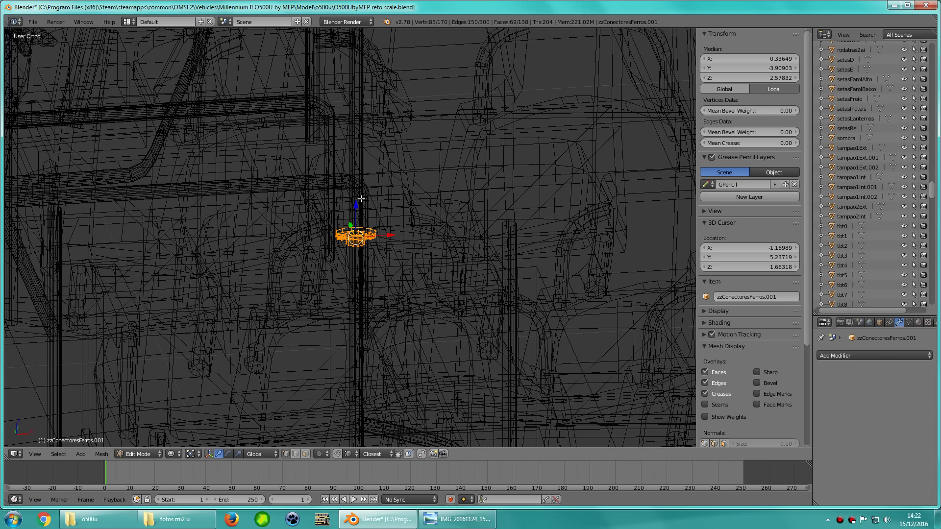
pyautogui.press('z')
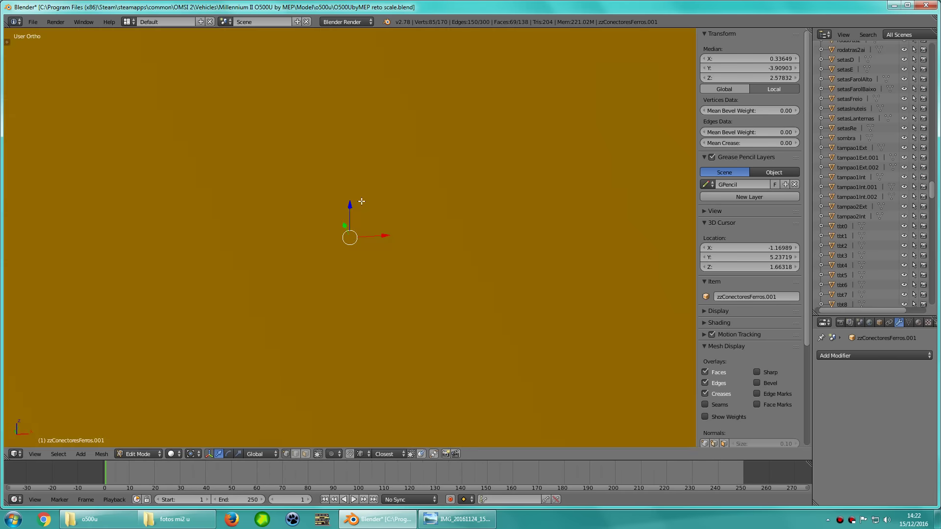
pyautogui.press('KP_5')
pyautogui.moveTo(361, 201)
pyautogui.mouseDown(button='middle')
pyautogui.moveTo(342, 250)
pyautogui.moveTo(356, 252)
pyautogui.mouseUp(button='middle')
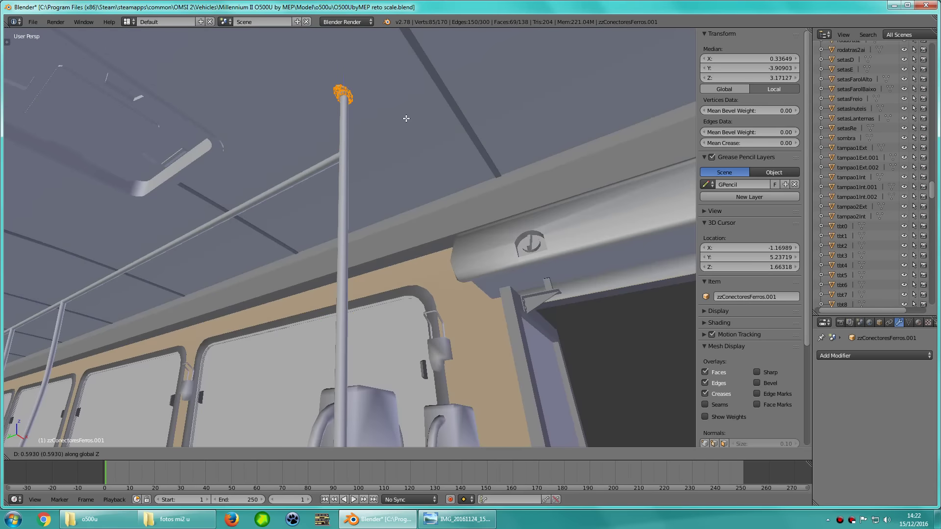
# Raise the connector cap along Z toward the ceiling
pyautogui.press('KP_Decimal')
pyautogui.moveTo(403, 192); pyautogui.dragTo(388, 195, button='middle')
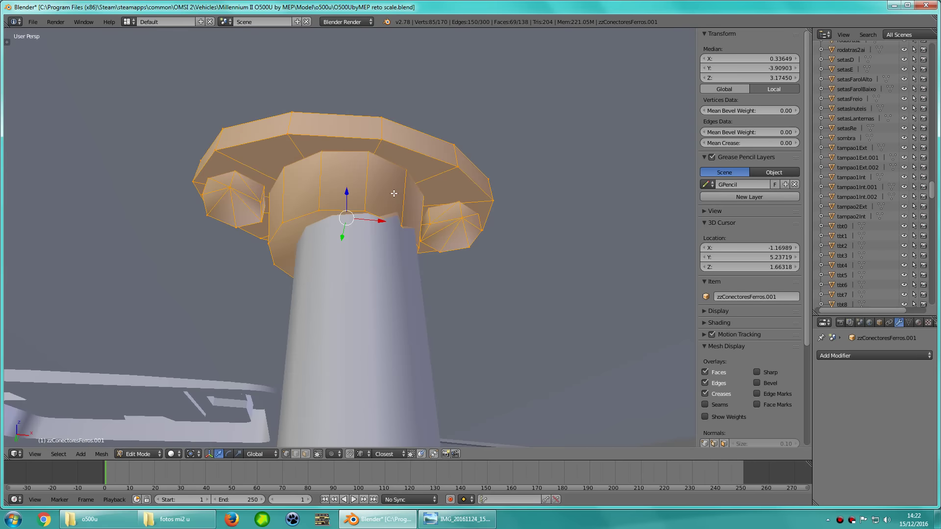
pyautogui.press('g')
pyautogui.press('z')
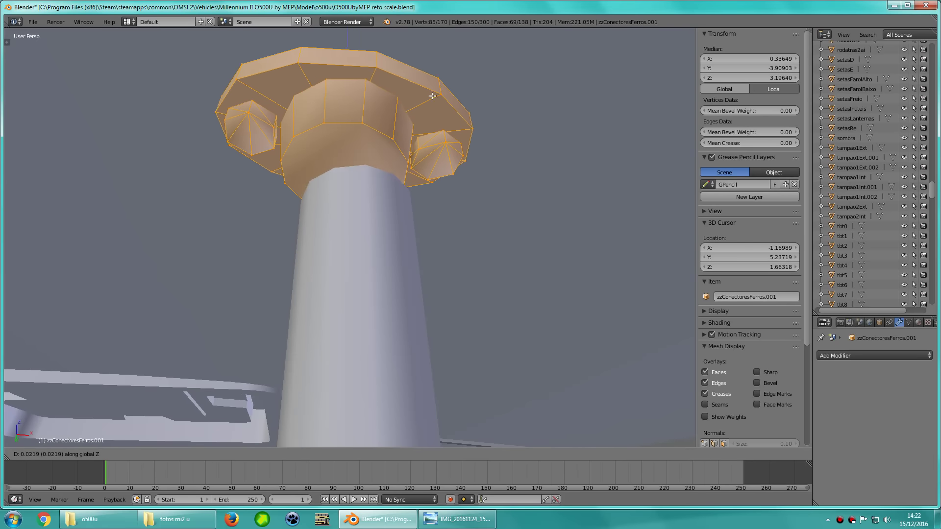
pyautogui.click(409, 206)
pyautogui.moveTo(409, 206); pyautogui.dragTo(401, 230, button='middle')
pyautogui.press('g')
pyautogui.press('z')
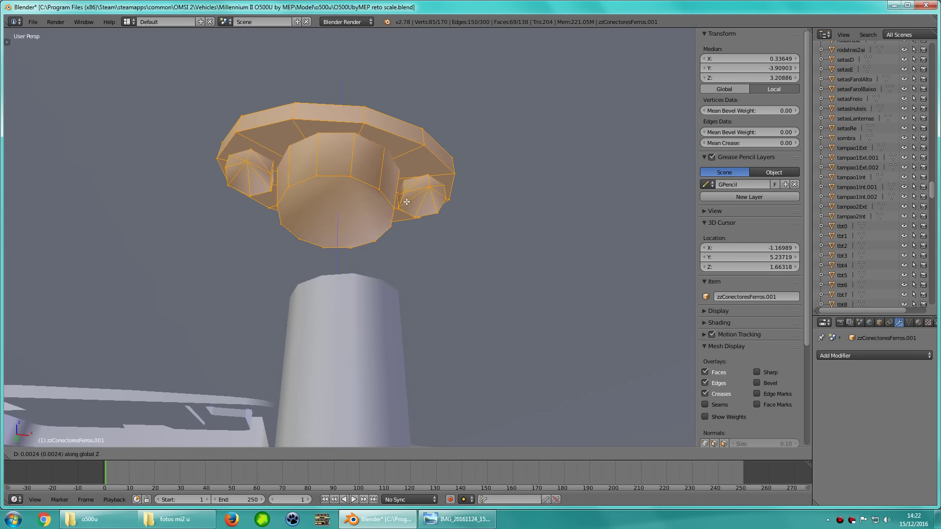
pyautogui.click(435, 94)
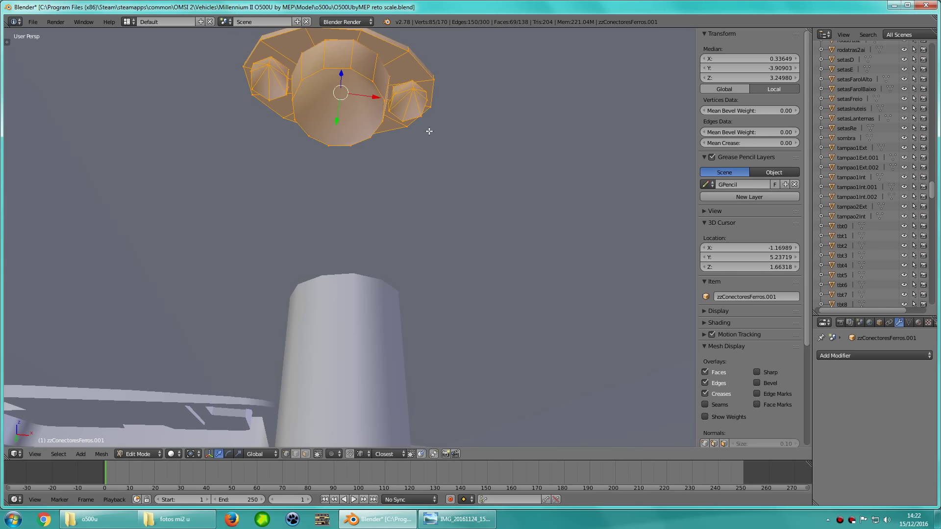
# Fine-tune the cap's height along Z so it sits on the pole top
pyautogui.moveTo(430, 131); pyautogui.dragTo(429, 189, button='middle')
pyautogui.press('g')
pyautogui.press('z')
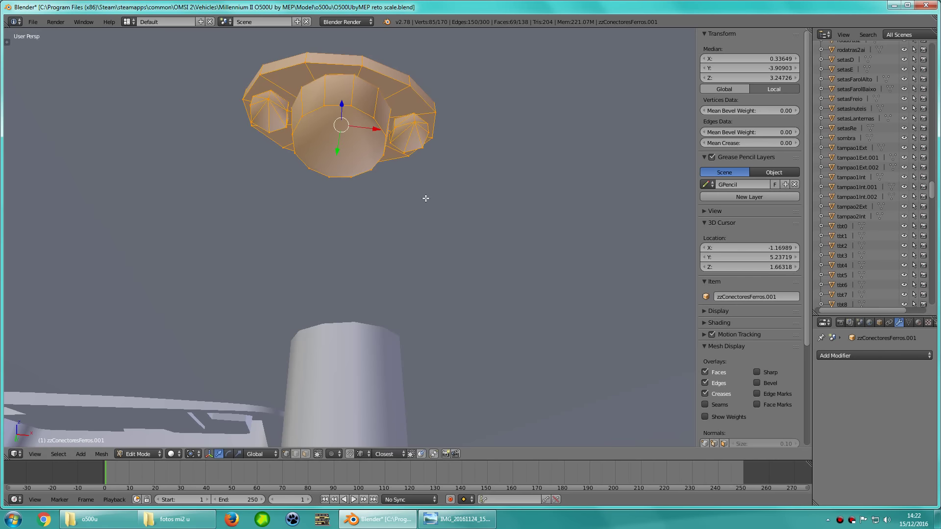
pyautogui.press('g')
pyautogui.press('z')
pyautogui.press('Tab')
# Raise the top vertex ring of pole mesh zzFerros.001 along Z to meet the cap
pyautogui.rightClick(359, 346)
pyautogui.press('Tab')
pyautogui.press('z')
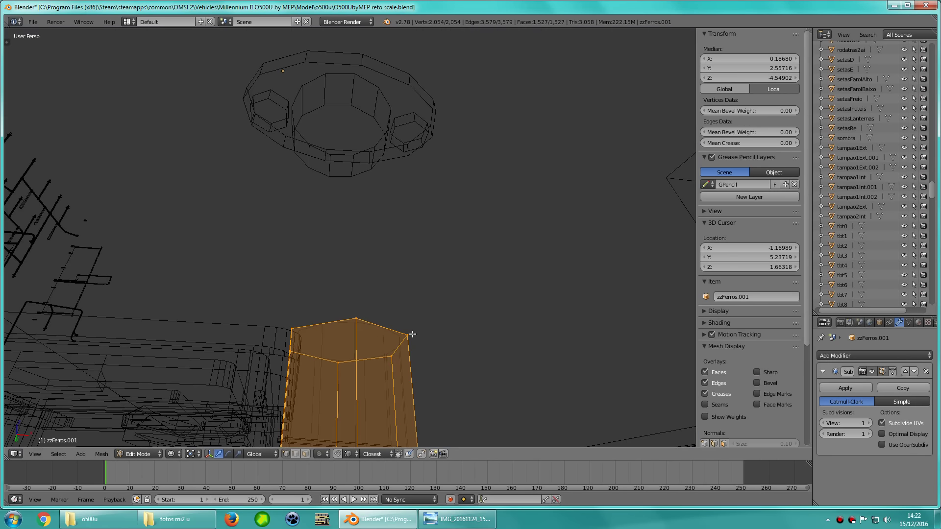
pyautogui.press('a')
pyautogui.keyDown('ctrl'); pyautogui.moveTo(477, 343); pyautogui.dragTo(393, 288); pyautogui.keyUp('ctrl')
pyautogui.press('z')
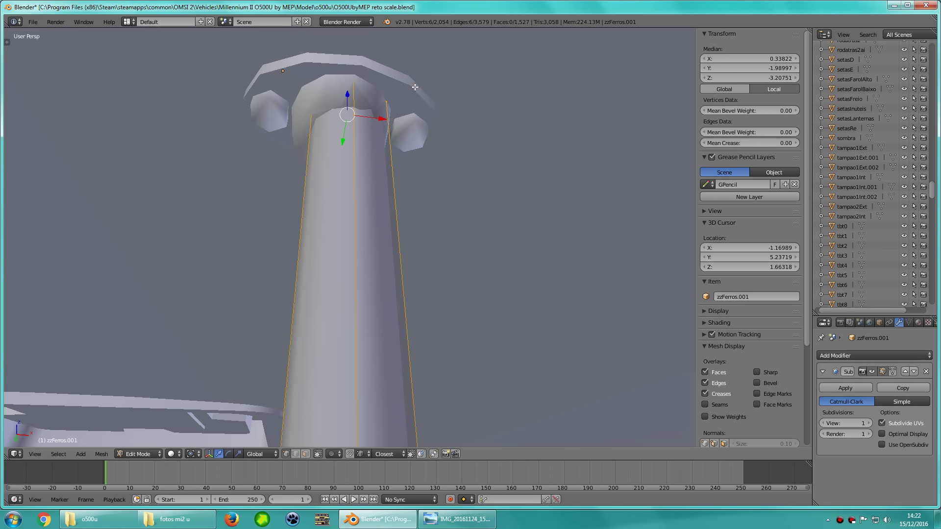
pyautogui.press('z')
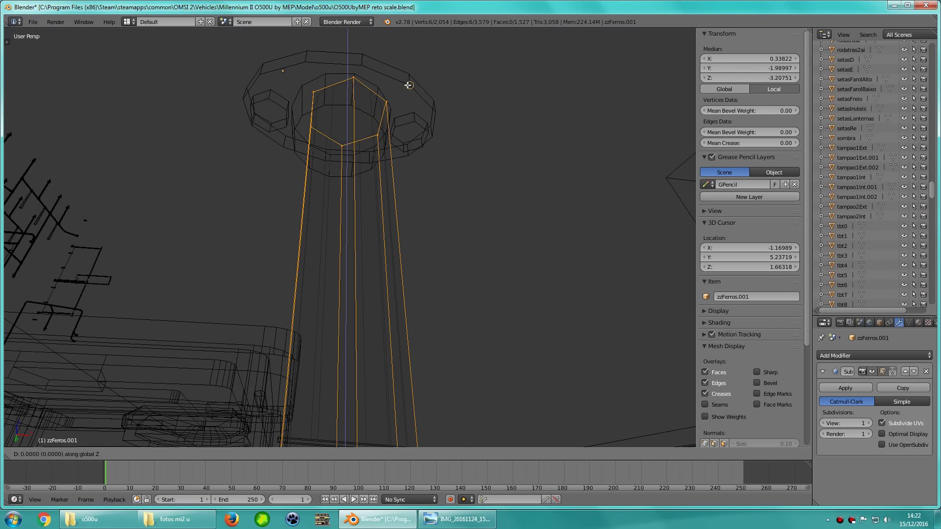
pyautogui.press('g')
pyautogui.press('z')
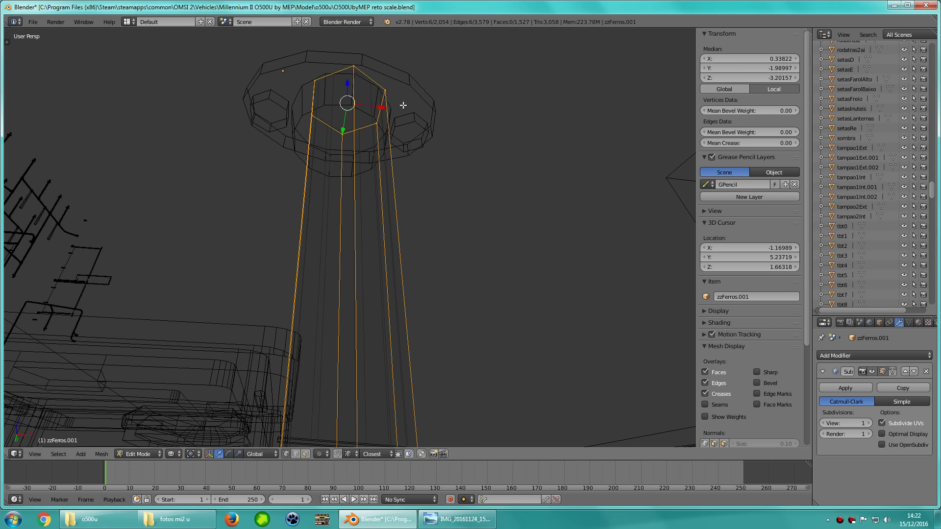
pyautogui.press('z')
pyautogui.press('Tab')
# Nudge the connector cap along Y to align it with the pole
pyautogui.rightClick(368, 113)
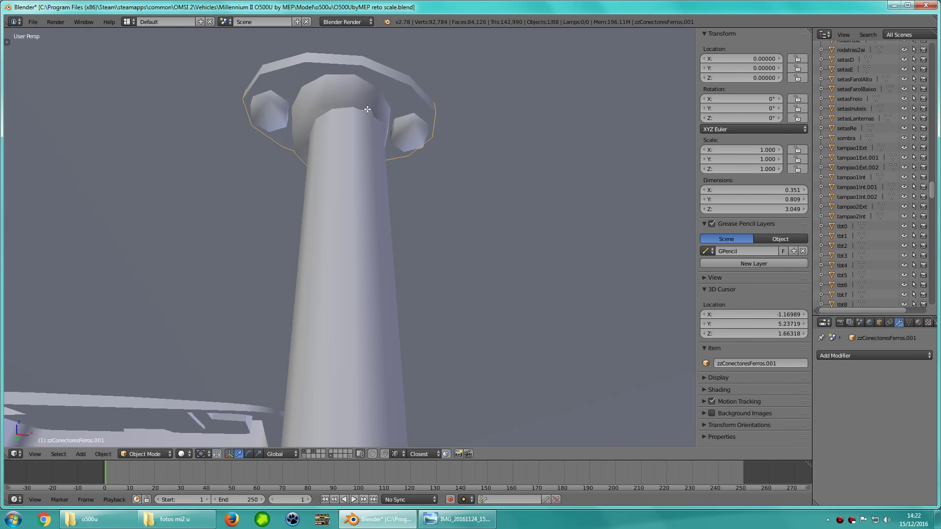
pyautogui.press('Tab')
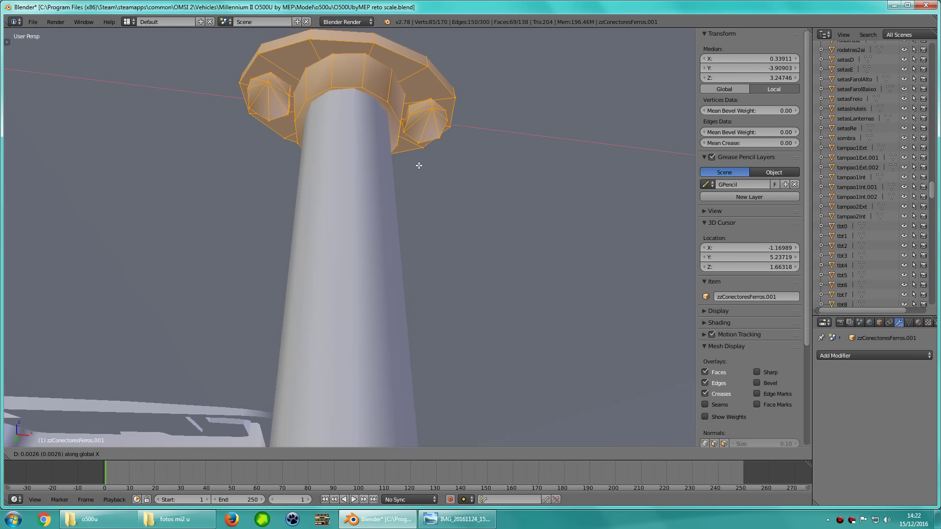
pyautogui.moveTo(412, 161)
pyautogui.mouseDown(button='middle')
pyautogui.moveTo(492, 196)
pyautogui.moveTo(397, 167)
pyautogui.mouseUp(button='middle')
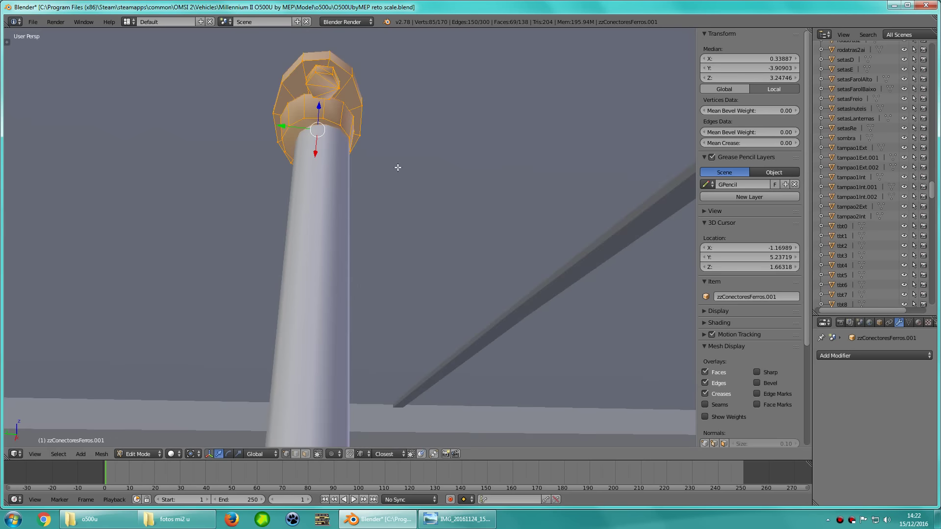
pyautogui.press('g')
pyautogui.press('y')
pyautogui.click(397, 156)
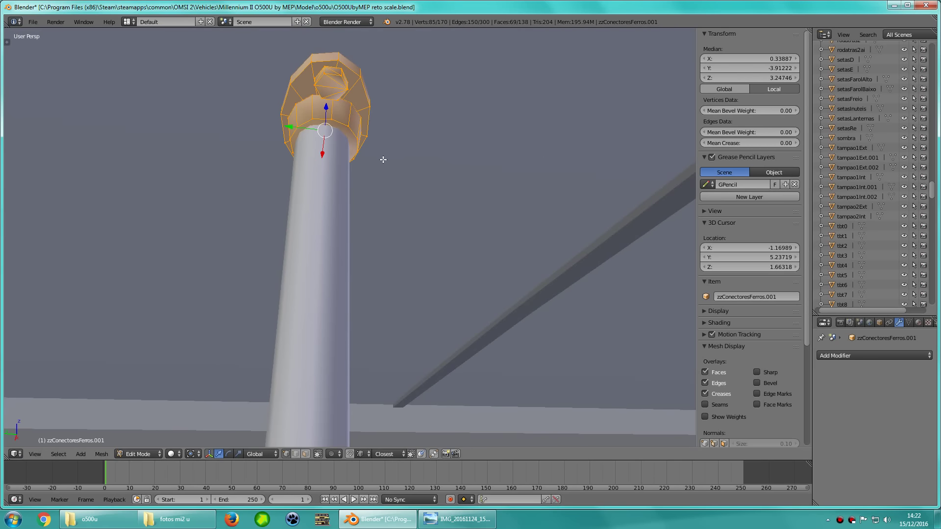
pyautogui.scroll(2, 408, 209)
pyautogui.scroll(2, 409, 209)
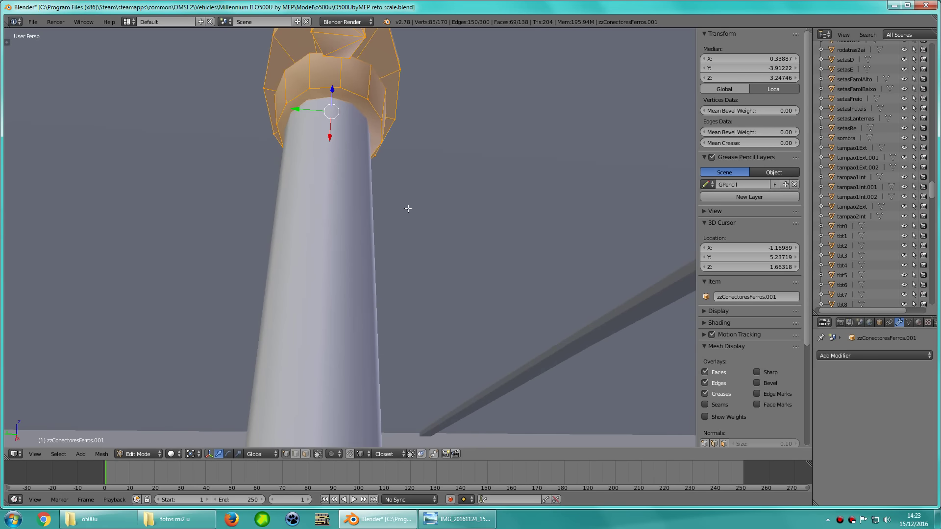
pyautogui.press('g')
pyautogui.press('y')
pyautogui.click(409, 201)
pyautogui.moveTo(397, 201)
pyautogui.mouseDown(button='middle')
pyautogui.moveTo(34, 222)
pyautogui.moveTo(294, 201)
pyautogui.moveTo(208, 203)
pyautogui.moveTo(420, 210)
pyautogui.mouseUp(button='middle')
pyautogui.hotkey('alt', 'Tab')
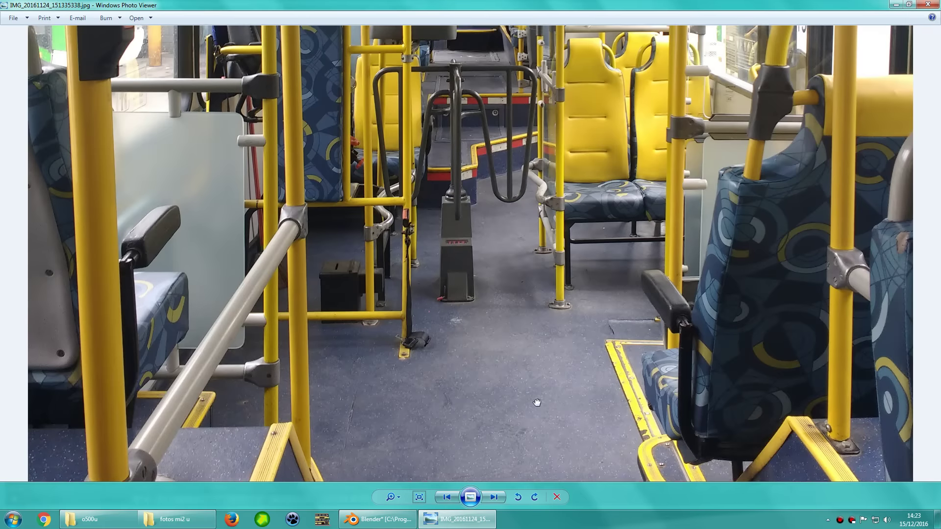
pyautogui.press('Right')
pyautogui.scroll(2, 458, 235)
pyautogui.moveTo(457, 235); pyautogui.dragTo(524, 288)
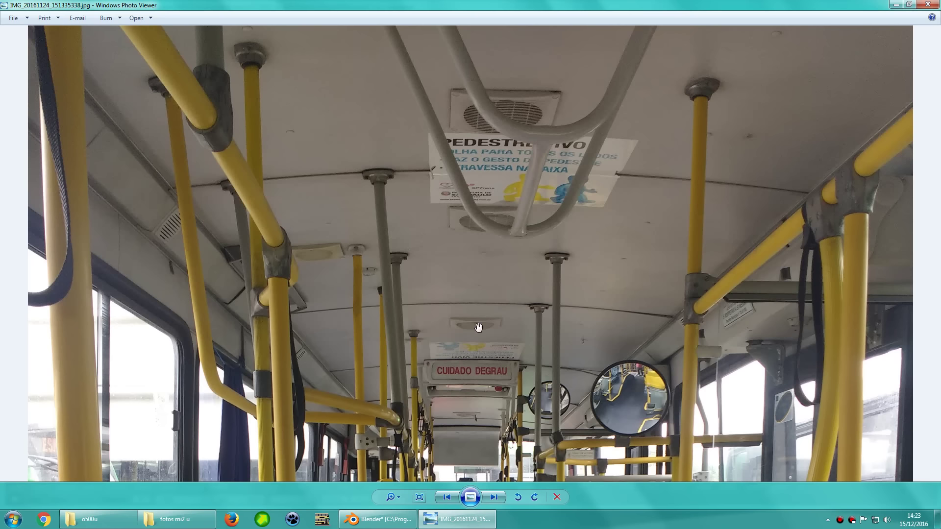
pyautogui.hotkey('alt', 'Tab')
pyautogui.moveTo(411, 265)
pyautogui.mouseDown(button='middle')
pyautogui.moveTo(523, 288)
pyautogui.moveTo(442, 204)
pyautogui.moveTo(383, 266)
pyautogui.moveTo(366, 241)
pyautogui.mouseUp(button='middle')
pyautogui.scroll(3, 365, 241)
pyautogui.moveTo(416, 220)
pyautogui.mouseDown(button='middle')
pyautogui.moveTo(332, 208)
pyautogui.moveTo(422, 237)
pyautogui.moveTo(393, 286)
pyautogui.moveTo(394, 269)
pyautogui.moveTo(414, 290)
pyautogui.moveTo(397, 285)
pyautogui.mouseUp(button='middle')
pyautogui.scroll(2, 393, 269)
# In top wireframe view, nudge the connector cap along Y over the second pole
pyautogui.press('KP_7')
pyautogui.press('z')
pyautogui.press('KP_7')
pyautogui.press('KP_Decimal')
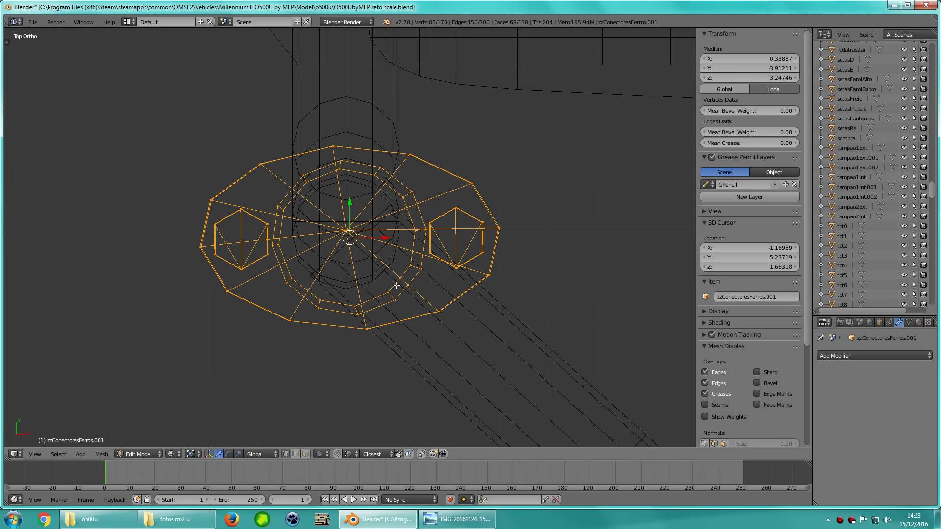
pyautogui.press('g')
pyautogui.press('y')
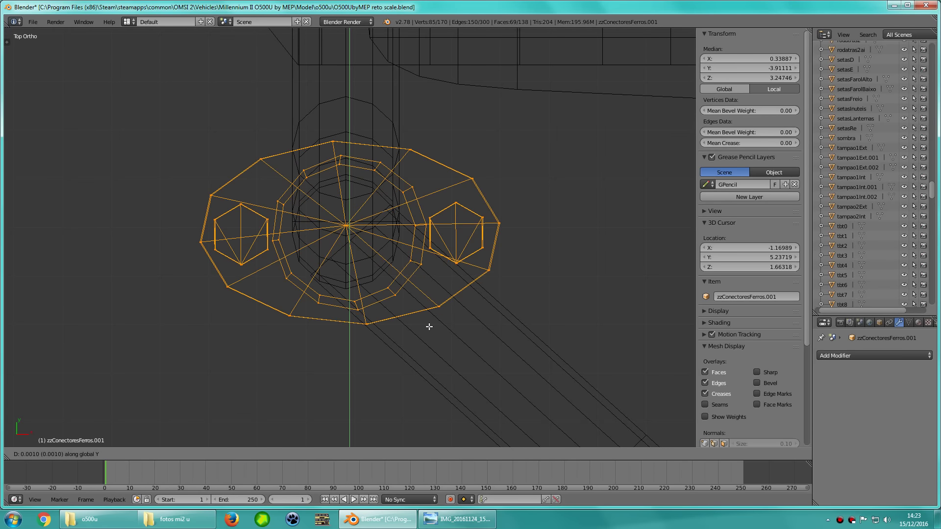
pyautogui.click(429, 327)
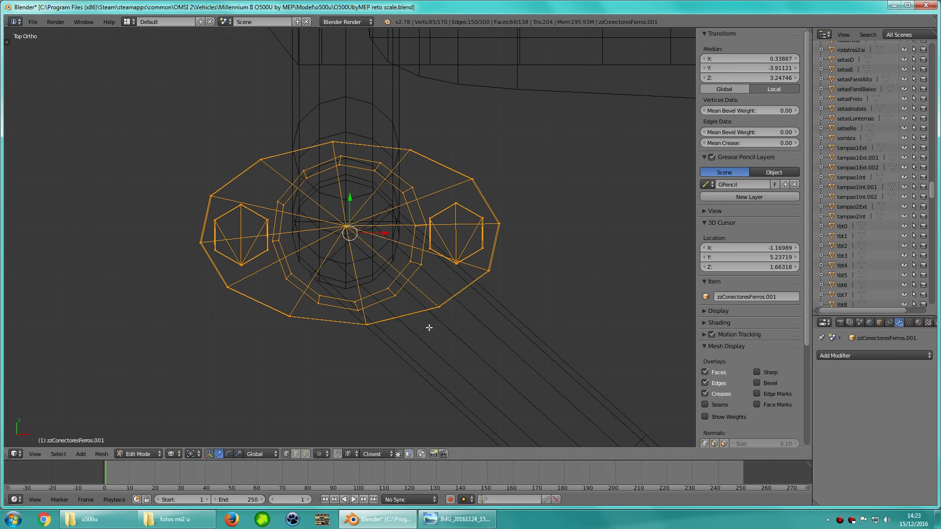
# Orbit and re-frame the top view to check the cap's position over the pole
pyautogui.moveTo(429, 328)
pyautogui.mouseDown(button='middle')
pyautogui.moveTo(448, 212)
pyautogui.moveTo(260, 258)
pyautogui.moveTo(437, 277)
pyautogui.moveTo(260, 270)
pyautogui.mouseUp(button='middle')
pyautogui.press('z')
pyautogui.scroll(-3, 437, 277)
pyautogui.scroll(-3, 470, 284)
pyautogui.scroll(-3, 456, 279)
pyautogui.scroll(-3, 433, 274)
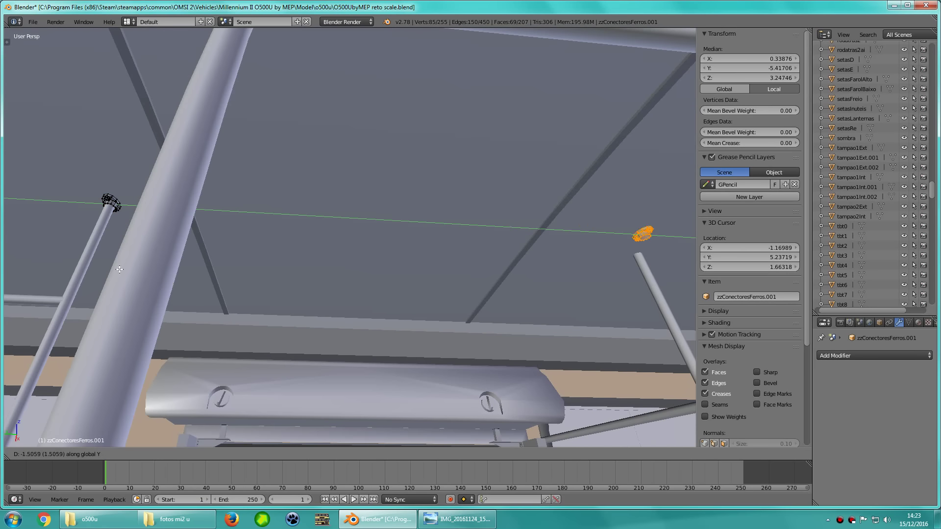
pyautogui.moveTo(411, 291); pyautogui.dragTo(248, 288, button='middle')
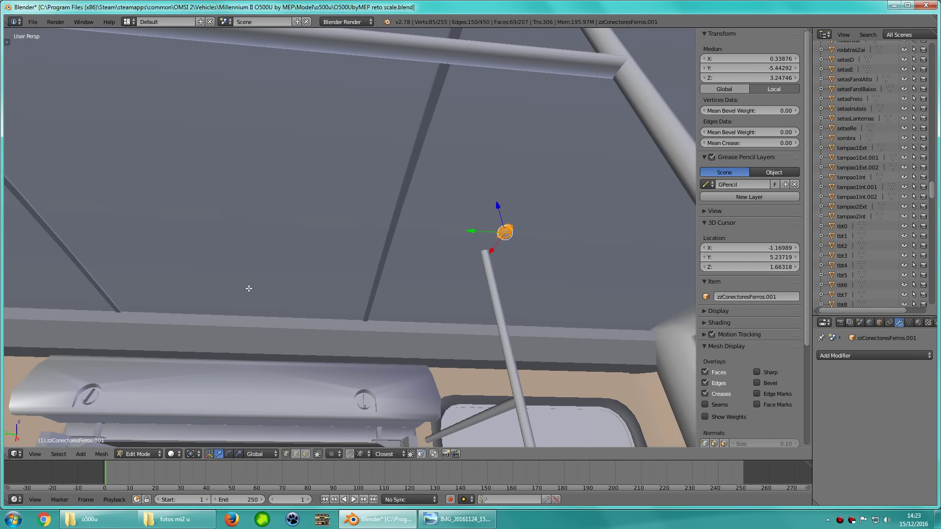
pyautogui.scroll(5, 247, 288)
pyautogui.press('z')
pyautogui.press('KP_7')
pyautogui.scroll(1, 363, 263)
pyautogui.scroll(-3, 363, 263)
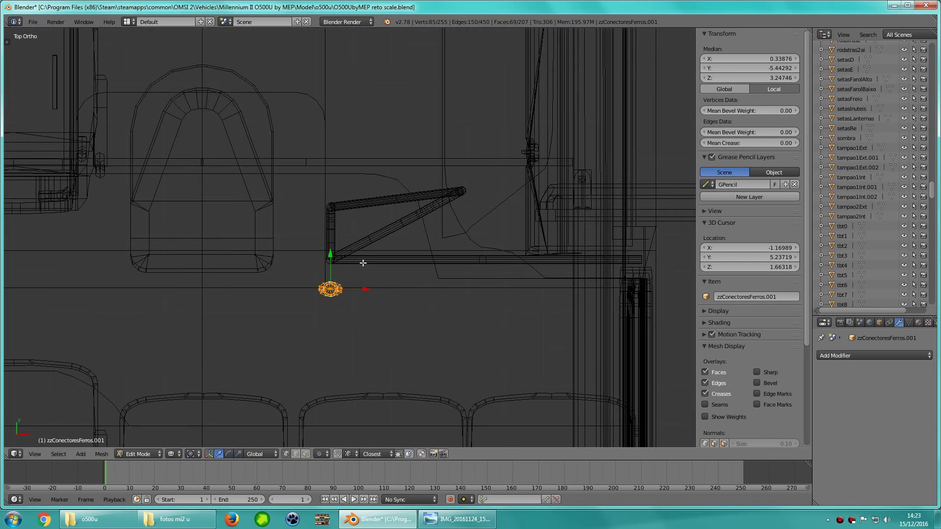
pyautogui.press('KP_Decimal')
pyautogui.scroll(-5, 392, 295)
pyautogui.keyDown('shift'); pyautogui.moveTo(425, 281); pyautogui.dragTo(425, 374, button='middle'); pyautogui.keyUp('shift')
pyautogui.scroll(-2, 362, 364)
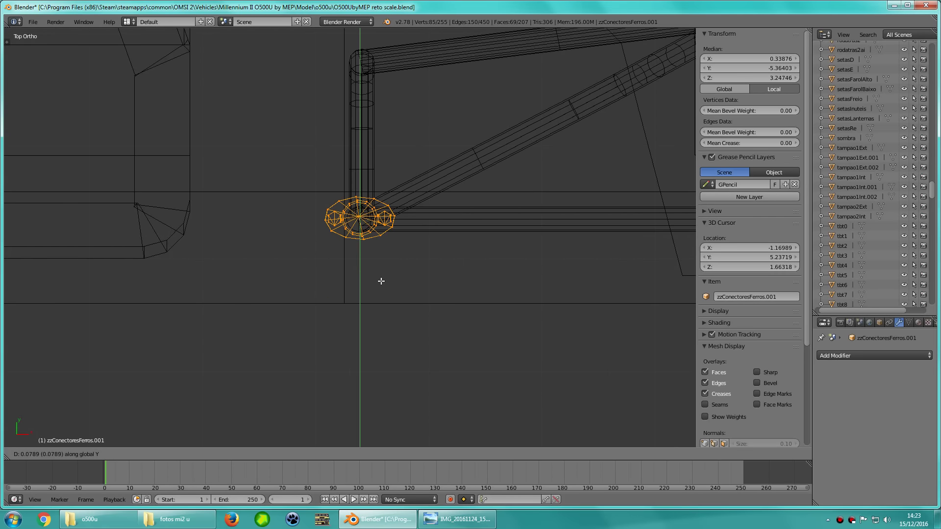
# Check the cap above the pole in solid perspective, then exit and select zzFerros.001
pyautogui.press('KP_5')
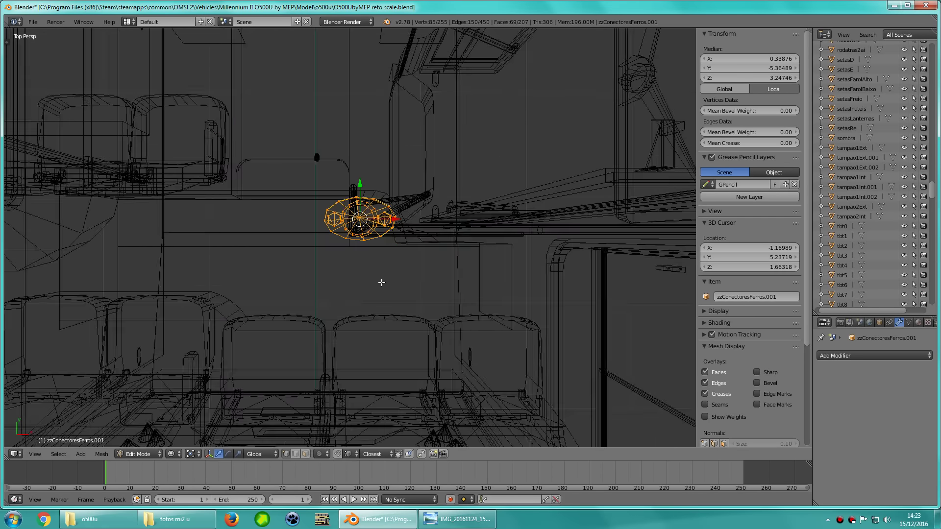
pyautogui.press('z')
pyautogui.scroll(-5, 441, 316)
pyautogui.moveTo(450, 273); pyautogui.dragTo(479, 175, button='middle')
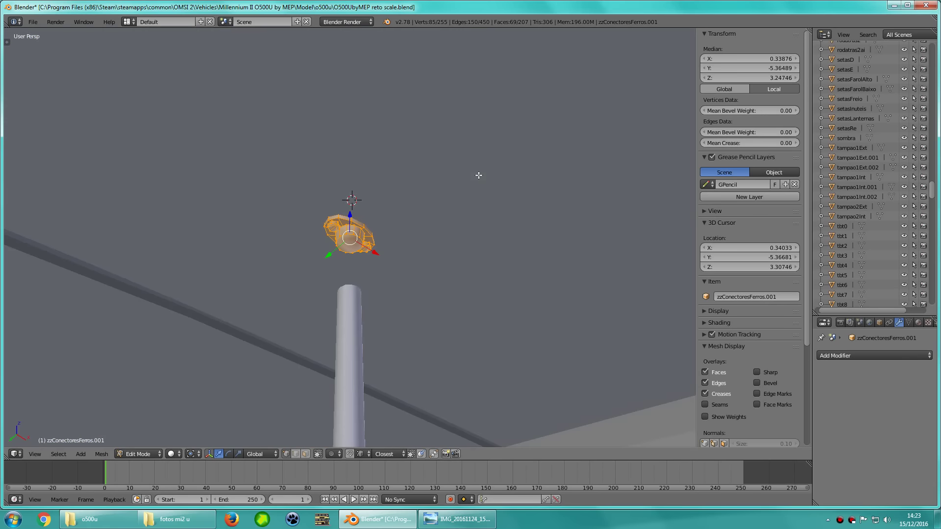
pyautogui.press('Tab')
pyautogui.rightClick(352, 334)
# Enter Edit Mode on zzFerros.001 in front orthographic wireframe view and frame the pole tops
pyautogui.press('z')
pyautogui.press('KP_1')
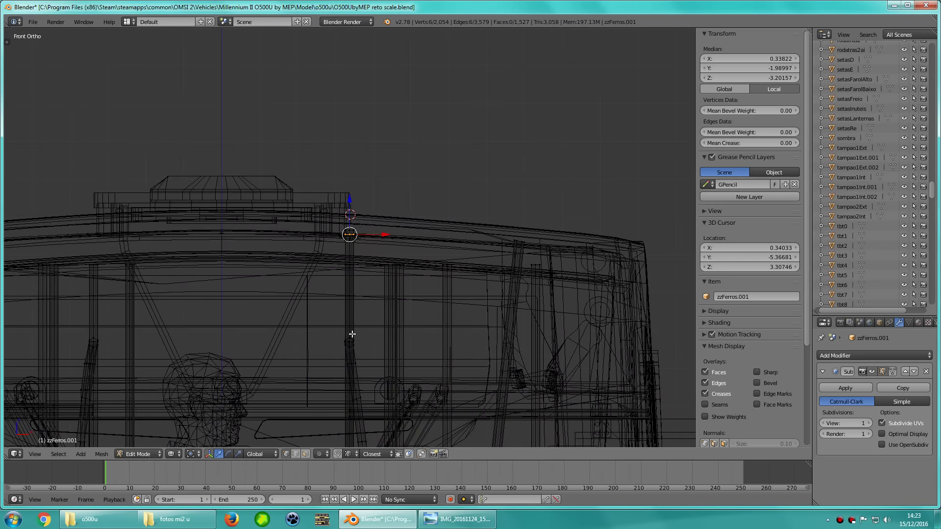
pyautogui.press('Tab')
pyautogui.press('KP_5')
pyautogui.keyDown('shift'); pyautogui.moveTo(349, 334); pyautogui.dragTo(401, 317, button='middle'); pyautogui.keyUp('shift')
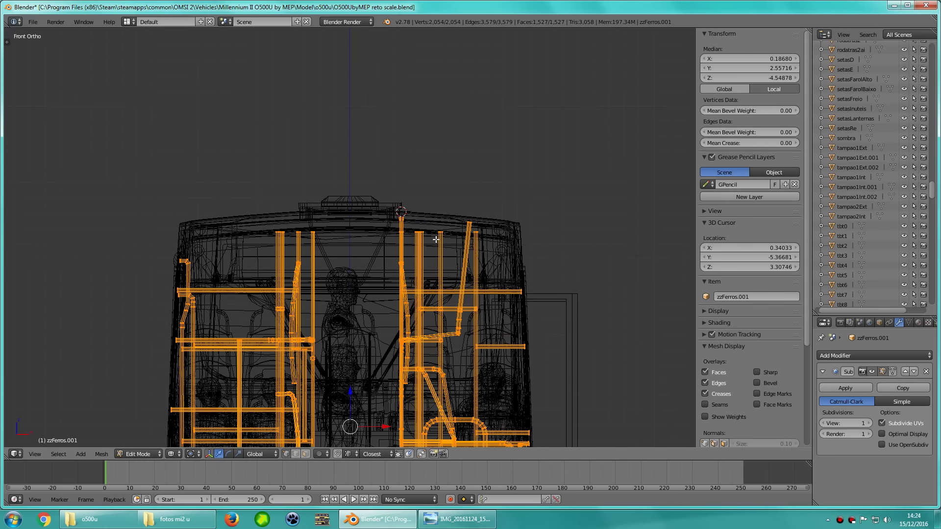
pyautogui.scroll(6, 495, 181)
pyautogui.scroll(1, 513, 192)
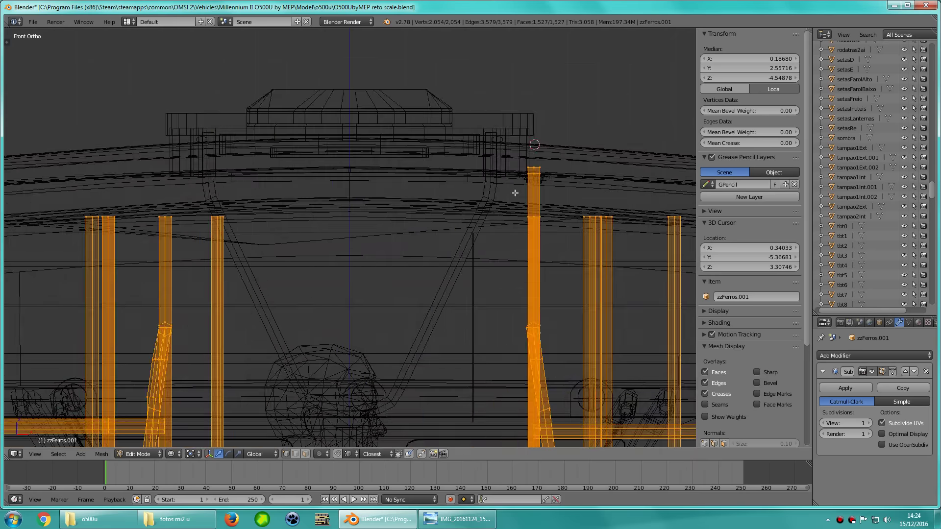
pyautogui.moveTo(515, 193)
pyautogui.keyDown('shift'); pyautogui.mouseDown(button='middle')
pyautogui.moveTo(427, 212)
pyautogui.moveTo(308, 214)
pyautogui.mouseUp(button='middle'); pyautogui.keyUp('shift')
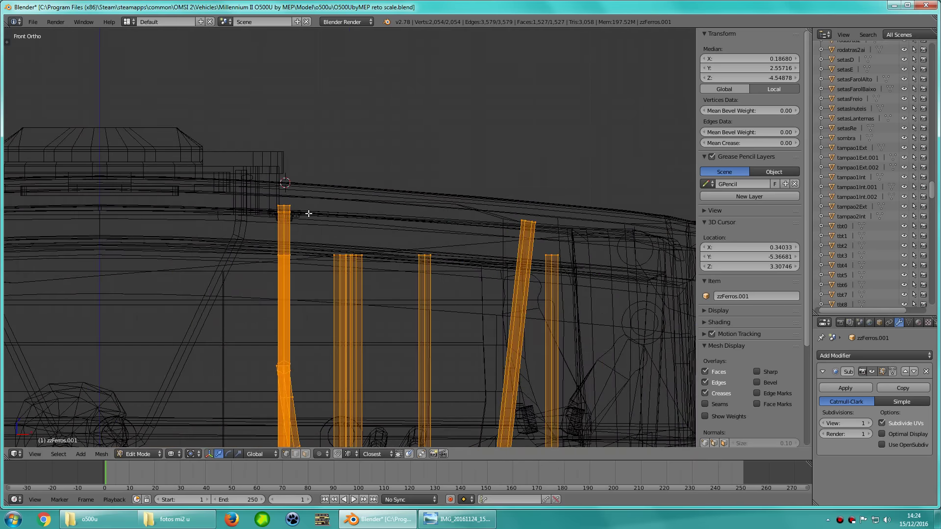
pyautogui.press('a')
pyautogui.press('a')
pyautogui.press('a')
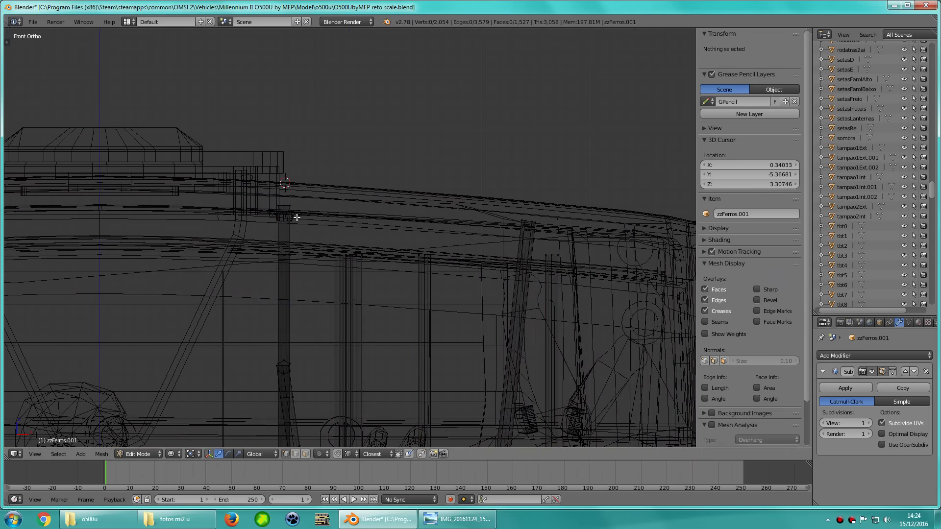
pyautogui.scroll(2, 271, 204)
pyautogui.scroll(2, 353, 240)
pyautogui.scroll(2, 242, 179)
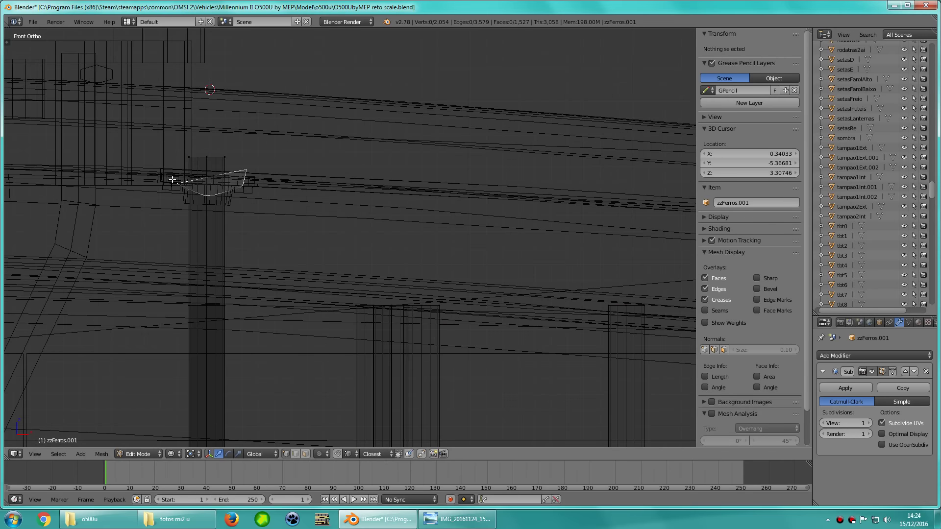
# Box-select the top vertices of several interior poles across the roof
pyautogui.keyDown('ctrl'); pyautogui.moveTo(173, 180); pyautogui.dragTo(172, 178); pyautogui.keyUp('ctrl')
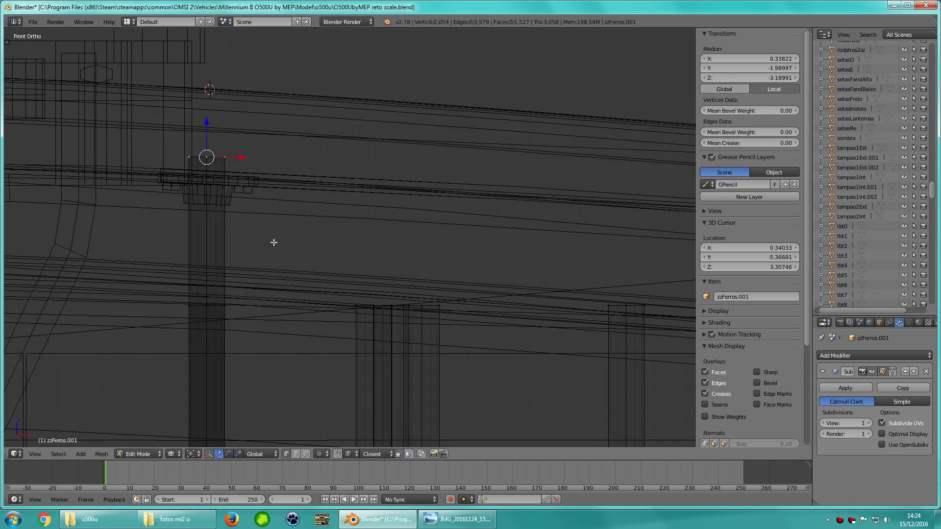
pyautogui.scroll(-3, 274, 242)
pyautogui.press('a')
pyautogui.press('a')
pyautogui.press('a')
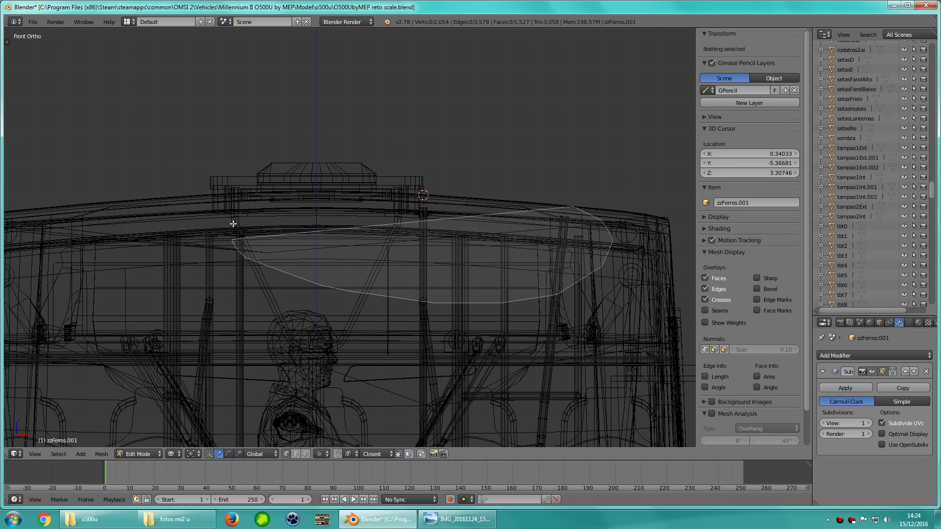
pyautogui.keyDown('ctrl'); pyautogui.moveTo(599, 269); pyautogui.dragTo(231, 221); pyautogui.keyUp('ctrl')
pyautogui.scroll(-1, 275, 284)
pyautogui.keyDown('shift'); pyautogui.moveTo(276, 284); pyautogui.dragTo(388, 240, button='middle'); pyautogui.keyUp('shift')
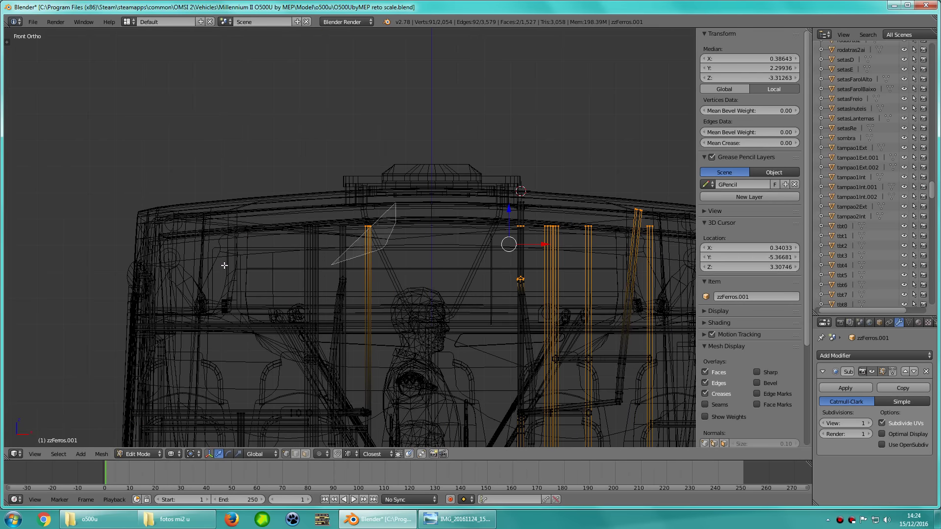
pyautogui.keyDown('ctrl'); pyautogui.moveTo(224, 265); pyautogui.dragTo(98, 183); pyautogui.keyUp('ctrl')
pyautogui.keyDown('shift'); pyautogui.moveTo(482, 257); pyautogui.dragTo(377, 241, button='middle'); pyautogui.keyUp('shift')
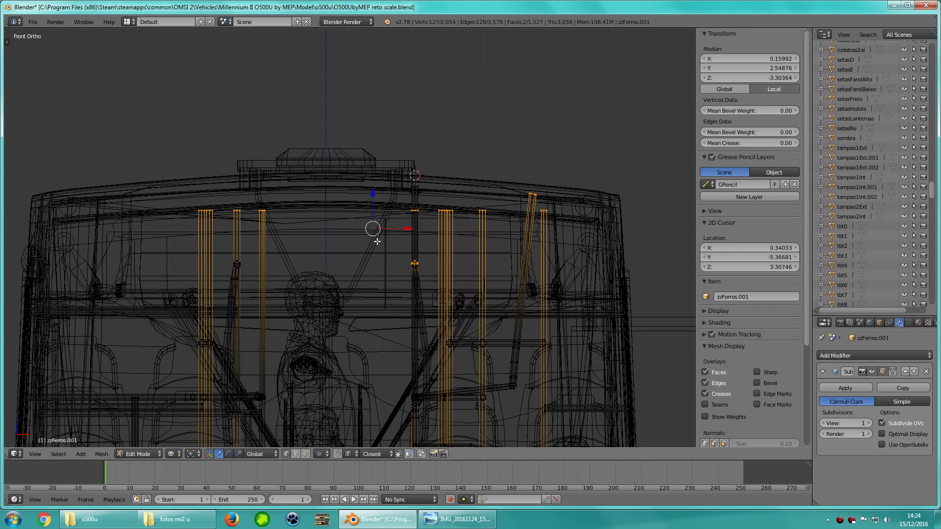
pyautogui.keyDown('ctrl'); pyautogui.scroll(-1, 357, 253); pyautogui.keyUp('ctrl')
pyautogui.keyDown('ctrl'); pyautogui.scroll(-1, 501, 257); pyautogui.keyUp('ctrl')
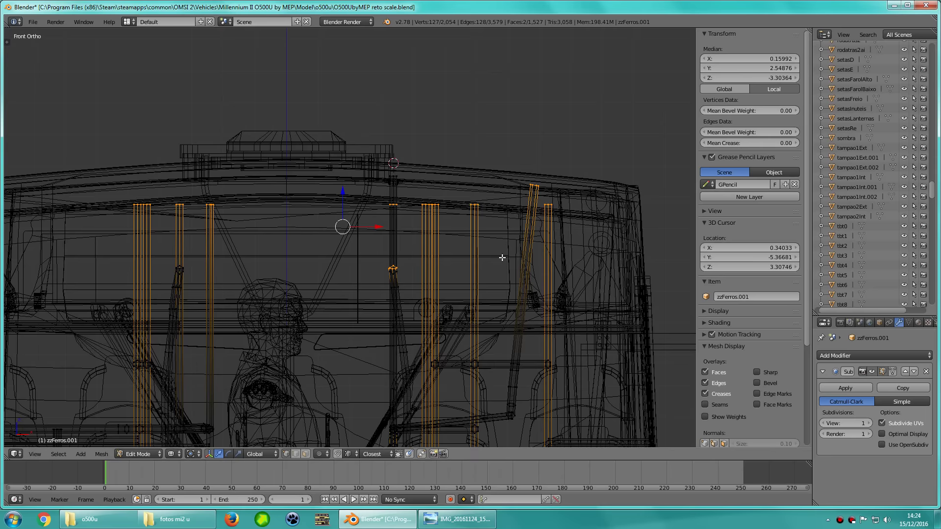
pyautogui.scroll(2, 485, 250)
pyautogui.keyDown('ctrl'); pyautogui.scroll(-1, 442, 227); pyautogui.keyUp('ctrl')
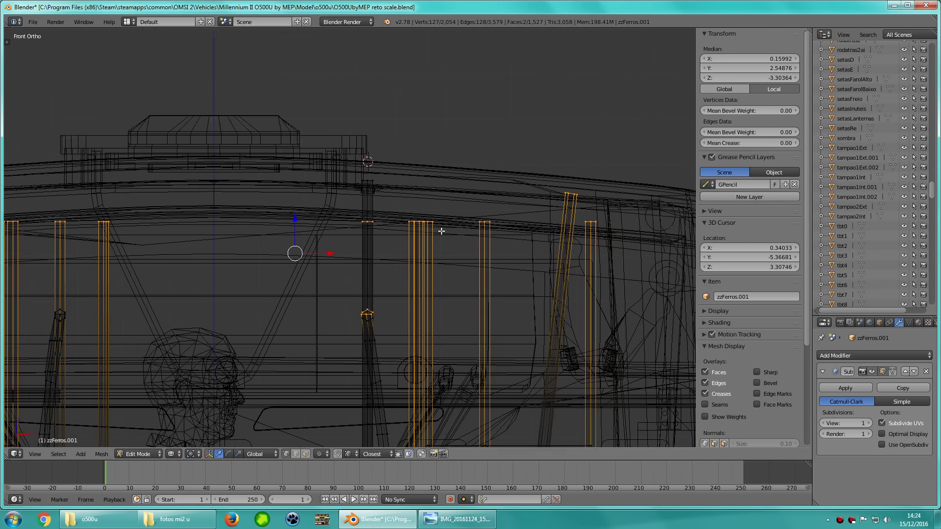
pyautogui.scroll(1, 563, 214)
pyautogui.scroll(4, 277, 174)
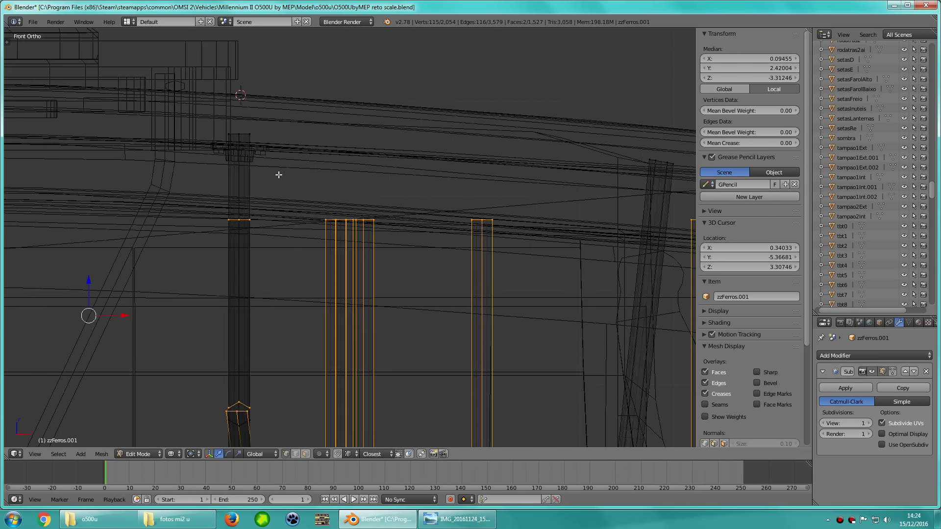
pyautogui.keyDown('shift'); pyautogui.moveTo(277, 174); pyautogui.dragTo(314, 195, button='middle'); pyautogui.keyUp('shift')
# Move the selected pole tops vertically along Z toward the roof rail
pyautogui.press('g')
pyautogui.press('z')
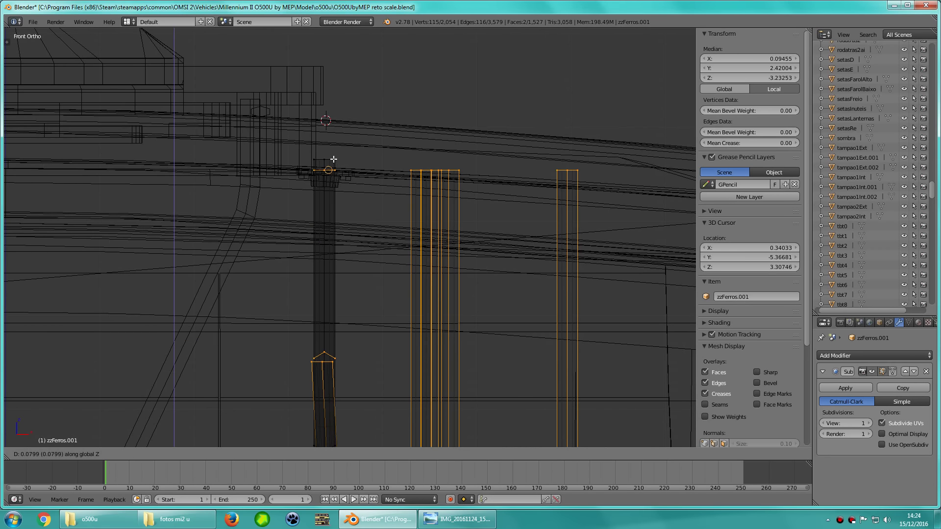
pyautogui.scroll(-5, 352, 248)
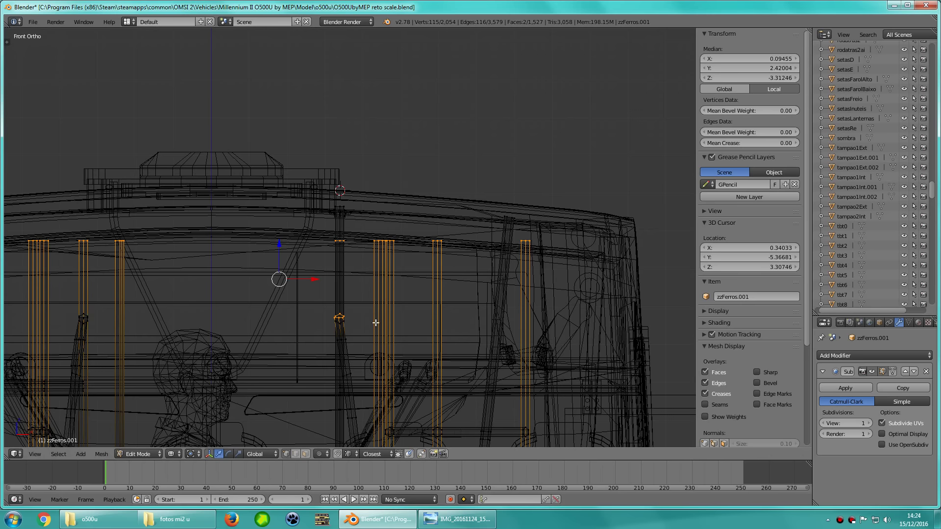
pyautogui.scroll(2, 390, 257)
pyautogui.scroll(2, 396, 261)
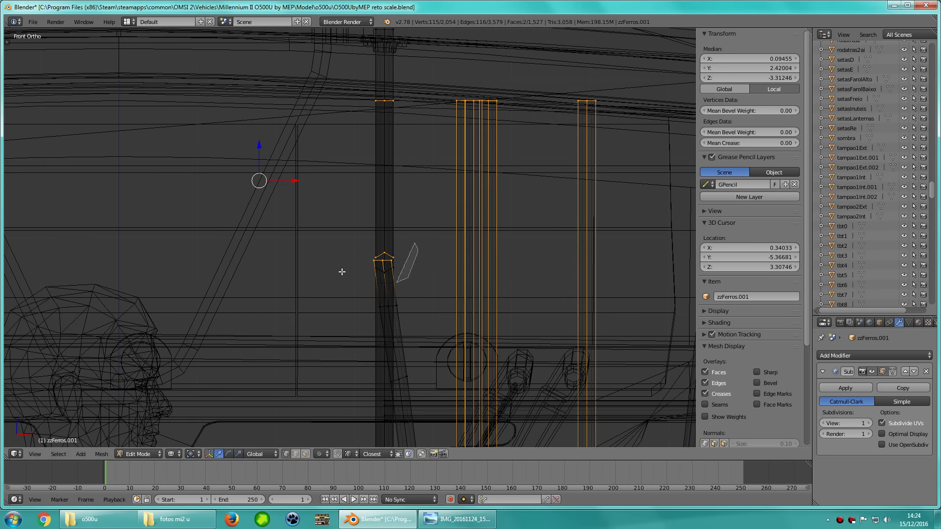
pyautogui.scroll(-2, 458, 292)
pyautogui.scroll(-2, 434, 237)
pyautogui.scroll(-1, 375, 257)
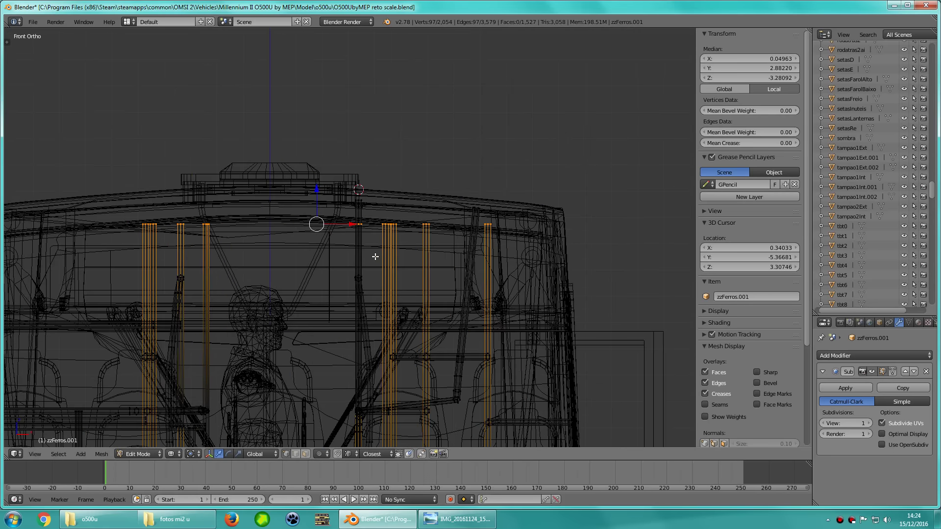
pyautogui.scroll(3, 373, 217)
pyautogui.press('g')
pyautogui.press('z')
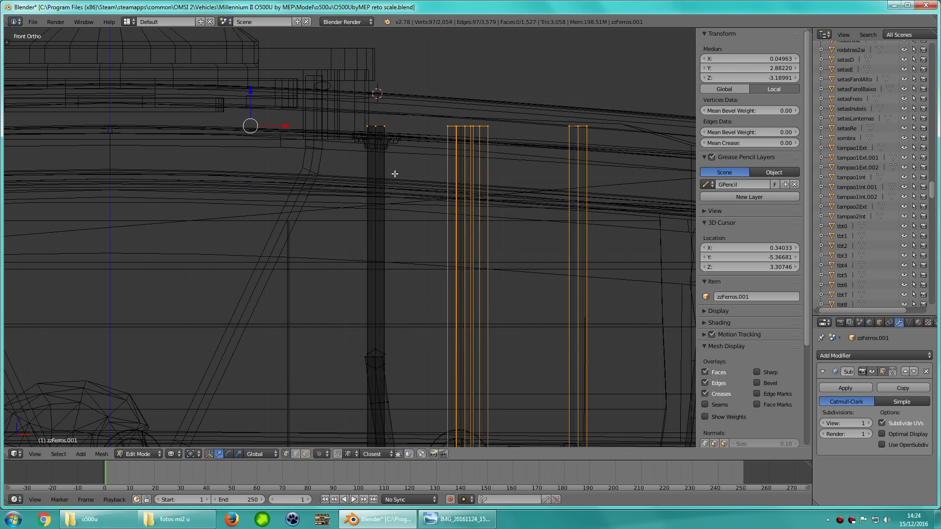
pyautogui.scroll(-5, 394, 174)
pyautogui.scroll(1, 422, 212)
pyautogui.scroll(1, 452, 178)
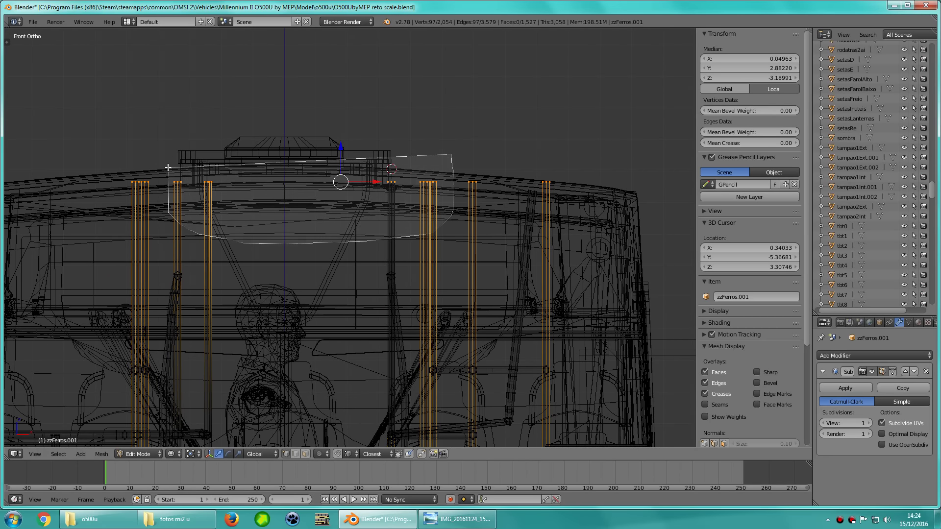
# Narrow the selection to the right column, check in solid view, then leave Edit Mode
pyautogui.keyDown('ctrl'); pyautogui.keyDown('shift'); pyautogui.moveTo(333, 243); pyautogui.dragTo(451, 138); pyautogui.keyUp('shift'); pyautogui.keyUp('ctrl')
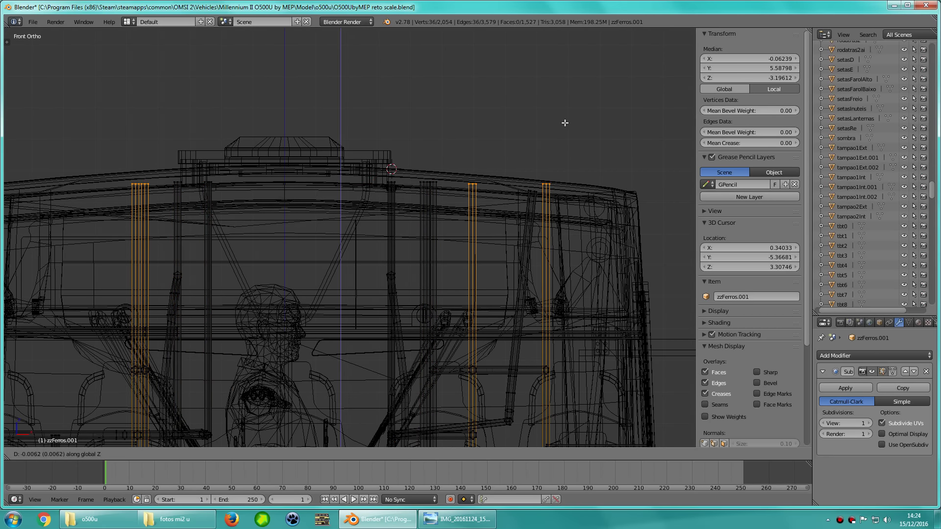
pyautogui.keyDown('ctrl'); pyautogui.keyDown('shift'); pyautogui.moveTo(398, 265); pyautogui.dragTo(517, 149); pyautogui.keyUp('shift'); pyautogui.keyUp('ctrl')
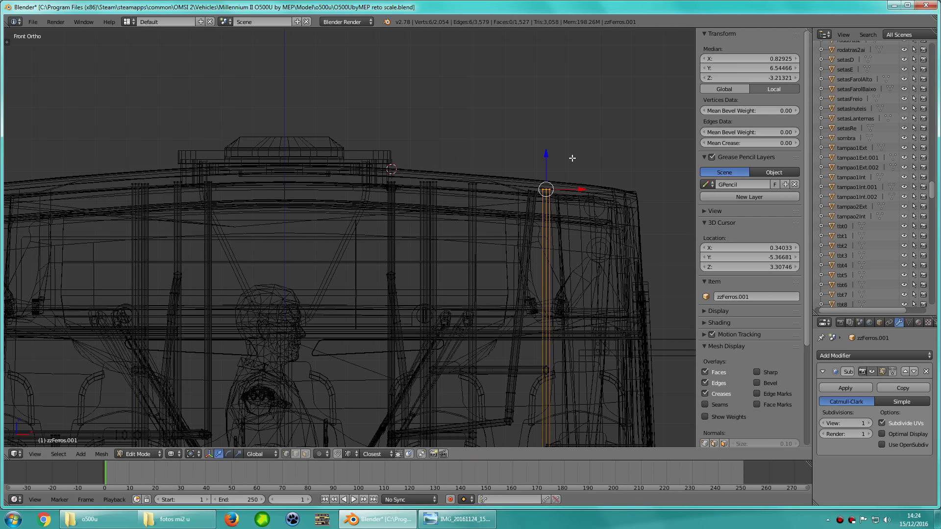
pyautogui.press('z')
pyautogui.press('z')
pyautogui.scroll(-3, 424, 211)
pyautogui.press('z')
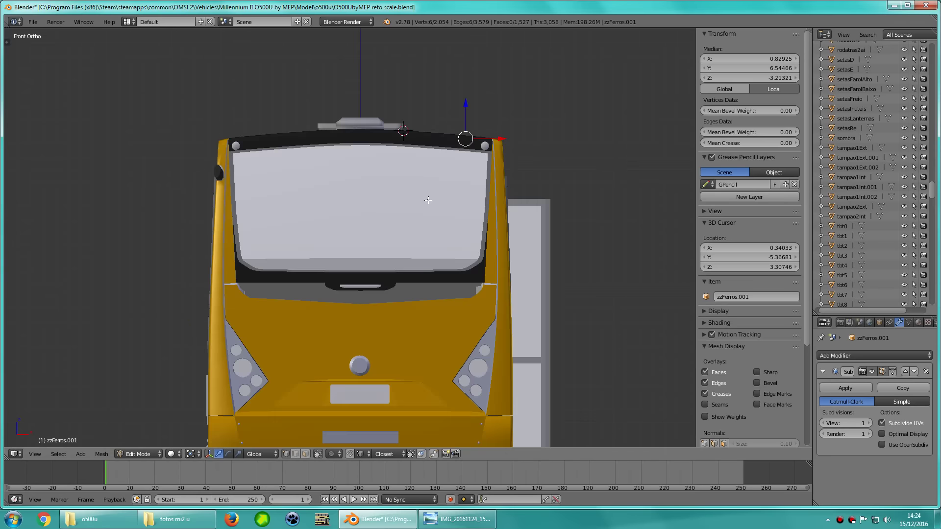
pyautogui.press('z')
pyautogui.keyDown('shift'); pyautogui.moveTo(432, 245); pyautogui.dragTo(426, 202, button='middle'); pyautogui.keyUp('shift')
pyautogui.press('a')
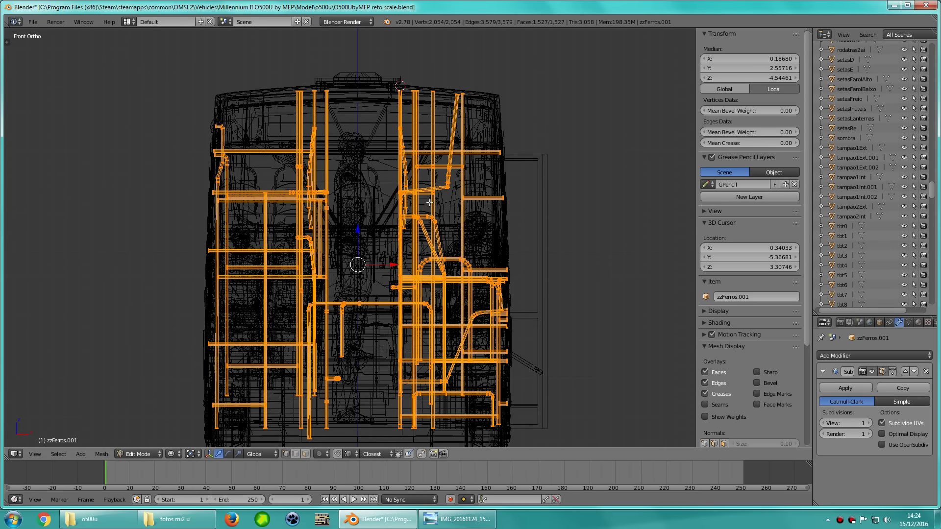
pyautogui.press('a')
pyautogui.scroll(4, 424, 219)
pyautogui.press('Tab')
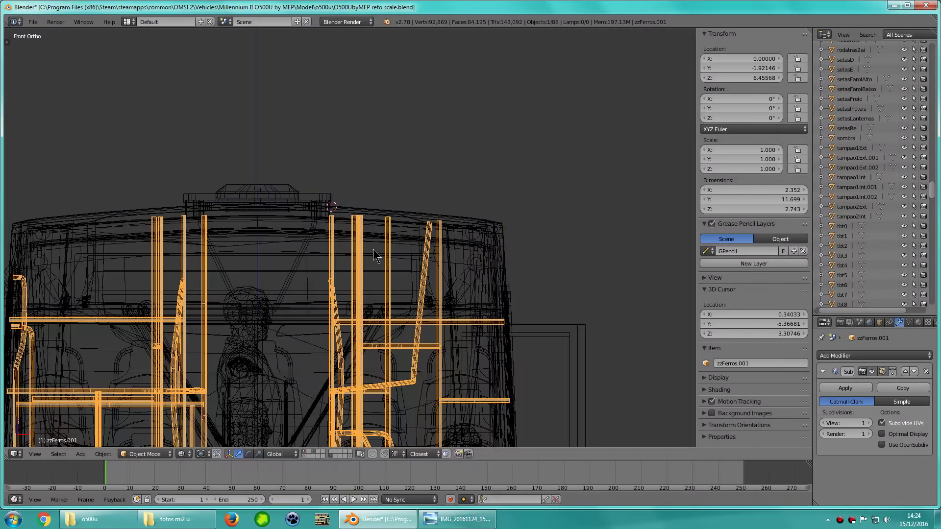
# Select the zzConectoresFerros.001 connector object and enter Edit Mode
pyautogui.scroll(3, 421, 265)
pyautogui.scroll(1, 421, 270)
pyautogui.keyDown('shift'); pyautogui.moveTo(431, 259); pyautogui.dragTo(409, 211, button='middle'); pyautogui.keyUp('shift')
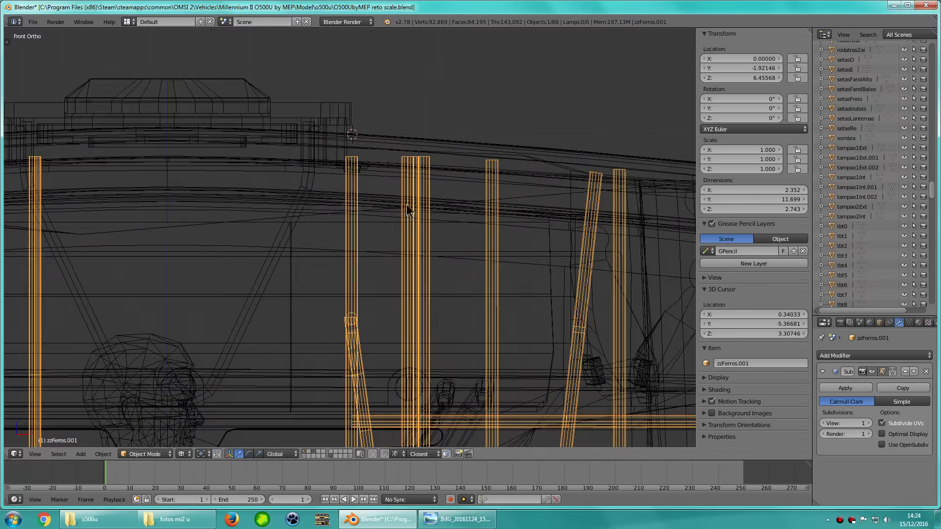
pyautogui.rightClick(360, 170)
pyautogui.press('Tab')
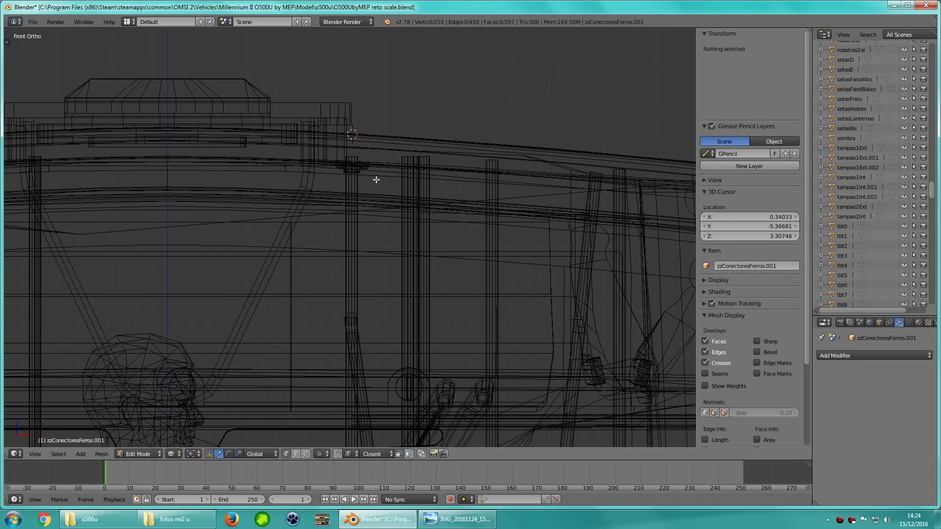
pyautogui.moveTo(376, 178); pyautogui.dragTo(376, 180, button='middle')
# Frame the connector vertices and look up at the ceiling poles in solid shading
pyautogui.press('KP_1')
pyautogui.scroll(-5, 376, 180)
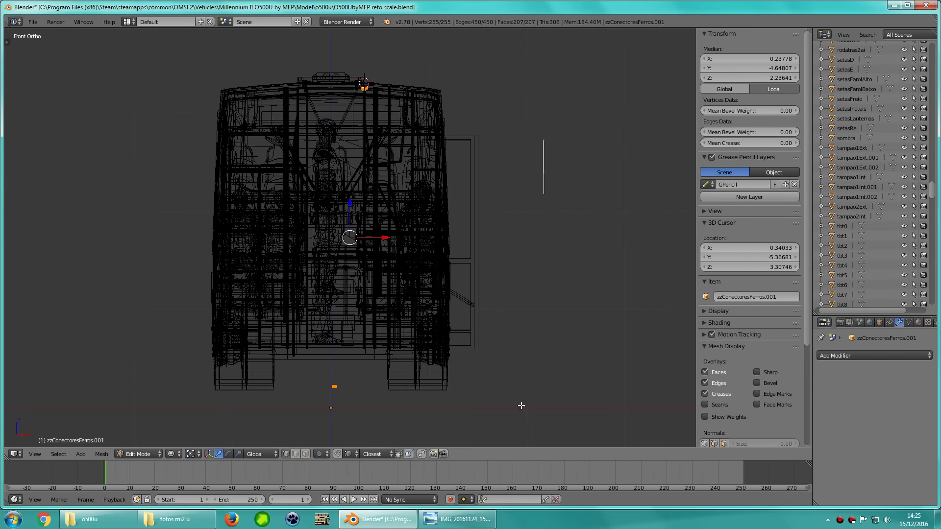
pyautogui.press('KP_Decimal')
pyautogui.press('z')
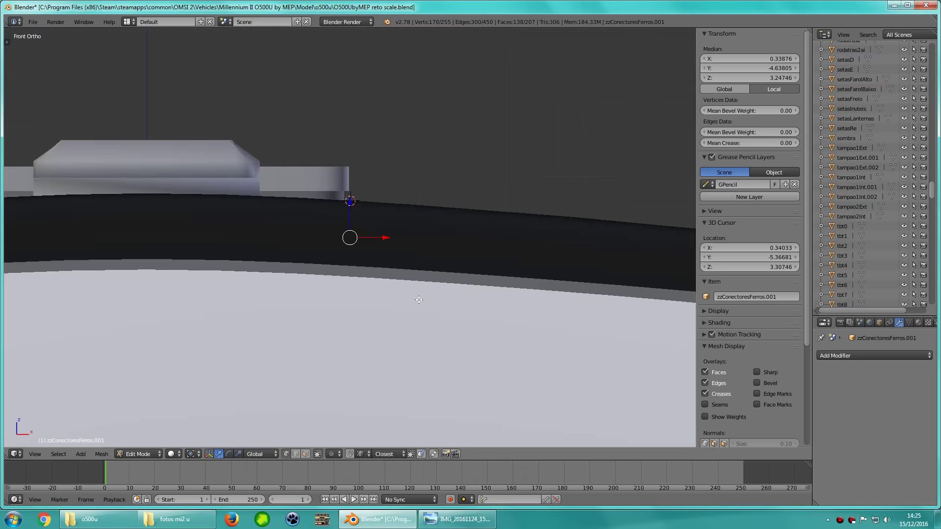
pyautogui.moveTo(419, 299)
pyautogui.mouseDown(button='middle')
pyautogui.moveTo(464, 143)
pyautogui.moveTo(451, 277)
pyautogui.moveTo(432, 245)
pyautogui.moveTo(460, 230)
pyautogui.moveTo(347, 217)
pyautogui.moveTo(395, 227)
pyautogui.moveTo(451, 211)
pyautogui.moveTo(443, 294)
pyautogui.moveTo(432, 289)
pyautogui.moveTo(489, 317)
pyautogui.moveTo(366, 308)
pyautogui.moveTo(462, 248)
pyautogui.moveTo(434, 260)
pyautogui.moveTo(471, 196)
pyautogui.mouseUp(button='middle')
pyautogui.scroll(3, 452, 275)
pyautogui.scroll(1, 441, 267)
pyautogui.scroll(3, 421, 257)
# Select one pole-top connector, then duplicate it and slide the copy onto the next pole
pyautogui.press('a')
pyautogui.scroll(3, 467, 229)
pyautogui.press('z')
pyautogui.rightClick(488, 179)
pyautogui.rightClick(403, 162)
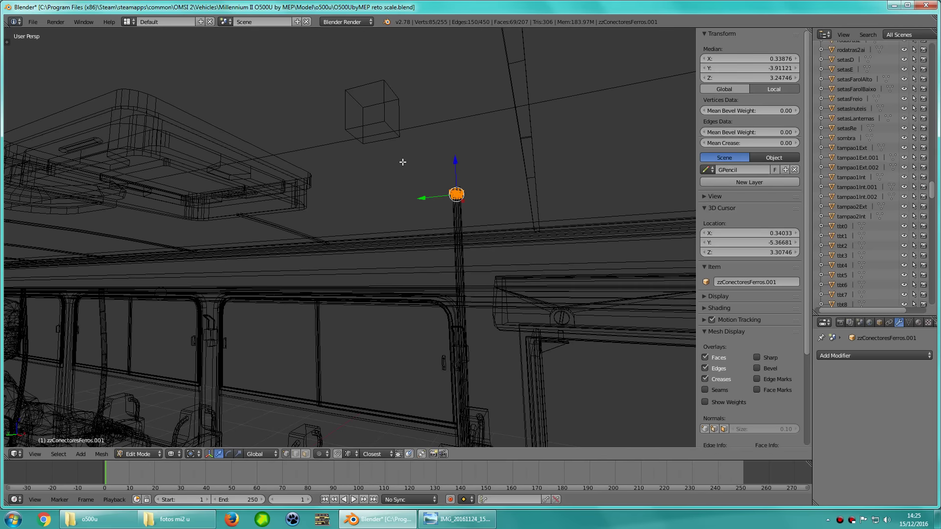
pyautogui.moveTo(402, 162)
pyautogui.mouseDown(button='middle')
pyautogui.moveTo(422, 221)
pyautogui.moveTo(399, 256)
pyautogui.moveTo(514, 248)
pyautogui.moveTo(246, 225)
pyautogui.moveTo(451, 225)
pyautogui.moveTo(331, 266)
pyautogui.moveTo(345, 278)
pyautogui.moveTo(472, 280)
pyautogui.mouseUp(button='middle')
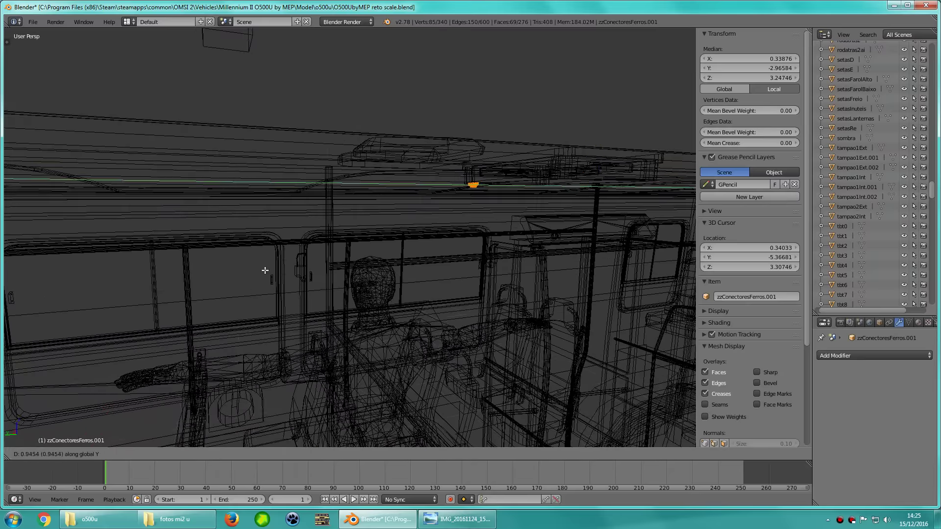
pyautogui.rightClick(53, 263)
pyautogui.moveTo(53, 262); pyautogui.dragTo(408, 280, button='middle')
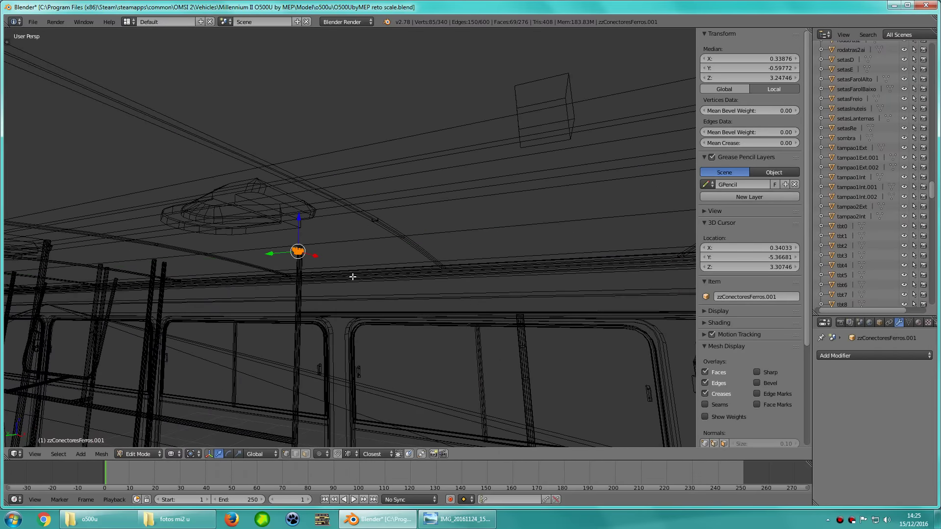
# Frame the copied connector and view it from directly below in wireframe
pyautogui.press('KP_Decimal')
pyautogui.moveTo(360, 288)
pyautogui.mouseDown(button='middle')
pyautogui.moveTo(321, 267)
pyautogui.moveTo(374, 258)
pyautogui.mouseUp(button='middle')
pyautogui.press('z')
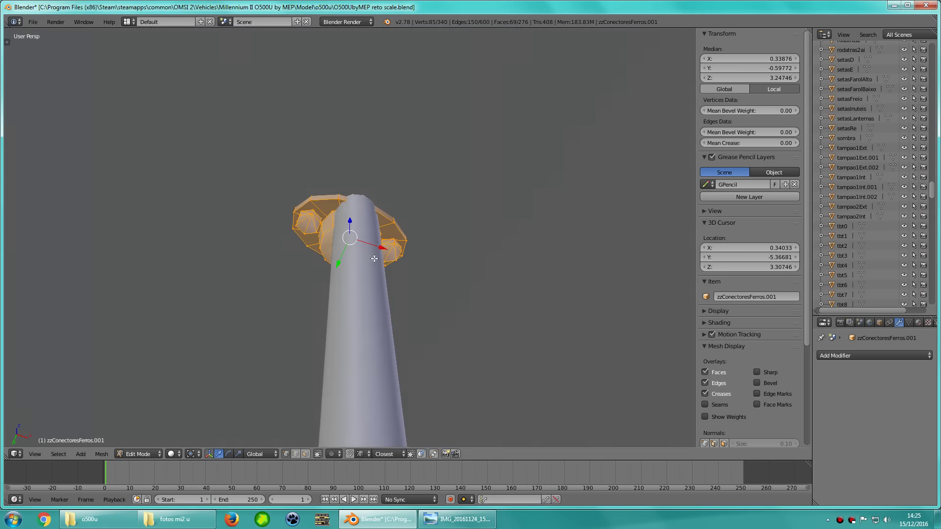
pyautogui.press('ctrl+KP_1')
pyautogui.press('z')
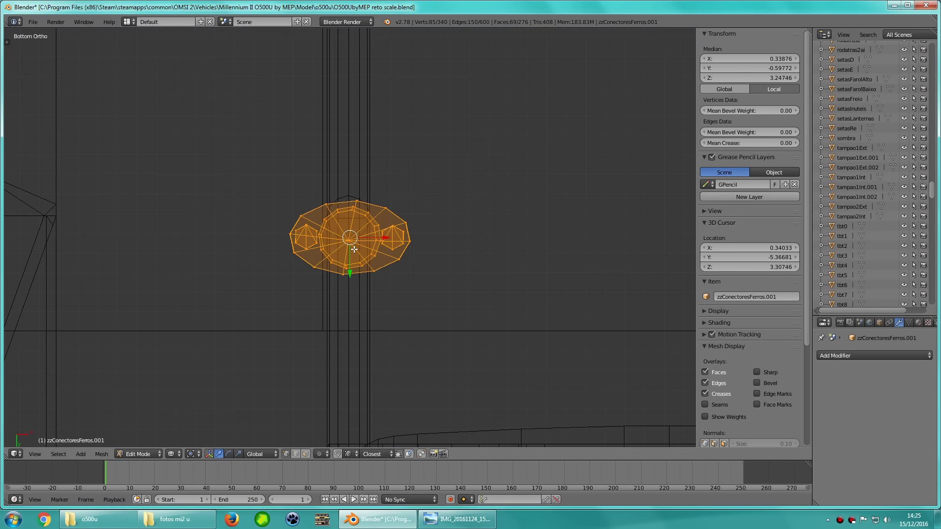
pyautogui.scroll(2, 354, 249)
pyautogui.scroll(1, 358, 252)
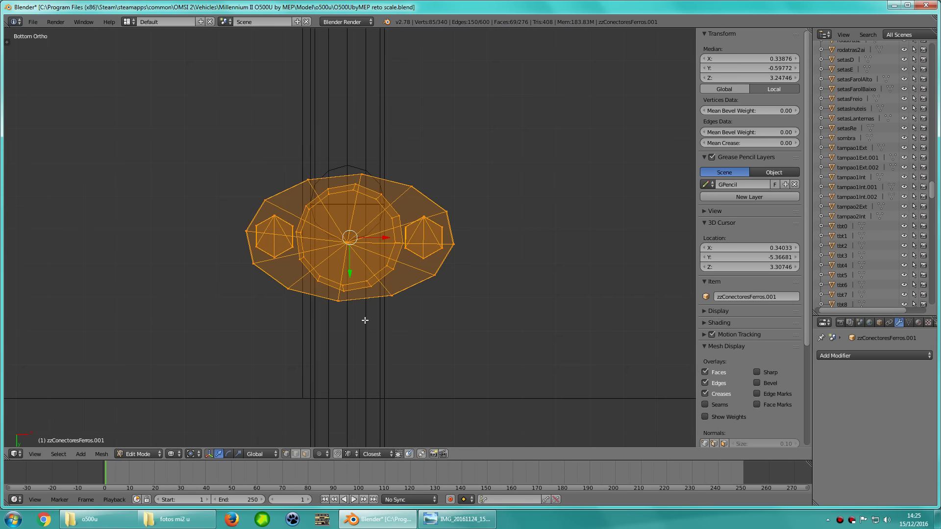
# Slide the connector along Y to centre it on its pole top
pyautogui.press('g')
pyautogui.press('y')
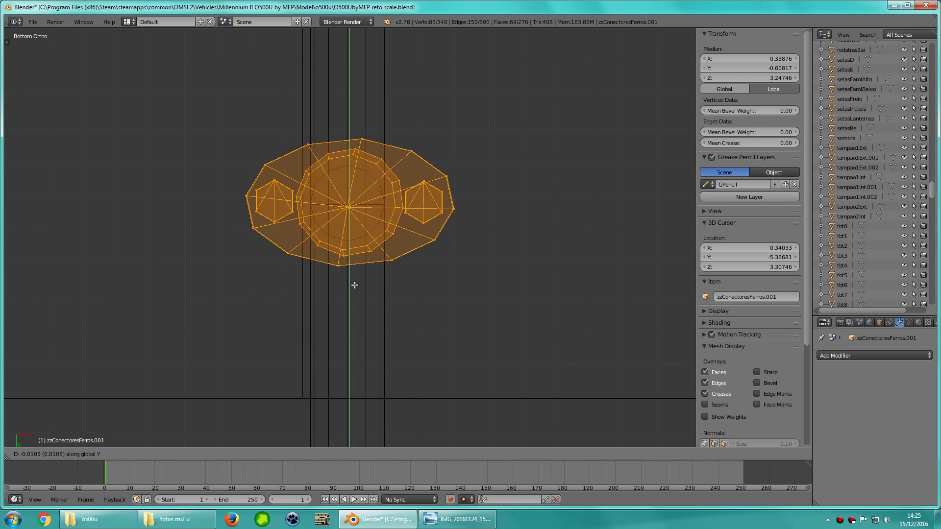
pyautogui.press('KP_5')
pyautogui.press('z')
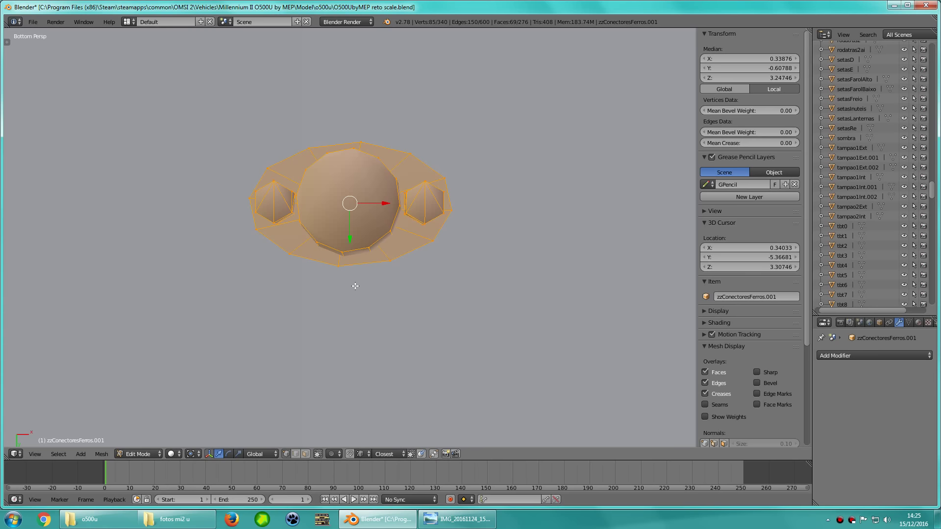
# Orbit around the bus interior to check the cap's fit, ending in top view
pyautogui.moveTo(353, 285)
pyautogui.mouseDown(button='middle')
pyautogui.moveTo(385, 391)
pyautogui.moveTo(384, 332)
pyautogui.mouseUp(button='middle')
pyautogui.scroll(2, 384, 332)
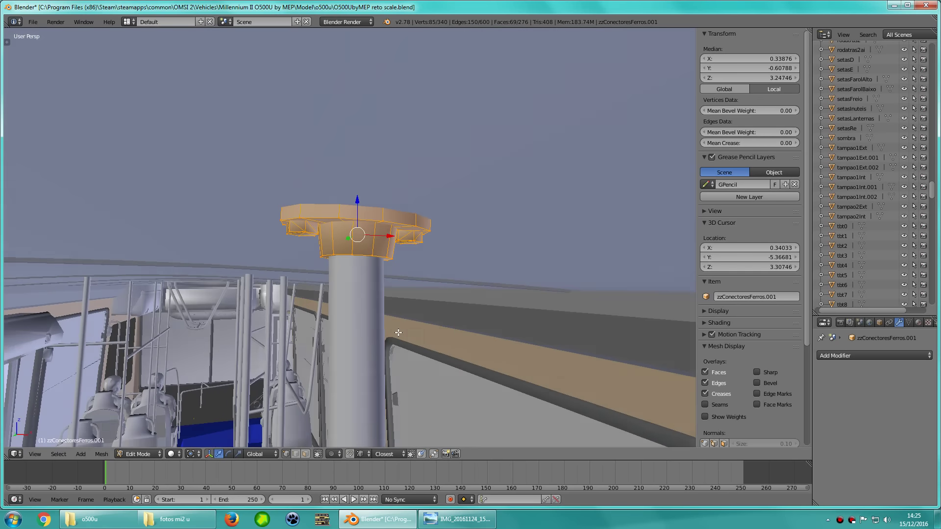
pyautogui.scroll(2, 385, 332)
pyautogui.scroll(1, 445, 280)
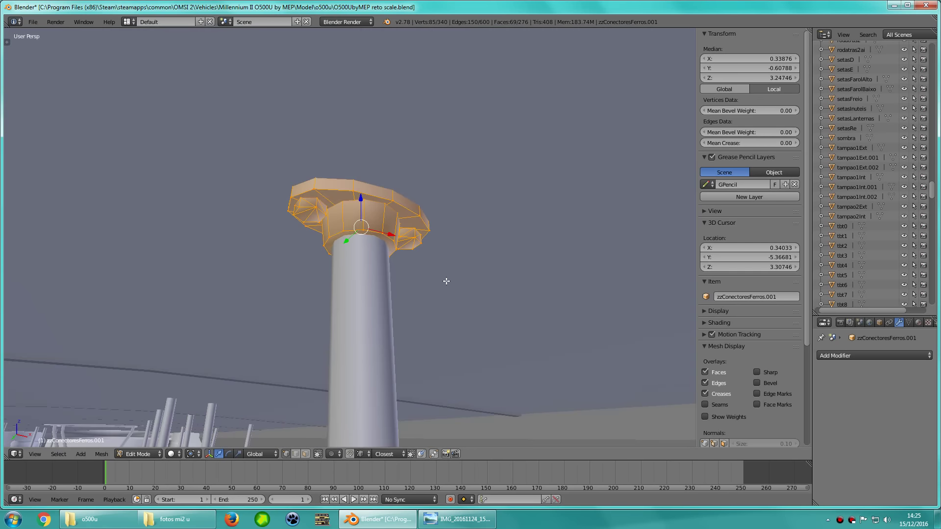
pyautogui.scroll(-2, 446, 281)
pyautogui.scroll(-5, 430, 286)
pyautogui.moveTo(430, 286)
pyautogui.mouseDown(button='middle')
pyautogui.moveTo(517, 298)
pyautogui.moveTo(559, 337)
pyautogui.mouseUp(button='middle')
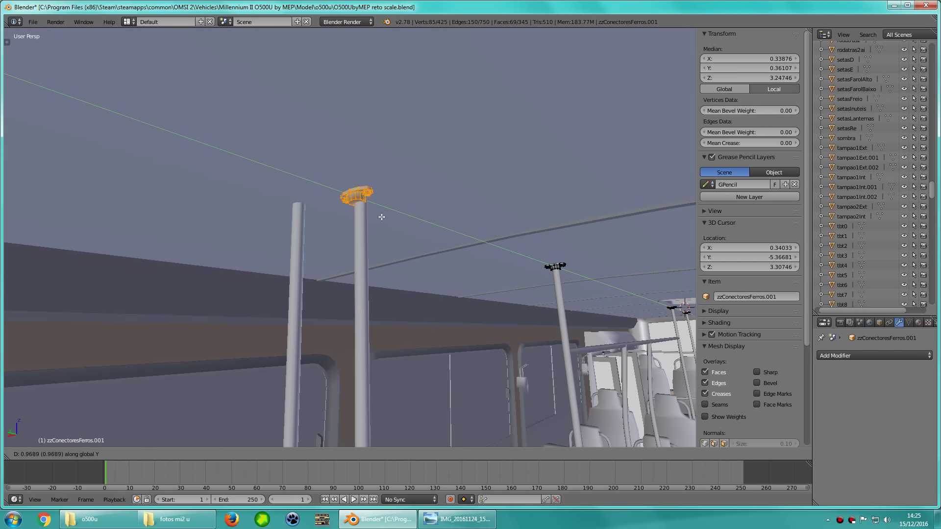
pyautogui.press('KP_7')
# In top wireframe view, frame the connector and duplicate it for the neighbouring pole
pyautogui.press('z')
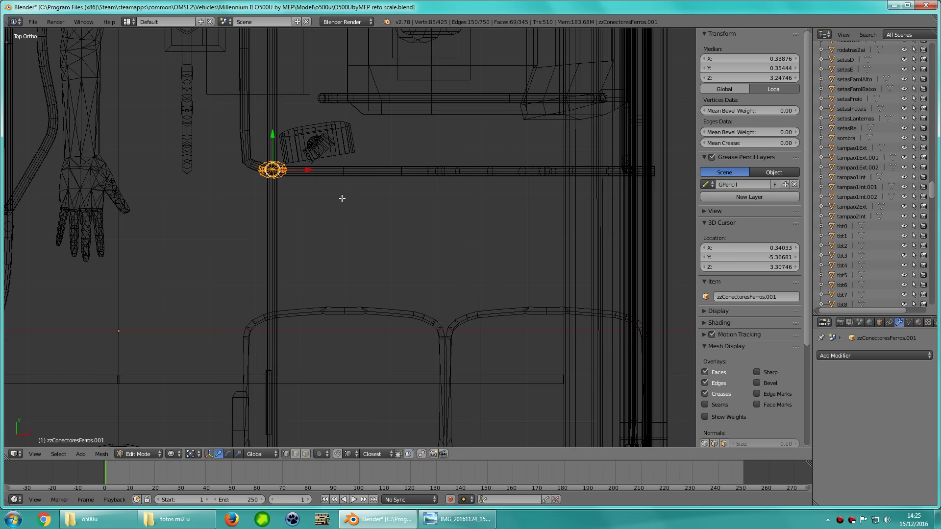
pyautogui.keyDown('shift'); pyautogui.moveTo(343, 199); pyautogui.dragTo(377, 216, button='middle'); pyautogui.keyUp('shift')
pyautogui.press('KP_Decimal')
pyautogui.scroll(-4, 378, 226)
pyautogui.scroll(4, 380, 238)
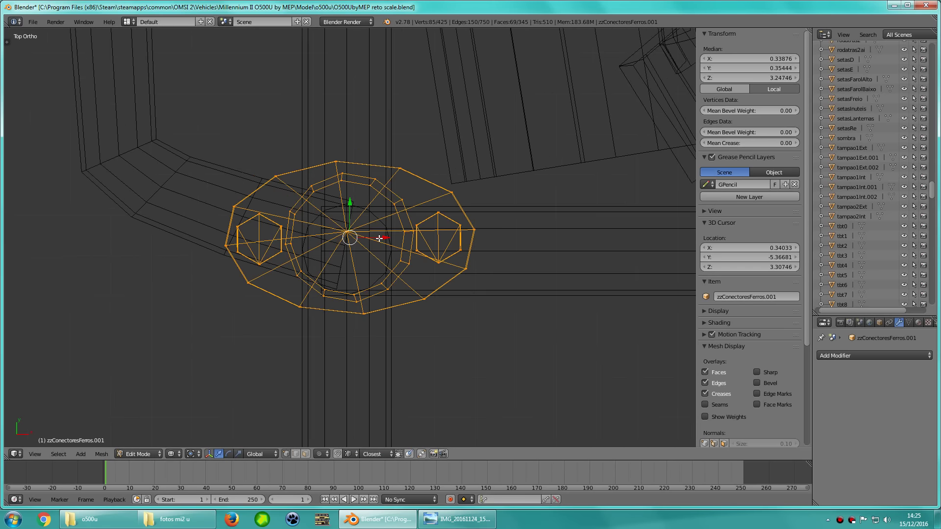
pyautogui.press('s')
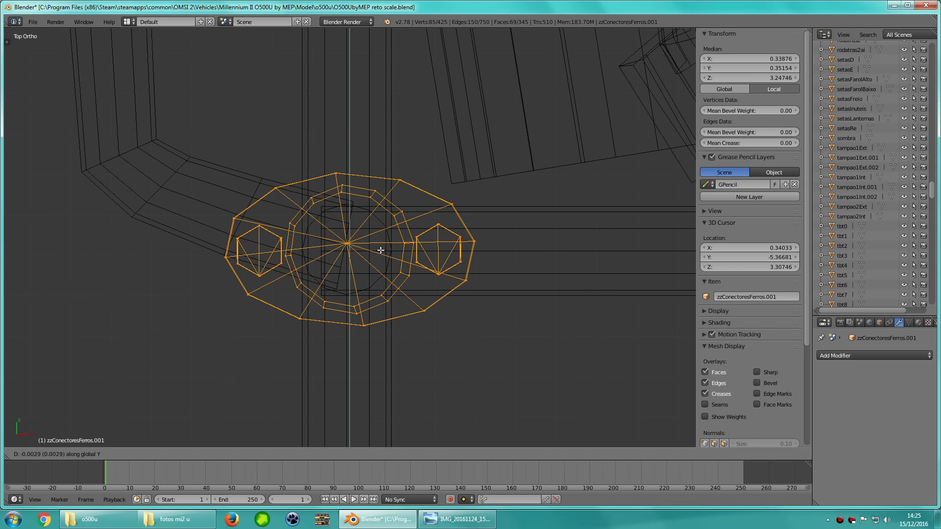
pyautogui.press('Escape')
pyautogui.scroll(-3, 390, 275)
pyautogui.keyDown('shift'); pyautogui.moveTo(390, 274); pyautogui.dragTo(307, 330, button='middle'); pyautogui.keyUp('shift')
pyautogui.hotkey('shift', 'd')
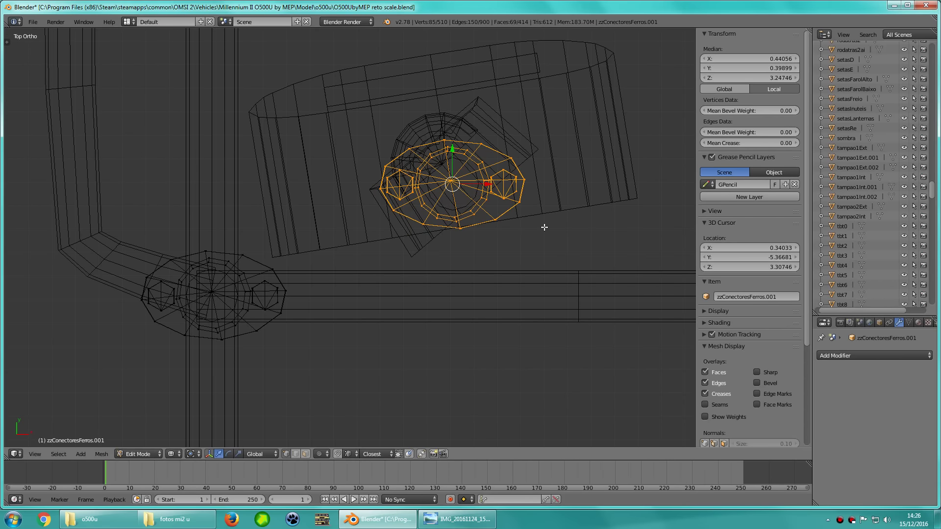
# Frame the new copy and reposition it in front wireframe view, confirming the move
pyautogui.press('KP_Decimal')
pyautogui.press('z')
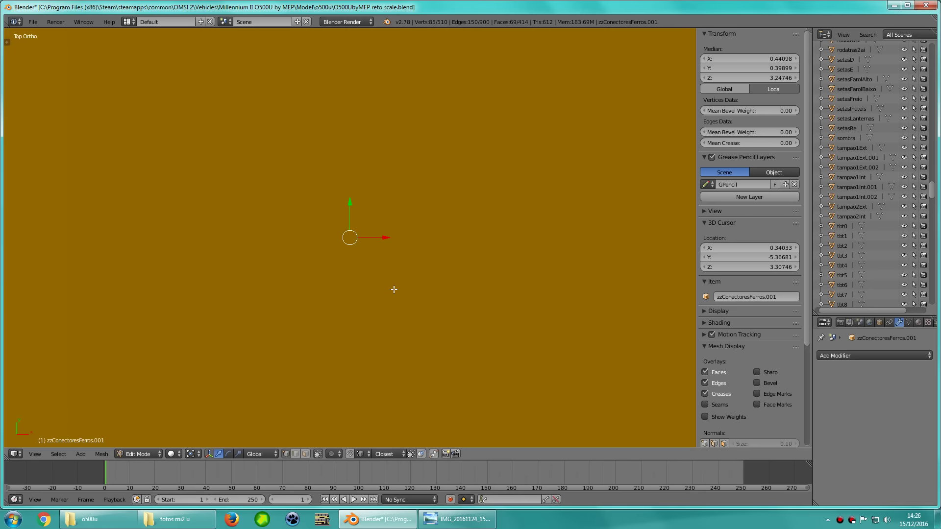
pyautogui.moveTo(542, 225)
pyautogui.mouseDown(button='middle')
pyautogui.moveTo(429, 204)
pyautogui.moveTo(478, 146)
pyautogui.moveTo(416, 200)
pyautogui.moveTo(365, 268)
pyautogui.moveTo(336, 263)
pyautogui.moveTo(383, 275)
pyautogui.mouseUp(button='middle')
pyautogui.press('KP_5')
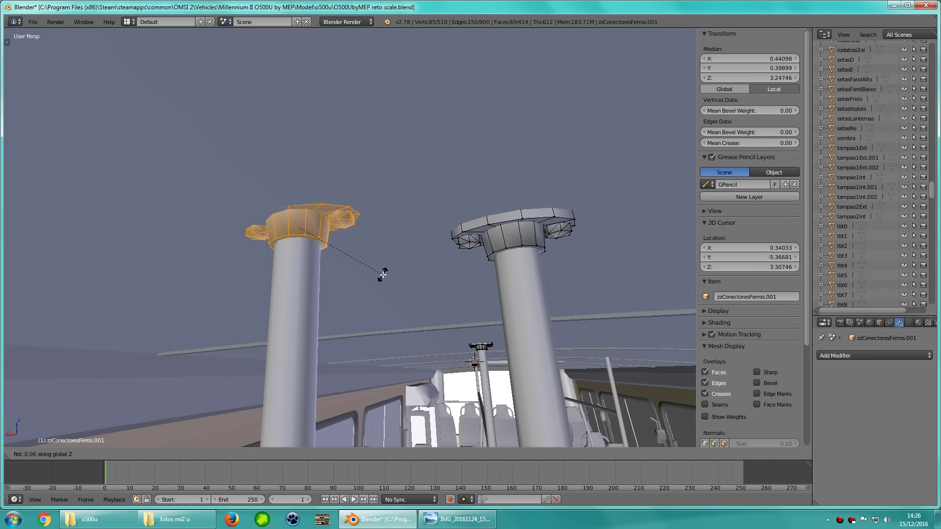
pyautogui.moveTo(383, 275); pyautogui.dragTo(416, 274, button='middle')
pyautogui.press('KP_1')
pyautogui.press('KP_5')
pyautogui.press('z')
pyautogui.scroll(2, 426, 263)
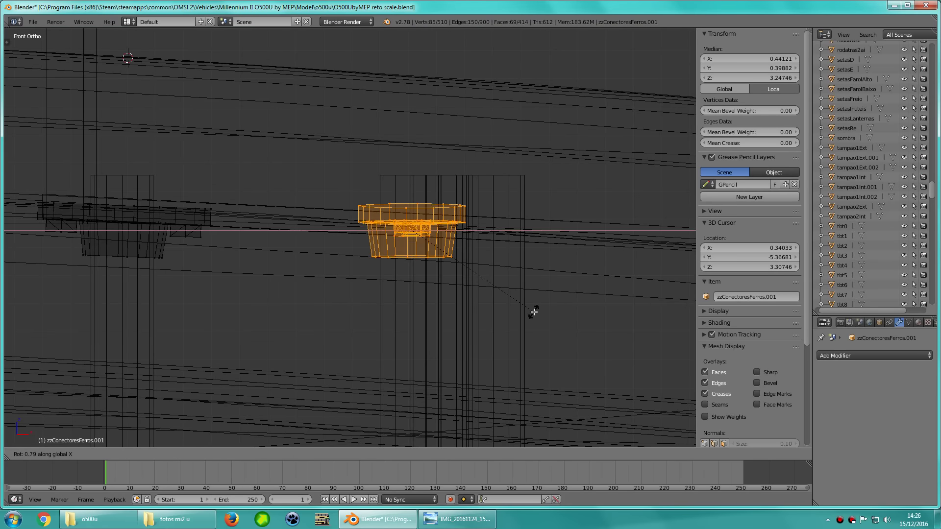
pyautogui.click(535, 316)
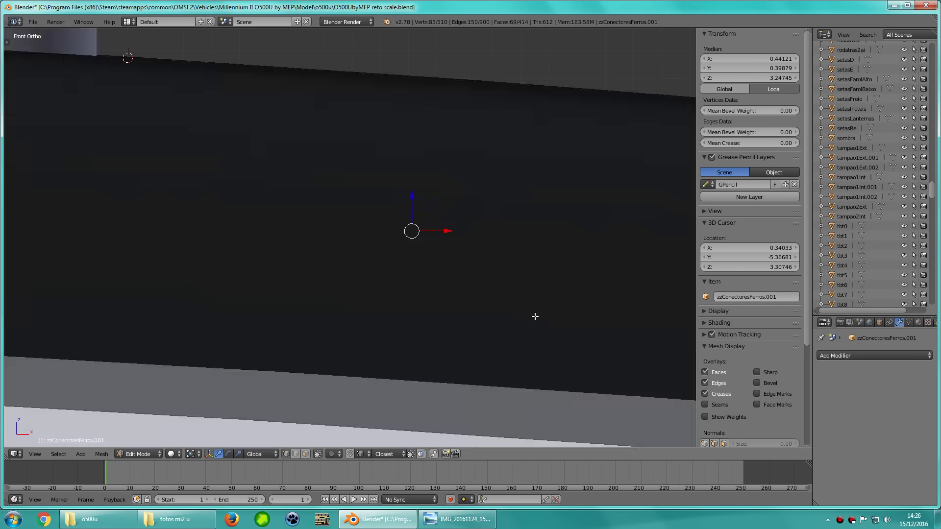
# Orbit around the connector in solid shading to check its fit on the pole
pyautogui.moveTo(467, 309); pyautogui.dragTo(475, 301, button='middle')
pyautogui.press('z')
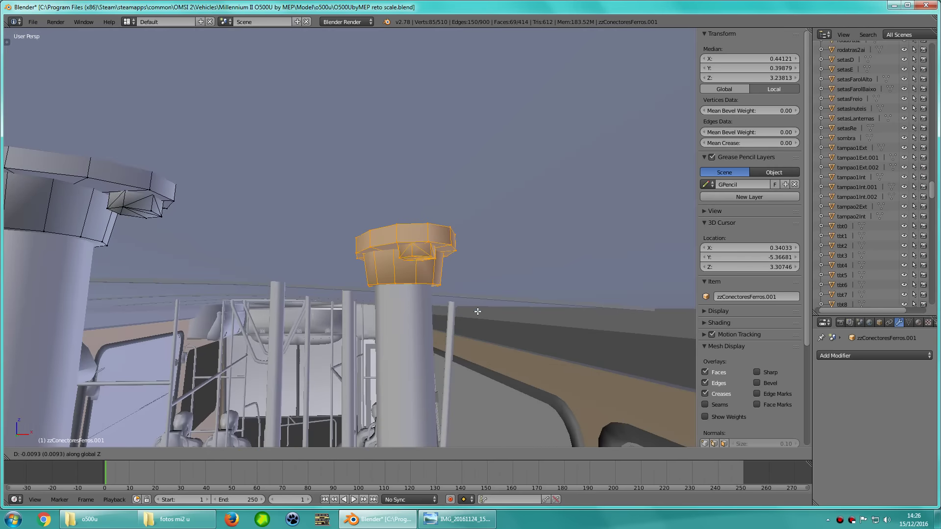
pyautogui.moveTo(429, 296)
pyautogui.mouseDown(button='middle')
pyautogui.moveTo(225, 293)
pyautogui.moveTo(210, 273)
pyautogui.mouseUp(button='middle')
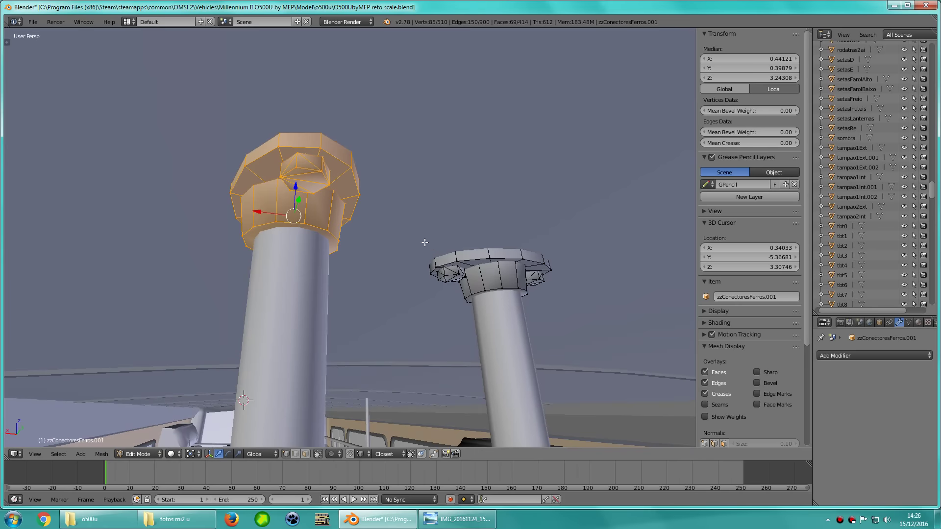
pyautogui.moveTo(429, 246); pyautogui.dragTo(441, 259, button='middle')
pyautogui.scroll(-3, 441, 257)
pyautogui.scroll(-3, 438, 236)
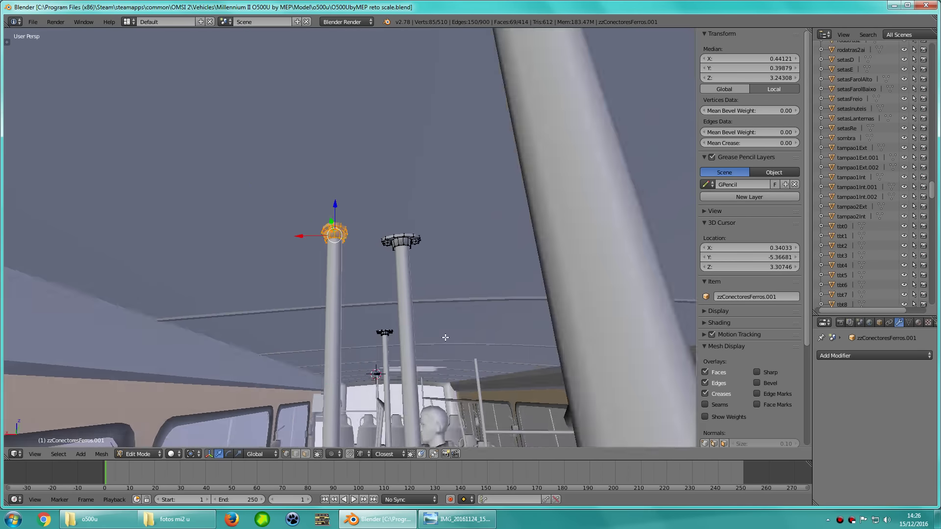
pyautogui.press('z')
# Select all vertices of the cap on the right pole and frame it
pyautogui.press('a')
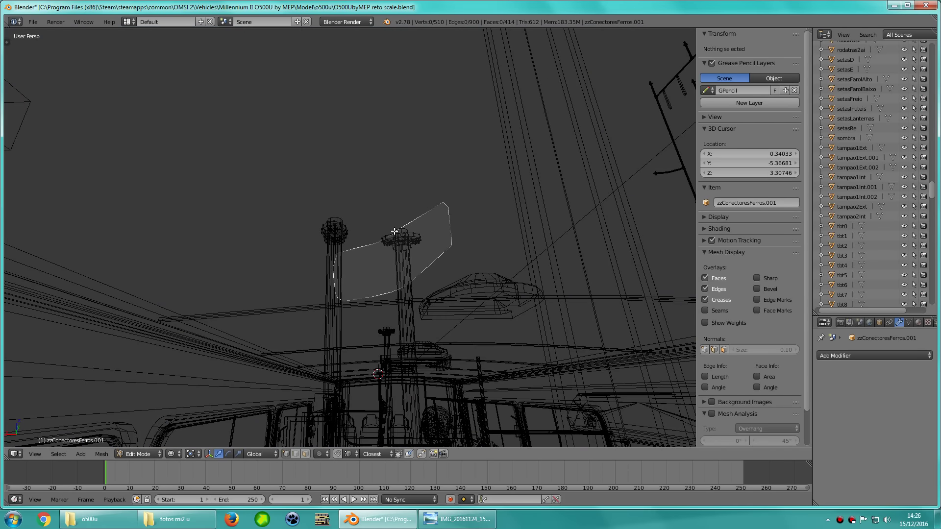
pyautogui.keyDown('ctrl'); pyautogui.moveTo(395, 230); pyautogui.dragTo(395, 231); pyautogui.keyUp('ctrl')
pyautogui.keyDown('ctrl'); pyautogui.moveTo(481, 207); pyautogui.dragTo(398, 277); pyautogui.keyUp('ctrl')
pyautogui.keyDown('ctrl'); pyautogui.moveTo(393, 192); pyautogui.dragTo(394, 196); pyautogui.keyUp('ctrl')
pyautogui.scroll(3, 420, 294)
pyautogui.scroll(3, 326, 311)
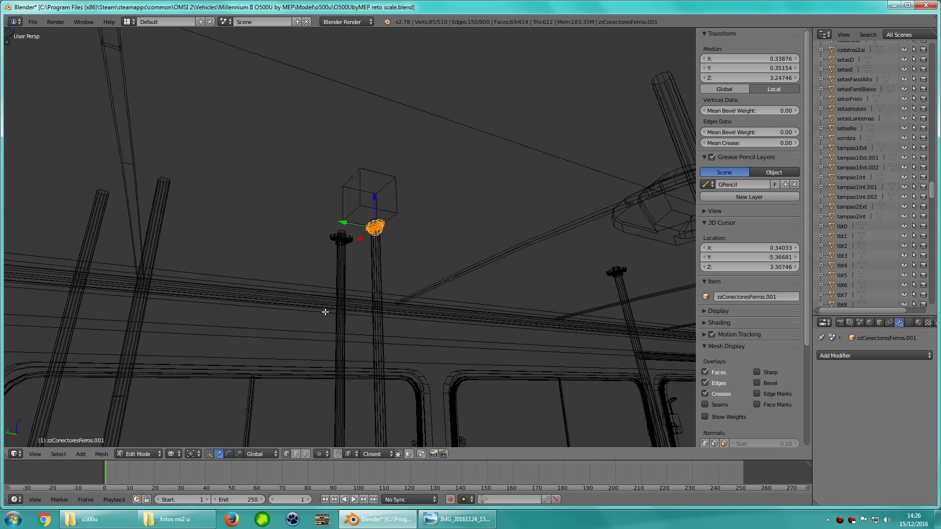
pyautogui.press('z')
pyautogui.moveTo(542, 348); pyautogui.dragTo(558, 354, button='middle')
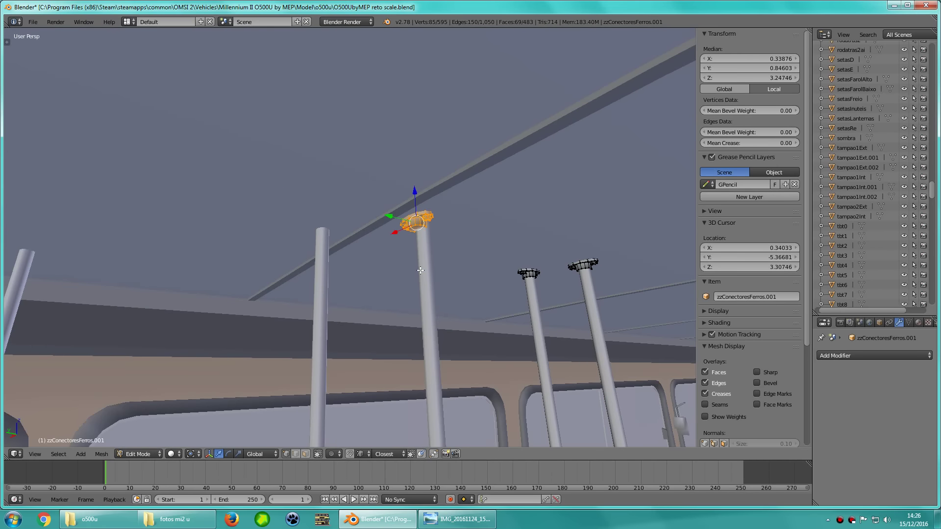
pyautogui.press('KP_Decimal')
pyautogui.moveTo(411, 282)
pyautogui.mouseDown(button='middle')
pyautogui.moveTo(399, 273)
pyautogui.moveTo(418, 285)
pyautogui.mouseUp(button='middle')
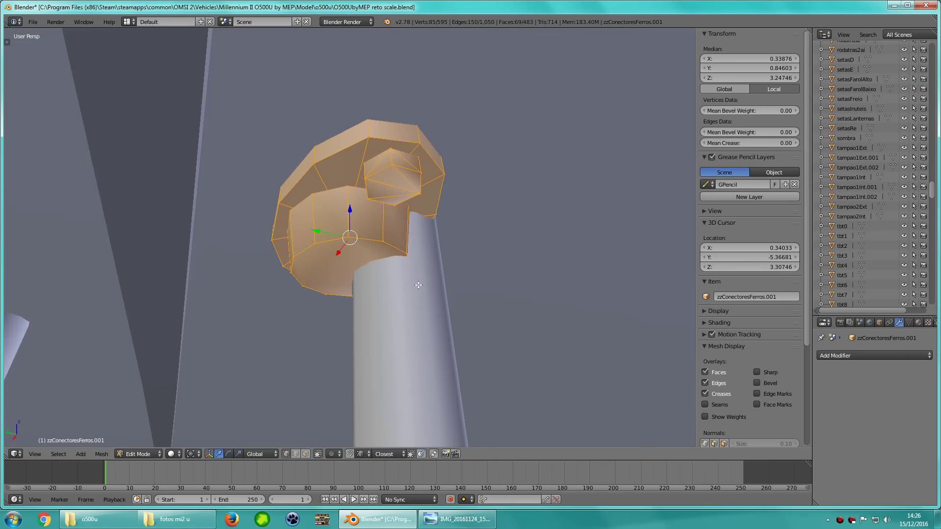
# Move the cap along Y onto the pole centre and review it in top wireframe view
pyautogui.press('y')
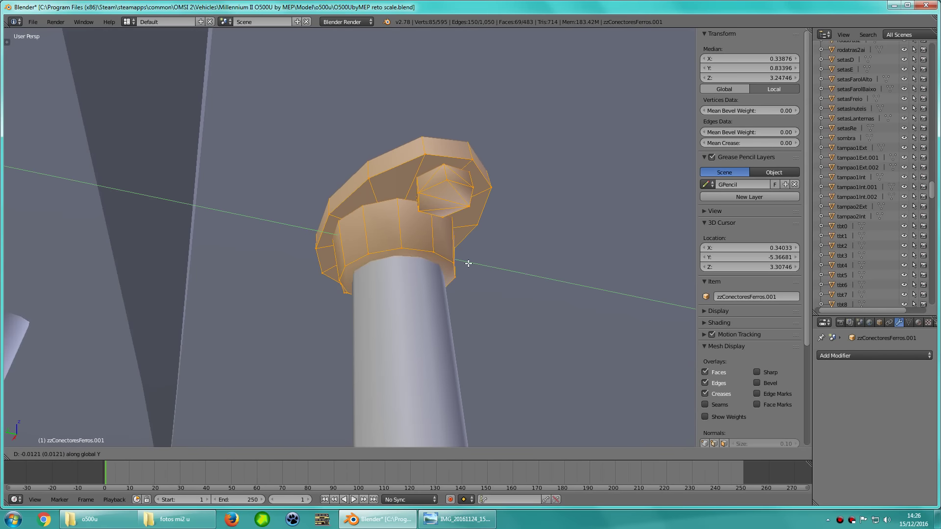
pyautogui.click(468, 263)
pyautogui.moveTo(469, 264); pyautogui.dragTo(116, 301, button='middle')
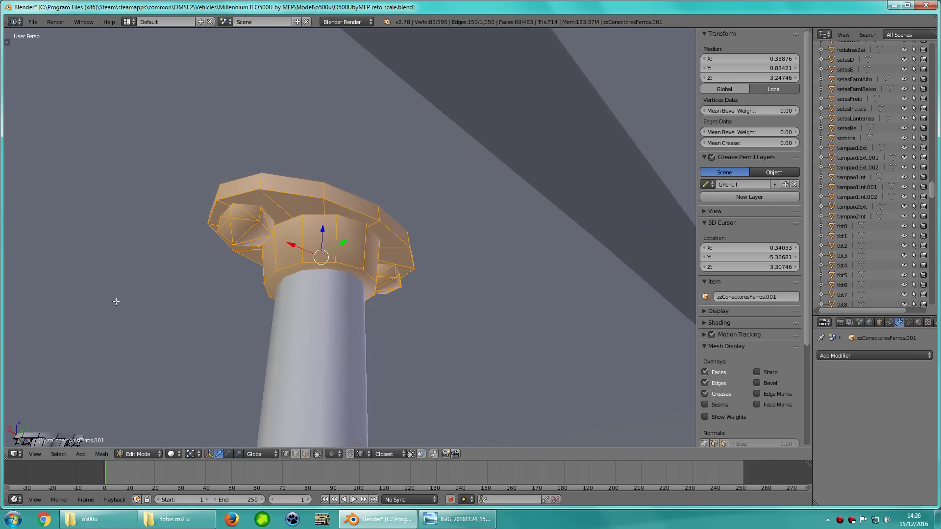
pyautogui.scroll(-2, 116, 301)
pyautogui.moveTo(189, 279)
pyautogui.mouseDown(button='middle')
pyautogui.moveTo(387, 252)
pyautogui.moveTo(406, 322)
pyautogui.moveTo(460, 333)
pyautogui.moveTo(348, 289)
pyautogui.mouseUp(button='middle')
pyautogui.press('z')
pyautogui.press('KP_7')
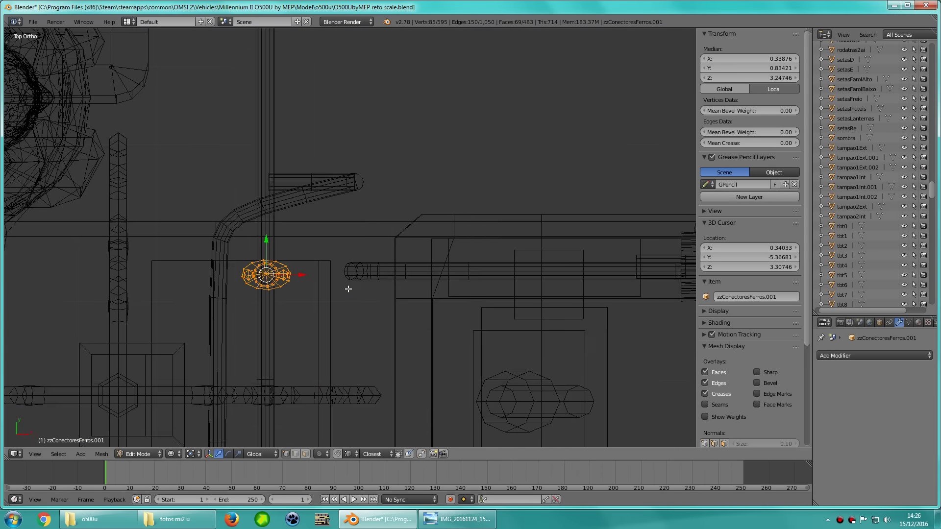
pyautogui.scroll(-3, 348, 289)
pyautogui.keyDown('shift'); pyautogui.moveTo(337, 340); pyautogui.dragTo(358, 264, button='middle'); pyautogui.keyUp('shift')
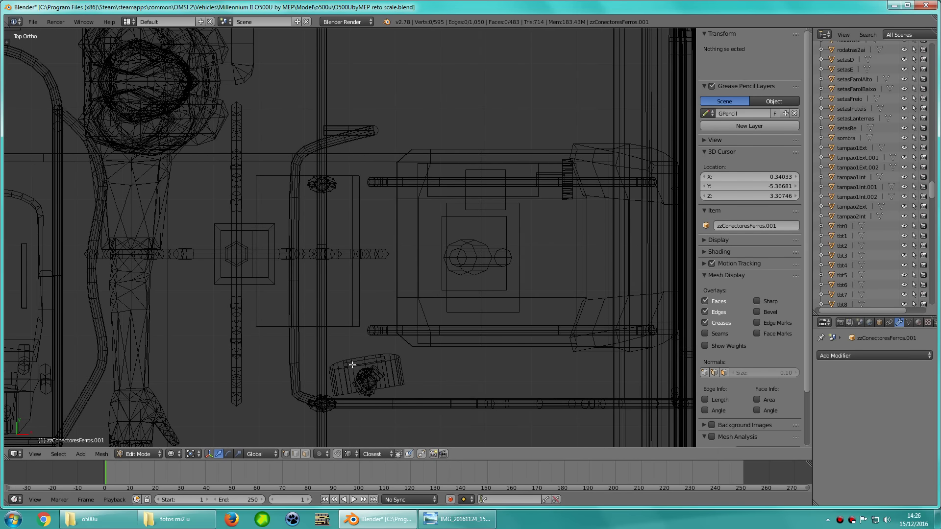
# Duplicate the connector on the lower pole and place the copy
pyautogui.rightClick(368, 382)
pyautogui.hotkey('shift', 'd')
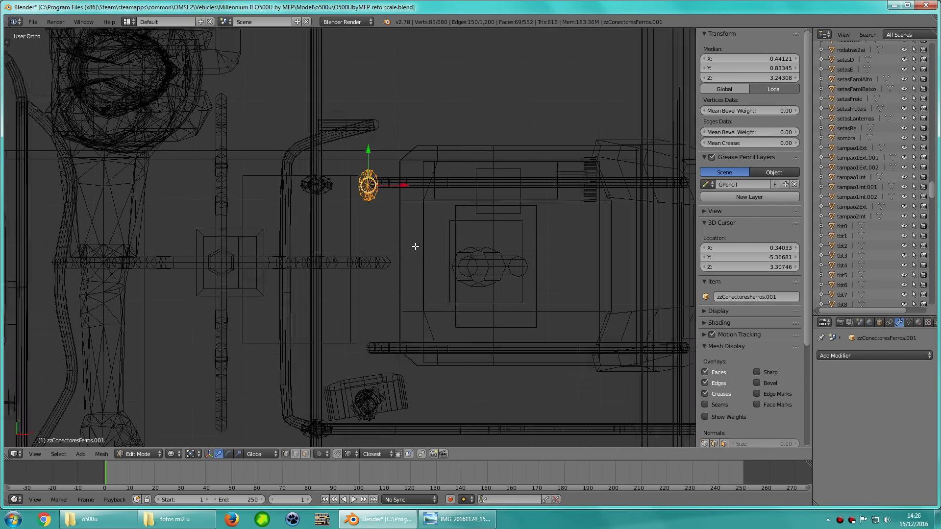
pyautogui.press('KP_Decimal')
pyautogui.press('g')
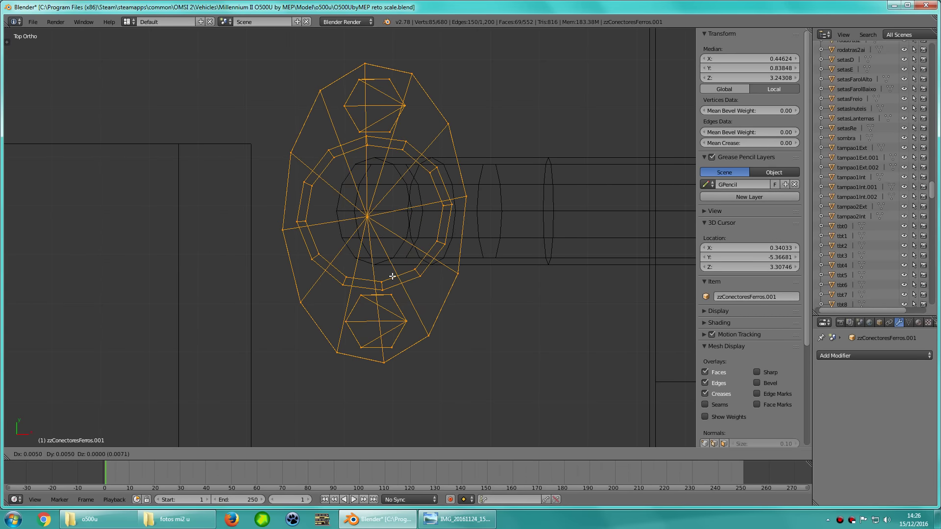
pyautogui.click(392, 275)
pyautogui.scroll(10, 393, 276)
pyautogui.scroll(-8, 393, 276)
pyautogui.moveTo(393, 276); pyautogui.dragTo(349, 327, button='middle')
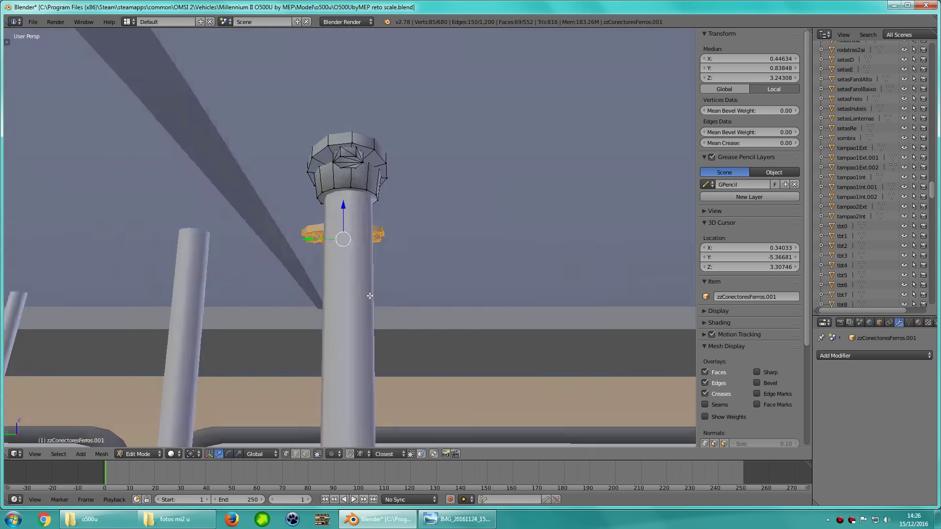
# In top orthographic wireframe, move the copy onto the next pole top
pyautogui.press('KP_7')
pyautogui.press('KP_5')
pyautogui.press('z')
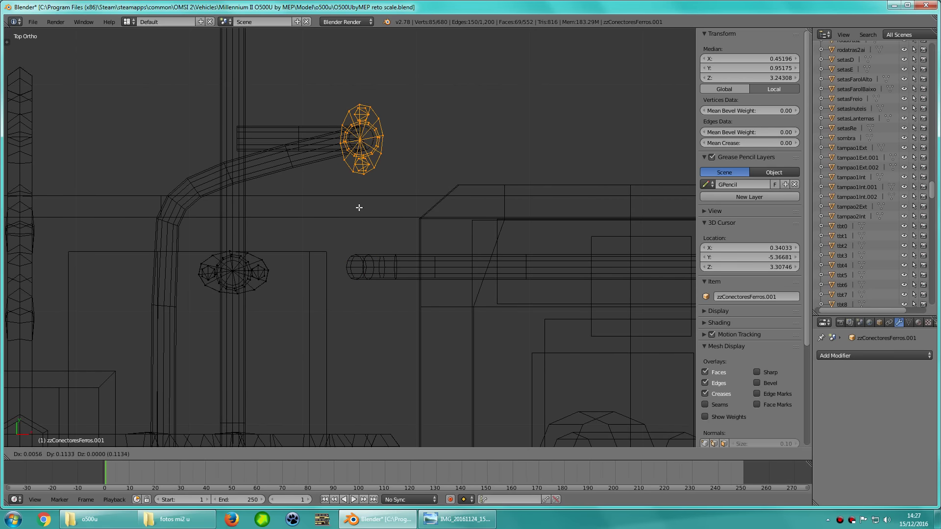
pyautogui.press('KP_Decimal')
pyautogui.press('g')
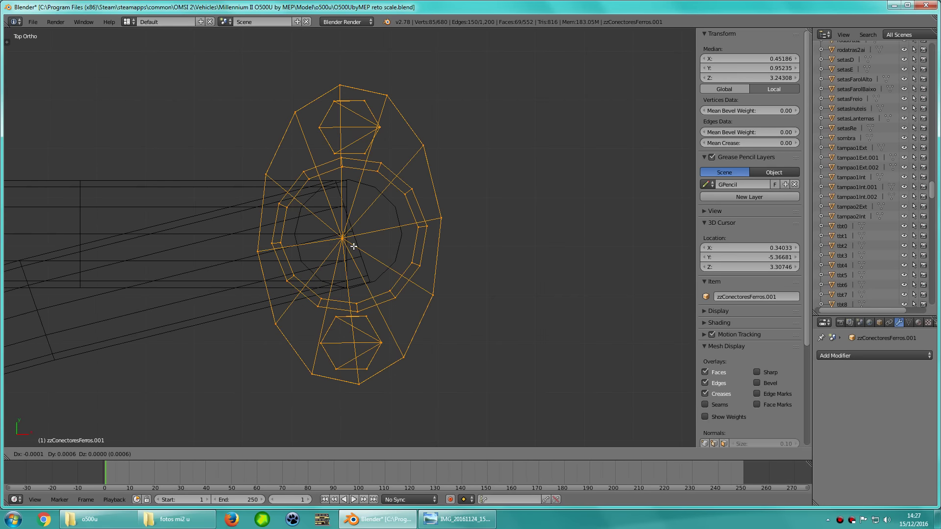
pyautogui.press('z')
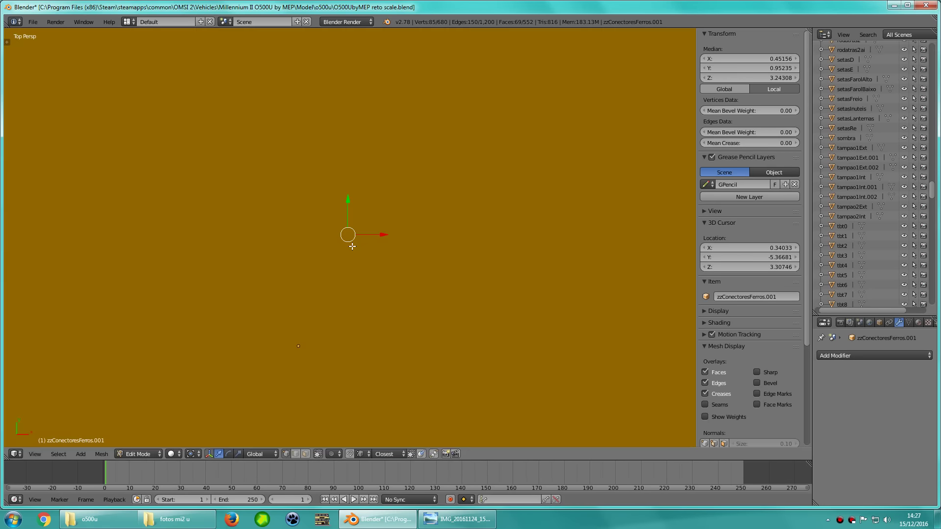
pyautogui.moveTo(351, 246)
pyautogui.mouseDown(button='middle')
pyautogui.moveTo(314, 214)
pyautogui.moveTo(279, 219)
pyautogui.moveTo(306, 265)
pyautogui.moveTo(425, 260)
pyautogui.mouseUp(button='middle')
pyautogui.scroll(4, 280, 218)
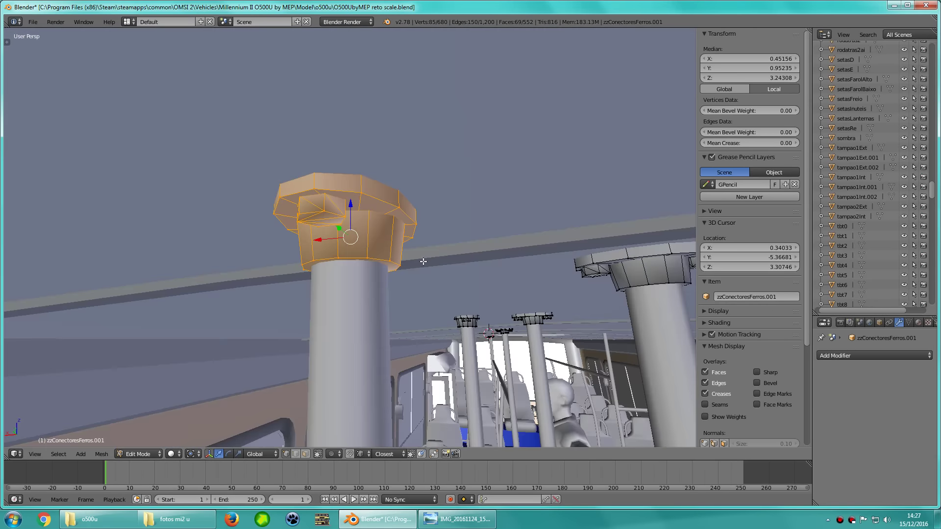
pyautogui.press('z')
pyautogui.press('z')
# Adjust the copy's height to seat it on the pole, then select and frame another connector
pyautogui.press('g')
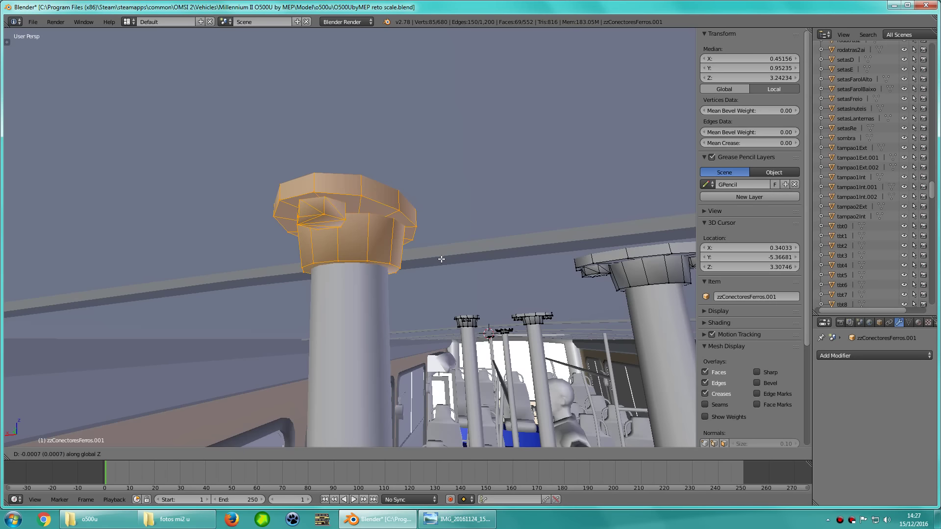
pyautogui.moveTo(471, 294); pyautogui.dragTo(427, 242, button='middle')
pyautogui.press('z')
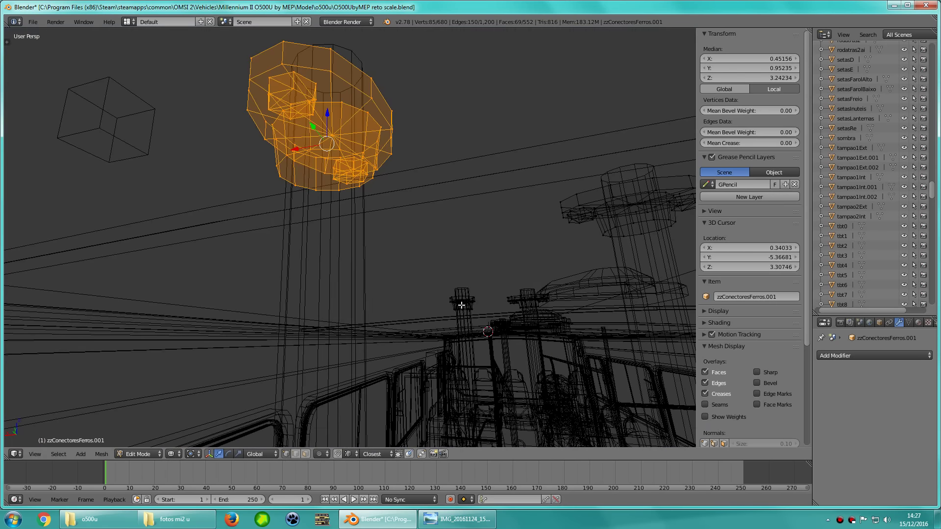
pyautogui.press('a')
pyautogui.moveTo(482, 277)
pyautogui.keyDown('ctrl'); pyautogui.mouseDown()
pyautogui.moveTo(390, 282)
pyautogui.moveTo(397, 273)
pyautogui.mouseUp(); pyautogui.keyUp('ctrl')
pyautogui.press('z')
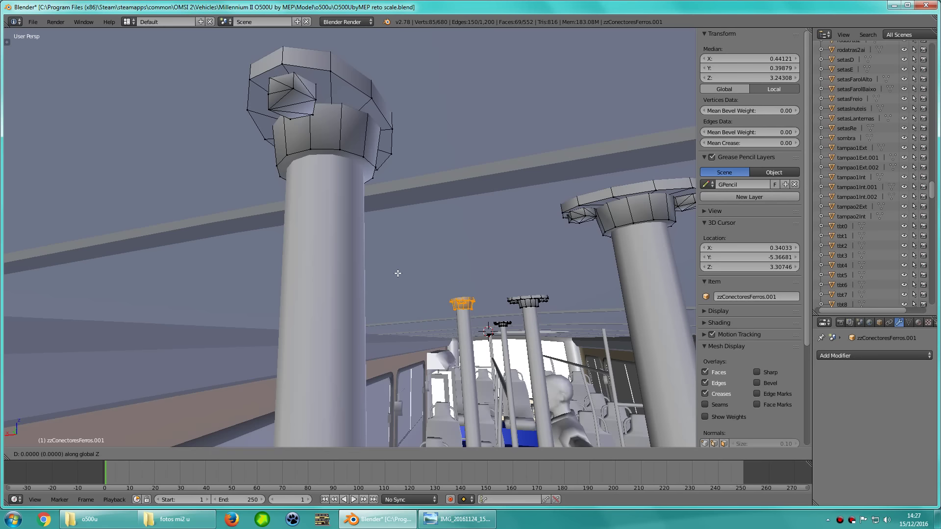
pyautogui.write('.')
pyautogui.press('Escape')
pyautogui.press('KP_Decimal')
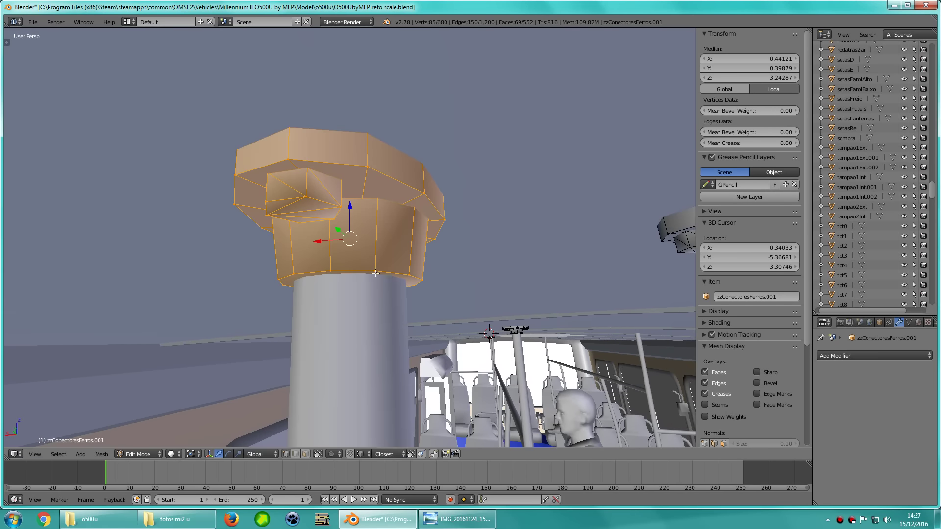
pyautogui.scroll(-5, 375, 273)
pyautogui.moveTo(375, 273)
pyautogui.mouseDown(button='middle')
pyautogui.moveTo(304, 288)
pyautogui.moveTo(395, 185)
pyautogui.mouseUp(button='middle')
# Circle-select the connector sitting on a pole top
pyautogui.press('z')
pyautogui.press('a')
pyautogui.press('a')
pyautogui.press('a')
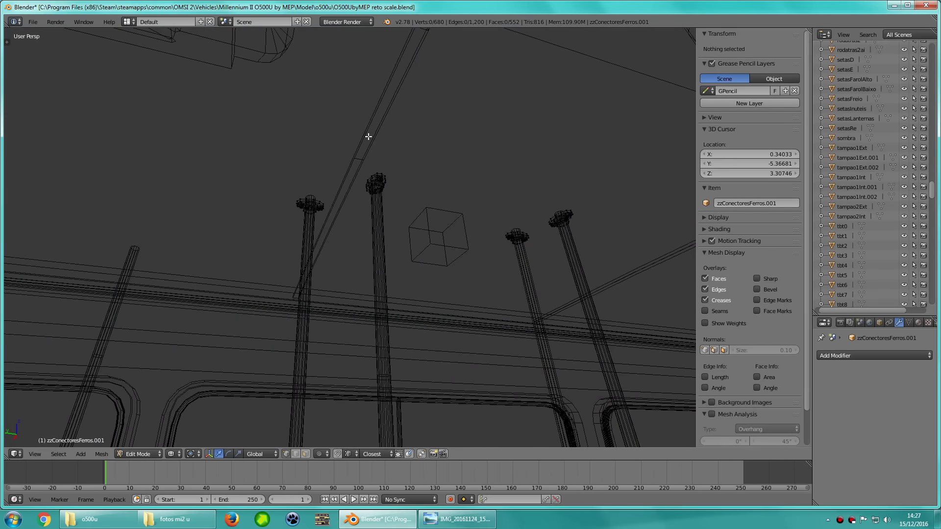
pyautogui.press('c')
pyautogui.moveTo(378, 158); pyautogui.dragTo(375, 182)
pyautogui.press('Escape')
pyautogui.press('z')
pyautogui.moveTo(378, 270); pyautogui.dragTo(474, 307, button='middle')
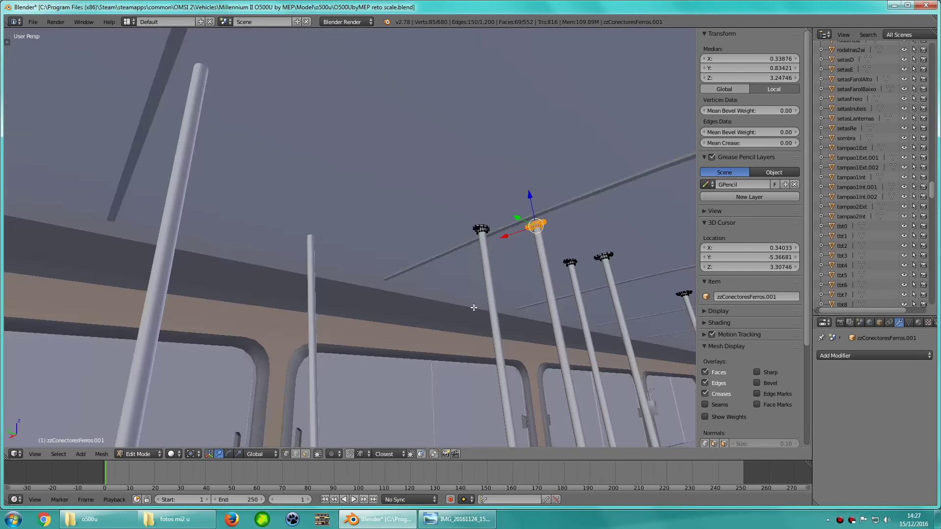
# Slide the connector copy onto the upper pole near the bent rail in Top Ortho view
pyautogui.press('KP_7')
pyautogui.press('z')
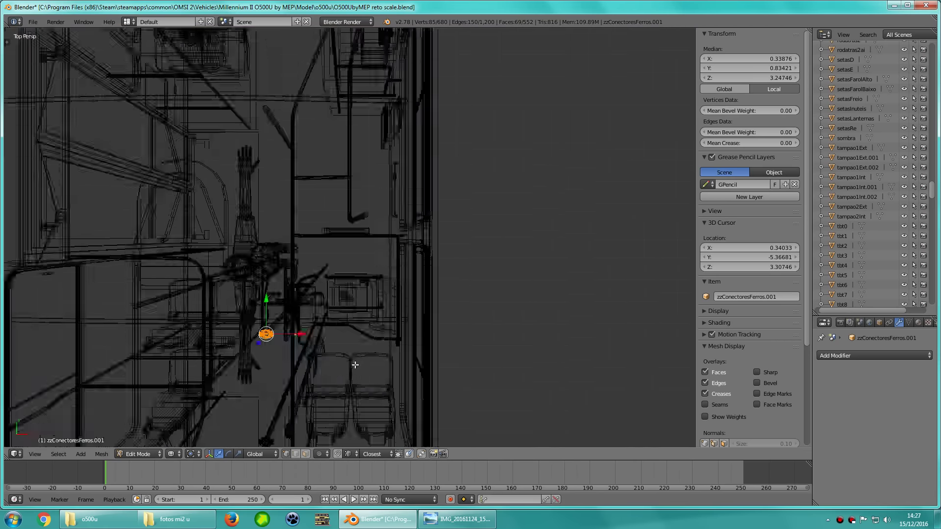
pyautogui.press('KP_5')
pyautogui.scroll(2, 230, 400)
pyautogui.keyDown('shift'); pyautogui.moveTo(246, 388); pyautogui.dragTo(267, 350, button='middle'); pyautogui.keyUp('shift')
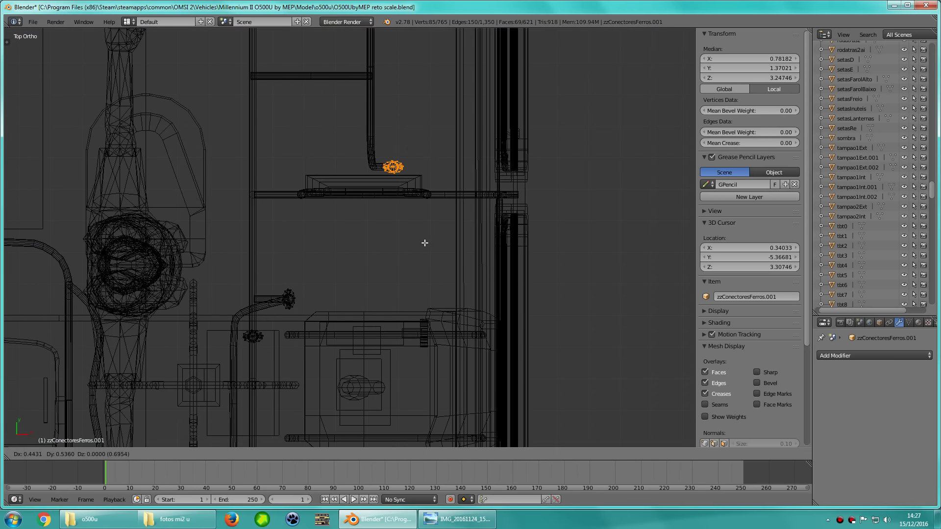
pyautogui.press('KP_Decimal')
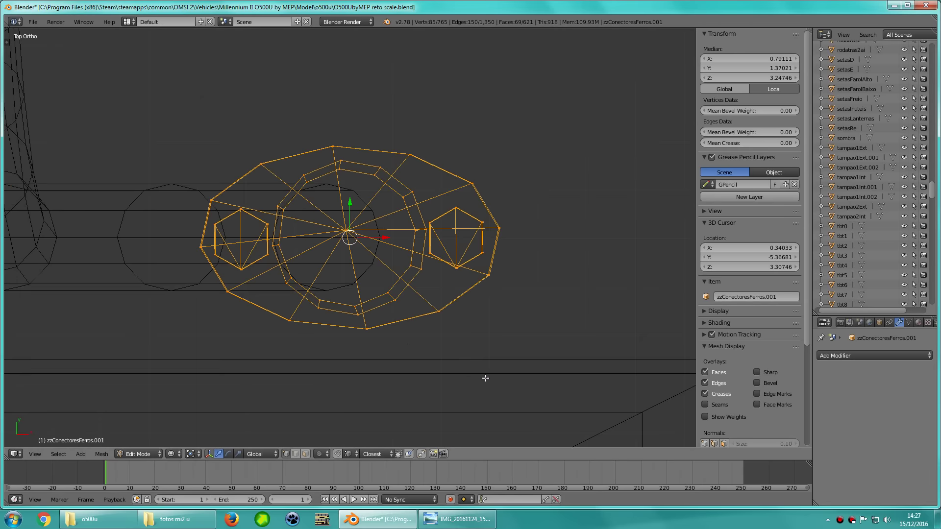
# Turn the connector 90 degrees and confirm its new position
pyautogui.write('r90')
pyautogui.press('Return')
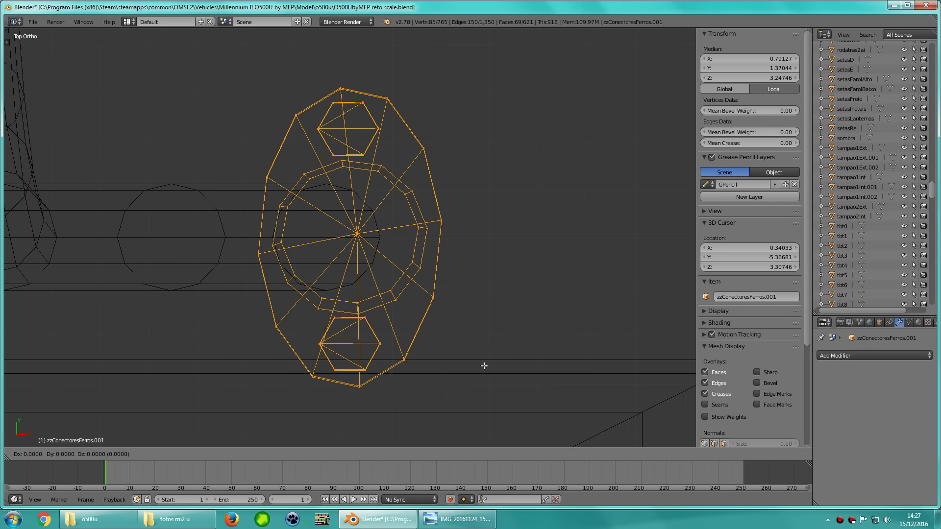
pyautogui.click(468, 366)
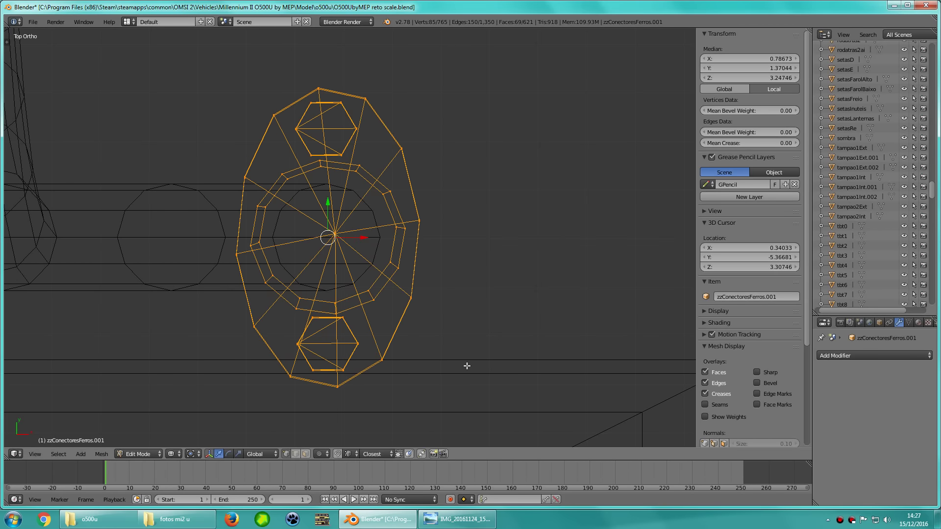
pyautogui.scroll(-5, 467, 368)
pyautogui.scroll(-4, 466, 372)
pyautogui.moveTo(431, 242)
pyautogui.keyDown('shift'); pyautogui.mouseDown(button='middle')
pyautogui.moveTo(431, 369)
pyautogui.moveTo(441, 279)
pyautogui.moveTo(480, 235)
pyautogui.moveTo(488, 243)
pyautogui.mouseUp(button='middle'); pyautogui.keyUp('shift')
pyautogui.scroll(-4, 430, 369)
pyautogui.press('KP_5')
pyautogui.press('KP_Decimal')
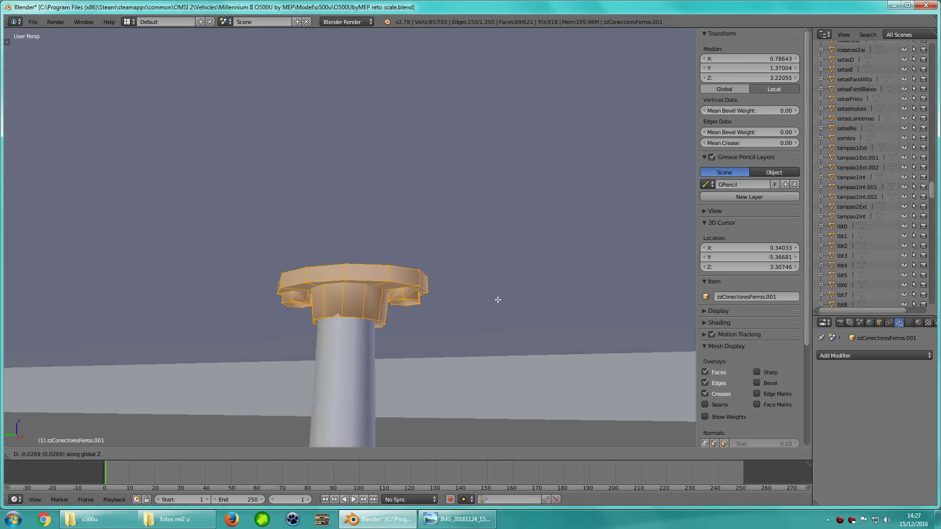
# Tilt the connector in Front Ortho view to match its leaning pole, then check the fit
pyautogui.press('KP_1')
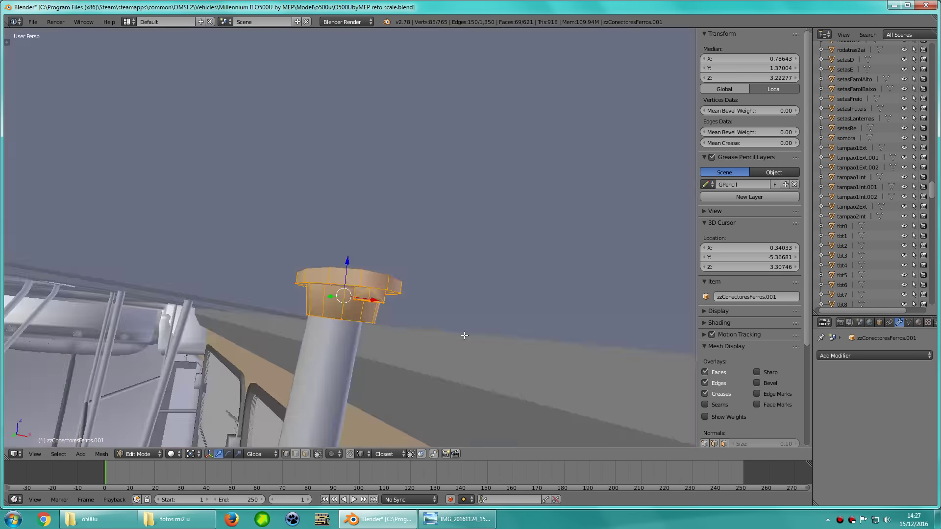
pyautogui.press('KP_5')
pyautogui.press('z')
pyautogui.scroll(1, 464, 336)
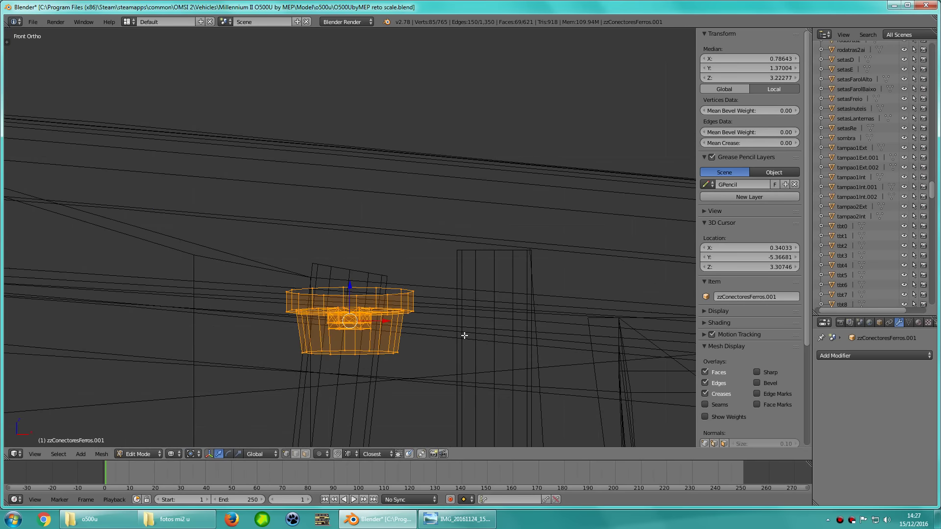
pyautogui.scroll(1, 464, 335)
pyautogui.press('r')
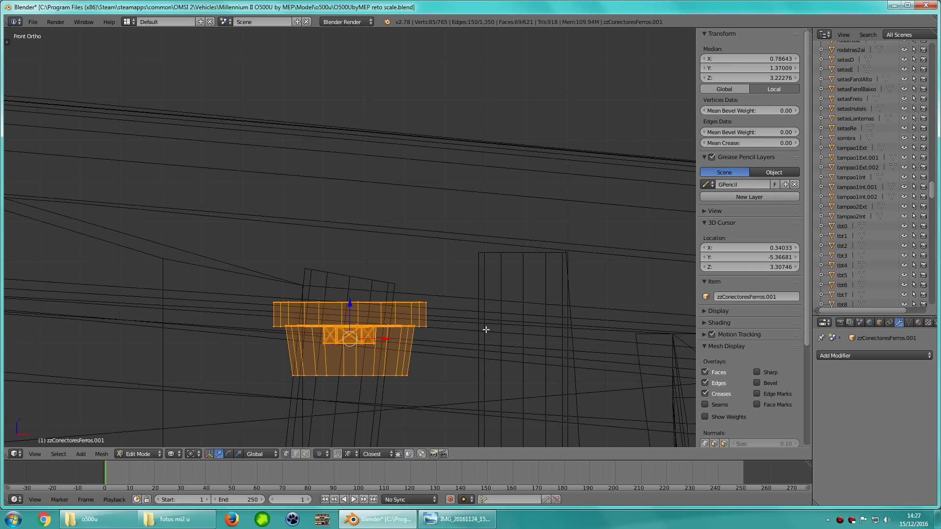
pyautogui.press('z')
pyautogui.press('KP_5')
pyautogui.press('KP_8')
pyautogui.press('KP_8')
pyautogui.press('KP_8')
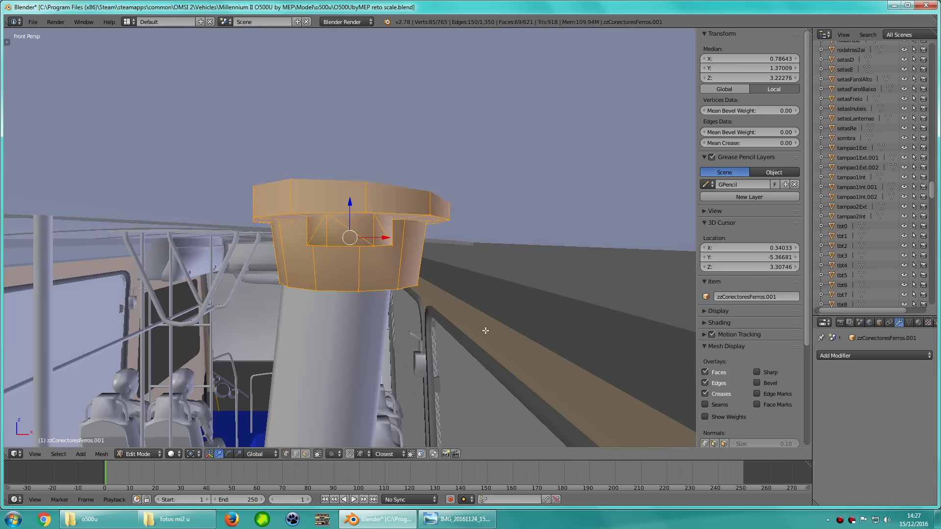
pyautogui.moveTo(462, 314)
pyautogui.mouseDown(button='middle')
pyautogui.moveTo(484, 293)
pyautogui.moveTo(412, 296)
pyautogui.mouseUp(button='middle')
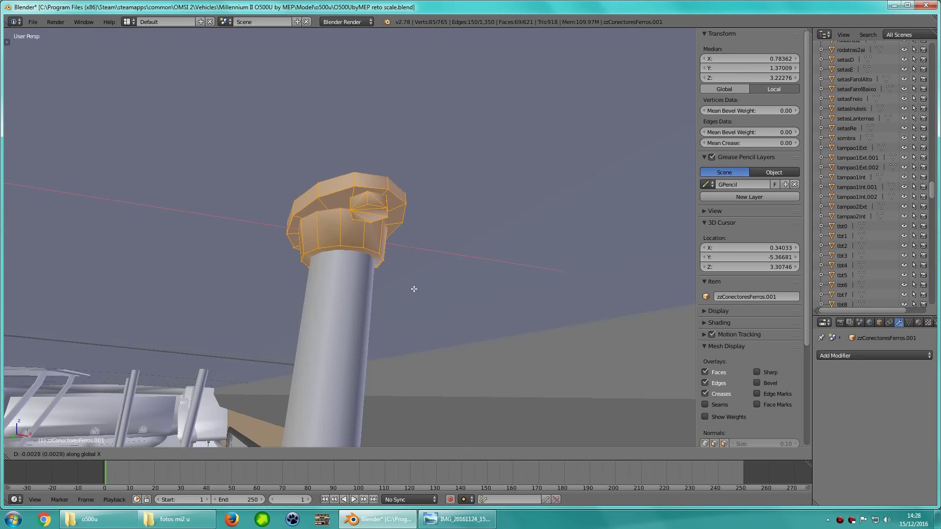
pyautogui.moveTo(371, 308)
pyautogui.mouseDown(button='middle')
pyautogui.moveTo(255, 279)
pyautogui.moveTo(162, 296)
pyautogui.moveTo(306, 302)
pyautogui.moveTo(316, 274)
pyautogui.moveTo(352, 373)
pyautogui.mouseUp(button='middle')
# Duplicate the connector and move the copy onto the next pole in top view
pyautogui.press('KP_7')
pyautogui.press('z')
pyautogui.hotkey('shift', 'd')
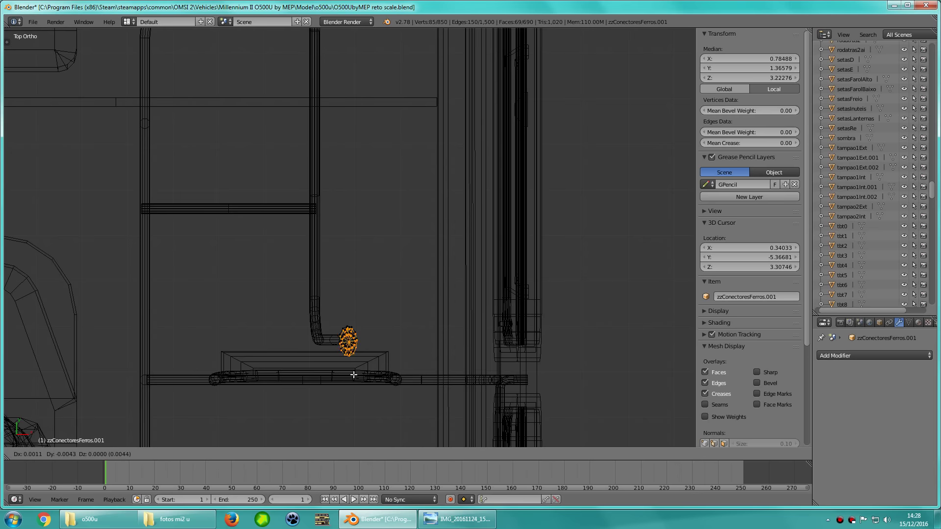
pyautogui.keyDown('shift'); pyautogui.moveTo(424, 88); pyautogui.dragTo(437, 283, button='middle'); pyautogui.keyUp('shift')
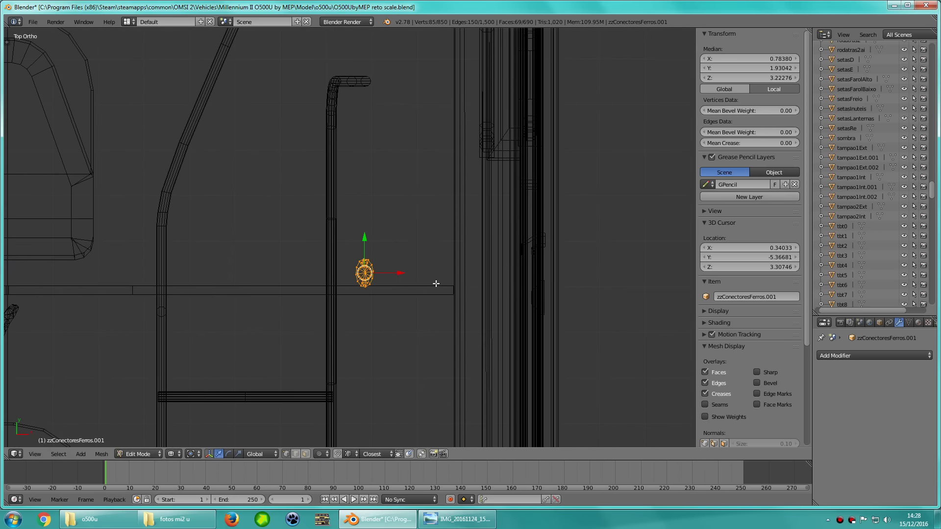
pyautogui.press('KP_Decimal')
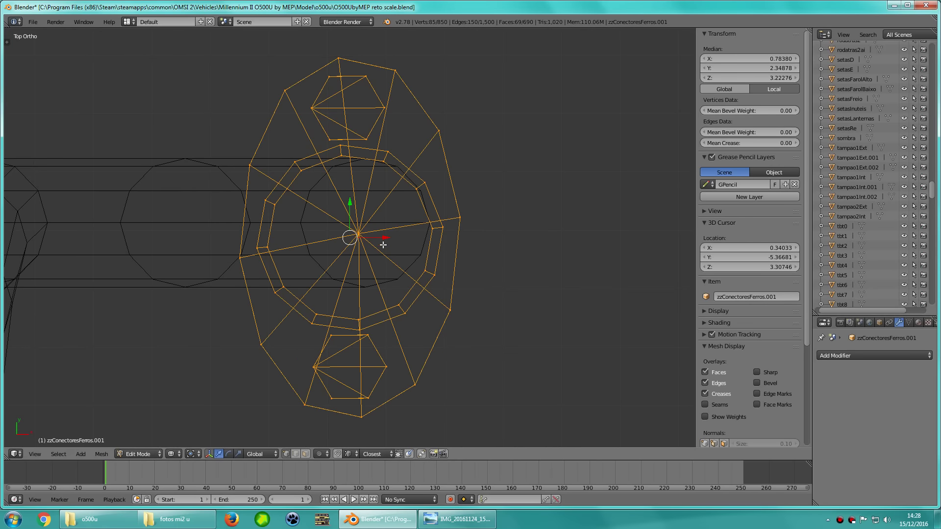
pyautogui.press('g')
pyautogui.click(382, 235)
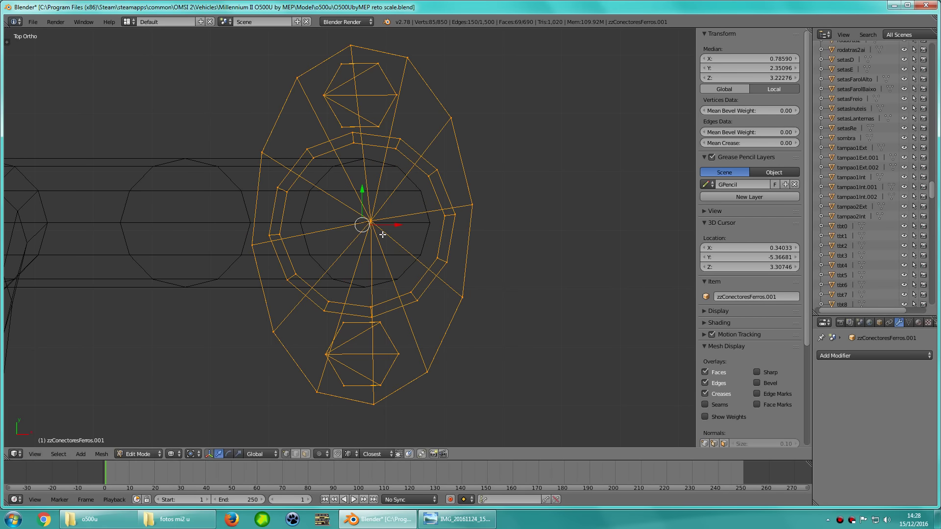
pyautogui.moveTo(382, 235); pyautogui.dragTo(444, 84, button='middle')
# Nudge the connector along X to centre it on its pole, then reselect the pole-top vertices
pyautogui.press('z')
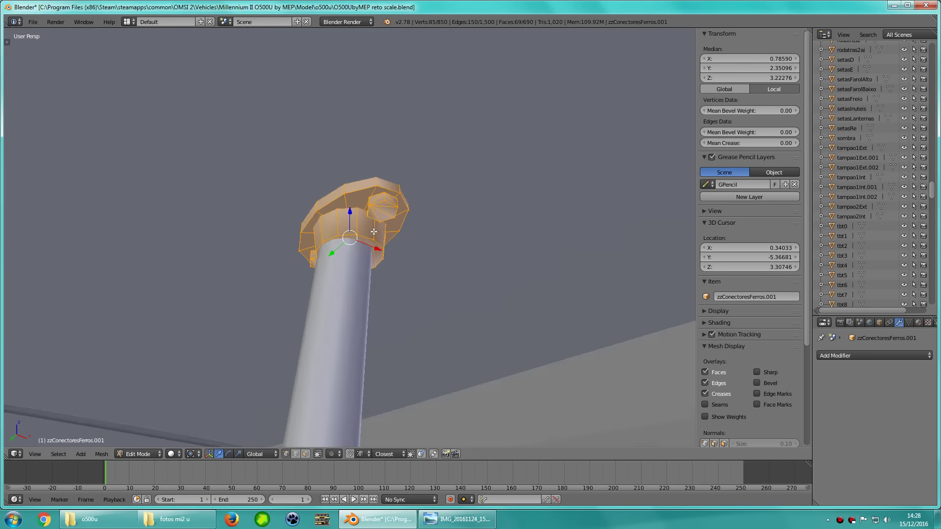
pyautogui.scroll(2, 374, 232)
pyautogui.press('g')
pyautogui.press('x')
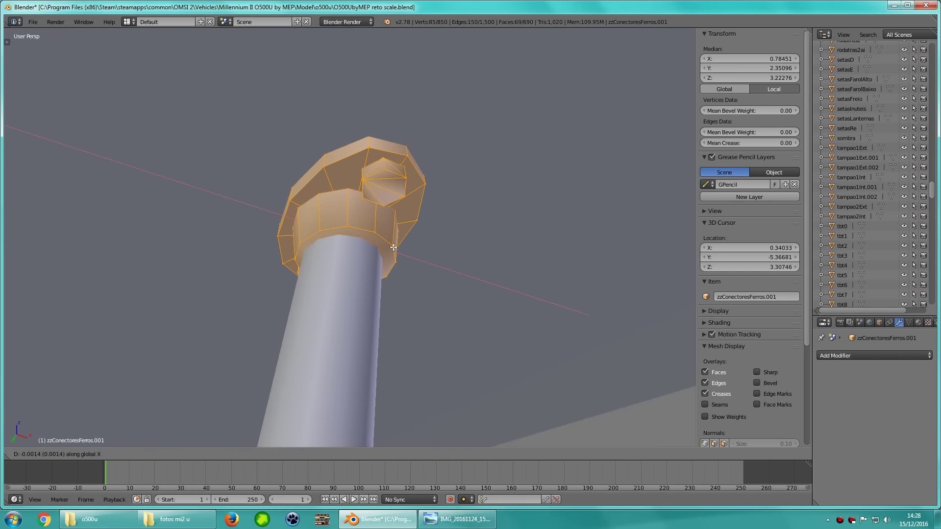
pyautogui.moveTo(390, 248)
pyautogui.mouseDown(button='middle')
pyautogui.moveTo(237, 260)
pyautogui.moveTo(130, 303)
pyautogui.moveTo(211, 308)
pyautogui.moveTo(325, 204)
pyautogui.moveTo(326, 235)
pyautogui.moveTo(301, 250)
pyautogui.moveTo(399, 170)
pyautogui.moveTo(509, 221)
pyautogui.moveTo(452, 258)
pyautogui.moveTo(410, 253)
pyautogui.moveTo(504, 237)
pyautogui.mouseUp(button='middle')
pyautogui.press('z')
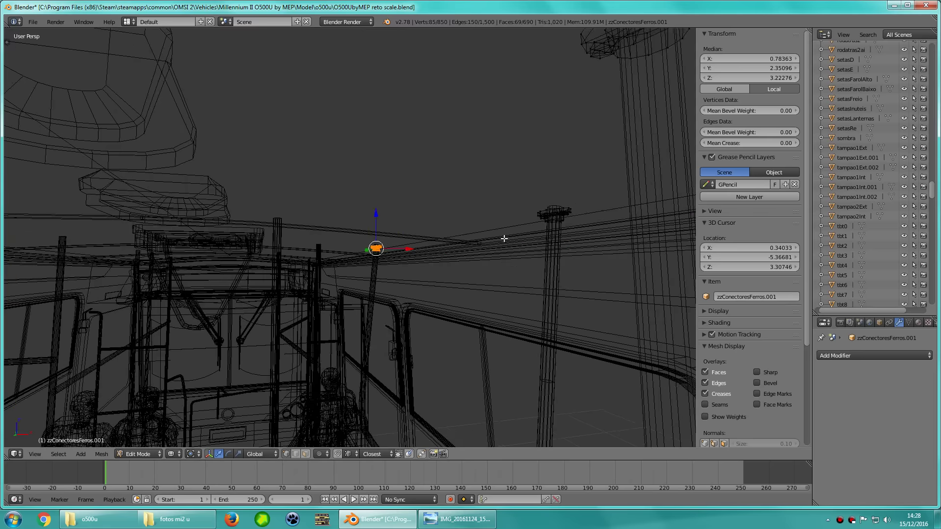
pyautogui.press('a')
pyautogui.keyDown('ctrl'); pyautogui.moveTo(579, 185); pyautogui.dragTo(544, 230); pyautogui.keyUp('ctrl')
# Undo back to the earlier selection and lasso-select the pole-top connector
pyautogui.hotkey('ctrl', 'z')
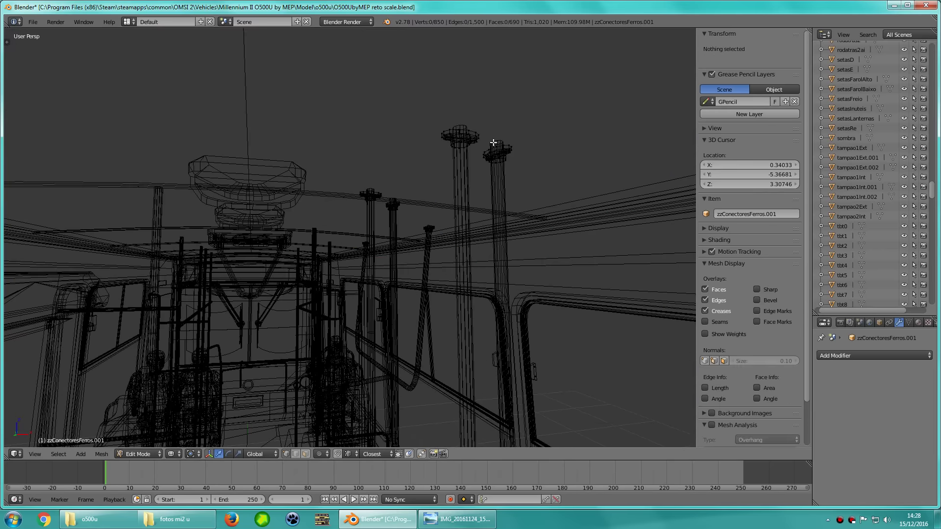
pyautogui.hotkey('ctrl', 'z')
pyautogui.moveTo(526, 108); pyautogui.dragTo(456, 122, button='middle')
pyautogui.hotkey('ctrl', 'shift', 'z')
pyautogui.hotkey('ctrl', 'z')
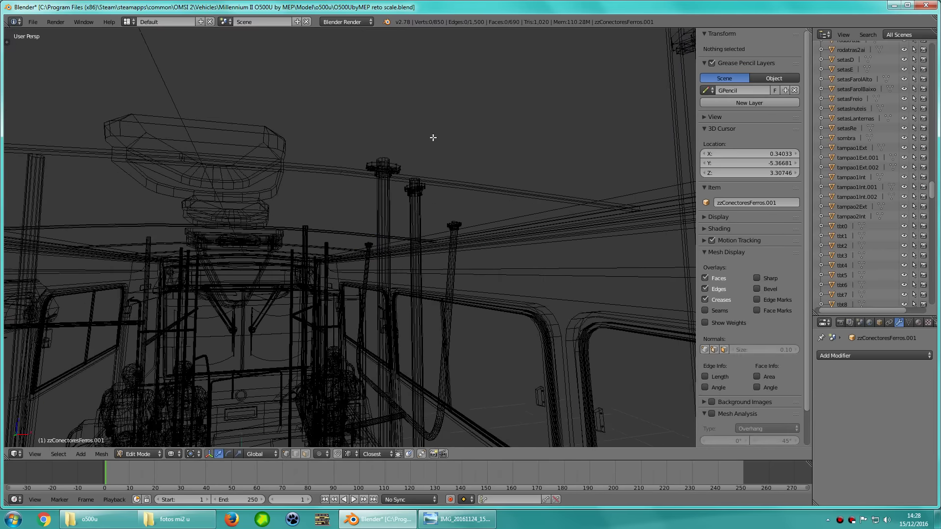
pyautogui.keyDown('ctrl'); pyautogui.moveTo(308, 153); pyautogui.dragTo(309, 153); pyautogui.keyUp('ctrl')
# Place the connector copy over the next pole along the aisle in top view
pyautogui.press('KP_7')
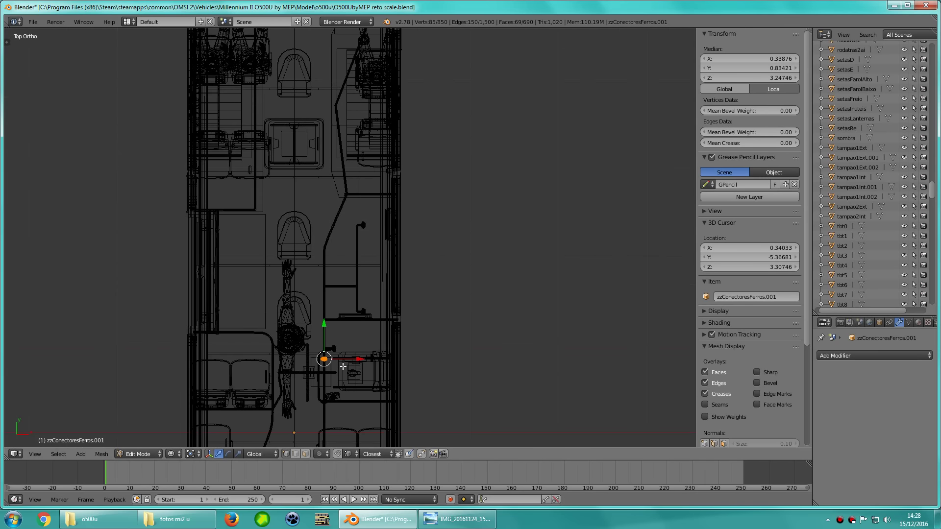
pyautogui.press('KP_Decimal')
pyautogui.scroll(-4, 357, 330)
pyautogui.scroll(-2, 395, 322)
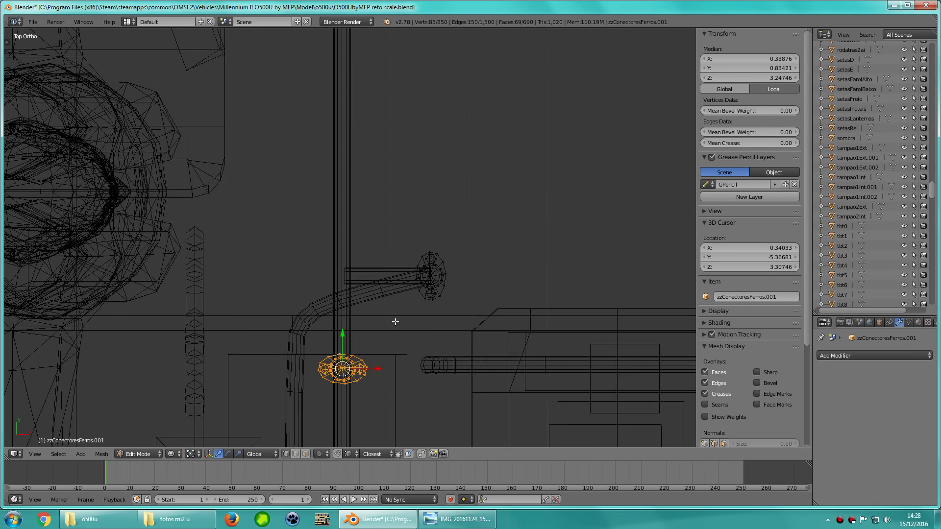
pyautogui.scroll(-3, 373, 262)
pyautogui.scroll(-2, 384, 365)
pyautogui.moveTo(381, 344)
pyautogui.keyDown('shift'); pyautogui.mouseDown(button='middle')
pyautogui.moveTo(384, 365)
pyautogui.moveTo(393, 316)
pyautogui.mouseUp(button='middle'); pyautogui.keyUp('shift')
pyautogui.click(402, 115)
pyautogui.keyDown('shift'); pyautogui.scroll(5, 393, 343); pyautogui.keyUp('shift')
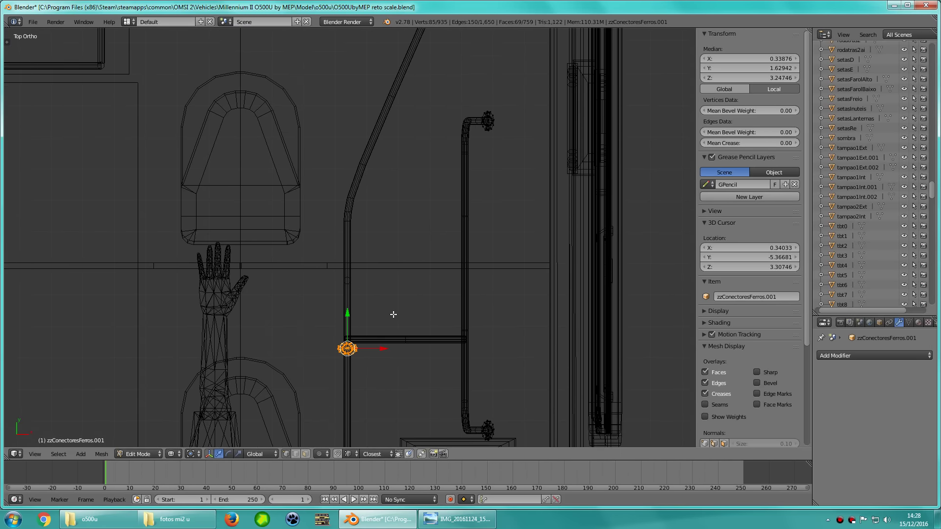
pyautogui.scroll(2, 388, 333)
pyautogui.scroll(1, 383, 344)
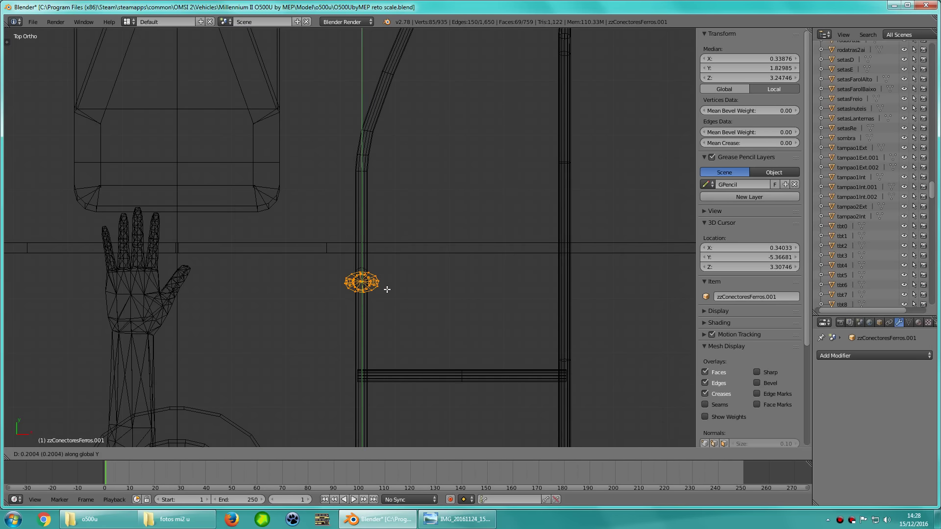
pyautogui.press('KP_Decimal')
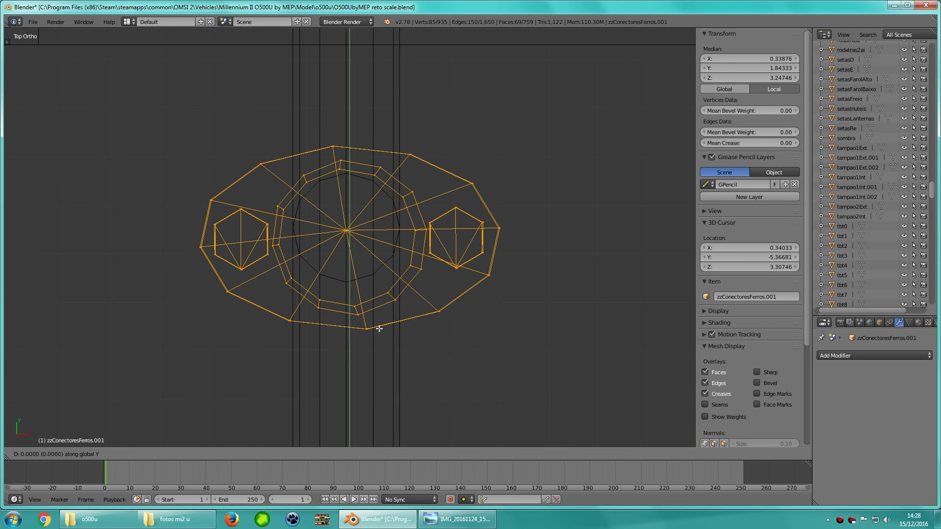
pyautogui.click(380, 322)
# Duplicate the connector for the following pole and fine-tune the copy's position over it
pyautogui.scroll(-4, 378, 294)
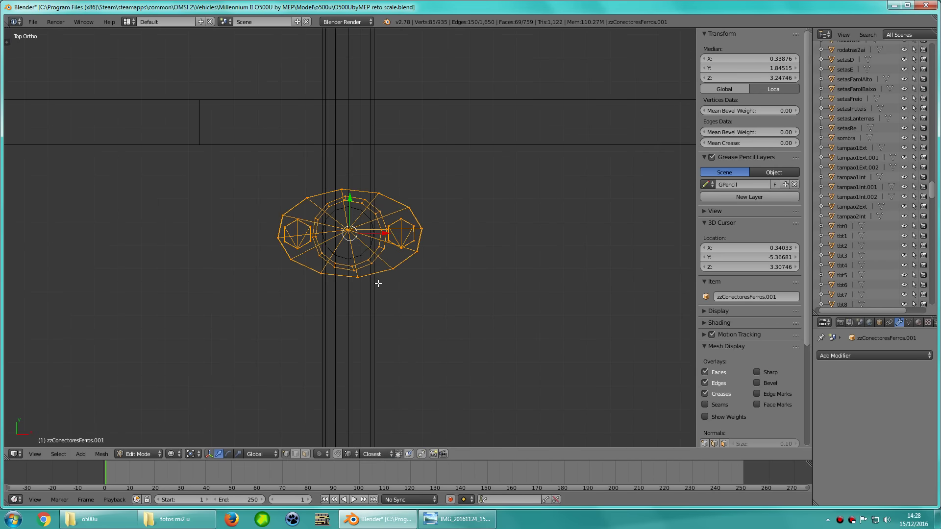
pyautogui.press('z')
pyautogui.moveTo(379, 284)
pyautogui.mouseDown(button='middle')
pyautogui.moveTo(225, 395)
pyautogui.moveTo(445, 307)
pyautogui.moveTo(518, 324)
pyautogui.moveTo(361, 336)
pyautogui.moveTo(417, 275)
pyautogui.moveTo(400, 368)
pyautogui.moveTo(385, 388)
pyautogui.mouseUp(button='middle')
pyautogui.scroll(-3, 344, 343)
pyautogui.scroll(-3, 326, 350)
pyautogui.press('KP_7')
pyautogui.press('z')
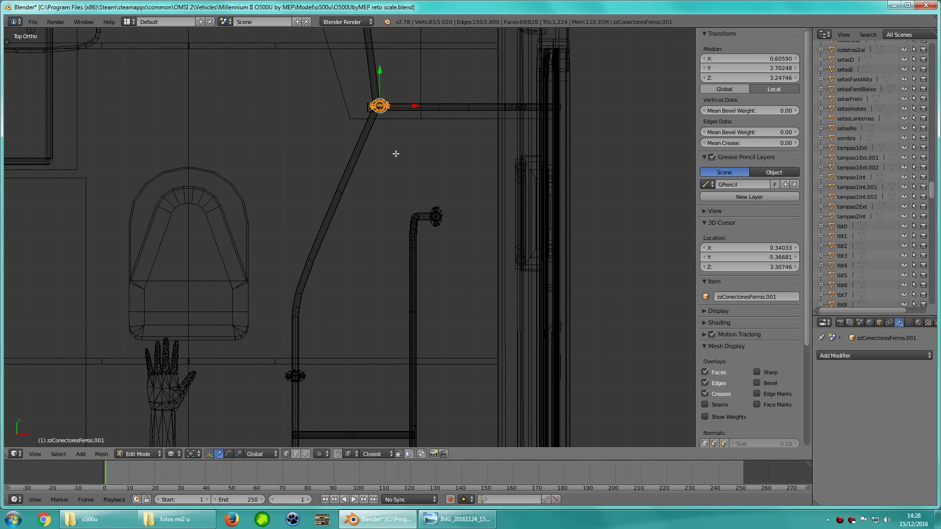
pyautogui.press('KP_Decimal')
pyautogui.press('g')
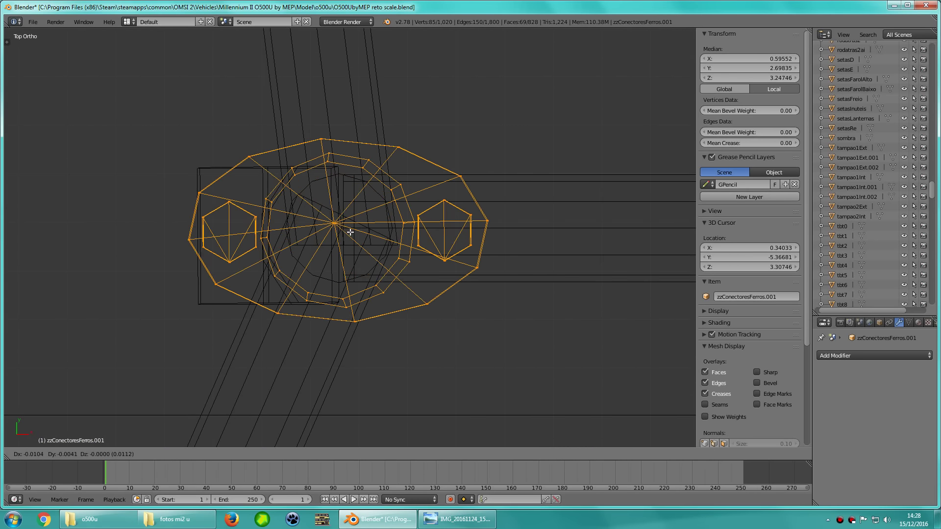
pyautogui.click(350, 232)
pyautogui.scroll(-1, 392, 235)
pyautogui.scroll(-3, 431, 239)
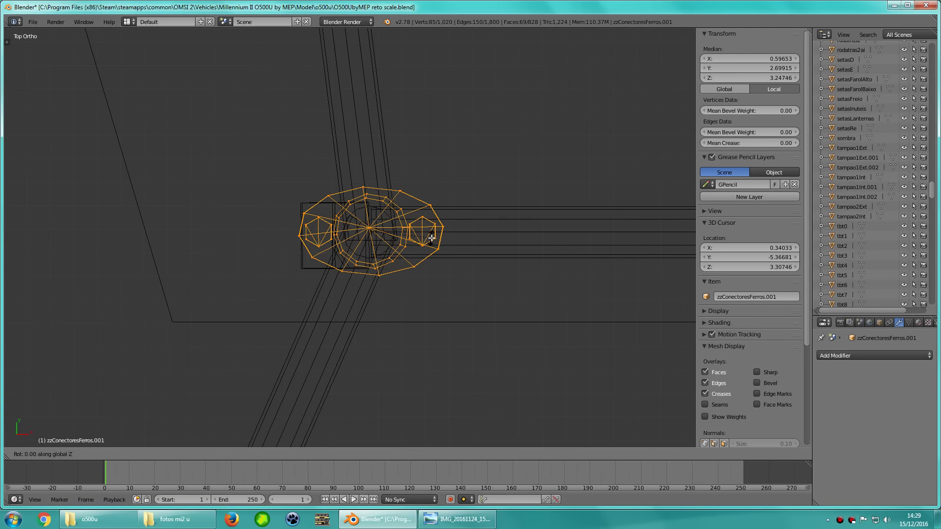
# Lower the connector along Z onto the column top and shift it slightly sideways
pyautogui.press('KP_1')
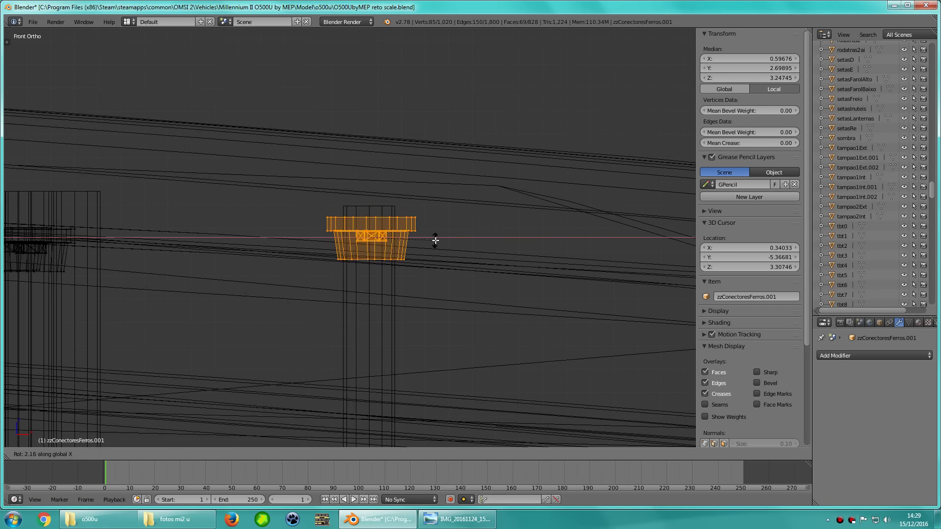
pyautogui.press('KP_5')
pyautogui.press('z')
pyautogui.moveTo(454, 227)
pyautogui.mouseDown(button='middle')
pyautogui.moveTo(462, 204)
pyautogui.moveTo(441, 231)
pyautogui.moveTo(456, 262)
pyautogui.moveTo(426, 248)
pyautogui.moveTo(427, 235)
pyautogui.moveTo(192, 202)
pyautogui.mouseUp(button='middle')
pyautogui.press('g')
pyautogui.press('z')
pyautogui.click(459, 261)
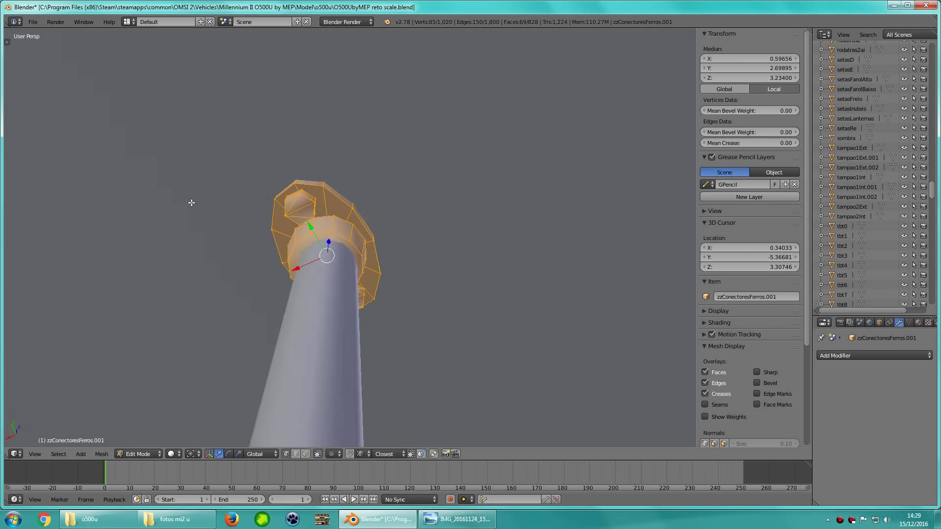
pyautogui.click(384, 262)
pyautogui.moveTo(384, 262)
pyautogui.mouseDown(button='middle')
pyautogui.moveTo(424, 264)
pyautogui.moveTo(431, 283)
pyautogui.moveTo(504, 268)
pyautogui.moveTo(465, 297)
pyautogui.mouseUp(button='middle')
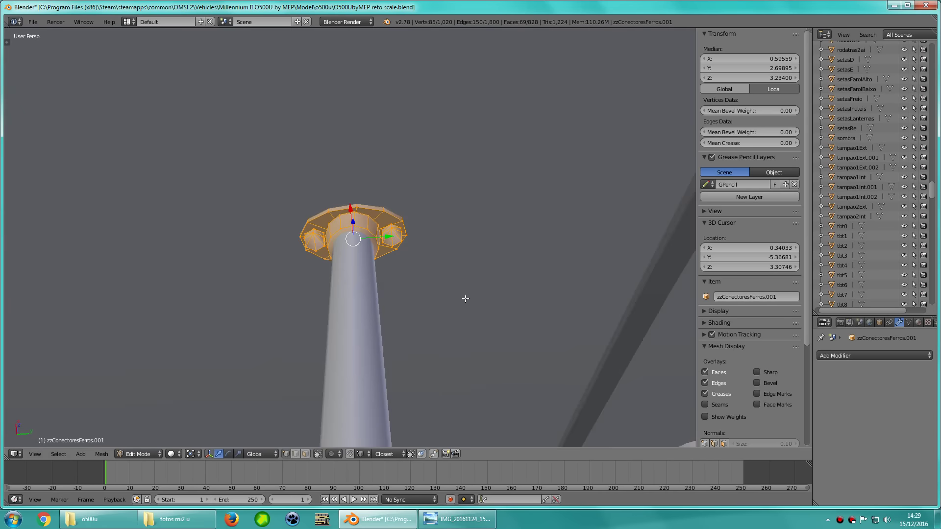
# Inspect the connector cap and poles from below, then return to top wireframe view
pyautogui.scroll(3, 465, 297)
pyautogui.scroll(3, 504, 347)
pyautogui.scroll(-3, 508, 255)
pyautogui.moveTo(508, 255)
pyautogui.mouseDown(button='middle')
pyautogui.moveTo(495, 275)
pyautogui.moveTo(470, 280)
pyautogui.moveTo(441, 322)
pyautogui.mouseUp(button='middle')
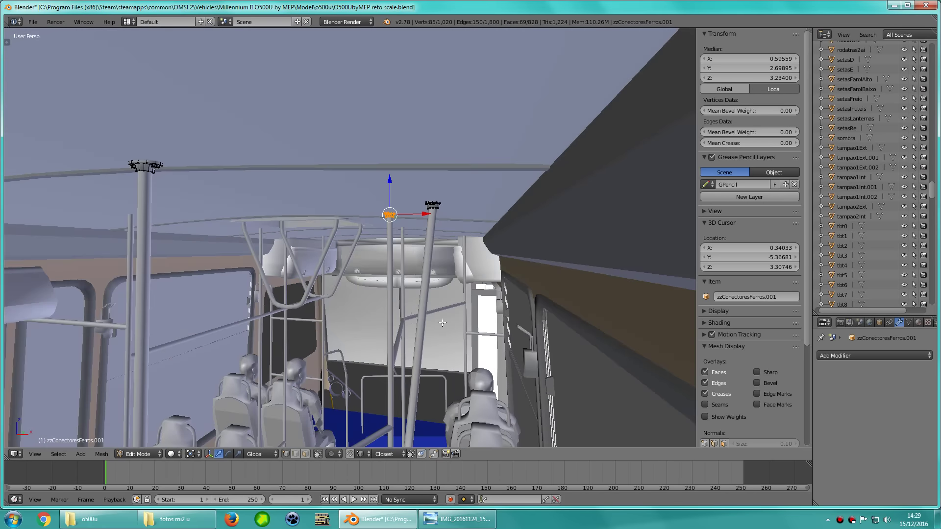
pyautogui.press('KP_7')
pyautogui.press('z')
pyautogui.scroll(-4, 492, 299)
# Move the connector copy into place and check it around the column top
pyautogui.keyDown('shift'); pyautogui.scroll(2, 419, 325); pyautogui.keyUp('shift')
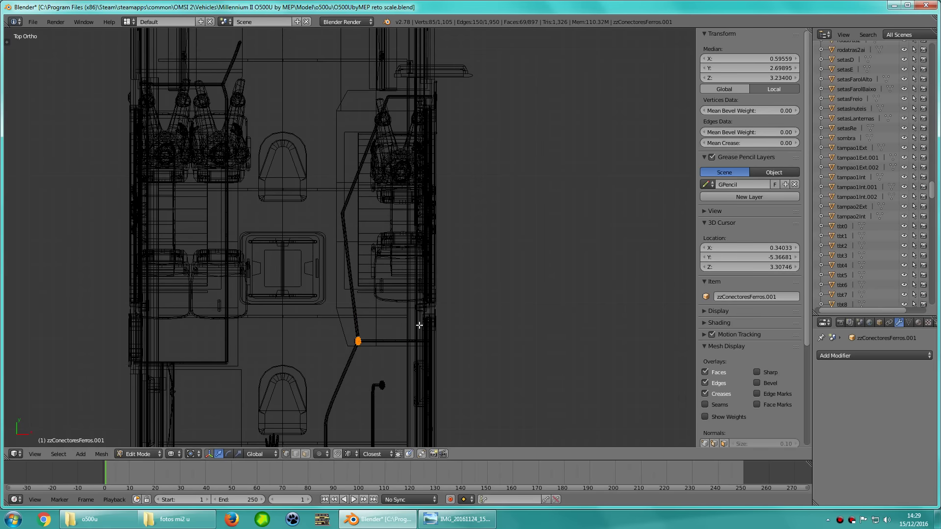
pyautogui.press('KP_Decimal')
pyautogui.press('g')
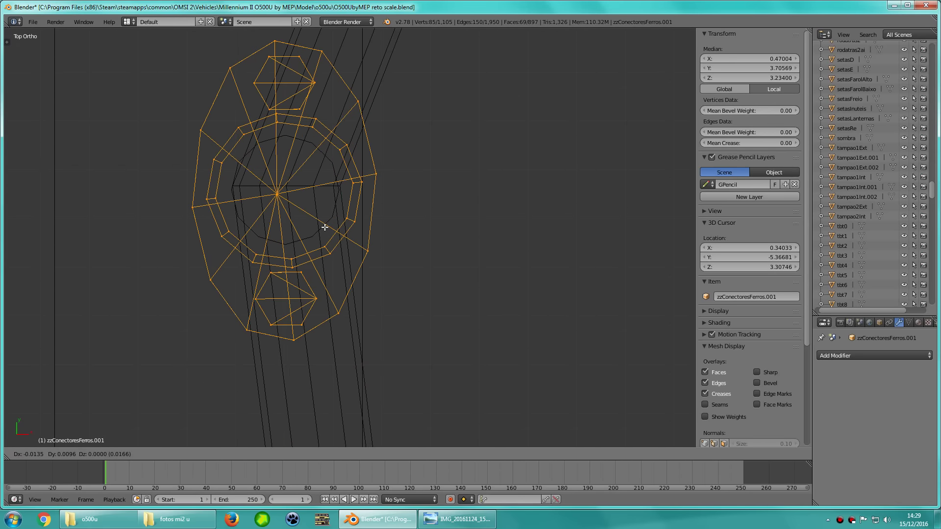
pyautogui.press('z')
pyautogui.press('KP_5')
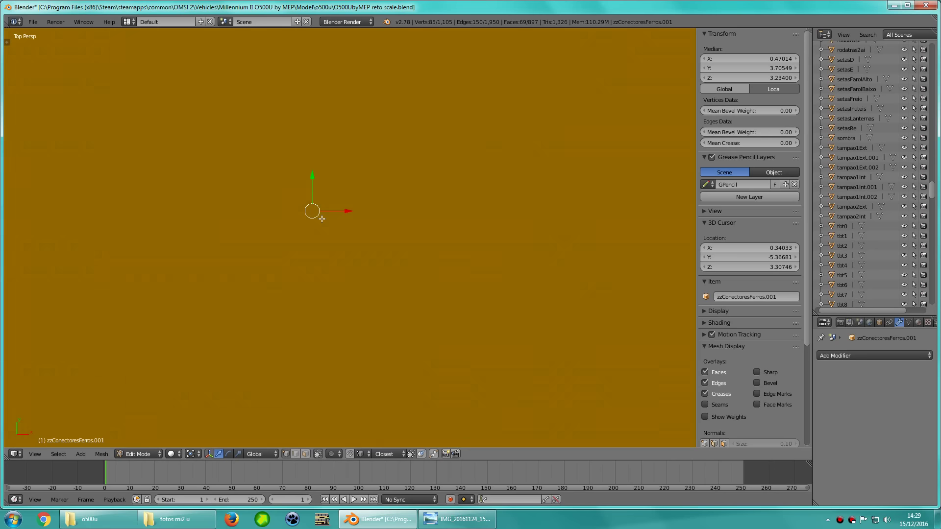
pyautogui.moveTo(322, 219); pyautogui.dragTo(388, 92, button='middle')
pyautogui.scroll(-3, 389, 92)
pyautogui.moveTo(362, 238); pyautogui.dragTo(461, 257, button='middle')
pyautogui.scroll(1, 428, 209)
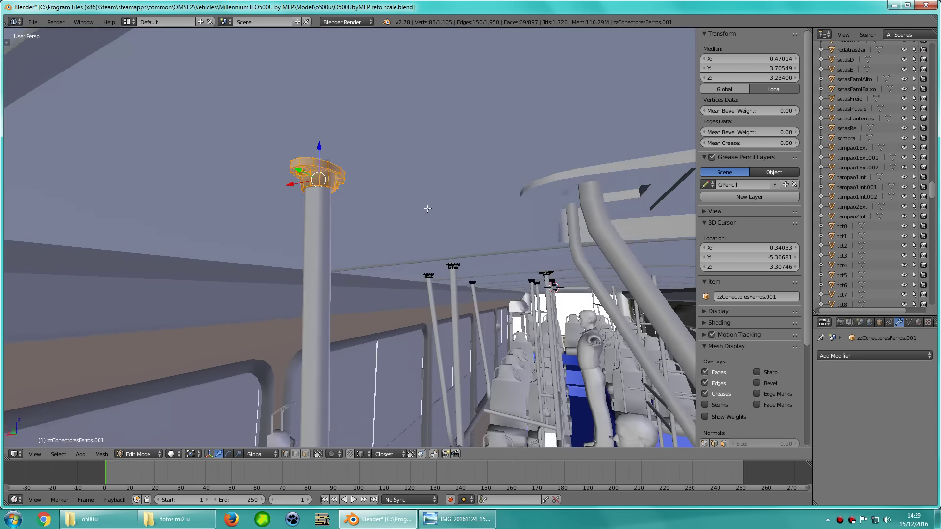
pyautogui.scroll(1, 428, 209)
pyautogui.scroll(2, 420, 209)
pyautogui.scroll(1, 401, 201)
pyautogui.scroll(1, 409, 196)
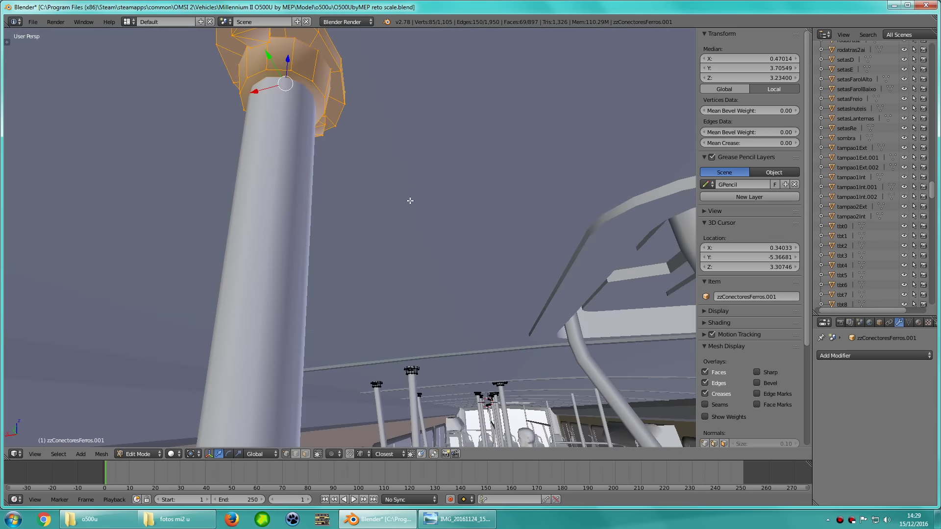
# Rotate the connector 90 degrees about Z to line up with the column cap
pyautogui.moveTo(409, 201); pyautogui.dragTo(431, 191, button='middle')
pyautogui.scroll(-3, 432, 191)
pyautogui.scroll(-1, 404, 208)
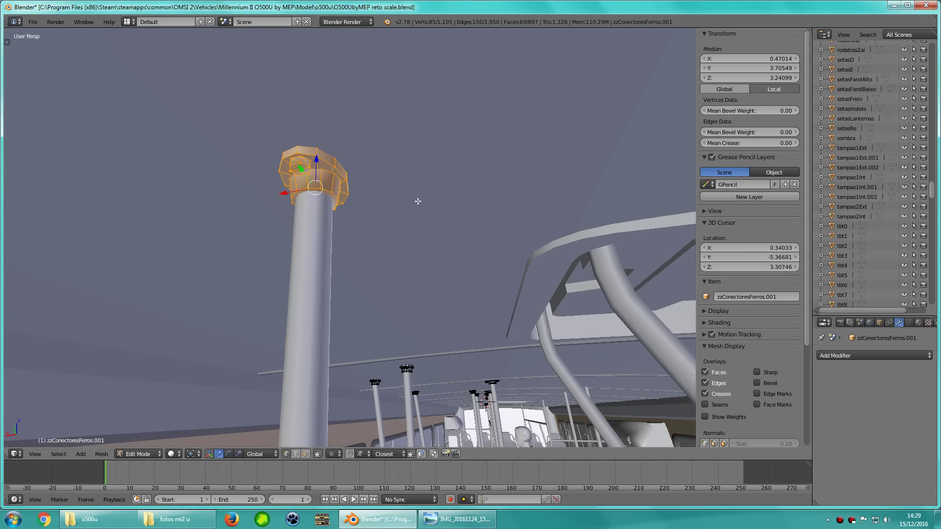
pyautogui.moveTo(418, 201)
pyautogui.mouseDown(button='middle')
pyautogui.moveTo(434, 210)
pyautogui.moveTo(343, 221)
pyautogui.moveTo(288, 252)
pyautogui.mouseUp(button='middle')
pyautogui.scroll(2, 435, 210)
pyautogui.write('rz90')
pyautogui.scroll(-2, 434, 215)
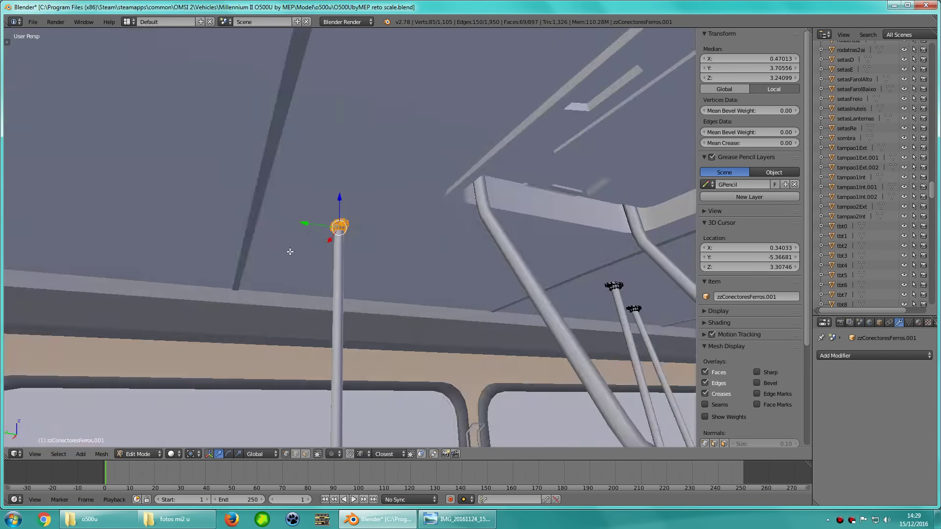
pyautogui.scroll(4, 454, 192)
pyautogui.moveTo(454, 193)
pyautogui.mouseDown(button='middle')
pyautogui.moveTo(426, 220)
pyautogui.moveTo(395, 332)
pyautogui.mouseUp(button='middle')
# Duplicate the connector cap and fine-tune the copy's position on its pole
pyautogui.press('KP_7')
pyautogui.press('z')
pyautogui.hotkey('shift', 'd')
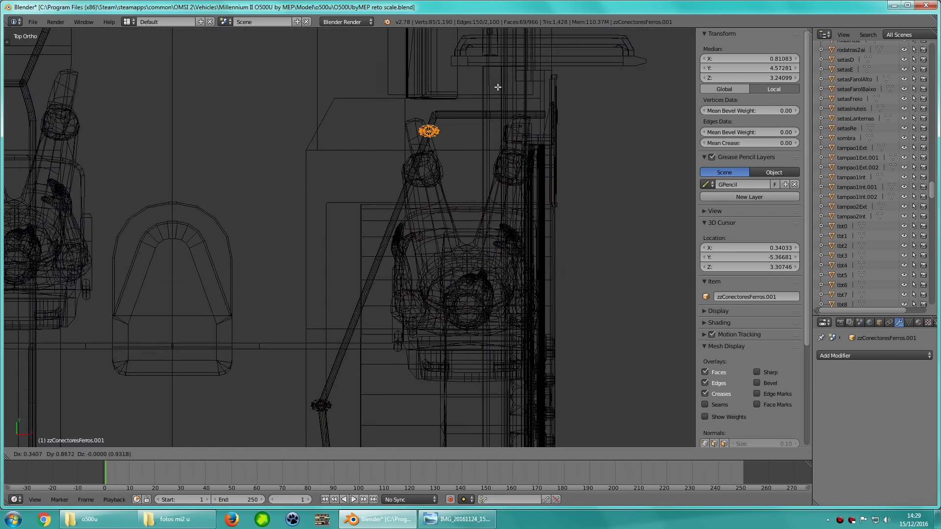
pyautogui.press('KP_Decimal')
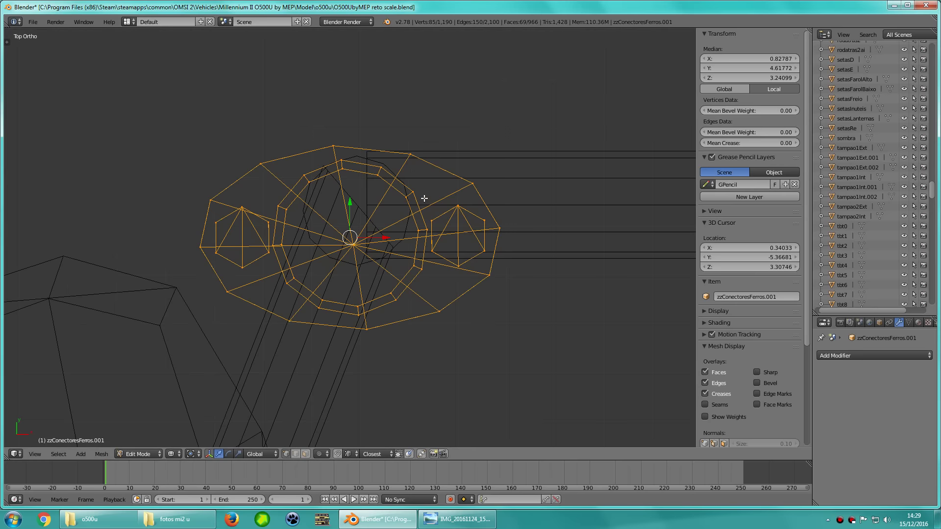
pyautogui.press('g')
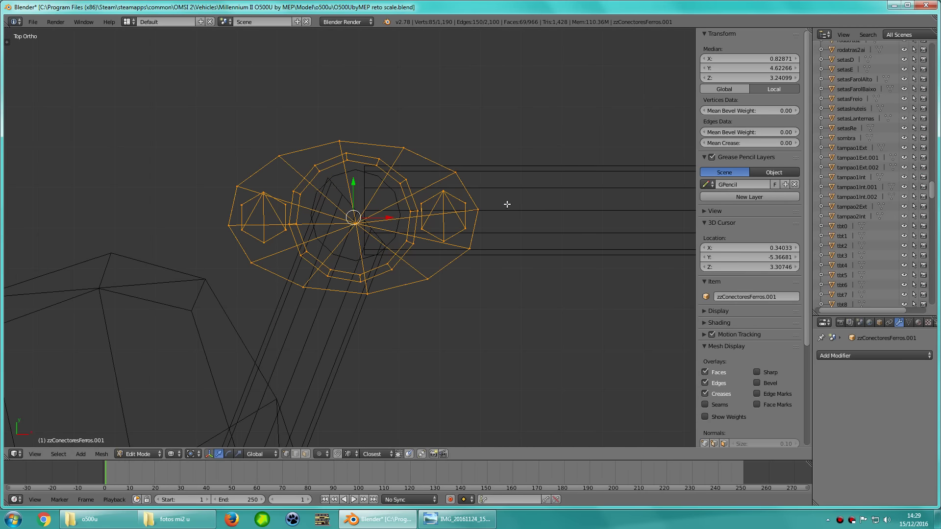
pyautogui.press('z')
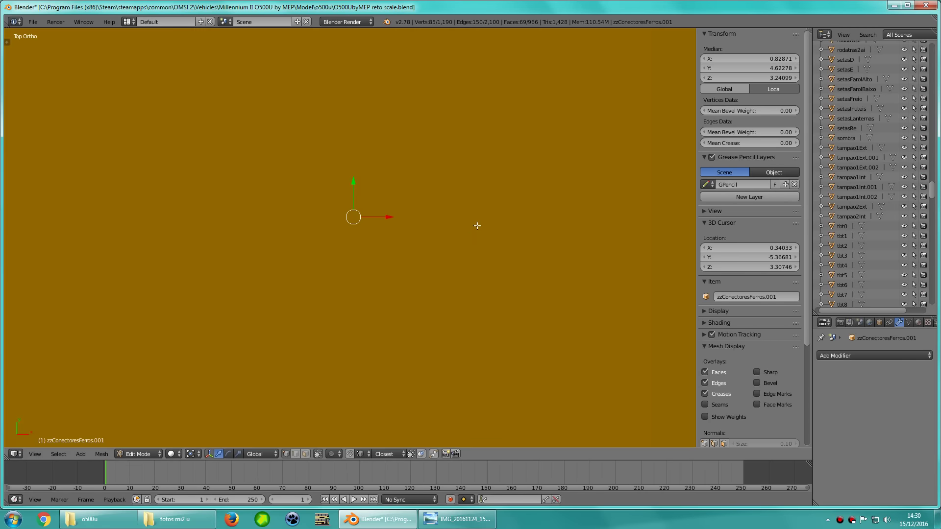
pyautogui.moveTo(477, 225); pyautogui.dragTo(546, 135, button='middle')
pyautogui.press('KP_5')
pyautogui.scroll(-2, 468, 158)
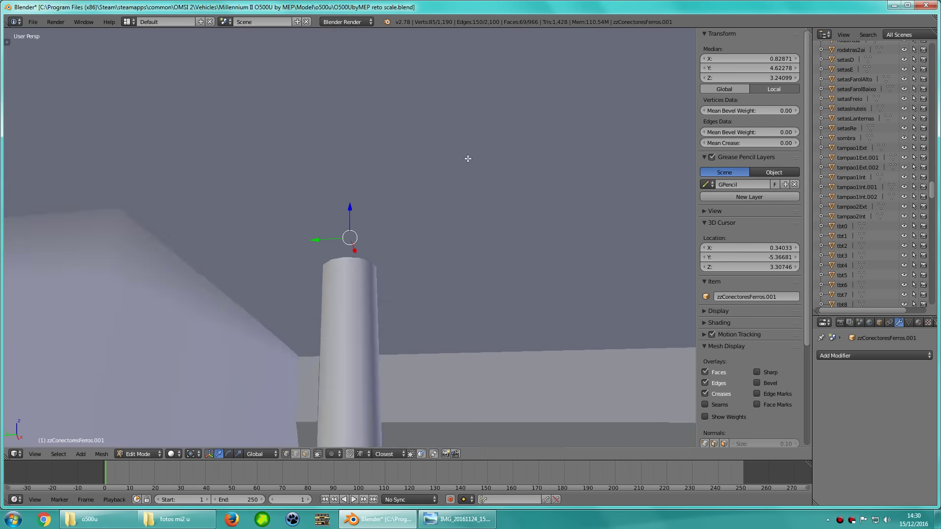
# Reposition the copy on the pole top and check its fit from below
pyautogui.press('z')
pyautogui.press('z')
pyautogui.press('g')
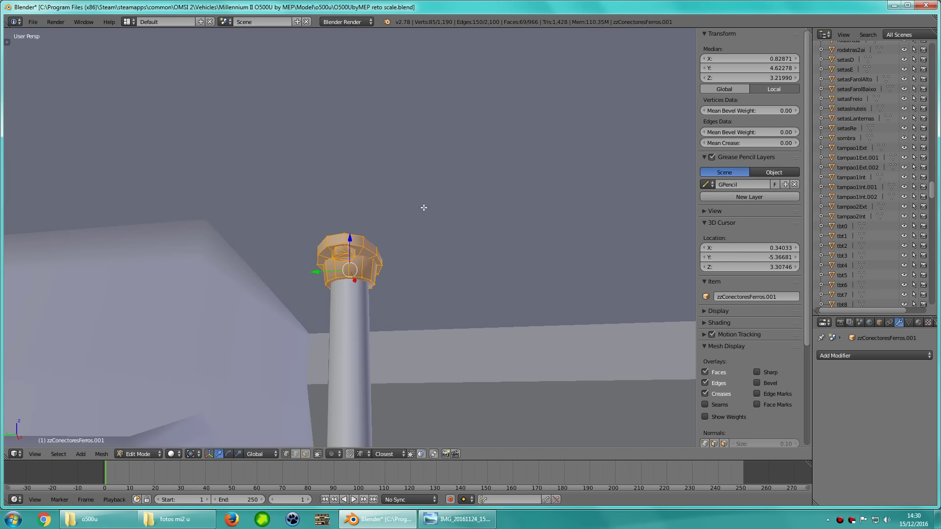
pyautogui.moveTo(424, 207)
pyautogui.mouseDown(button='middle')
pyautogui.moveTo(383, 206)
pyautogui.moveTo(439, 253)
pyautogui.mouseUp(button='middle')
pyautogui.scroll(3, 381, 206)
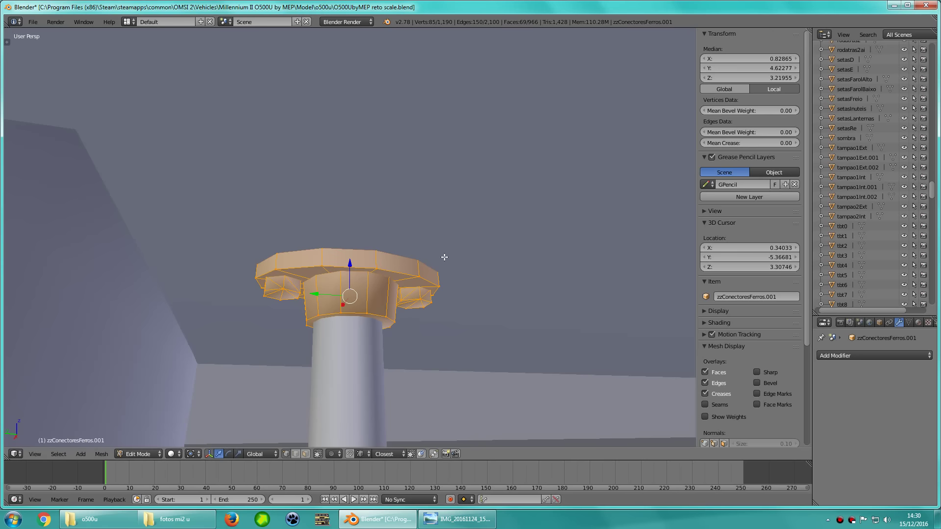
pyautogui.moveTo(448, 256)
pyautogui.mouseDown(button='middle')
pyautogui.moveTo(128, 199)
pyautogui.moveTo(343, 242)
pyautogui.moveTo(324, 237)
pyautogui.moveTo(486, 163)
pyautogui.moveTo(446, 234)
pyautogui.moveTo(428, 147)
pyautogui.moveTo(391, 227)
pyautogui.moveTo(363, 216)
pyautogui.moveTo(487, 226)
pyautogui.moveTo(330, 224)
pyautogui.moveTo(374, 210)
pyautogui.moveTo(468, 240)
pyautogui.moveTo(399, 210)
pyautogui.moveTo(420, 201)
pyautogui.moveTo(420, 216)
pyautogui.moveTo(390, 226)
pyautogui.moveTo(238, 227)
pyautogui.mouseUp(button='middle')
# Return to Object Mode and save the bus model over the existing file
pyautogui.press('Tab')
pyautogui.hotkey('ctrl', 's')
pyautogui.hotkey('ctrl', 's')
pyautogui.click(420, 201)
pyautogui.moveTo(413, 248)
pyautogui.mouseDown(button='middle')
pyautogui.moveTo(385, 210)
pyautogui.moveTo(385, 245)
pyautogui.moveTo(404, 221)
pyautogui.mouseUp(button='middle')
# In a top orthographic wireframe view, box-select all vertices of the pole-top connector
pyautogui.scroll(-3, 428, 234)
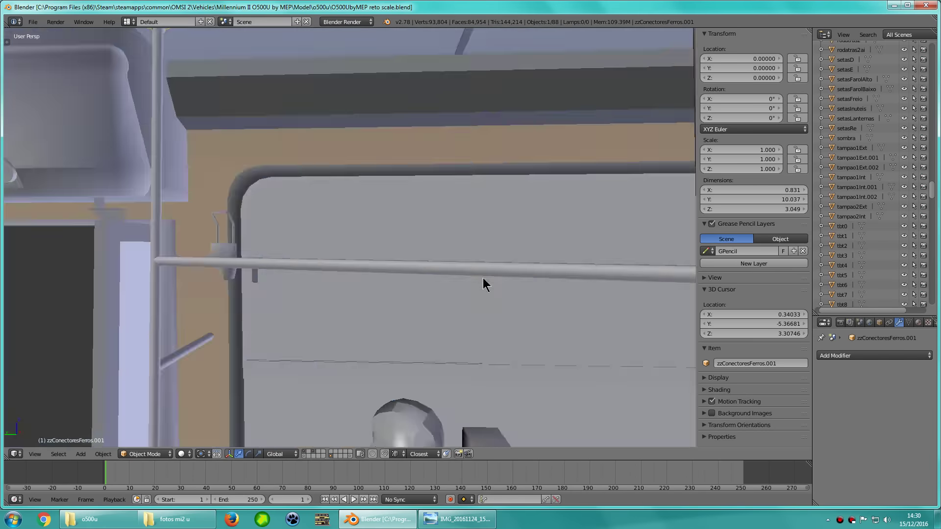
pyautogui.scroll(-3, 484, 283)
pyautogui.scroll(-3, 503, 273)
pyautogui.scroll(-3, 521, 273)
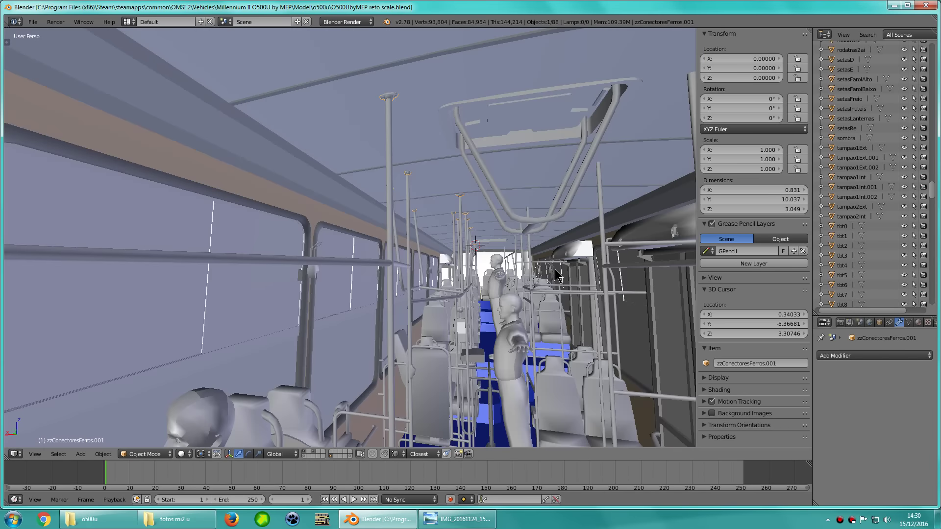
pyautogui.scroll(-2, 556, 275)
pyautogui.press('KP_7')
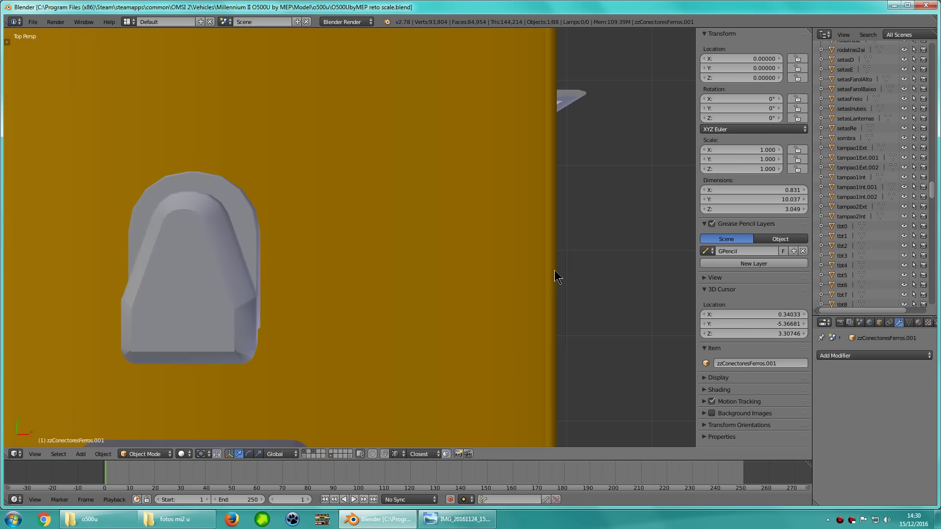
pyautogui.press('Tab')
pyautogui.press('z')
pyautogui.press('KP_5')
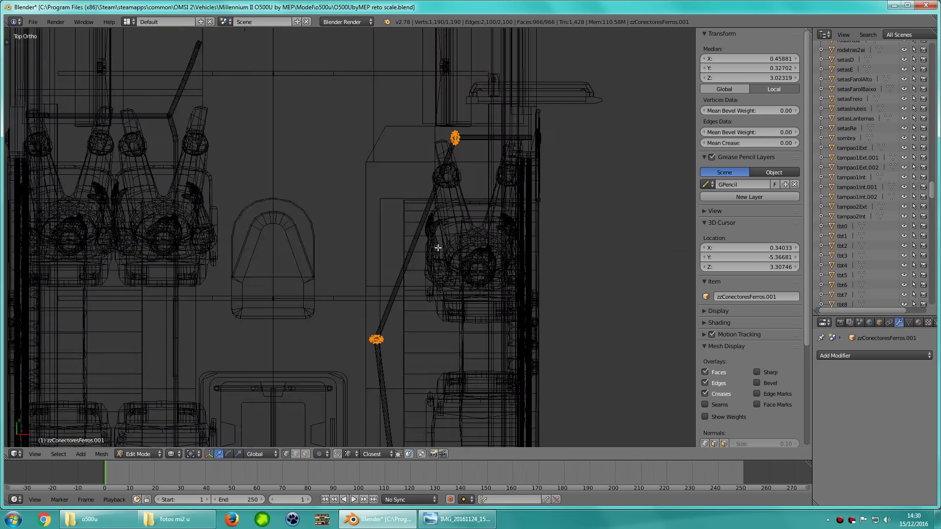
pyautogui.keyDown('shift'); pyautogui.moveTo(427, 202); pyautogui.dragTo(494, 240, button='middle'); pyautogui.keyUp('shift')
pyautogui.press('a')
pyautogui.moveTo(562, 129); pyautogui.dragTo(465, 216)
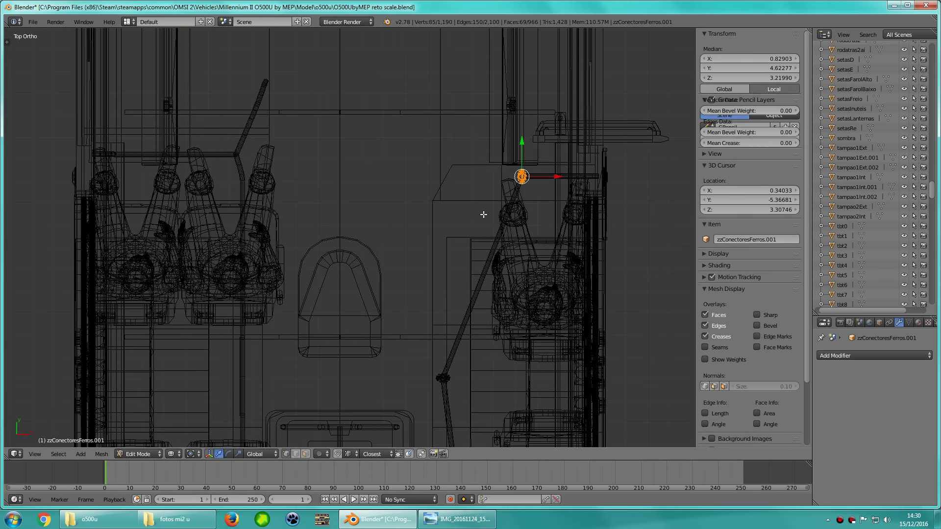
# Duplicate the connector and slide the copy along X to the neighbouring left pole
pyautogui.keyDown('shift'); pyautogui.moveTo(483, 212); pyautogui.dragTo(553, 252, button='middle'); pyautogui.keyUp('shift')
pyautogui.hotkey('shift', 'd')
pyautogui.press('x')
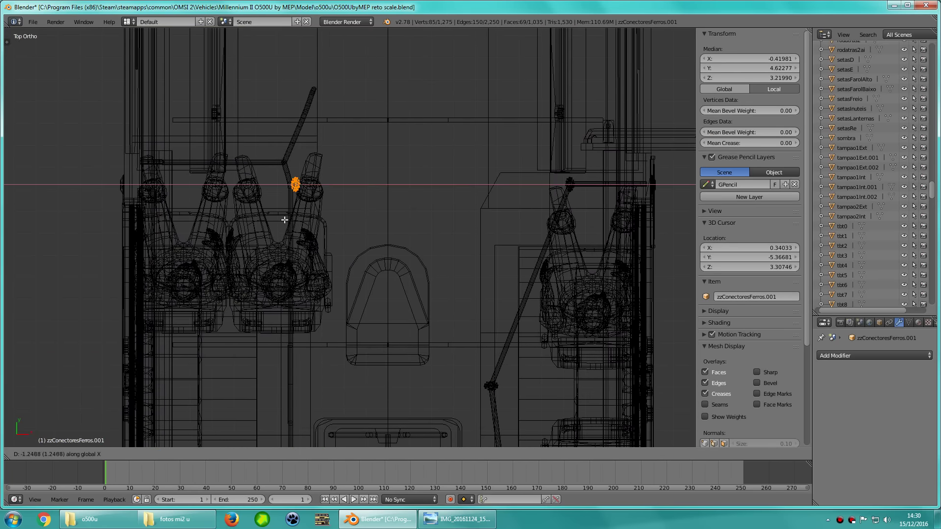
pyautogui.click(284, 220)
pyautogui.scroll(5, 285, 218)
pyautogui.scroll(-2, 343, 231)
pyautogui.keyDown('shift'); pyautogui.moveTo(374, 242); pyautogui.dragTo(434, 269, button='middle'); pyautogui.keyUp('shift')
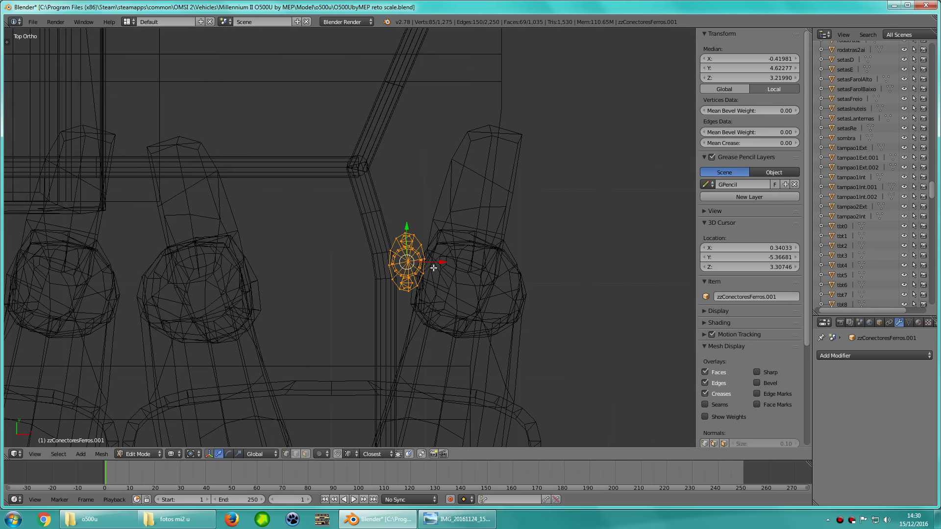
pyautogui.press('g')
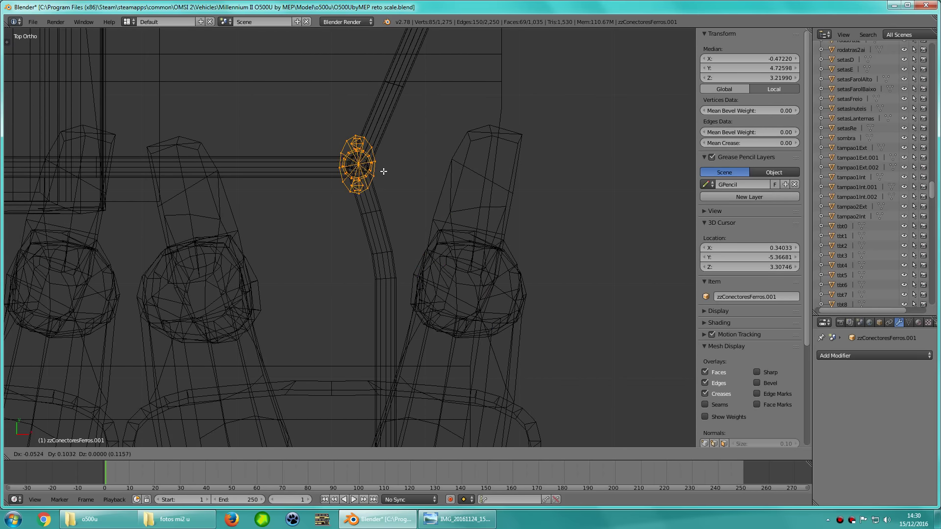
# Raise the copied connector along Z so it sits on the pole top
pyautogui.press('KP_Decimal')
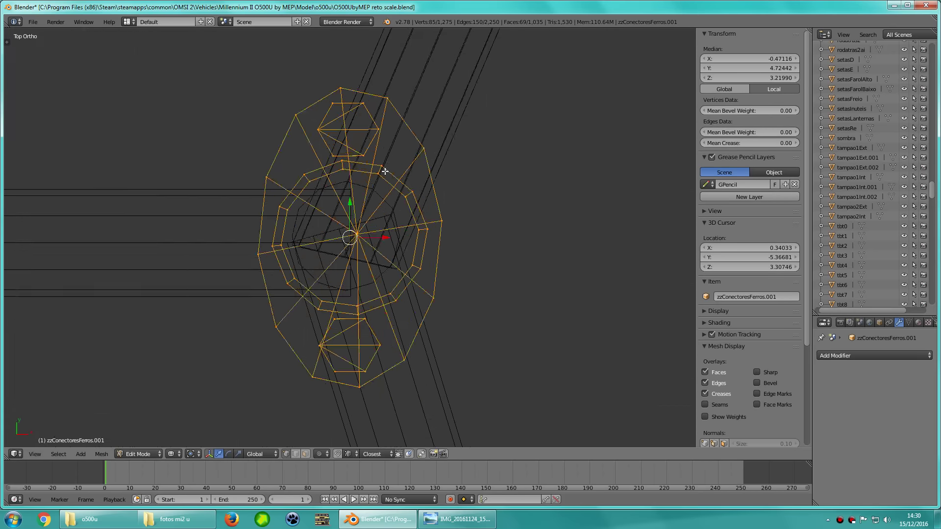
pyautogui.scroll(5, 348, 139)
pyautogui.press('z')
pyautogui.moveTo(349, 138); pyautogui.dragTo(373, 294, button='middle')
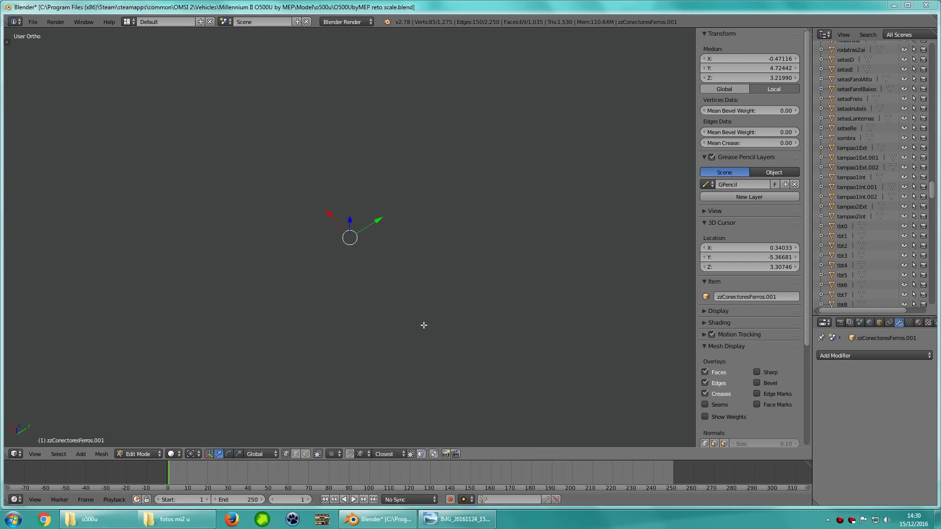
pyautogui.press('g')
pyautogui.press('z')
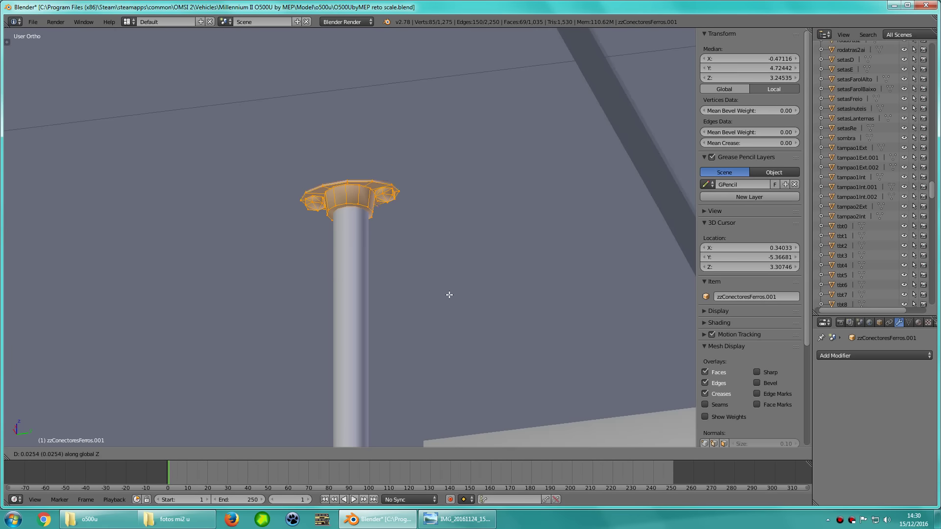
pyautogui.click(451, 301)
pyautogui.scroll(2, 326, 294)
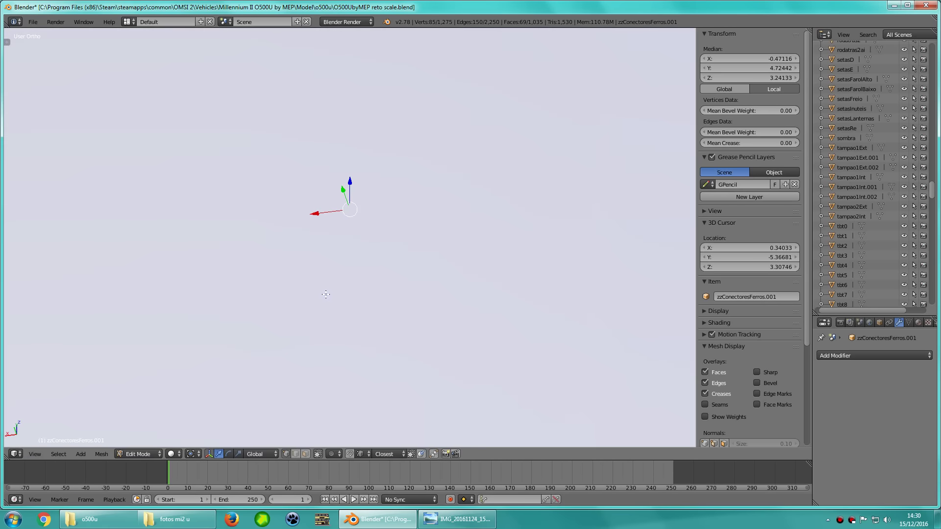
# Inspect the copy's fit in perspective, then return to top orthographic wireframe view
pyautogui.press('KP_5')
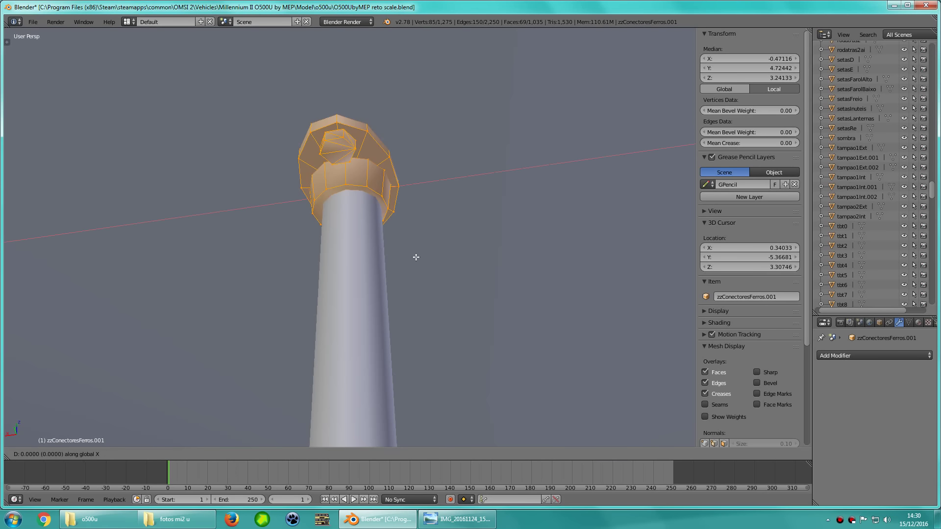
pyautogui.moveTo(413, 252)
pyautogui.mouseDown(button='middle')
pyautogui.moveTo(283, 224)
pyautogui.moveTo(425, 213)
pyautogui.moveTo(495, 251)
pyautogui.mouseUp(button='middle')
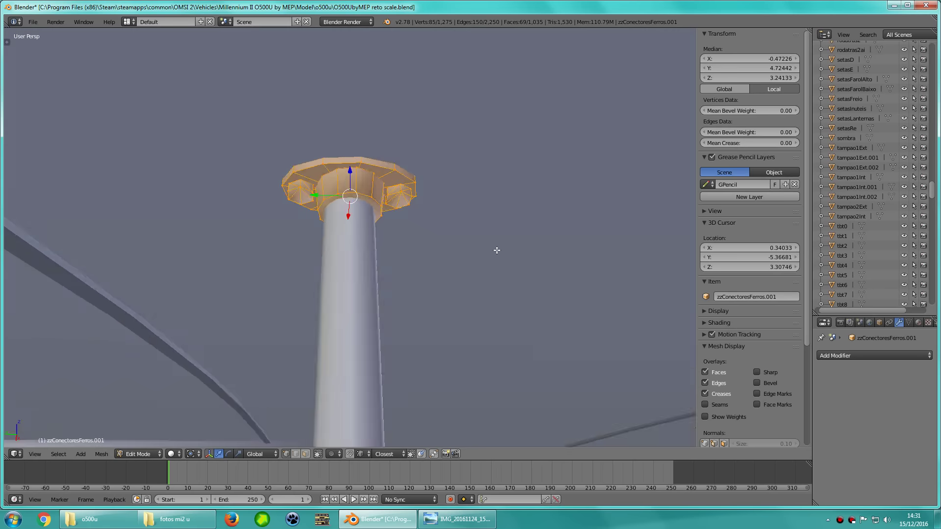
pyautogui.press('g')
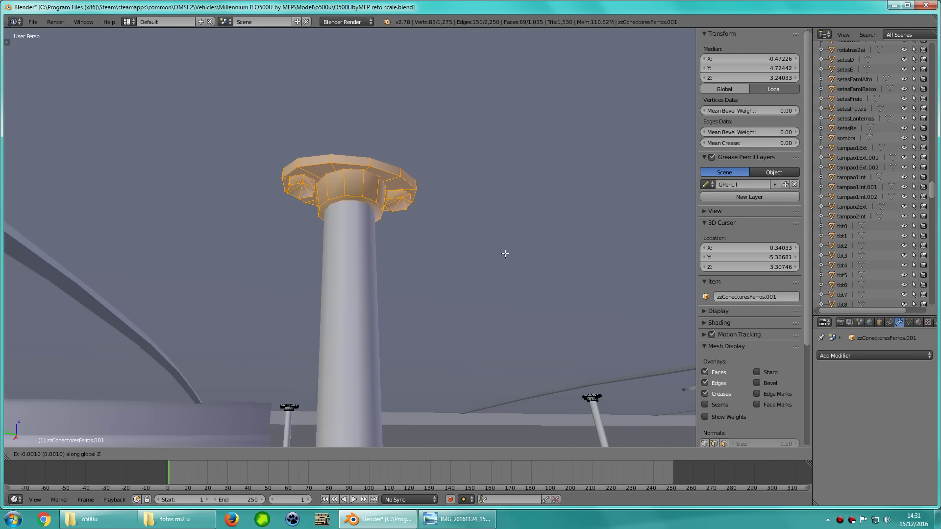
pyautogui.press('Escape')
pyautogui.scroll(-3, 472, 269)
pyautogui.moveTo(472, 269); pyautogui.dragTo(504, 301, button='middle')
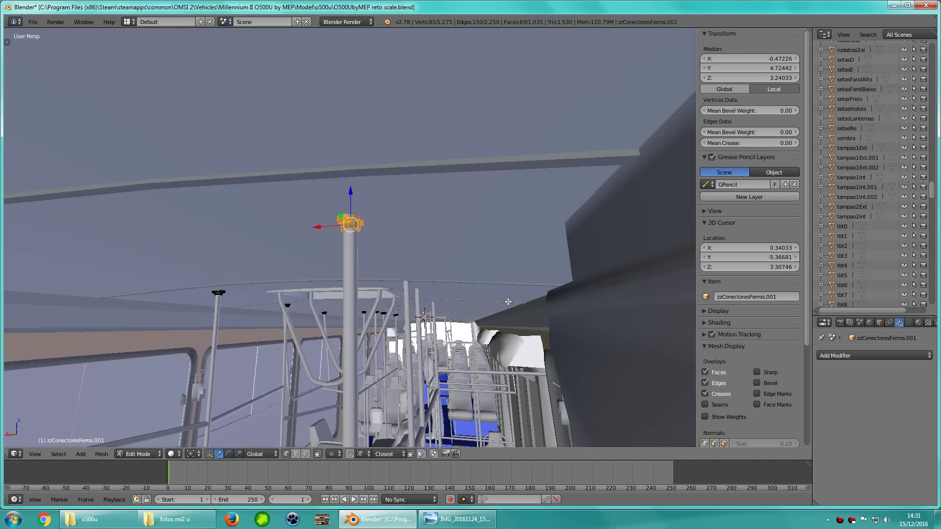
pyautogui.press('KP_7')
pyautogui.press('z')
pyautogui.press('KP_5')
# Rotate the copied connector 90 degrees and nudge it slightly sideways
pyautogui.keyDown('shift'); pyautogui.moveTo(447, 395); pyautogui.dragTo(432, 237, button='middle'); pyautogui.keyUp('shift')
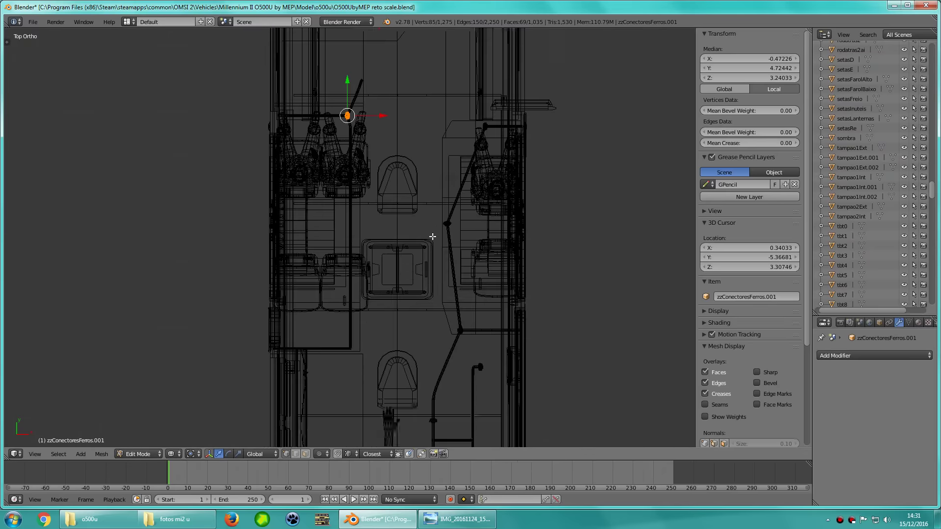
pyautogui.scroll(2, 432, 237)
pyautogui.scroll(2, 449, 278)
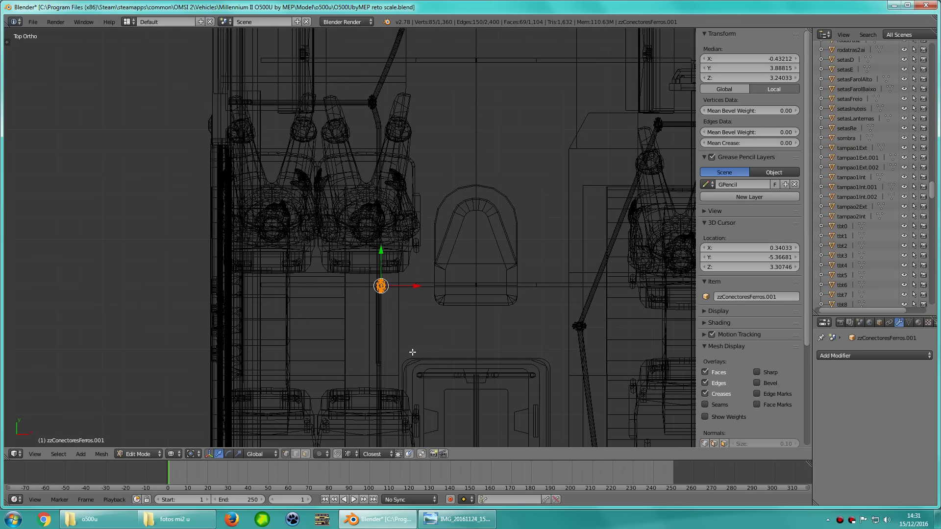
pyautogui.press('KP_Decimal')
pyautogui.write('r')
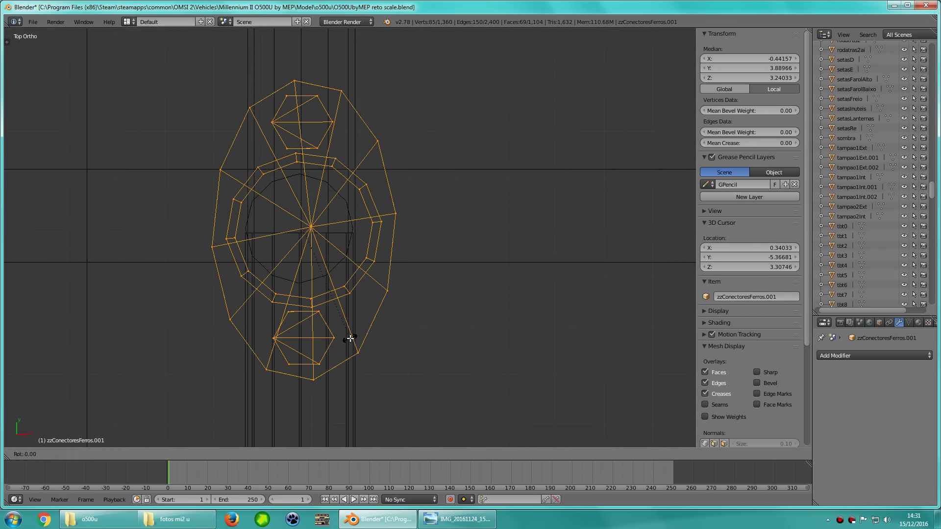
pyautogui.write('90')
pyautogui.press('Return')
pyautogui.press('g')
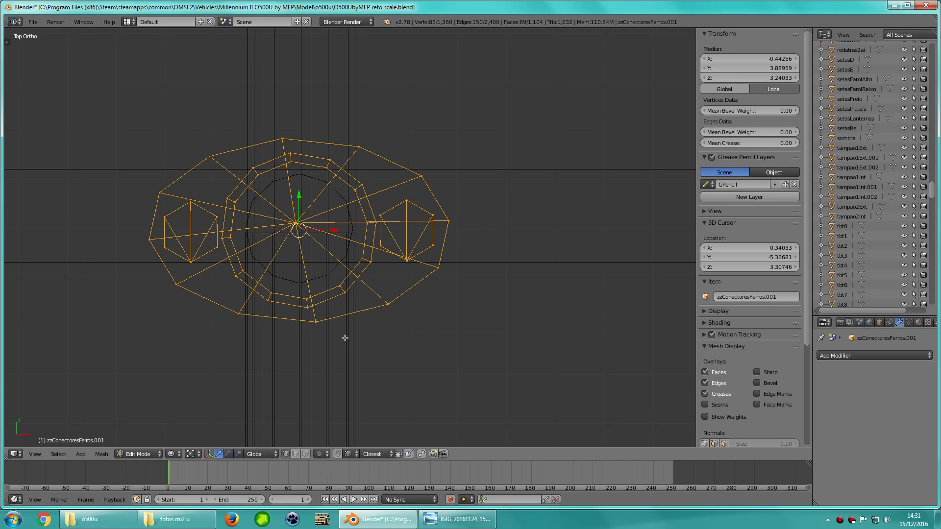
# Check the copy against the rail in solid view, then return to top wireframe
pyautogui.press('z')
pyautogui.moveTo(345, 338)
pyautogui.mouseDown(button='middle')
pyautogui.moveTo(394, 216)
pyautogui.moveTo(438, 209)
pyautogui.moveTo(529, 439)
pyautogui.moveTo(634, 436)
pyautogui.moveTo(364, 260)
pyautogui.moveTo(444, 267)
pyautogui.moveTo(423, 275)
pyautogui.moveTo(416, 255)
pyautogui.moveTo(443, 220)
pyautogui.moveTo(434, 248)
pyautogui.moveTo(455, 248)
pyautogui.moveTo(363, 263)
pyautogui.moveTo(436, 249)
pyautogui.mouseUp(button='middle')
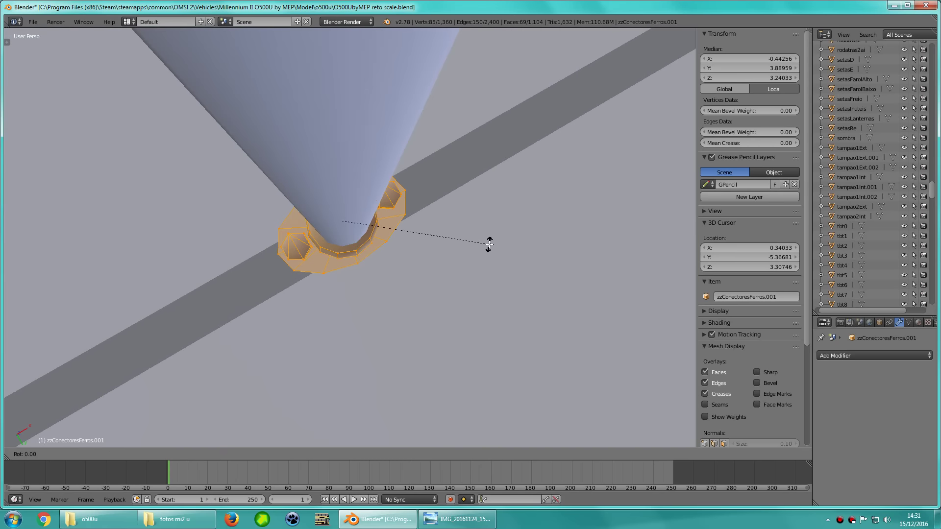
pyautogui.moveTo(493, 240); pyautogui.dragTo(458, 266, button='middle')
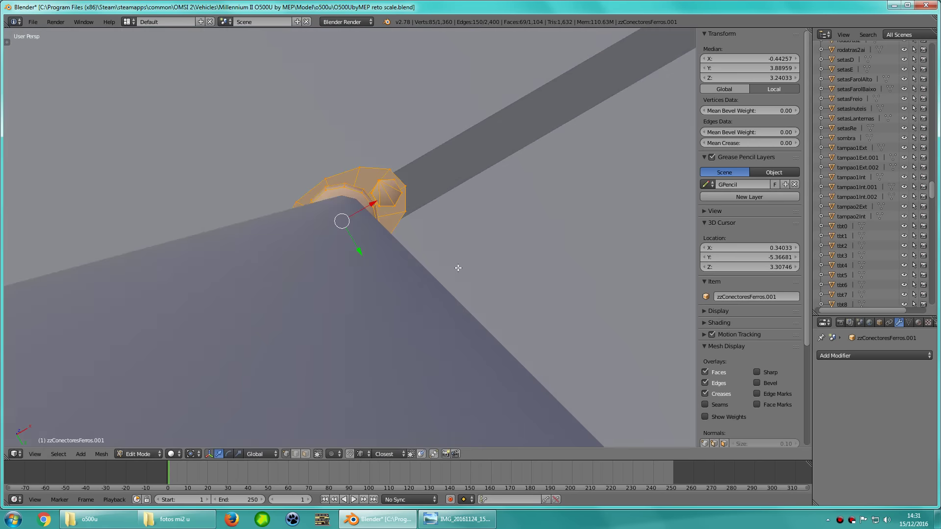
pyautogui.press('KP_7')
pyautogui.press('z')
pyautogui.press('KP_Decimal')
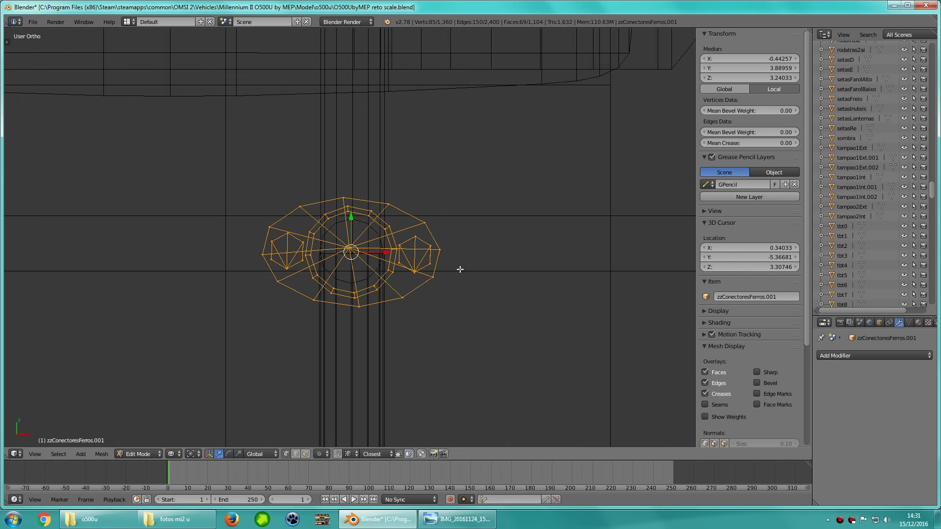
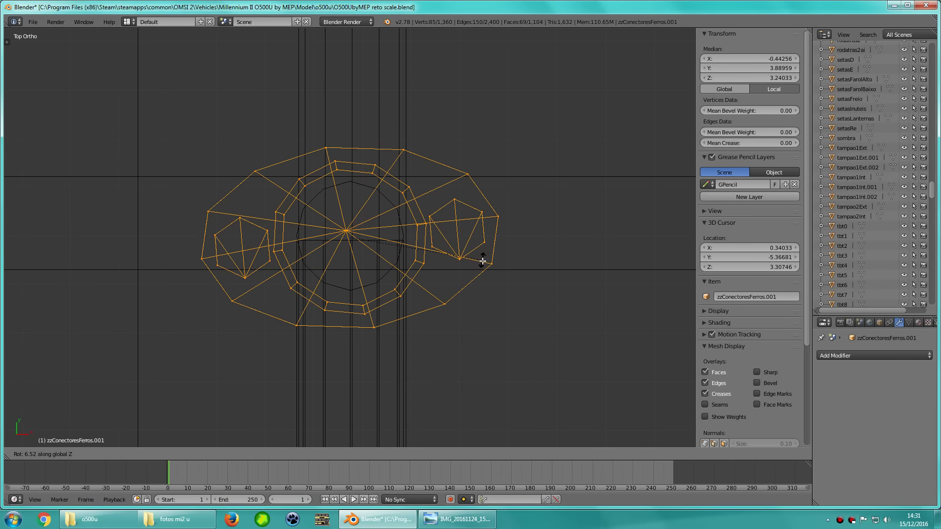
# Cancel the flange piece's rotation, view it in perspective, and leave its Edit Mode
pyautogui.rightClick(480, 273)
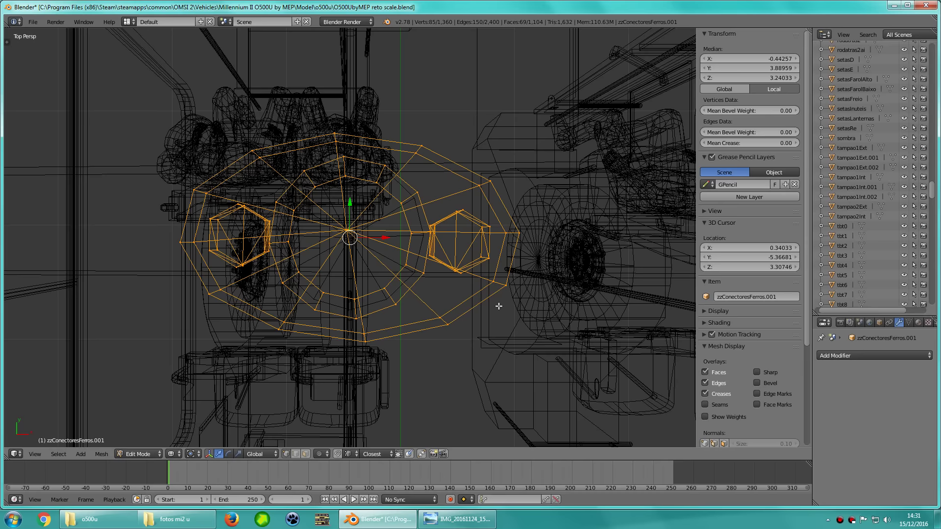
pyautogui.moveTo(498, 306); pyautogui.dragTo(510, 160, button='middle')
pyautogui.scroll(5, 421, 246)
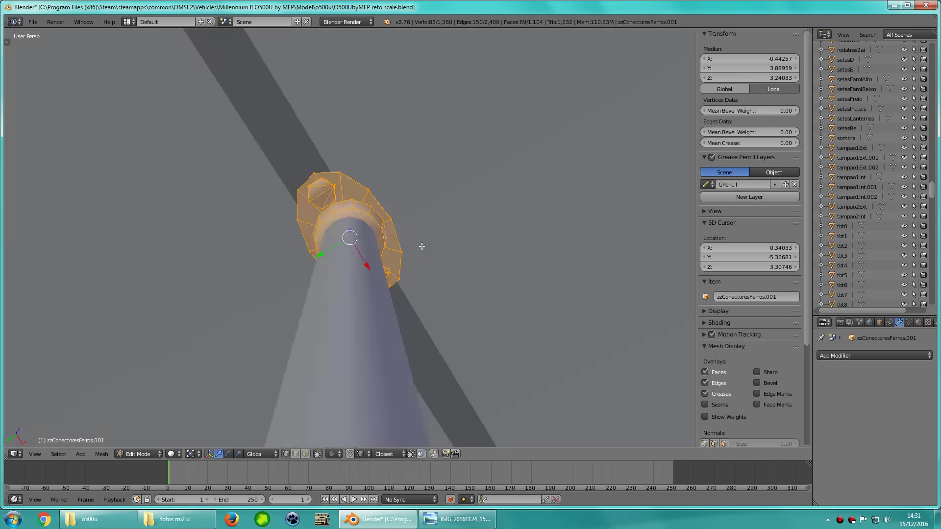
pyautogui.scroll(-5, 422, 246)
pyautogui.scroll(-3, 493, 284)
pyautogui.scroll(-2, 418, 267)
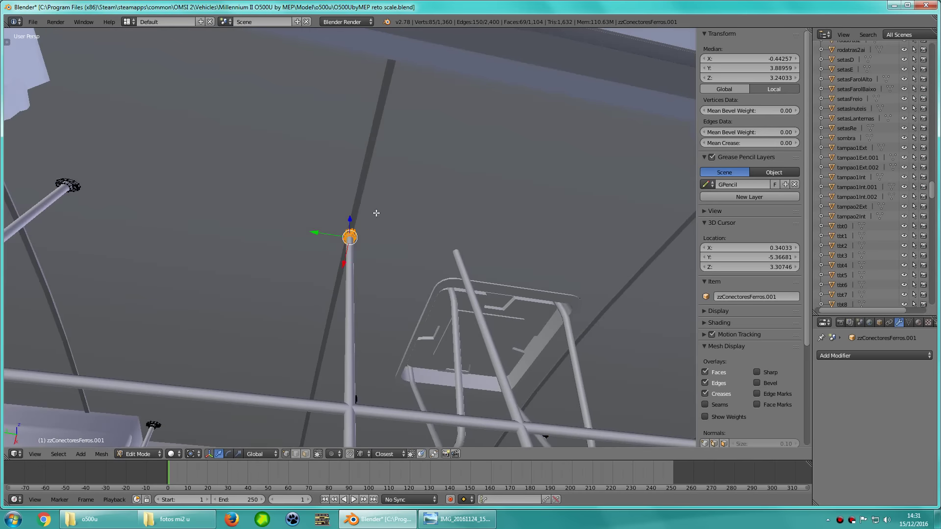
pyautogui.press('Tab')
# Select one pole's full geometry in zzBagulhosINT.001's Edit Mode and zoom to it
pyautogui.rightClick(363, 192)
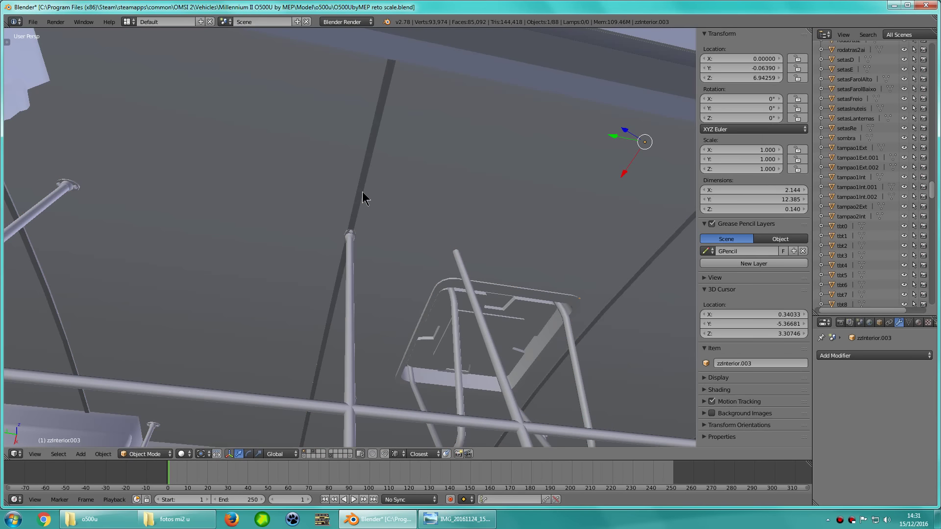
pyautogui.rightClick(362, 192)
pyautogui.press('Tab')
pyautogui.press('z')
pyautogui.press('a')
pyautogui.press('a')
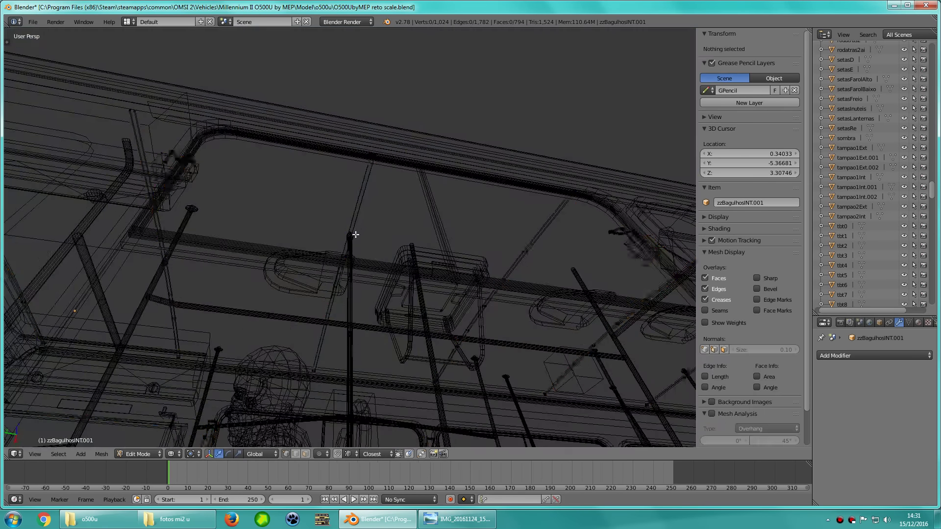
pyautogui.press('l')
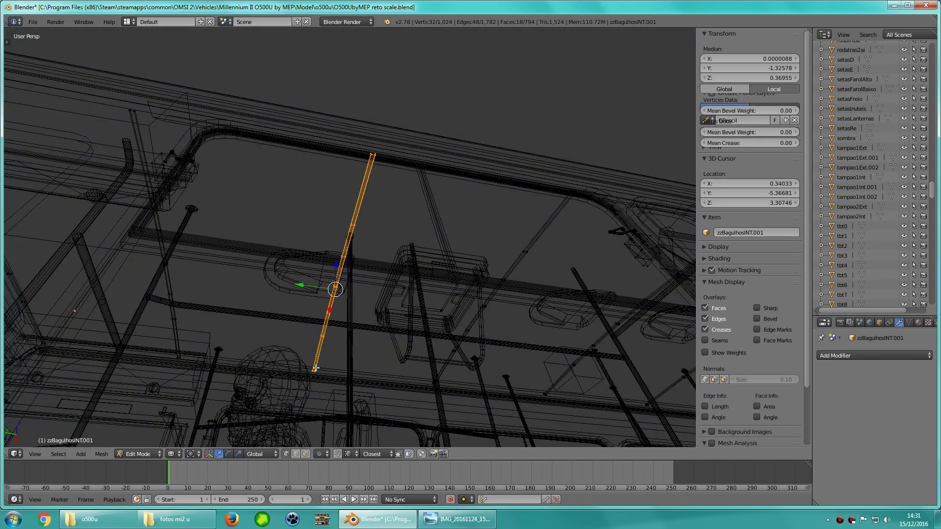
pyautogui.press('KP_Decimal')
pyautogui.press('z')
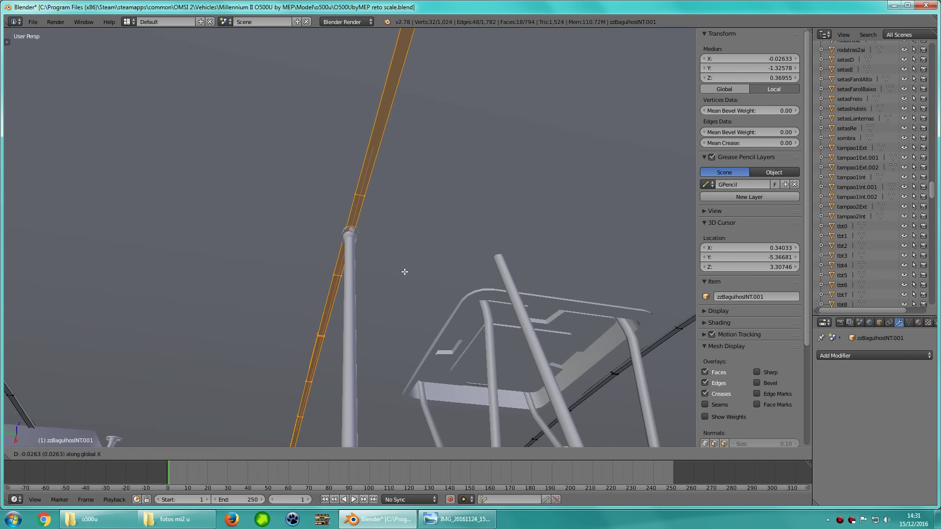
# Confirm the pole's nudged position, save over the file, and return to Object Mode
pyautogui.click(408, 275)
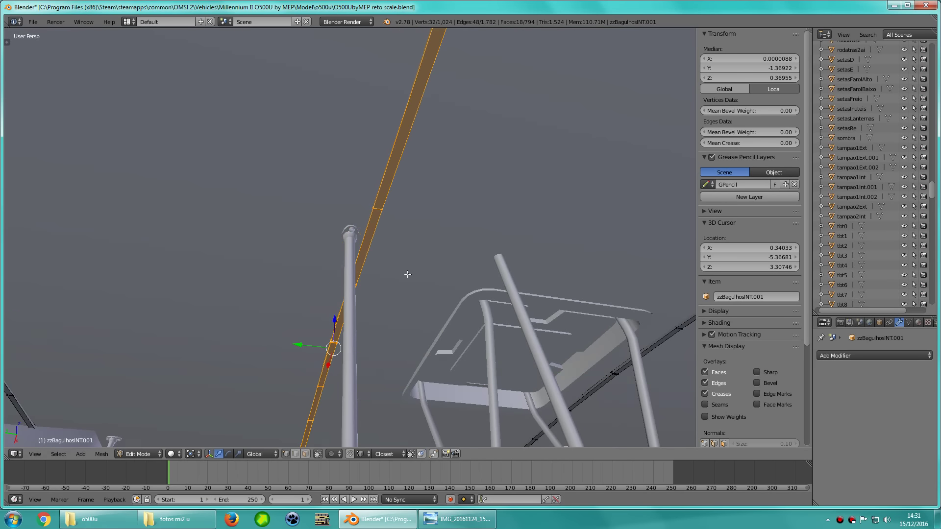
pyautogui.scroll(5, 405, 271)
pyautogui.moveTo(405, 279); pyautogui.dragTo(437, 296, button='middle')
pyautogui.scroll(-5, 461, 235)
pyautogui.moveTo(461, 236); pyautogui.dragTo(437, 244, button='middle')
pyautogui.hotkey('ctrl', 's')
pyautogui.click(436, 244)
pyautogui.press('Tab')
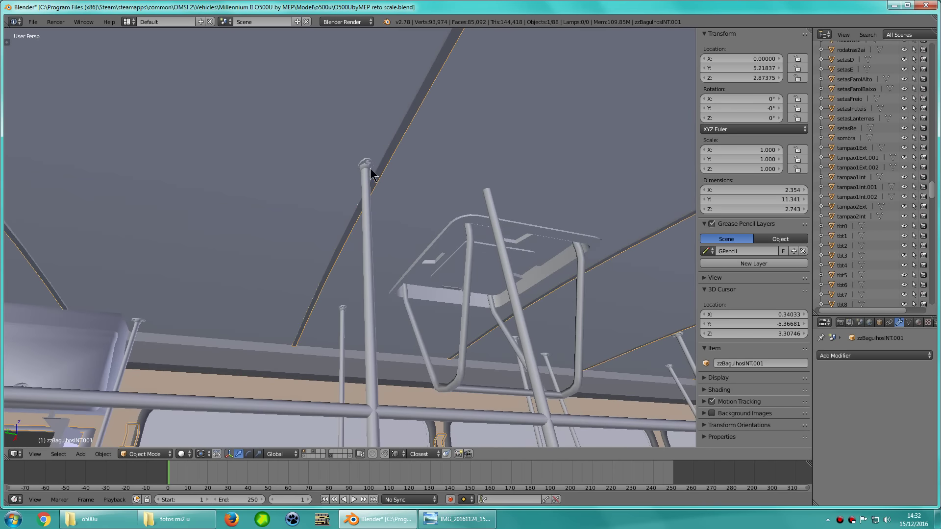
# Inspect the flange piece at the pole top from below and from the side
pyautogui.press('Tab')
pyautogui.press('z')
pyautogui.press('z')
pyautogui.press('KP_Decimal')
pyautogui.scroll(-2, 523, 163)
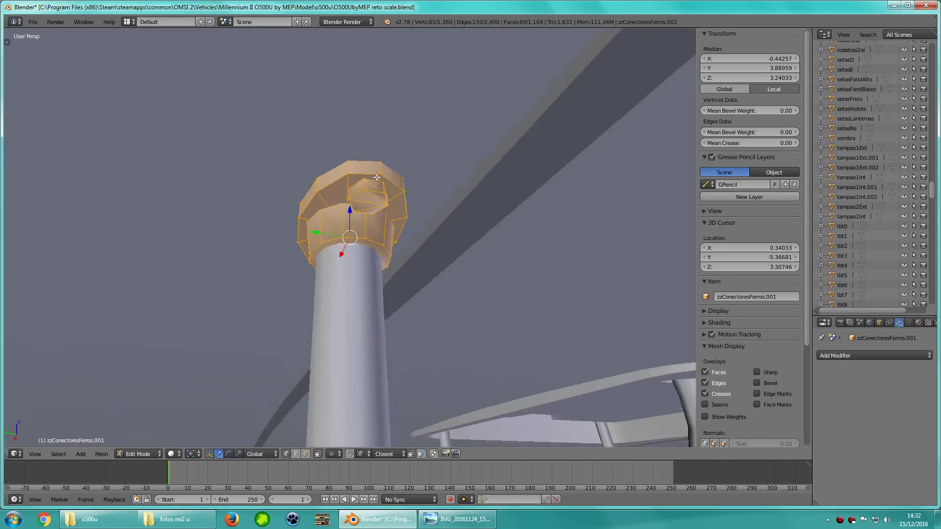
pyautogui.scroll(-2, 523, 163)
pyautogui.moveTo(522, 163)
pyautogui.mouseDown(button='middle')
pyautogui.moveTo(409, 185)
pyautogui.moveTo(518, 168)
pyautogui.moveTo(468, 210)
pyautogui.moveTo(382, 254)
pyautogui.mouseUp(button='middle')
pyautogui.press('Tab')
pyautogui.scroll(-2, 343, 294)
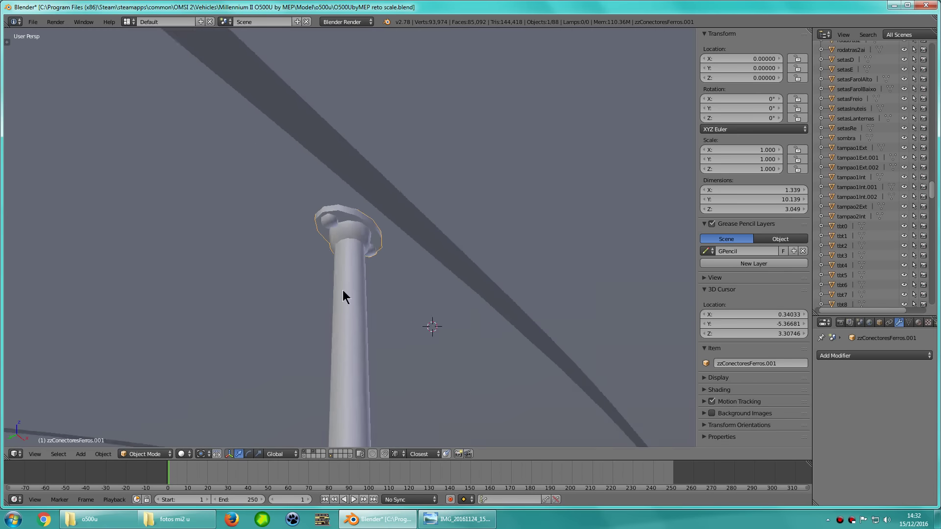
pyautogui.moveTo(342, 294); pyautogui.dragTo(280, 301, button='middle')
pyautogui.scroll(4, 396, 283)
# Cancel a trial rotation of the flange mesh and re-check the pole top
pyautogui.press('Tab')
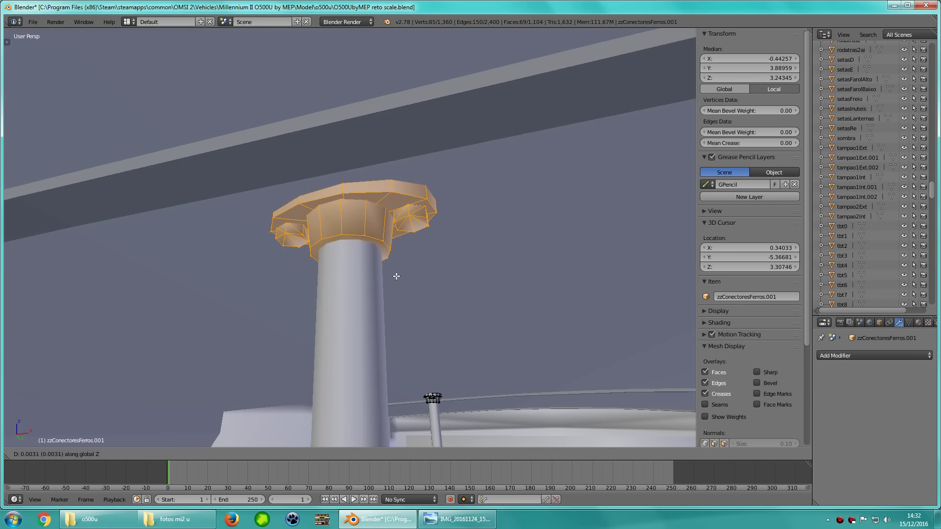
pyautogui.press('Tab')
pyautogui.scroll(-3, 396, 276)
pyautogui.moveTo(396, 276)
pyautogui.mouseDown(button='middle')
pyautogui.moveTo(234, 279)
pyautogui.moveTo(338, 299)
pyautogui.moveTo(293, 307)
pyautogui.moveTo(441, 303)
pyautogui.mouseUp(button='middle')
pyautogui.press('Tab')
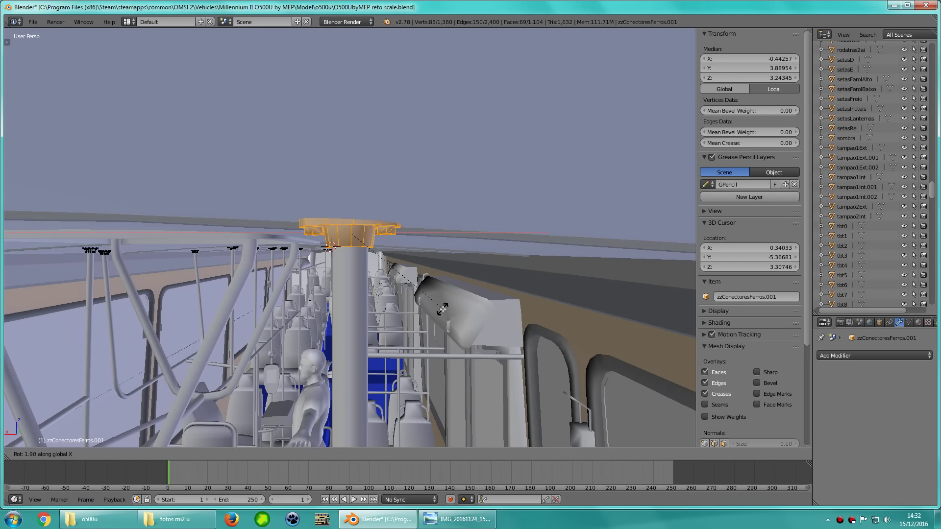
pyautogui.rightClick(445, 312)
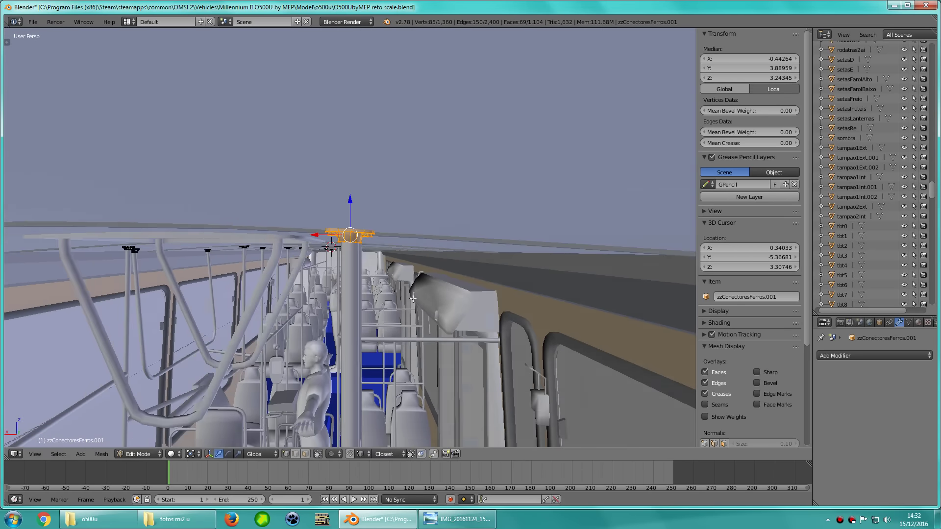
pyautogui.scroll(3, 430, 289)
pyautogui.moveTo(430, 289)
pyautogui.mouseDown(button='middle')
pyautogui.moveTo(424, 240)
pyautogui.moveTo(428, 263)
pyautogui.moveTo(463, 257)
pyautogui.moveTo(453, 258)
pyautogui.mouseUp(button='middle')
pyautogui.press('Tab')
pyautogui.scroll(-3, 424, 240)
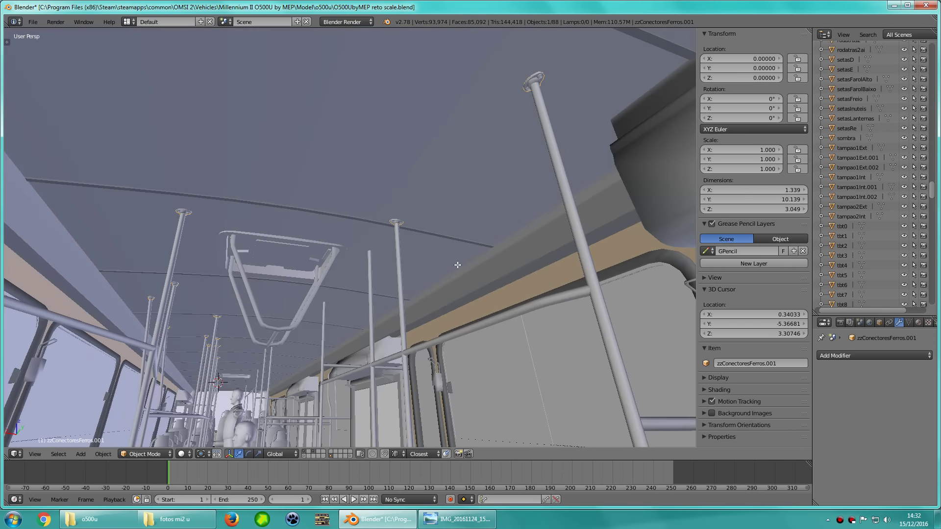
# View the flange from top in wireframe, centred above the pole below it
pyautogui.press('Tab')
pyautogui.press('z')
pyautogui.press('KP_7')
pyautogui.scroll(2, 450, 258)
pyautogui.press('KP_Decimal')
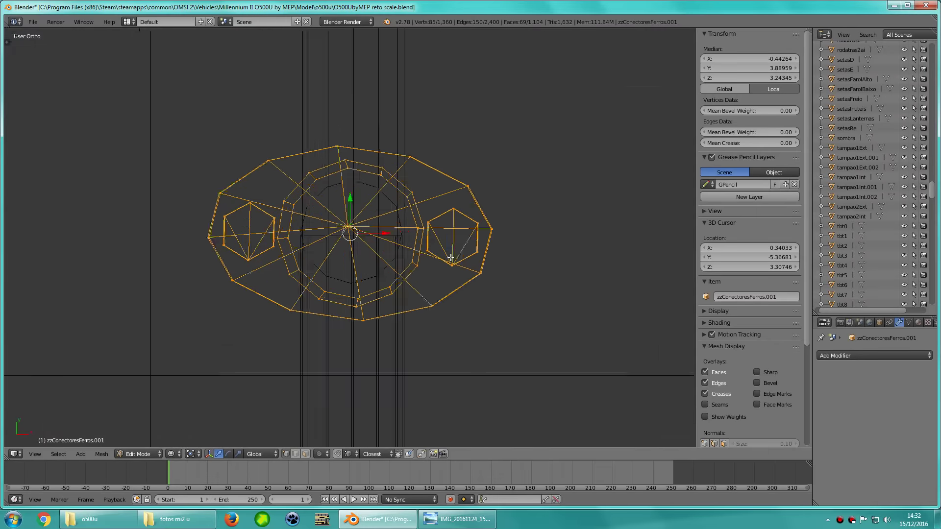
pyautogui.scroll(-2, 431, 289)
pyautogui.scroll(-2, 369, 292)
pyautogui.moveTo(370, 292)
pyautogui.keyDown('shift'); pyautogui.mouseDown(button='middle')
pyautogui.moveTo(356, 274)
pyautogui.moveTo(378, 201)
pyautogui.mouseUp(button='middle'); pyautogui.keyUp('shift')
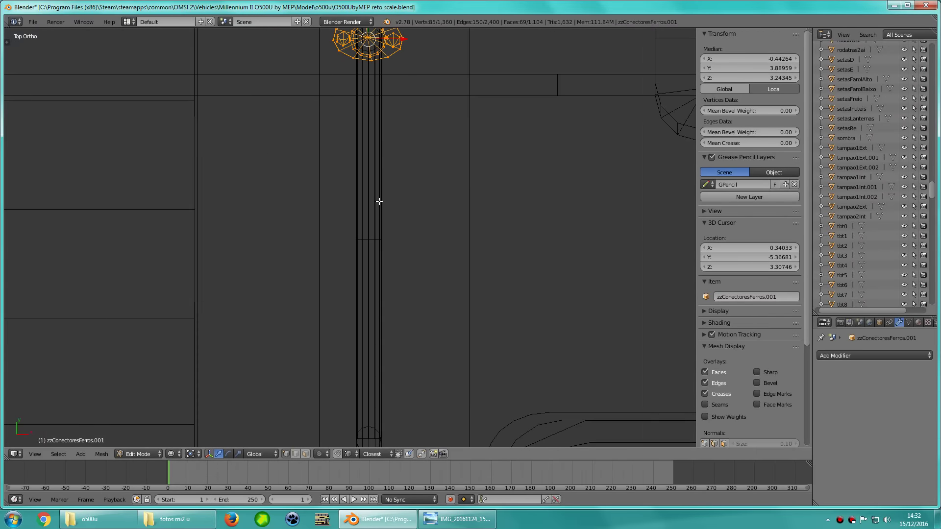
pyautogui.scroll(-1, 377, 221)
pyautogui.scroll(-1, 375, 294)
pyautogui.press('KP_Decimal')
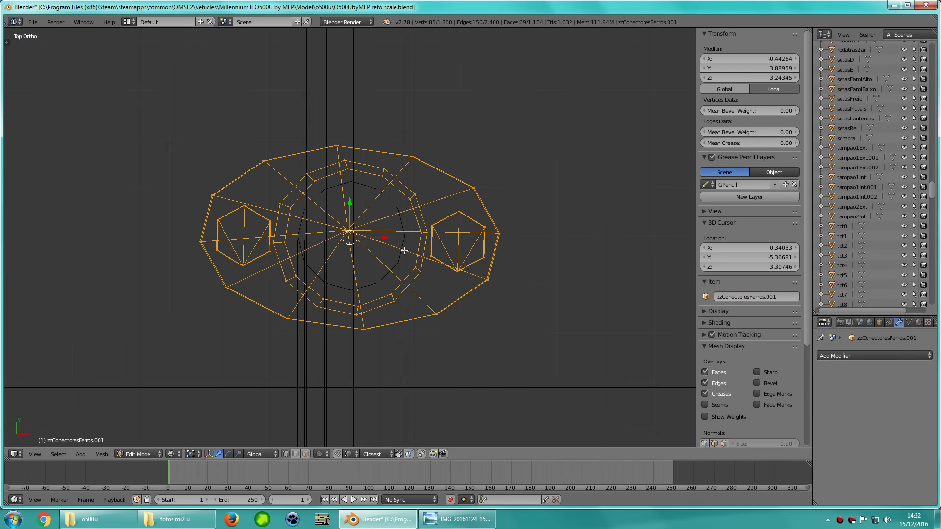
# Rotate the flange copy around the vertical Z axis and centre it in view
pyautogui.press('z')
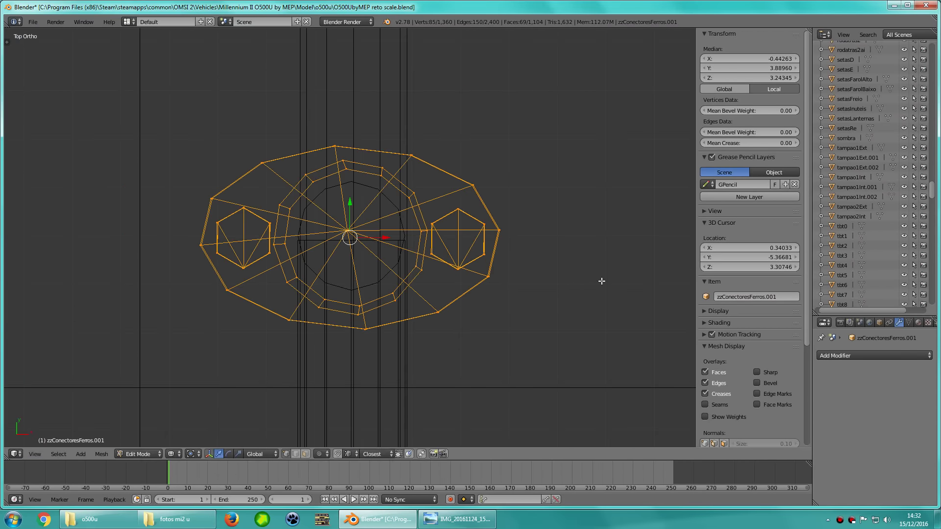
pyautogui.scroll(-5, 495, 346)
pyautogui.scroll(-4, 443, 309)
pyautogui.keyDown('shift'); pyautogui.scroll(-3, 435, 363); pyautogui.keyUp('shift')
pyautogui.keyDown('shift'); pyautogui.scroll(-3, 431, 191); pyautogui.keyUp('shift')
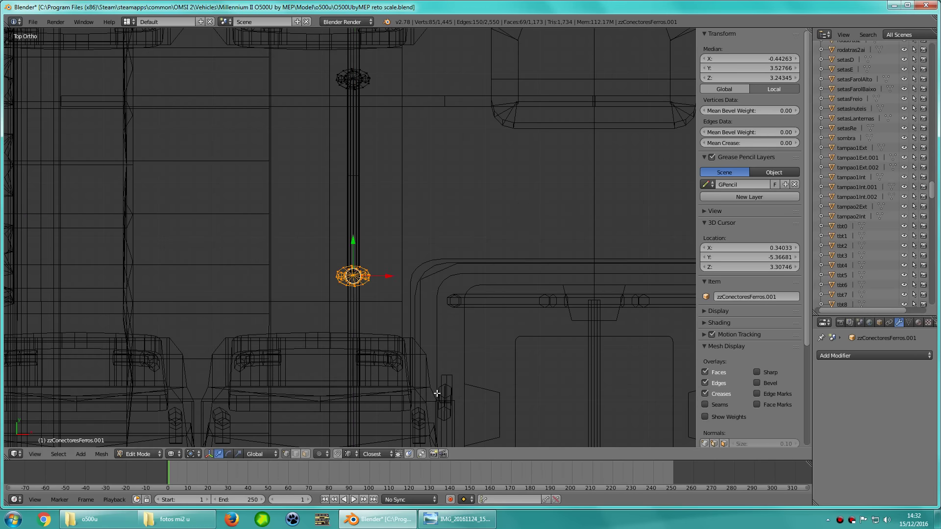
pyautogui.press('KP_Decimal')
# Slide the flange copy along Y onto the neighbouring pole's top
pyautogui.press('g')
pyautogui.press('y')
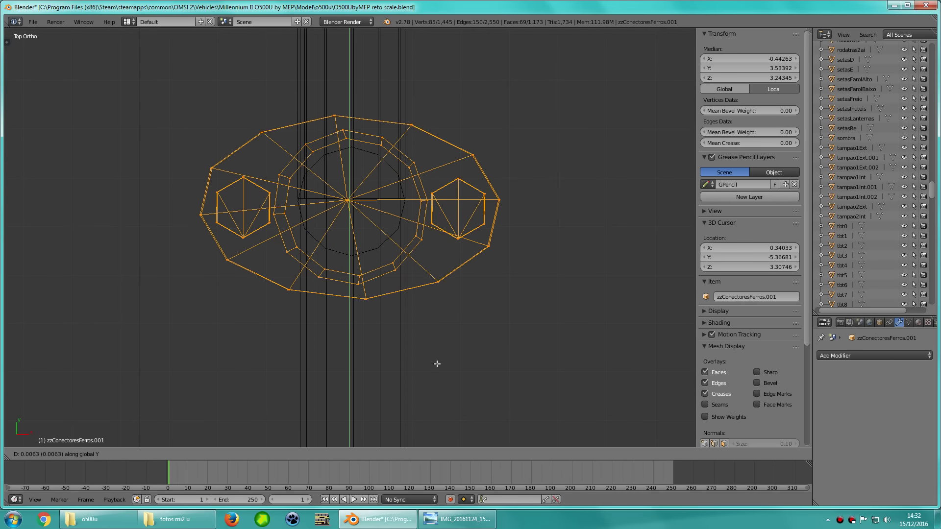
pyautogui.click(438, 359)
pyautogui.moveTo(438, 359); pyautogui.dragTo(374, 311, button='middle')
pyautogui.scroll(-5, 412, 140)
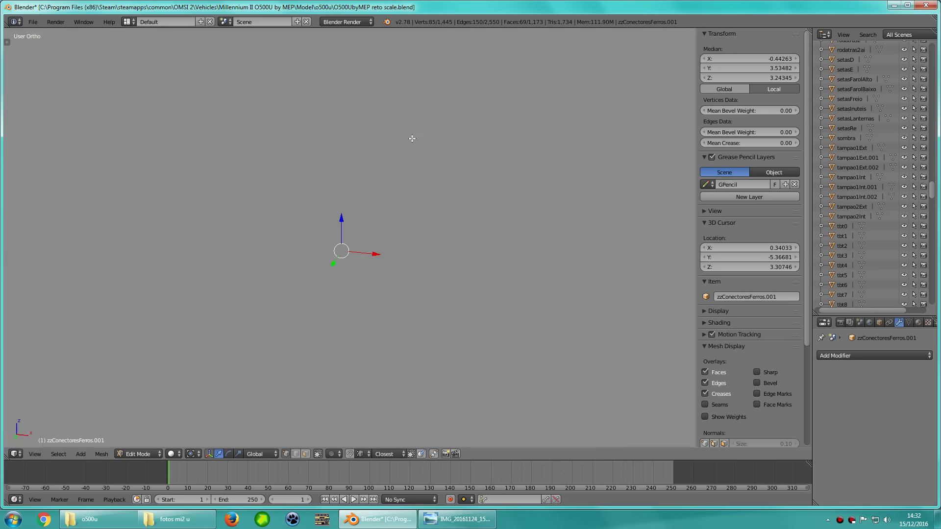
pyautogui.scroll(5, 526, 123)
pyautogui.moveTo(526, 123); pyautogui.dragTo(204, 194, button='middle')
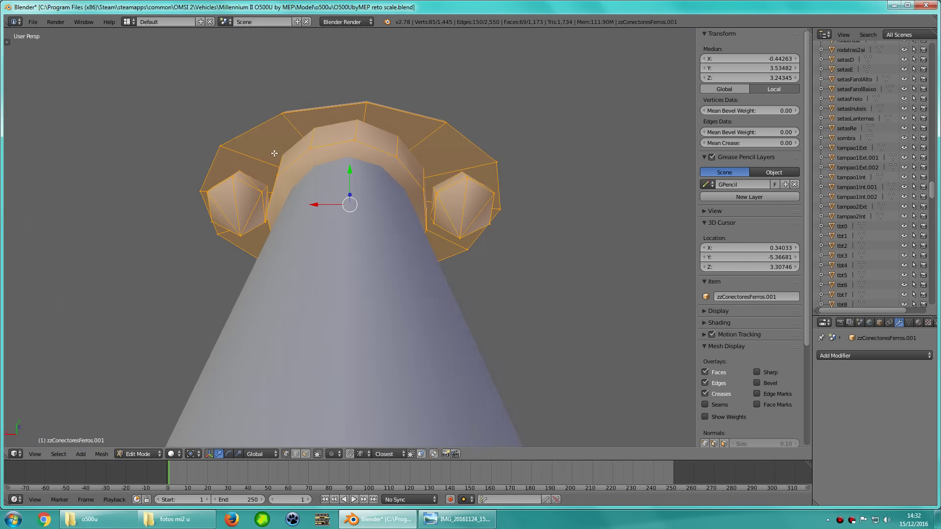
pyautogui.scroll(-3, 203, 194)
pyautogui.scroll(-3, 203, 193)
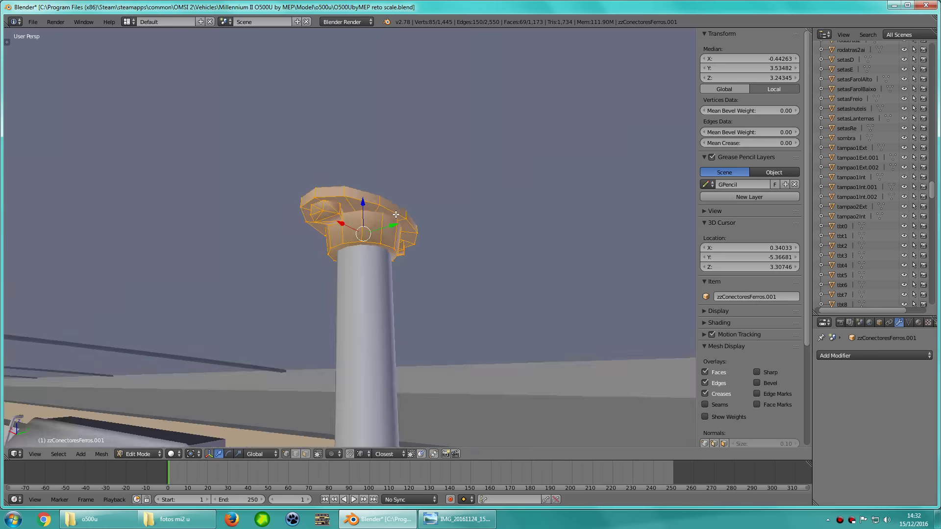
pyautogui.scroll(-3, 204, 194)
pyautogui.moveTo(203, 194)
pyautogui.mouseDown(button='middle')
pyautogui.moveTo(374, 233)
pyautogui.moveTo(448, 210)
pyautogui.moveTo(530, 208)
pyautogui.mouseUp(button='middle')
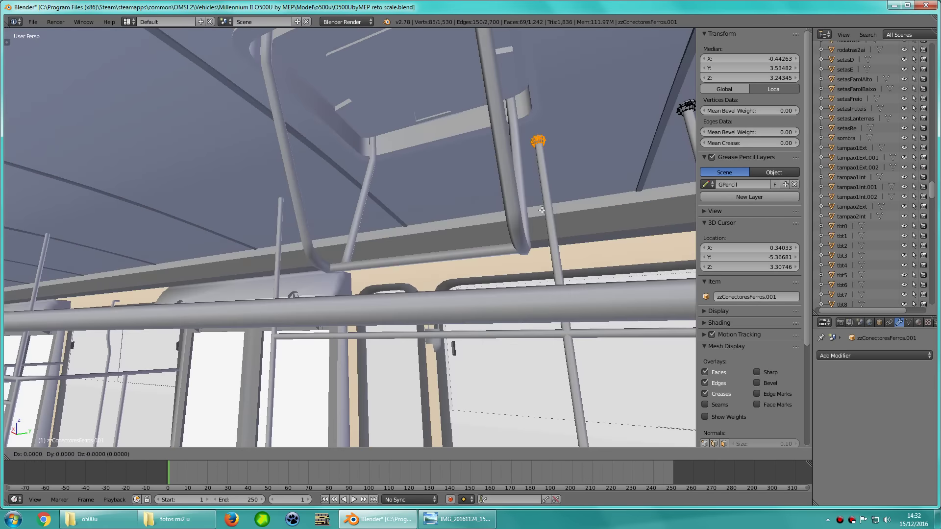
# Drop the flange copy along Y and nudge it slightly toward its pole
pyautogui.click(269, 198)
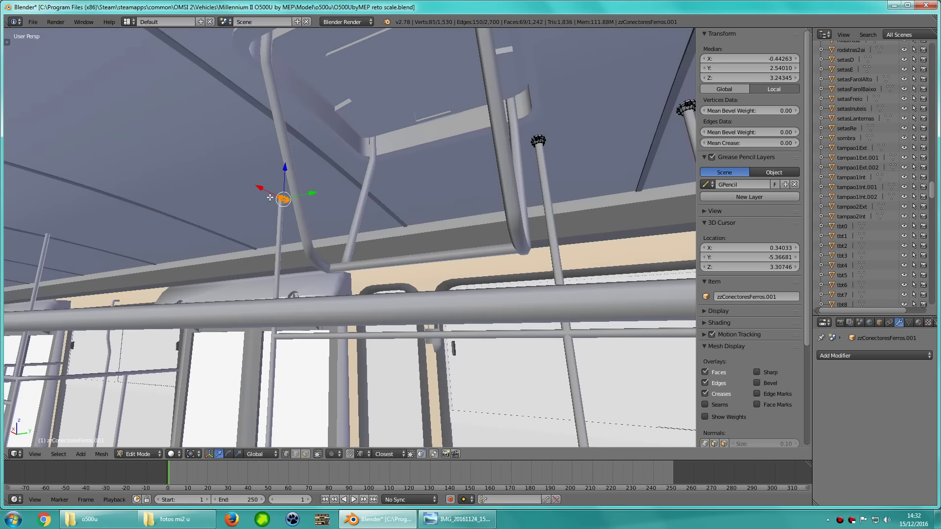
pyautogui.press('KP_Decimal')
pyautogui.moveTo(270, 198)
pyautogui.mouseDown(button='middle')
pyautogui.moveTo(348, 145)
pyautogui.moveTo(409, 208)
pyautogui.mouseUp(button='middle')
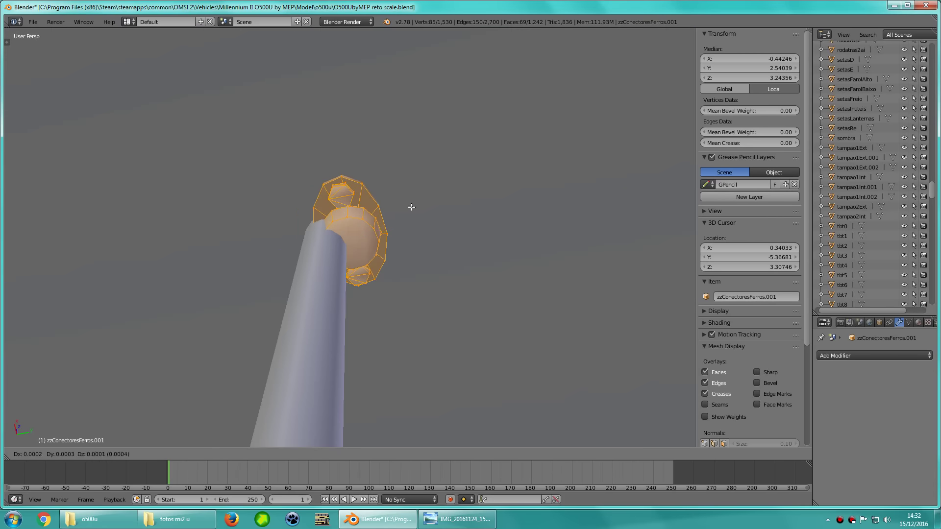
pyautogui.click(389, 211)
pyautogui.press('KP_Decimal')
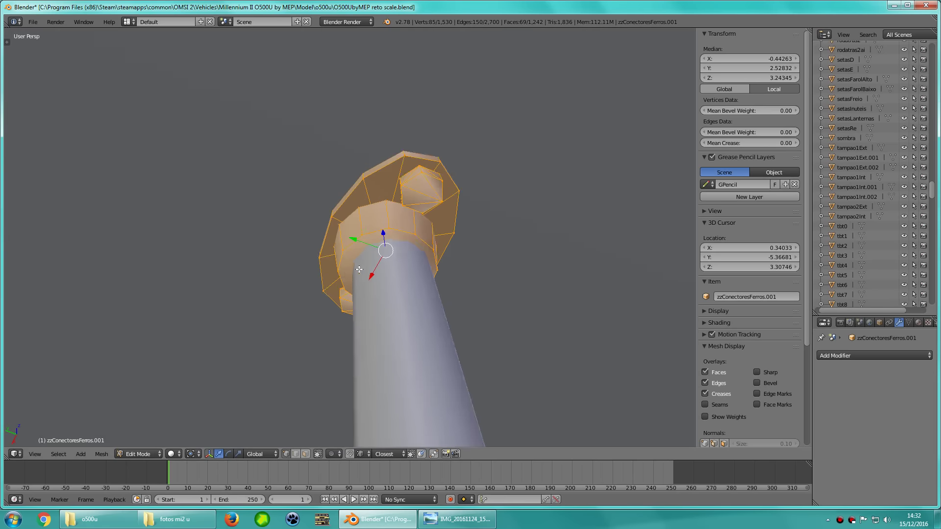
pyautogui.moveTo(388, 211); pyautogui.dragTo(448, 229, button='middle')
# Try a further Y move of the flange, cancel it, and inspect it from other angles
pyautogui.press('g')
pyautogui.press('y')
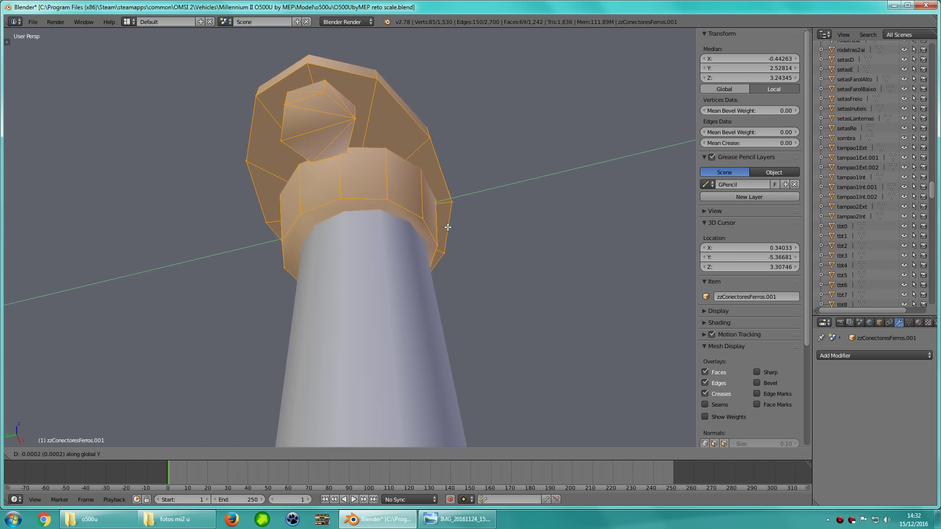
pyautogui.rightClick(449, 225)
pyautogui.scroll(-3, 497, 193)
pyautogui.moveTo(497, 194)
pyautogui.mouseDown(button='middle')
pyautogui.moveTo(500, 163)
pyautogui.moveTo(546, 181)
pyautogui.moveTo(553, 225)
pyautogui.mouseUp(button='middle')
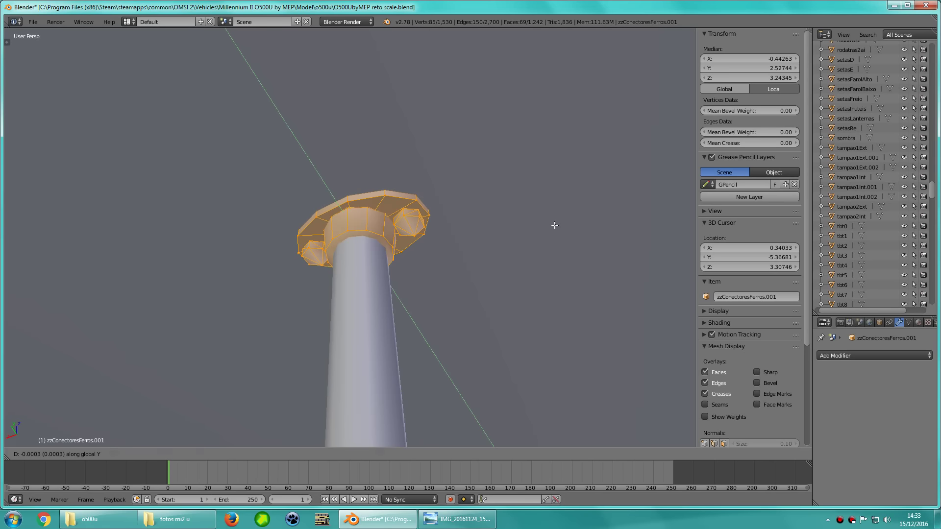
pyautogui.rightClick(554, 225)
pyautogui.scroll(-3, 553, 224)
pyautogui.moveTo(552, 225)
pyautogui.mouseDown(button='middle')
pyautogui.moveTo(527, 263)
pyautogui.moveTo(567, 280)
pyautogui.mouseUp(button='middle')
pyautogui.scroll(-2, 527, 263)
# Switch to a top wireframe view and pan across the bus interior to the flange
pyautogui.press('KP_7')
pyautogui.press('z')
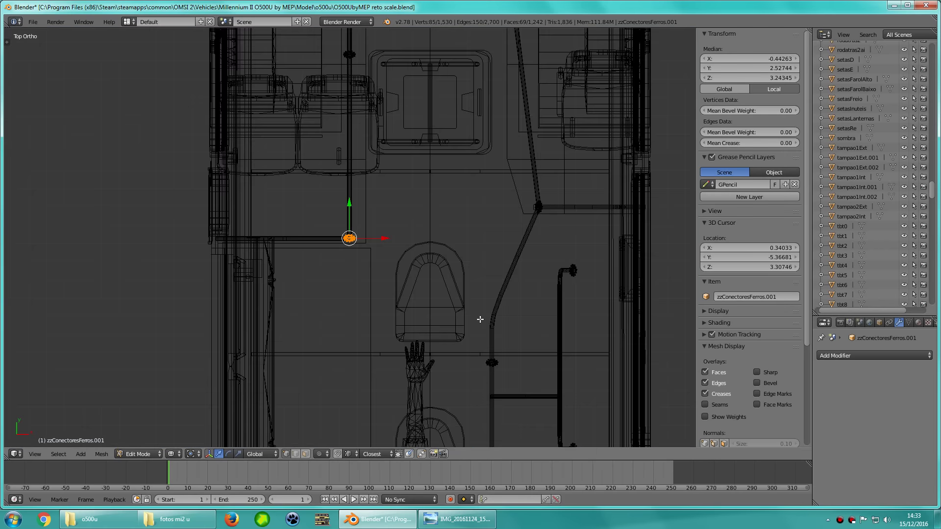
pyautogui.scroll(-2, 479, 319)
pyautogui.keyDown('shift'); pyautogui.moveTo(431, 316); pyautogui.dragTo(407, 256, button='middle'); pyautogui.keyUp('shift')
pyautogui.scroll(4, 407, 256)
pyautogui.keyDown('shift'); pyautogui.moveTo(330, 252); pyautogui.dragTo(355, 145, button='middle'); pyautogui.keyUp('shift')
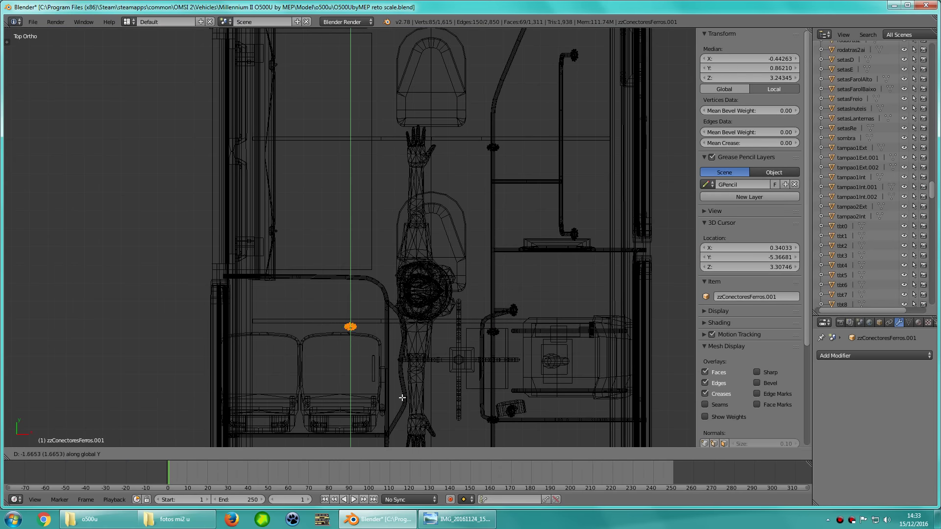
pyautogui.keyDown('shift'); pyautogui.moveTo(452, 373); pyautogui.dragTo(441, 273, button='middle'); pyautogui.keyUp('shift')
pyautogui.scroll(1, 430, 220)
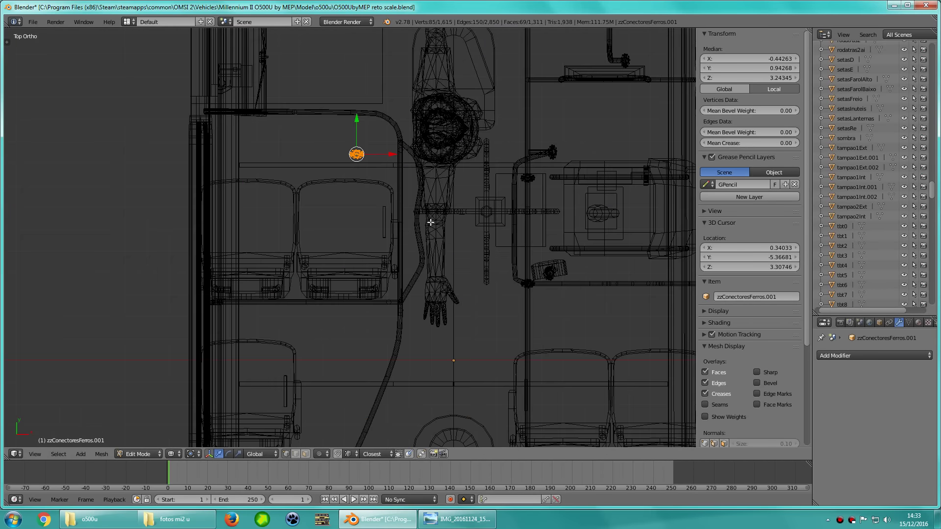
pyautogui.scroll(2, 393, 280)
pyautogui.scroll(2, 390, 281)
# Move the flange onto the pole and check its fit from a low perspective angle
pyautogui.press('g')
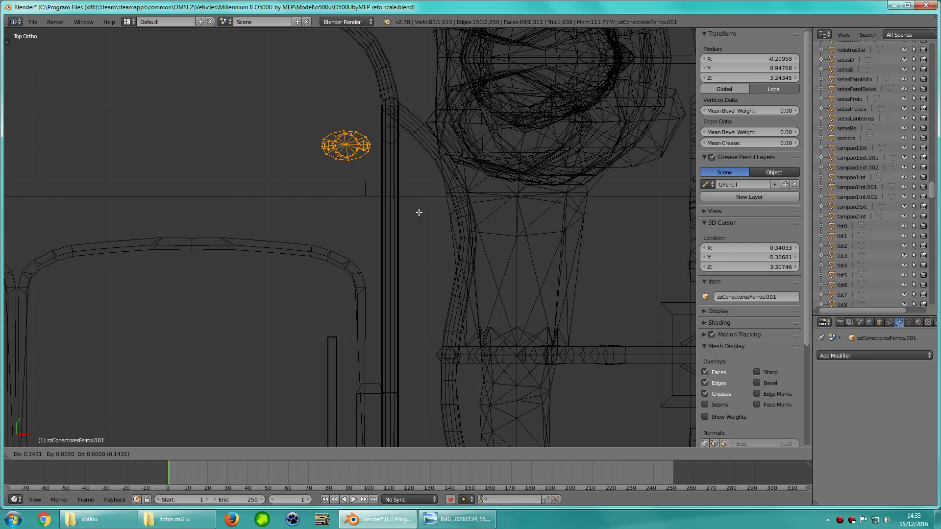
pyautogui.click(449, 201)
pyautogui.press('KP_Decimal')
pyautogui.press('g')
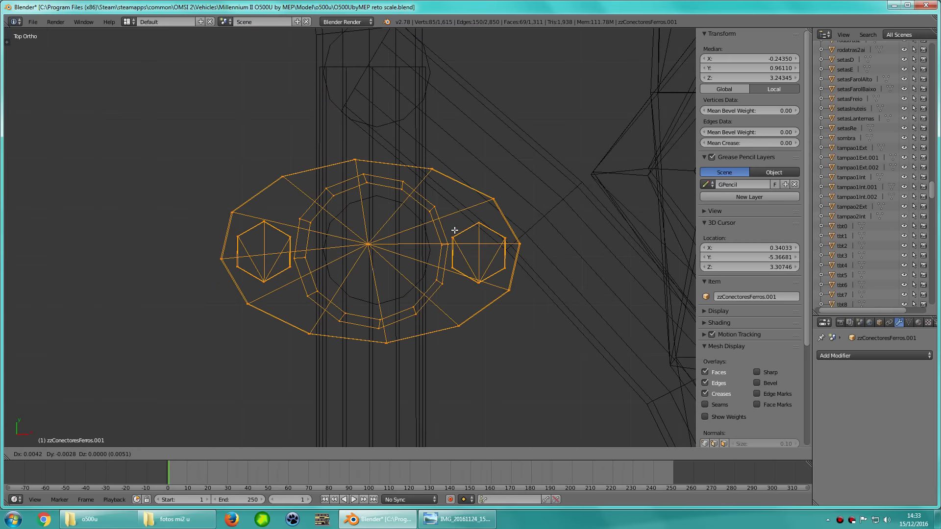
pyautogui.press('KP_5')
pyautogui.press('z')
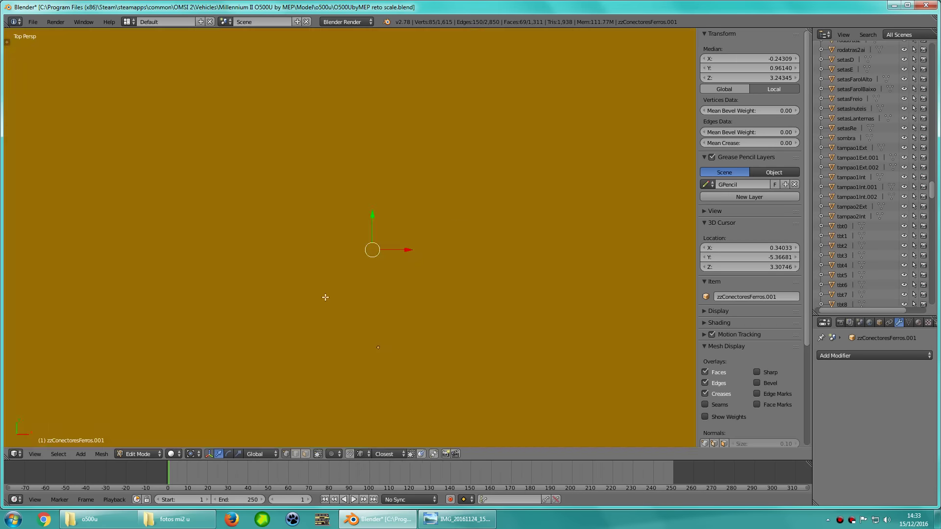
pyautogui.moveTo(325, 297)
pyautogui.mouseDown(button='middle')
pyautogui.moveTo(421, 203)
pyautogui.moveTo(487, 230)
pyautogui.moveTo(490, 208)
pyautogui.mouseUp(button='middle')
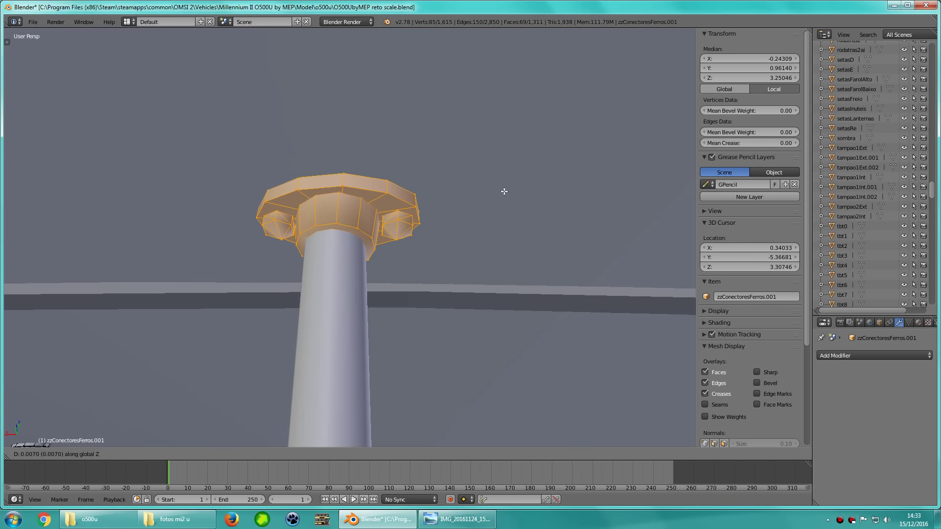
pyautogui.moveTo(493, 210)
pyautogui.mouseDown(button='middle')
pyautogui.moveTo(475, 246)
pyautogui.moveTo(389, 189)
pyautogui.moveTo(276, 217)
pyautogui.moveTo(411, 243)
pyautogui.mouseUp(button='middle')
pyautogui.rightClick(487, 241)
# Re-check the bus interior in orthographic wireframe and perspective views
pyautogui.scroll(-5, 427, 271)
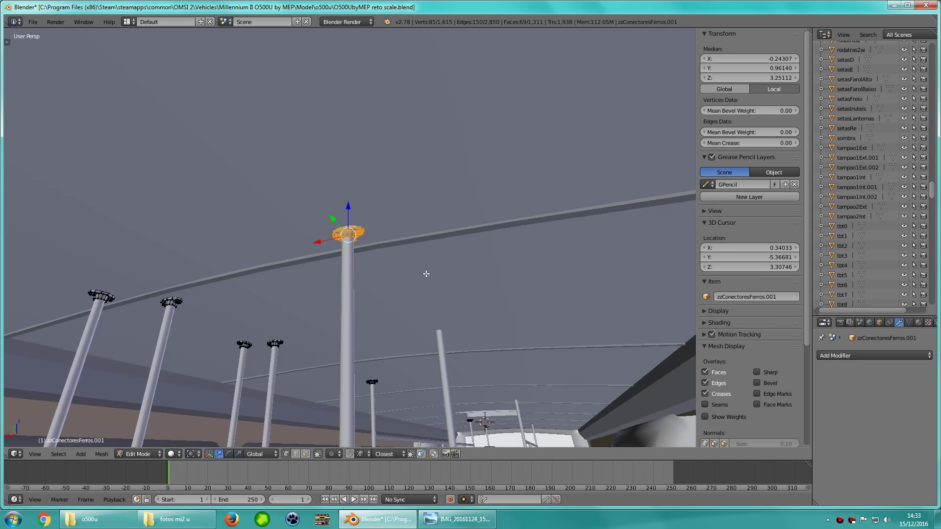
pyautogui.scroll(-5, 426, 271)
pyautogui.press('KP_5')
pyautogui.press('z')
pyautogui.scroll(-4, 451, 328)
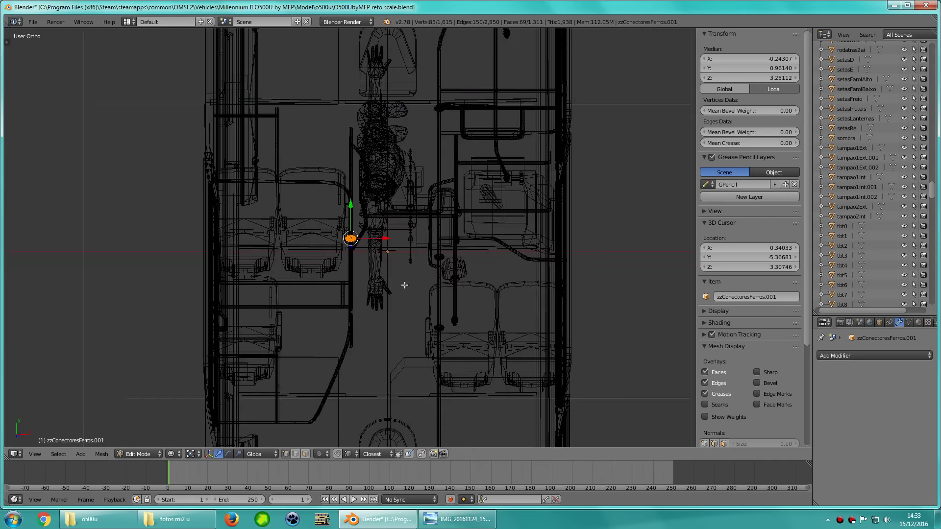
pyautogui.moveTo(403, 284)
pyautogui.keyDown('shift'); pyautogui.mouseDown(button='middle')
pyautogui.moveTo(404, 301)
pyautogui.moveTo(372, 248)
pyautogui.mouseUp(button='middle'); pyautogui.keyUp('shift')
pyautogui.scroll(3, 399, 242)
pyautogui.scroll(2, 399, 242)
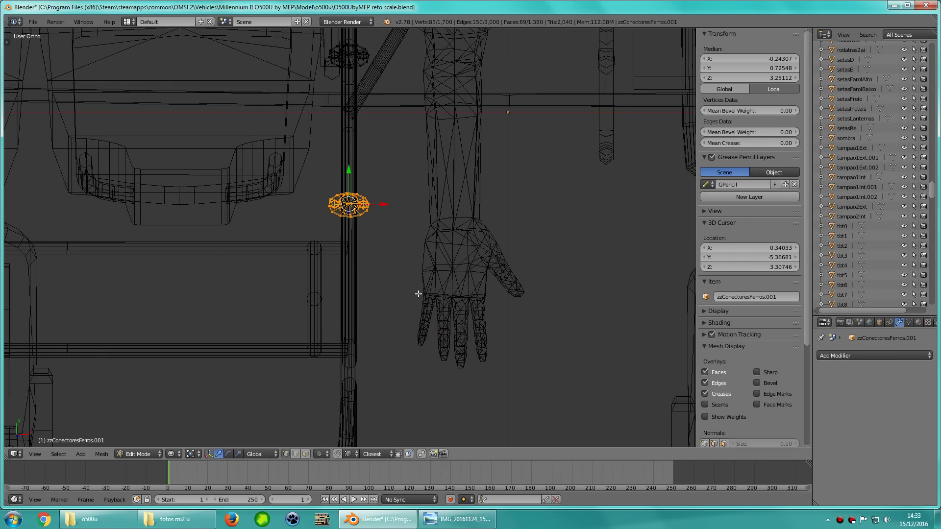
pyautogui.moveTo(418, 294); pyautogui.dragTo(471, 282, button='middle')
pyautogui.press('z')
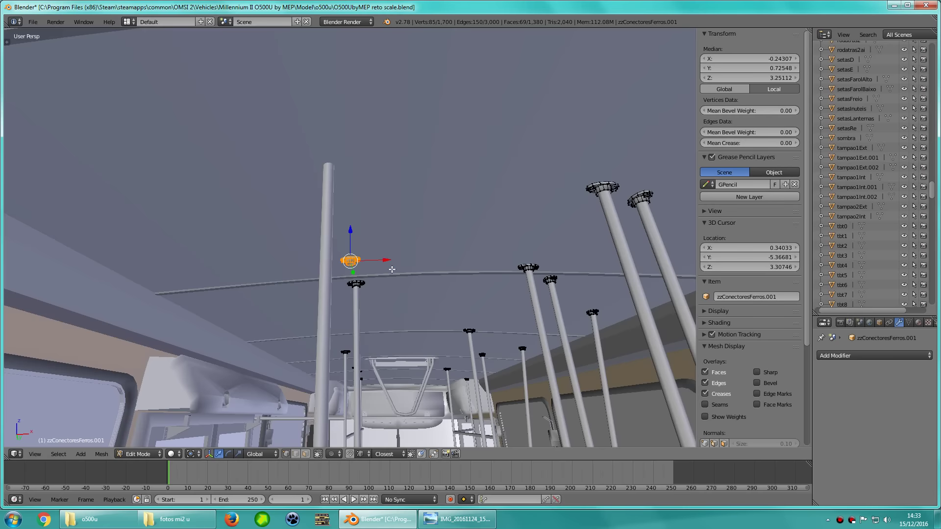
pyautogui.scroll(5, 495, 276)
pyautogui.press('z')
# Shift the flange copy along Y in two moves to line it up with the next pole
pyautogui.press('g')
pyautogui.press('y')
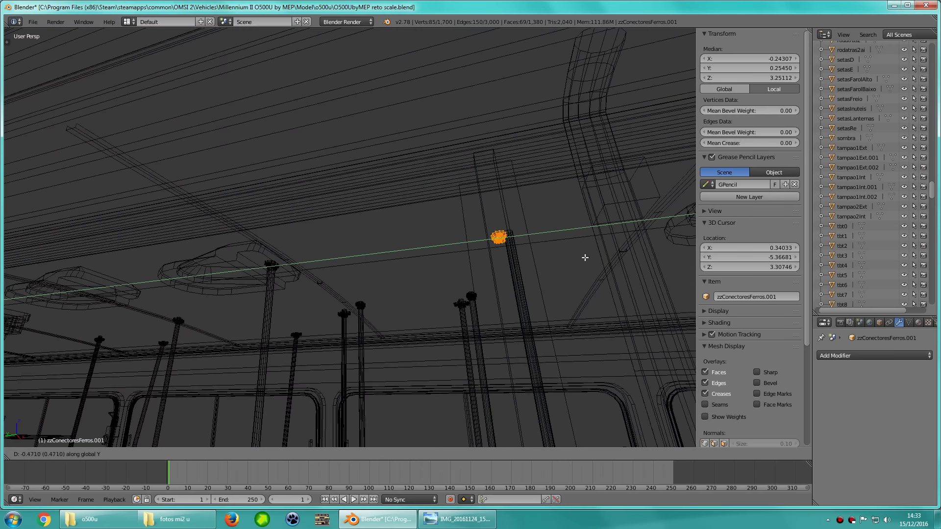
pyautogui.click(578, 252)
pyautogui.press('KP_Decimal')
pyautogui.press('KP_7')
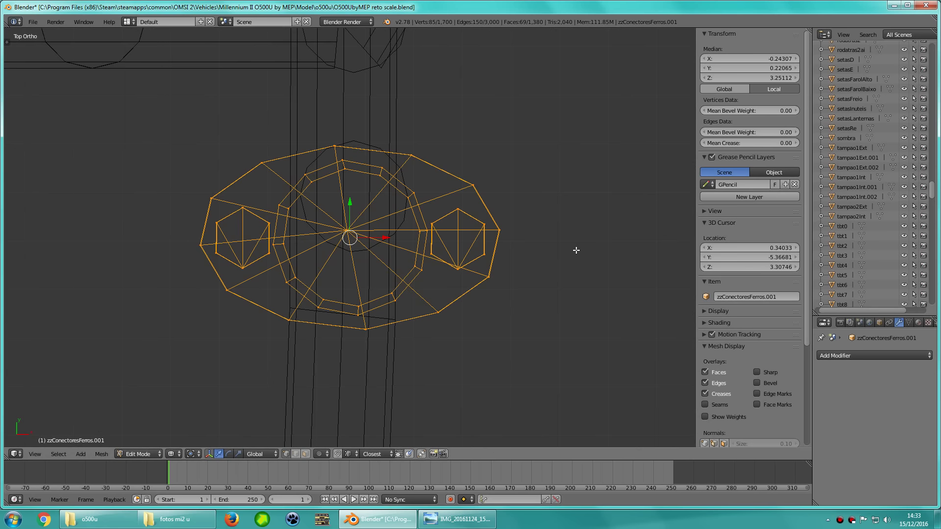
pyautogui.press('g')
pyautogui.press('y')
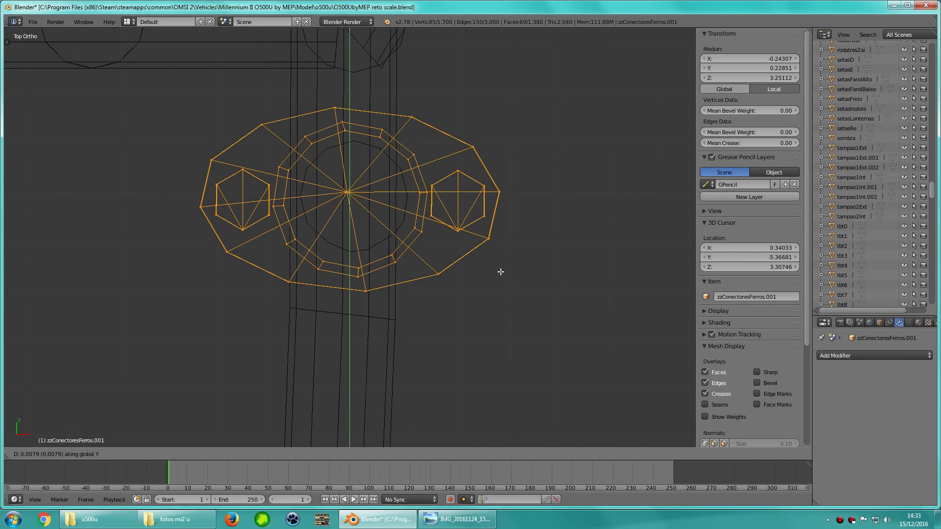
pyautogui.click(501, 272)
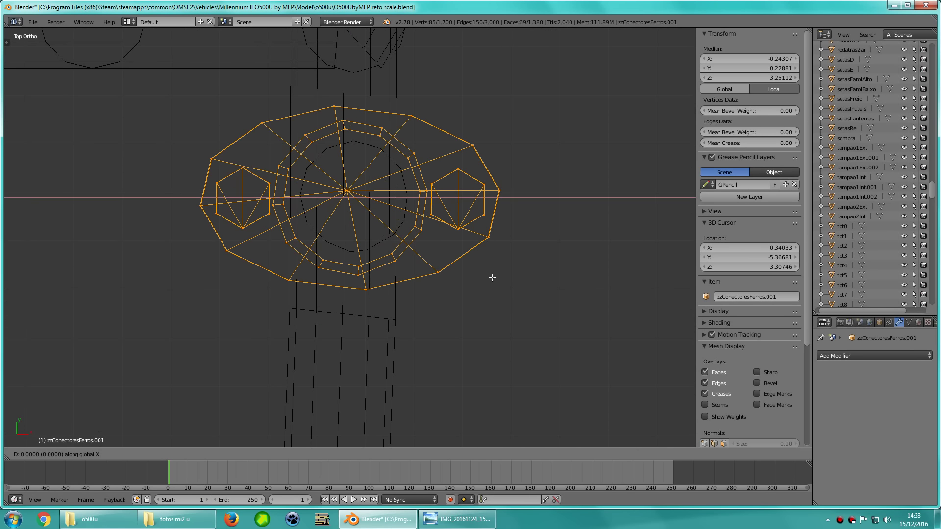
pyautogui.click(493, 277)
# Inspect the repositioned flange from below in a solid perspective view
pyautogui.press('z')
pyautogui.moveTo(492, 277); pyautogui.dragTo(495, 191, button='middle')
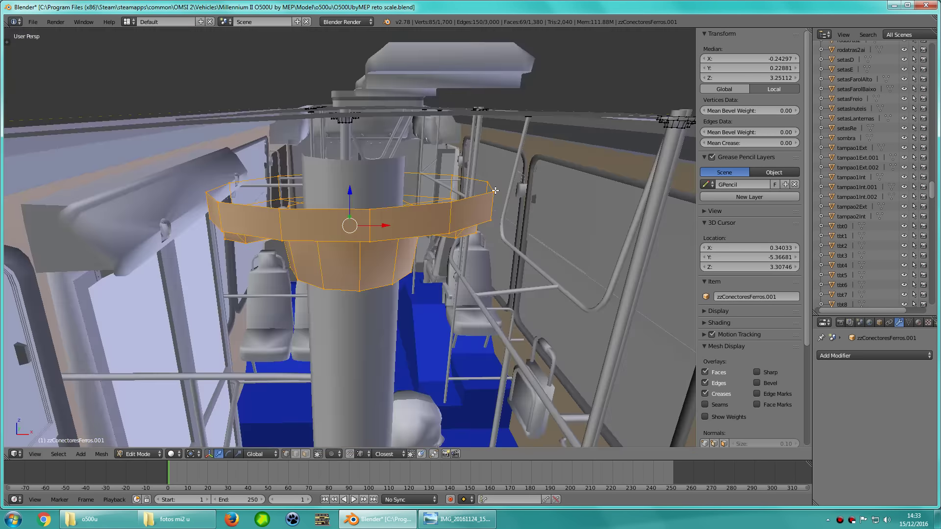
pyautogui.press('KP_Decimal')
pyautogui.scroll(-2, 399, 210)
pyautogui.moveTo(398, 209)
pyautogui.mouseDown(button='middle')
pyautogui.moveTo(393, 172)
pyautogui.moveTo(366, 214)
pyautogui.moveTo(482, 232)
pyautogui.mouseUp(button='middle')
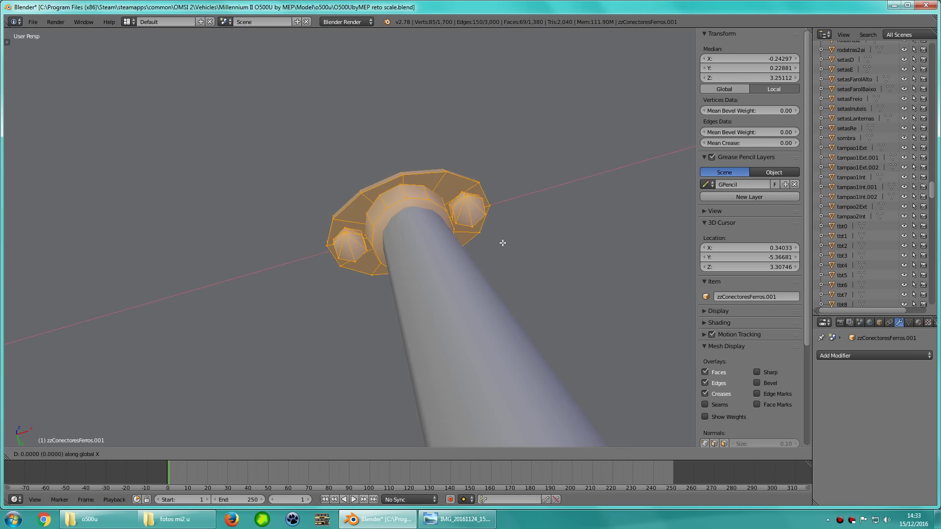
# Orbit around the poles in Object Mode, then re-enter Edit Mode on the flange
pyautogui.press('Tab')
pyautogui.scroll(-5, 433, 278)
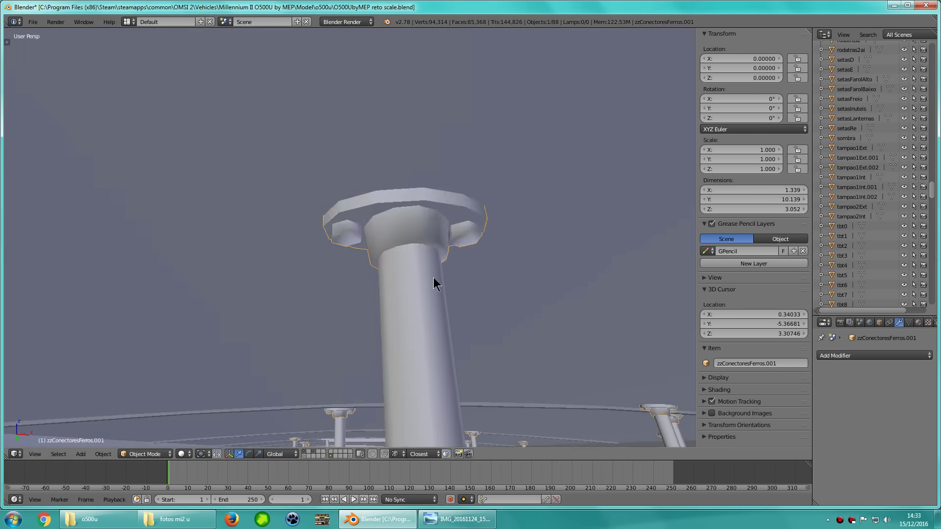
pyautogui.moveTo(524, 279)
pyautogui.mouseDown(button='middle')
pyautogui.moveTo(399, 316)
pyautogui.moveTo(376, 256)
pyautogui.mouseUp(button='middle')
pyautogui.press('Tab')
pyautogui.press('KP_Decimal')
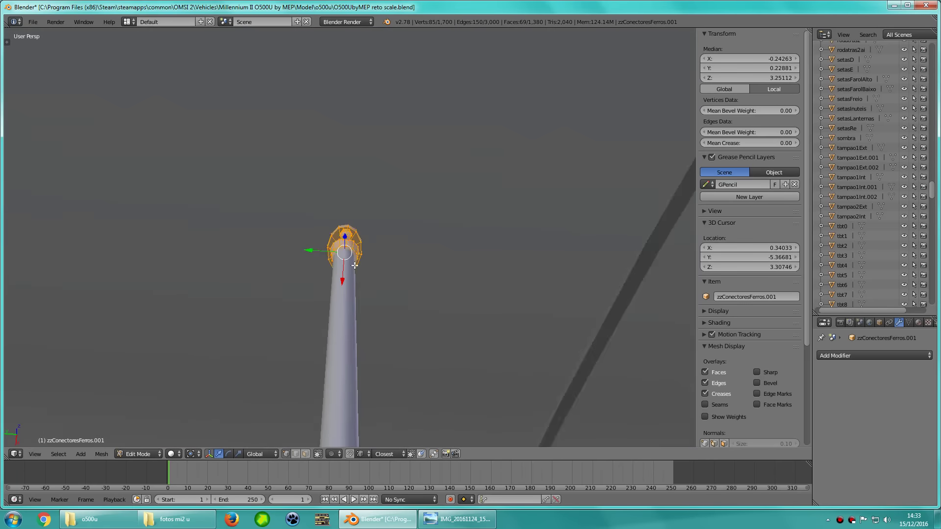
pyautogui.scroll(3, 428, 299)
pyautogui.moveTo(428, 299); pyautogui.dragTo(382, 300, button='middle')
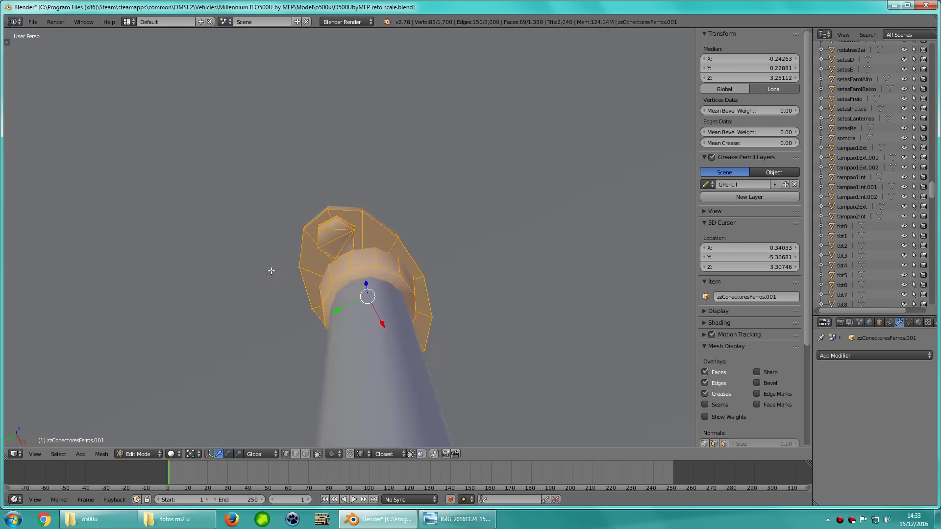
# Return to a top orthographic wireframe view of the flange among the poles
pyautogui.scroll(-4, 387, 309)
pyautogui.scroll(-3, 393, 314)
pyautogui.scroll(6, 392, 312)
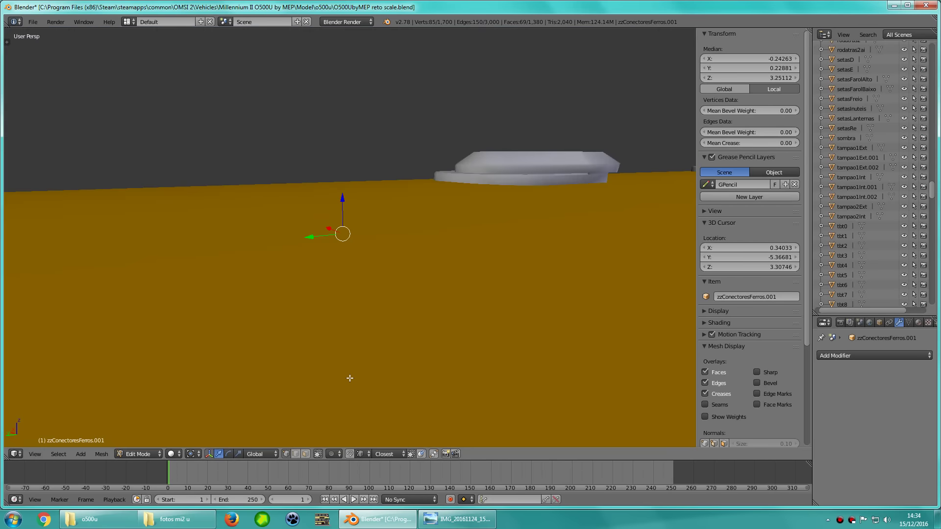
pyautogui.press('z')
pyautogui.moveTo(393, 311)
pyautogui.mouseDown(button='middle')
pyautogui.moveTo(448, 303)
pyautogui.moveTo(275, 288)
pyautogui.moveTo(441, 309)
pyautogui.moveTo(368, 256)
pyautogui.moveTo(363, 214)
pyautogui.mouseUp(button='middle')
pyautogui.press('KP_7')
pyautogui.scroll(2, 441, 309)
pyautogui.scroll(1, 365, 235)
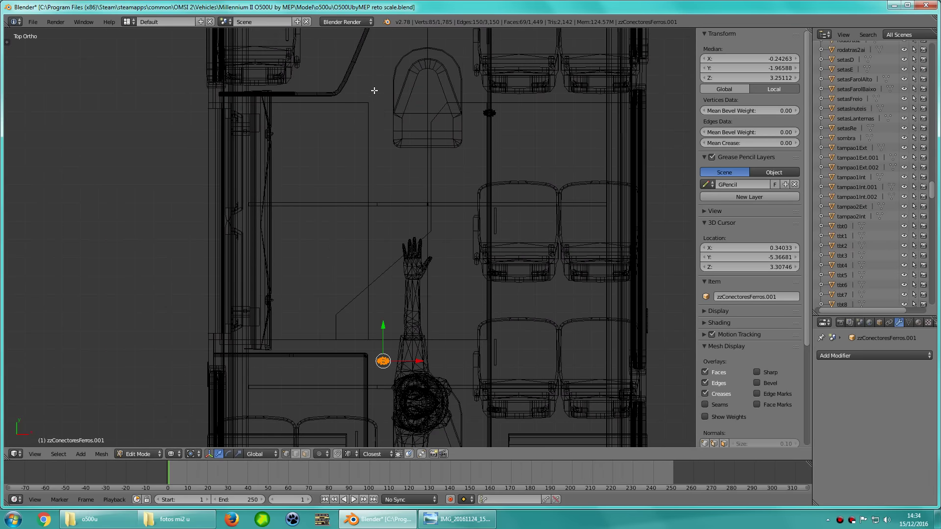
# Frame the newest flange copy and reposition it, checking it in solid perspective
pyautogui.press('KP_Decimal')
pyautogui.scroll(-3, 332, 160)
pyautogui.keyDown('shift'); pyautogui.moveTo(333, 159); pyautogui.dragTo(410, 220, button='middle'); pyautogui.keyUp('shift')
pyautogui.scroll(2, 409, 220)
pyautogui.press('g')
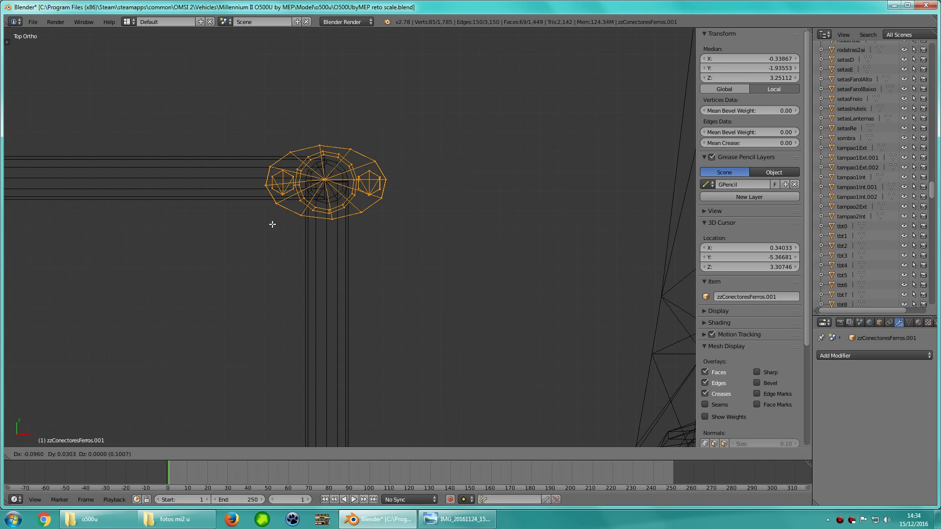
pyautogui.scroll(-3, 272, 224)
pyautogui.press('z')
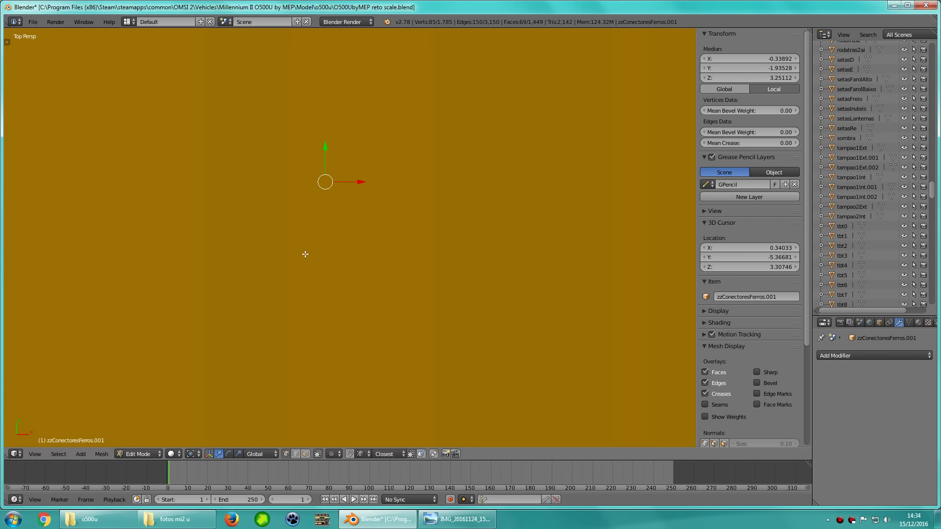
pyautogui.moveTo(307, 254)
pyautogui.mouseDown(button='middle')
pyautogui.moveTo(383, 86)
pyautogui.moveTo(351, 184)
pyautogui.moveTo(412, 172)
pyautogui.moveTo(309, 151)
pyautogui.moveTo(457, 194)
pyautogui.moveTo(427, 235)
pyautogui.mouseUp(button='middle')
pyautogui.scroll(3, 426, 235)
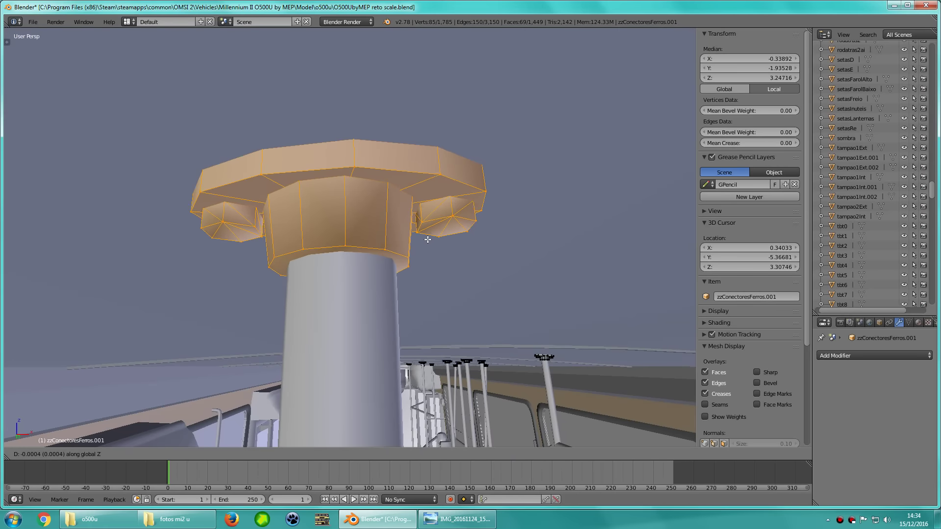
# Lower the flange along Z onto its pole top, then save over the blend file
pyautogui.press('g')
pyautogui.press('z')
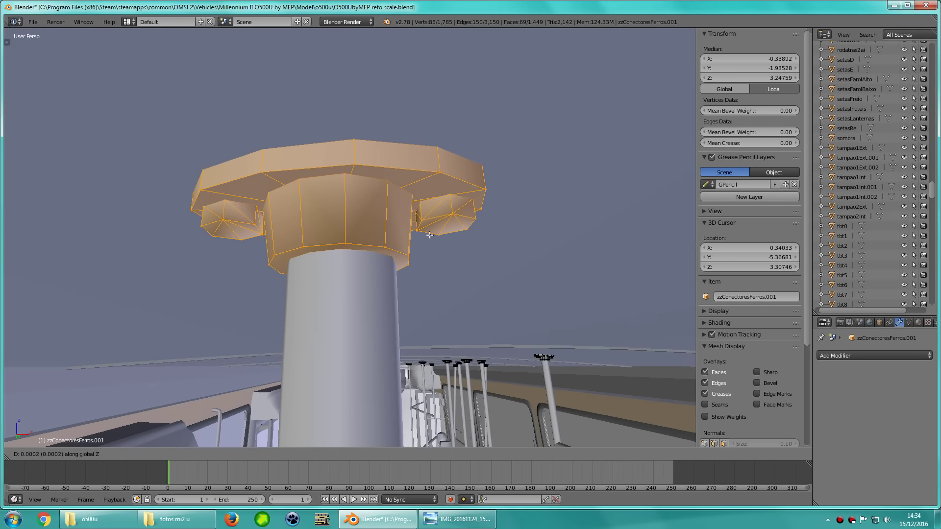
pyautogui.moveTo(429, 234)
pyautogui.mouseDown(button='middle')
pyautogui.moveTo(273, 227)
pyautogui.moveTo(358, 216)
pyautogui.mouseUp(button='middle')
pyautogui.hotkey('ctrl', 's')
pyautogui.click(272, 227)
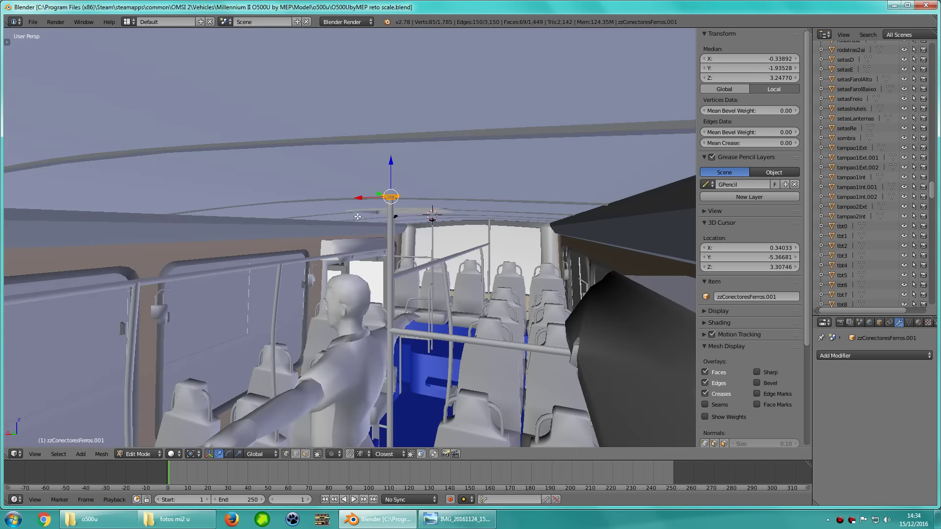
# Place a new flange copy further along the bus in top wireframe view
pyautogui.press('z')
pyautogui.press('KP_7')
pyautogui.scroll(-2, 380, 189)
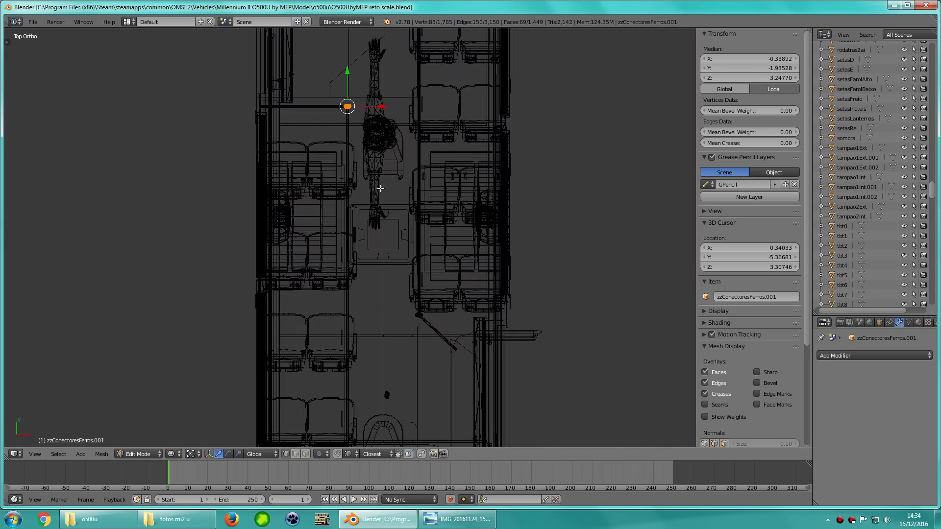
pyautogui.click(402, 433)
pyautogui.press('KP_Decimal')
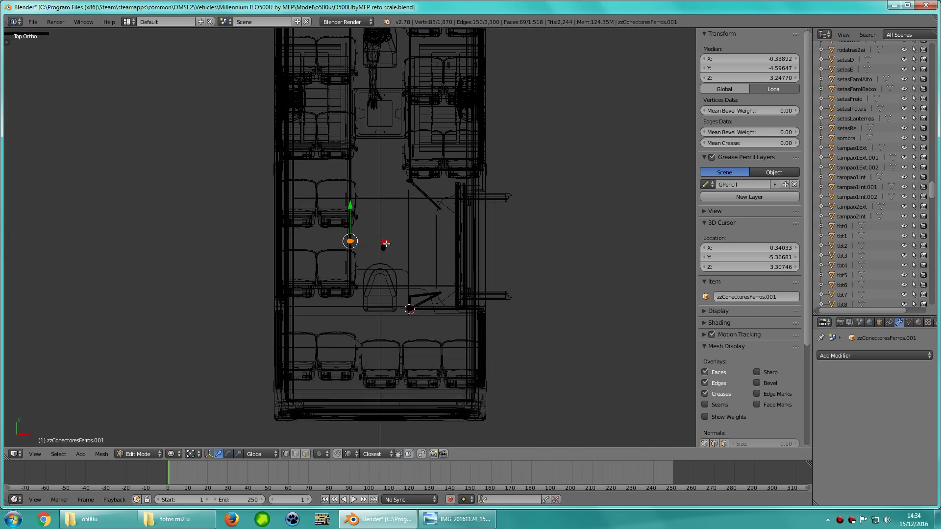
pyautogui.scroll(3, 368, 279)
pyautogui.keyDown('shift'); pyautogui.moveTo(368, 280); pyautogui.dragTo(381, 192, button='middle'); pyautogui.keyUp('shift')
pyautogui.scroll(5, 381, 193)
# Move the flange along Y to line it up with the next pole
pyautogui.press('g')
pyautogui.press('y')
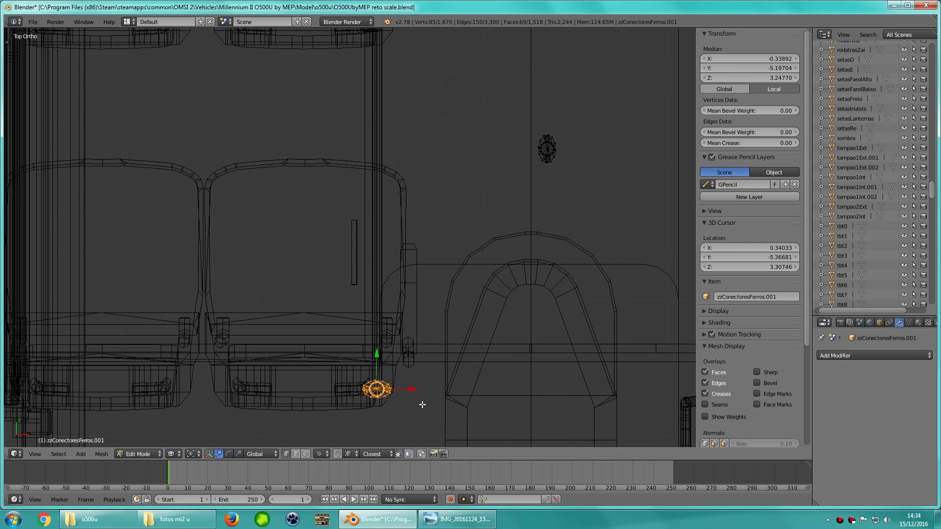
pyautogui.press('KP_Decimal')
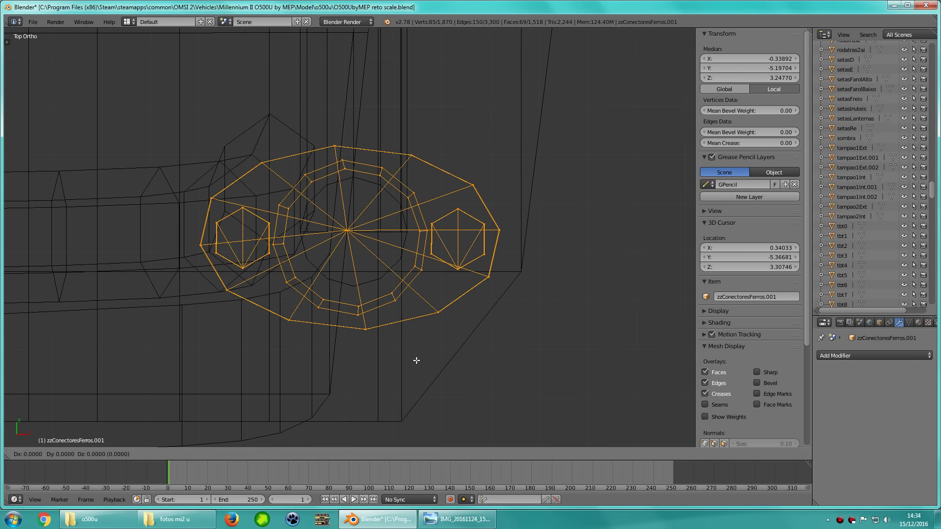
pyautogui.click(420, 353)
pyautogui.moveTo(420, 353); pyautogui.dragTo(419, 355, button='middle')
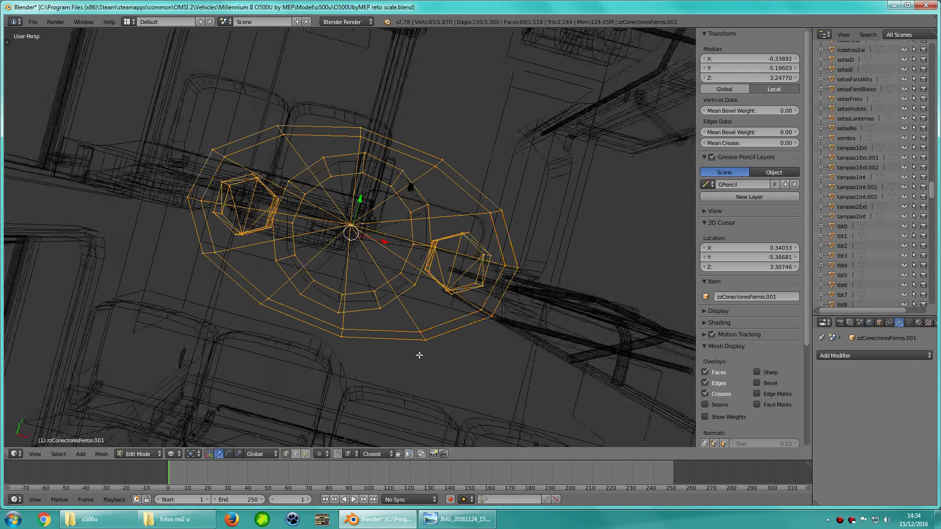
# Nudge the flange onto its pole in solid perspective view, then exit to Object Mode
pyautogui.press('z')
pyautogui.scroll(-5, 448, 262)
pyautogui.moveTo(448, 263)
pyautogui.mouseDown(button='middle')
pyautogui.moveTo(475, 246)
pyautogui.moveTo(440, 267)
pyautogui.moveTo(273, 210)
pyautogui.moveTo(381, 223)
pyautogui.moveTo(441, 263)
pyautogui.mouseUp(button='middle')
pyautogui.click(440, 263)
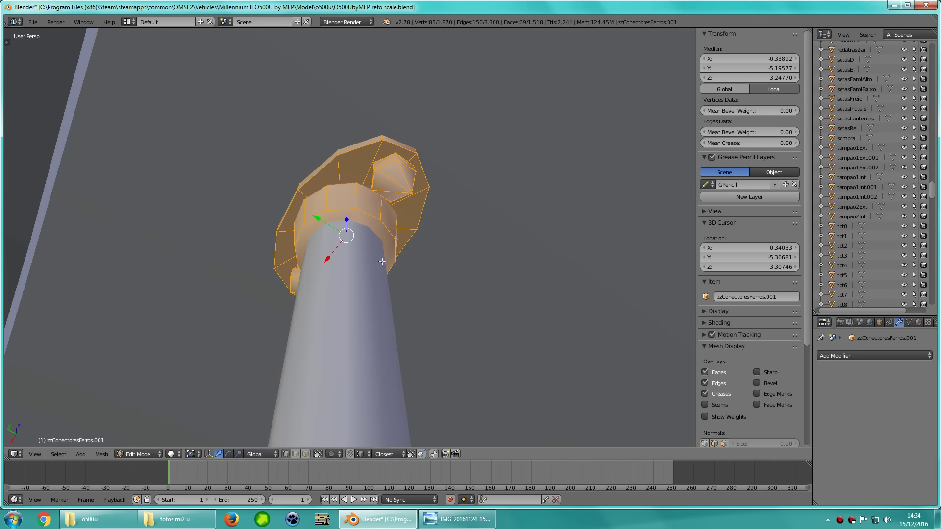
pyautogui.moveTo(382, 262)
pyautogui.mouseDown(button='middle')
pyautogui.moveTo(348, 287)
pyautogui.moveTo(384, 287)
pyautogui.moveTo(427, 313)
pyautogui.moveTo(375, 277)
pyautogui.moveTo(390, 286)
pyautogui.moveTo(393, 237)
pyautogui.moveTo(395, 249)
pyautogui.mouseUp(button='middle')
pyautogui.press('Tab')
pyautogui.scroll(-3, 348, 287)
pyautogui.hotkey('ctrl', 's')
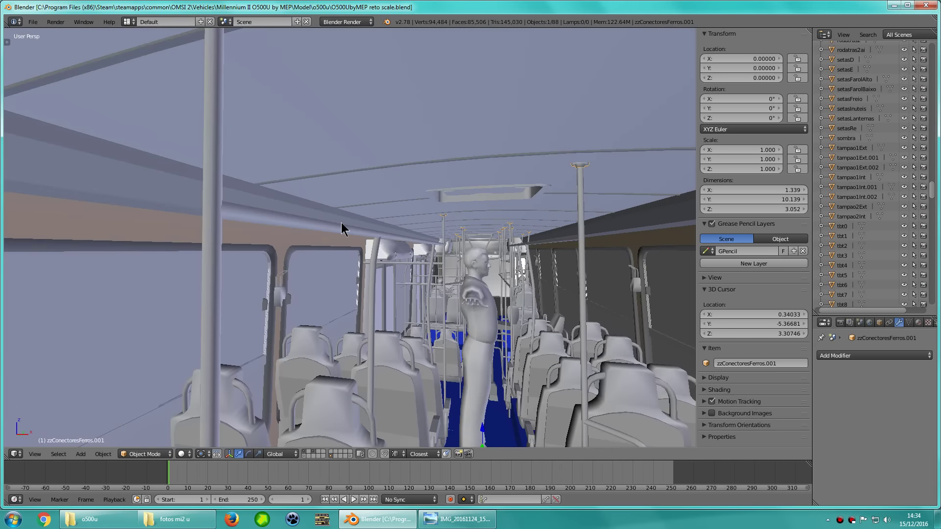
pyautogui.scroll(2, 341, 222)
pyautogui.moveTo(341, 222)
pyautogui.mouseDown(button='middle')
pyautogui.moveTo(398, 236)
pyautogui.moveTo(449, 218)
pyautogui.moveTo(443, 367)
pyautogui.mouseUp(button='middle')
pyautogui.hotkey('alt', 'Tab')
pyautogui.moveTo(507, 319); pyautogui.dragTo(510, 258)
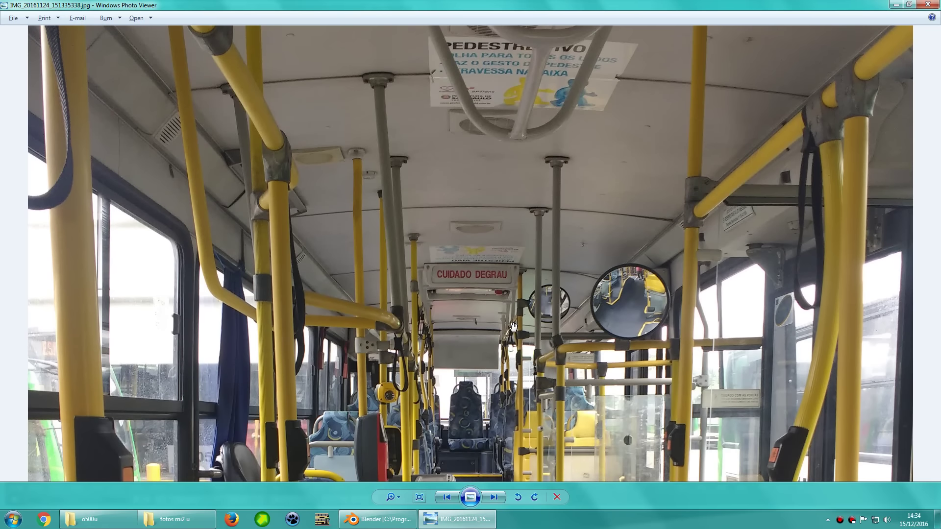
pyautogui.hotkey('alt', 'Tab')
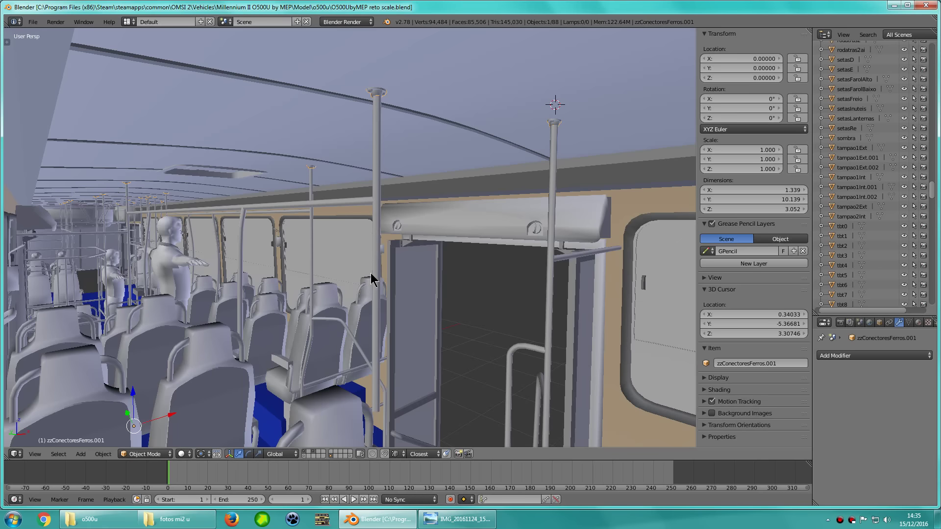
pyautogui.moveTo(371, 278); pyautogui.dragTo(313, 271, button='middle')
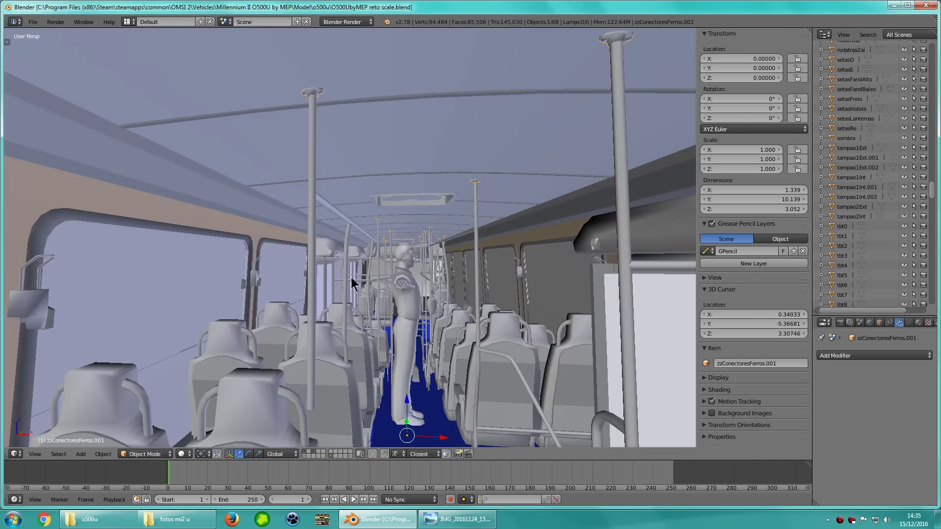
pyautogui.hotkey('alt', 'Tab')
pyautogui.hotkey('alt', 'Tab')
pyautogui.moveTo(500, 321)
pyautogui.mouseDown(button='middle')
pyautogui.moveTo(464, 321)
pyautogui.moveTo(456, 269)
pyautogui.moveTo(488, 271)
pyautogui.moveTo(430, 250)
pyautogui.mouseUp(button='middle')
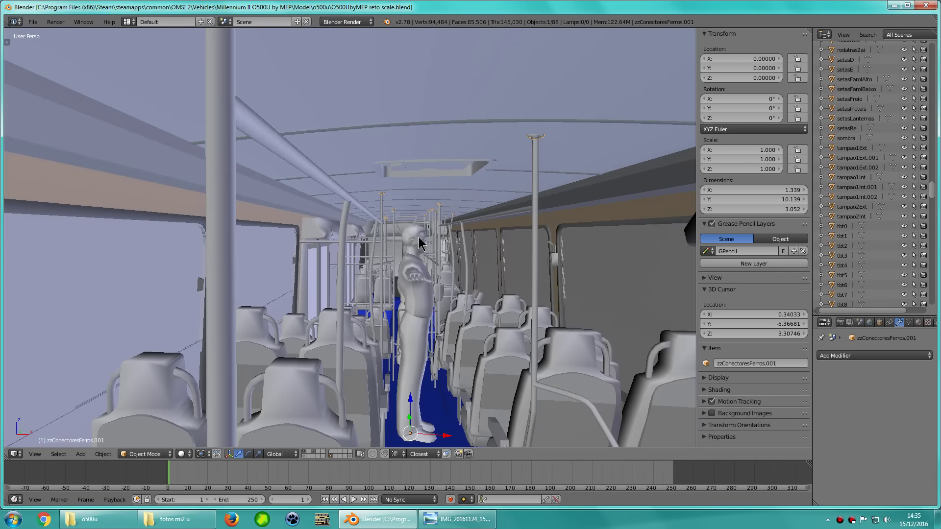
pyautogui.hotkey('alt', 'Tab')
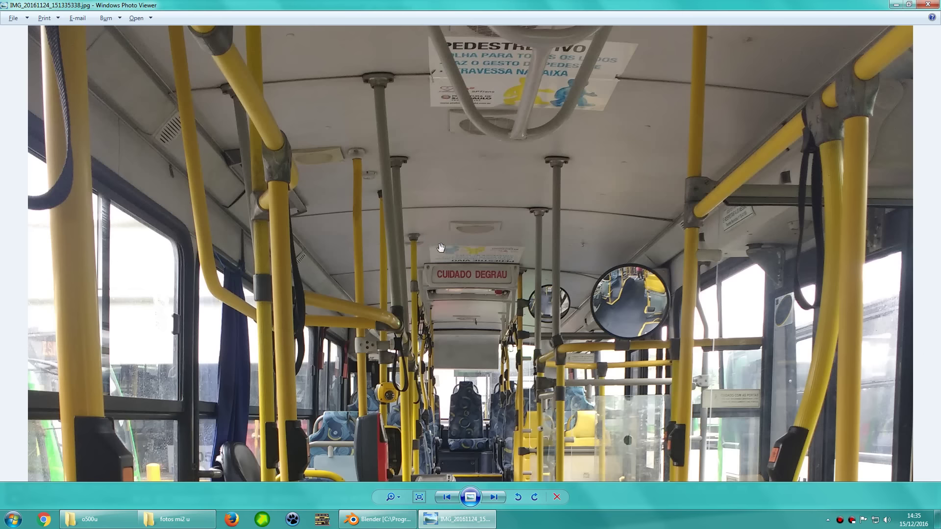
pyautogui.hotkey('alt', 'Tab')
pyautogui.scroll(2, 443, 248)
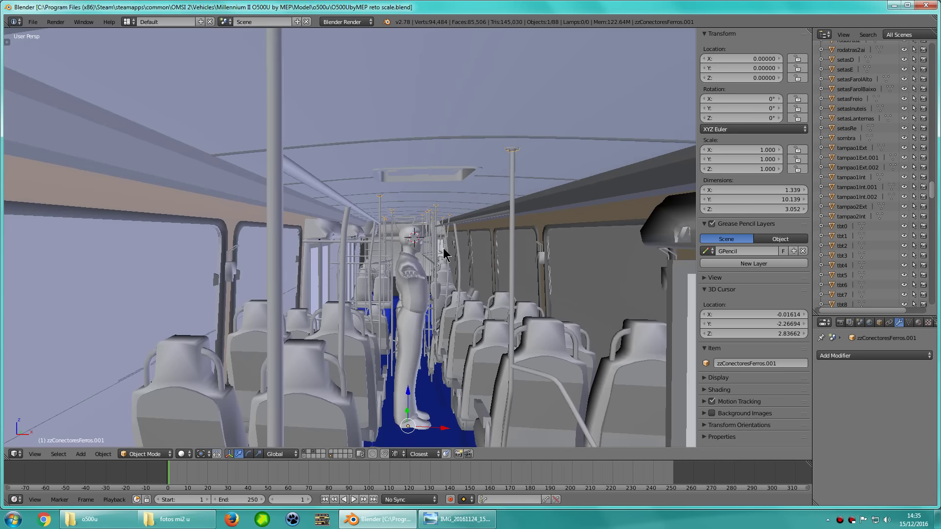
pyautogui.moveTo(443, 248); pyautogui.dragTo(581, 240, button='middle')
pyautogui.scroll(5, 422, 261)
pyautogui.scroll(-5, 422, 262)
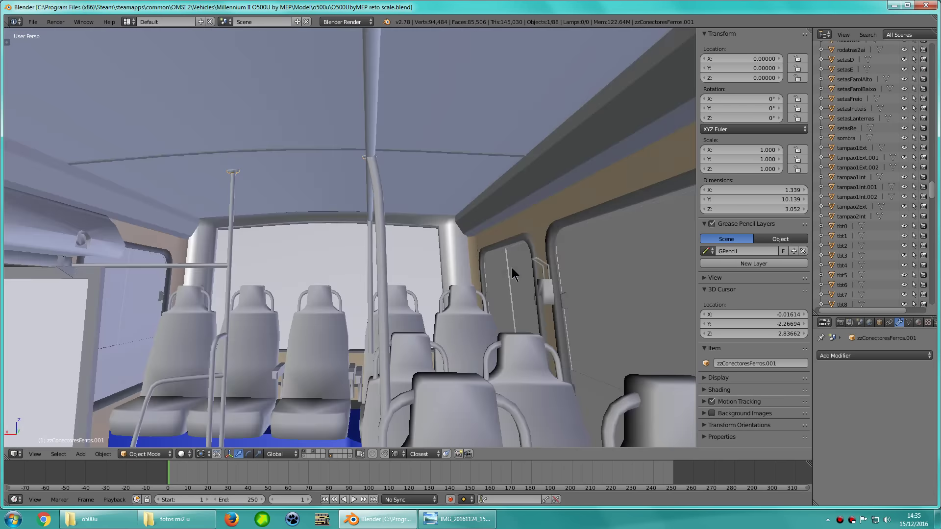
pyautogui.moveTo(512, 267)
pyautogui.mouseDown(button='middle')
pyautogui.moveTo(498, 302)
pyautogui.moveTo(489, 252)
pyautogui.moveTo(534, 182)
pyautogui.mouseUp(button='middle')
pyautogui.scroll(-2, 488, 254)
pyautogui.hotkey('alt', 'Tab')
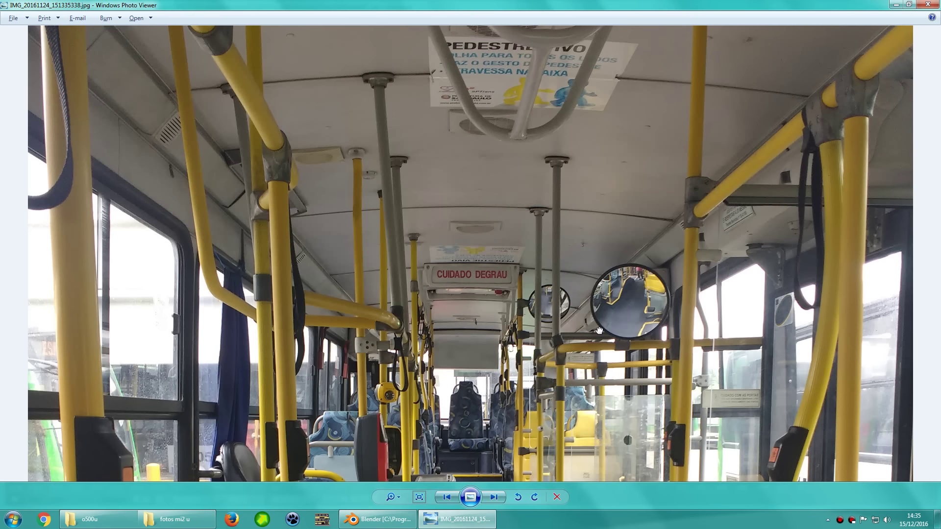
pyautogui.hotkey('alt', 'Tab')
pyautogui.moveTo(454, 267); pyautogui.dragTo(251, 250, button='middle')
pyautogui.scroll(-3, 324, 253)
pyautogui.scroll(3, 251, 250)
pyautogui.scroll(-3, 254, 231)
pyautogui.moveTo(311, 245); pyautogui.dragTo(283, 144, button='middle')
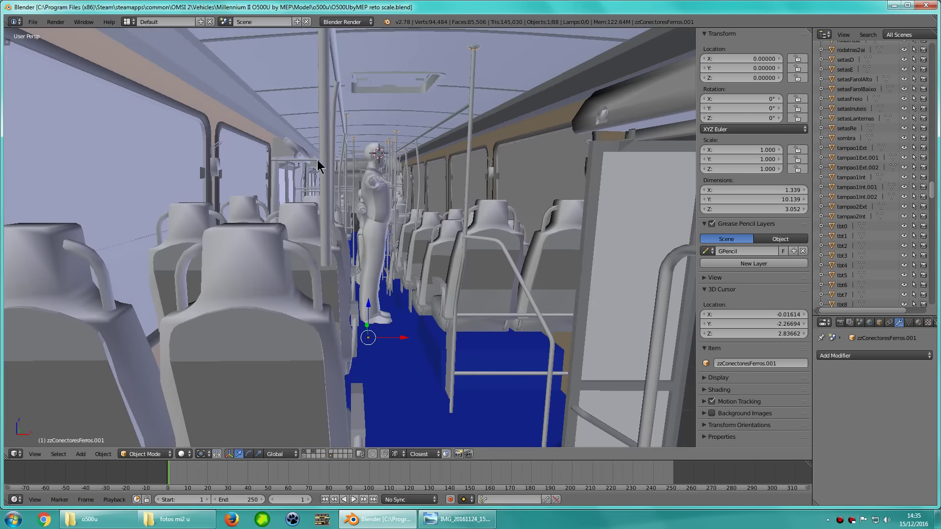
# Enter Edit Mode on zzFerros.001 in wireframe and frame the bus in side view
pyautogui.rightClick(294, 150)
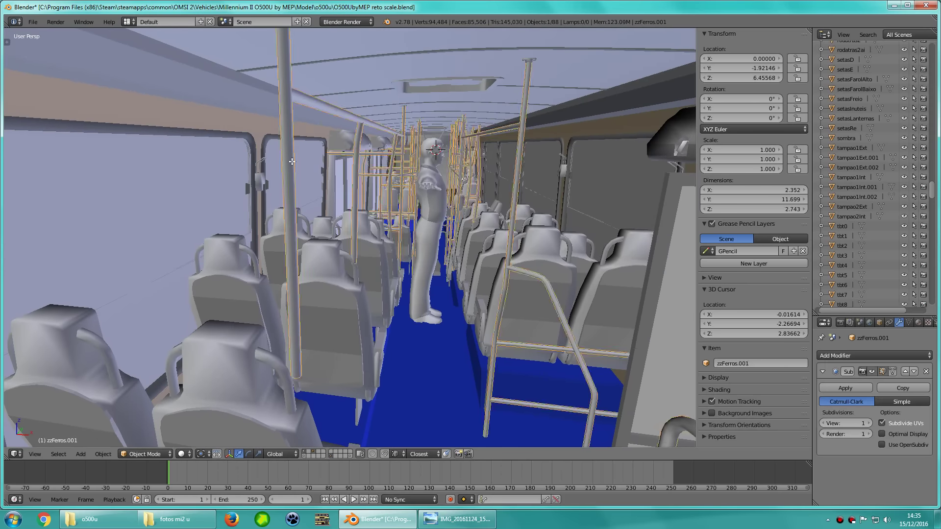
pyautogui.press('Tab')
pyautogui.press('z')
pyautogui.moveTo(319, 168)
pyautogui.mouseDown(button='middle')
pyautogui.moveTo(258, 166)
pyautogui.moveTo(388, 166)
pyautogui.mouseUp(button='middle')
pyautogui.scroll(-2, 388, 166)
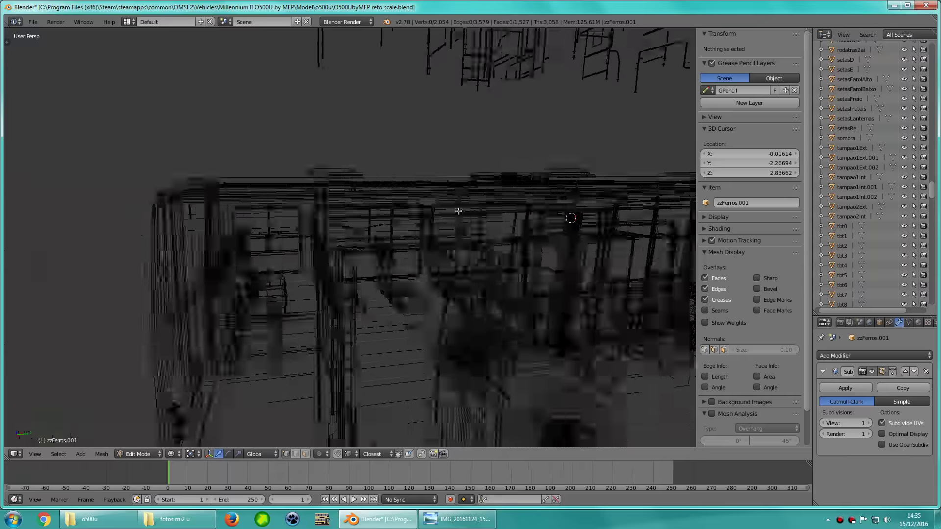
pyautogui.press('a')
pyautogui.press('KP_3')
pyautogui.scroll(1, 365, 200)
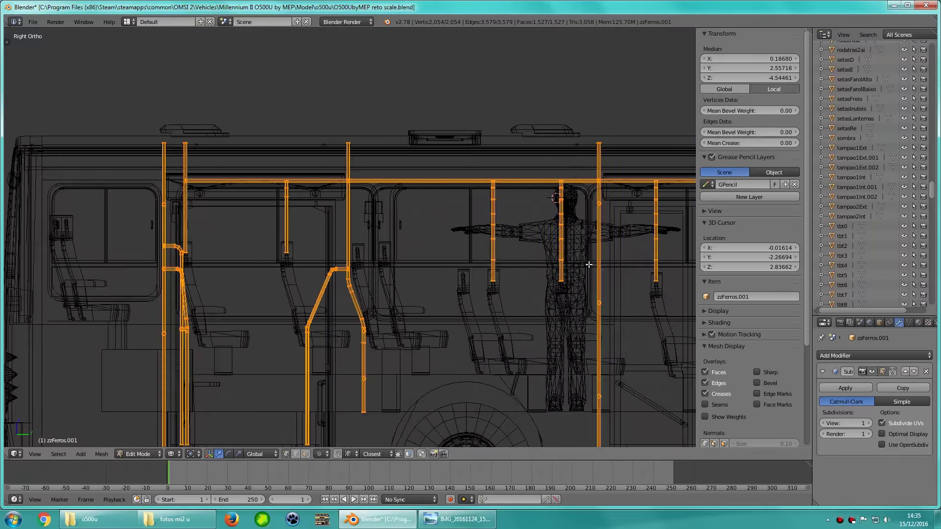
pyautogui.keyDown('shift'); pyautogui.moveTo(558, 255); pyautogui.dragTo(492, 258, button='middle'); pyautogui.keyUp('shift')
pyautogui.press('a')
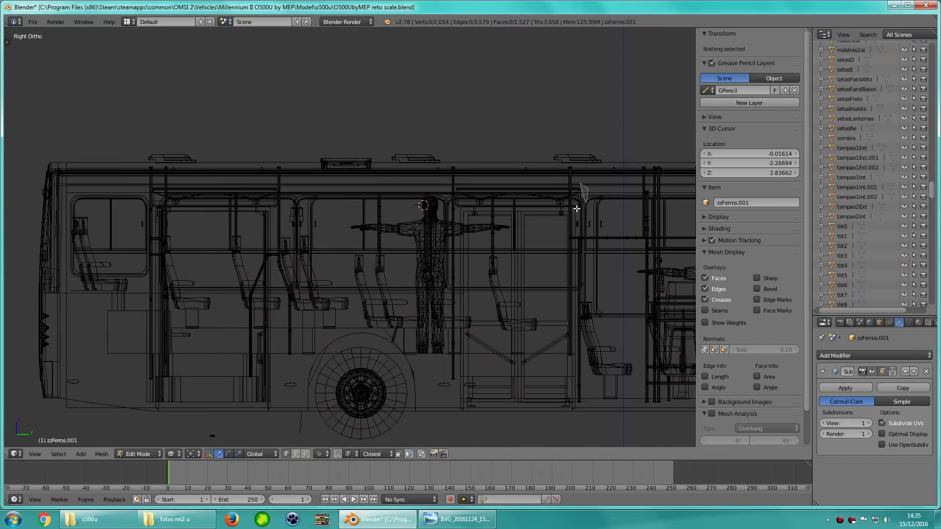
# Select the pole tops along the roof bar, trimming unwanted vertices from the selection
pyautogui.keyDown('ctrl'); pyautogui.moveTo(546, 190); pyautogui.dragTo(580, 207); pyautogui.keyUp('ctrl')
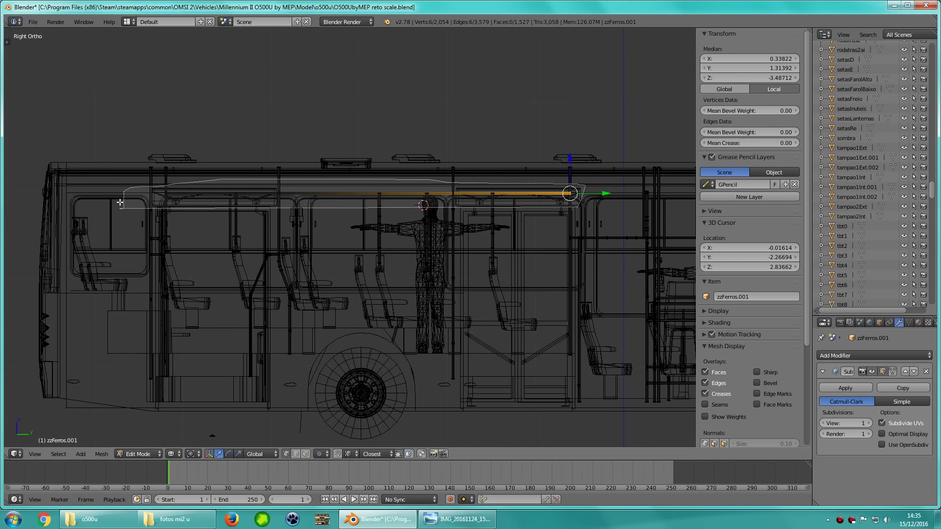
pyautogui.keyDown('ctrl'); pyautogui.moveTo(120, 203); pyautogui.dragTo(119, 202); pyautogui.keyUp('ctrl')
pyautogui.scroll(1, 505, 217)
pyautogui.scroll(2, 457, 210)
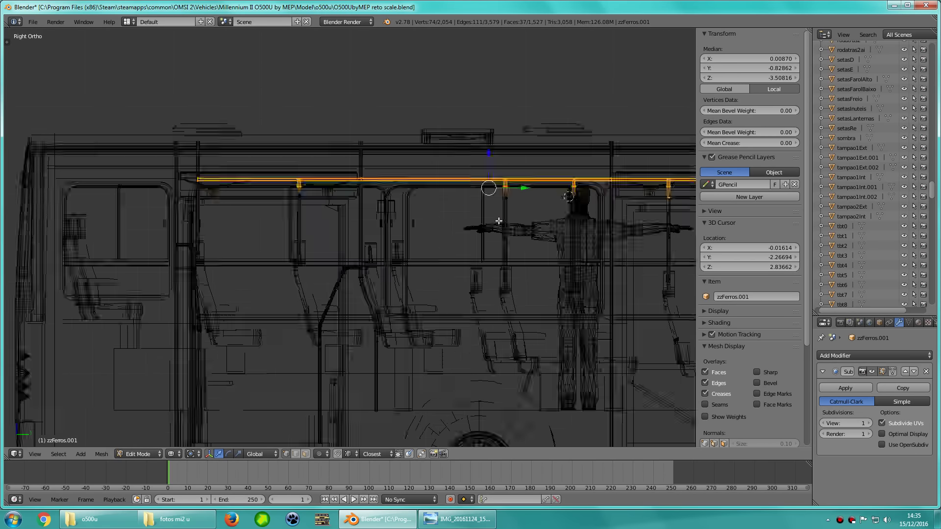
pyautogui.scroll(2, 493, 193)
pyautogui.scroll(3, 443, 274)
pyautogui.scroll(1, 351, 173)
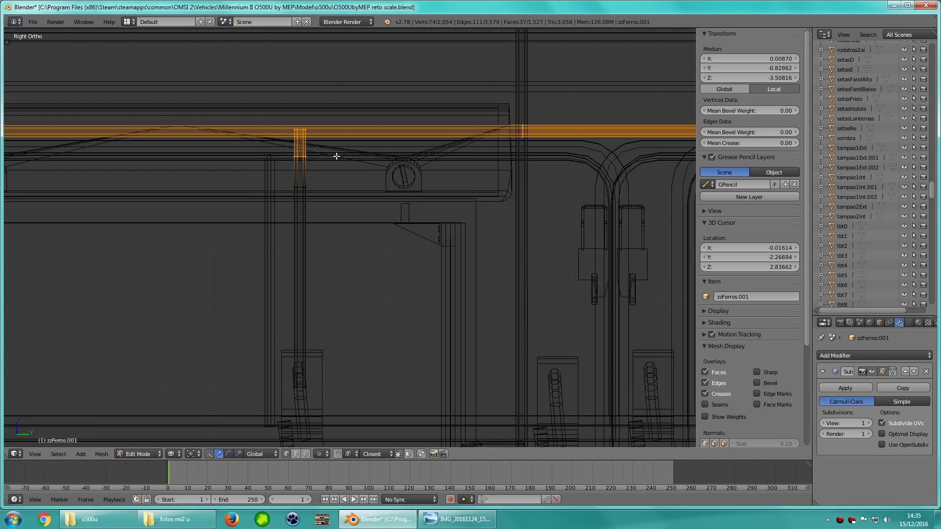
pyautogui.keyDown('ctrl'); pyautogui.keyDown('shift'); pyautogui.moveTo(279, 148); pyautogui.dragTo(279, 148); pyautogui.keyUp('shift'); pyautogui.keyUp('ctrl')
pyautogui.scroll(-1, 278, 148)
pyautogui.scroll(-1, 397, 234)
pyautogui.scroll(-2, 498, 212)
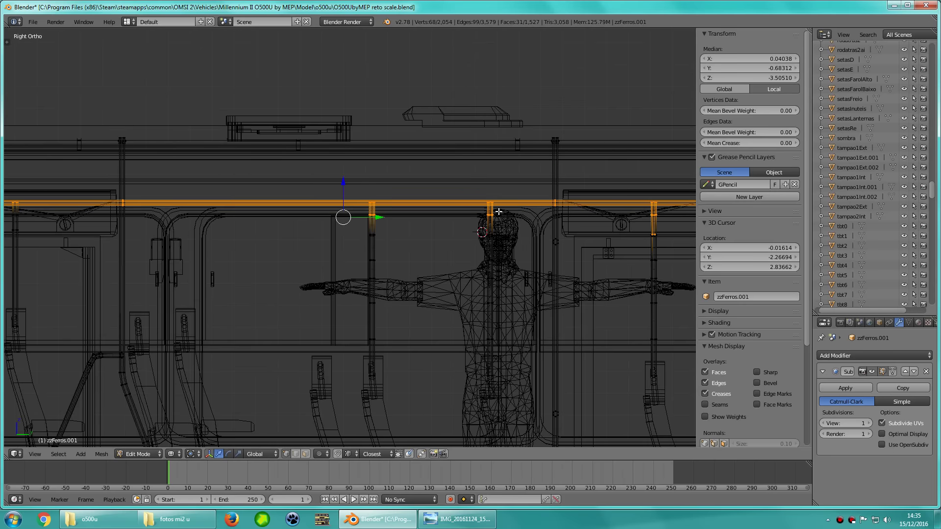
pyautogui.keyDown('ctrl'); pyautogui.keyDown('shift'); pyautogui.moveTo(324, 206); pyautogui.dragTo(325, 206); pyautogui.keyUp('shift'); pyautogui.keyUp('ctrl')
pyautogui.keyDown('ctrl'); pyautogui.scroll(-5, 474, 274); pyautogui.keyUp('ctrl')
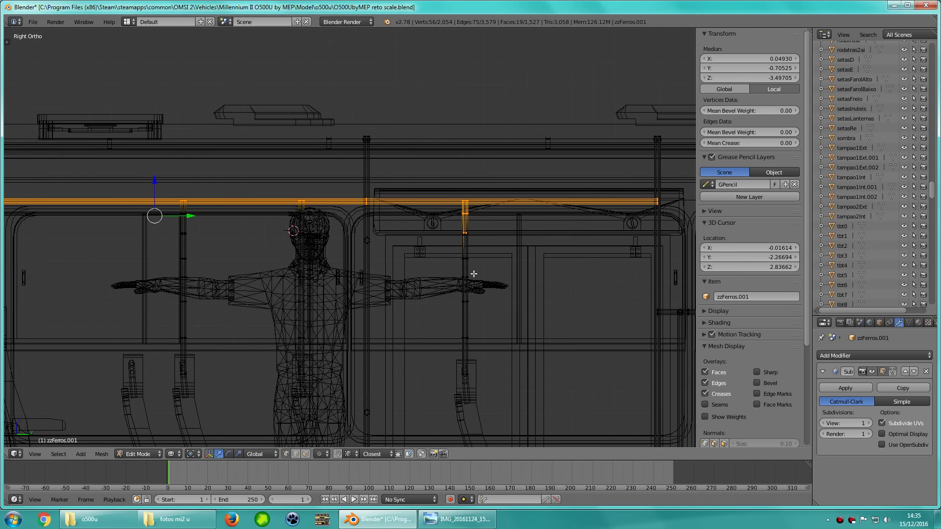
# Raise the selected pole tops slightly in front view
pyautogui.press('KP_1')
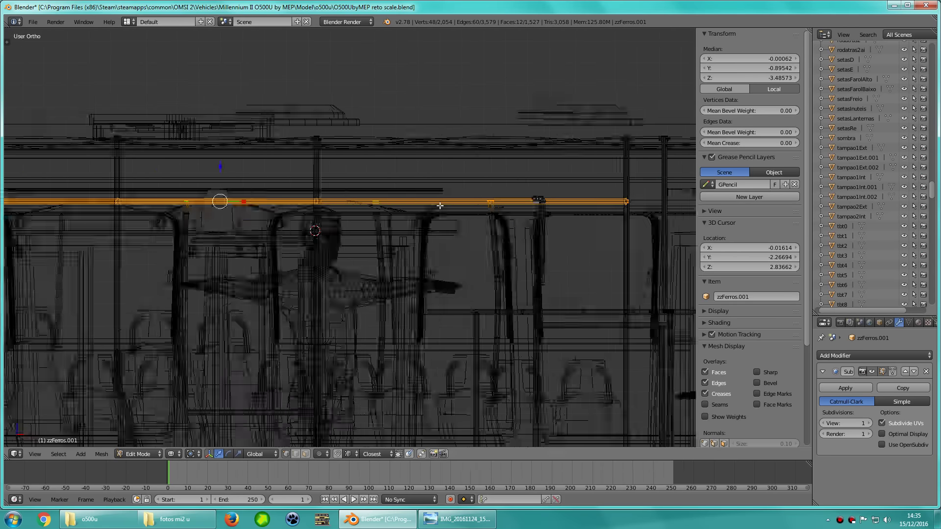
pyautogui.press('z')
pyautogui.press('z')
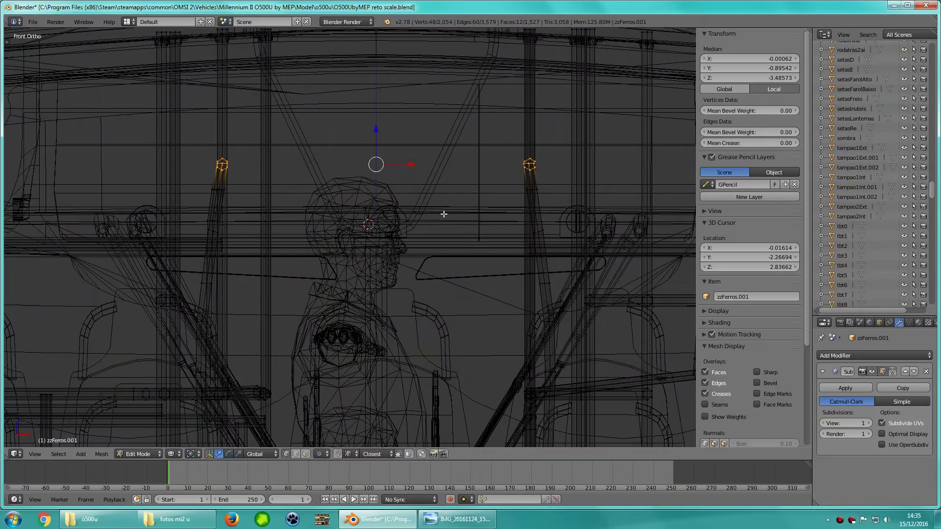
pyautogui.press('g')
pyautogui.press('z')
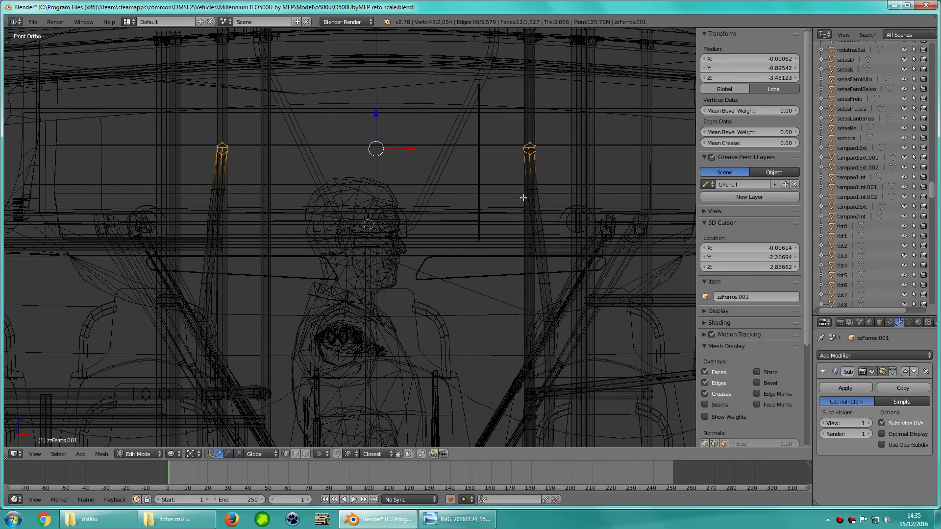
# Shift the right slanted pole's top ring sideways
pyautogui.press('a')
pyautogui.keyDown('ctrl'); pyautogui.moveTo(515, 192); pyautogui.dragTo(498, 204); pyautogui.keyUp('ctrl')
pyautogui.moveTo(498, 204); pyautogui.dragTo(512, 214, button='middle')
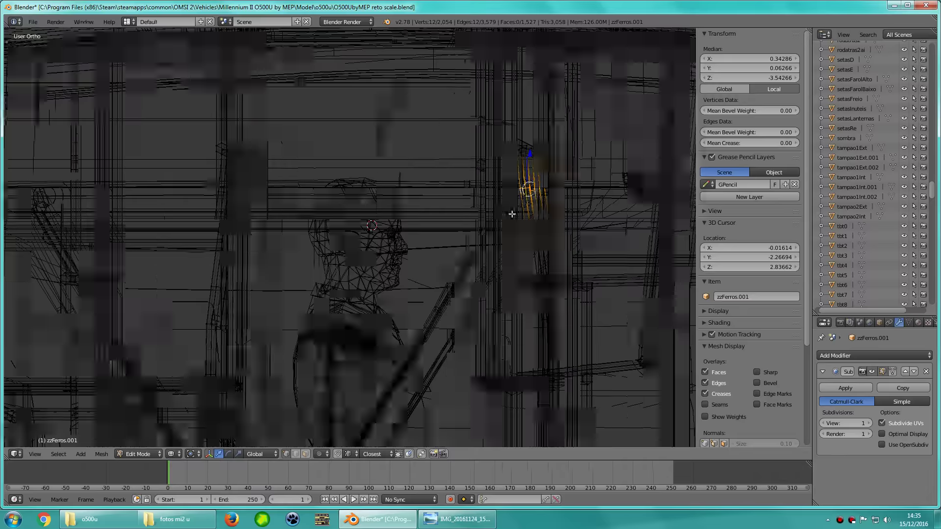
pyautogui.press('KP_1')
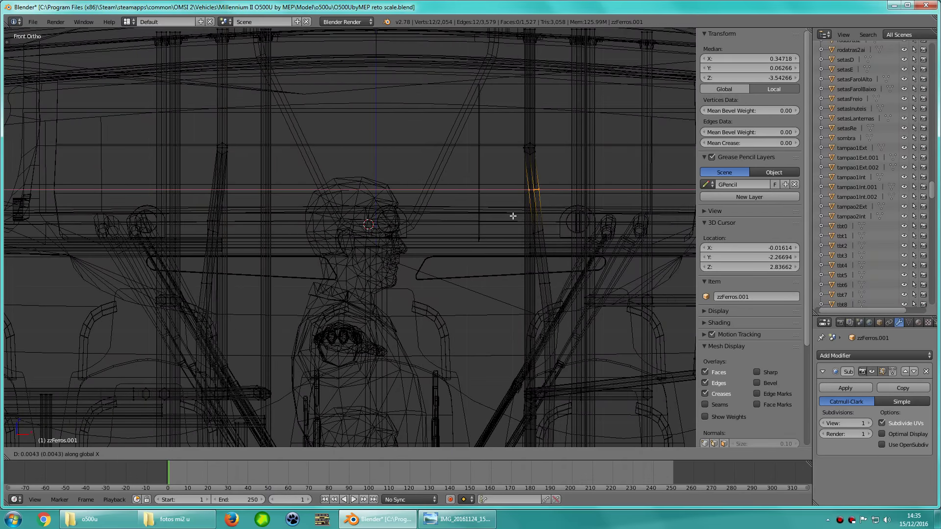
pyautogui.click(512, 215)
# Shift the left pole's top ring sideways
pyautogui.press('a')
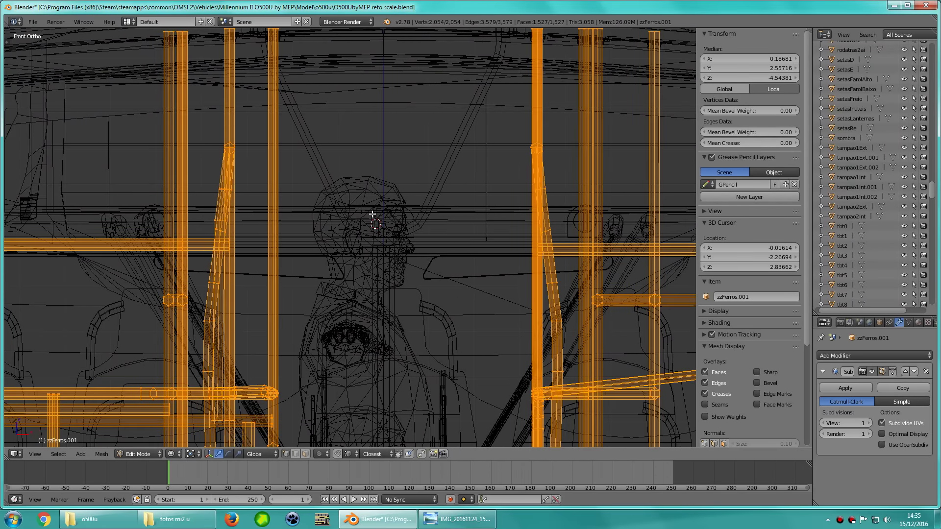
pyautogui.keyDown('ctrl'); pyautogui.scroll(5, 382, 218); pyautogui.keyUp('ctrl')
pyautogui.scroll(4, 389, 224)
pyautogui.press('a')
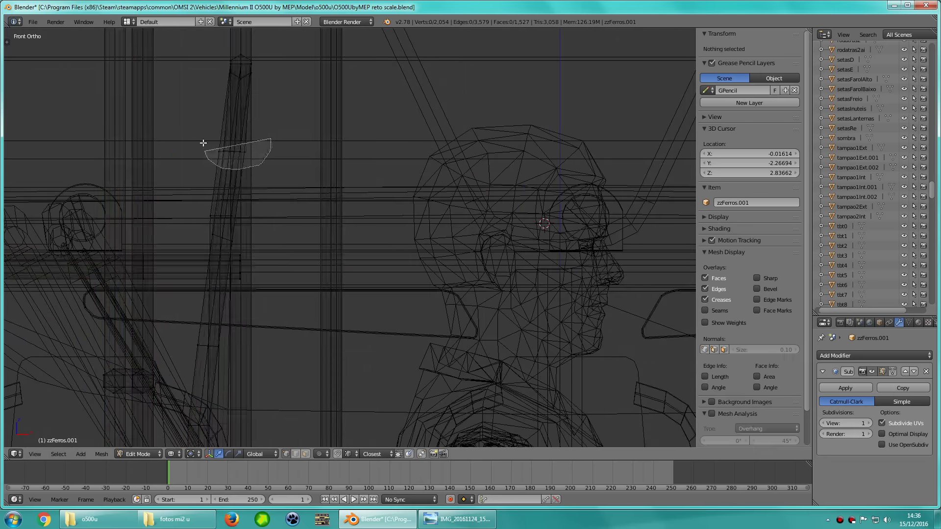
pyautogui.keyDown('ctrl'); pyautogui.moveTo(204, 142); pyautogui.dragTo(204, 150); pyautogui.keyUp('ctrl')
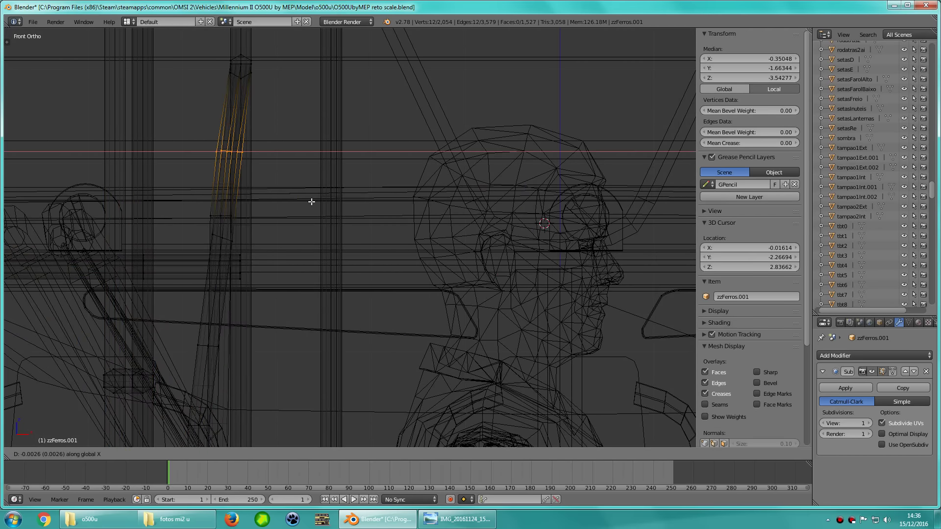
pyautogui.click(312, 201)
# Return to solid perspective in Object Mode and orbit down the bus aisle
pyautogui.press('z')
pyautogui.press('KP_5')
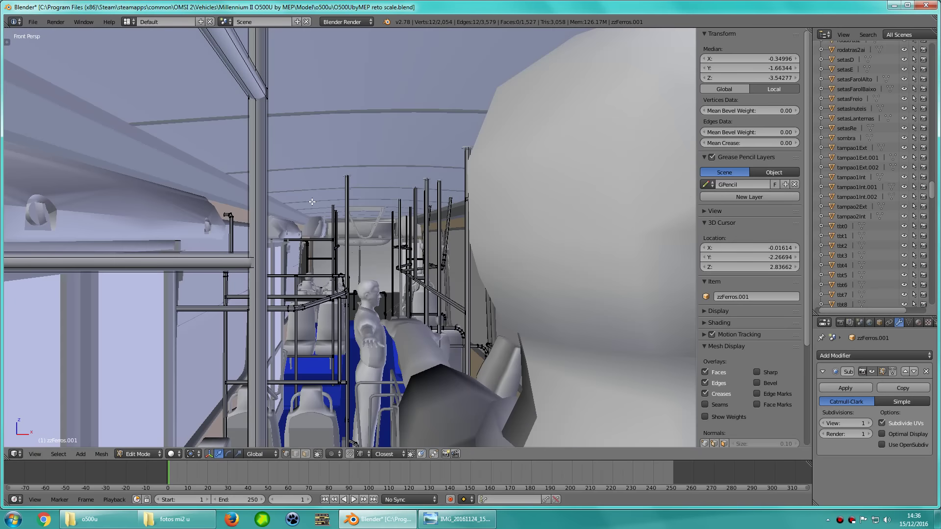
pyautogui.scroll(-2, 305, 206)
pyautogui.scroll(-2, 305, 205)
pyautogui.scroll(-3, 305, 205)
pyautogui.press('Tab')
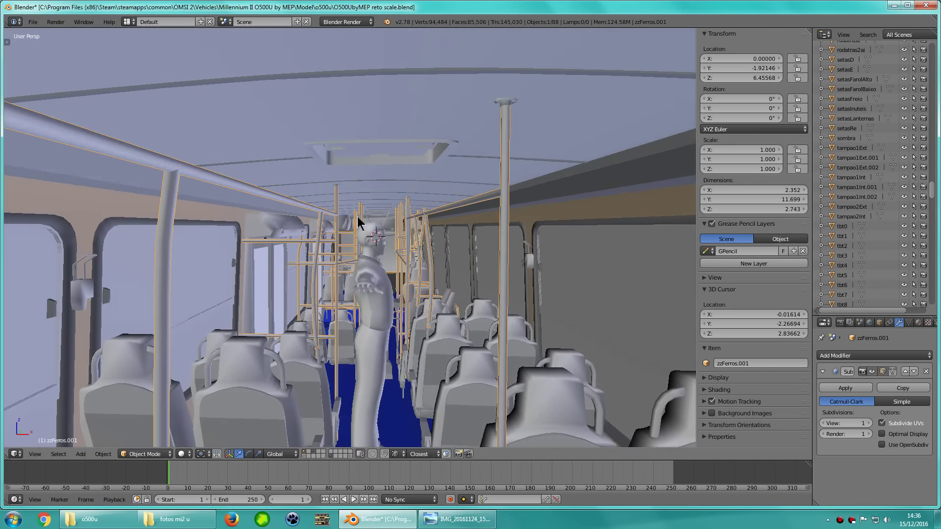
pyautogui.moveTo(363, 220)
pyautogui.mouseDown(button='middle')
pyautogui.moveTo(384, 192)
pyautogui.moveTo(392, 206)
pyautogui.mouseUp(button='middle')
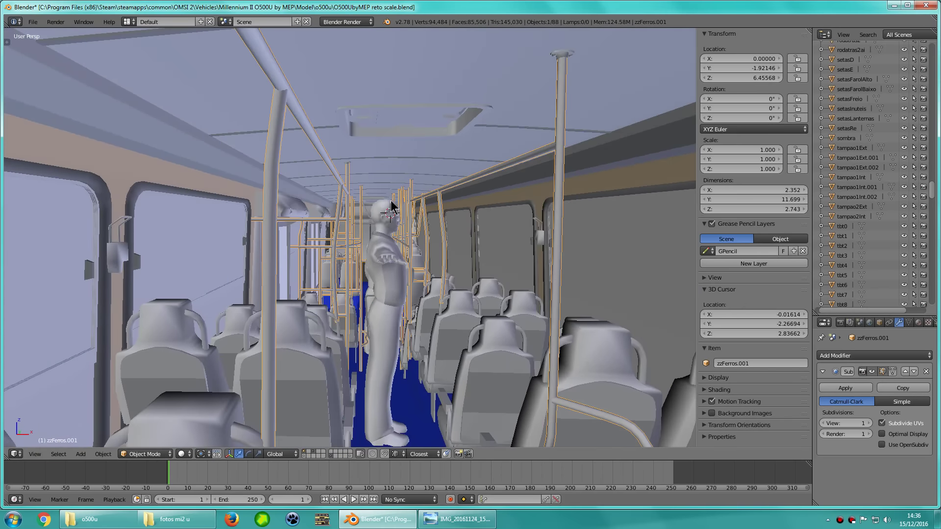
# Back in Edit Mode, lower the rails slightly
pyautogui.press('Tab')
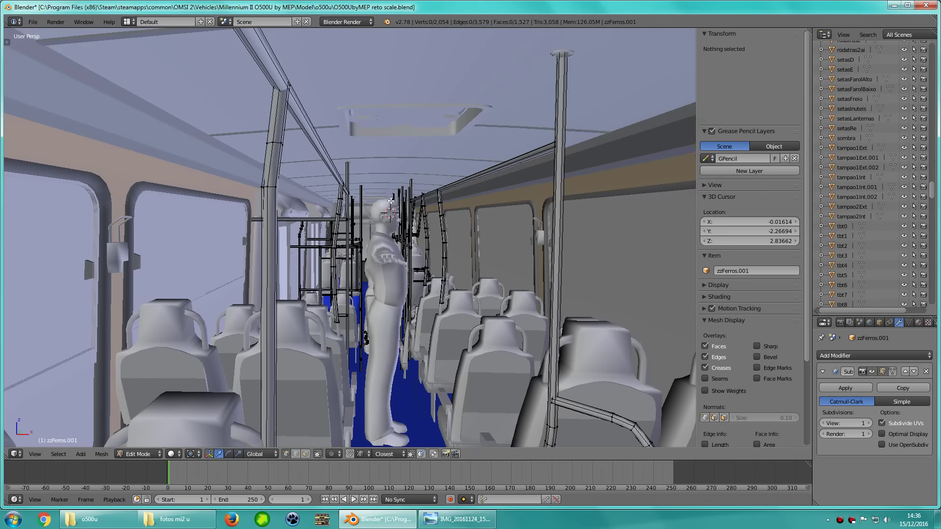
pyautogui.hotkey('ctrl', 'z')
pyautogui.hotkey('ctrl', 'z')
pyautogui.hotkey('ctrl', 'z')
pyautogui.hotkey('ctrl', 'z')
pyautogui.hotkey('ctrl', 'z')
pyautogui.hotkey('ctrl', 'z')
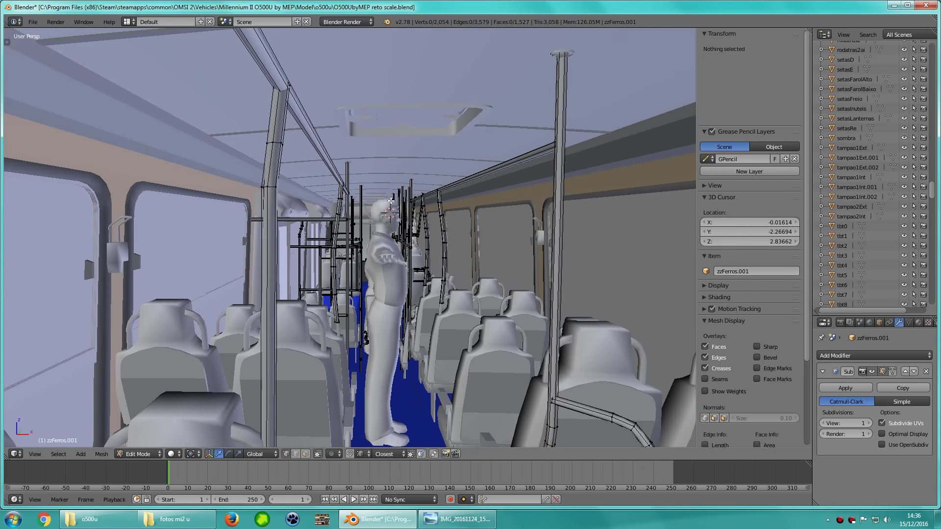
pyautogui.hotkey('ctrl', 'z')
pyautogui.hotkey('ctrl', 'z')
pyautogui.hotkey('ctrl', 'z')
pyautogui.hotkey('ctrl', 'z')
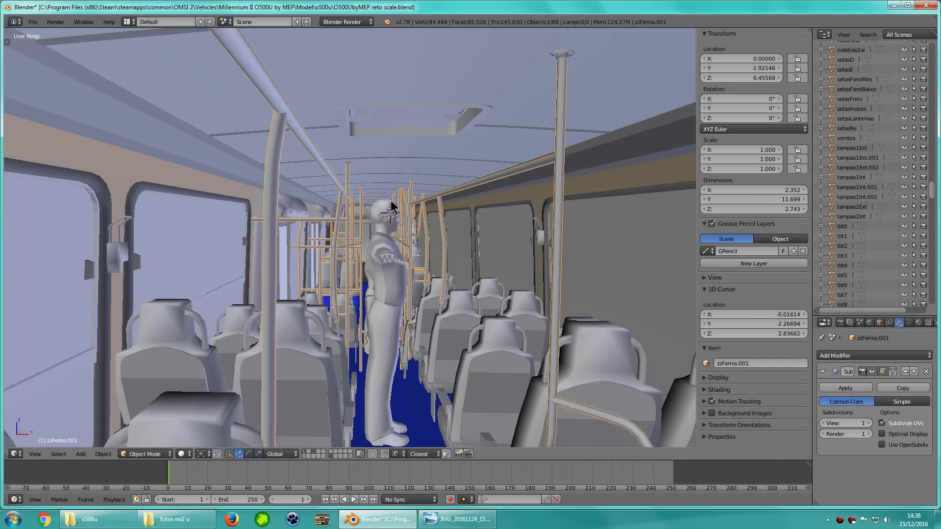
pyautogui.hotkey('ctrl', 'z')
pyautogui.hotkey('ctrl', 'z')
pyautogui.hotkey('ctrl', 'z')
# Zoom through the bus interior, then switch to the reference photo
pyautogui.scroll(-2, 380, 201)
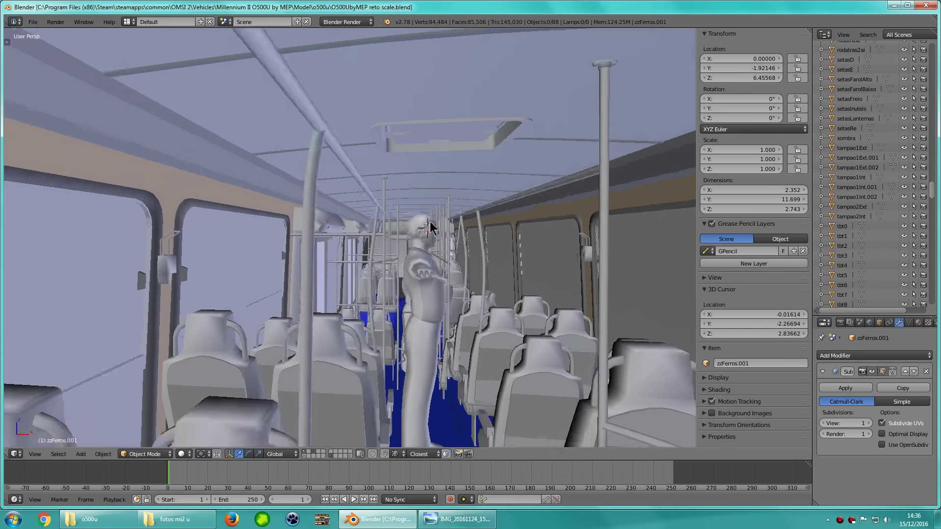
pyautogui.scroll(-2, 407, 221)
pyautogui.scroll(2, 435, 237)
pyautogui.scroll(1, 435, 237)
pyautogui.scroll(1, 411, 196)
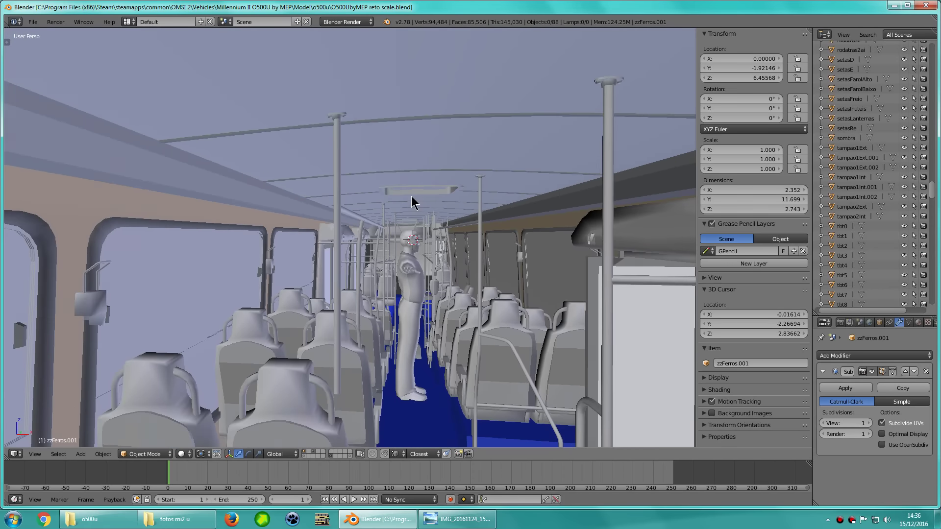
pyautogui.scroll(2, 400, 169)
pyautogui.scroll(-1, 401, 169)
pyautogui.scroll(-2, 380, 147)
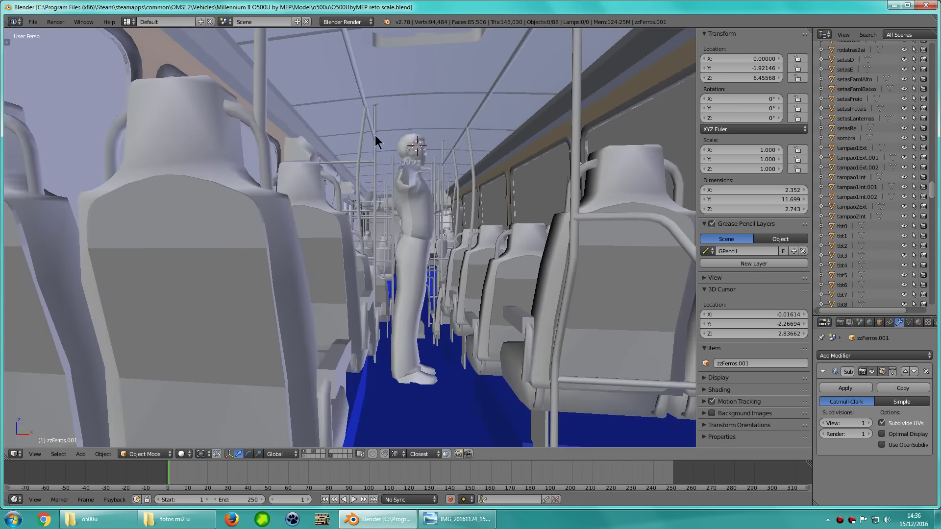
pyautogui.scroll(-1, 382, 151)
pyautogui.hotkey('alt', 'Tab')
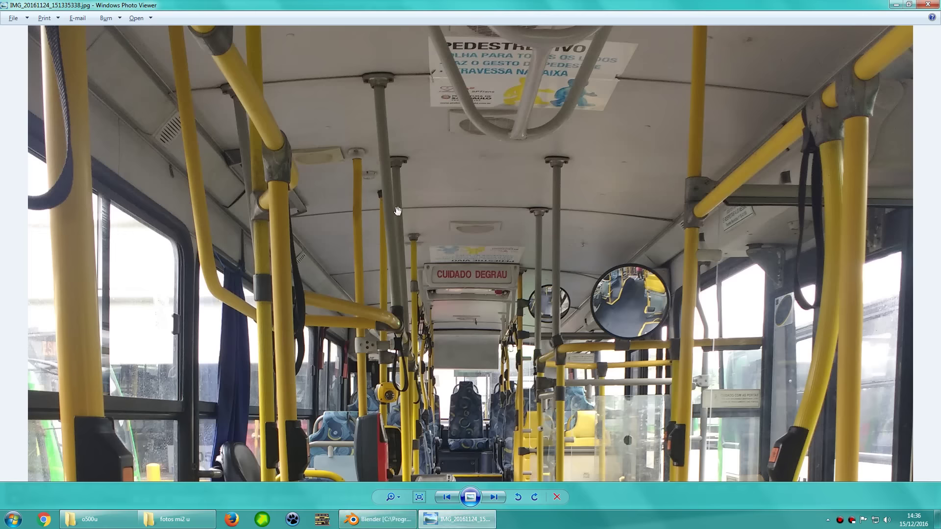
# Pan and zoom the photo to inspect the pole foot plates, seat step and yellow floor trim
pyautogui.moveTo(478, 323)
pyautogui.mouseDown()
pyautogui.moveTo(392, 147)
pyautogui.moveTo(432, 273)
pyautogui.mouseUp()
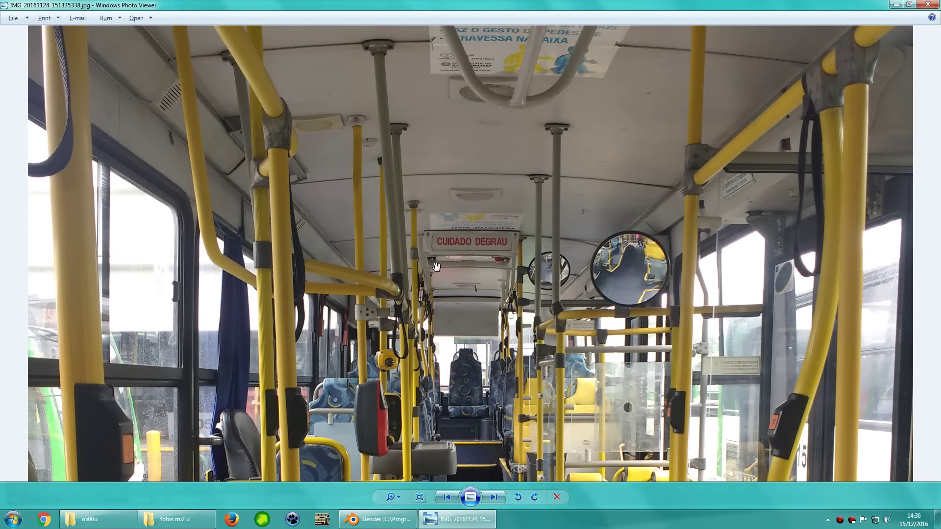
pyautogui.press('Down')
pyautogui.press('Down')
pyautogui.press('Down')
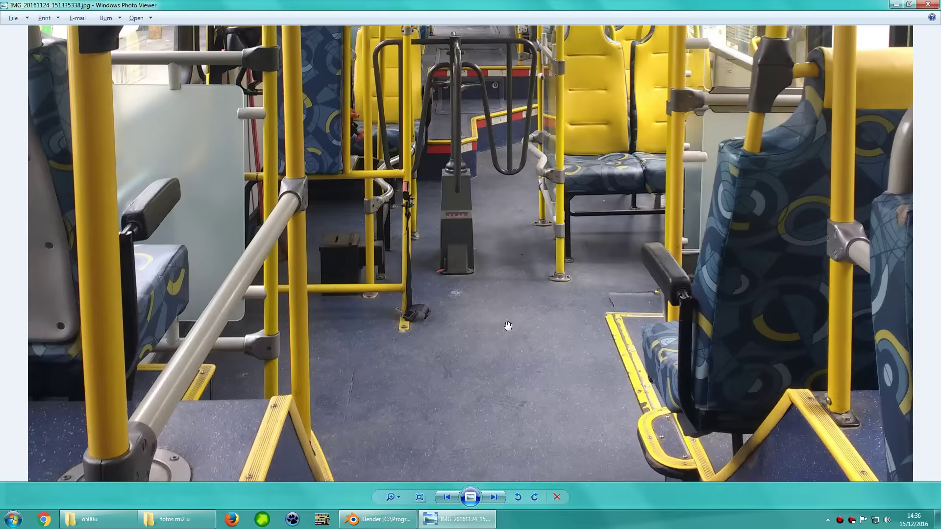
pyautogui.scroll(2, 525, 294)
pyautogui.scroll(2, 527, 327)
pyautogui.moveTo(527, 327); pyautogui.dragTo(523, 343)
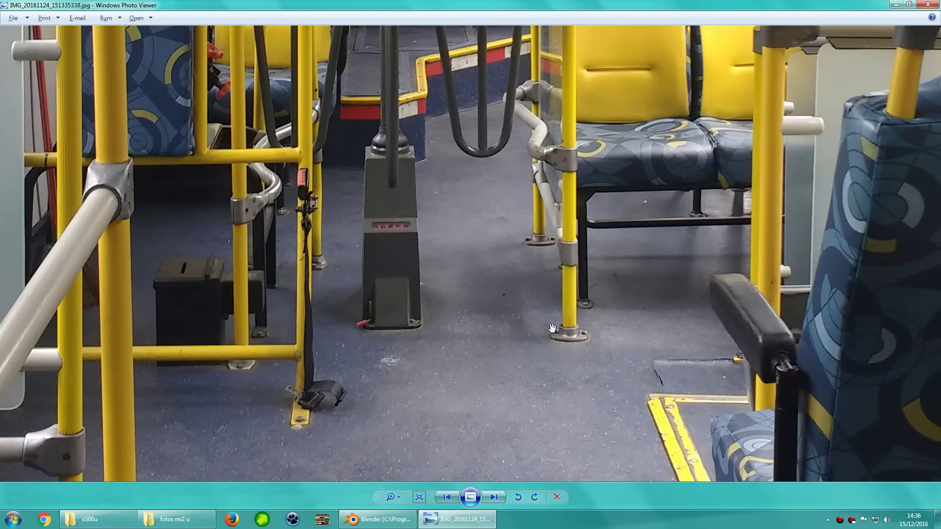
pyautogui.scroll(-2, 616, 323)
pyautogui.scroll(-2, 584, 120)
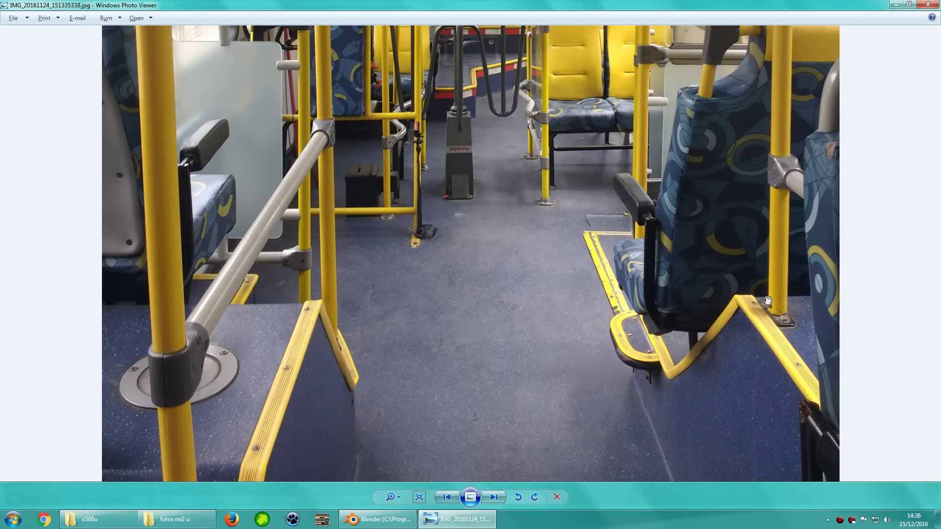
pyautogui.scroll(2, 767, 300)
pyautogui.scroll(2, 735, 300)
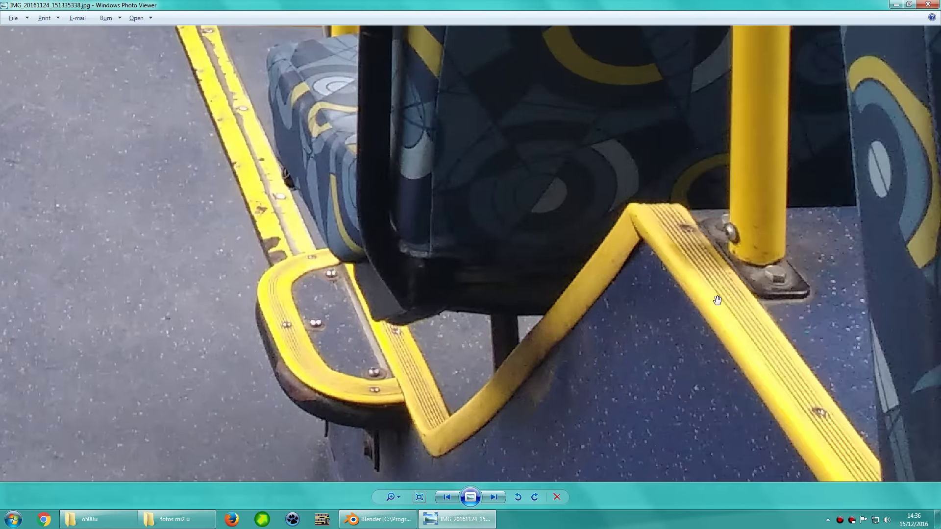
pyautogui.scroll(-1, 717, 300)
pyautogui.scroll(-2, 637, 275)
pyautogui.scroll(-1, 480, 227)
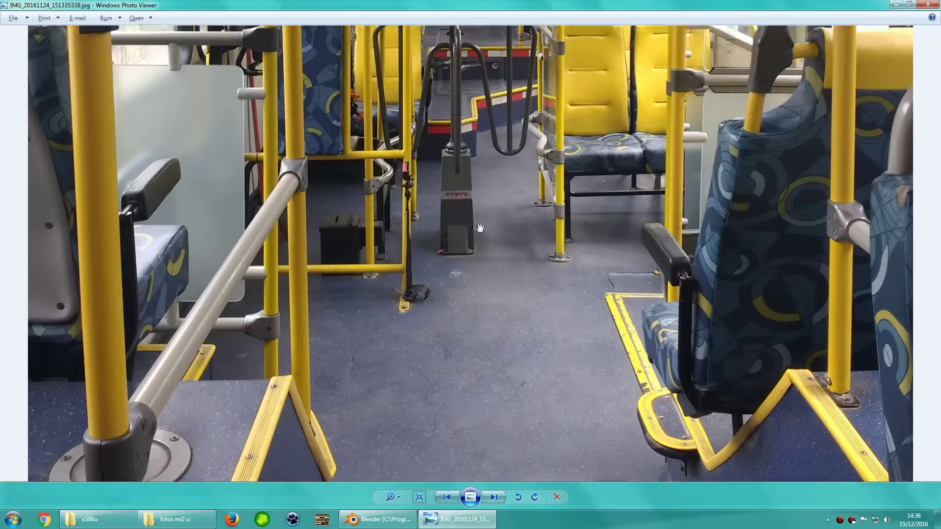
pyautogui.moveTo(480, 227); pyautogui.dragTo(474, 278)
# Back in Blender, pick one linked flange from zzConectoresFerros.001 in wireframe Edit Mode
pyautogui.hotkey('alt', 'Tab')
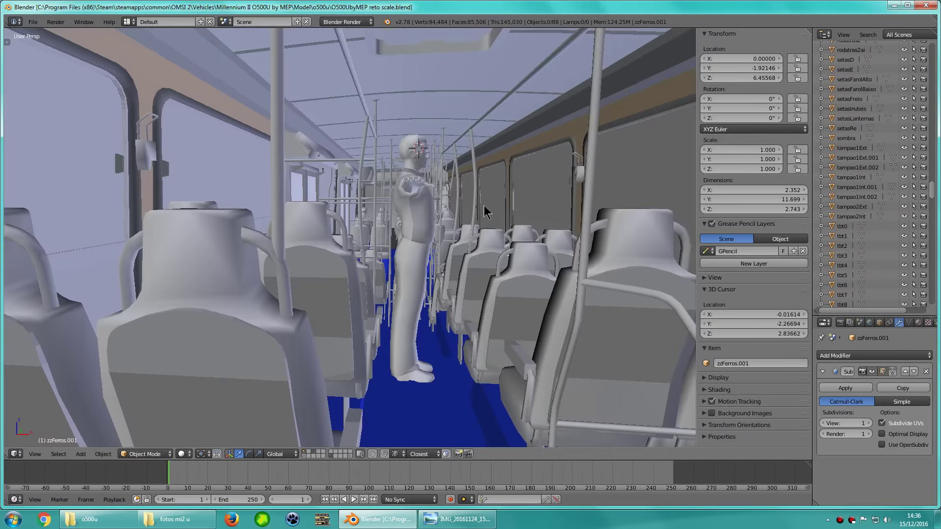
pyautogui.scroll(3, 435, 228)
pyautogui.scroll(-5, 410, 258)
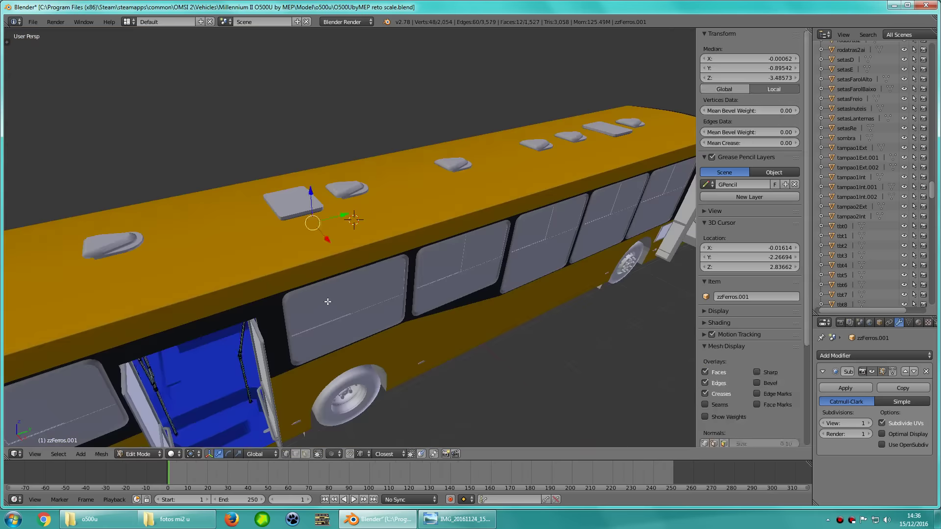
pyautogui.press('z')
pyautogui.rightClick(296, 319)
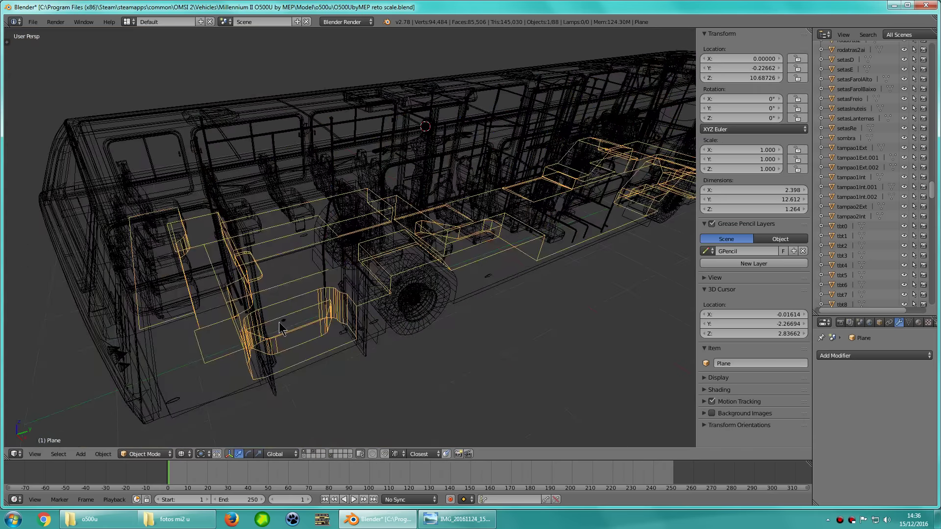
pyautogui.press('Tab')
pyautogui.press('a')
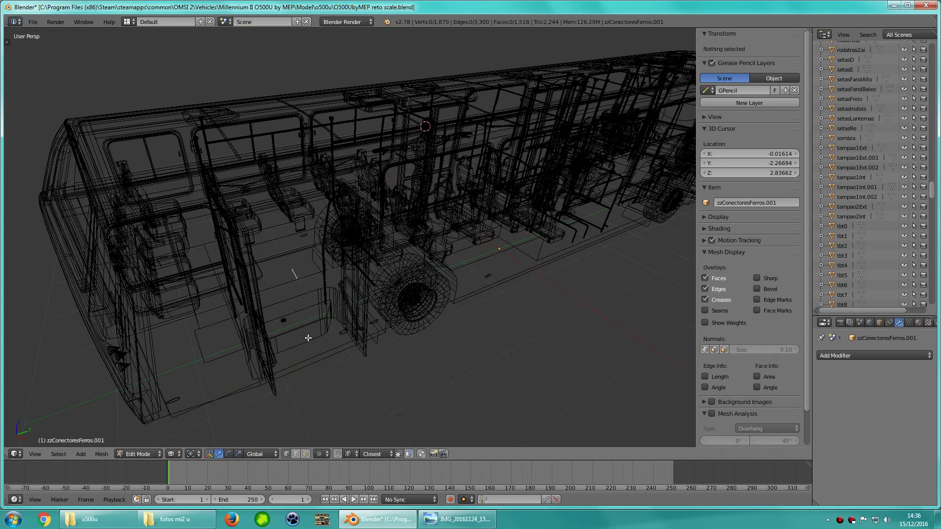
pyautogui.press('l')
# Inspect the flange isolated in front view, then orbit down onto the bus floor
pyautogui.press('KP_Divide')
pyautogui.scroll(-3, 274, 294)
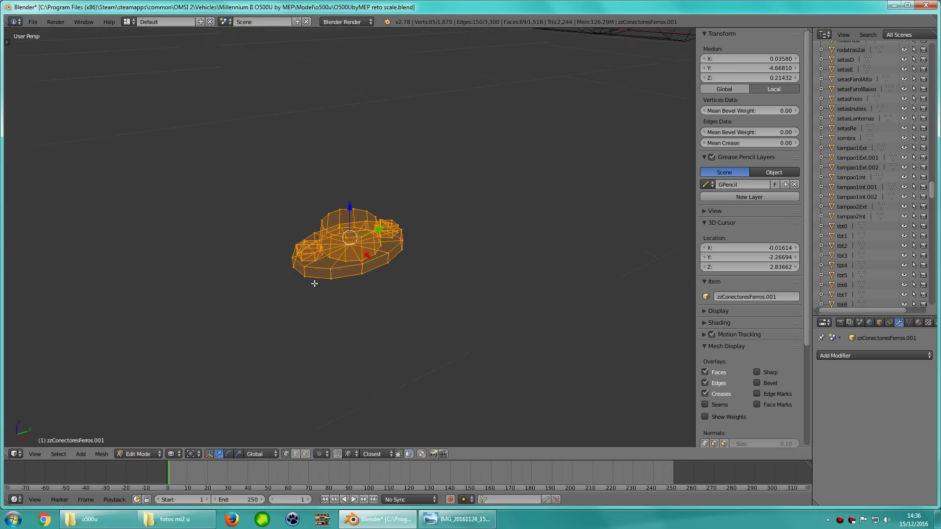
pyautogui.press('KP_1')
pyautogui.press('KP_5')
pyautogui.press('KP_Divide')
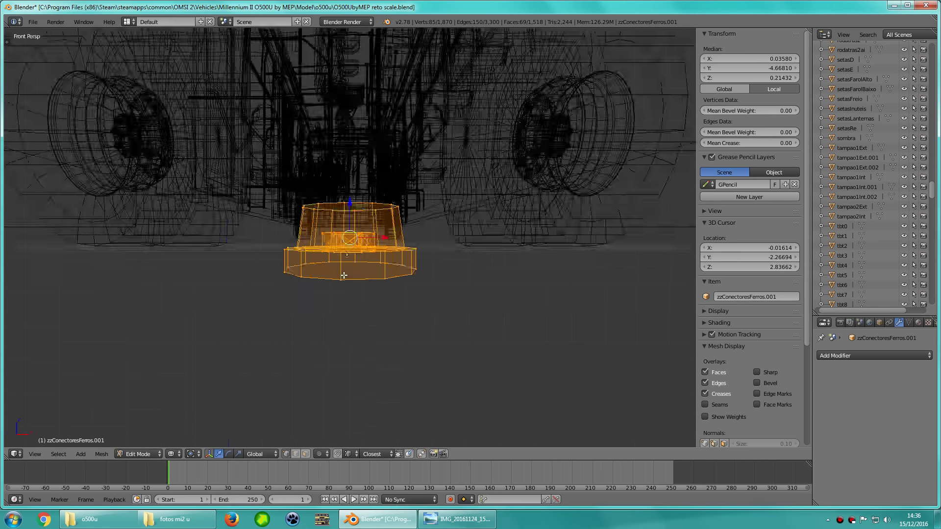
pyautogui.press('z')
pyautogui.moveTo(392, 279)
pyautogui.mouseDown(button='middle')
pyautogui.moveTo(458, 325)
pyautogui.moveTo(416, 256)
pyautogui.moveTo(336, 330)
pyautogui.moveTo(325, 322)
pyautogui.moveTo(442, 319)
pyautogui.moveTo(444, 297)
pyautogui.mouseUp(button='middle')
pyautogui.scroll(-3, 448, 315)
pyautogui.press('KP_5')
pyautogui.press('KP_5')
pyautogui.scroll(3, 448, 315)
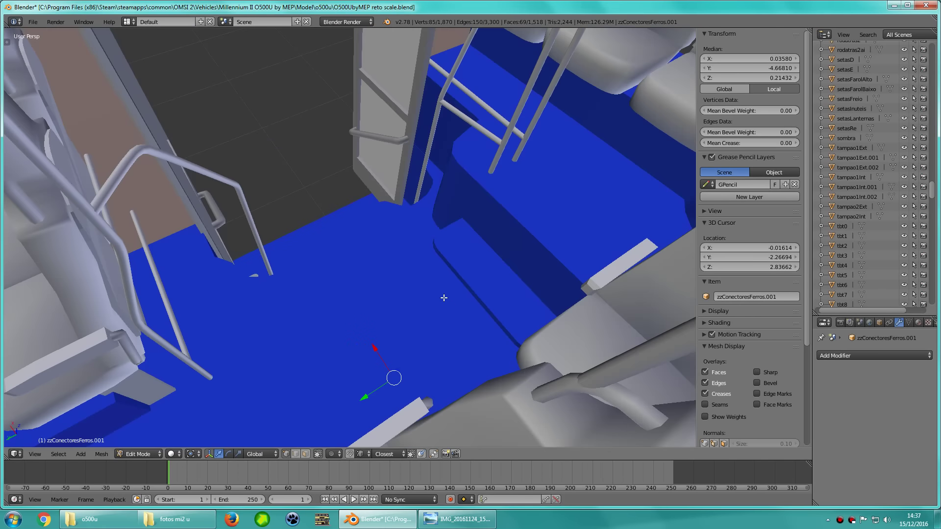
# Raise the flange to floor level and align it with the pole along Y
pyautogui.click(505, 175)
pyautogui.moveTo(505, 175); pyautogui.dragTo(432, 267, button='middle')
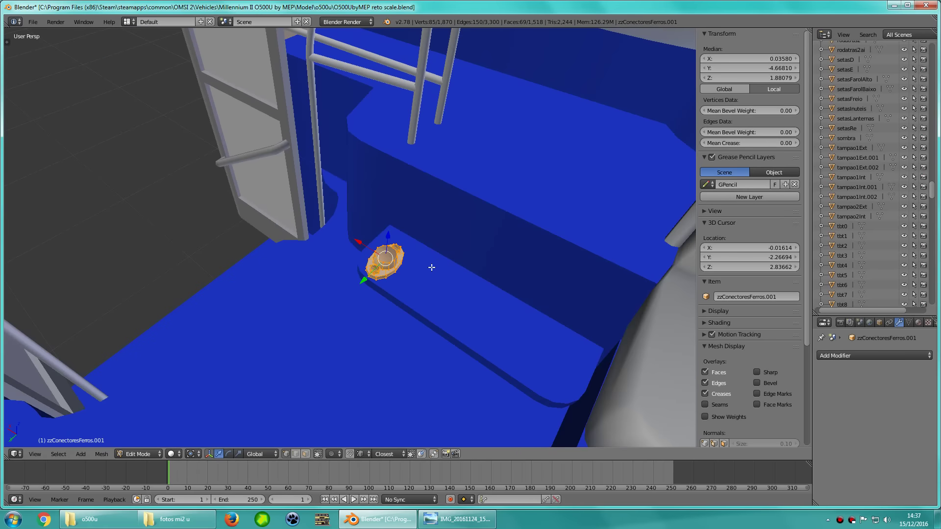
pyautogui.press('g')
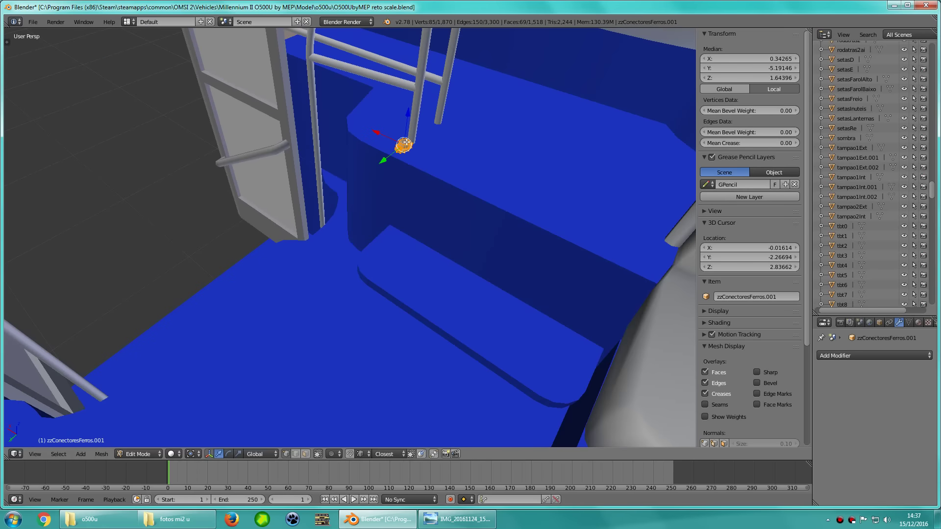
pyautogui.press('KP_Decimal')
pyautogui.moveTo(359, 145)
pyautogui.mouseDown(button='middle')
pyautogui.moveTo(428, 204)
pyautogui.moveTo(487, 221)
pyautogui.moveTo(440, 343)
pyautogui.moveTo(483, 243)
pyautogui.moveTo(335, 227)
pyautogui.moveTo(328, 205)
pyautogui.moveTo(479, 270)
pyautogui.moveTo(455, 254)
pyautogui.moveTo(480, 190)
pyautogui.mouseUp(button='middle')
pyautogui.press('g')
pyautogui.press('y')
pyautogui.click(451, 200)
# Align the flange along X at the pole's foot and check the base from below
pyautogui.press('g')
pyautogui.press('x')
pyautogui.click(489, 241)
pyautogui.press('g')
pyautogui.press('x')
pyautogui.rightClick(456, 253)
pyautogui.press('g')
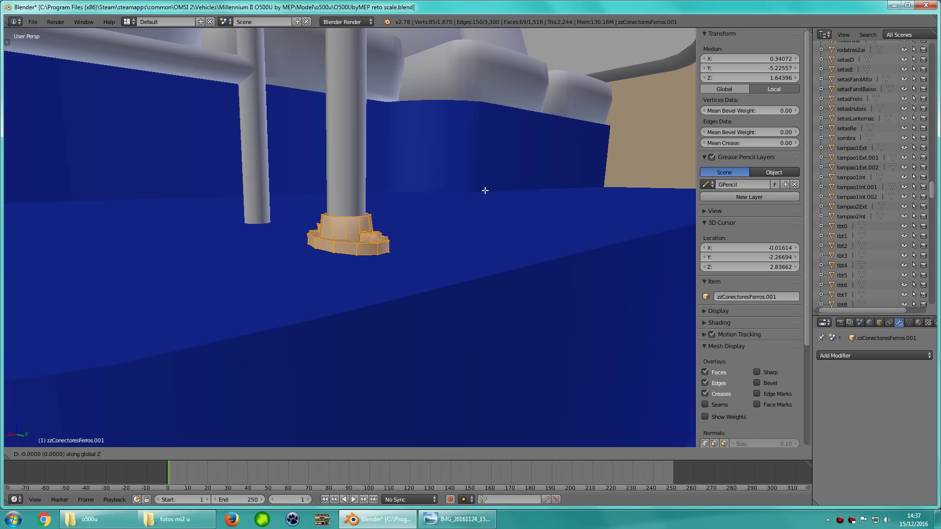
pyautogui.rightClick(486, 191)
pyautogui.moveTo(469, 210)
pyautogui.mouseDown(button='middle')
pyautogui.moveTo(346, 269)
pyautogui.moveTo(330, 288)
pyautogui.mouseUp(button='middle')
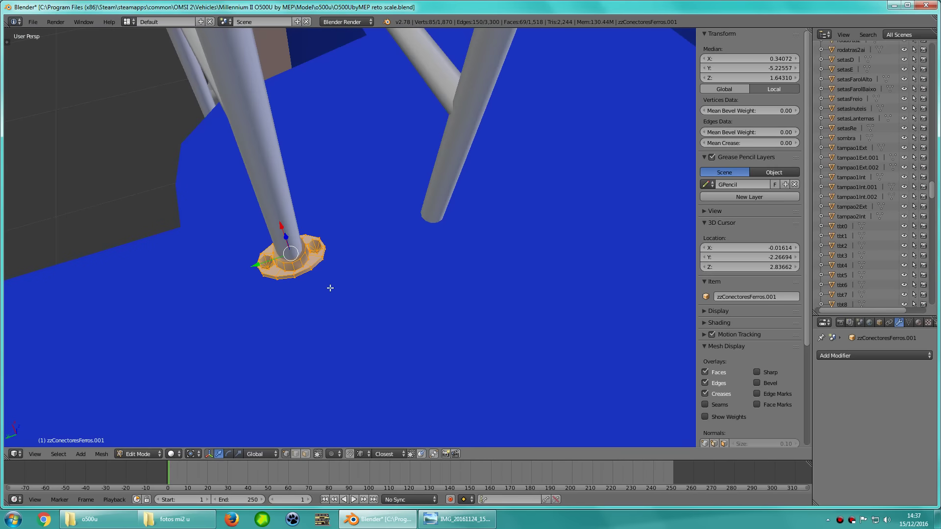
# Copy the flange along Y to the neighbouring pole's base and fine-tune its Y position
pyautogui.press('g')
pyautogui.press('y')
pyautogui.click(484, 239)
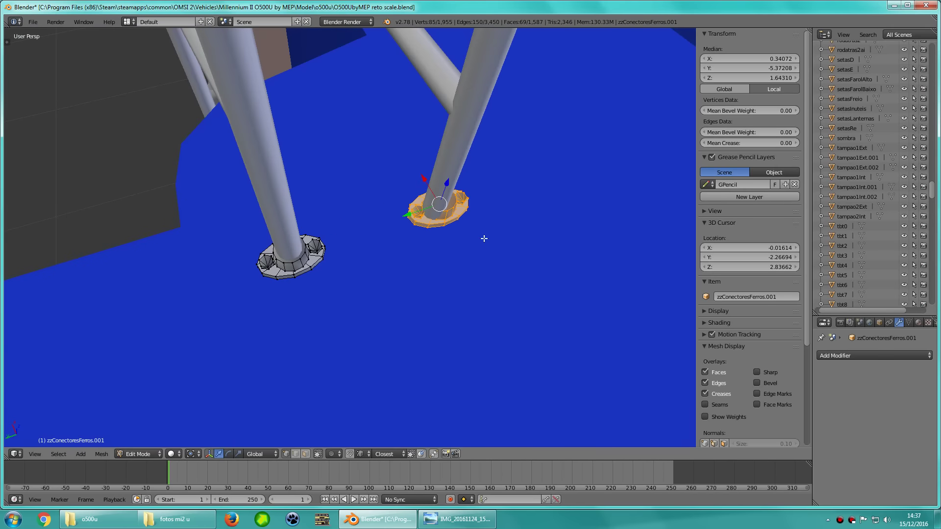
pyautogui.press('KP_Decimal')
pyautogui.scroll(-2, 475, 247)
pyautogui.press('g')
pyautogui.press('y')
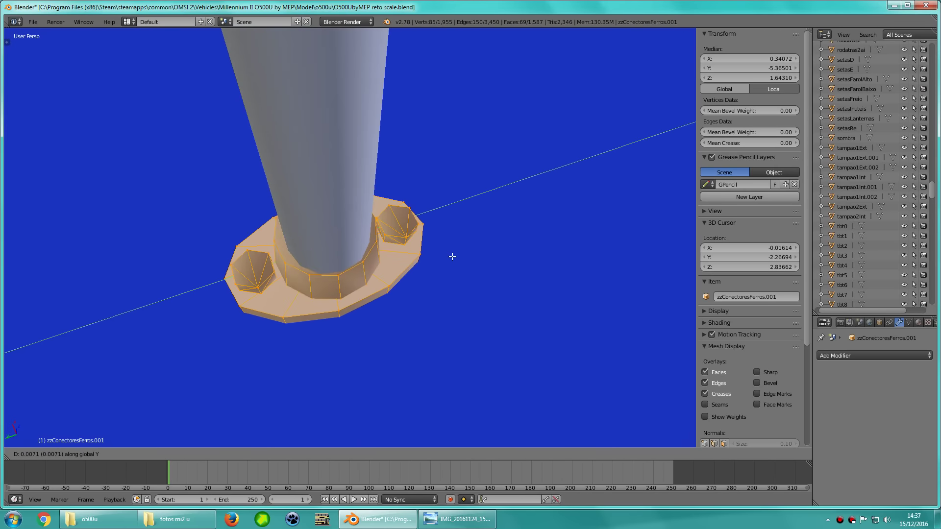
pyautogui.click(452, 256)
# Nudge the copy along X and zoom in to confirm it rings the pole base
pyautogui.moveTo(452, 256)
pyautogui.mouseDown(button='middle')
pyautogui.moveTo(532, 262)
pyautogui.moveTo(504, 219)
pyautogui.moveTo(544, 204)
pyautogui.moveTo(343, 221)
pyautogui.moveTo(287, 237)
pyautogui.moveTo(474, 254)
pyautogui.moveTo(537, 244)
pyautogui.moveTo(456, 332)
pyautogui.moveTo(460, 342)
pyautogui.moveTo(466, 231)
pyautogui.moveTo(323, 171)
pyautogui.moveTo(357, 172)
pyautogui.moveTo(424, 214)
pyautogui.moveTo(340, 187)
pyautogui.moveTo(406, 168)
pyautogui.moveTo(420, 177)
pyautogui.moveTo(393, 208)
pyautogui.moveTo(399, 236)
pyautogui.moveTo(334, 233)
pyautogui.mouseUp(button='middle')
pyautogui.press('g')
pyautogui.press('x')
pyautogui.click(535, 253)
pyautogui.press('g')
pyautogui.press('z')
pyautogui.rightClick(544, 205)
pyautogui.scroll(-5, 287, 238)
pyautogui.press('KP_Decimal')
pyautogui.scroll(-5, 424, 215)
pyautogui.scroll(-3, 334, 233)
pyautogui.scroll(1, 352, 214)
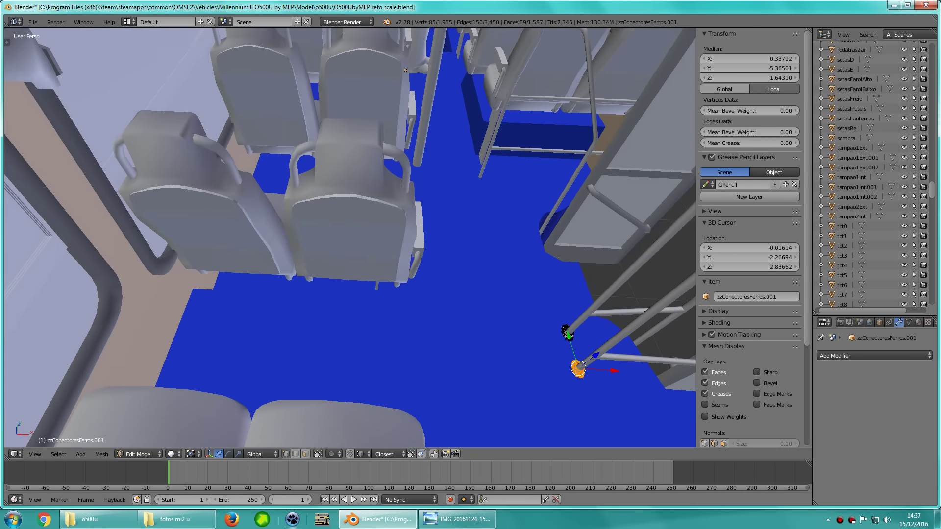
# Bring up the bus photo folder and preview the photo of the pole and seat
pyautogui.click(98, 519)
pyautogui.click(177, 520)
pyautogui.scroll(-5, 583, 318)
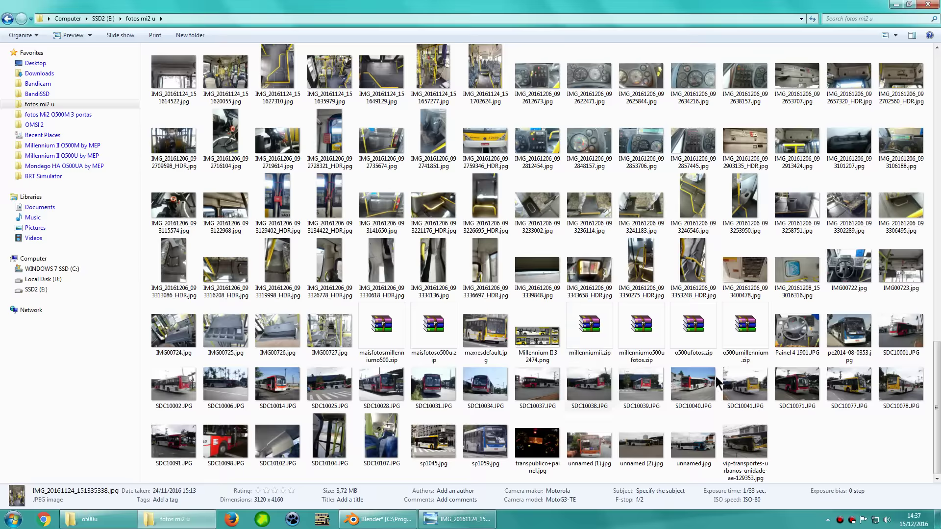
pyautogui.click(839, 424)
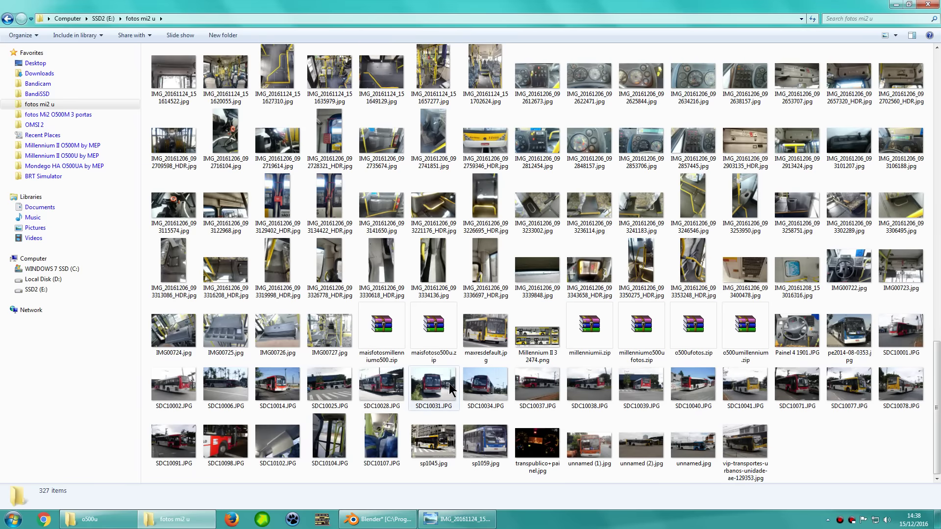
pyautogui.click(278, 267)
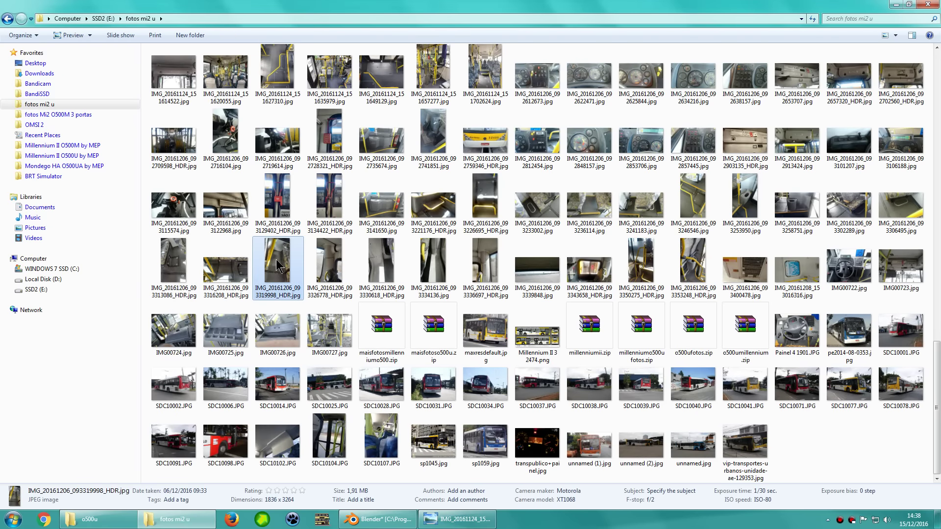
pyautogui.click(751, 210)
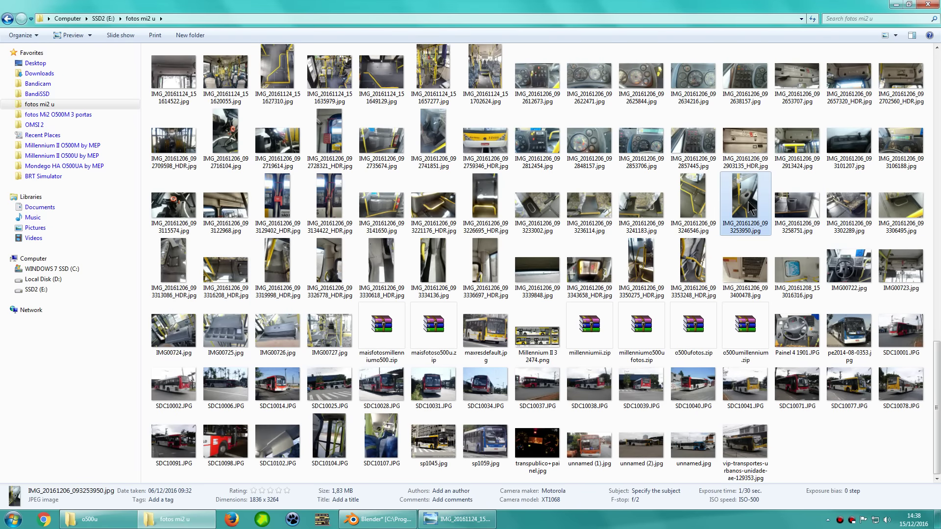
pyautogui.doubleClick(741, 199)
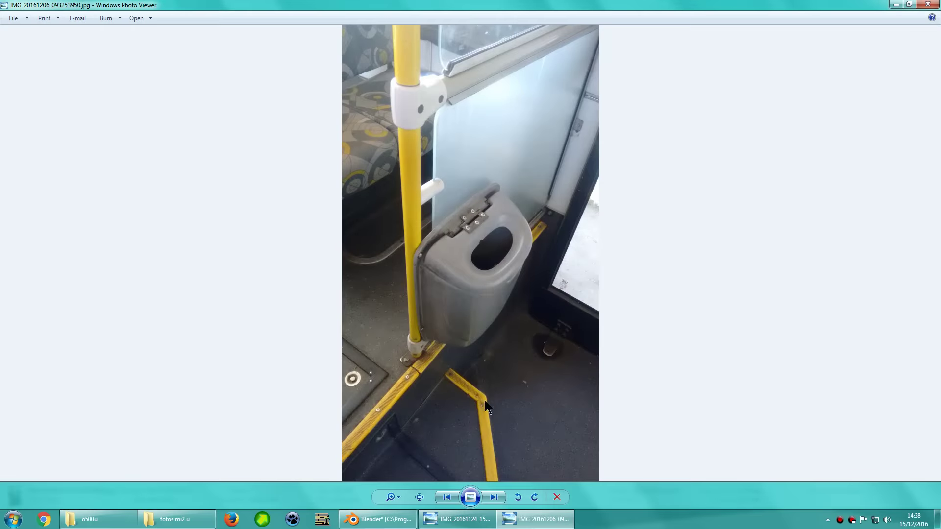
pyautogui.hotkey('alt', 'F4')
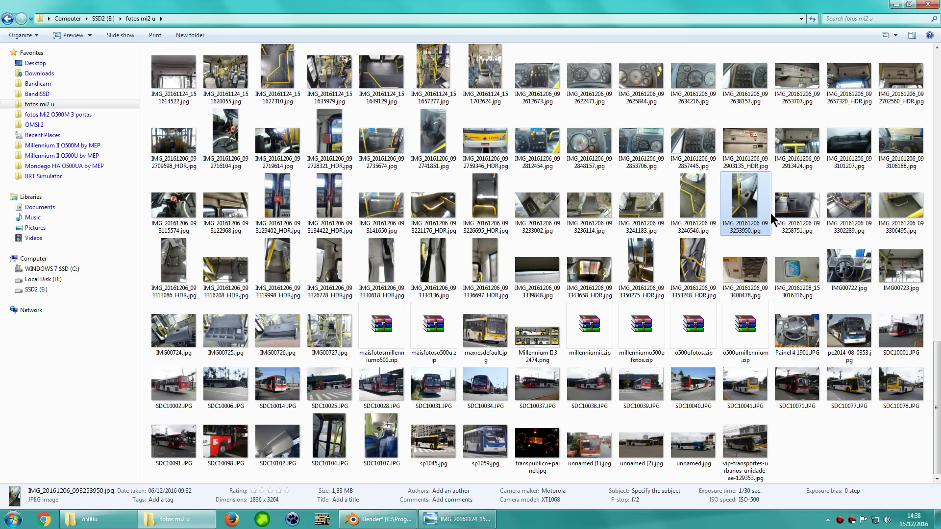
# Scroll up the folder and preview photo DSC08629.JPG
pyautogui.scroll(3, 512, 195)
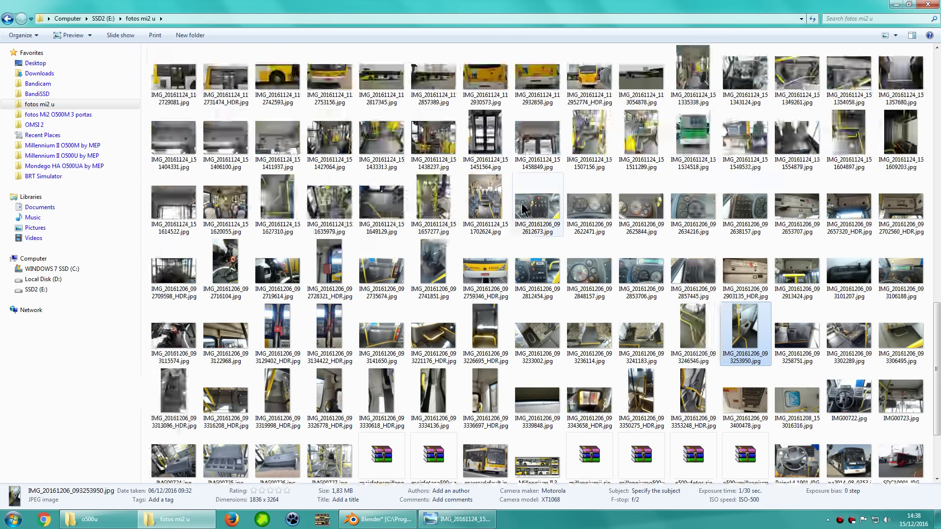
pyautogui.scroll(2, 618, 214)
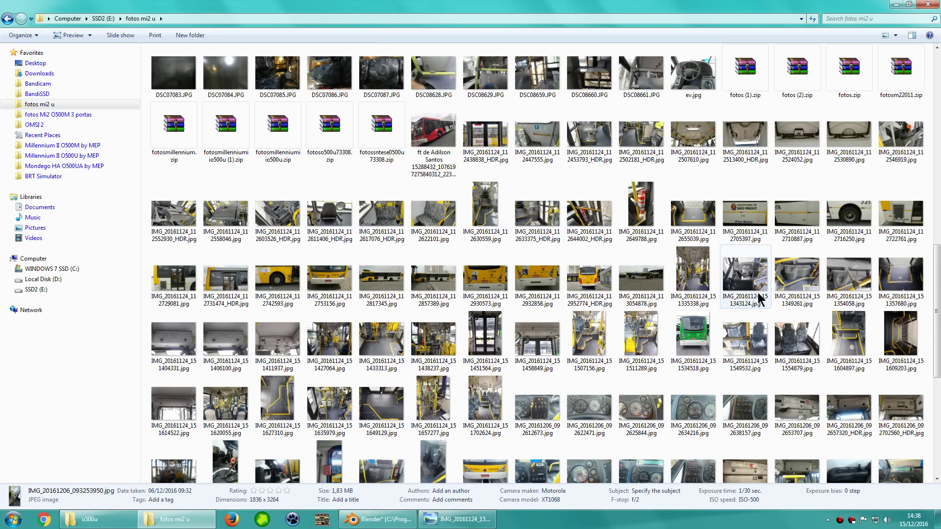
pyautogui.scroll(3, 557, 226)
pyautogui.click(433, 211)
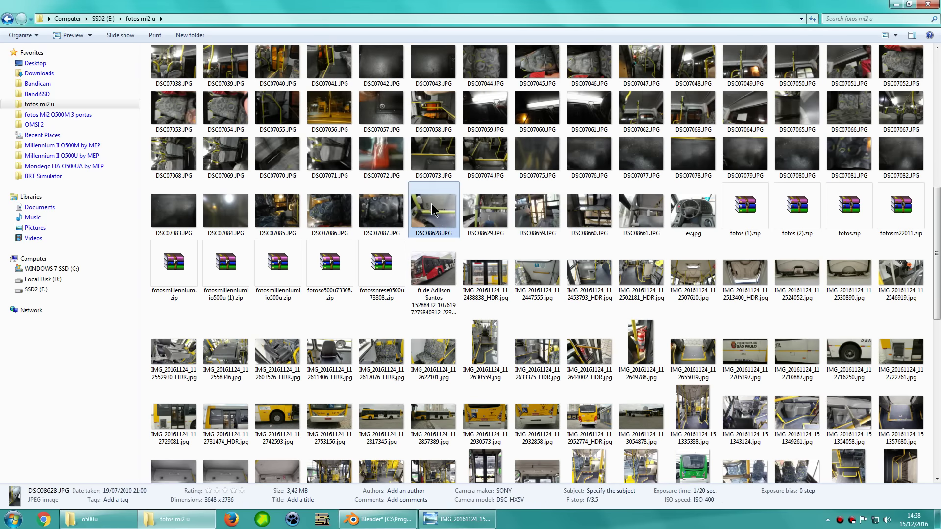
pyautogui.doubleClick(488, 214)
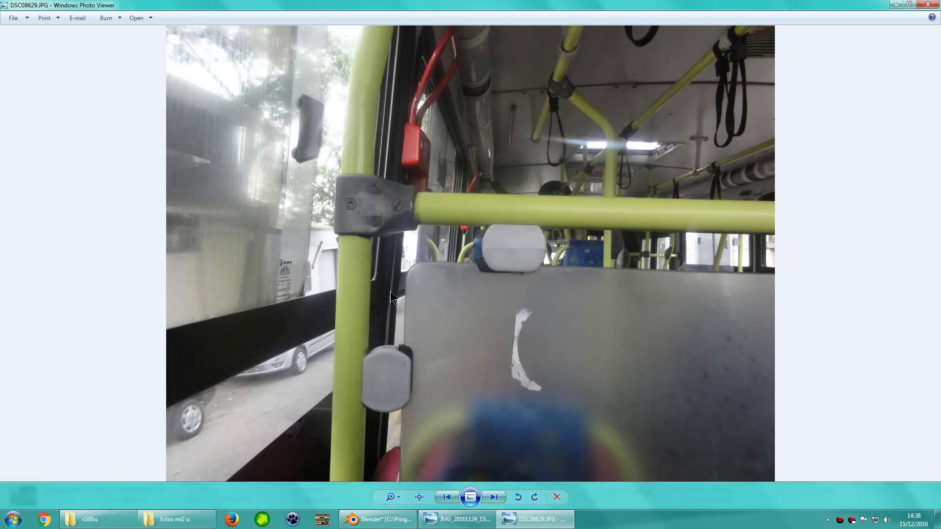
pyautogui.press('Escape')
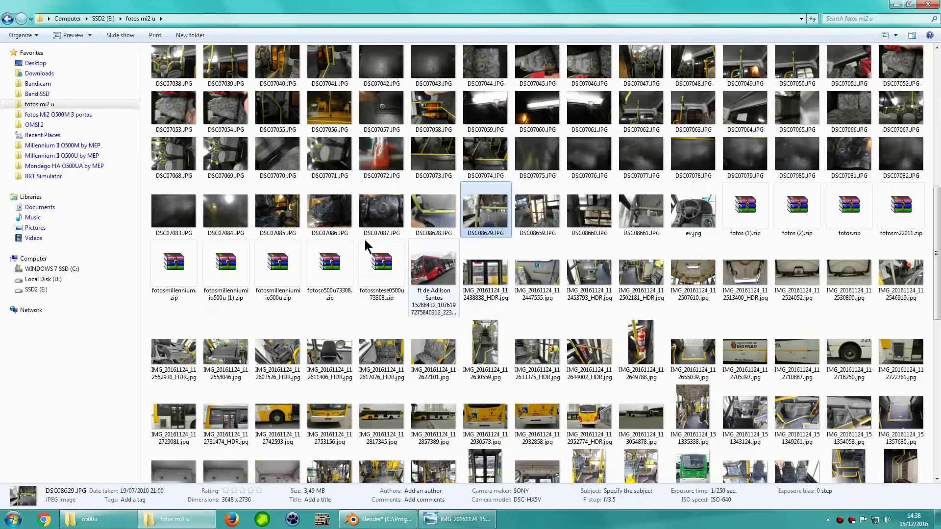
# Inspect the ceiling detail in DSC07037.JPG, then view DSC07039.JPG
pyautogui.scroll(5, 364, 246)
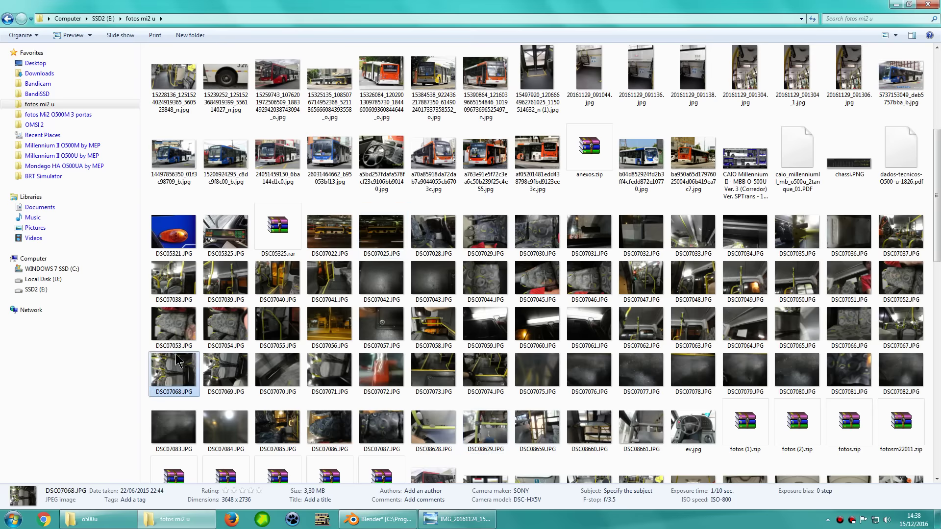
pyautogui.doubleClick(898, 239)
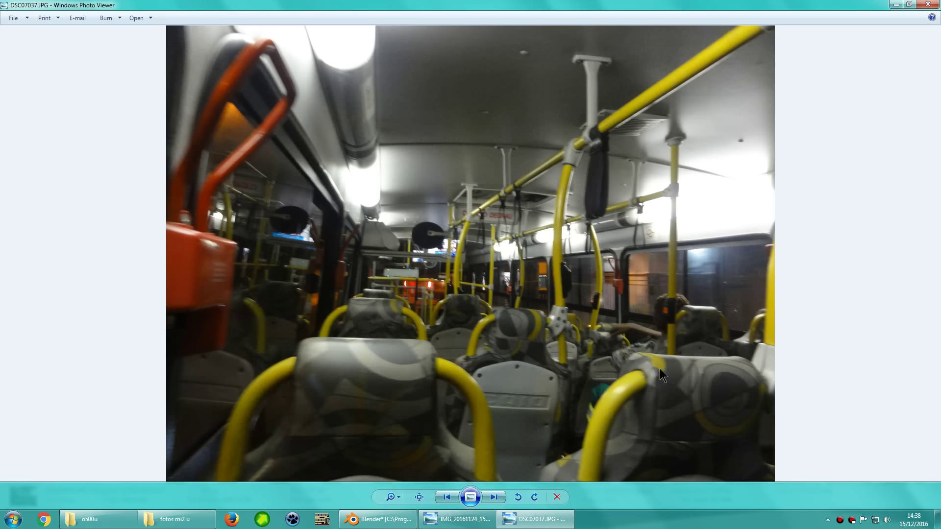
pyautogui.scroll(2, 476, 201)
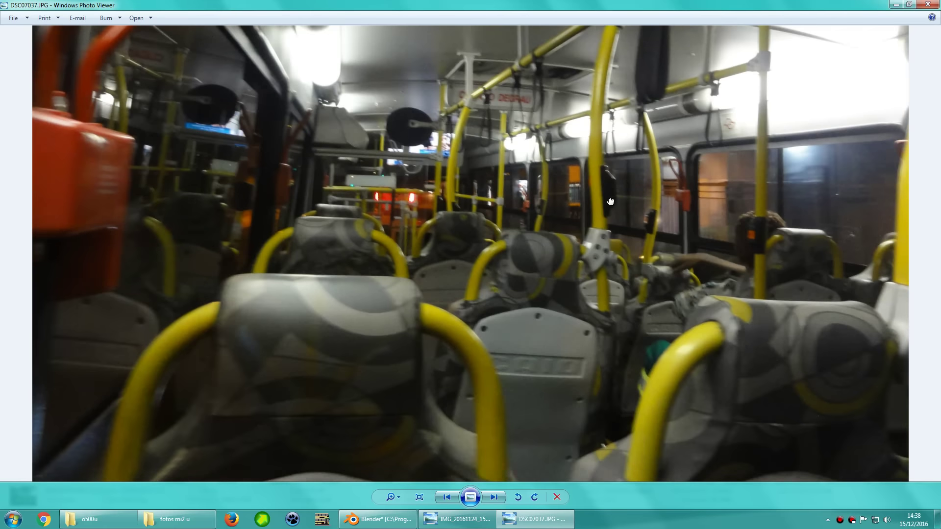
pyautogui.moveTo(611, 202); pyautogui.dragTo(846, 388)
pyautogui.scroll(-2, 748, 269)
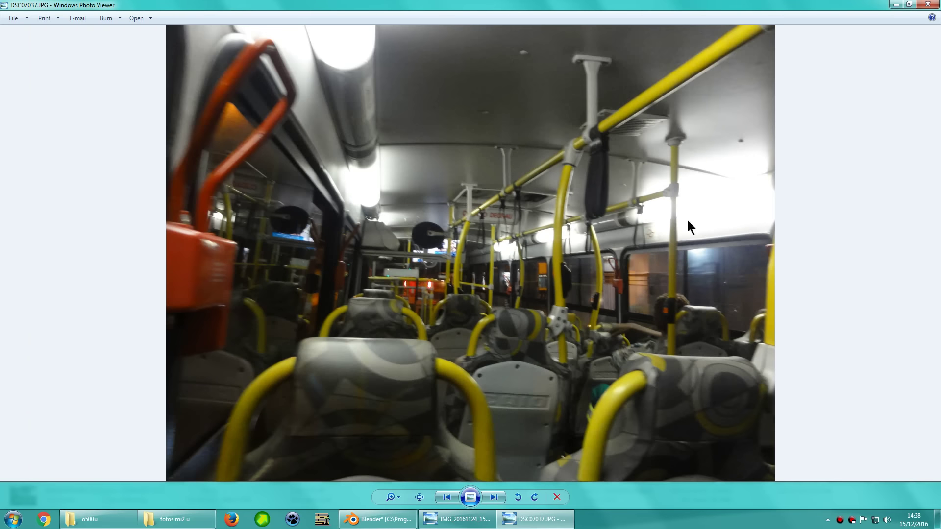
pyautogui.press('Escape')
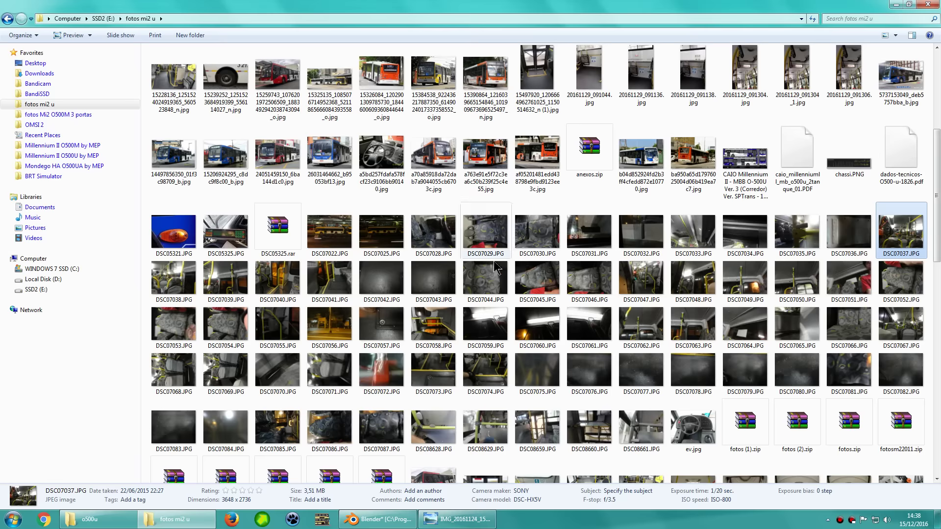
pyautogui.doubleClick(206, 293)
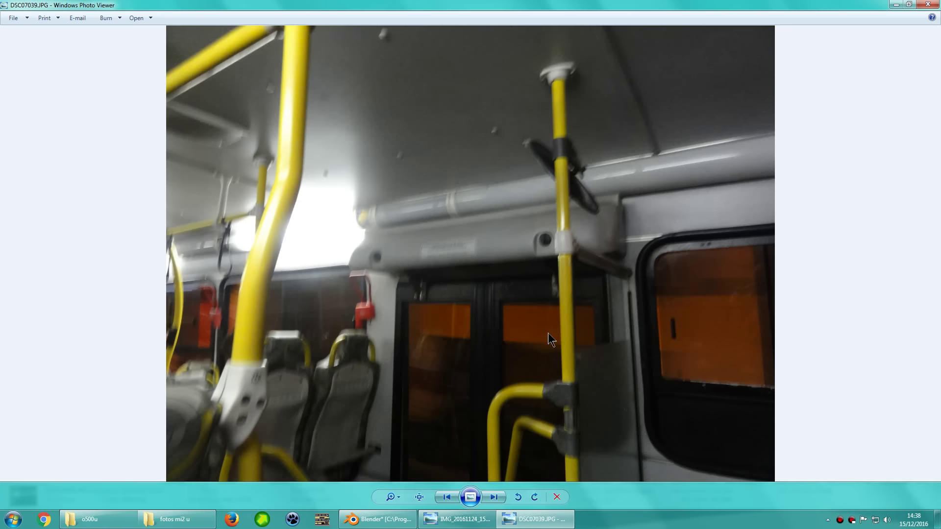
pyautogui.click(927, 4)
# Back in Blender, extrude the flange geometry along the Y axis
pyautogui.hotkey('alt', 'Tab')
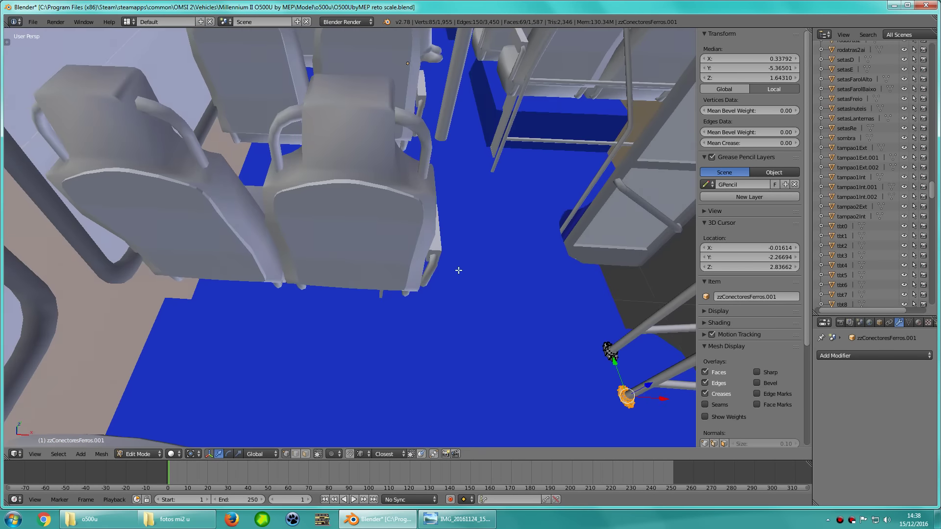
pyautogui.moveTo(580, 284)
pyautogui.mouseDown(button='middle')
pyautogui.moveTo(385, 287)
pyautogui.moveTo(396, 319)
pyautogui.moveTo(451, 316)
pyautogui.moveTo(399, 389)
pyautogui.moveTo(502, 361)
pyautogui.moveTo(511, 322)
pyautogui.moveTo(539, 299)
pyautogui.moveTo(514, 286)
pyautogui.mouseUp(button='middle')
pyautogui.press('e')
pyautogui.press('y')
pyautogui.click(255, 283)
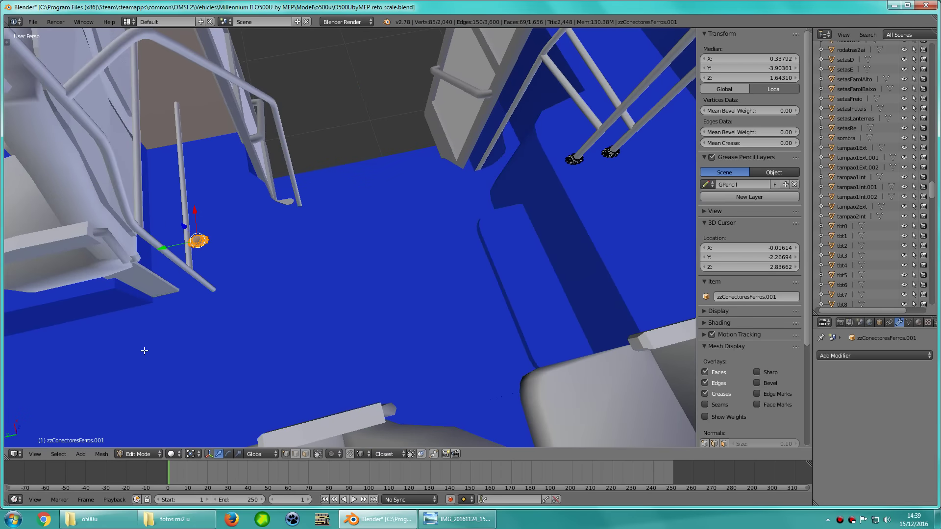
pyautogui.moveTo(255, 283)
pyautogui.mouseDown(button='middle')
pyautogui.moveTo(391, 248)
pyautogui.moveTo(240, 288)
pyautogui.moveTo(363, 245)
pyautogui.mouseUp(button='middle')
# Move the flange into place, setting its height on Z and its position on Y
pyautogui.press('g')
pyautogui.click(262, 287)
pyautogui.press('KP_Decimal')
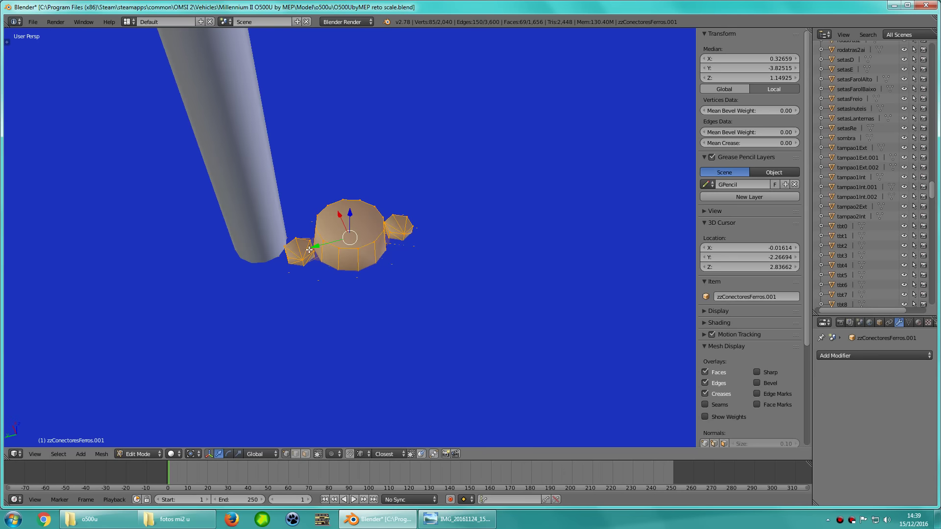
pyautogui.press('g')
pyautogui.press('z')
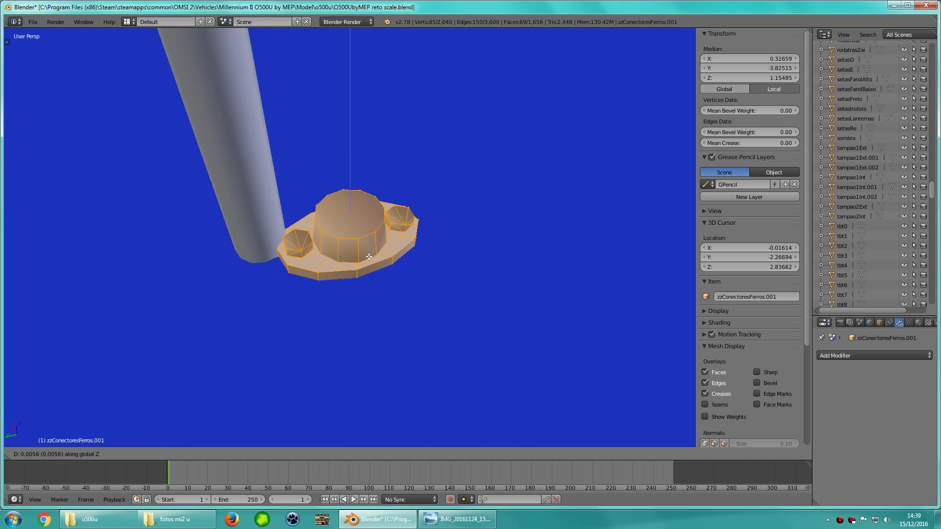
pyautogui.click(369, 257)
pyautogui.press('g')
pyautogui.moveTo(369, 256)
pyautogui.mouseDown(button='middle')
pyautogui.moveTo(313, 258)
pyautogui.moveTo(389, 293)
pyautogui.mouseUp(button='middle')
pyautogui.press('y')
pyautogui.click(294, 260)
# In top orthographic view, slide the flange along X under the pole
pyautogui.press('KP_7')
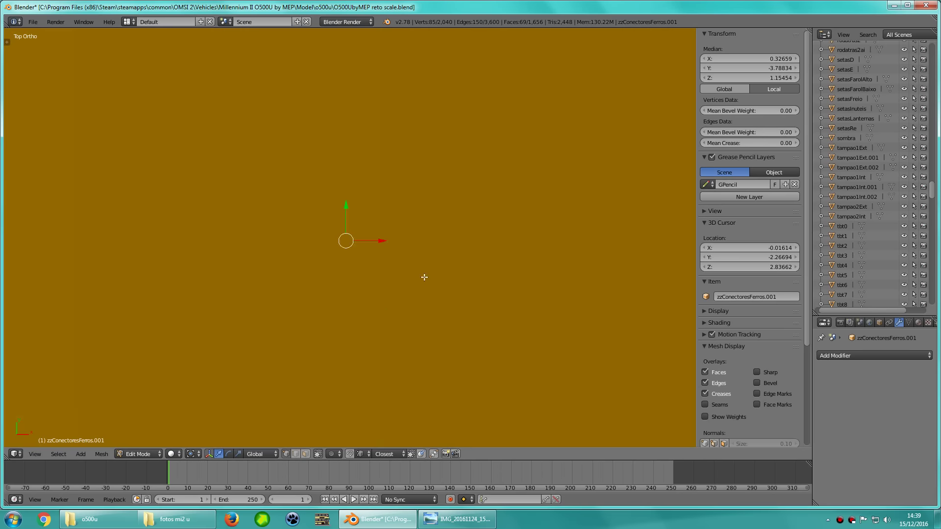
pyautogui.scroll(-5, 424, 278)
pyautogui.press('g')
pyautogui.press('x')
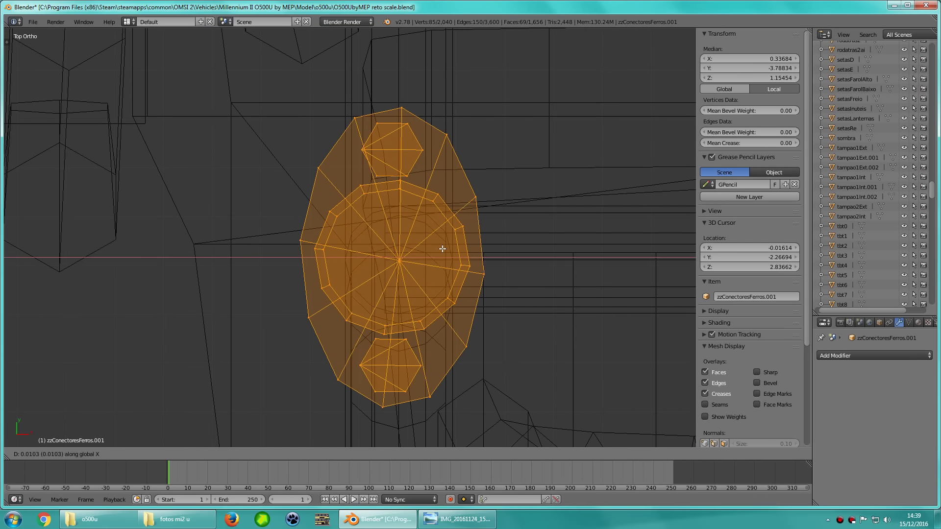
pyautogui.click(442, 249)
pyautogui.press('z')
pyautogui.moveTo(442, 249)
pyautogui.mouseDown(button='middle')
pyautogui.moveTo(283, 218)
pyautogui.moveTo(368, 249)
pyautogui.mouseUp(button='middle')
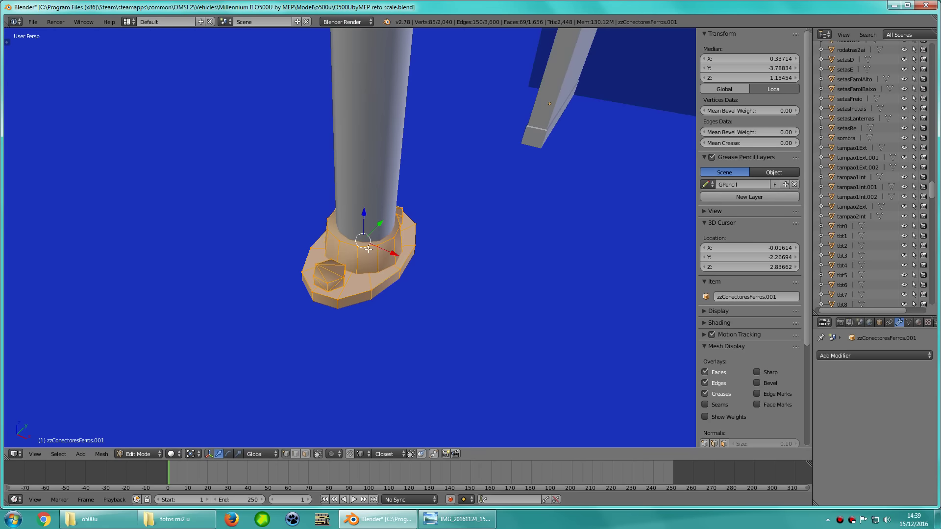
pyautogui.scroll(2, 479, 250)
pyautogui.press('g')
pyautogui.press('x')
pyautogui.click(479, 250)
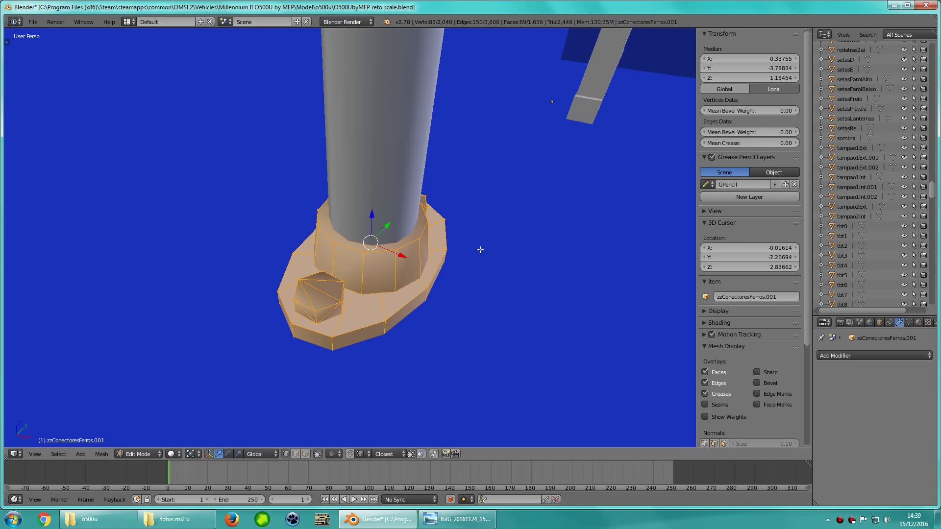
# Centre the flange on the pole foot with a final X nudge and return to Object Mode
pyautogui.moveTo(479, 250)
pyautogui.mouseDown(button='middle')
pyautogui.moveTo(523, 278)
pyautogui.moveTo(396, 250)
pyautogui.moveTo(427, 291)
pyautogui.moveTo(417, 261)
pyautogui.moveTo(543, 255)
pyautogui.moveTo(462, 234)
pyautogui.moveTo(494, 244)
pyautogui.mouseUp(button='middle')
pyautogui.press('g')
pyautogui.click(425, 291)
pyautogui.press('g')
pyautogui.press('x')
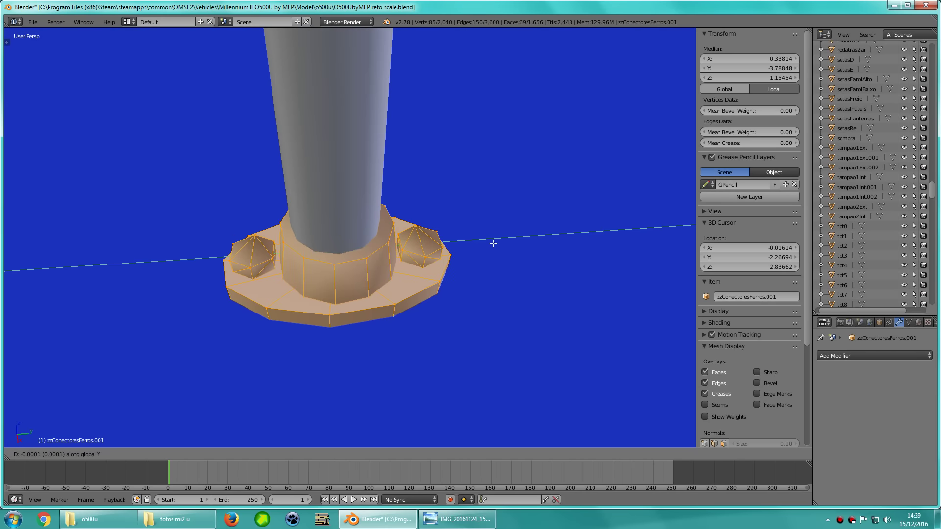
pyautogui.click(494, 243)
pyautogui.scroll(-3, 494, 243)
pyautogui.press('Tab')
pyautogui.scroll(-3, 369, 204)
pyautogui.scroll(-3, 379, 213)
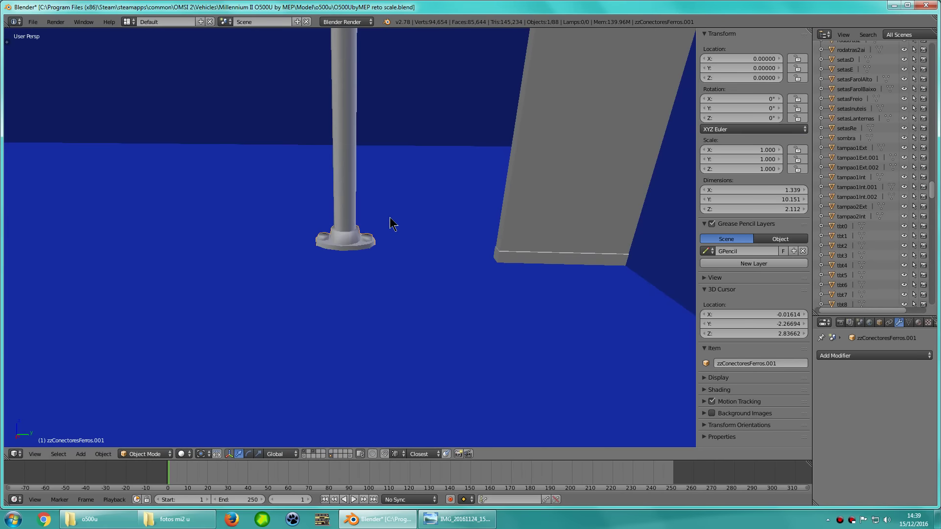
pyautogui.scroll(-3, 391, 222)
# In Edit Mode, duplicate the flange with Shift+D and place the copy near the next pole base
pyautogui.moveTo(391, 221)
pyautogui.mouseDown(button='middle')
pyautogui.moveTo(420, 256)
pyautogui.moveTo(401, 281)
pyautogui.moveTo(447, 309)
pyautogui.moveTo(365, 292)
pyautogui.mouseUp(button='middle')
pyautogui.scroll(2, 435, 290)
pyautogui.moveTo(434, 291)
pyautogui.mouseDown(button='middle')
pyautogui.moveTo(384, 279)
pyautogui.moveTo(412, 309)
pyautogui.moveTo(531, 256)
pyautogui.moveTo(374, 248)
pyautogui.moveTo(363, 235)
pyautogui.moveTo(382, 256)
pyautogui.moveTo(269, 274)
pyautogui.moveTo(384, 336)
pyautogui.moveTo(432, 302)
pyautogui.moveTo(420, 273)
pyautogui.moveTo(631, 269)
pyautogui.mouseUp(button='middle')
pyautogui.press('Tab')
pyautogui.hotkey('shift', 'd')
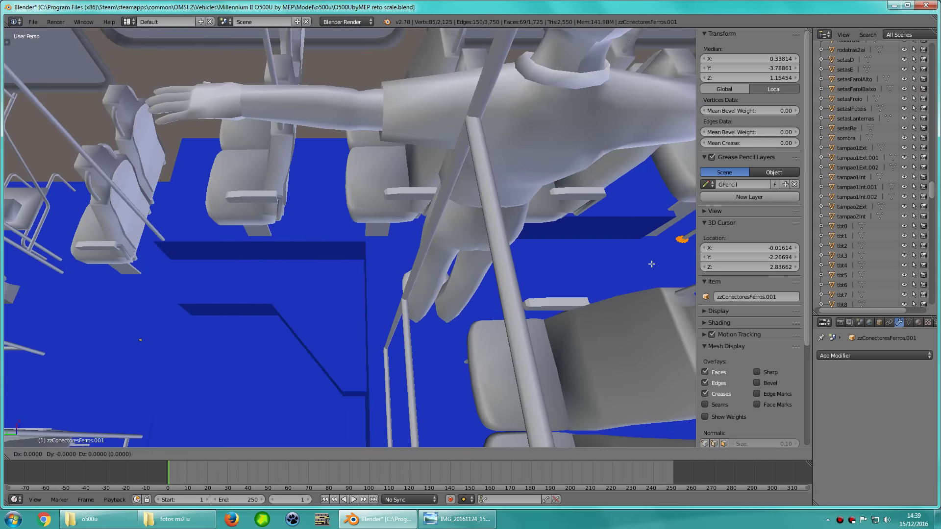
pyautogui.click(141, 245)
pyautogui.moveTo(390, 343)
pyautogui.mouseDown(button='middle')
pyautogui.moveTo(420, 273)
pyautogui.moveTo(375, 242)
pyautogui.moveTo(311, 265)
pyautogui.moveTo(358, 260)
pyautogui.moveTo(384, 242)
pyautogui.moveTo(345, 330)
pyautogui.mouseUp(button='middle')
pyautogui.scroll(3, 430, 273)
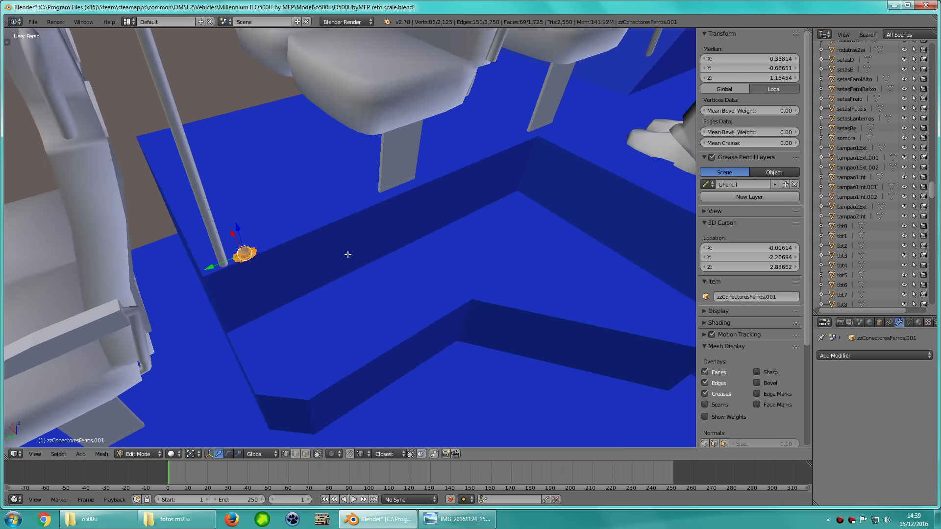
# Check the reference photo, then close it and return to the model
pyautogui.click(441, 519)
pyautogui.scroll(-1, 439, 319)
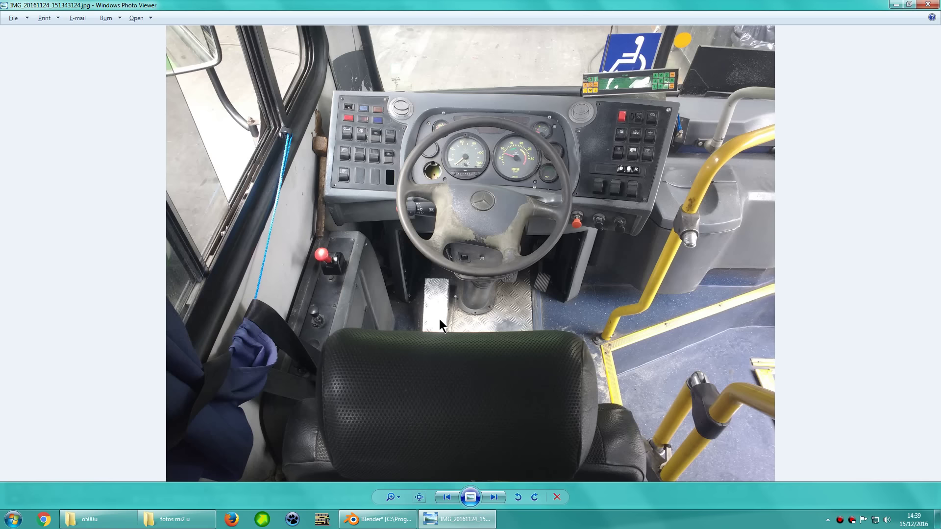
pyautogui.click(928, 4)
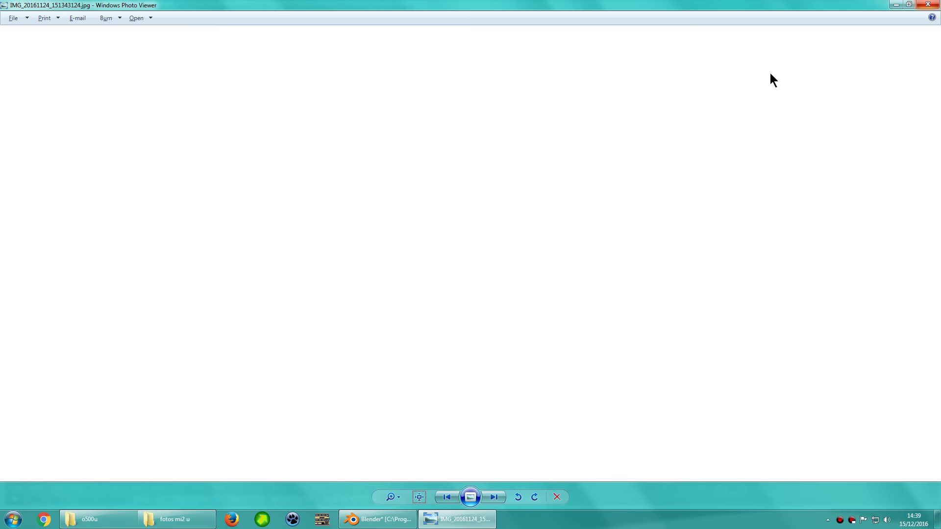
pyautogui.scroll(-3, 384, 281)
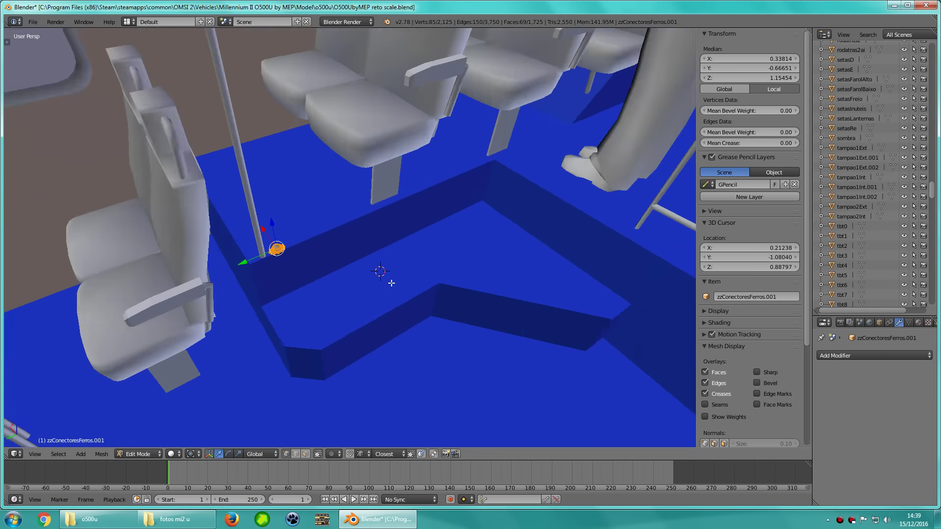
pyautogui.scroll(-2, 378, 275)
# Place the 3D cursor on the floor step and duplicate the flange along the Y axis
pyautogui.scroll(2, 378, 267)
pyautogui.click(376, 266)
pyautogui.scroll(3, 392, 260)
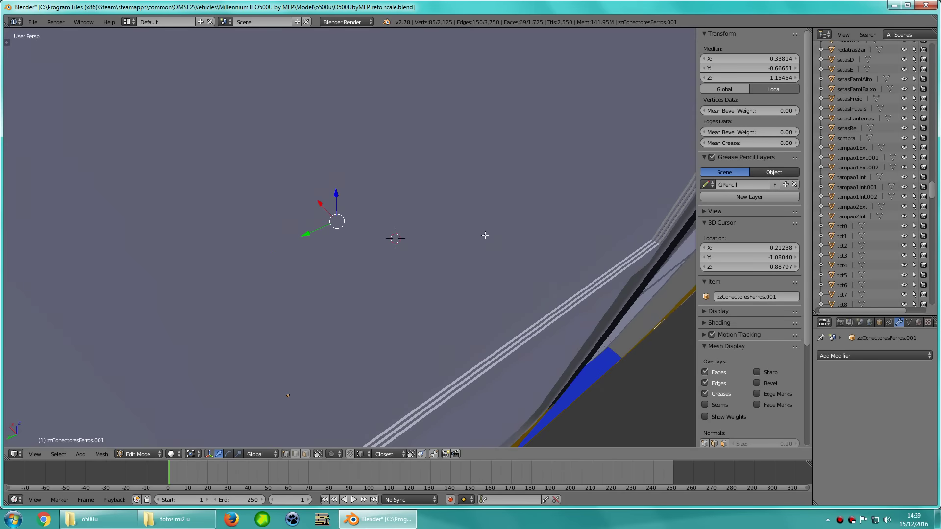
pyautogui.scroll(2, 432, 243)
pyautogui.scroll(2, 466, 233)
pyautogui.scroll(2, 477, 228)
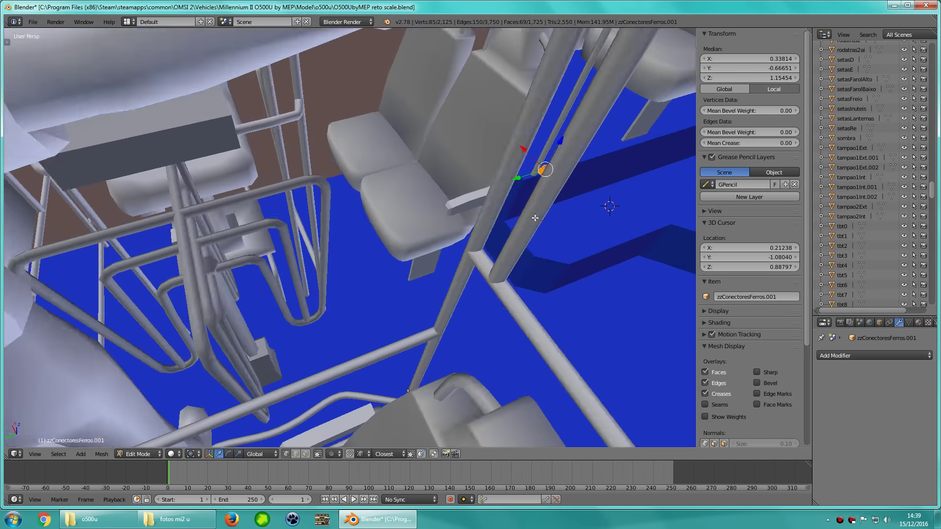
pyautogui.scroll(1, 483, 226)
pyautogui.scroll(2, 490, 223)
pyautogui.hotkey('shift', 'd')
pyautogui.press('y')
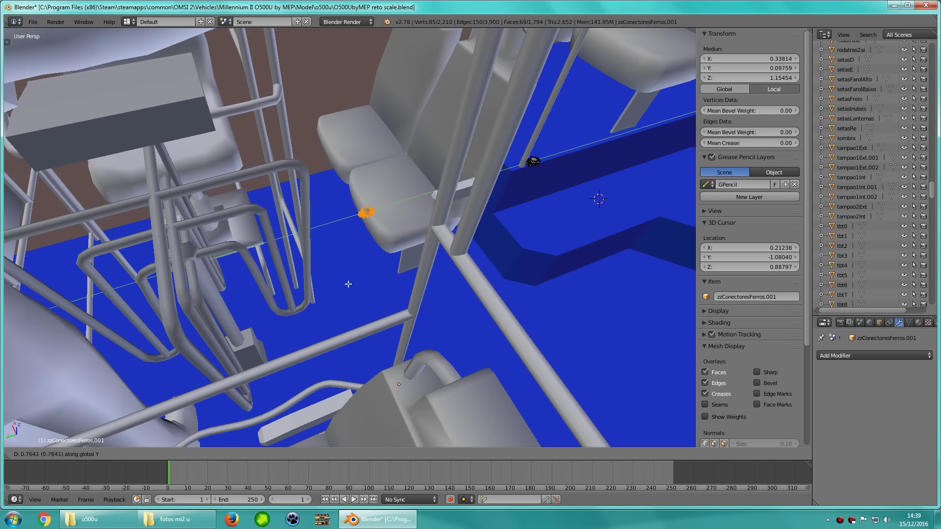
pyautogui.click(504, 164)
# Frame the new flange copy and move it toward the pole base
pyautogui.press('z')
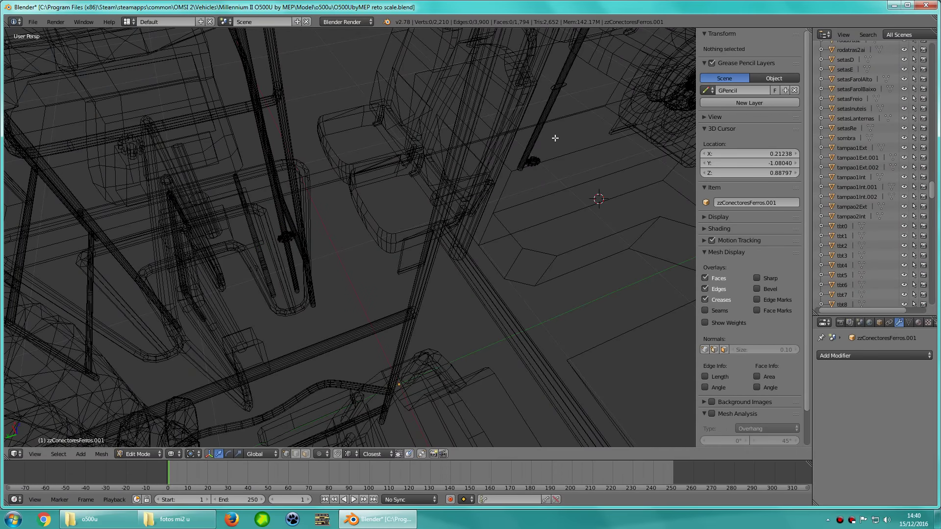
pyautogui.press('KP_Decimal')
pyautogui.press('z')
pyautogui.scroll(-1, 525, 235)
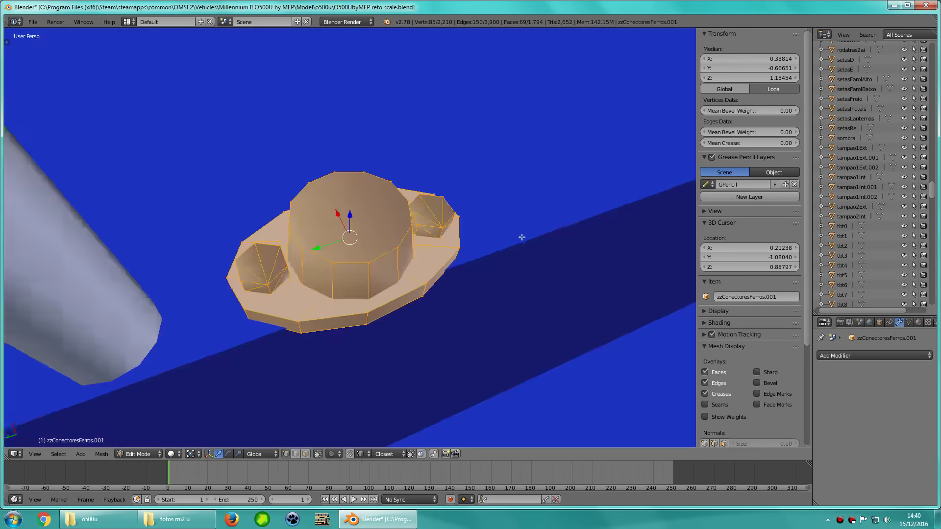
pyautogui.scroll(-2, 525, 235)
pyautogui.press('g')
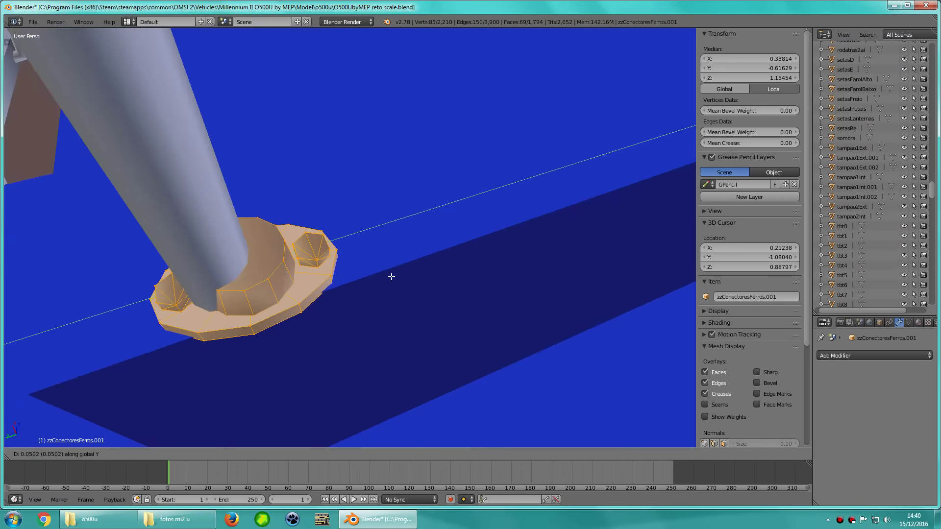
pyautogui.press('x')
pyautogui.click(390, 277)
pyautogui.scroll(-2, 391, 277)
pyautogui.scroll(-2, 381, 273)
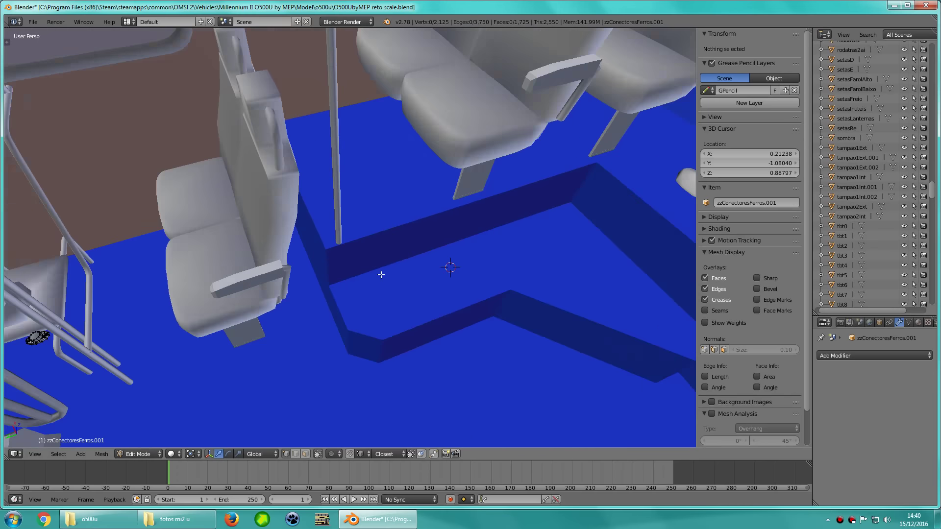
pyautogui.scroll(-2, 387, 269)
pyautogui.scroll(-1, 305, 304)
# Select the zzConectoresFerros.001 flange geometry in wireframe and lower it
pyautogui.moveTo(305, 305); pyautogui.dragTo(410, 283, button='middle')
pyautogui.press('z')
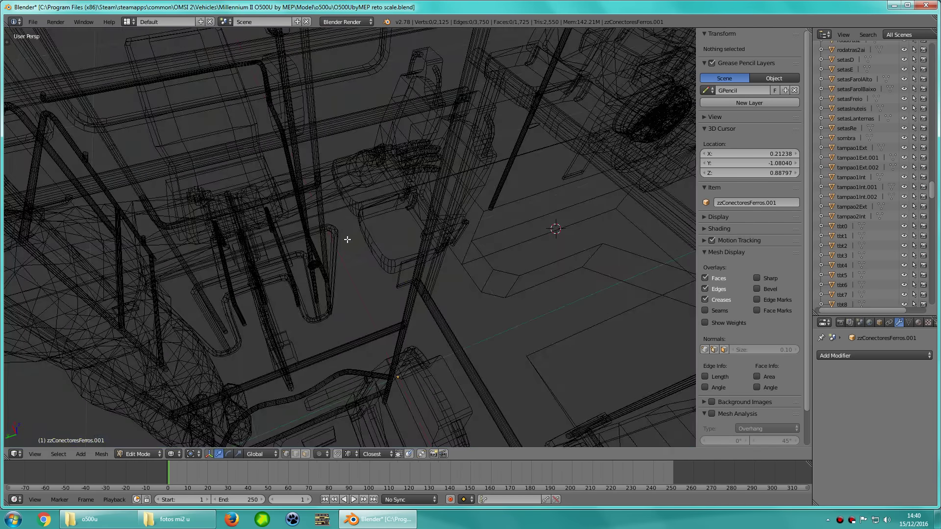
pyautogui.press('l')
pyautogui.press('z')
pyautogui.press('KP_Decimal')
pyautogui.press('z')
pyautogui.press('z')
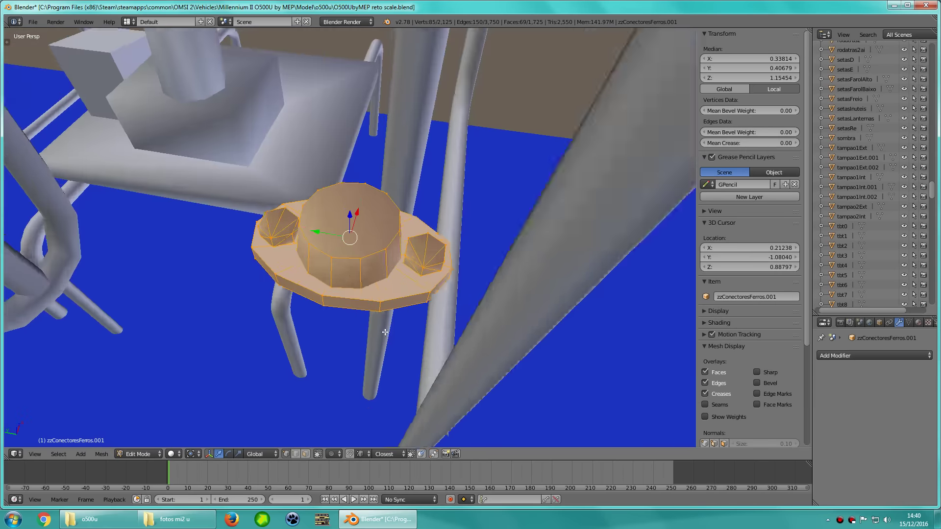
pyautogui.scroll(-2, 385, 332)
pyautogui.moveTo(383, 284)
pyautogui.mouseDown(button='middle')
pyautogui.moveTo(372, 275)
pyautogui.moveTo(422, 275)
pyautogui.mouseUp(button='middle')
pyautogui.press('g')
pyautogui.press('z')
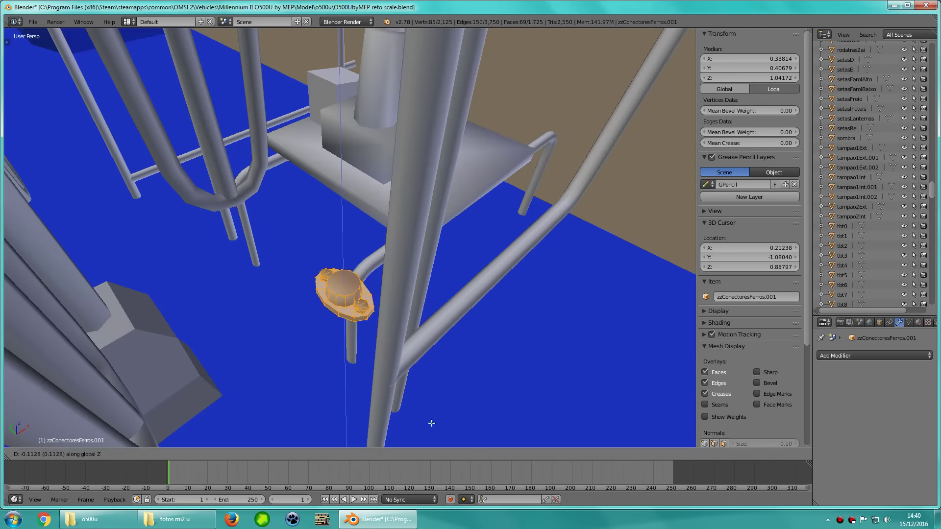
pyautogui.click(432, 426)
# Lower the flange further on Z and centre it under the pole in Top Ortho
pyautogui.moveTo(431, 426); pyautogui.dragTo(348, 124, button='middle')
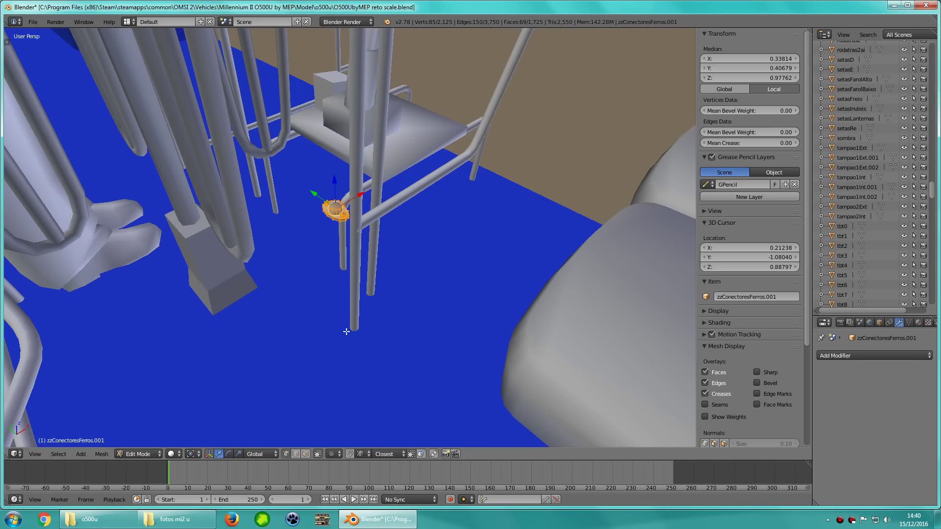
pyautogui.press('g')
pyautogui.press('z')
pyautogui.click(386, 437)
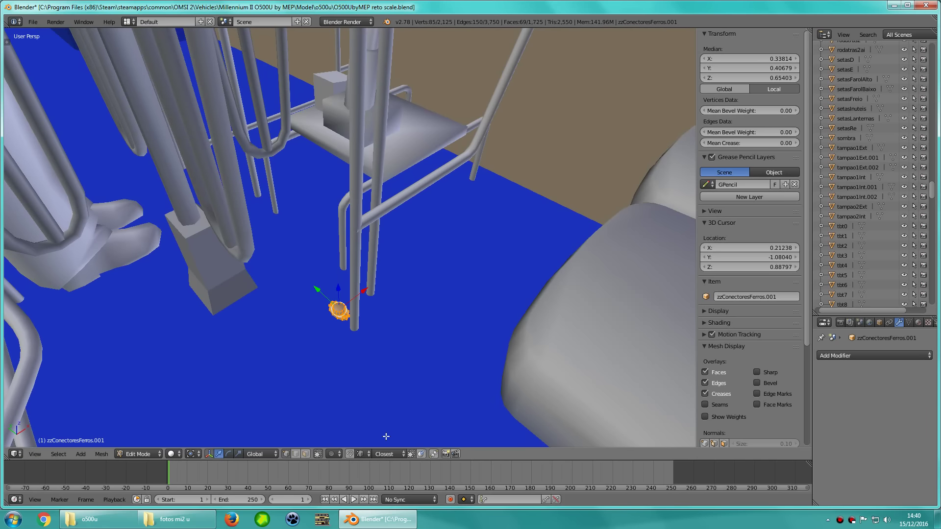
pyautogui.press('KP_Decimal')
pyautogui.moveTo(386, 436)
pyautogui.mouseDown(button='middle')
pyautogui.moveTo(363, 330)
pyautogui.moveTo(433, 358)
pyautogui.mouseUp(button='middle')
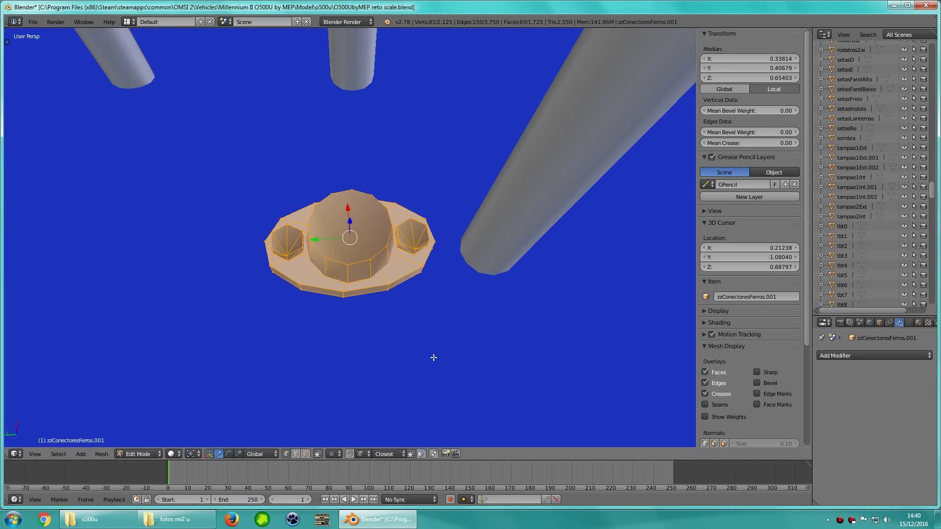
pyautogui.press('KP_7')
pyautogui.press('z')
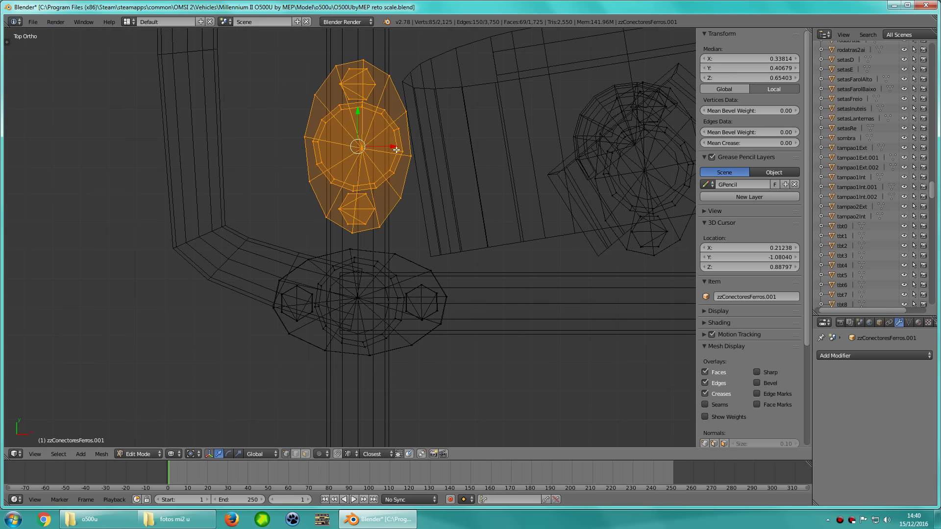
pyautogui.press('g')
pyautogui.click(397, 307)
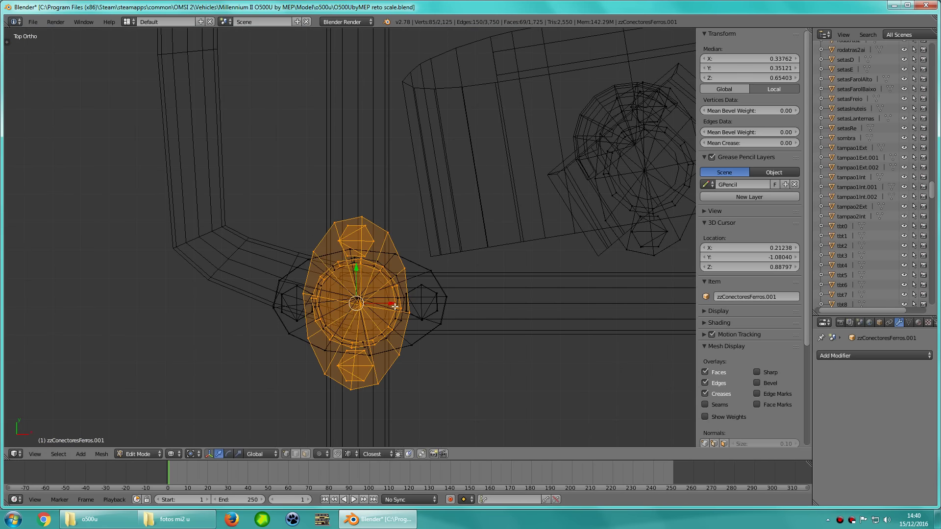
# Lower the flange on Z to rest on the floor and save the blend file
pyautogui.moveTo(397, 308)
pyautogui.mouseDown(button='middle')
pyautogui.moveTo(397, 252)
pyautogui.moveTo(441, 284)
pyautogui.mouseUp(button='middle')
pyautogui.press('z')
pyautogui.press('g')
pyautogui.press('z')
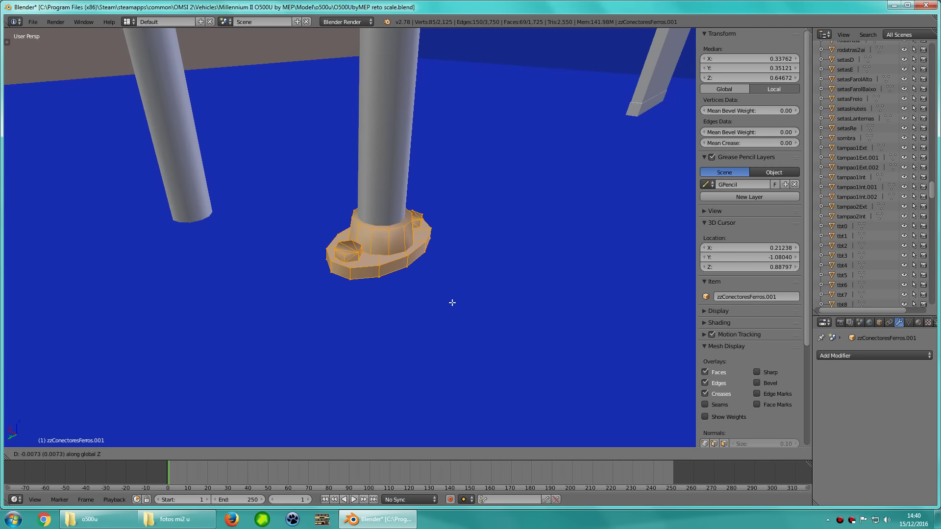
pyautogui.click(452, 303)
pyautogui.moveTo(452, 304)
pyautogui.mouseDown(button='middle')
pyautogui.moveTo(338, 313)
pyautogui.moveTo(233, 304)
pyautogui.moveTo(346, 344)
pyautogui.moveTo(397, 333)
pyautogui.mouseUp(button='middle')
pyautogui.hotkey('ctrl', 's')
pyautogui.click(344, 339)
# Move a flange copy onto another pole's foot and centre it in Top Ortho wireframe view
pyautogui.moveTo(444, 310); pyautogui.dragTo(562, 278, button='middle')
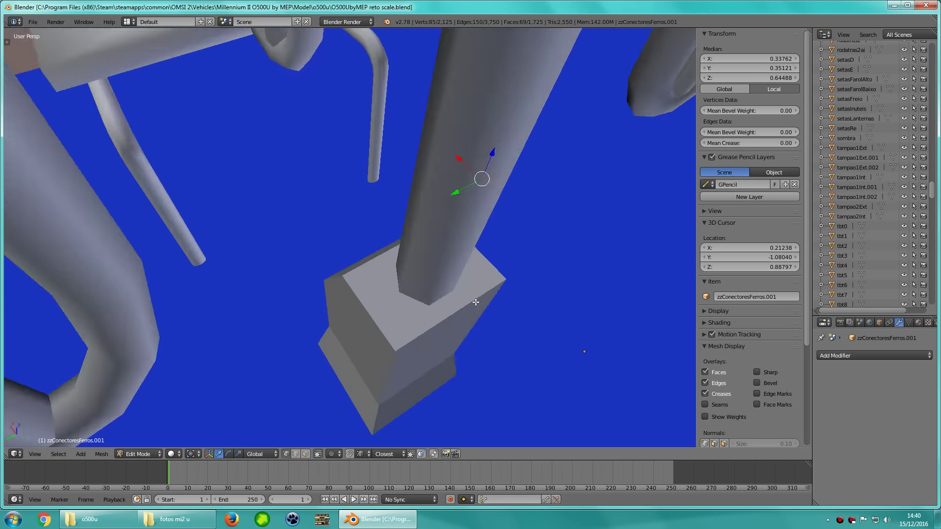
pyautogui.press('g')
pyautogui.press('y')
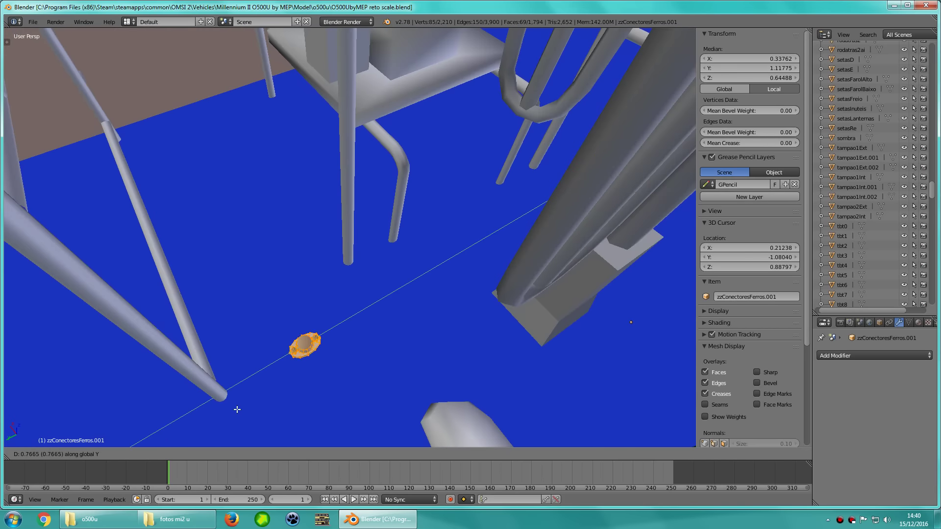
pyautogui.click(230, 392)
pyautogui.moveTo(230, 392)
pyautogui.mouseDown(button='middle')
pyautogui.moveTo(457, 280)
pyautogui.moveTo(449, 330)
pyautogui.moveTo(420, 340)
pyautogui.moveTo(418, 253)
pyautogui.moveTo(424, 298)
pyautogui.moveTo(369, 327)
pyautogui.moveTo(333, 306)
pyautogui.moveTo(370, 328)
pyautogui.moveTo(330, 329)
pyautogui.moveTo(356, 345)
pyautogui.moveTo(363, 368)
pyautogui.mouseUp(button='middle')
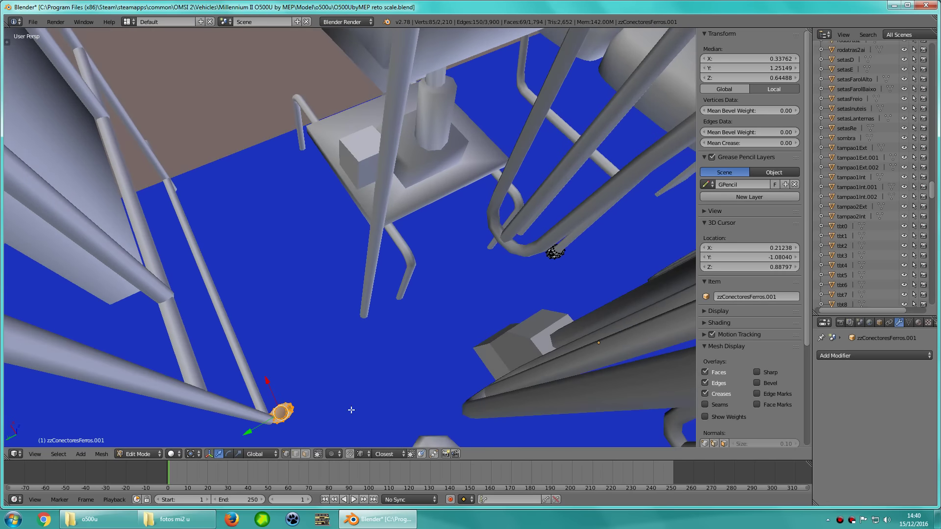
pyautogui.press('KP_7')
pyautogui.press('z')
pyautogui.scroll(2, 254, 171)
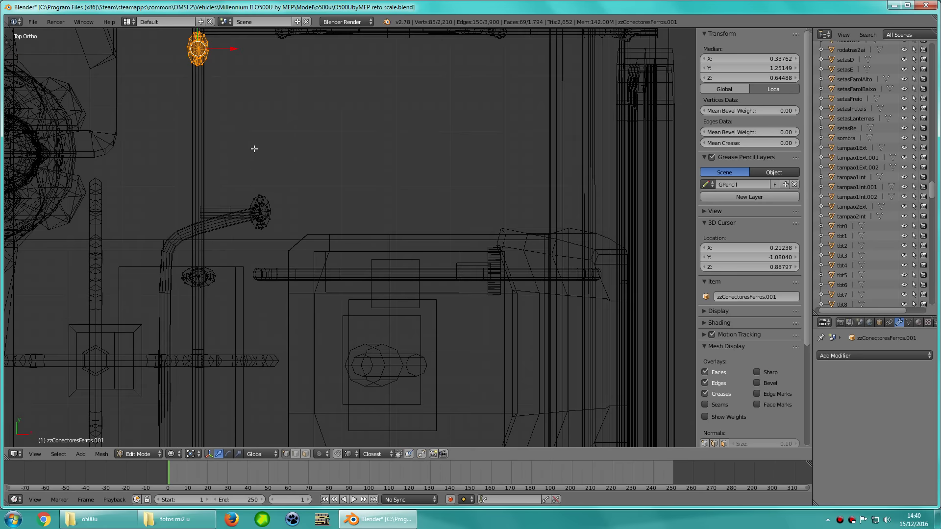
pyautogui.press('g')
pyautogui.click(316, 313)
pyautogui.press('KP_Decimal')
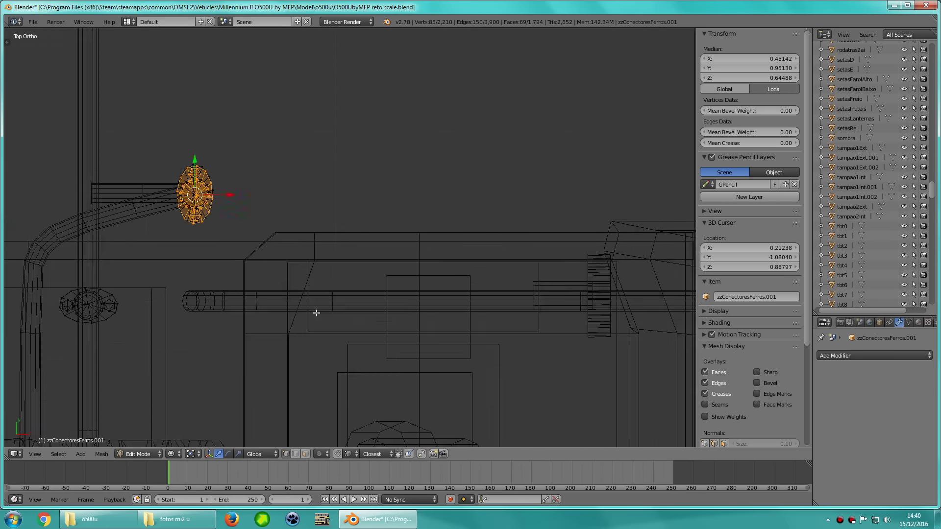
pyautogui.press('g')
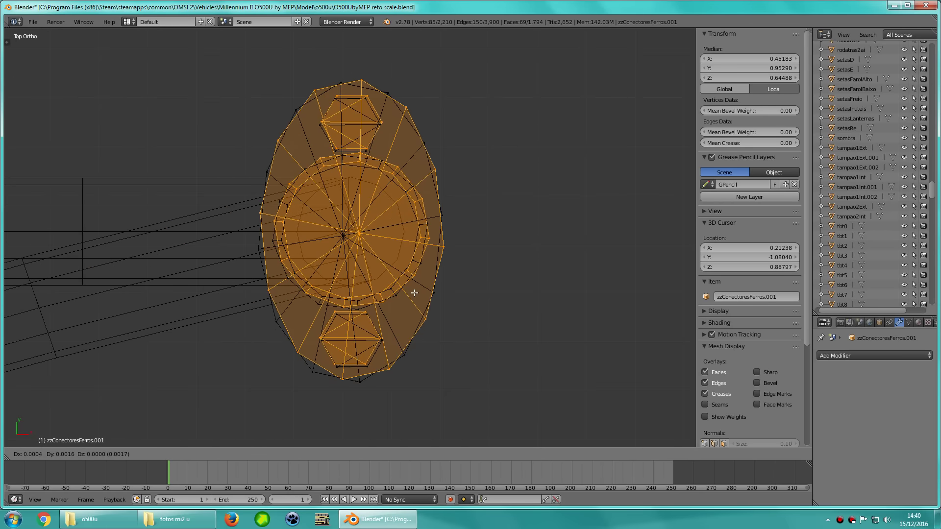
pyautogui.click(414, 294)
# Place a second flange copy at the next pole foot and centre it on the pole
pyautogui.scroll(-2, 413, 295)
pyautogui.scroll(-8, 414, 296)
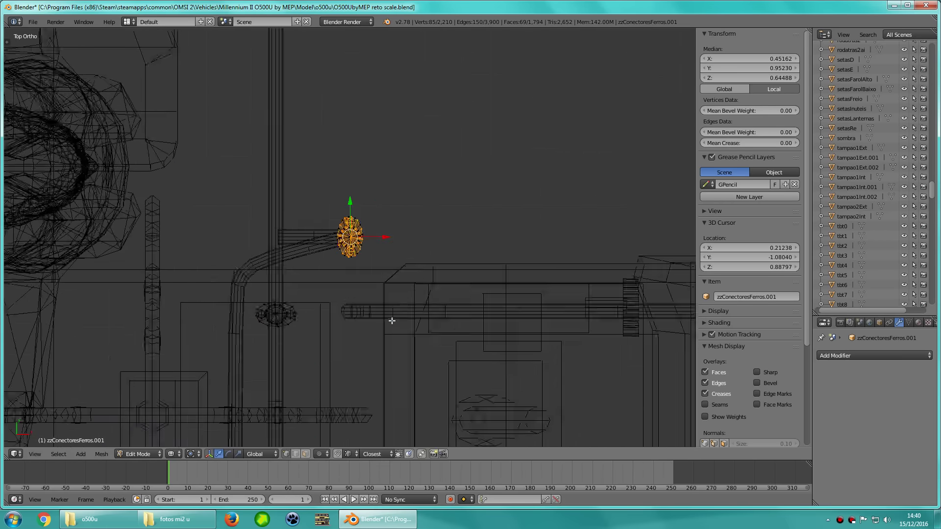
pyautogui.keyDown('shift'); pyautogui.scroll(-4, 414, 295); pyautogui.keyUp('shift')
pyautogui.press('g')
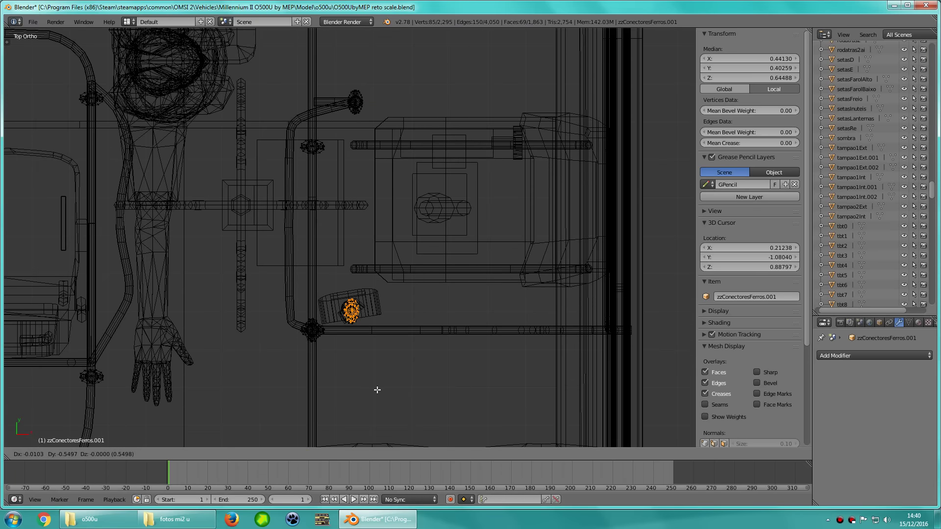
pyautogui.click(377, 390)
pyautogui.press('KP_Decimal')
pyautogui.press('g')
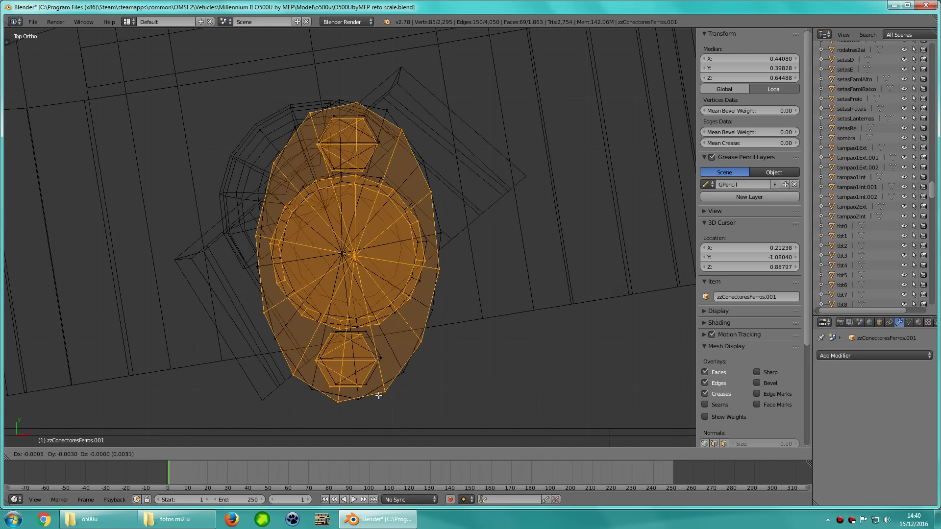
pyautogui.click(379, 395)
pyautogui.scroll(-2, 375, 382)
pyautogui.scroll(-4, 401, 301)
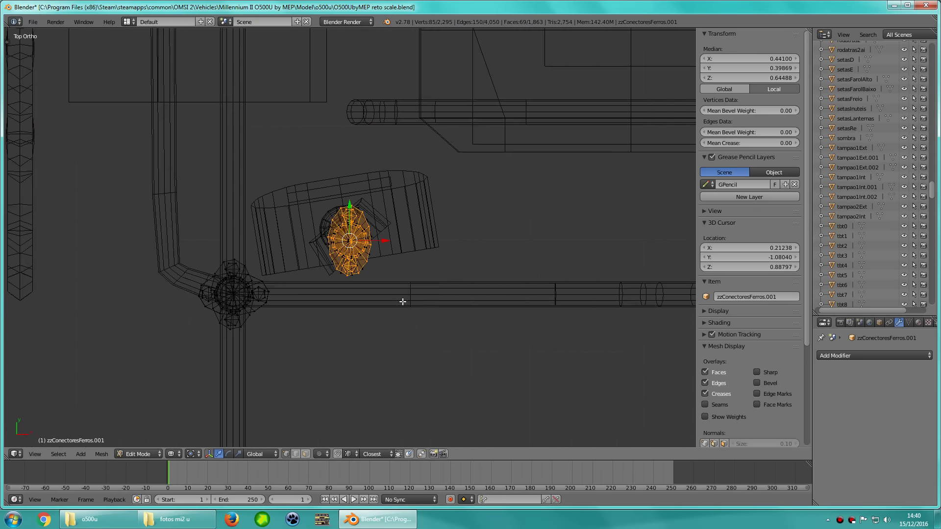
pyautogui.scroll(-3, 374, 252)
# Duplicate the flange for a third pole, centre it, then shift it slightly along X
pyautogui.keyDown('shift'); pyautogui.moveTo(374, 252); pyautogui.dragTo(366, 282, button='middle'); pyautogui.keyUp('shift')
pyautogui.hotkey('shift', 'd')
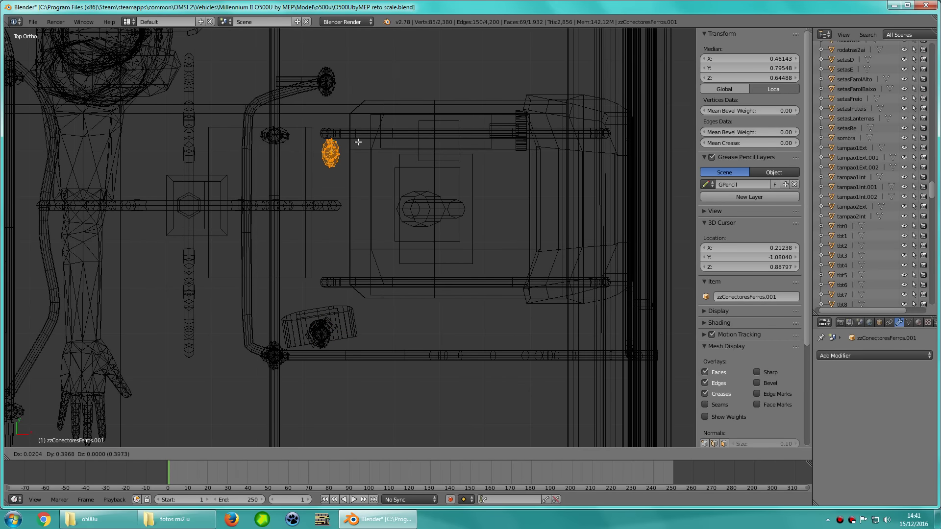
pyautogui.click(349, 134)
pyautogui.press('KP_Decimal')
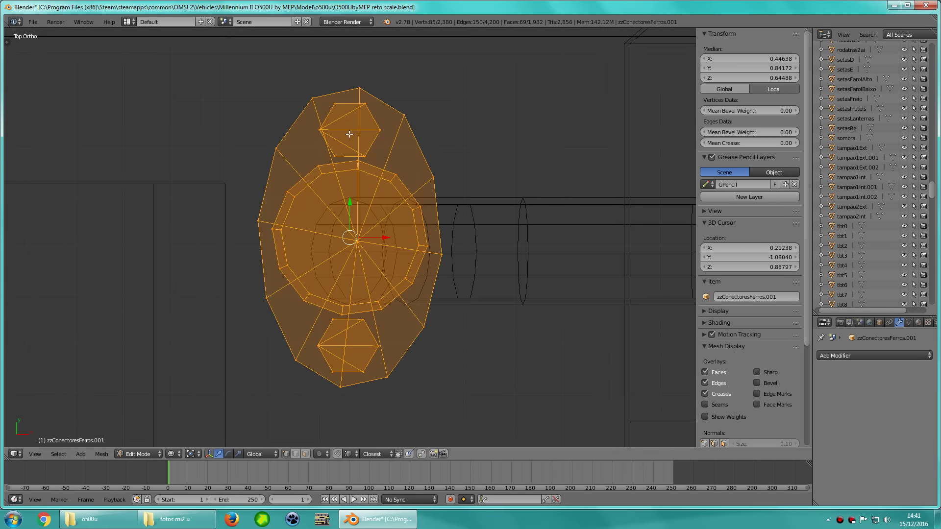
pyautogui.press('g')
pyautogui.click(358, 198)
pyautogui.press('z')
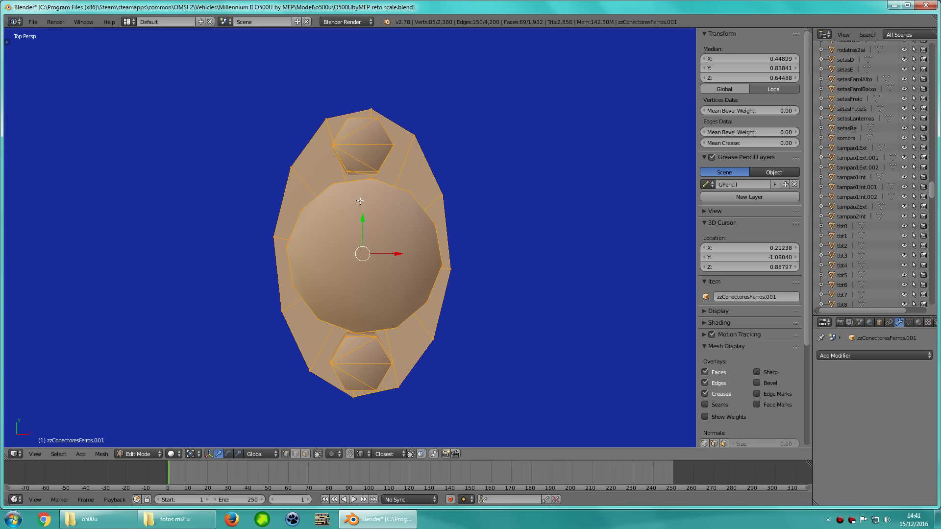
pyautogui.moveTo(359, 198)
pyautogui.mouseDown(button='middle')
pyautogui.moveTo(420, 149)
pyautogui.moveTo(456, 222)
pyautogui.moveTo(431, 218)
pyautogui.moveTo(466, 195)
pyautogui.moveTo(599, 280)
pyautogui.moveTo(517, 199)
pyautogui.moveTo(491, 231)
pyautogui.mouseUp(button='middle')
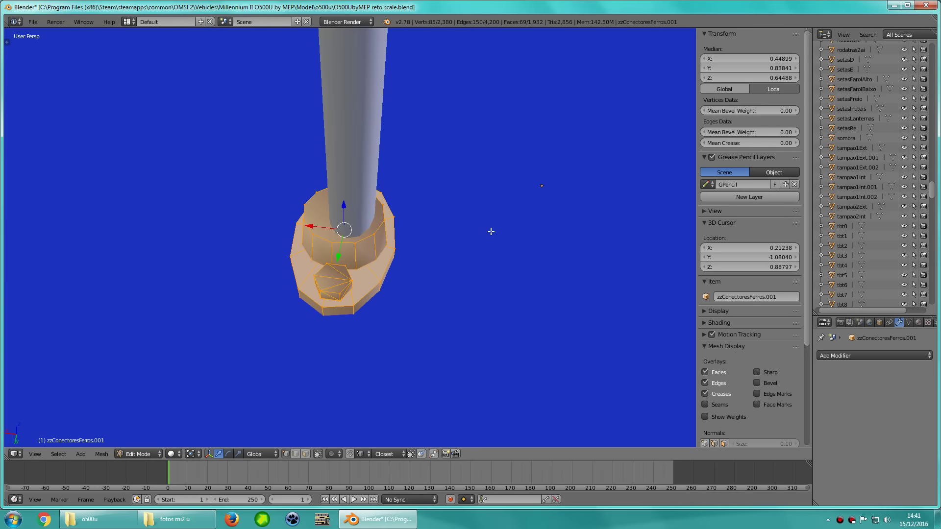
pyautogui.press('g')
pyautogui.press('x')
pyautogui.click(461, 228)
pyautogui.moveTo(409, 248)
pyautogui.mouseDown(button='middle')
pyautogui.moveTo(308, 229)
pyautogui.moveTo(376, 240)
pyautogui.moveTo(388, 217)
pyautogui.moveTo(455, 228)
pyautogui.moveTo(411, 216)
pyautogui.mouseUp(button='middle')
pyautogui.scroll(-5, 307, 229)
# Switch to Windows Explorer and bring up the fotos mi2 u photo folder
pyautogui.hotkey('alt', 'Tab')
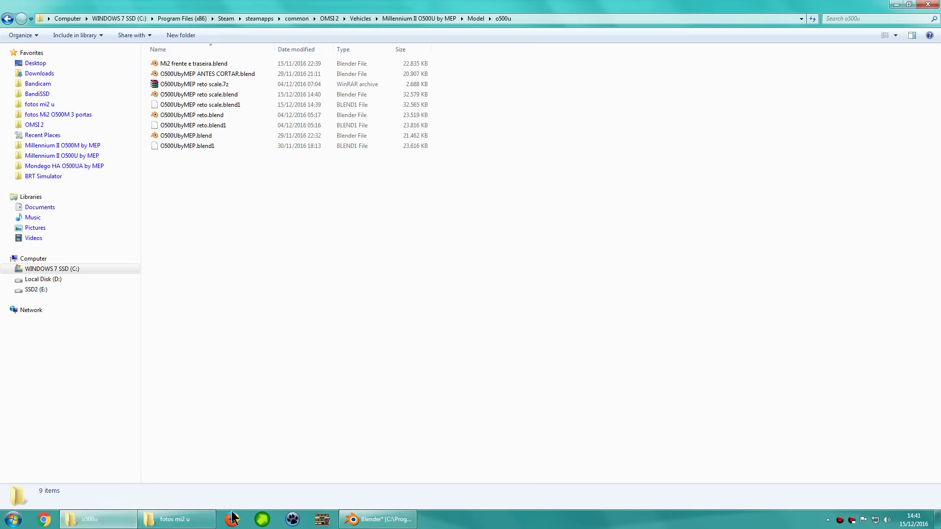
pyautogui.click(178, 519)
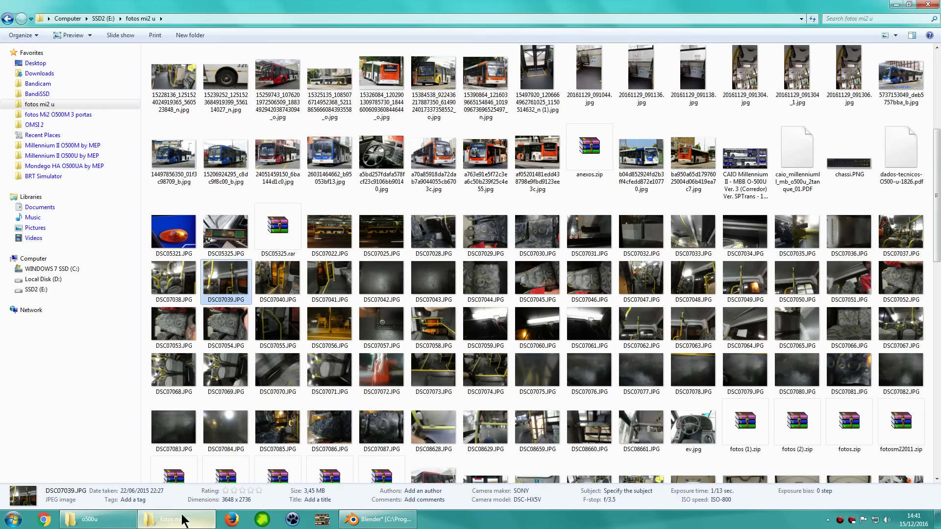
pyautogui.click(597, 343)
# Scroll the thumbnail grid to the IMG_20161124 bus interior photos
pyautogui.scroll(-5, 598, 346)
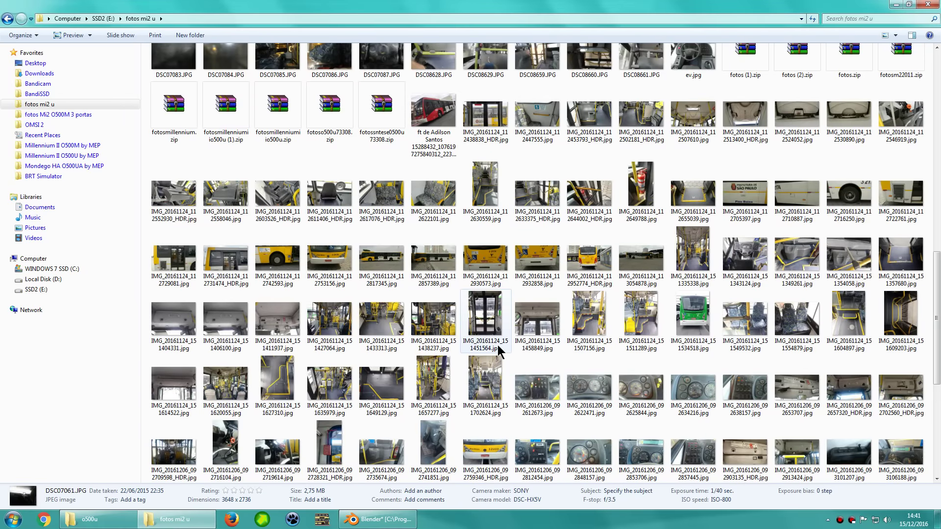
pyautogui.scroll(-3, 500, 351)
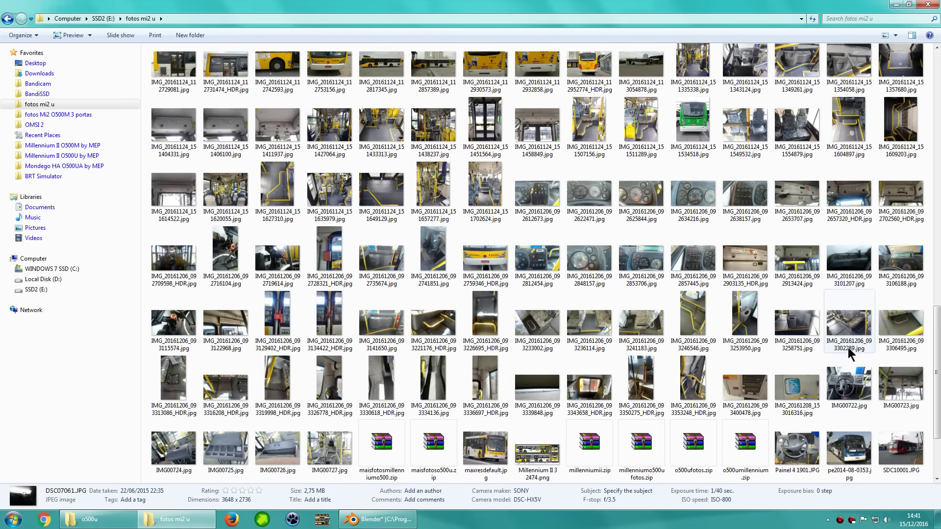
pyautogui.scroll(-3, 667, 362)
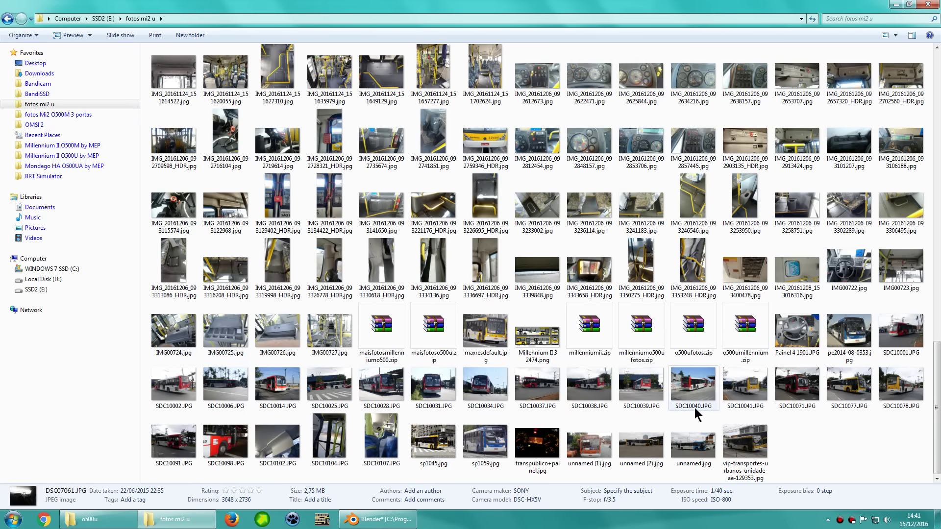
pyautogui.scroll(2, 701, 402)
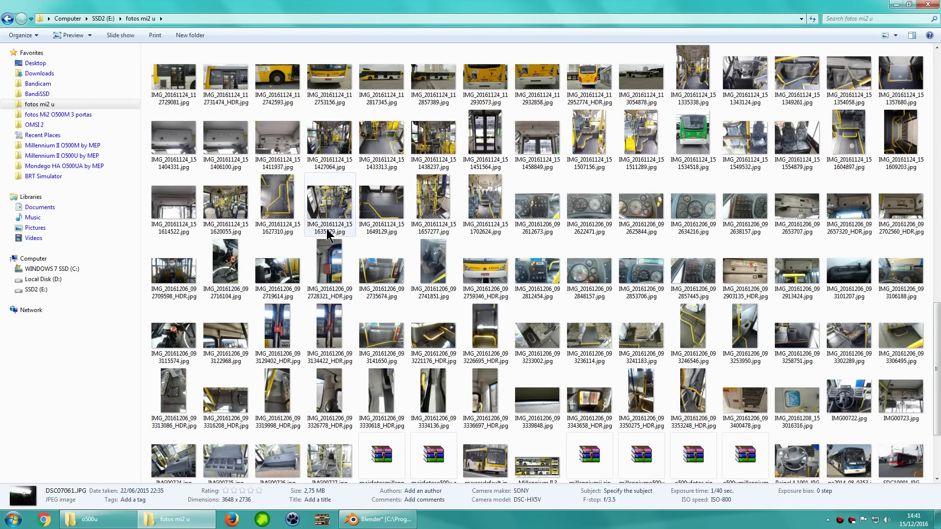
pyautogui.scroll(5, 558, 249)
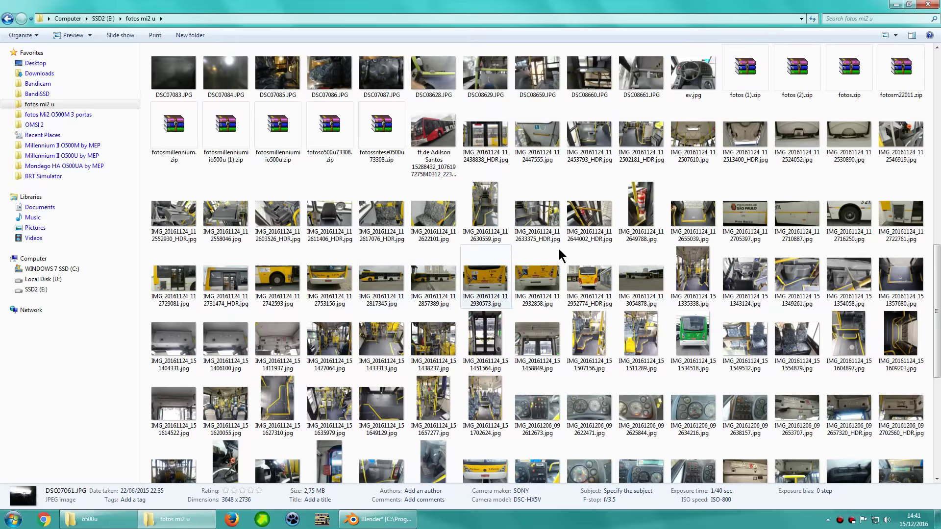
pyautogui.scroll(2, 595, 241)
pyautogui.scroll(5, 724, 320)
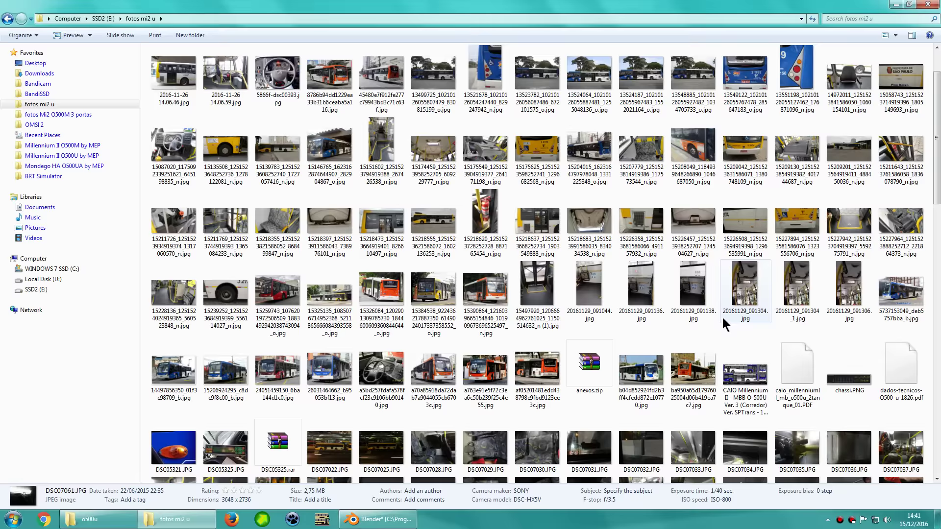
pyautogui.scroll(5, 723, 317)
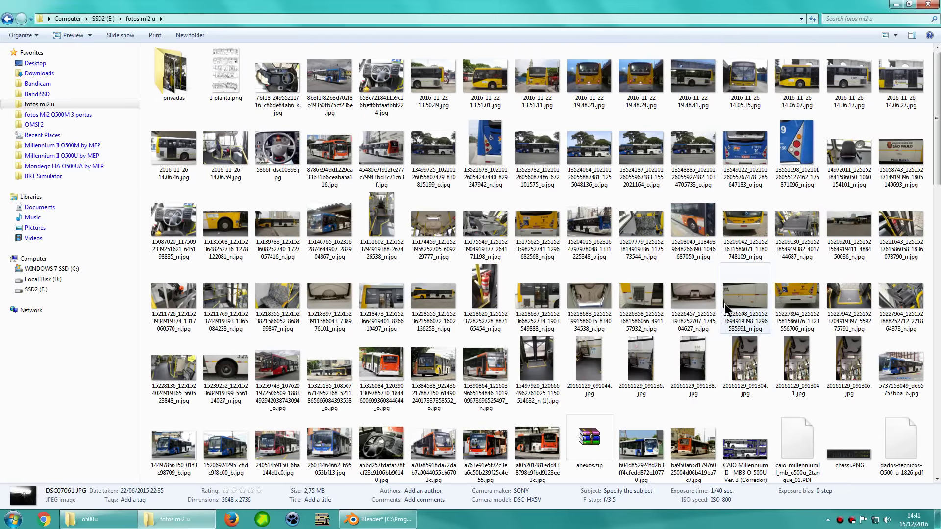
pyautogui.scroll(-5, 725, 304)
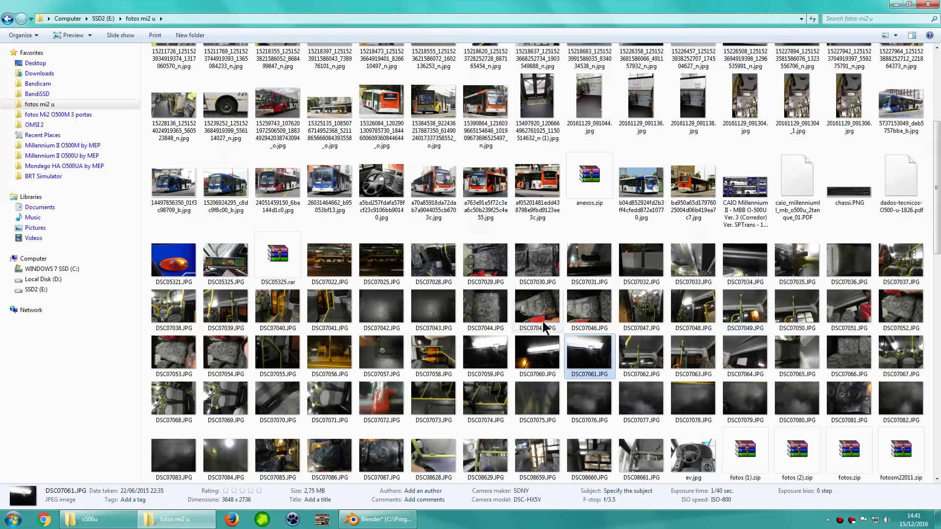
pyautogui.scroll(-5, 696, 326)
pyautogui.scroll(-3, 549, 313)
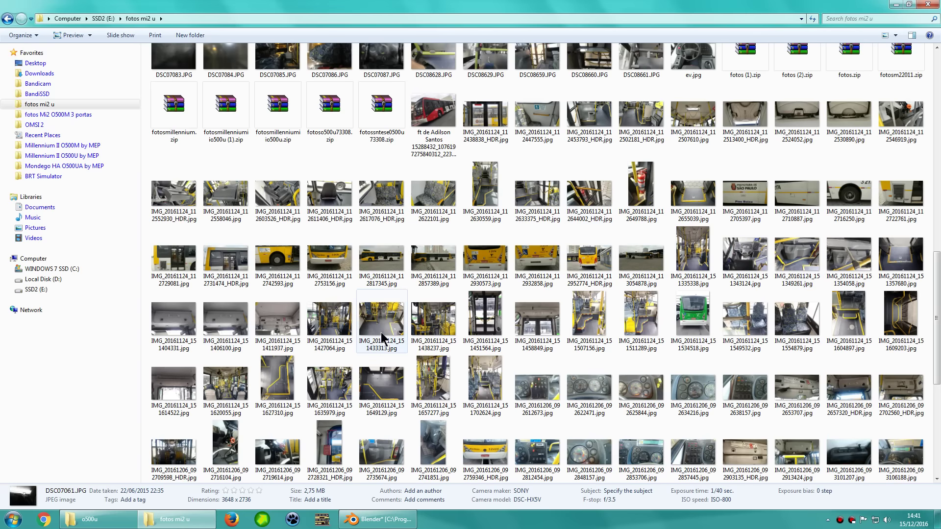
# Enlarge photo IMG_20161124_151427064 to inspect the pole feet, then close it and go back to Blender
pyautogui.doubleClick(332, 337)
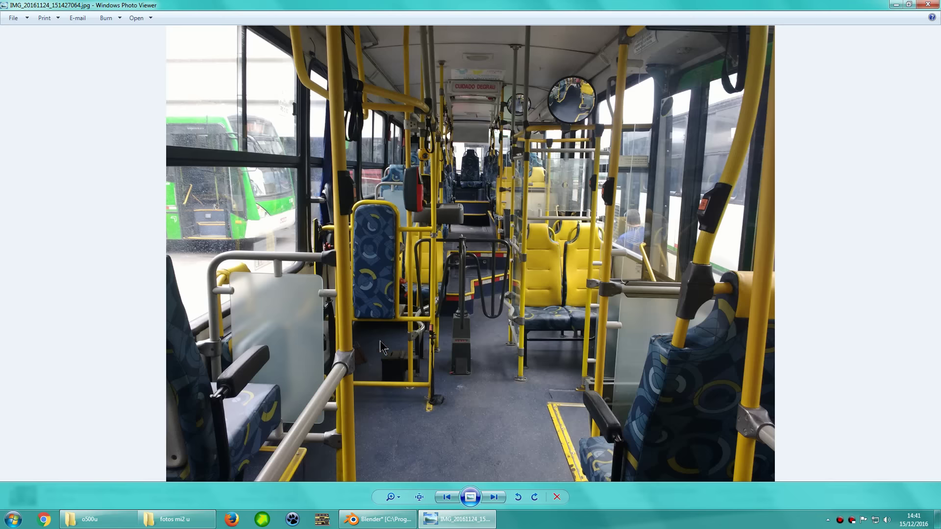
pyautogui.scroll(3, 427, 381)
pyautogui.scroll(2, 427, 381)
pyautogui.scroll(1, 463, 293)
pyautogui.scroll(1, 407, 289)
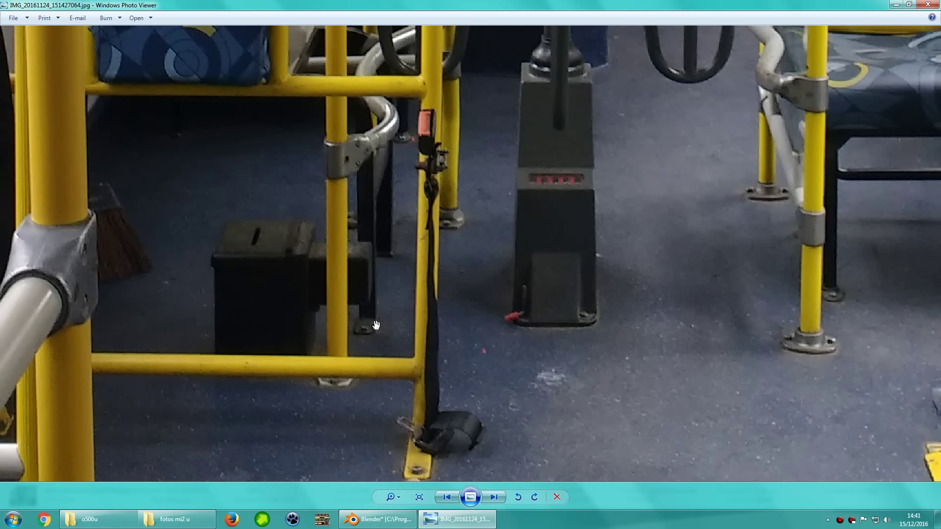
pyautogui.moveTo(372, 336)
pyautogui.mouseDown()
pyautogui.moveTo(378, 277)
pyautogui.moveTo(393, 293)
pyautogui.mouseUp()
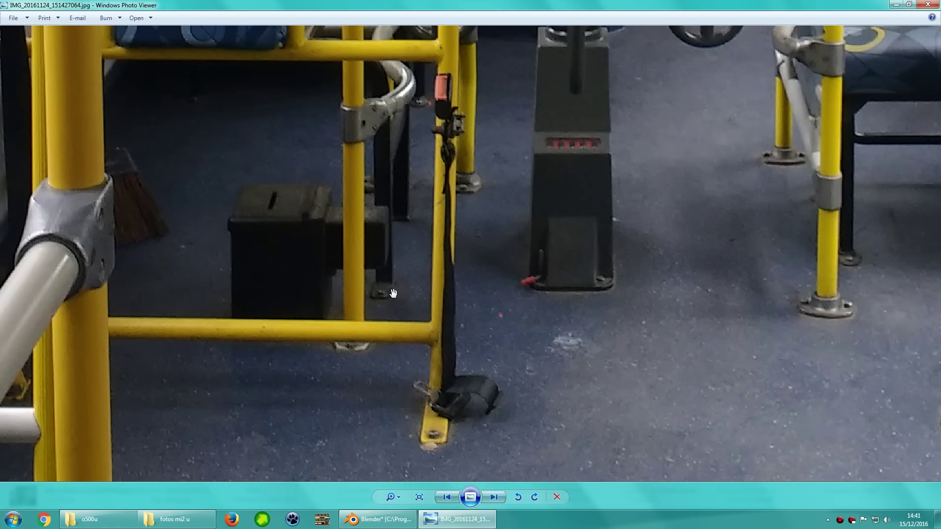
pyautogui.scroll(-1, 393, 293)
pyautogui.scroll(-1, 394, 296)
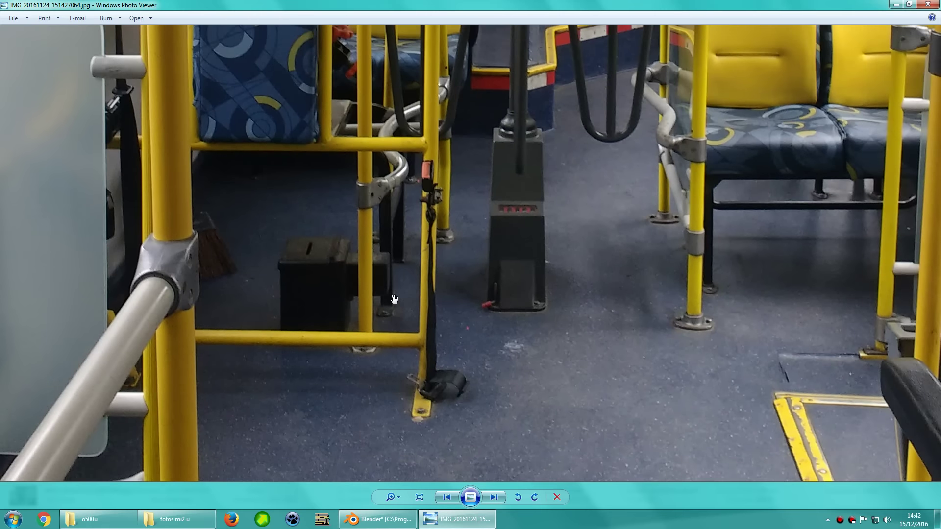
pyautogui.click(927, 4)
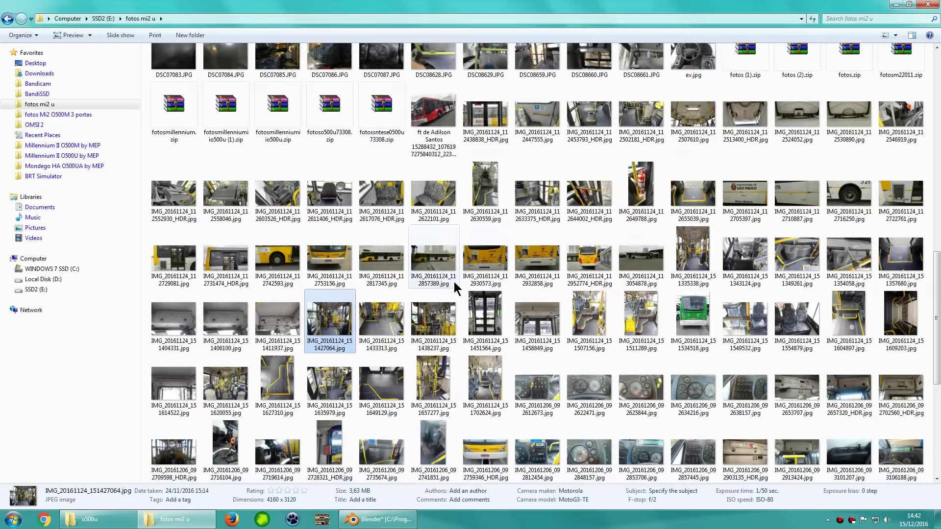
pyautogui.click(361, 519)
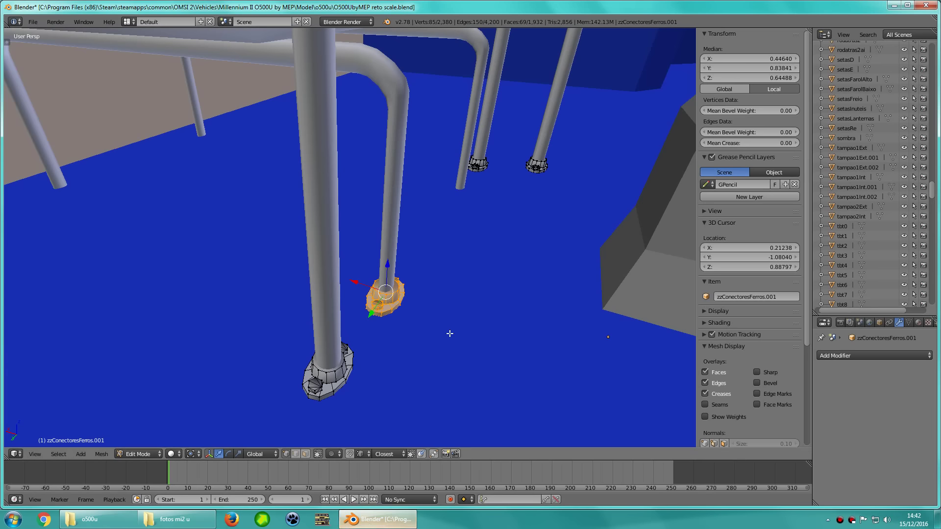
# Delete the misplaced connector piece and select the handrail pipe object zzFerros.001
pyautogui.press('x')
pyautogui.click(427, 303)
pyautogui.moveTo(427, 303); pyautogui.dragTo(405, 247, button='middle')
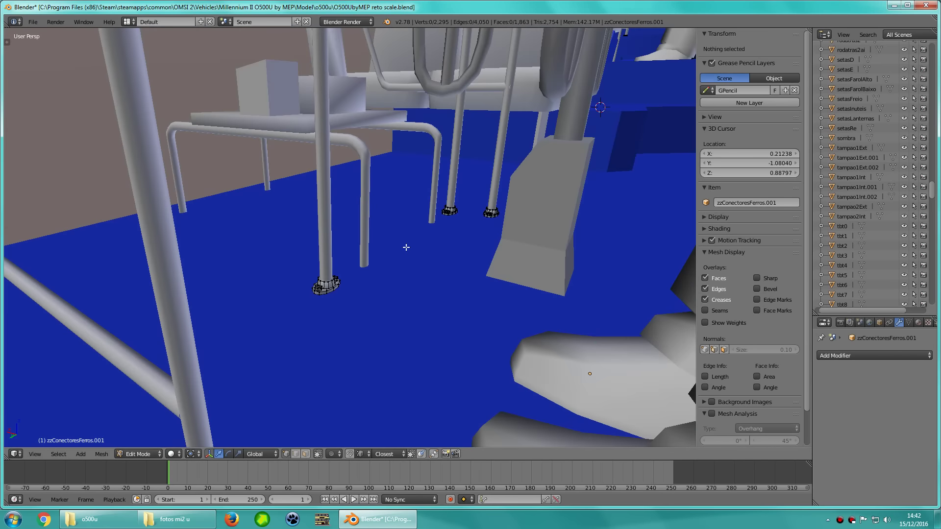
pyautogui.press('Tab')
pyautogui.rightClick(387, 262)
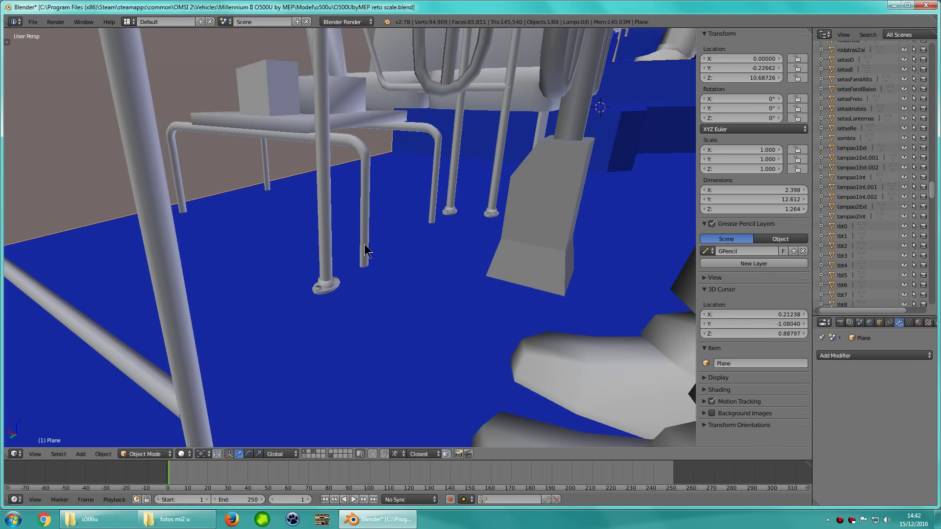
pyautogui.rightClick(363, 244)
# Select the bottom rings of four pipe legs and move them down along Z
pyautogui.press('Tab')
pyautogui.press('z')
pyautogui.moveTo(390, 264)
pyautogui.mouseDown(button='middle')
pyautogui.moveTo(376, 258)
pyautogui.moveTo(392, 277)
pyautogui.moveTo(402, 272)
pyautogui.mouseUp(button='middle')
pyautogui.press('a')
pyautogui.press('a')
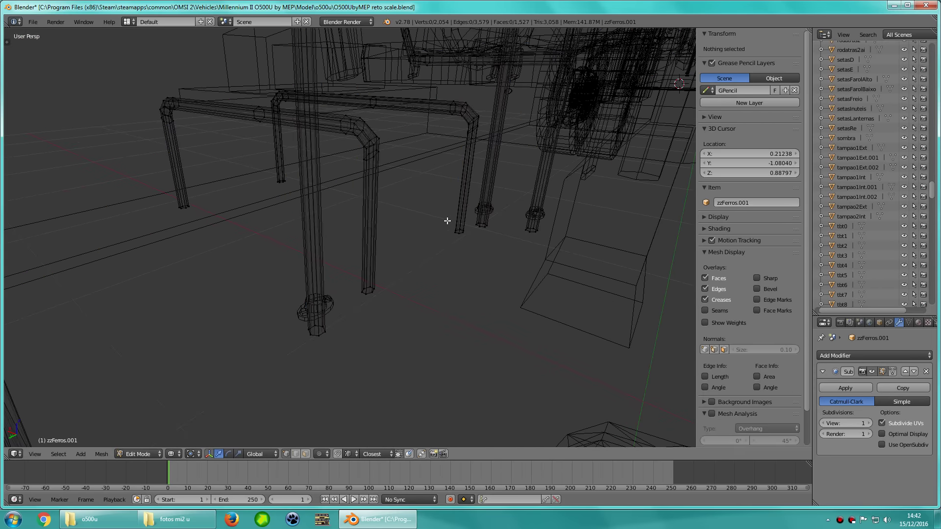
pyautogui.keyDown('ctrl'); pyautogui.moveTo(469, 250); pyautogui.dragTo(466, 245); pyautogui.keyUp('ctrl')
pyautogui.moveTo(378, 287)
pyautogui.keyDown('ctrl'); pyautogui.keyDown('shift'); pyautogui.mouseDown()
pyautogui.moveTo(353, 309)
pyautogui.moveTo(361, 279)
pyautogui.moveTo(377, 275)
pyautogui.mouseUp(); pyautogui.keyUp('shift'); pyautogui.keyUp('ctrl')
pyautogui.keyDown('ctrl'); pyautogui.moveTo(205, 219); pyautogui.dragTo(204, 211); pyautogui.keyUp('ctrl')
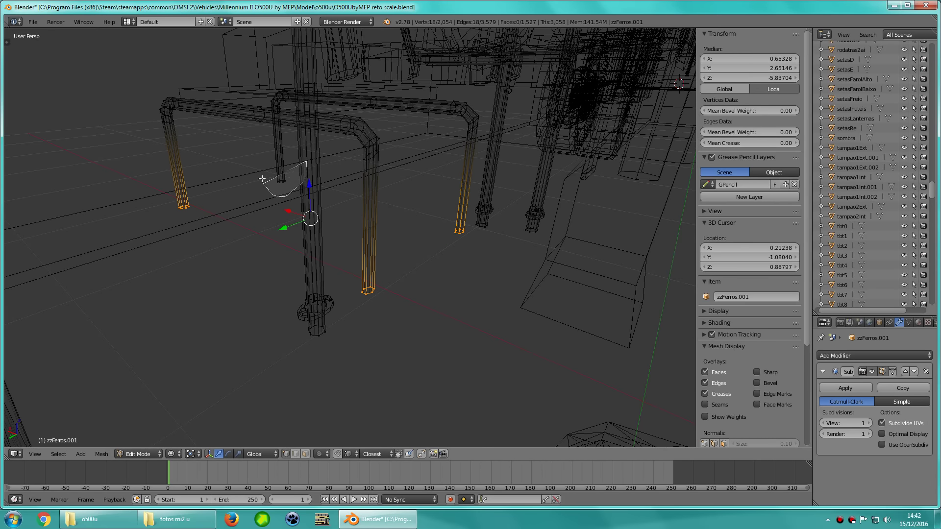
pyautogui.keyDown('ctrl'); pyautogui.moveTo(263, 179); pyautogui.dragTo(264, 180); pyautogui.keyUp('ctrl')
pyautogui.press('z')
pyautogui.press('g')
pyautogui.press('z')
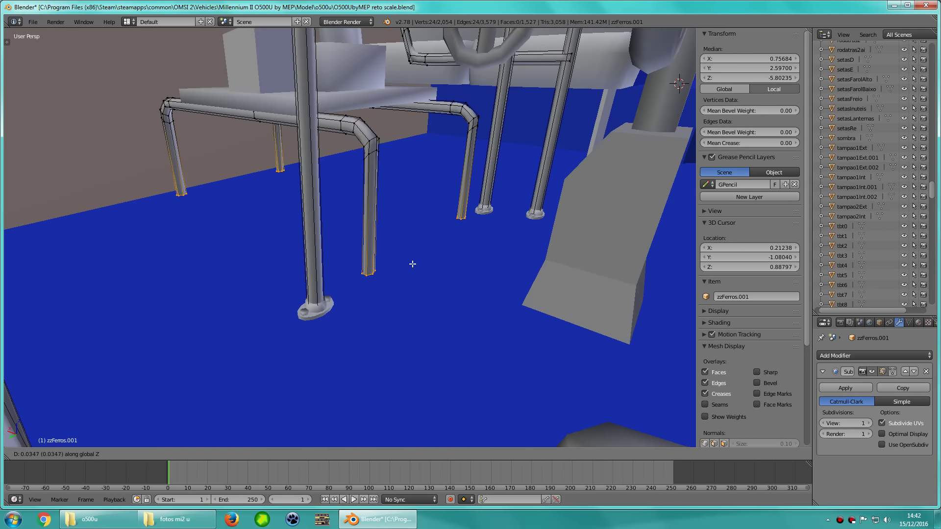
pyautogui.click(413, 264)
# Set the pivot to Individual Origins, try and undo an extrusion, then lower the leg ends again
pyautogui.scroll(1, 412, 264)
pyautogui.click(174, 454)
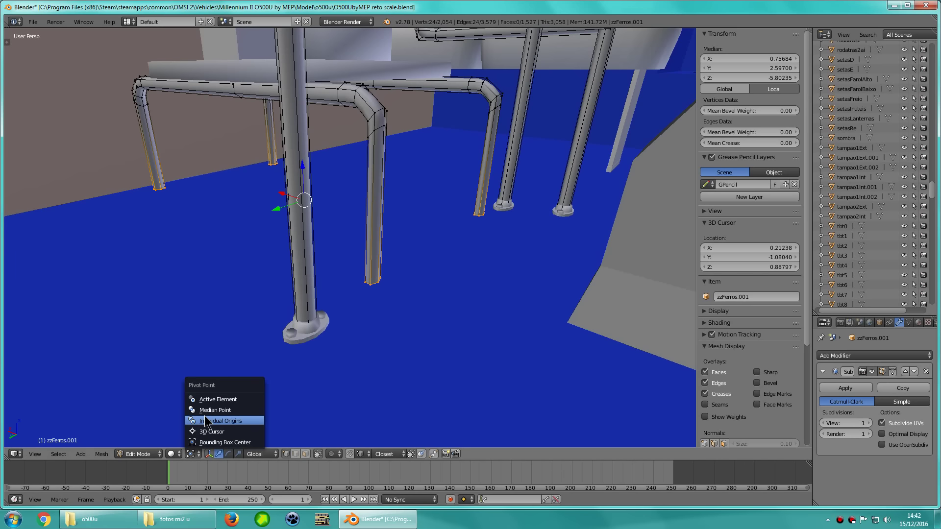
pyautogui.click(230, 400)
pyautogui.scroll(1, 417, 310)
pyautogui.press('e')
pyautogui.press('z')
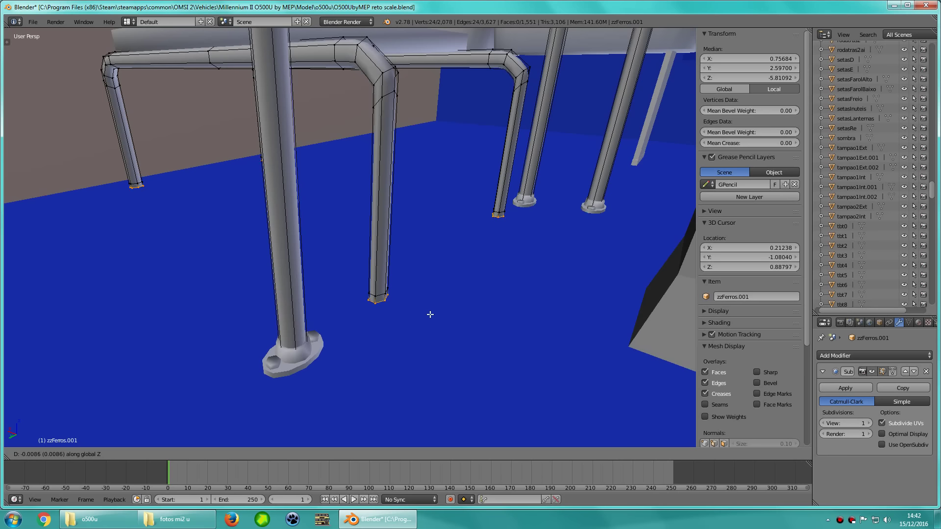
pyautogui.click(430, 316)
pyautogui.hotkey('ctrl', 'z')
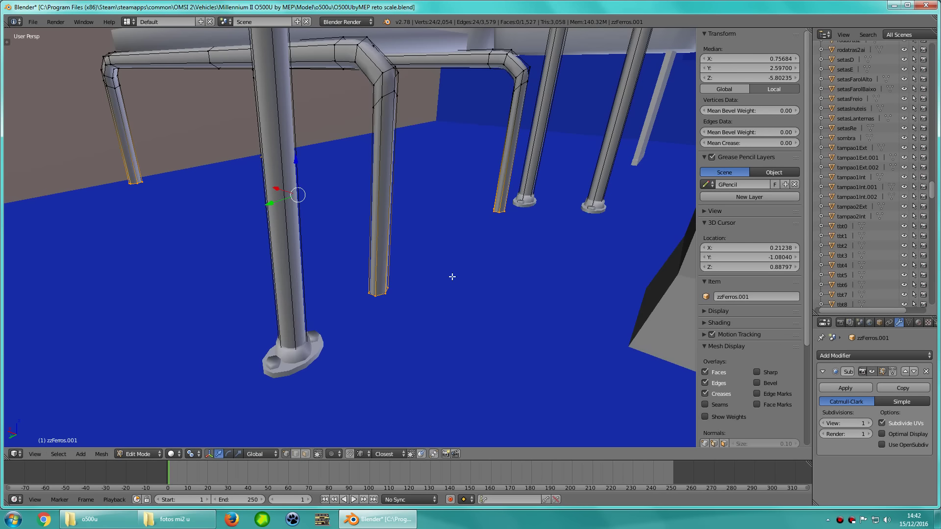
pyautogui.press('g')
pyautogui.press('z')
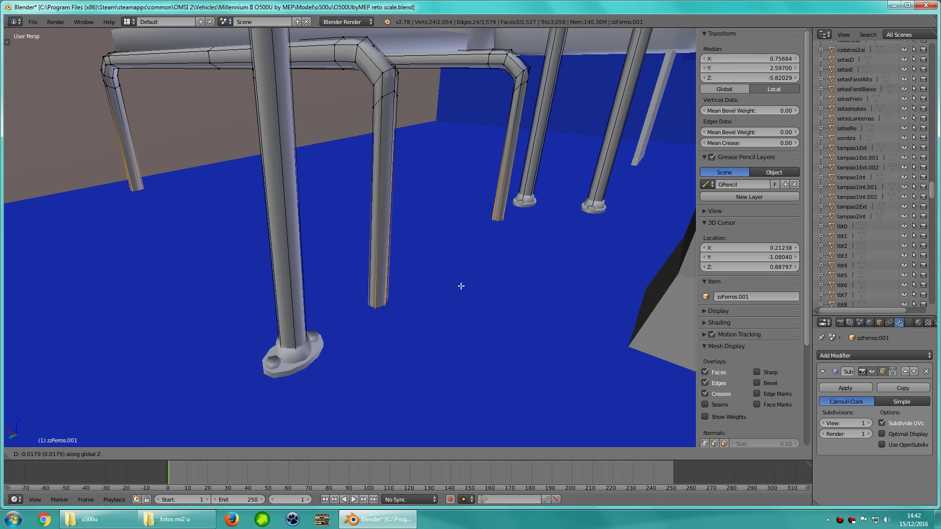
pyautogui.click(461, 286)
# Select the middle leg's bottom ring and snap the 3D cursor to it
pyautogui.press('z')
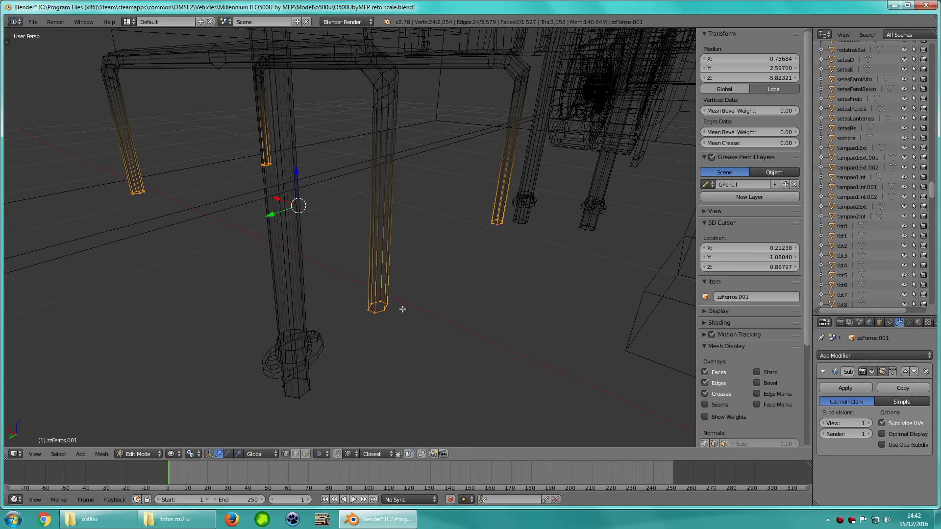
pyautogui.press('z')
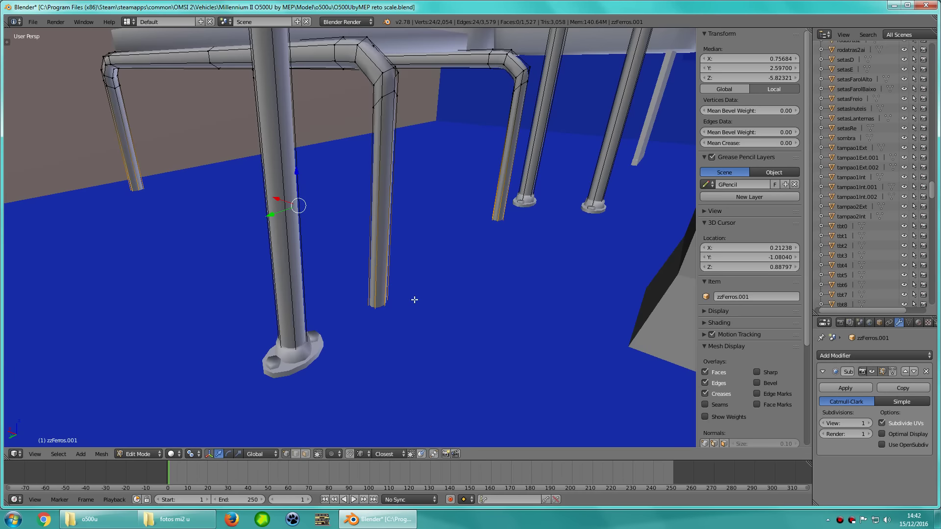
pyautogui.press('z')
pyautogui.press('a')
pyautogui.keyDown('ctrl'); pyautogui.moveTo(417, 323); pyautogui.dragTo(424, 294); pyautogui.keyUp('ctrl')
pyautogui.hotkey('shift', 's')
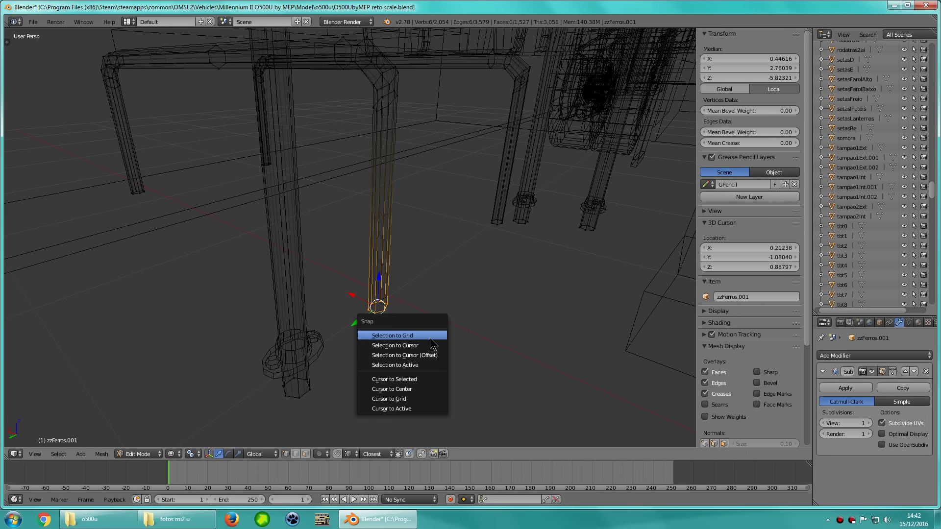
pyautogui.click(416, 379)
# Add a cube at the cursor and scale it down twice into a small base block
pyautogui.press('z')
pyautogui.hotkey('shift', 'a')
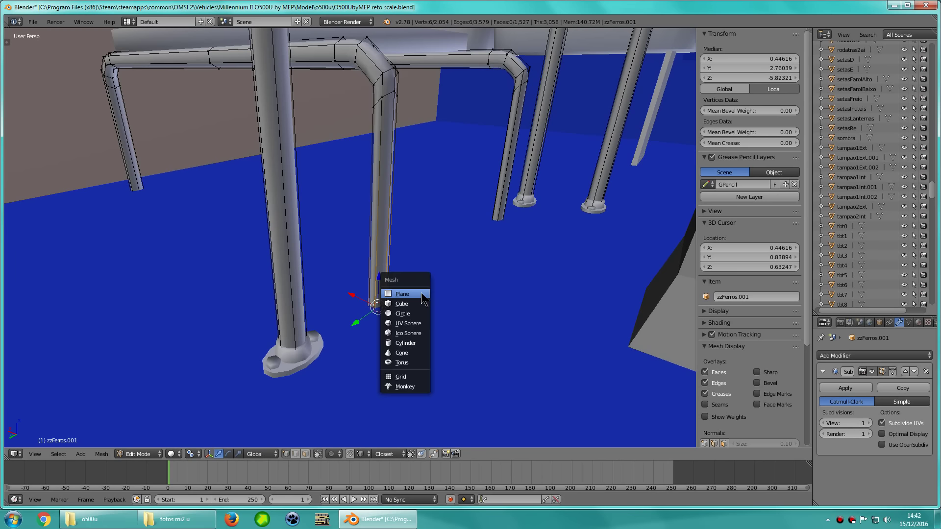
pyautogui.click(417, 304)
pyautogui.press('z')
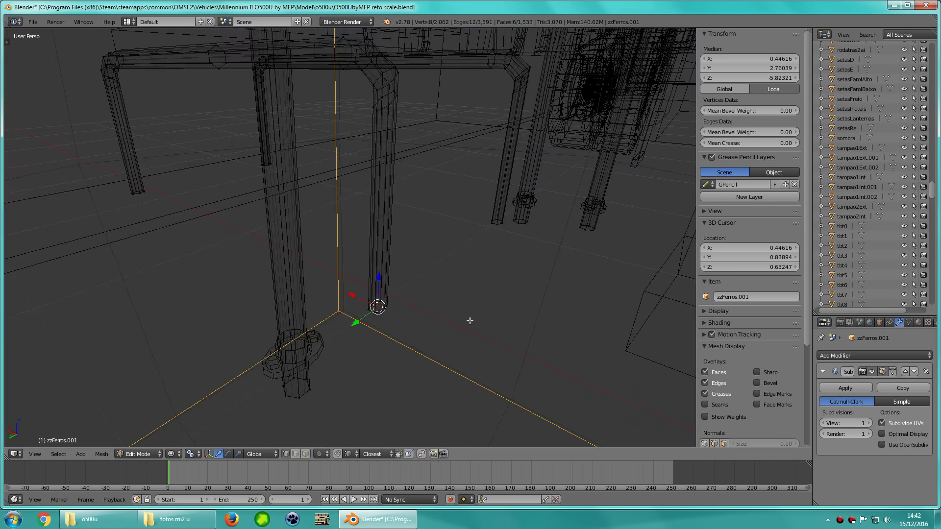
pyautogui.press('s')
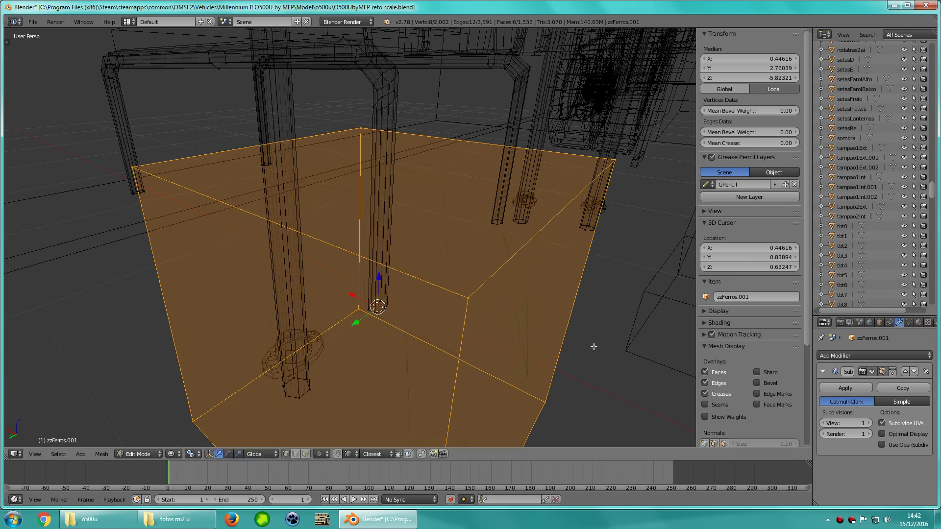
pyautogui.click(444, 326)
pyautogui.press('s')
pyautogui.click(421, 327)
pyautogui.press('z')
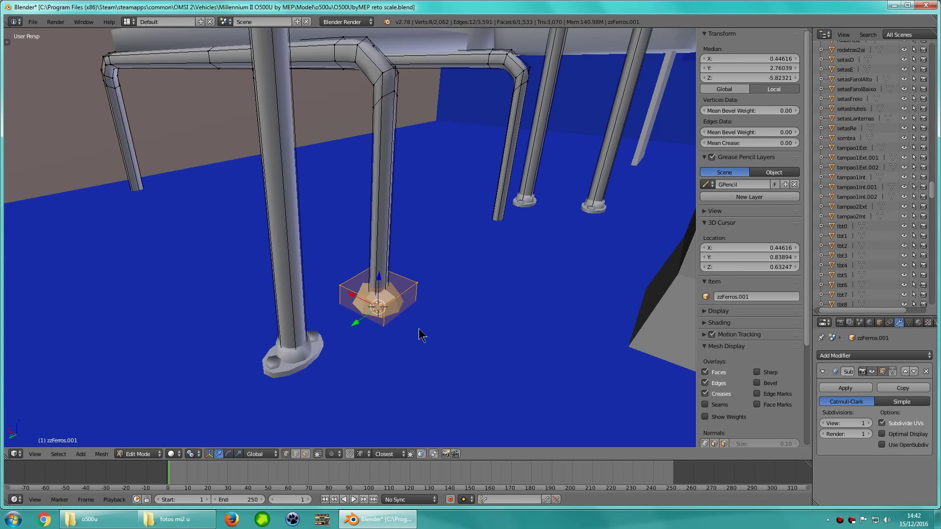
# Toggle in and out of mesh editing and zoom to check the new base block
pyautogui.press('Tab')
pyautogui.press('Tab')
pyautogui.scroll(-5, 411, 299)
pyautogui.scroll(2, 411, 299)
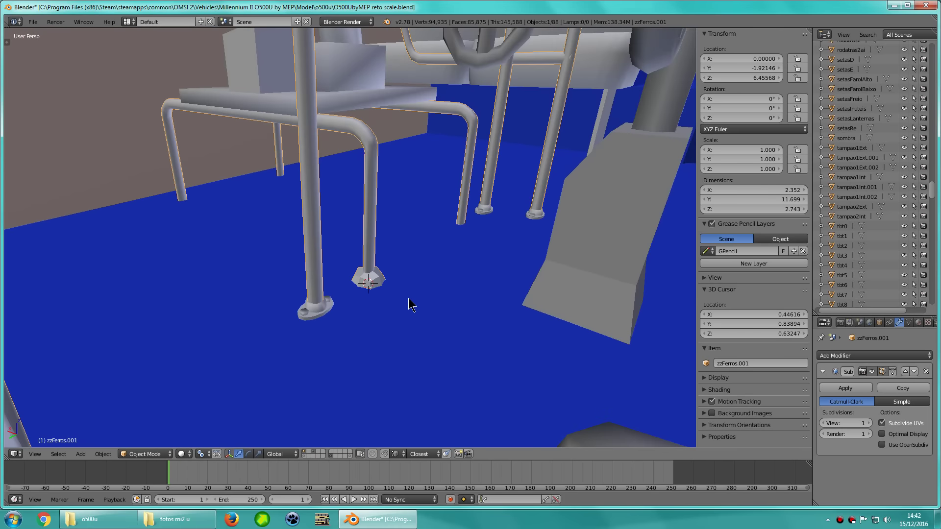
pyautogui.scroll(2, 409, 298)
pyautogui.press('Tab')
pyautogui.press('Tab')
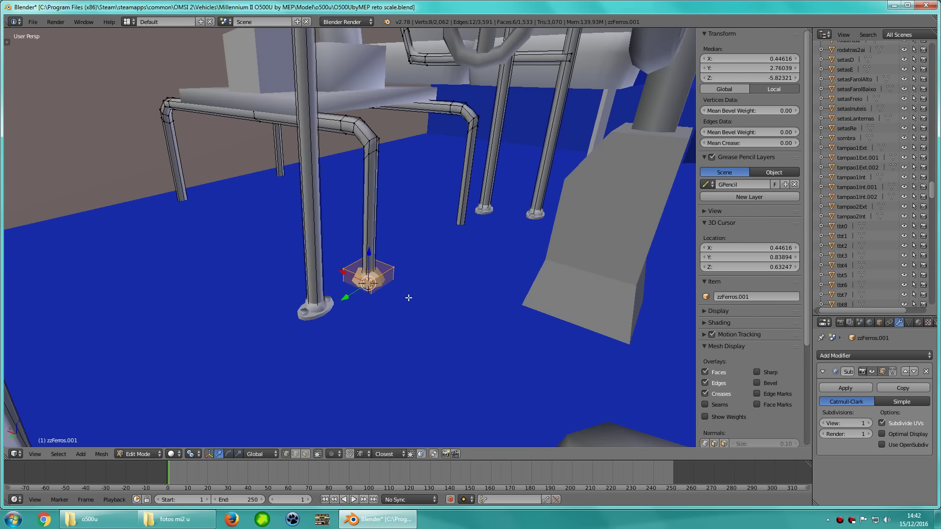
pyautogui.press('Tab')
pyautogui.scroll(3, 365, 284)
pyautogui.scroll(2, 362, 280)
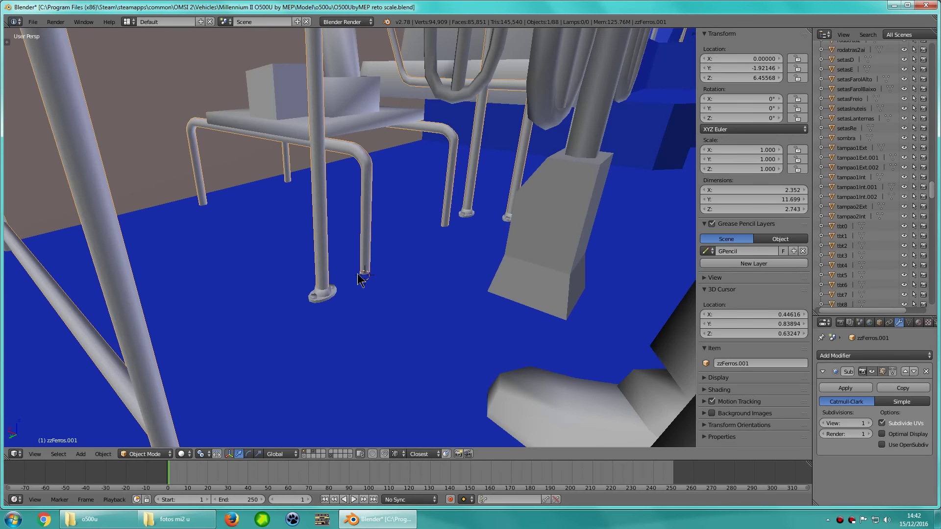
pyautogui.scroll(-4, 401, 261)
pyautogui.scroll(3, 381, 263)
# Select one flange piece of the zzConectoresFerros.001 connector mesh in Edit Mode
pyautogui.rightClick(396, 264)
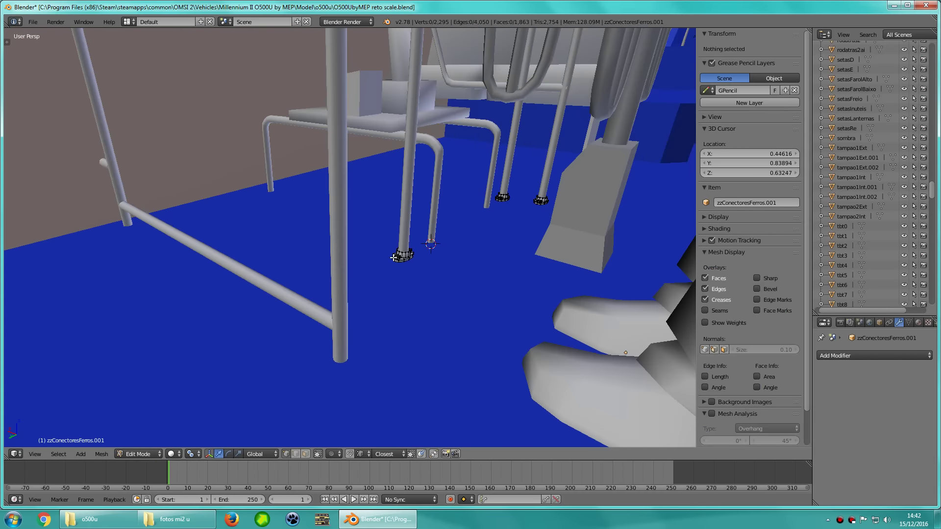
pyautogui.press('Tab')
pyautogui.press('z')
pyautogui.press('a')
pyautogui.press('a')
pyautogui.press('l')
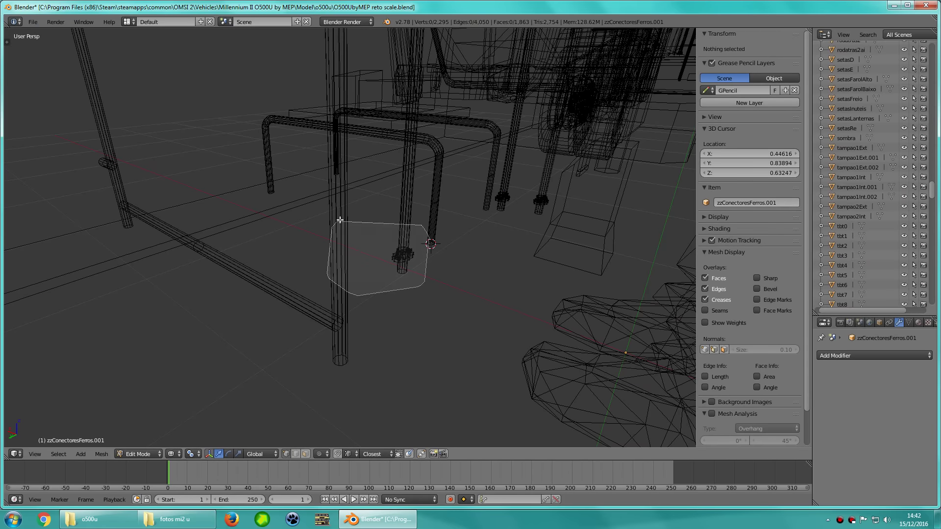
pyautogui.scroll(-1, 442, 299)
pyautogui.press('z')
pyautogui.scroll(3, 486, 286)
pyautogui.moveTo(486, 286); pyautogui.dragTo(494, 298, button='middle')
# Duplicate the flange along X and frame it from the top in wireframe
pyautogui.hotkey('shift', 'd')
pyautogui.press('x')
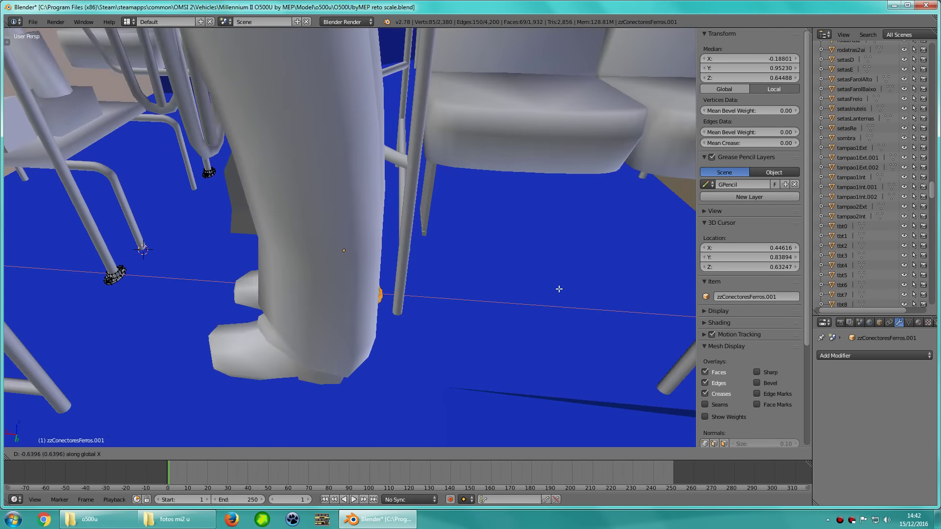
pyautogui.click(560, 289)
pyautogui.press('KP_Decimal')
pyautogui.press('KP_7')
pyautogui.press('z')
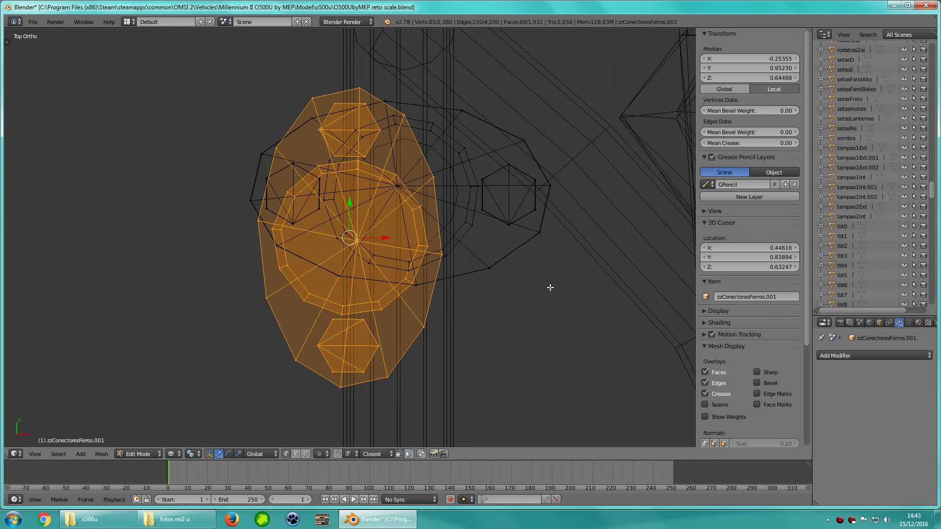
pyautogui.scroll(-2, 550, 288)
# Move the copied flange onto the pole foot and turn it 90 degrees
pyautogui.press('g')
pyautogui.click(435, 238)
pyautogui.write('r')
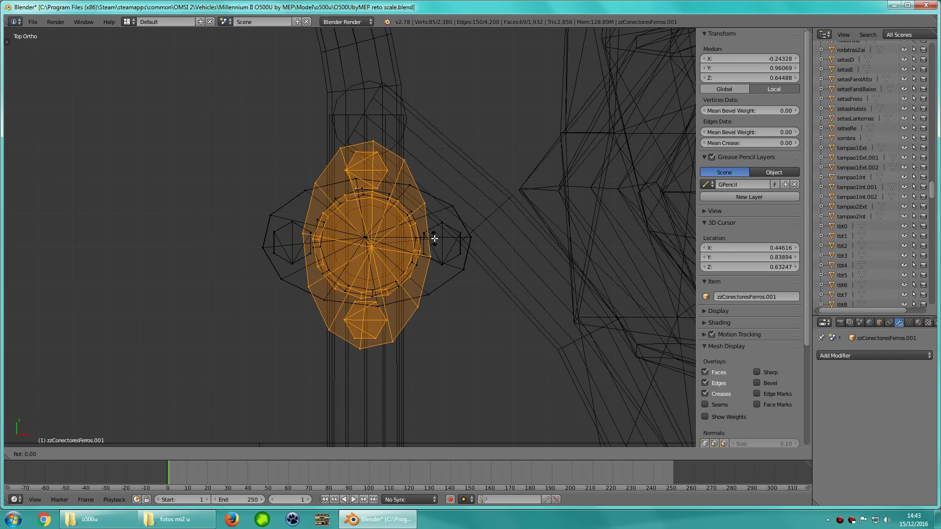
pyautogui.write('90')
pyautogui.press('Return')
pyautogui.press('g')
pyautogui.click(435, 240)
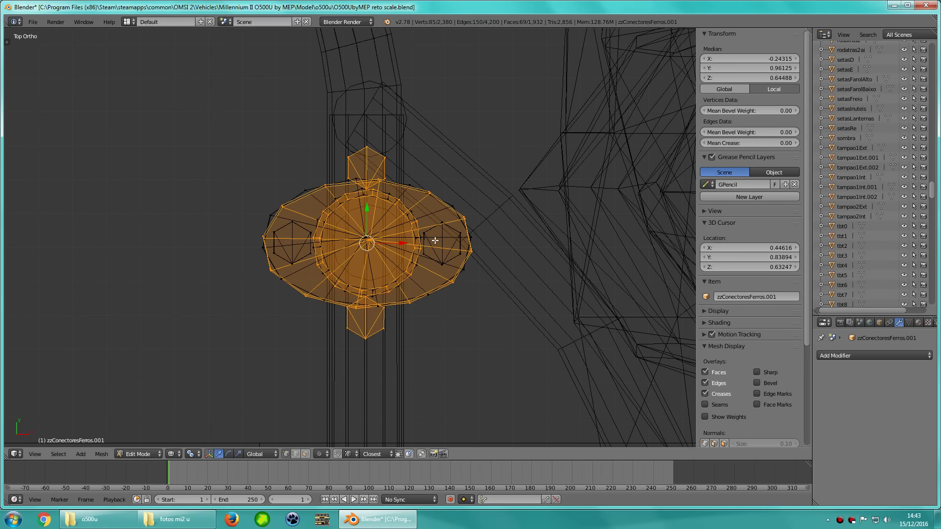
pyautogui.write('r90')
pyautogui.press('Return')
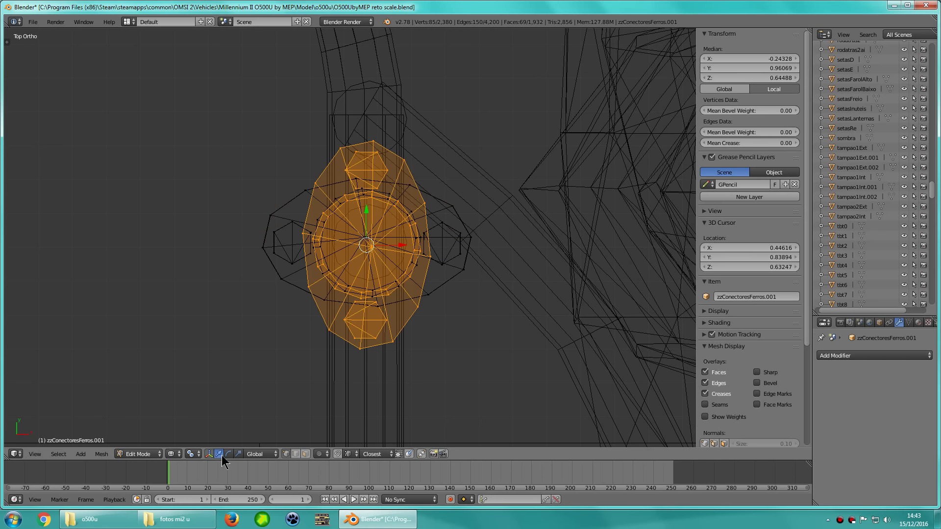
# Set viewport shading to Bounding Box and rotate the flange another 90 degrees
pyautogui.click(174, 454)
pyautogui.click(218, 442)
pyautogui.write('r')
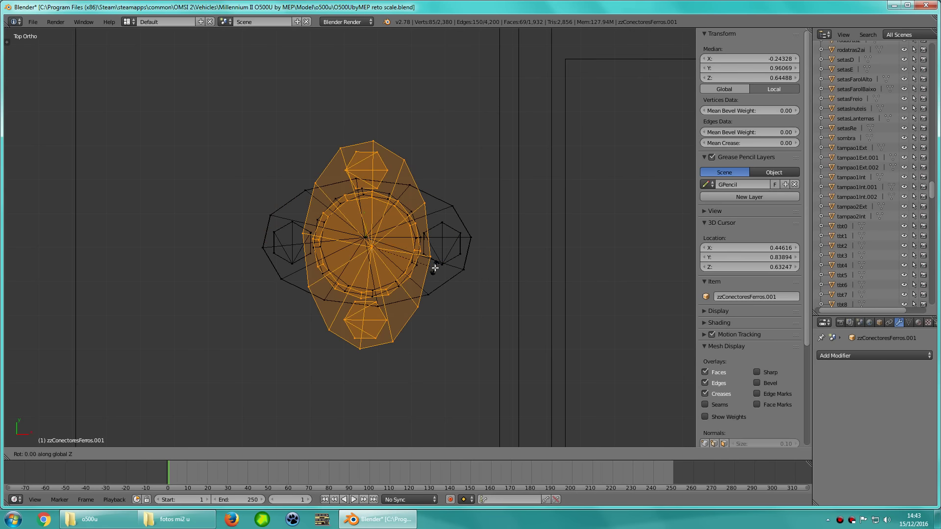
pyautogui.write('90')
pyautogui.press('Return')
pyautogui.scroll(-3, 487, 265)
pyautogui.moveTo(488, 264)
pyautogui.mouseDown(button='middle')
pyautogui.moveTo(469, 174)
pyautogui.moveTo(492, 154)
pyautogui.moveTo(422, 212)
pyautogui.moveTo(458, 206)
pyautogui.moveTo(378, 256)
pyautogui.moveTo(314, 256)
pyautogui.moveTo(206, 442)
pyautogui.mouseUp(button='middle')
pyautogui.press('z')
pyautogui.scroll(3, 314, 256)
# Set Pivot Point to Individual Origins and rotate the flange about its own centre
pyautogui.click(171, 454)
pyautogui.click(191, 454)
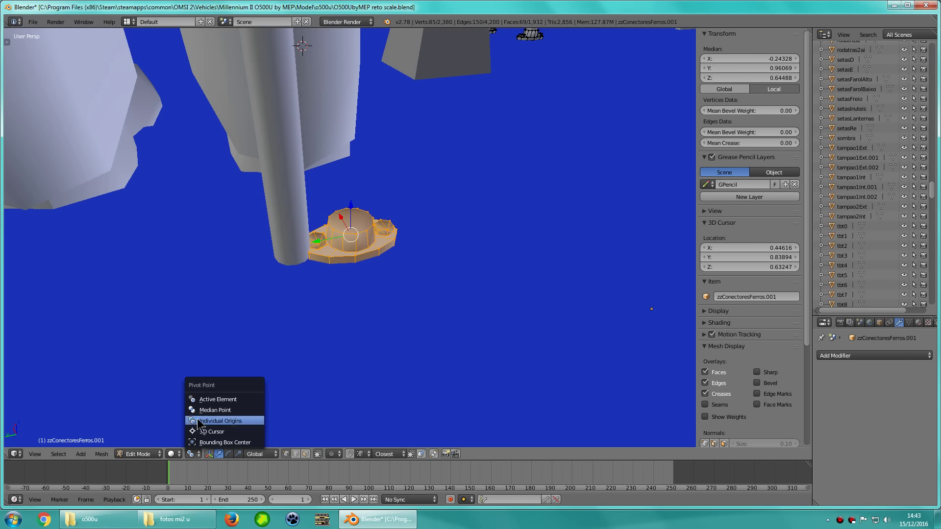
pyautogui.click(195, 443)
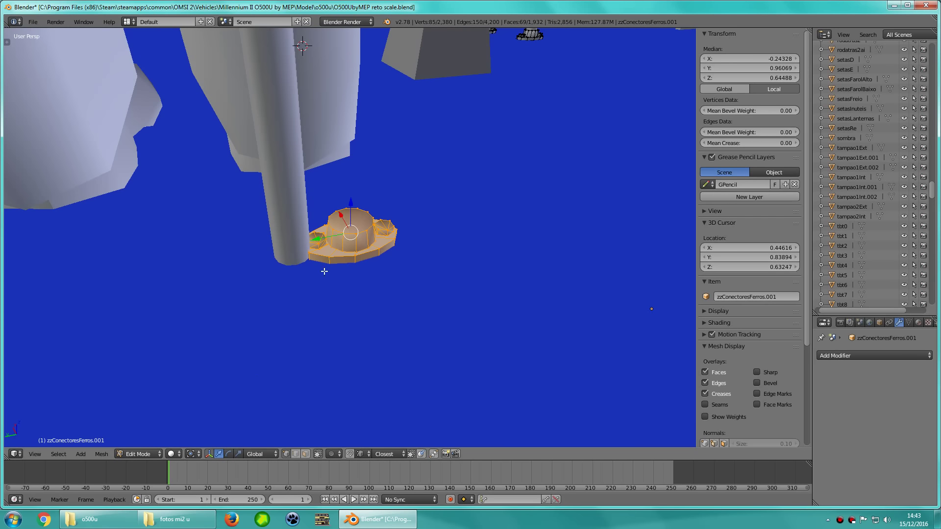
pyautogui.press('r')
pyautogui.click(430, 267)
pyautogui.moveTo(428, 266); pyautogui.dragTo(440, 297, button='middle')
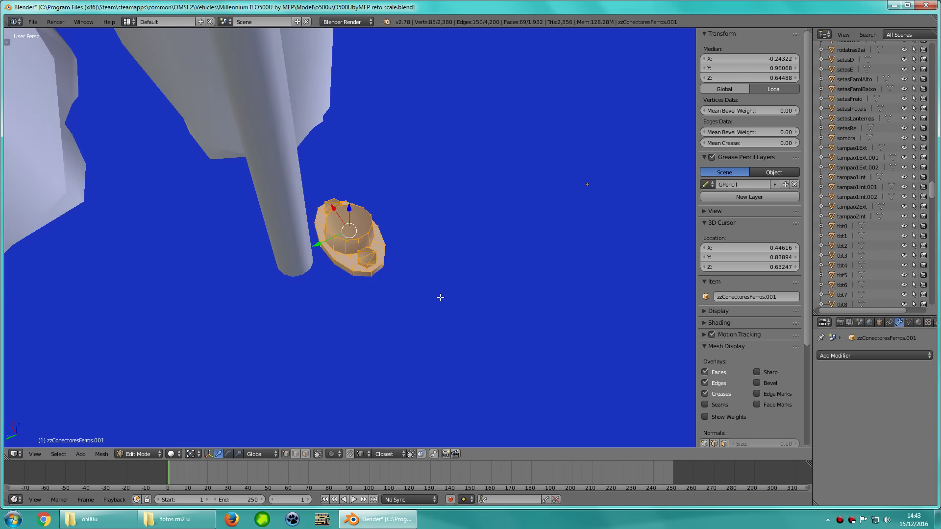
# Shift the flange along Y, then undo that move
pyautogui.press('g')
pyautogui.press('y')
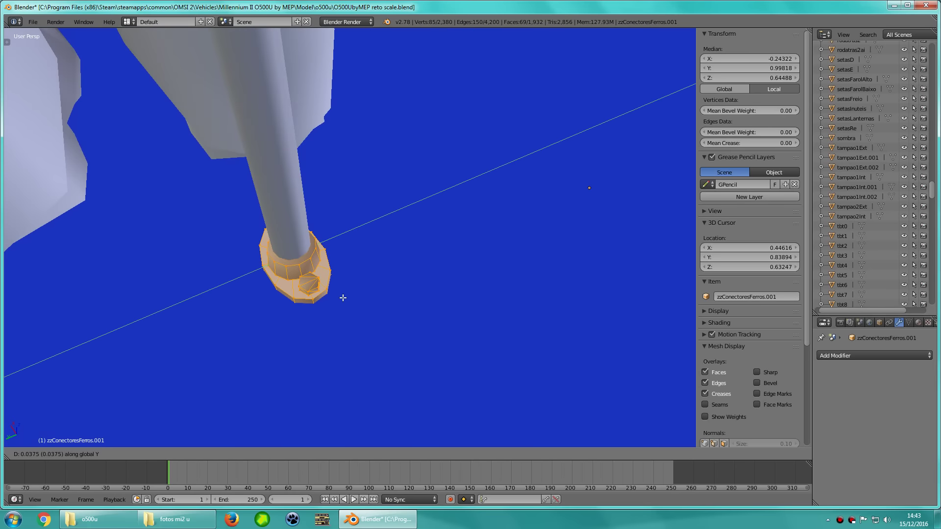
pyautogui.click(343, 298)
pyautogui.moveTo(343, 298); pyautogui.dragTo(351, 287, button='middle')
pyautogui.scroll(3, 353, 285)
pyautogui.scroll(3, 354, 284)
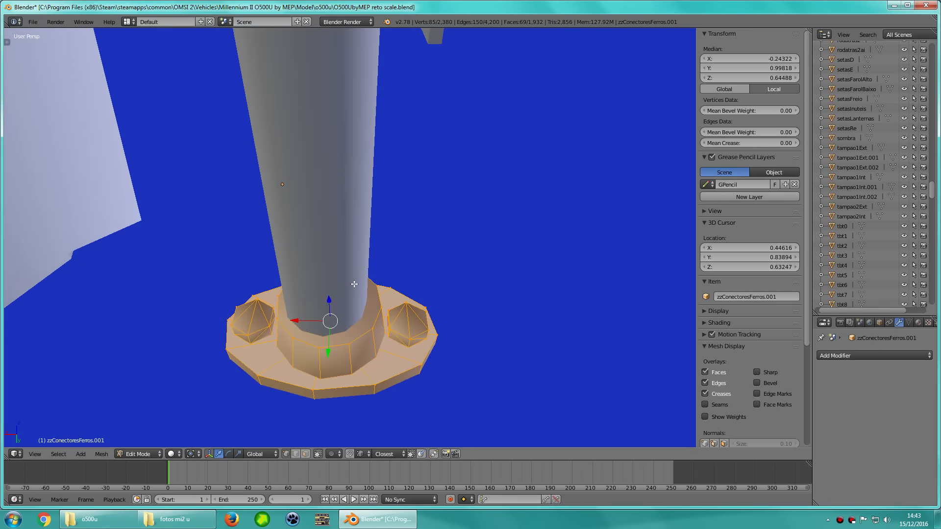
pyautogui.press('r')
pyautogui.rightClick(428, 369)
pyautogui.hotkey('ctrl', 'z')
# Move the flange along Y to centre it on the pole, viewed from the top in wireframe
pyautogui.press('g')
pyautogui.press('y')
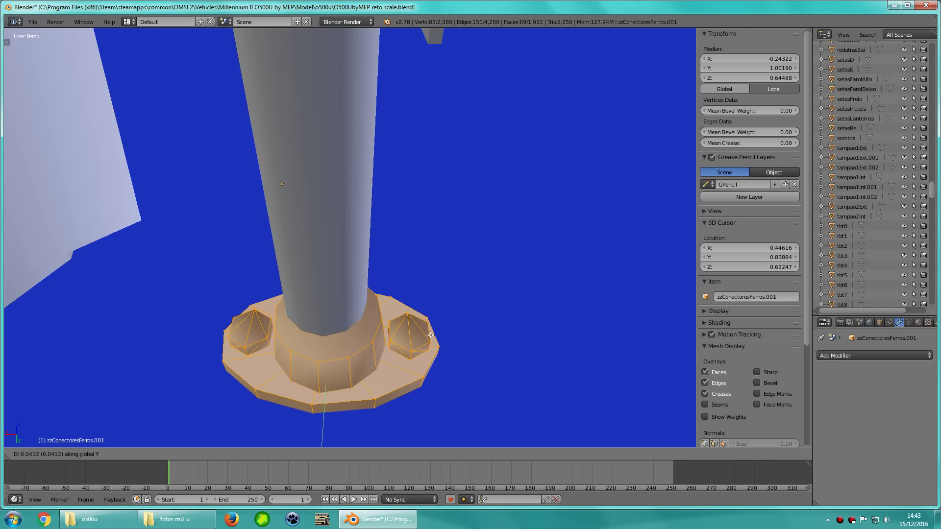
pyautogui.click(433, 326)
pyautogui.press('z')
pyautogui.press('KP_7')
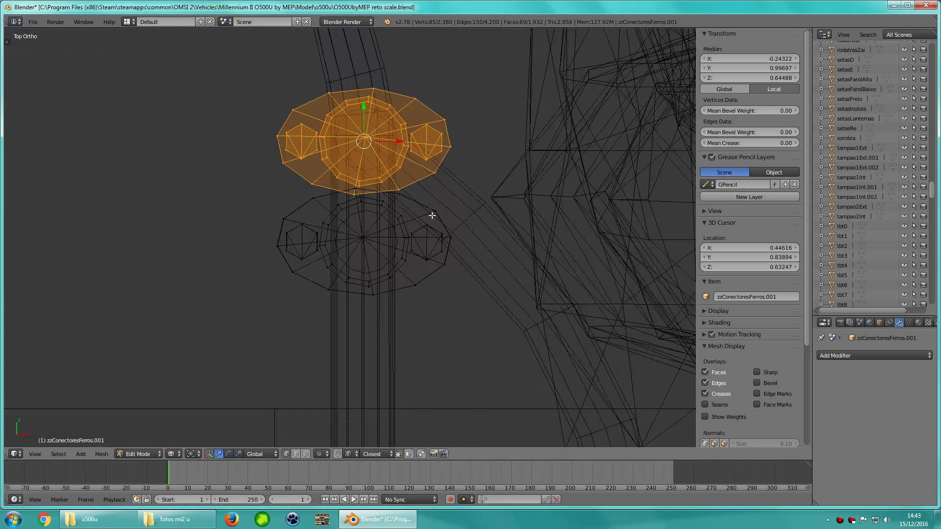
pyautogui.scroll(1, 421, 275)
pyautogui.scroll(3, 420, 283)
# Nudge the flange along X and Y until it rings the pole foot, checking in solid view
pyautogui.press('g')
pyautogui.press('x')
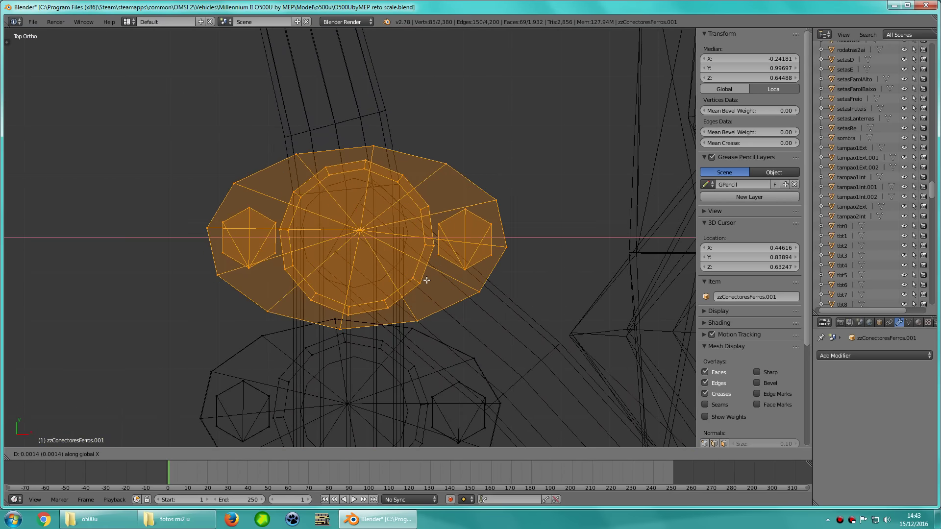
pyautogui.click(425, 272)
pyautogui.press('g')
pyautogui.press('y')
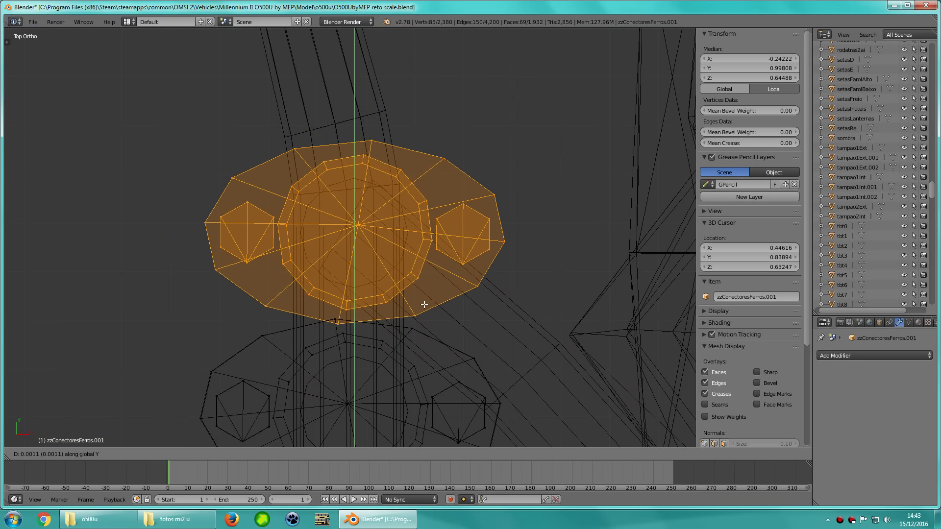
pyautogui.click(424, 307)
pyautogui.press('z')
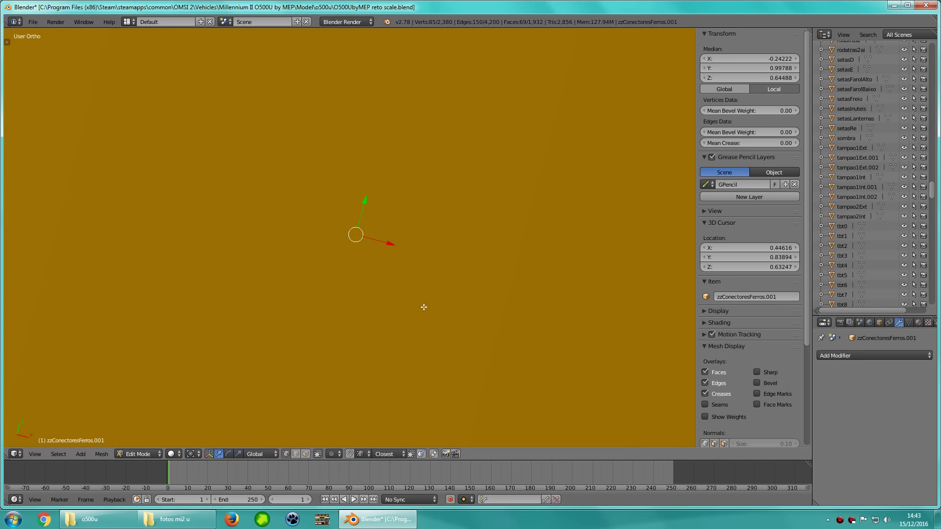
pyautogui.moveTo(424, 307)
pyautogui.mouseDown(button='middle')
pyautogui.moveTo(493, 280)
pyautogui.moveTo(380, 227)
pyautogui.moveTo(512, 280)
pyautogui.mouseUp(button='middle')
pyautogui.scroll(-5, 380, 227)
# Place the flange copy along Y at the lower pole's foot, viewed from the top
pyautogui.press('z')
pyautogui.press('KP_7')
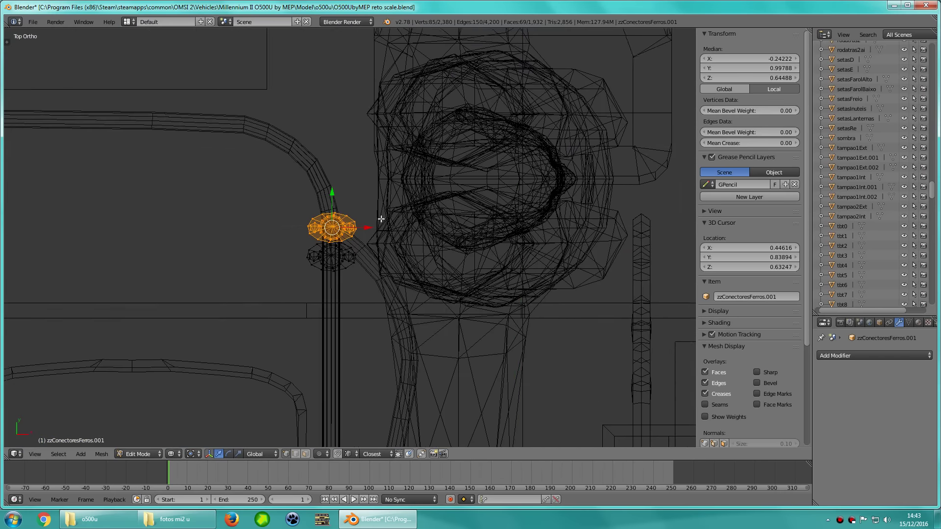
pyautogui.scroll(-3, 380, 218)
pyautogui.moveTo(351, 238)
pyautogui.keyDown('shift'); pyautogui.mouseDown(button='middle')
pyautogui.moveTo(401, 162)
pyautogui.moveTo(383, 212)
pyautogui.moveTo(410, 101)
pyautogui.mouseUp(button='middle'); pyautogui.keyUp('shift')
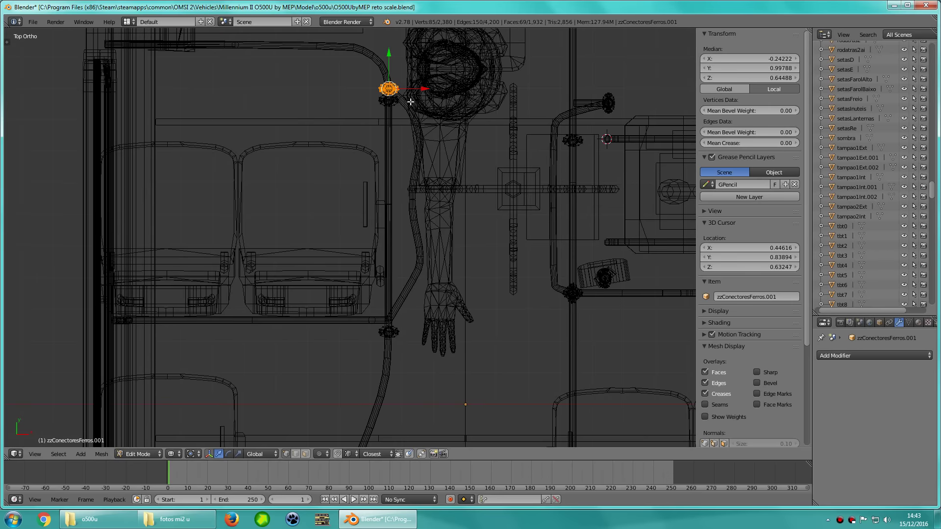
pyautogui.press('g')
pyautogui.press('y')
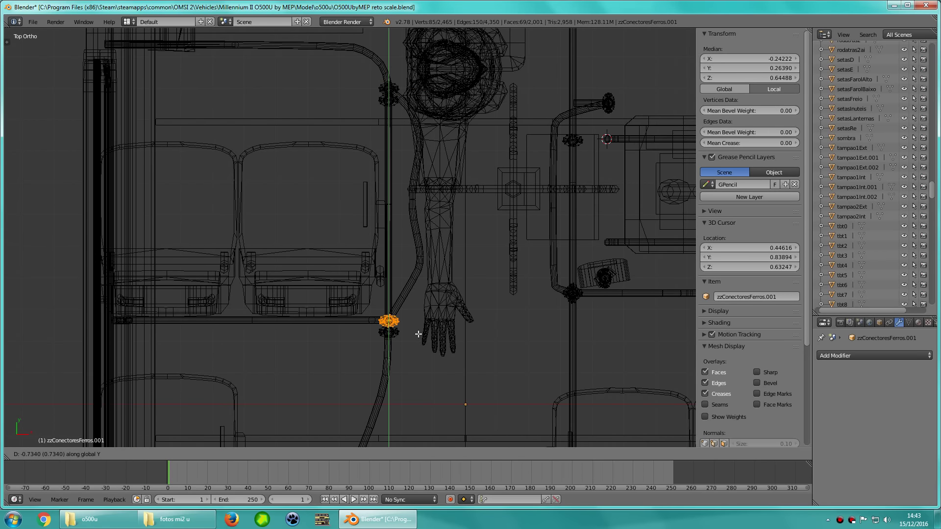
pyautogui.click(418, 334)
pyautogui.press('KP_Decimal')
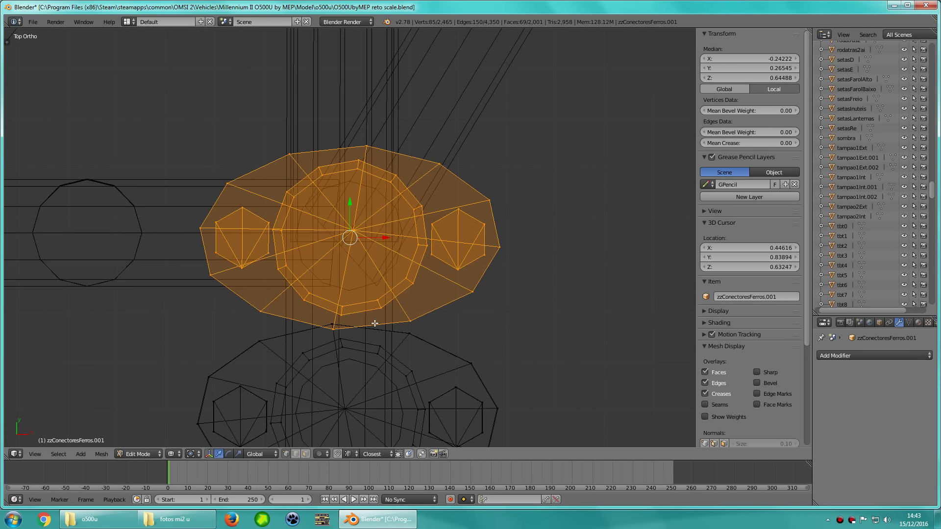
# Inspect the new flange on its pole in solid perspective and save with Ctrl+S
pyautogui.press('g')
pyautogui.press('y')
pyautogui.rightClick(376, 323)
pyautogui.press('z')
pyautogui.moveTo(375, 322); pyautogui.dragTo(413, 246, button='middle')
pyautogui.scroll(-3, 272, 234)
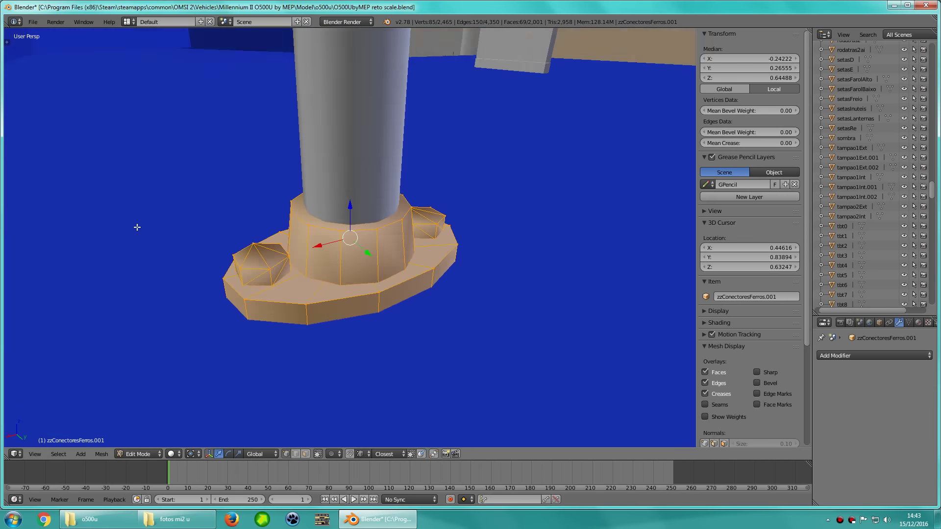
pyautogui.scroll(-3, 272, 235)
pyautogui.moveTo(271, 235)
pyautogui.mouseDown(button='middle')
pyautogui.moveTo(518, 308)
pyautogui.moveTo(378, 267)
pyautogui.moveTo(494, 278)
pyautogui.mouseUp(button='middle')
pyautogui.hotkey('ctrl', 's')
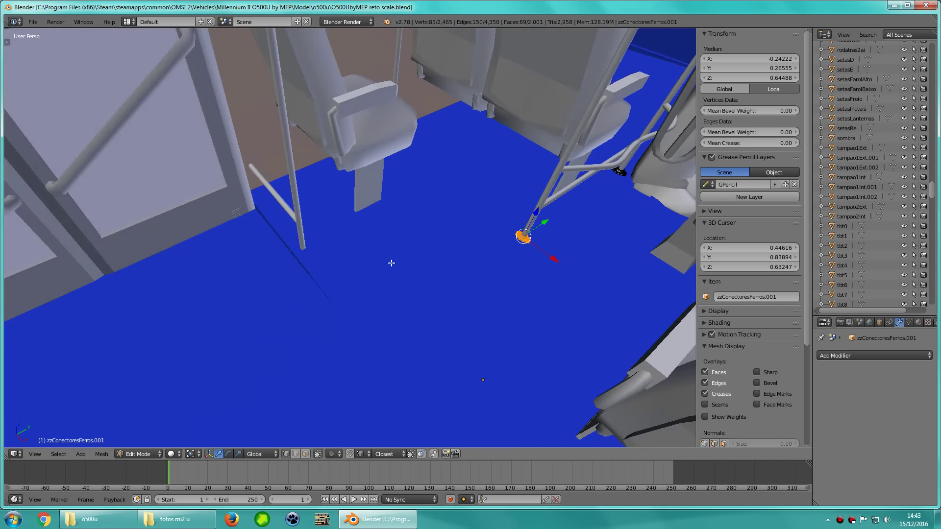
# Return the flange object to Object Mode and save over the bus model file
pyautogui.moveTo(267, 255)
pyautogui.mouseDown(button='middle')
pyautogui.moveTo(385, 236)
pyautogui.moveTo(446, 288)
pyautogui.moveTo(382, 204)
pyautogui.moveTo(406, 242)
pyautogui.moveTo(384, 256)
pyautogui.moveTo(399, 288)
pyautogui.moveTo(342, 243)
pyautogui.moveTo(395, 287)
pyautogui.moveTo(349, 290)
pyautogui.moveTo(340, 336)
pyautogui.moveTo(373, 352)
pyautogui.mouseUp(button='middle')
pyautogui.press('Tab')
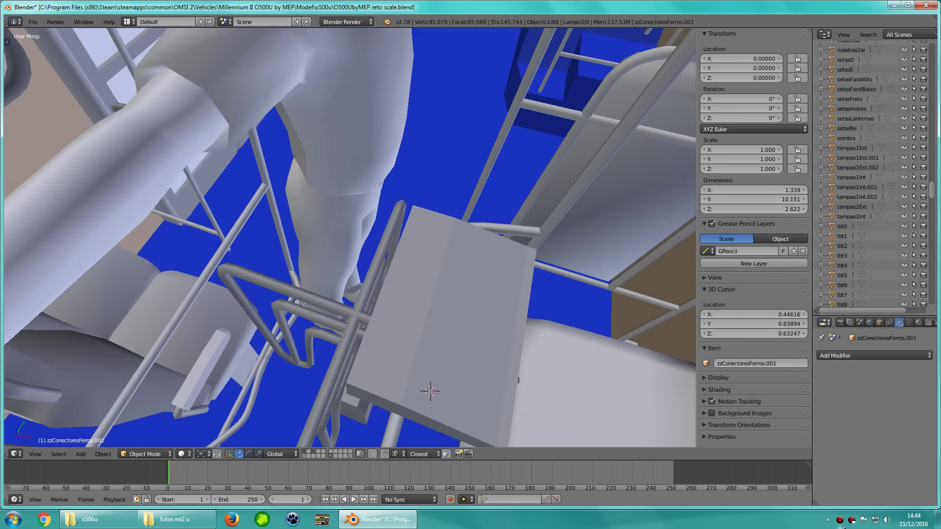
pyautogui.click(840, 521)
pyautogui.click(890, 193)
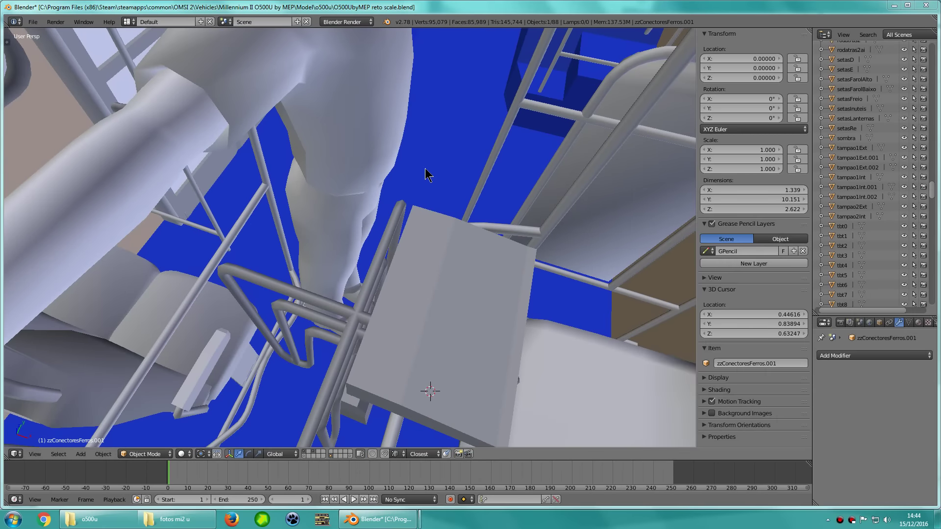
pyautogui.moveTo(430, 175)
pyautogui.mouseDown(button='middle')
pyautogui.moveTo(448, 161)
pyautogui.moveTo(410, 169)
pyautogui.moveTo(390, 220)
pyautogui.moveTo(406, 307)
pyautogui.moveTo(389, 267)
pyautogui.moveTo(380, 316)
pyautogui.moveTo(166, 303)
pyautogui.moveTo(294, 275)
pyautogui.moveTo(388, 349)
pyautogui.moveTo(362, 293)
pyautogui.moveTo(347, 292)
pyautogui.mouseUp(button='middle')
pyautogui.hotkey('ctrl', 's')
pyautogui.click(406, 300)
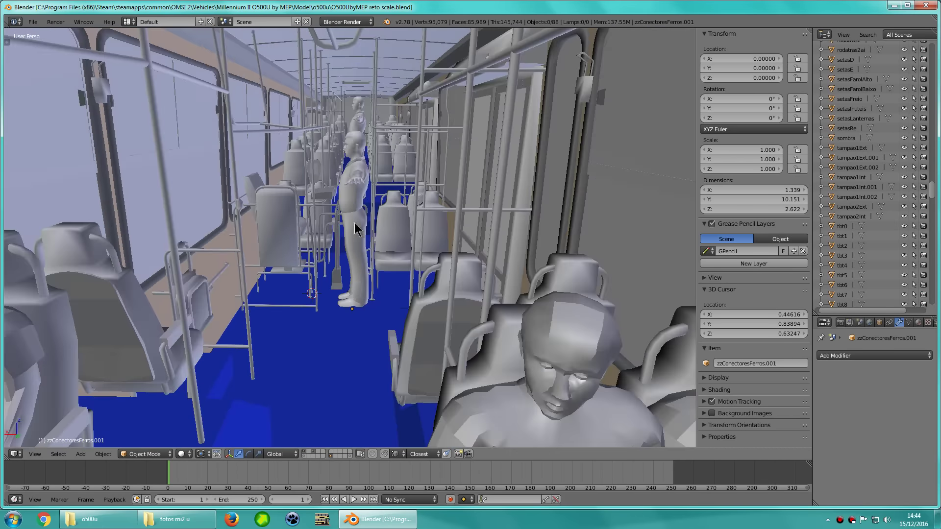
pyautogui.moveTo(356, 229)
pyautogui.mouseDown(button='middle')
pyautogui.moveTo(352, 340)
pyautogui.moveTo(428, 293)
pyautogui.moveTo(425, 259)
pyautogui.moveTo(408, 309)
pyautogui.mouseUp(button='middle')
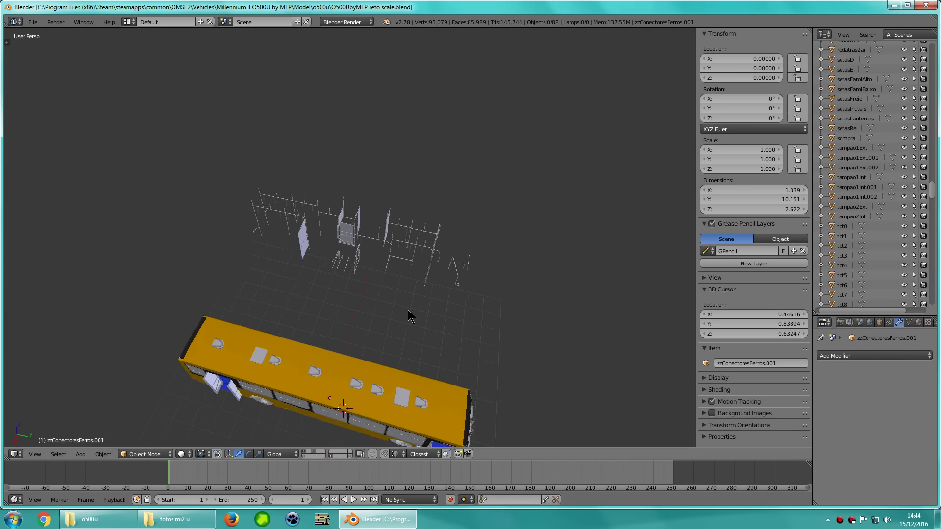
# Select zzFerrosConectoresSimples and duplicate it 5 units along X
pyautogui.scroll(3, 408, 309)
pyautogui.scroll(3, 408, 310)
pyautogui.scroll(2, 378, 314)
pyautogui.scroll(2, 346, 272)
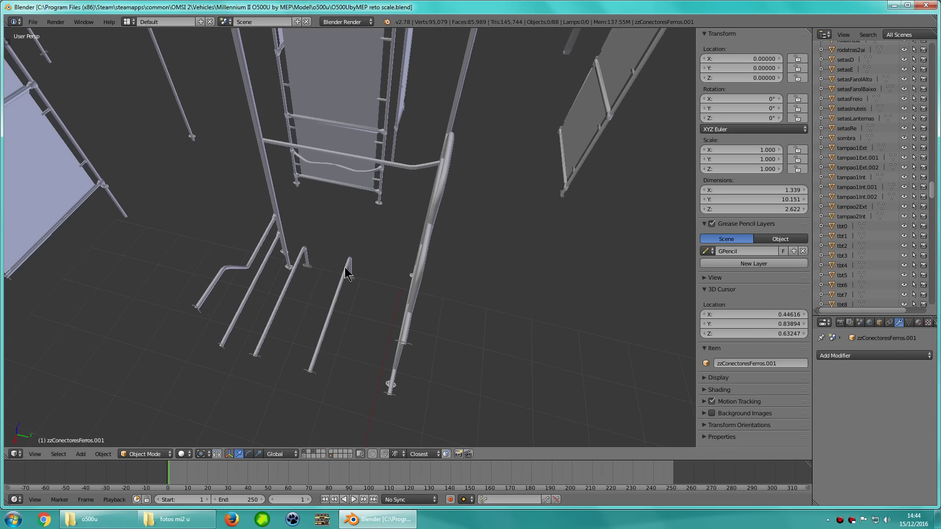
pyautogui.rightClick(351, 279)
pyautogui.scroll(-5, 356, 292)
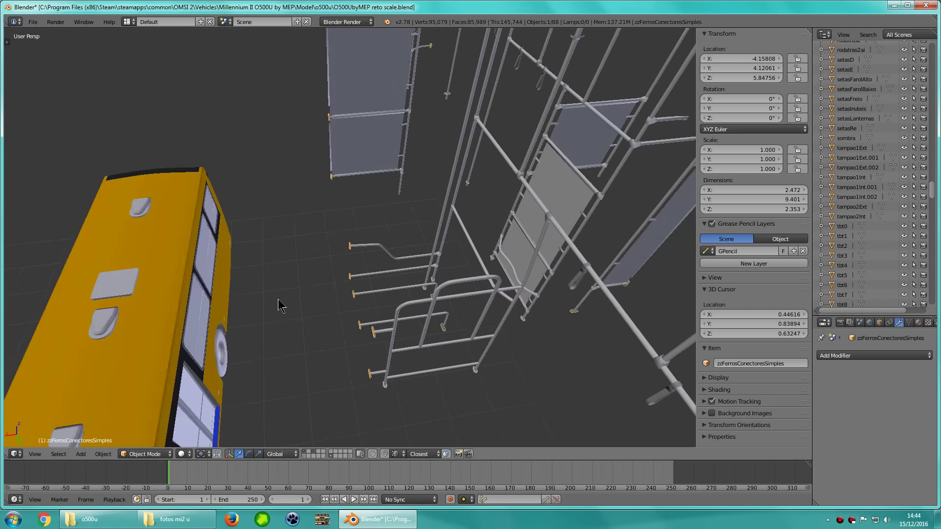
pyautogui.moveTo(280, 307)
pyautogui.mouseDown(button='middle')
pyautogui.moveTo(410, 326)
pyautogui.moveTo(492, 269)
pyautogui.moveTo(431, 305)
pyautogui.mouseUp(button='middle')
pyautogui.hotkey('shift', 'd')
pyautogui.press('x')
pyautogui.press('5')
pyautogui.press('Return')
# In Edit Mode, keep a single connector piece of the copy and delete the rest
pyautogui.scroll(3, 410, 246)
pyautogui.scroll(2, 445, 260)
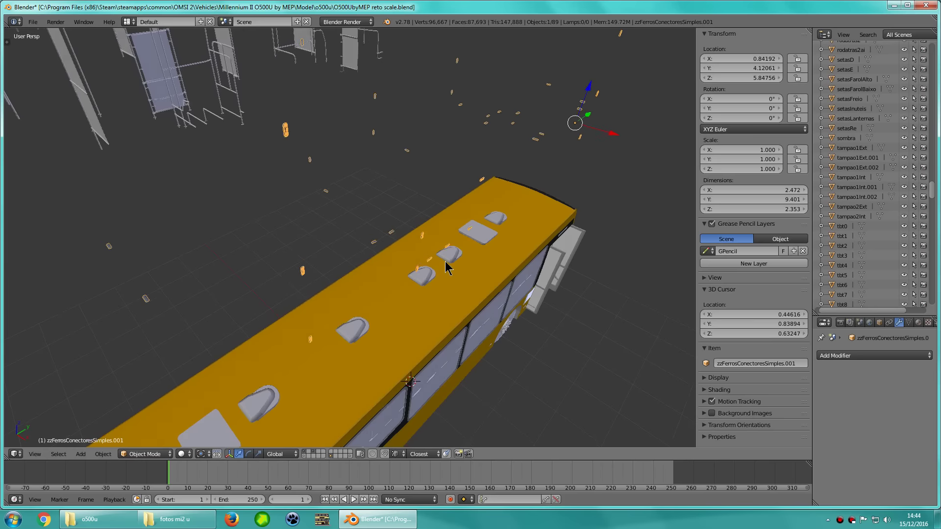
pyautogui.scroll(1, 445, 261)
pyautogui.scroll(2, 445, 260)
pyautogui.scroll(-2, 445, 261)
pyautogui.scroll(-1, 450, 261)
pyautogui.press('Tab')
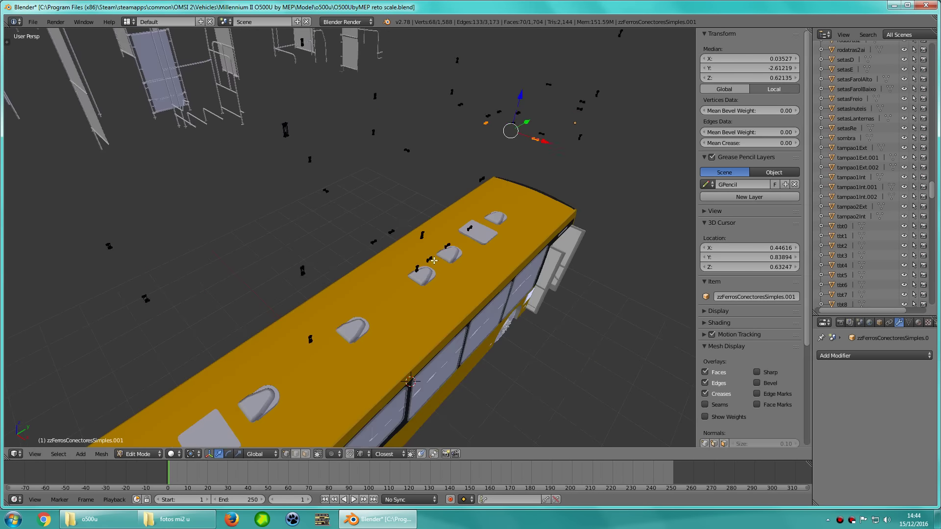
pyautogui.scroll(-3, 434, 260)
pyautogui.press('z')
pyautogui.scroll(3, 374, 252)
pyautogui.press('a')
pyautogui.press('a')
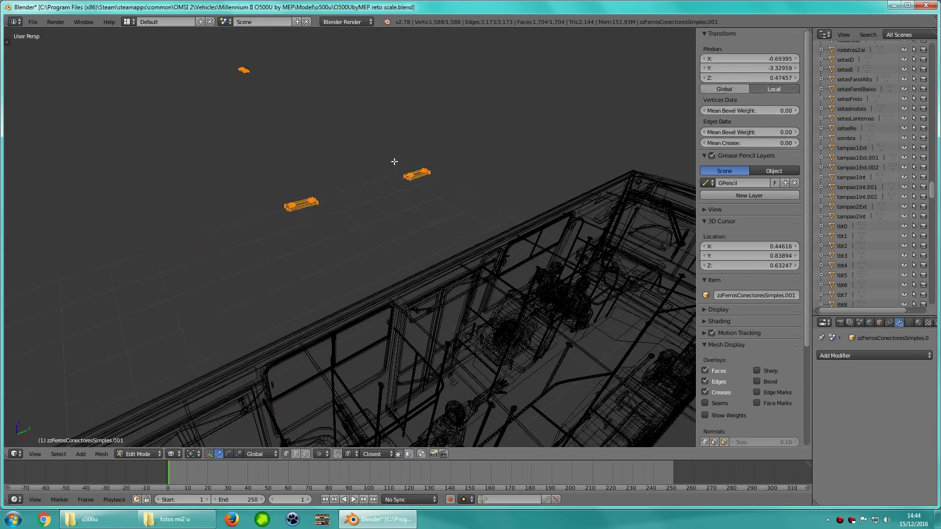
pyautogui.press('a')
pyautogui.keyDown('ctrl'); pyautogui.moveTo(394, 161); pyautogui.dragTo(377, 162); pyautogui.keyUp('ctrl')
pyautogui.press('KP_Decimal')
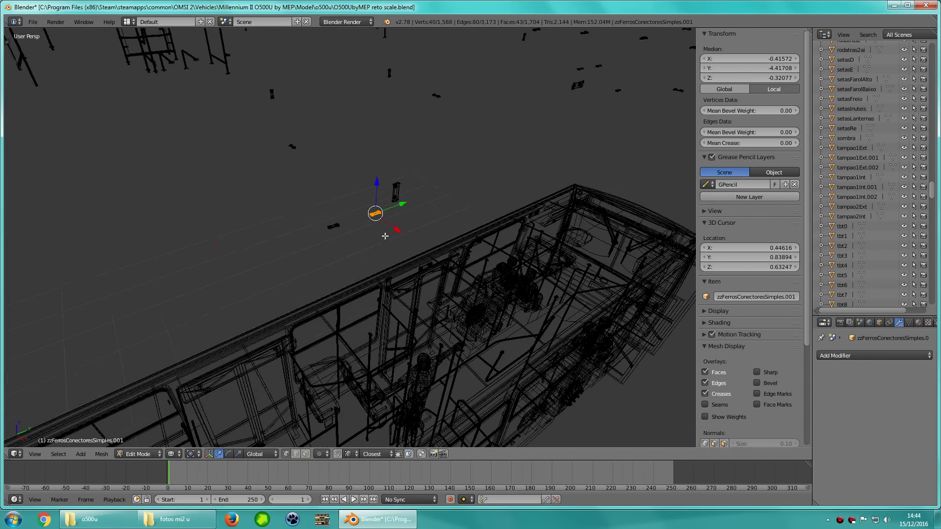
pyautogui.press('x')
pyautogui.click(387, 239)
# Return to Object Mode and lower the trimmed copy 5 units along Z
pyautogui.press('Tab')
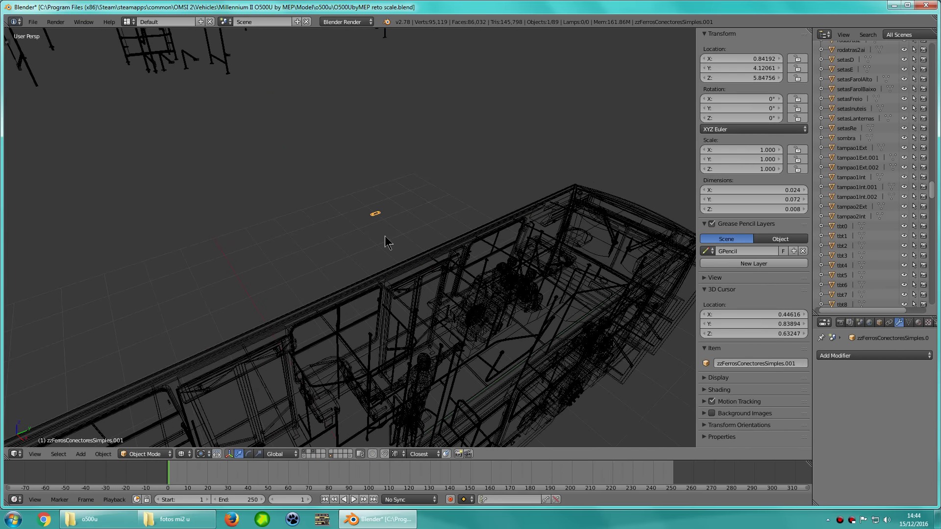
pyautogui.scroll(-3, 386, 240)
pyautogui.write('gz-5')
pyautogui.press('Return')
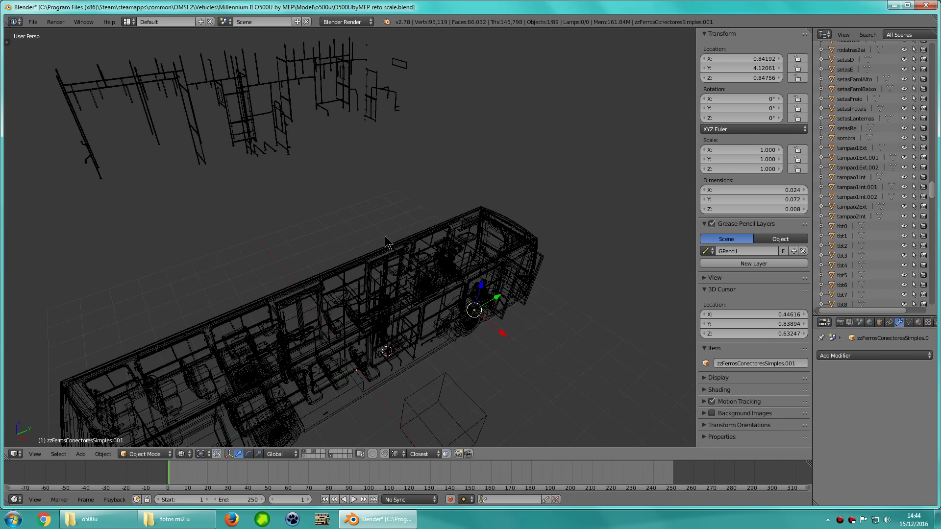
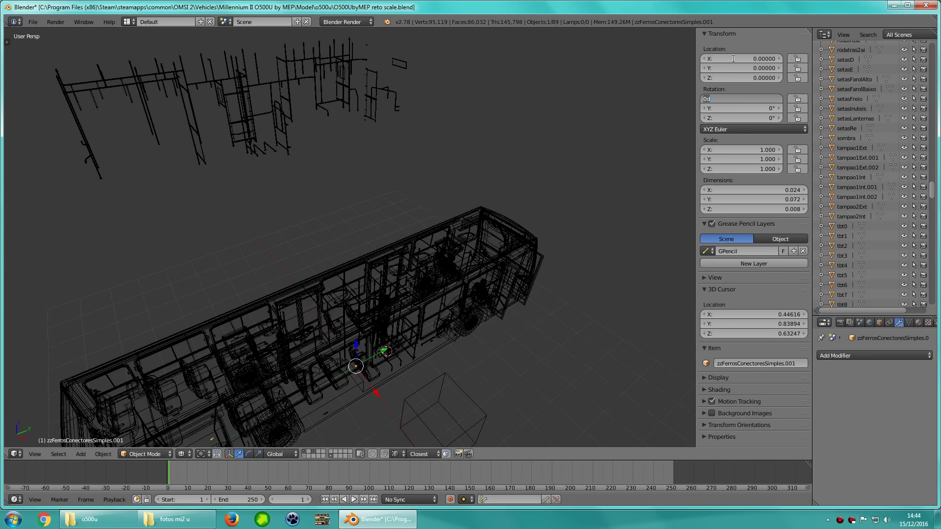
# Enter Edit Mode and select all of the bracket's geometry
pyautogui.press('Tab')
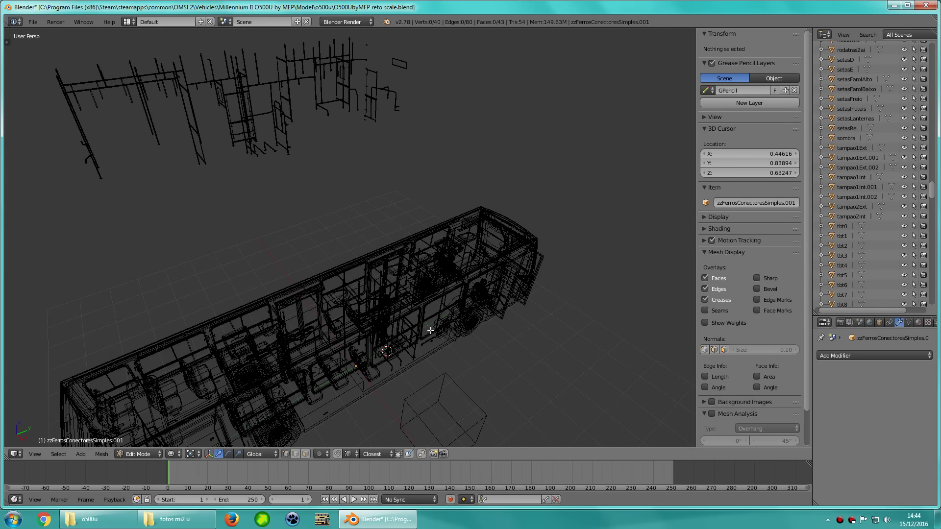
pyautogui.press('g')
pyautogui.click(473, 223)
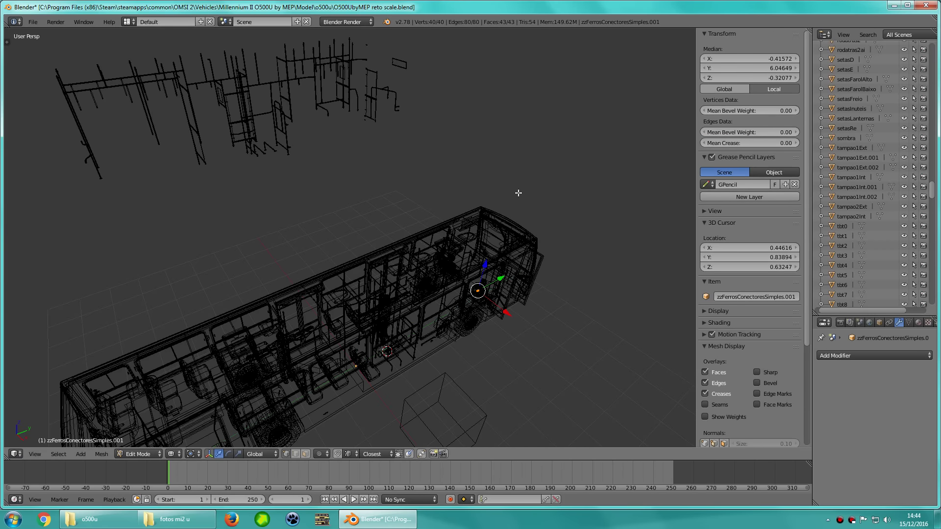
# Isolate the bracket in local view, then return to the full bus interior
pyautogui.press('KP_Divide')
pyautogui.scroll(-4, 382, 277)
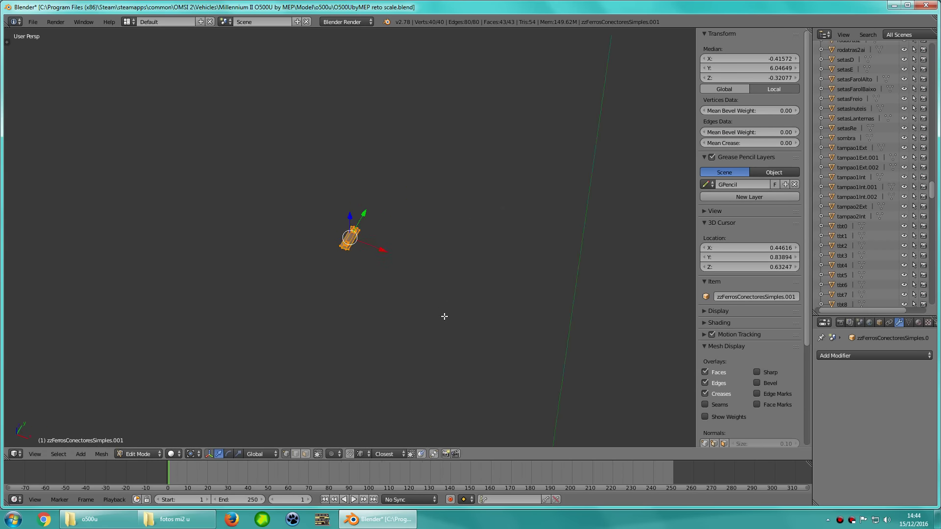
pyautogui.scroll(4, 444, 316)
pyautogui.scroll(3, 379, 266)
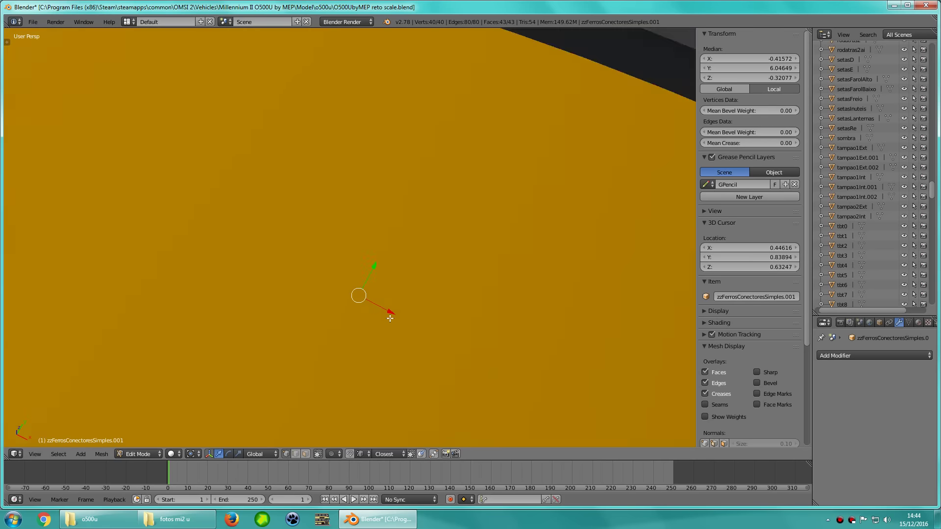
pyautogui.press('KP_Divide')
pyautogui.scroll(2, 387, 326)
pyautogui.scroll(1, 416, 331)
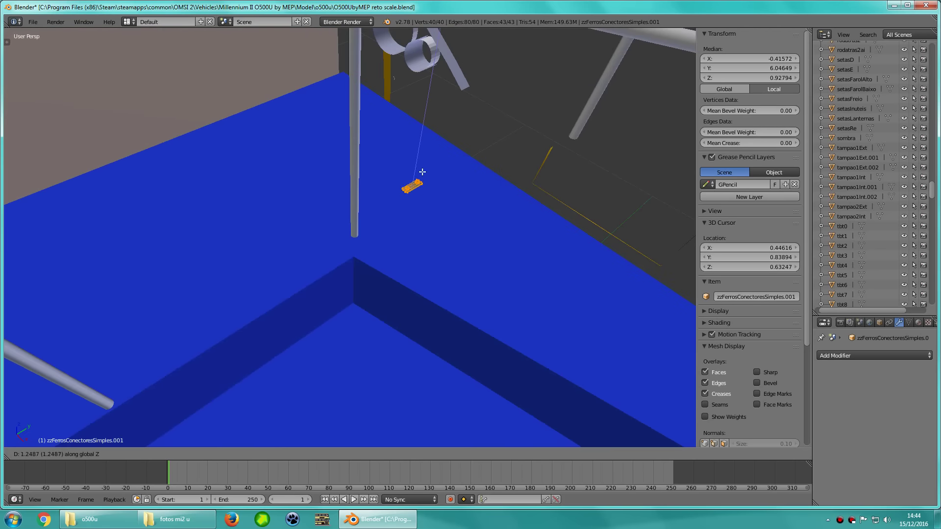
# Slide the bracket along Y to the foot of the grab pole
pyautogui.press('g')
pyautogui.press('y')
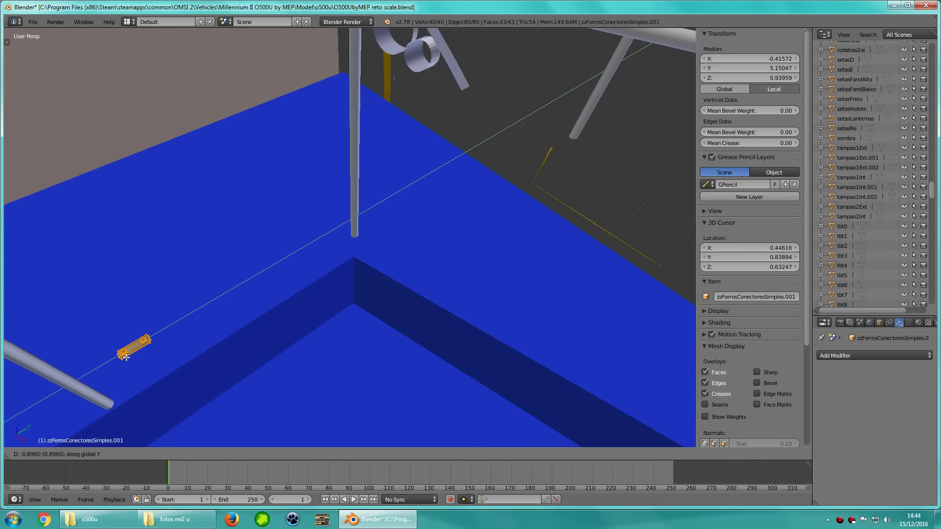
pyautogui.click(126, 358)
pyautogui.moveTo(248, 331)
pyautogui.mouseDown(button='middle')
pyautogui.moveTo(305, 331)
pyautogui.moveTo(321, 344)
pyautogui.mouseUp(button='middle')
pyautogui.scroll(-3, 305, 330)
pyautogui.scroll(3, 325, 345)
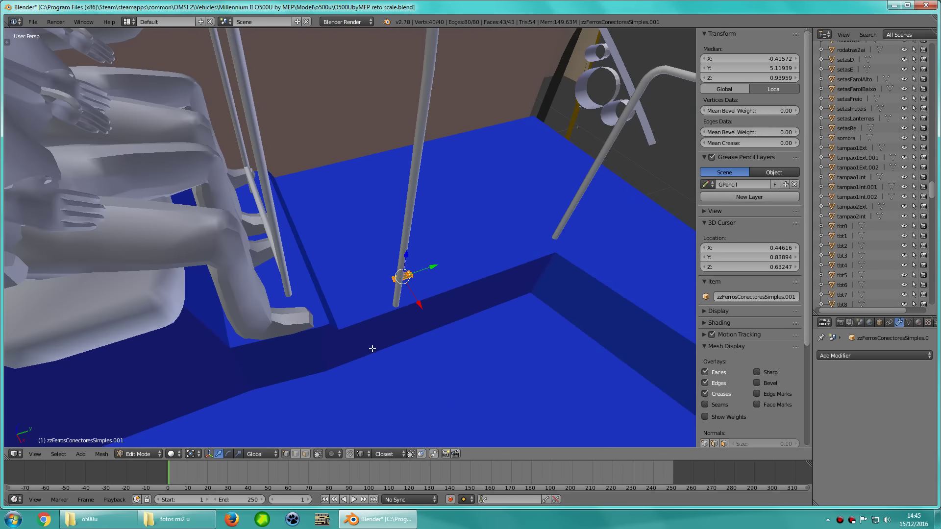
pyautogui.scroll(3, 372, 349)
pyautogui.scroll(-3, 386, 348)
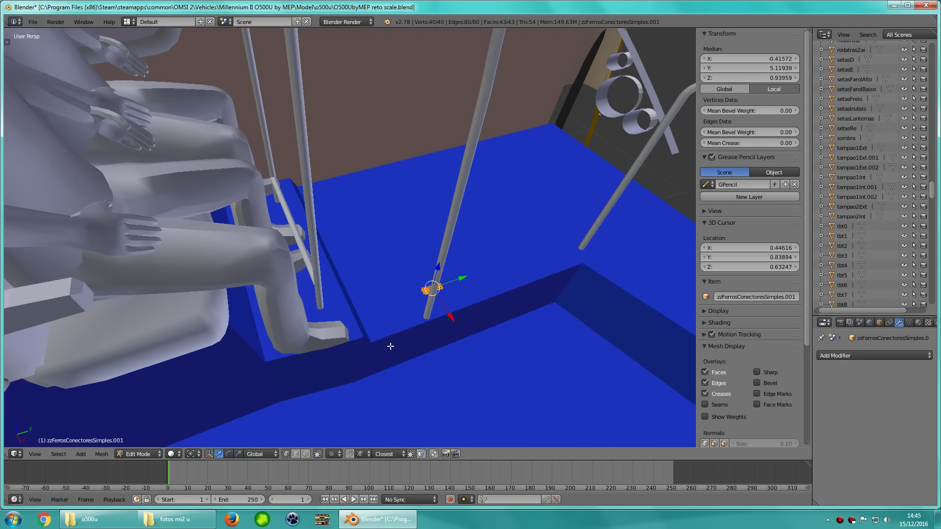
pyautogui.moveTo(390, 346)
pyautogui.mouseDown(button='middle')
pyautogui.moveTo(399, 336)
pyautogui.moveTo(385, 332)
pyautogui.moveTo(434, 333)
pyautogui.mouseUp(button='middle')
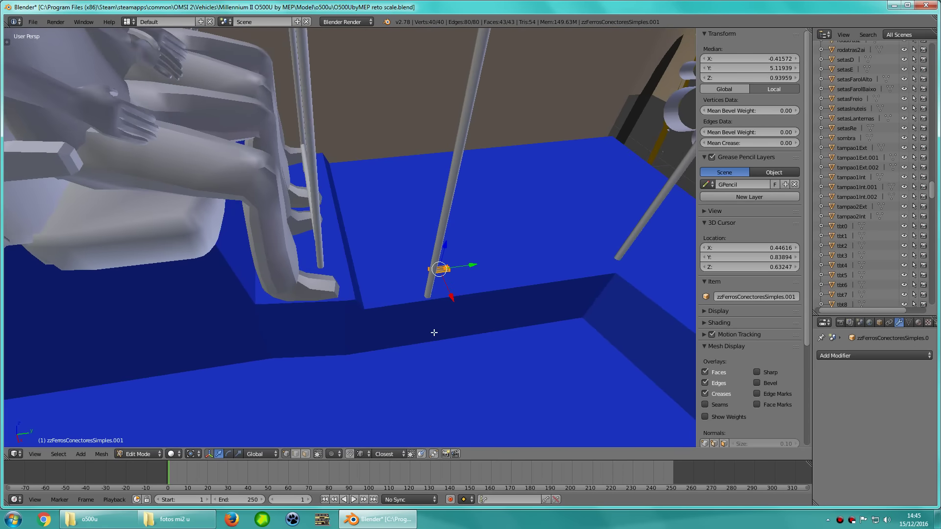
pyautogui.click(333, 327)
pyautogui.press('z')
pyautogui.press('z')
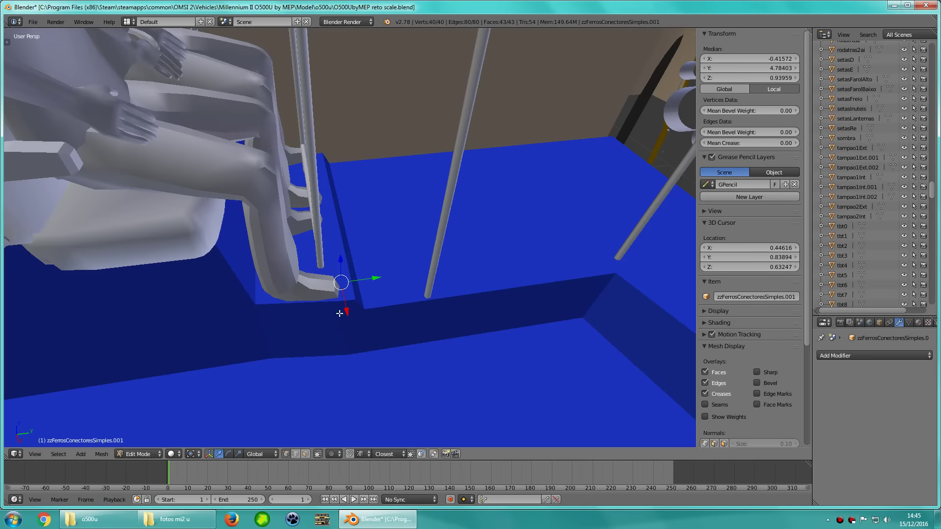
pyautogui.press('KP_Decimal')
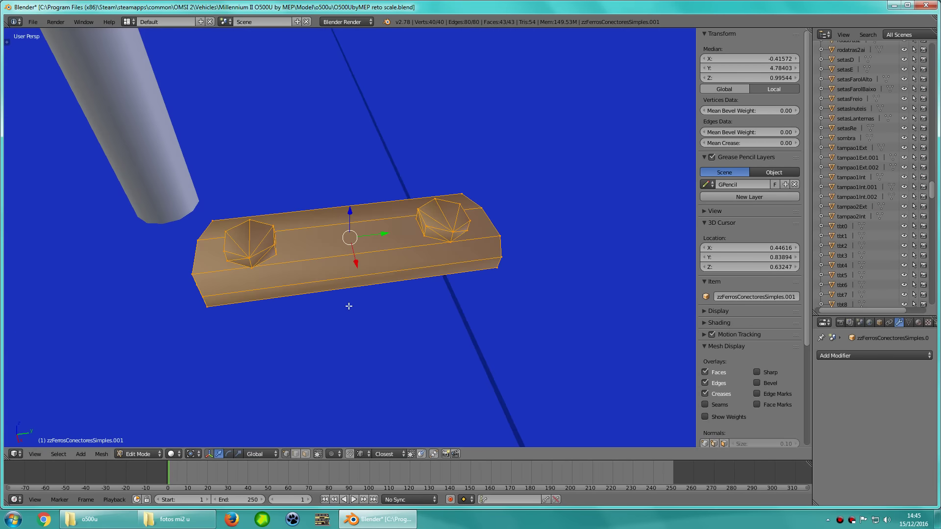
pyautogui.moveTo(347, 305)
pyautogui.mouseDown(button='middle')
pyautogui.moveTo(315, 310)
pyautogui.moveTo(399, 340)
pyautogui.moveTo(364, 348)
pyautogui.moveTo(375, 304)
pyautogui.mouseUp(button='middle')
# Rotate the bracket 90° about Z and centre it on the pole base in top wireframe view
pyautogui.write('rz90')
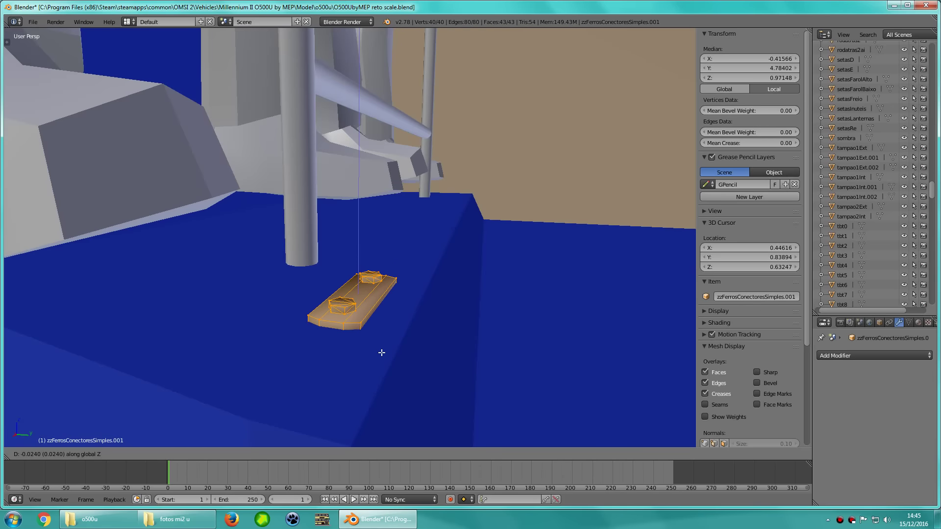
pyautogui.press('KP_7')
pyautogui.press('z')
pyautogui.keyDown('shift'); pyautogui.moveTo(286, 340); pyautogui.dragTo(380, 279, button='middle'); pyautogui.keyUp('shift')
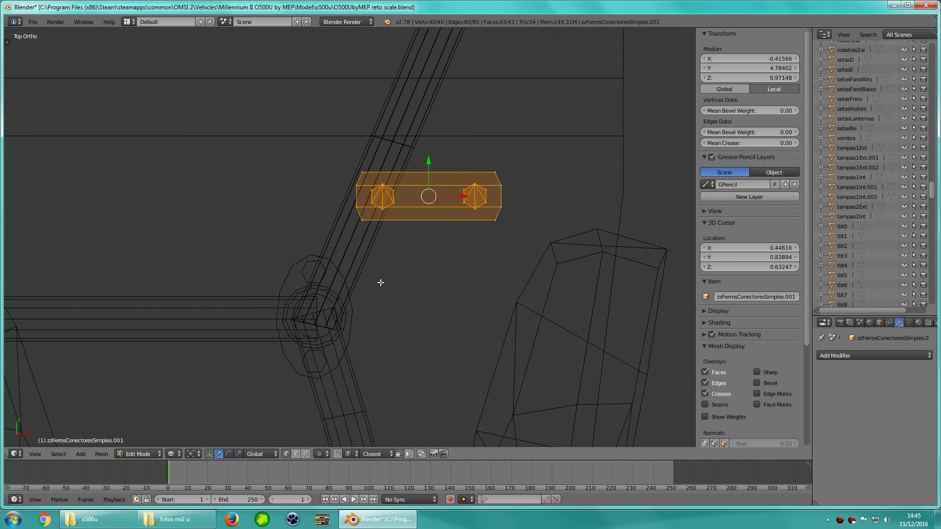
pyautogui.press('g')
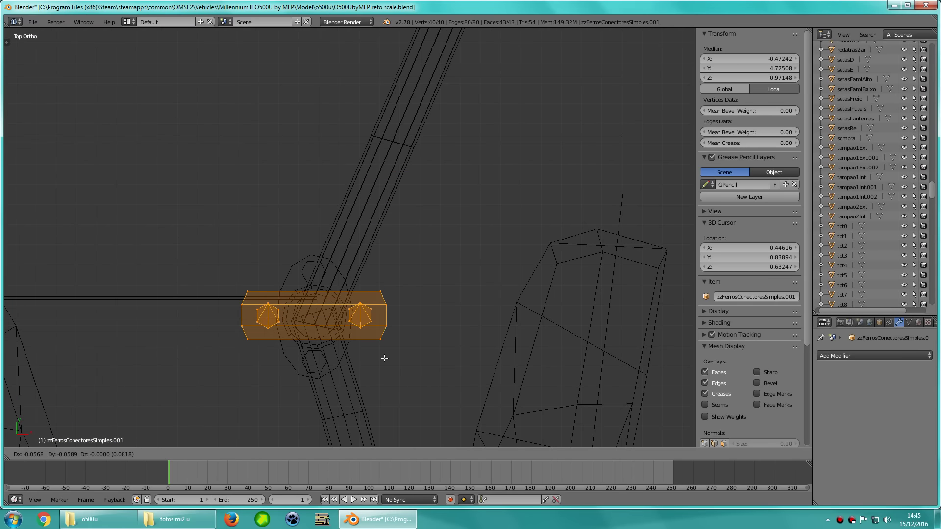
pyautogui.scroll(5, 287, 318)
pyautogui.press('g')
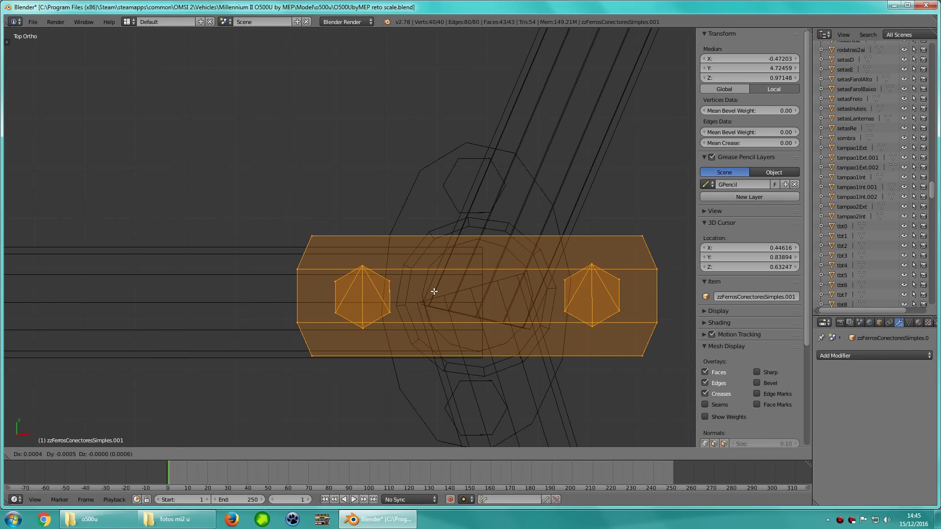
pyautogui.scroll(-2, 434, 290)
pyautogui.press('z')
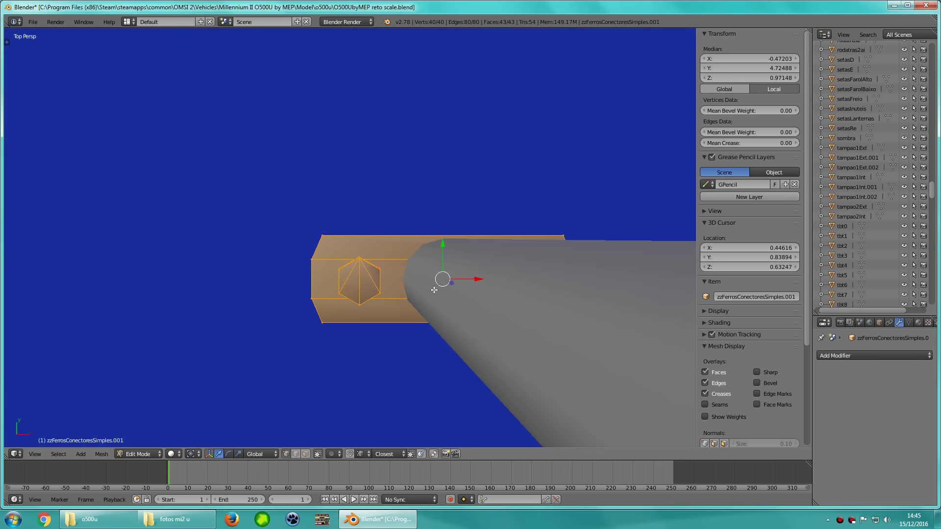
pyautogui.moveTo(434, 290)
pyautogui.mouseDown(button='middle')
pyautogui.moveTo(327, 236)
pyautogui.moveTo(456, 263)
pyautogui.moveTo(391, 274)
pyautogui.moveTo(447, 258)
pyautogui.moveTo(418, 273)
pyautogui.moveTo(493, 264)
pyautogui.mouseUp(button='middle')
pyautogui.scroll(-2, 323, 234)
# Place the copied bracket and nudge it slightly along X
pyautogui.click(185, 277)
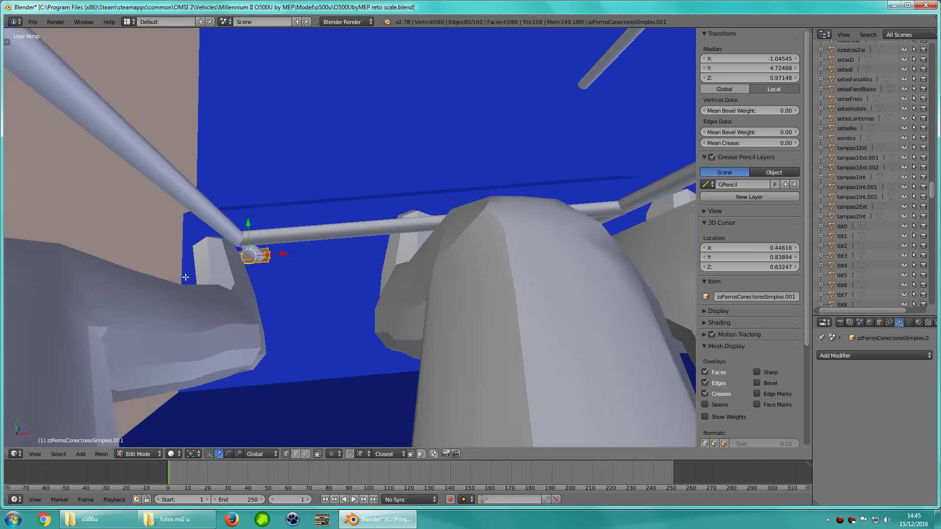
pyautogui.press('KP_Decimal')
pyautogui.press('g')
pyautogui.press('x')
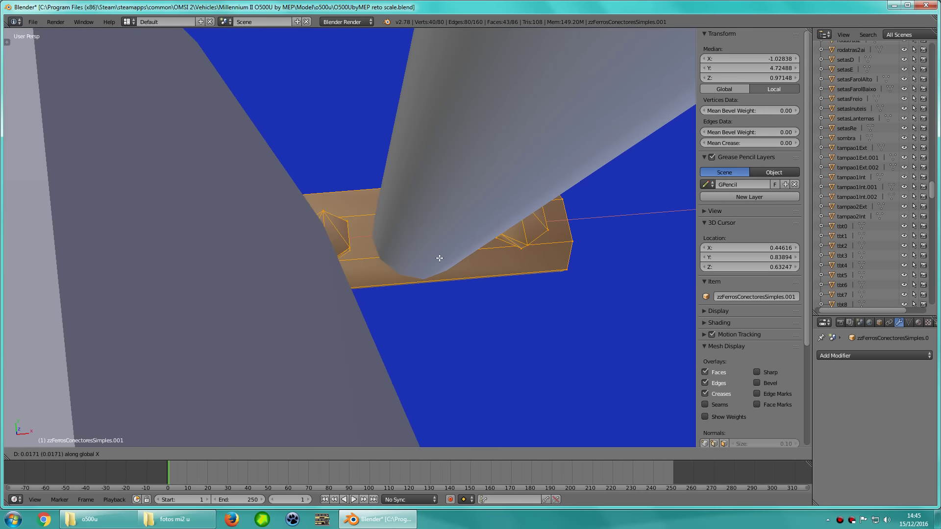
pyautogui.click(440, 258)
# Check the second bracket from above in wireframe and finalize it against its pole
pyautogui.moveTo(440, 258); pyautogui.dragTo(345, 279, button='middle')
pyautogui.press('KP_7')
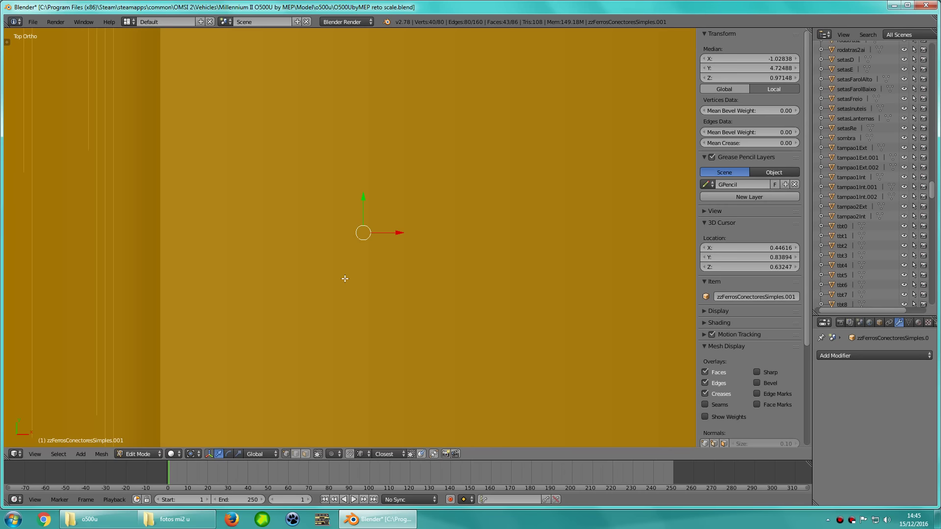
pyautogui.press('z')
pyautogui.click(348, 276)
pyautogui.moveTo(348, 277)
pyautogui.mouseDown(button='middle')
pyautogui.moveTo(345, 207)
pyautogui.moveTo(292, 304)
pyautogui.moveTo(113, 329)
pyautogui.moveTo(301, 256)
pyautogui.moveTo(347, 298)
pyautogui.moveTo(274, 313)
pyautogui.moveTo(257, 328)
pyautogui.moveTo(413, 328)
pyautogui.moveTo(339, 399)
pyautogui.moveTo(483, 319)
pyautogui.moveTo(421, 318)
pyautogui.moveTo(378, 346)
pyautogui.moveTo(441, 330)
pyautogui.moveTo(504, 335)
pyautogui.mouseUp(button='middle')
pyautogui.press('z')
pyautogui.scroll(-3, 344, 207)
pyautogui.press('z')
pyautogui.press('z')
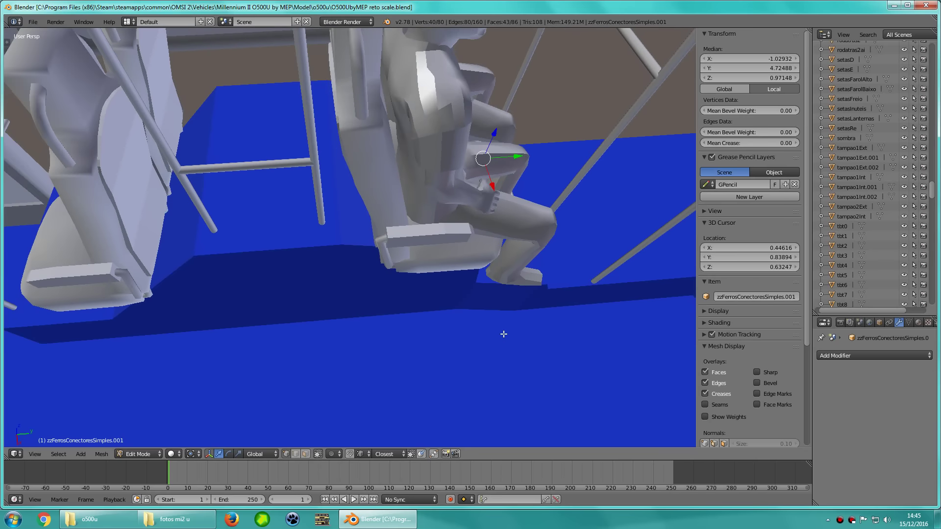
pyautogui.click(323, 228)
pyautogui.press('g')
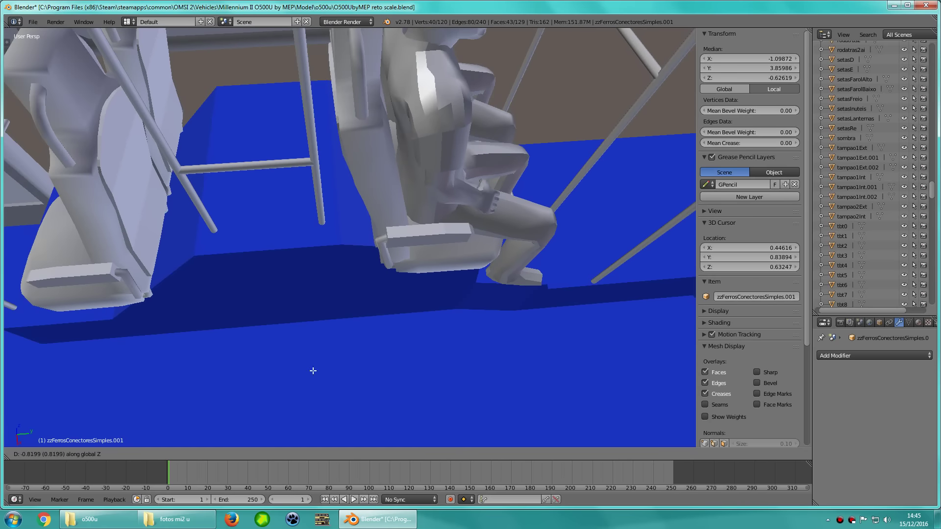
# Raise the third bracket copy vertically up to floor height
pyautogui.press('Escape')
pyautogui.press('z')
pyautogui.press('z')
pyautogui.click(346, 160)
pyautogui.moveTo(346, 160); pyautogui.dragTo(336, 249, button='middle')
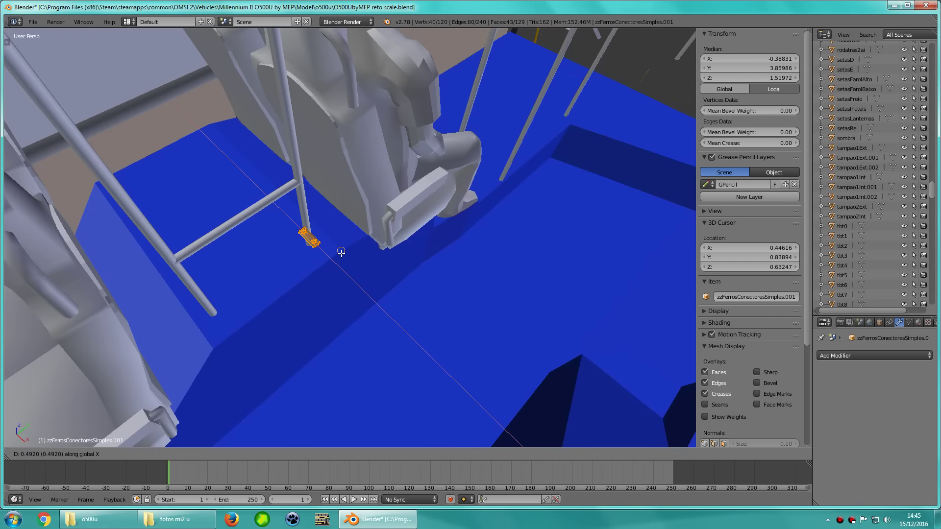
pyautogui.press('KP_Decimal')
pyautogui.moveTo(331, 266)
pyautogui.mouseDown(button='middle')
pyautogui.moveTo(290, 240)
pyautogui.moveTo(212, 304)
pyautogui.mouseUp(button='middle')
pyautogui.press('KP_5')
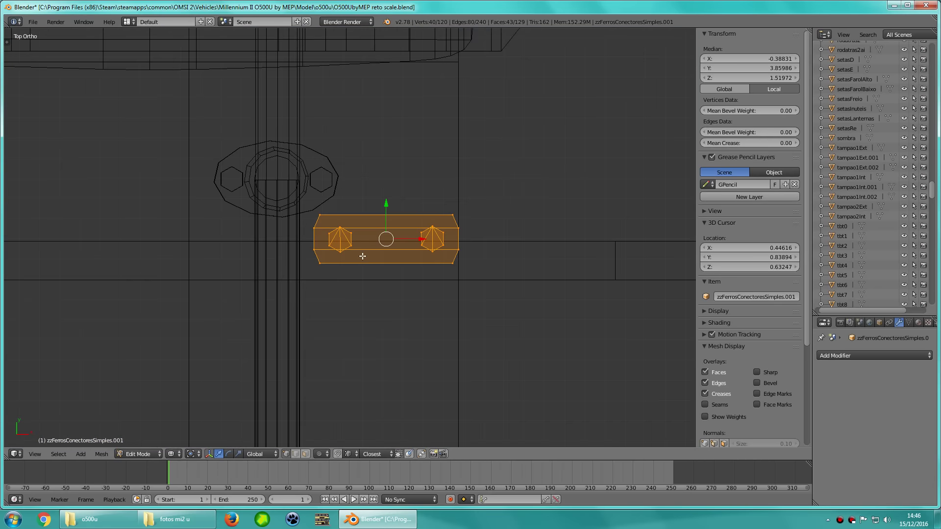
pyautogui.scroll(8, 211, 304)
pyautogui.scroll(-8, 211, 304)
pyautogui.scroll(-3, 315, 287)
pyautogui.moveTo(315, 287)
pyautogui.mouseDown(button='middle')
pyautogui.moveTo(391, 325)
pyautogui.moveTo(391, 280)
pyautogui.moveTo(351, 245)
pyautogui.moveTo(362, 249)
pyautogui.mouseUp(button='middle')
pyautogui.scroll(8, 391, 280)
pyautogui.scroll(-8, 391, 280)
# Rotate the third bracket 90° and move it over the pole's base flange in top view
pyautogui.press('r')
pyautogui.press('KP_7')
pyautogui.press('z')
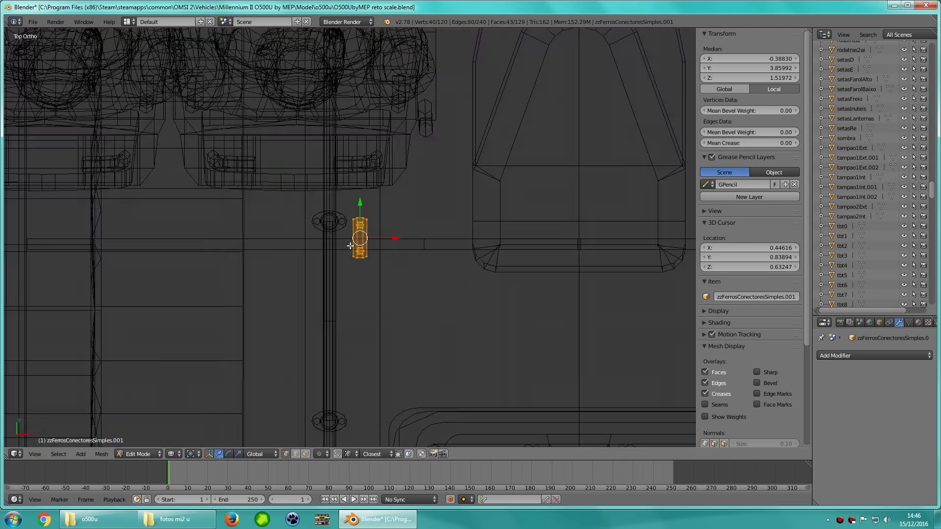
pyautogui.scroll(2, 425, 275)
pyautogui.scroll(2, 424, 274)
pyautogui.press('g')
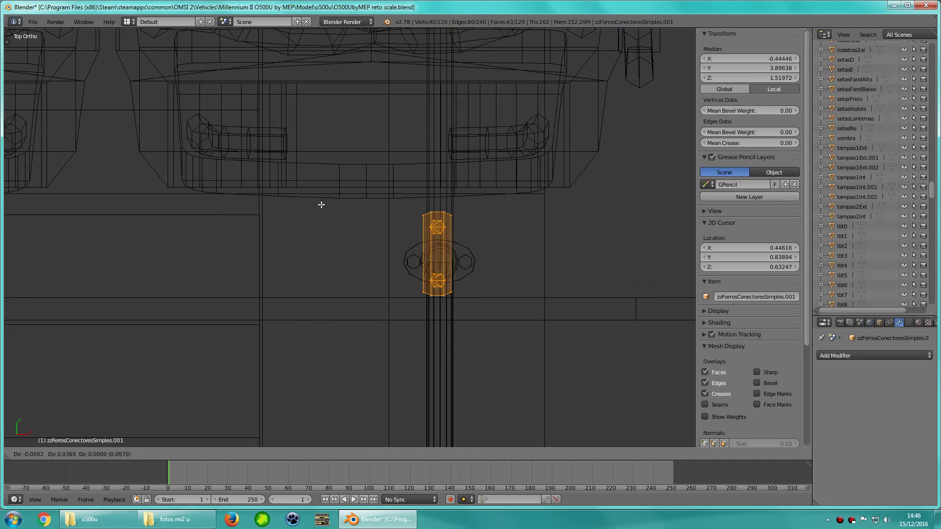
pyautogui.click(319, 204)
pyautogui.press('KP_Decimal')
pyautogui.scroll(-1, 371, 225)
pyautogui.press('g')
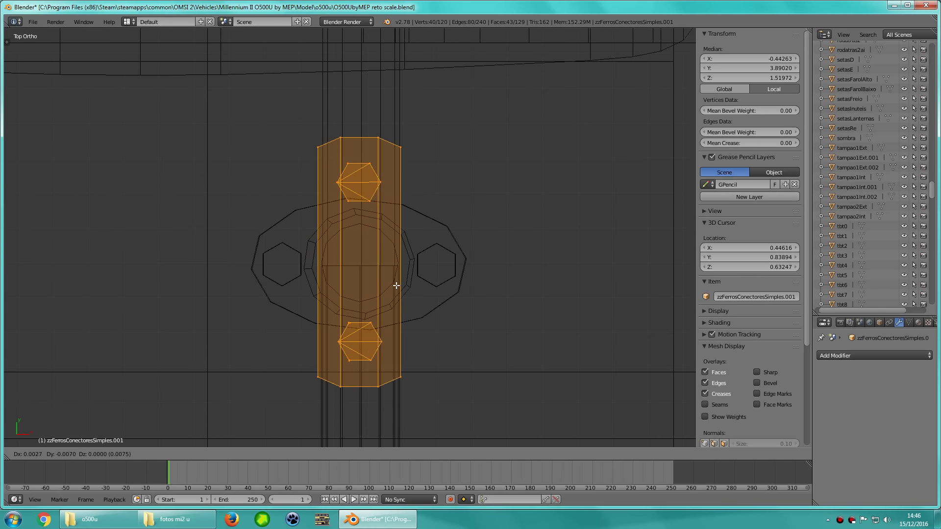
pyautogui.press('z')
pyautogui.moveTo(396, 284)
pyautogui.mouseDown(button='middle')
pyautogui.moveTo(336, 316)
pyautogui.moveTo(369, 257)
pyautogui.mouseUp(button='middle')
# Lower the third bracket onto the floor at the pole base and save the file
pyautogui.press('g')
pyautogui.press('z')
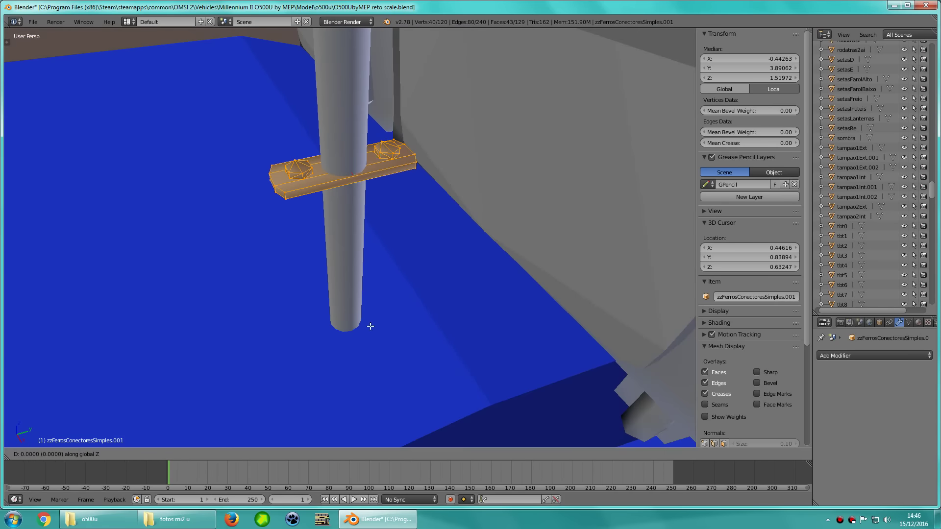
pyautogui.click(375, 436)
pyautogui.moveTo(375, 436); pyautogui.dragTo(392, 294, button='middle')
pyautogui.scroll(2, 409, 272)
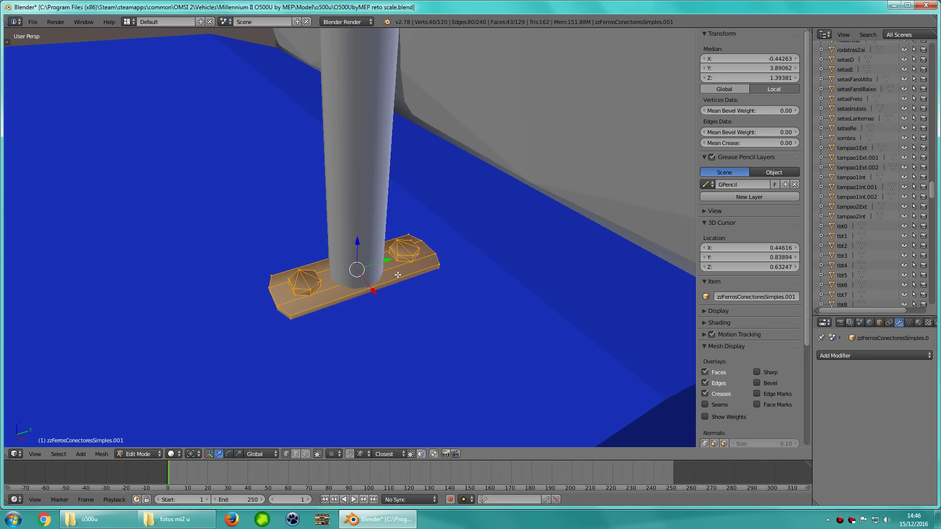
pyautogui.scroll(2, 409, 272)
pyautogui.press('g')
pyautogui.press('z')
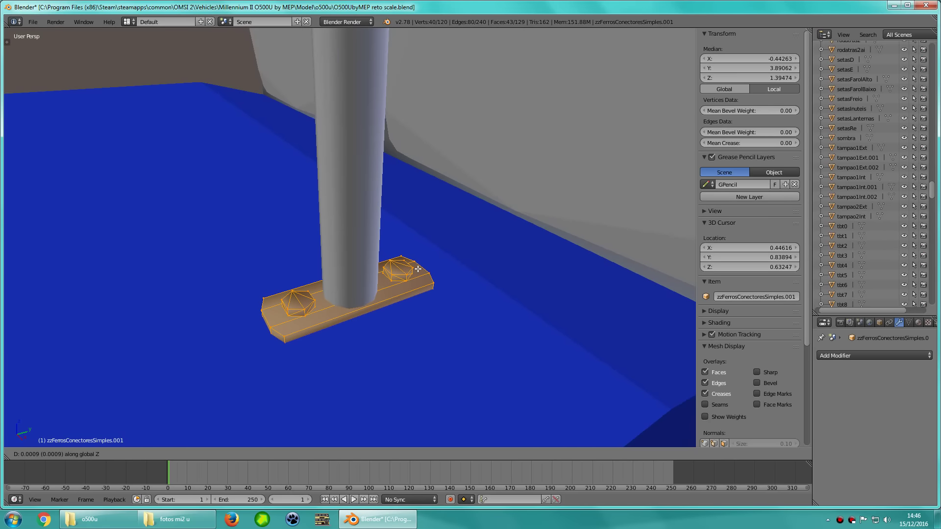
pyautogui.scroll(-4, 420, 269)
pyautogui.moveTo(498, 273)
pyautogui.mouseDown(button='middle')
pyautogui.moveTo(410, 335)
pyautogui.moveTo(441, 322)
pyautogui.moveTo(378, 328)
pyautogui.mouseUp(button='middle')
pyautogui.hotkey('ctrl', 's')
pyautogui.press('Return')
# Duplicate the bracket onto the next pole base and shift it slightly along Y
pyautogui.hotkey('shift', 'd')
pyautogui.rightClick(378, 329)
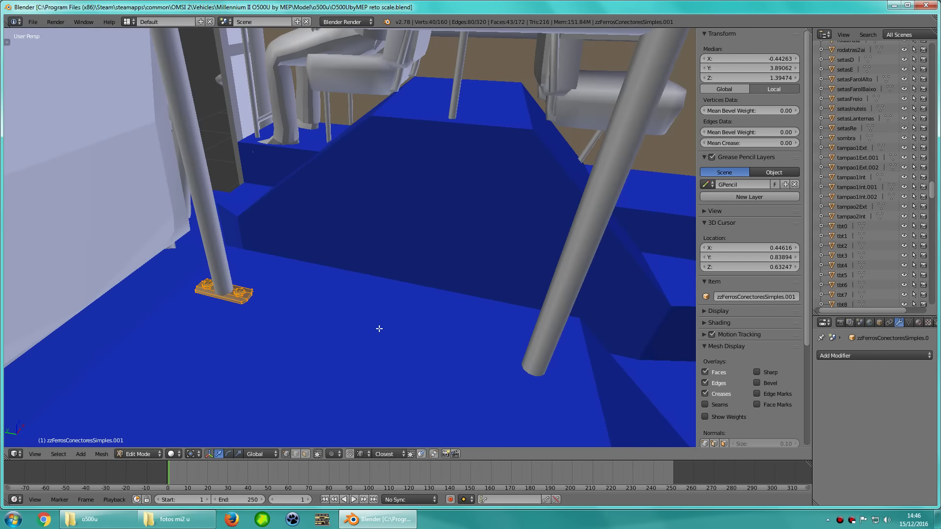
pyautogui.click(665, 377)
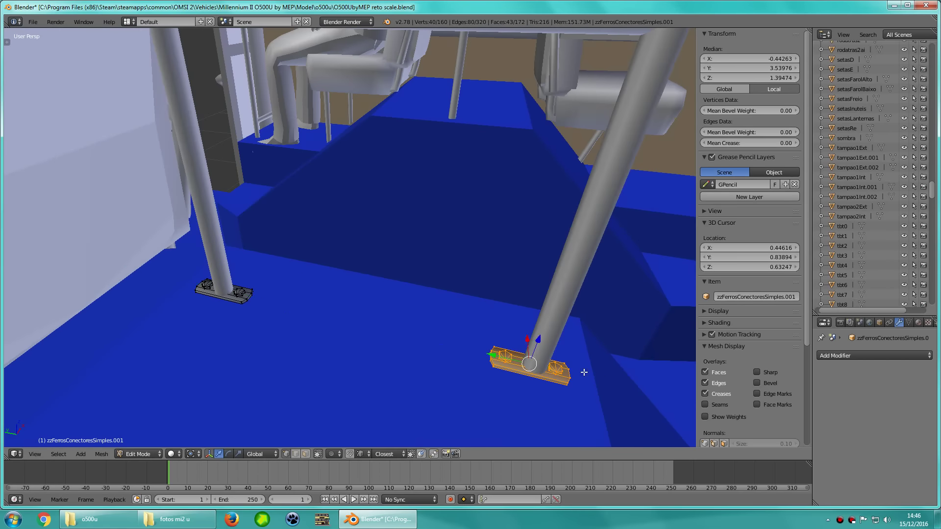
pyautogui.moveTo(583, 370)
pyautogui.mouseDown(button='middle')
pyautogui.moveTo(453, 348)
pyautogui.moveTo(308, 355)
pyautogui.moveTo(288, 342)
pyautogui.moveTo(311, 342)
pyautogui.moveTo(318, 332)
pyautogui.moveTo(281, 329)
pyautogui.mouseUp(button='middle')
pyautogui.press('g')
pyautogui.press('y')
pyautogui.click(452, 349)
# Adjust the fourth bracket's mesh along Y and Z to seat it at the pole base
pyautogui.press('Tab')
pyautogui.press('Tab')
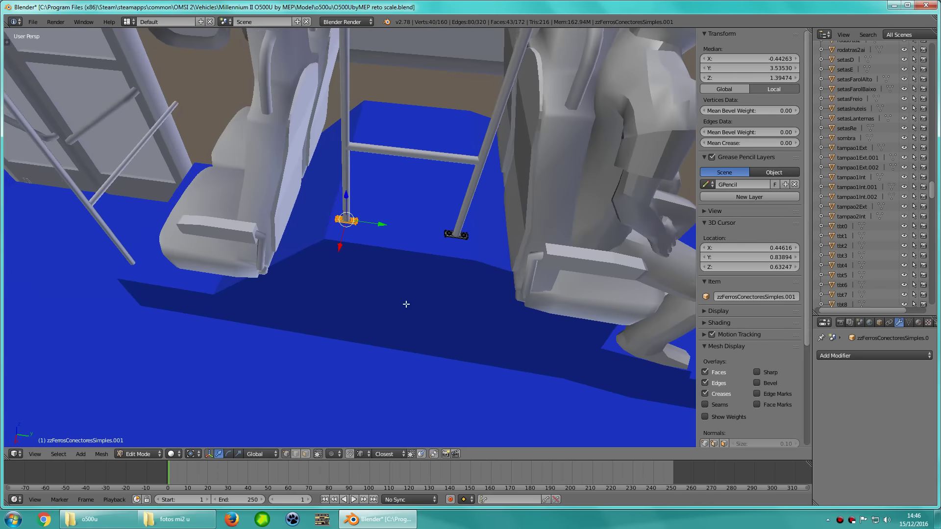
pyautogui.moveTo(406, 301); pyautogui.dragTo(547, 202, button='middle')
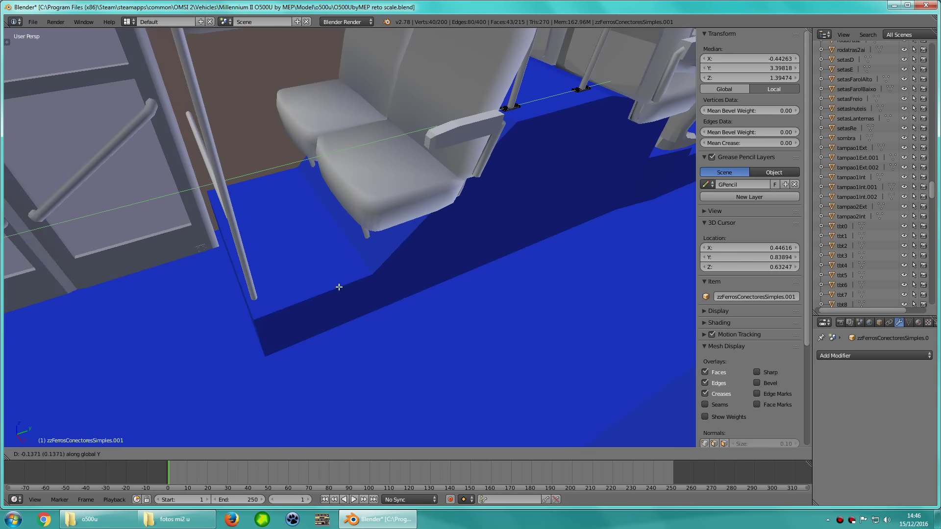
pyautogui.click(254, 325)
pyautogui.moveTo(263, 326); pyautogui.dragTo(370, 300, button='middle')
pyautogui.press('g')
pyautogui.press('z')
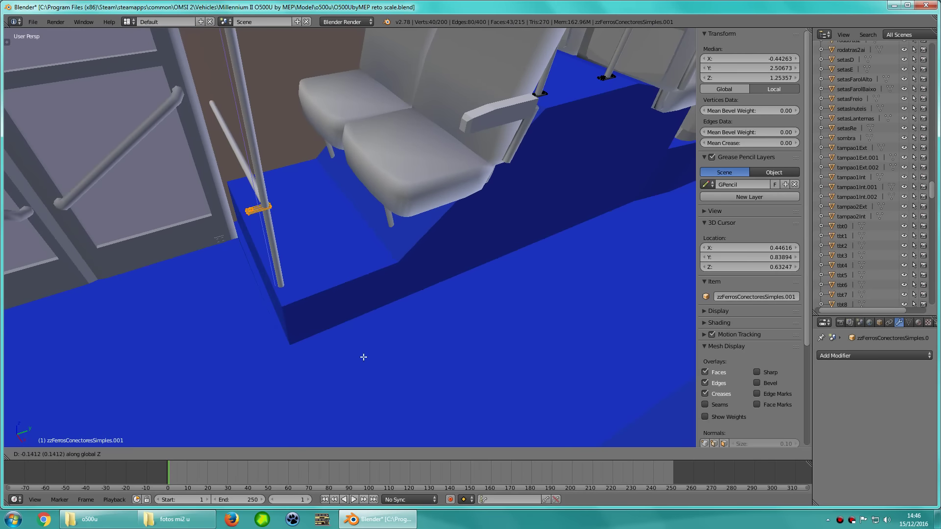
pyautogui.press('KP_Decimal')
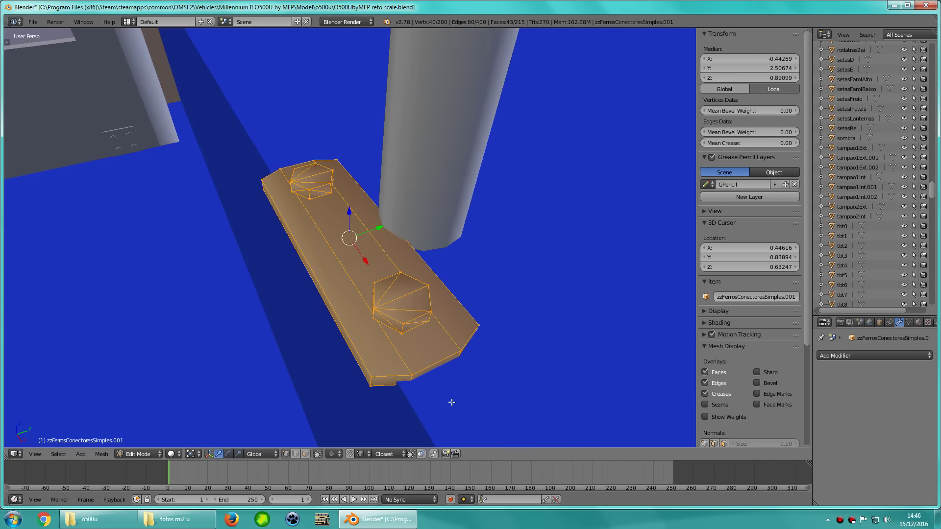
pyautogui.scroll(-2, 390, 351)
pyautogui.press('g')
pyautogui.press('y')
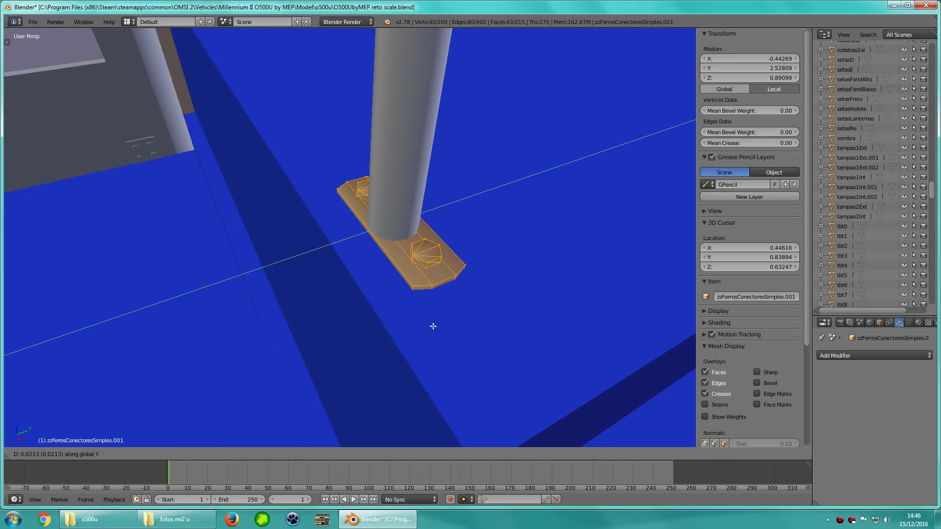
pyautogui.click(397, 330)
# Check the fourth bracket from the top view, centre it on the pole, and exit Edit Mode
pyautogui.press('KP_7')
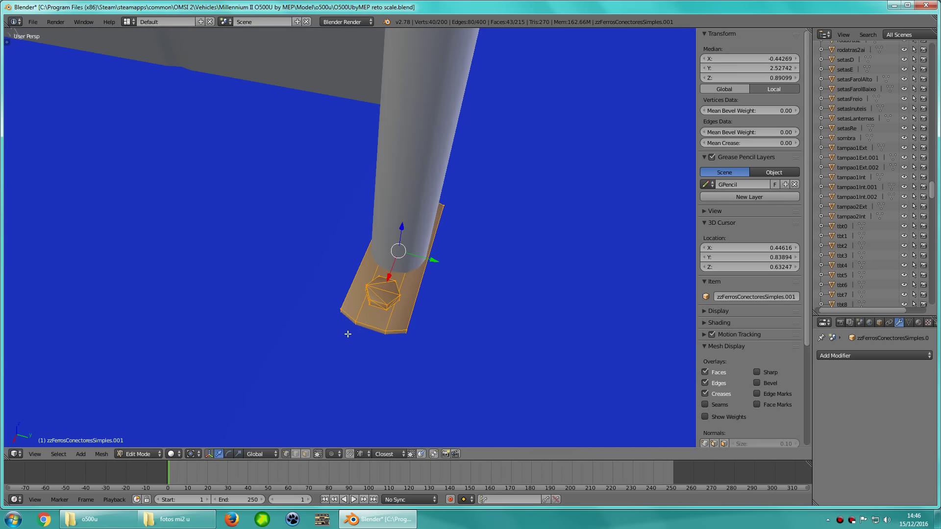
pyautogui.press('KP_5')
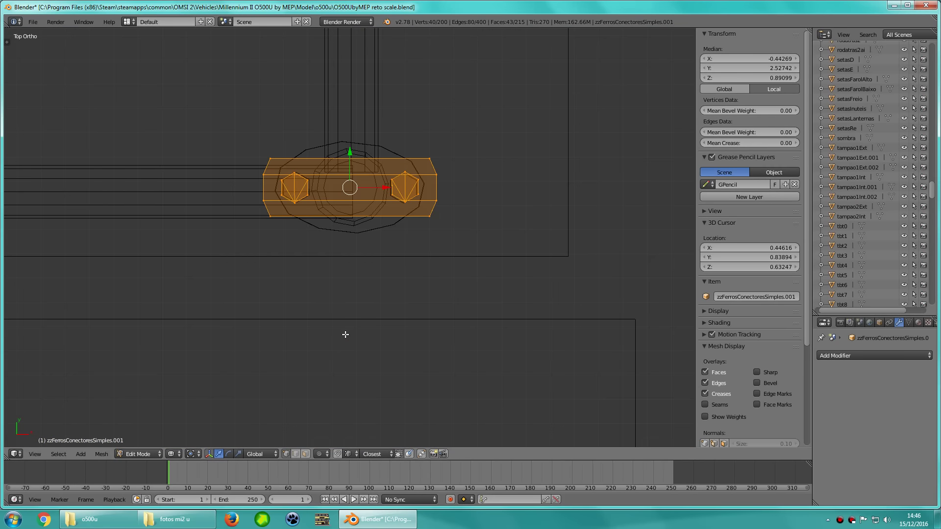
pyautogui.press('z')
pyautogui.press('KP_5')
pyautogui.moveTo(375, 305); pyautogui.dragTo(375, 279, button='middle')
pyautogui.click(372, 287)
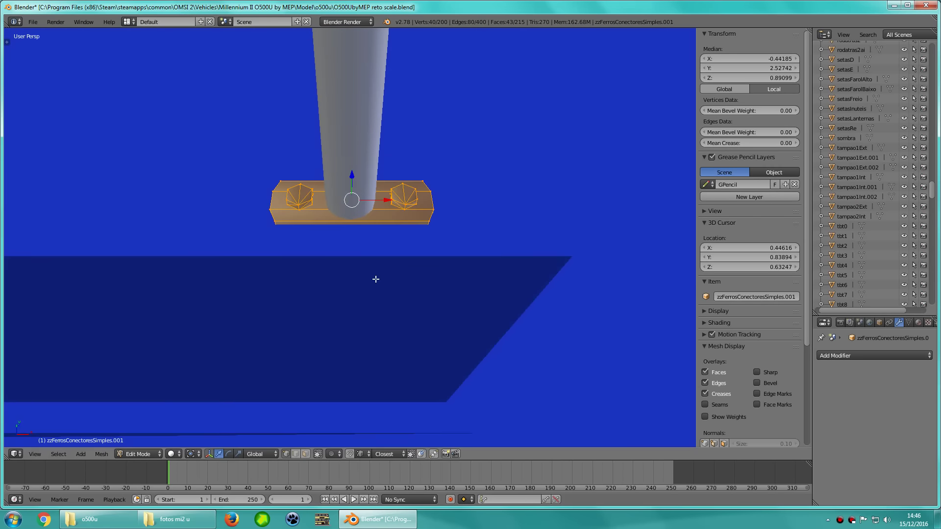
pyautogui.press('Tab')
pyautogui.scroll(-3, 252, 316)
pyautogui.moveTo(252, 316)
pyautogui.mouseDown(button='middle')
pyautogui.moveTo(298, 296)
pyautogui.moveTo(433, 332)
pyautogui.moveTo(154, 358)
pyautogui.moveTo(325, 357)
pyautogui.moveTo(279, 389)
pyautogui.mouseUp(button='middle')
pyautogui.scroll(2, 331, 298)
pyautogui.scroll(-3, 426, 332)
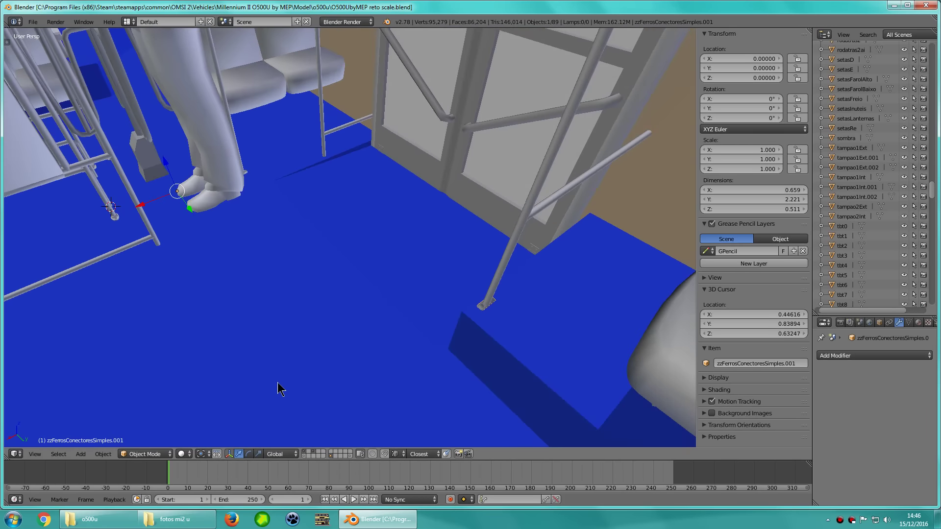
# Place a duplicate bracket over the next grab pole in top orthographic view
pyautogui.scroll(2, 314, 385)
pyautogui.press('Tab')
pyautogui.press('z')
pyautogui.moveTo(347, 349)
pyautogui.mouseDown(button='middle')
pyautogui.moveTo(412, 370)
pyautogui.moveTo(452, 238)
pyautogui.mouseUp(button='middle')
pyautogui.scroll(3, 414, 367)
pyautogui.press('KP_7')
pyautogui.scroll(2, 393, 106)
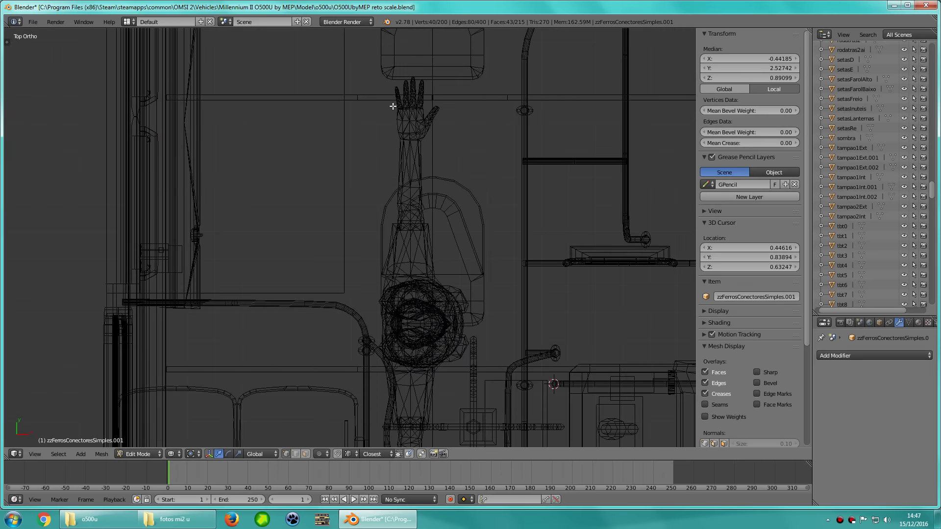
pyautogui.click(305, 76)
pyautogui.press('KP_Decimal')
# Lower the new bracket along Z until it sits flush on the floor
pyautogui.press('g')
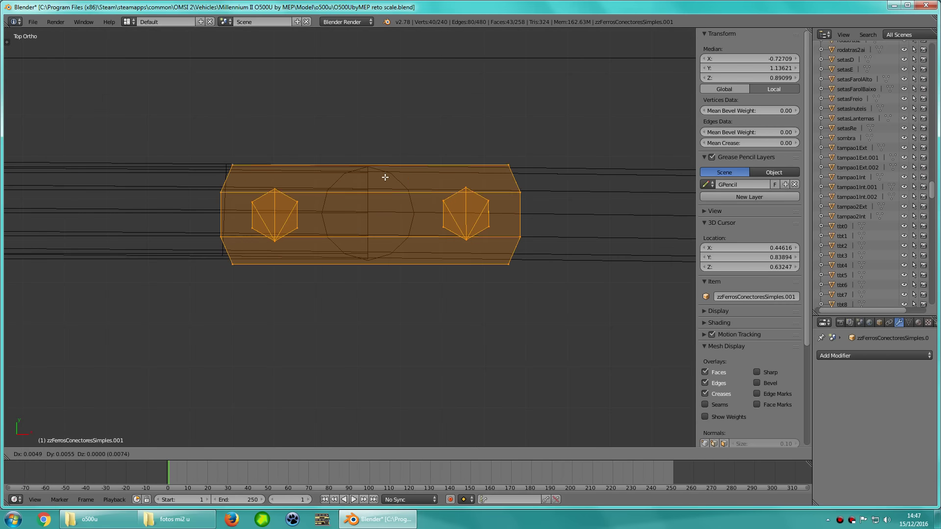
pyautogui.press('z')
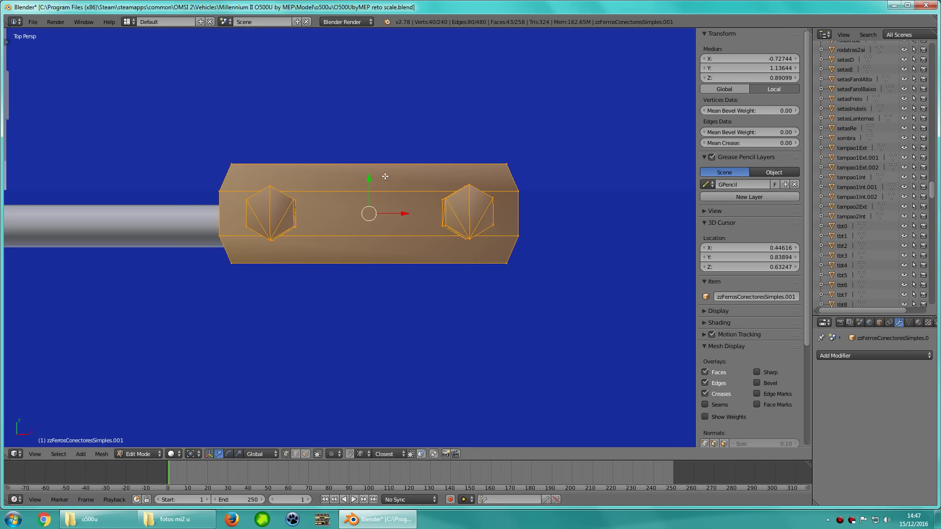
pyautogui.moveTo(385, 177)
pyautogui.mouseDown(button='middle')
pyautogui.moveTo(397, 134)
pyautogui.moveTo(365, 160)
pyautogui.mouseUp(button='middle')
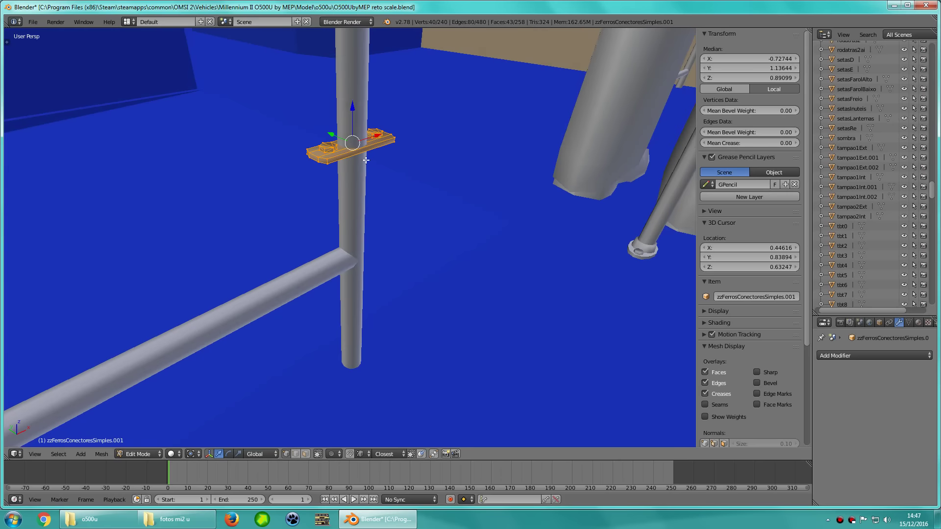
pyautogui.press('KP_Decimal')
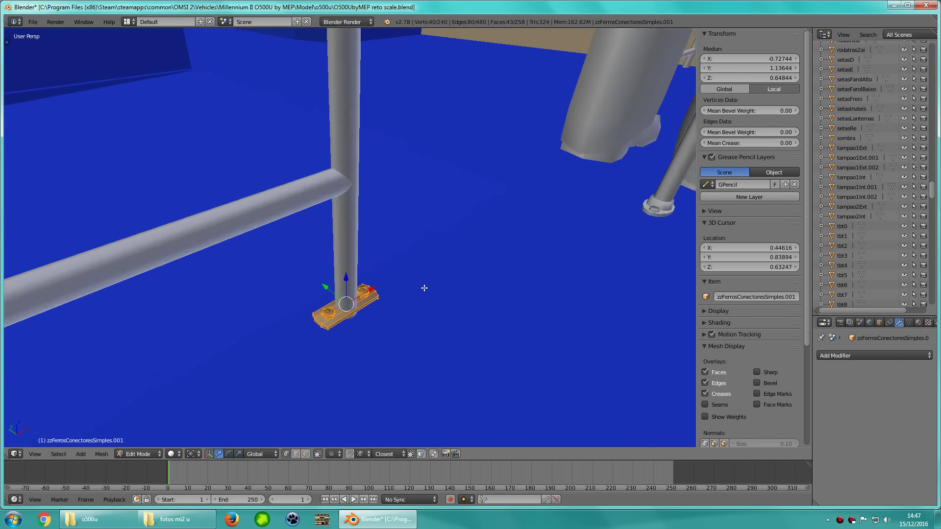
pyautogui.press('g')
pyautogui.press('z')
pyautogui.scroll(4, 437, 297)
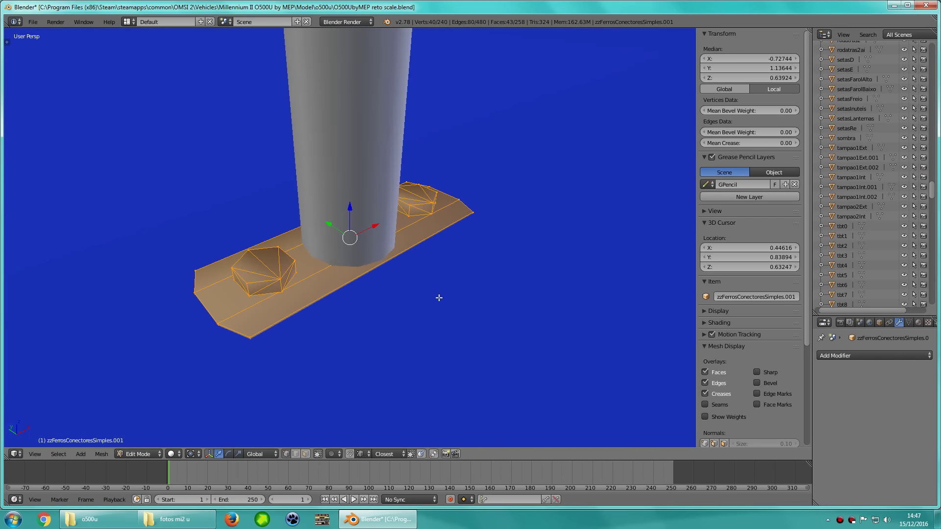
pyautogui.scroll(2, 444, 298)
pyautogui.press('g')
pyautogui.press('z')
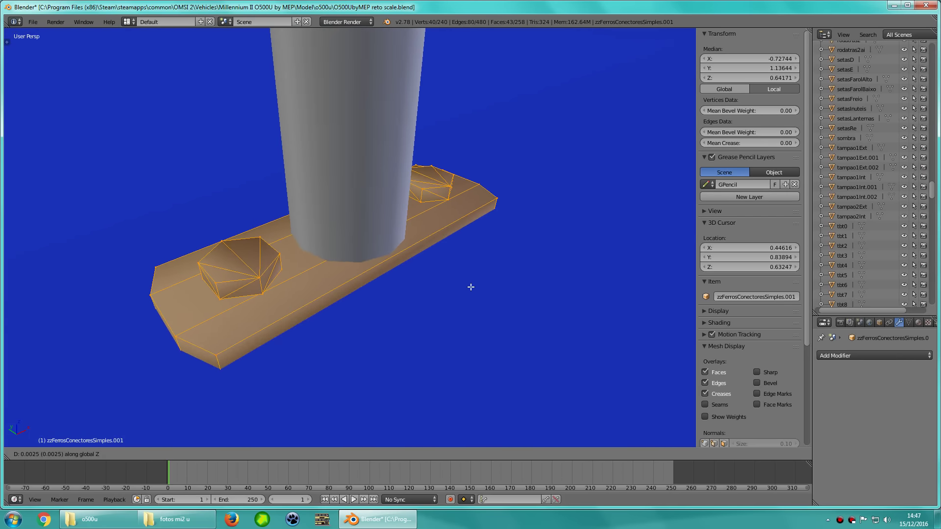
pyautogui.press('g')
pyautogui.press('z')
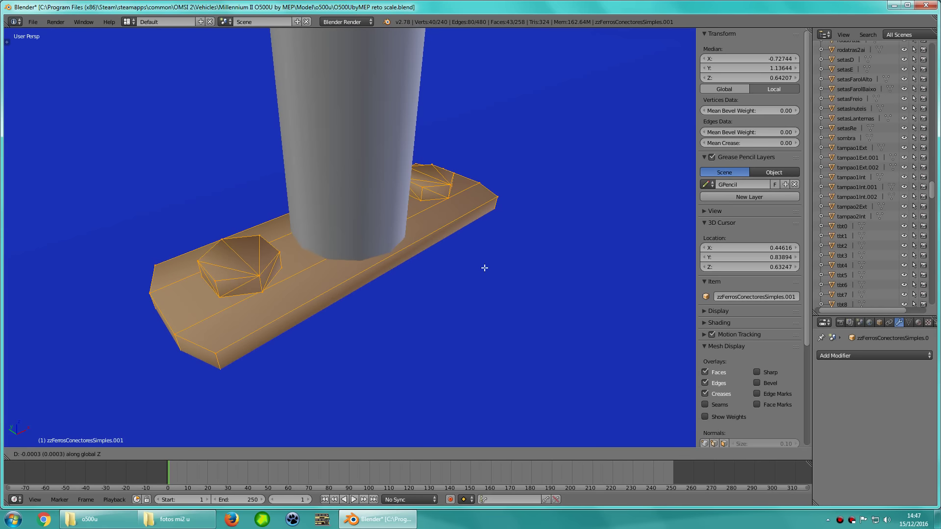
pyautogui.click(487, 266)
# Finish mesh editing and view the placed bracket beside the seats and figure
pyautogui.scroll(-5, 475, 267)
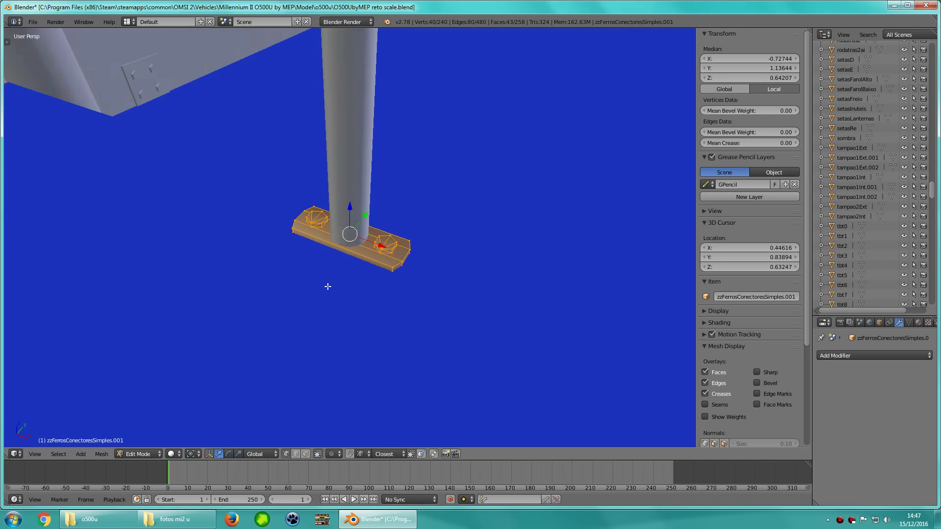
pyautogui.moveTo(475, 267); pyautogui.dragTo(228, 279, button='middle')
pyautogui.press('Tab')
pyautogui.scroll(3, 384, 260)
pyautogui.scroll(-4, 385, 259)
pyautogui.moveTo(378, 263)
pyautogui.mouseDown(button='middle')
pyautogui.moveTo(571, 280)
pyautogui.moveTo(486, 275)
pyautogui.moveTo(510, 234)
pyautogui.moveTo(437, 234)
pyautogui.moveTo(455, 258)
pyautogui.moveTo(426, 263)
pyautogui.mouseUp(button='middle')
pyautogui.scroll(2, 429, 240)
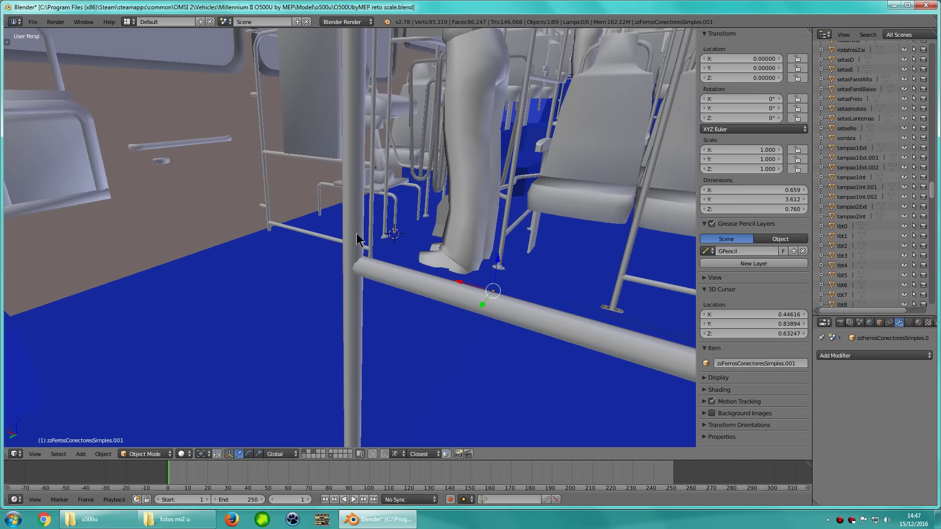
# Inspect the bus interior from low and level angles, then bring up the o500u folder
pyautogui.scroll(4, 352, 227)
pyautogui.moveTo(288, 248)
pyautogui.mouseDown(button='middle')
pyautogui.moveTo(440, 168)
pyautogui.moveTo(458, 235)
pyautogui.moveTo(291, 263)
pyautogui.moveTo(366, 248)
pyautogui.moveTo(263, 296)
pyautogui.moveTo(343, 275)
pyautogui.moveTo(341, 357)
pyautogui.moveTo(404, 312)
pyautogui.moveTo(392, 307)
pyautogui.moveTo(473, 305)
pyautogui.moveTo(501, 292)
pyautogui.moveTo(498, 328)
pyautogui.moveTo(467, 278)
pyautogui.moveTo(355, 237)
pyautogui.mouseUp(button='middle')
pyautogui.scroll(2, 458, 236)
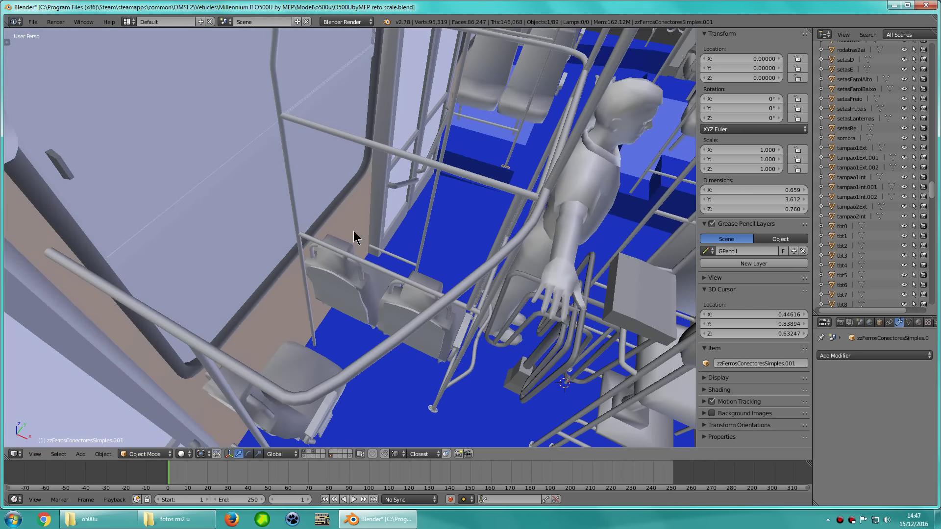
pyautogui.moveTo(300, 245)
pyautogui.mouseDown(button='middle')
pyautogui.moveTo(304, 227)
pyautogui.moveTo(280, 219)
pyautogui.moveTo(288, 219)
pyautogui.moveTo(280, 267)
pyautogui.moveTo(305, 244)
pyautogui.moveTo(288, 271)
pyautogui.moveTo(309, 282)
pyautogui.moveTo(311, 267)
pyautogui.moveTo(399, 319)
pyautogui.moveTo(391, 288)
pyautogui.moveTo(376, 294)
pyautogui.mouseUp(button='middle')
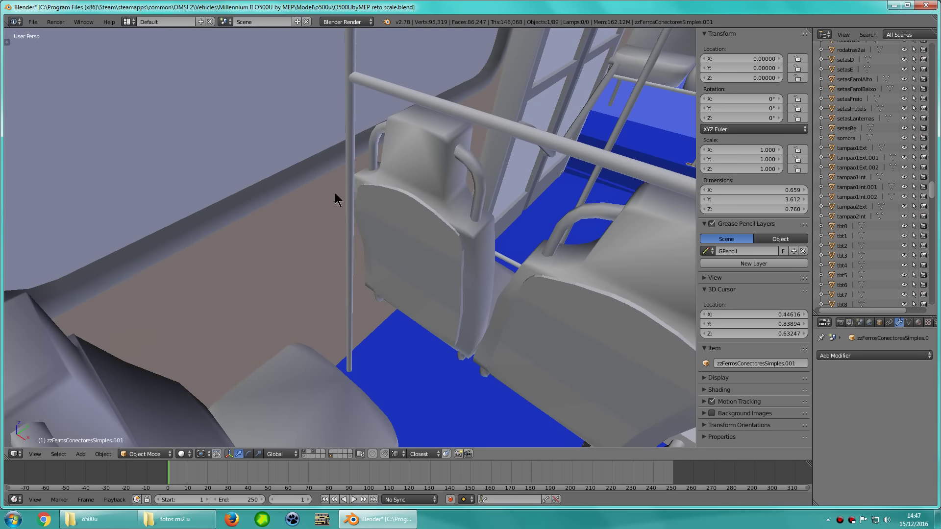
pyautogui.scroll(-5, 337, 194)
pyautogui.moveTo(386, 235)
pyautogui.mouseDown(button='middle')
pyautogui.moveTo(384, 253)
pyautogui.moveTo(376, 211)
pyautogui.moveTo(390, 233)
pyautogui.moveTo(365, 319)
pyautogui.moveTo(381, 224)
pyautogui.moveTo(361, 235)
pyautogui.moveTo(362, 255)
pyautogui.mouseUp(button='middle')
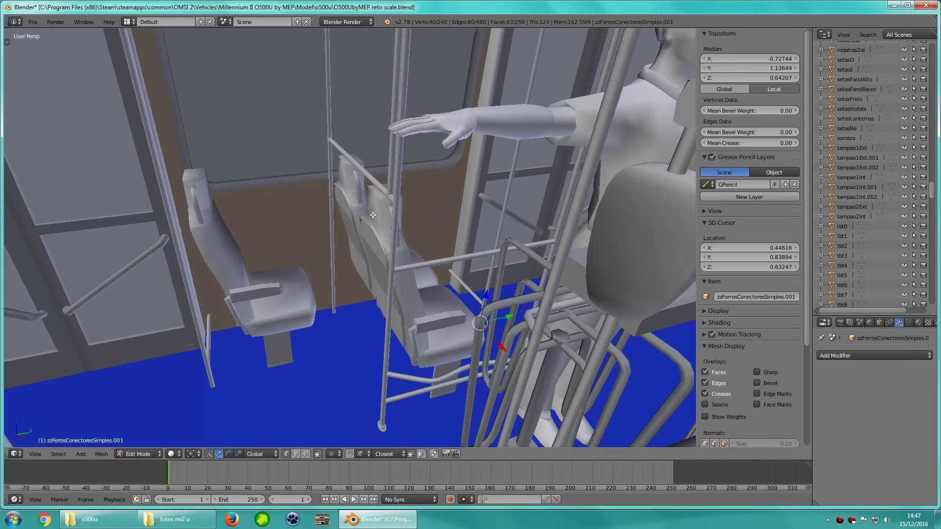
pyautogui.click(97, 523)
# Browse the first bus reference photos in the o500u folder
pyautogui.click(174, 520)
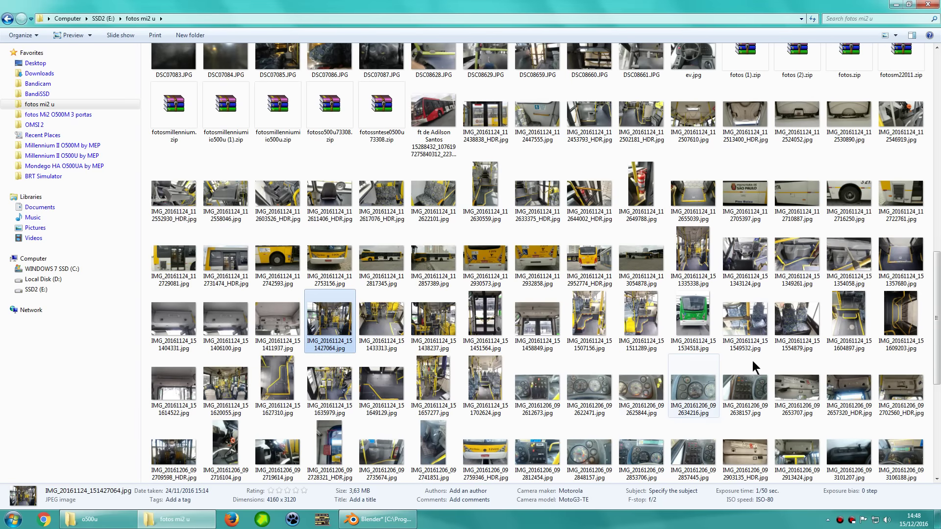
pyautogui.doubleClick(595, 318)
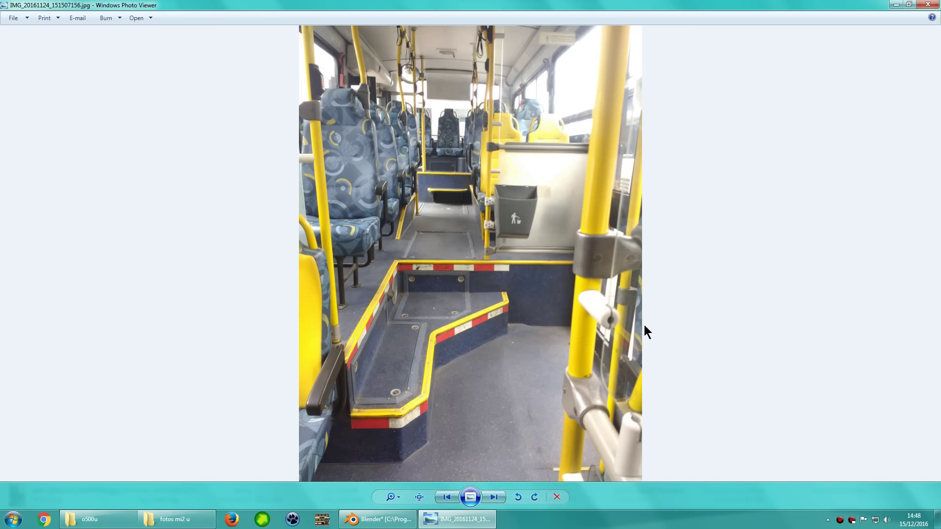
pyautogui.press('Escape')
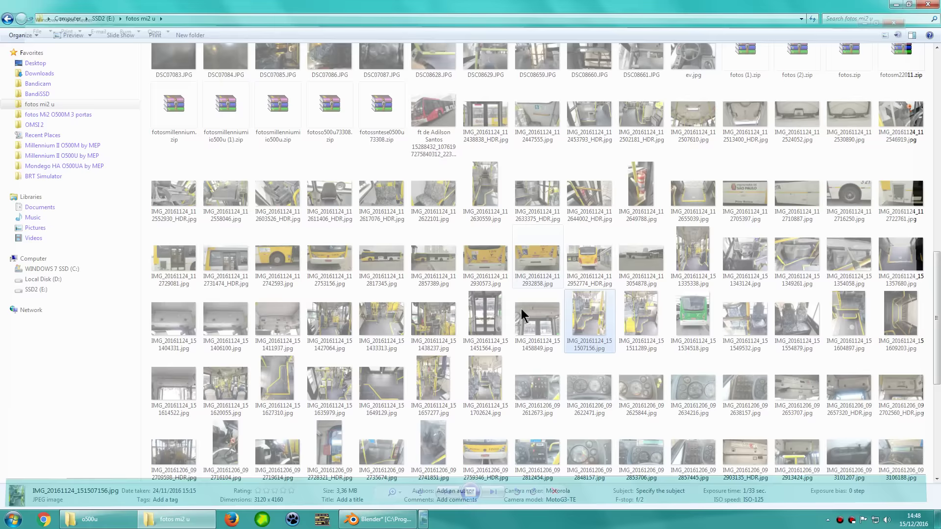
pyautogui.press('Right')
pyautogui.press('Return')
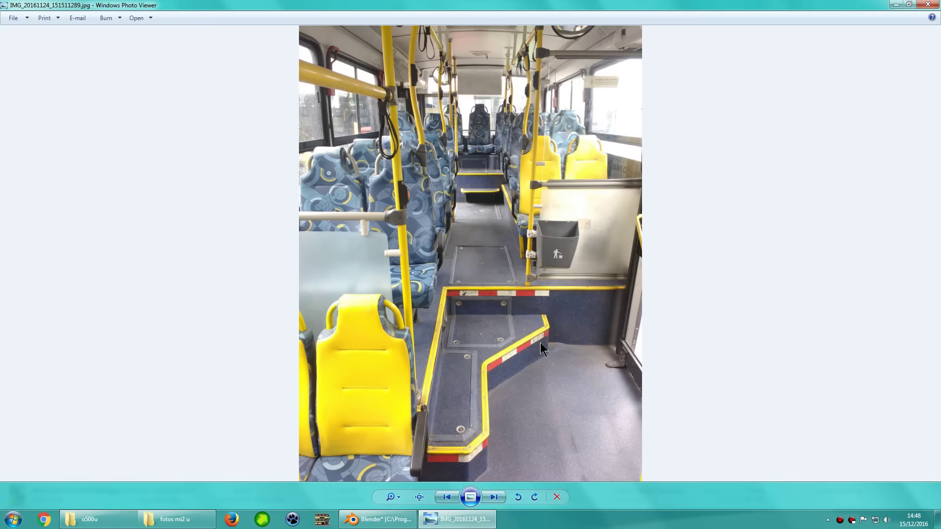
pyautogui.press('Escape')
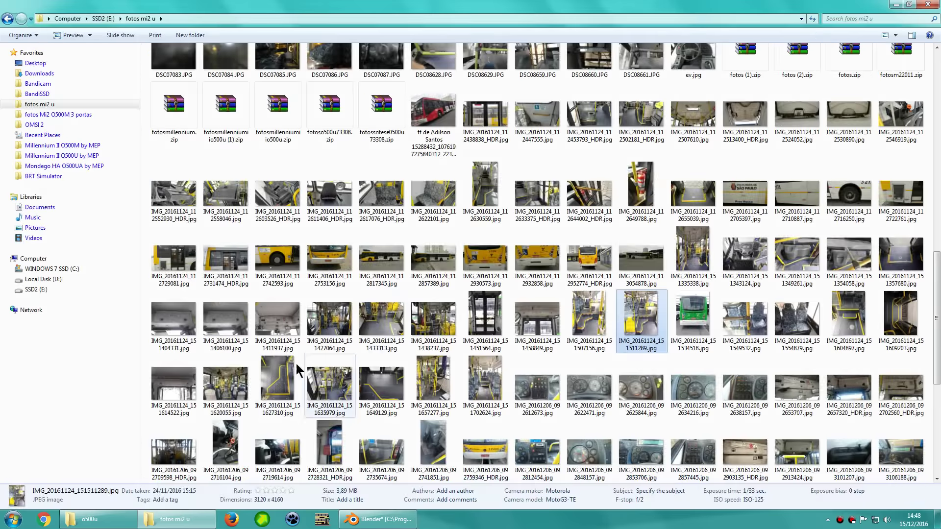
# Open a pole photo and zoom in on the yellow seats
pyautogui.doubleClick(345, 334)
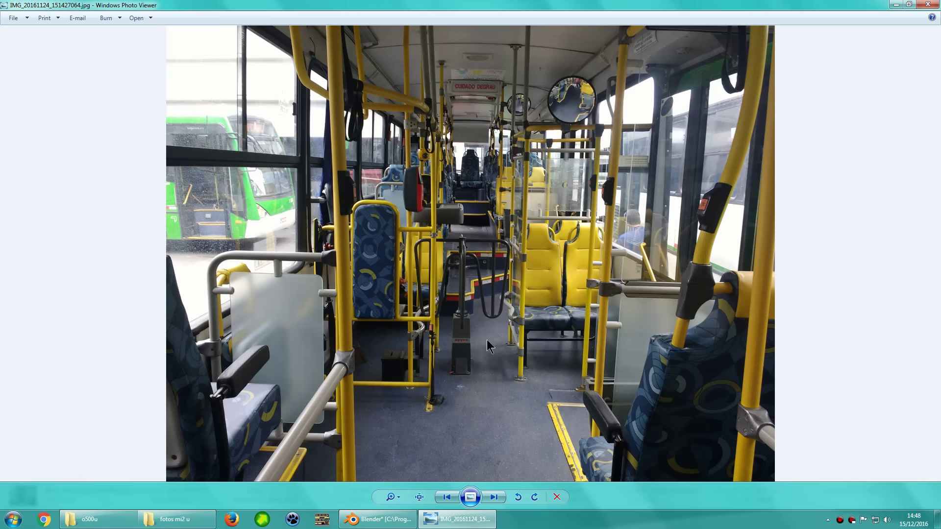
pyautogui.scroll(2, 560, 275)
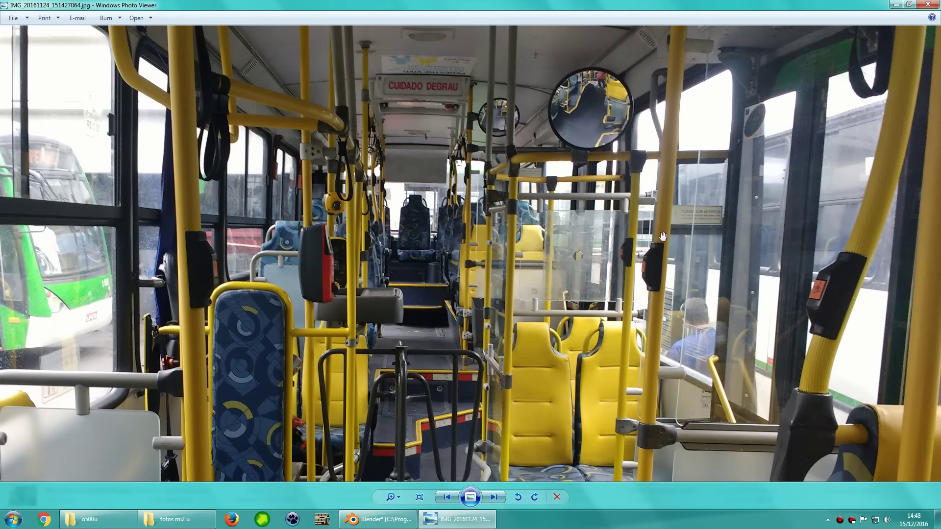
pyautogui.scroll(2, 651, 310)
pyautogui.scroll(2, 539, 220)
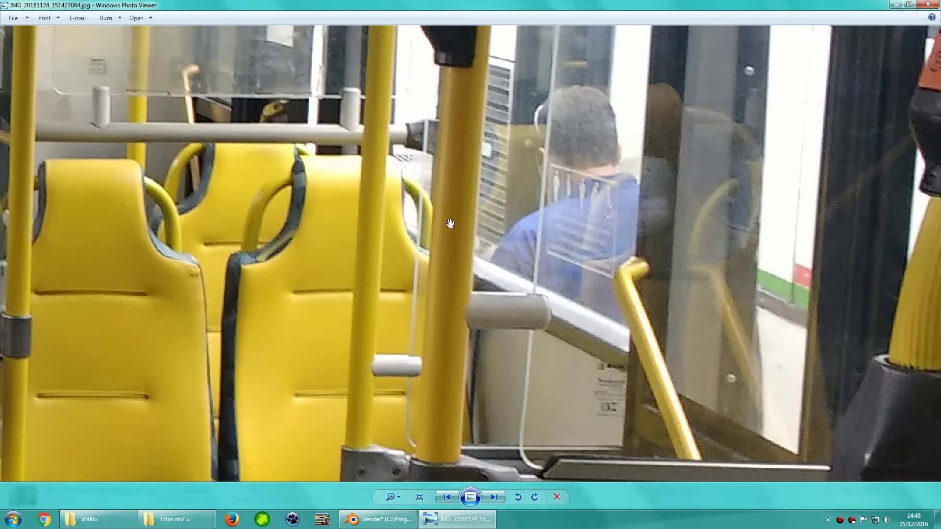
pyautogui.moveTo(402, 83); pyautogui.dragTo(452, 179)
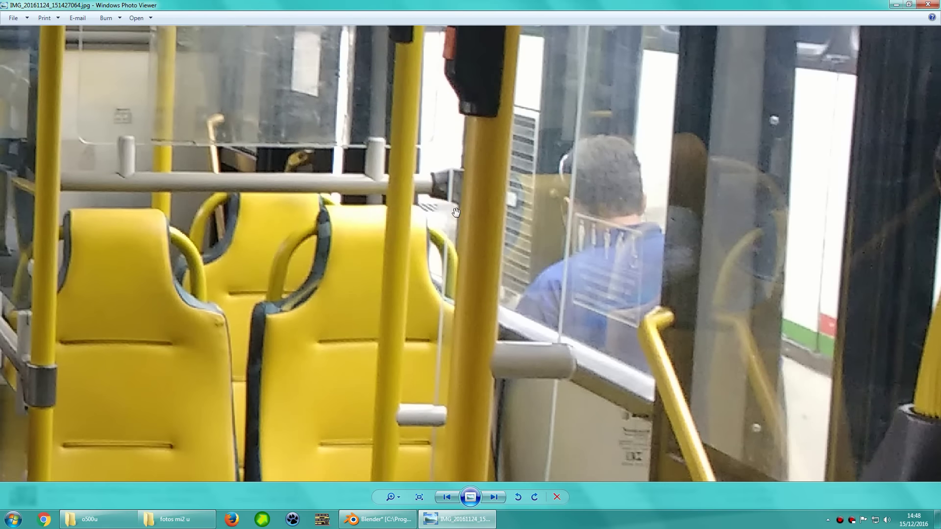
pyautogui.scroll(-5, 524, 373)
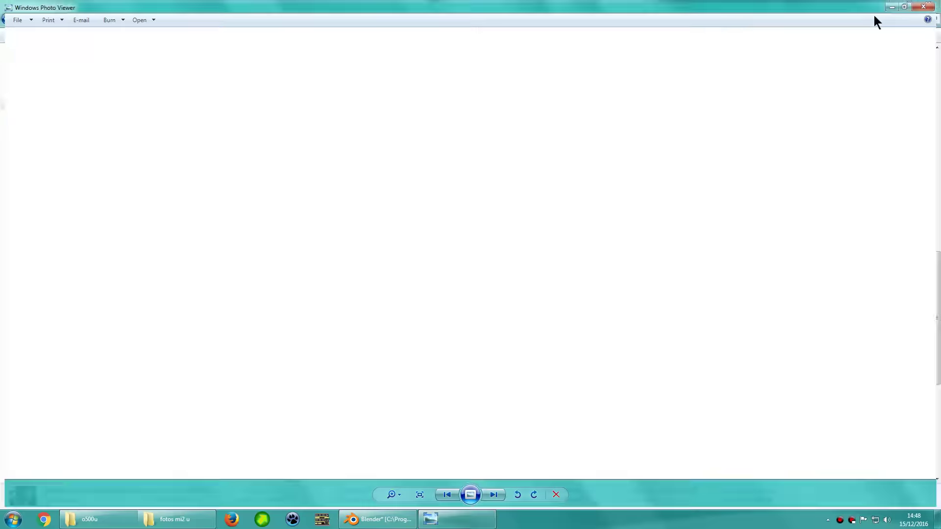
pyautogui.click(928, 4)
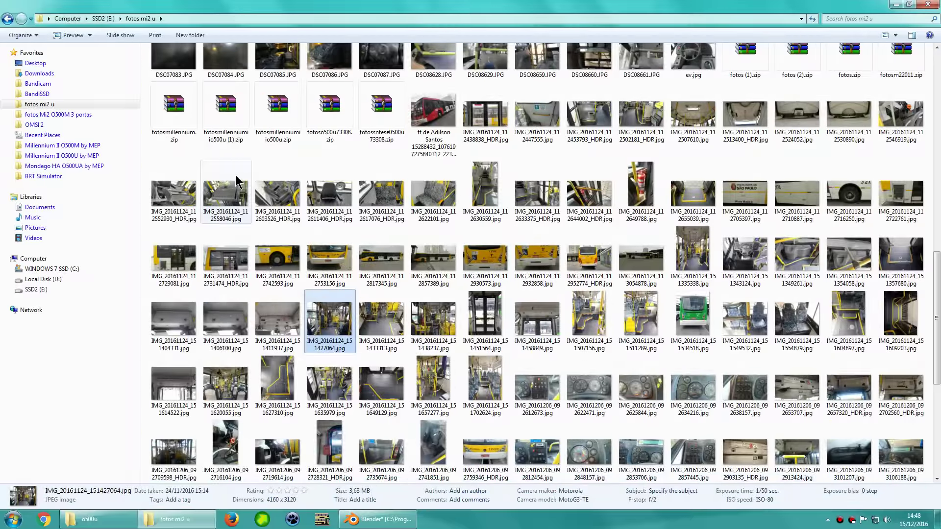
# Open IMG_20161124_151635979.jpg and zoom in on the seats, turnstile and grab poles
pyautogui.doubleClick(330, 385)
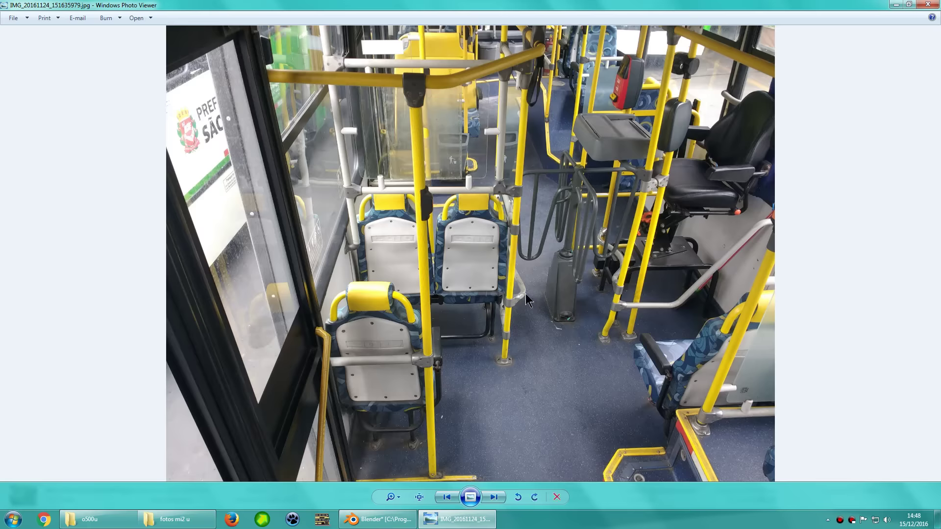
pyautogui.scroll(1, 367, 239)
pyautogui.scroll(1, 367, 258)
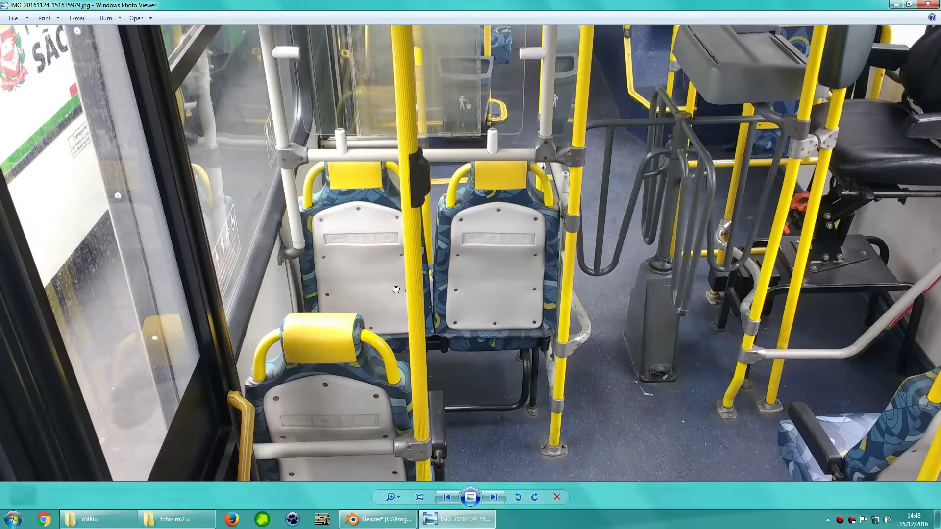
pyautogui.scroll(1, 363, 254)
pyautogui.scroll(1, 337, 243)
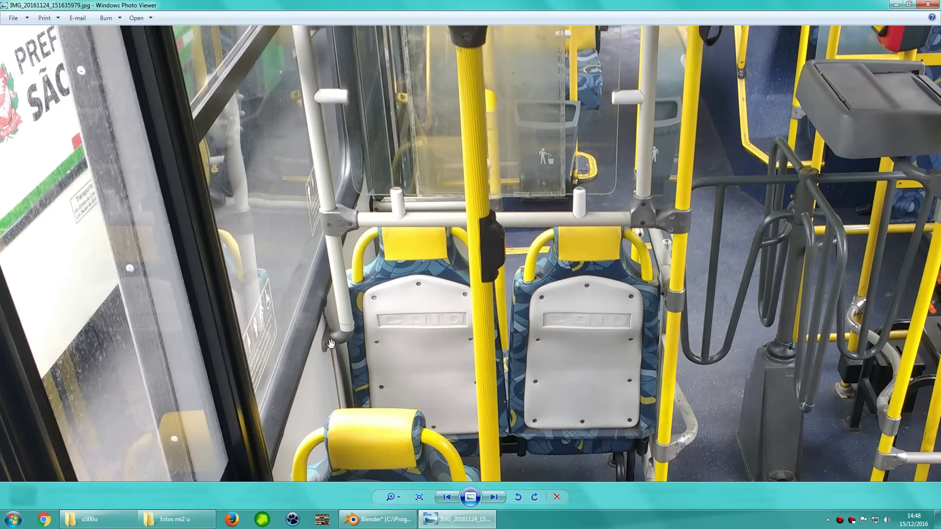
pyautogui.moveTo(327, 349); pyautogui.dragTo(315, 294)
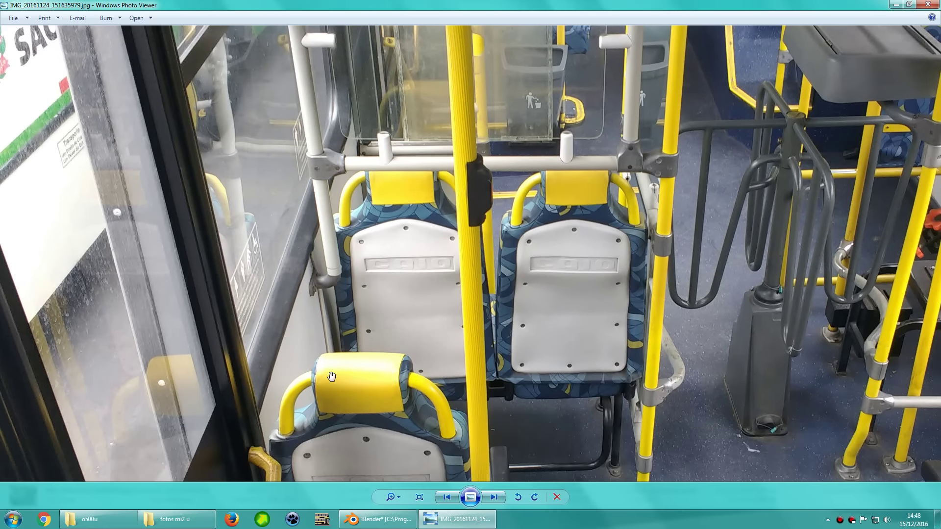
pyautogui.scroll(-1, 361, 315)
pyautogui.scroll(-2, 360, 315)
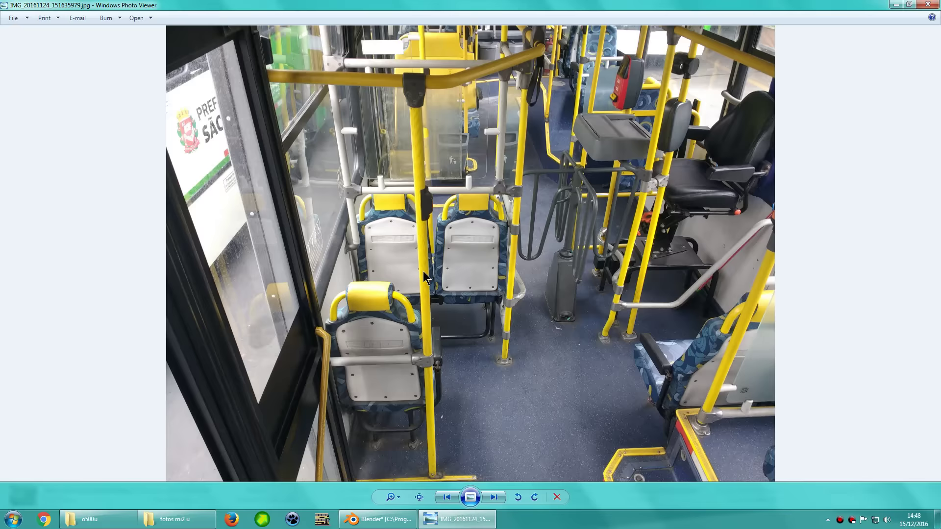
# Back in Blender, move the bracket connector toward the grab pole foot
pyautogui.hotkey('alt', 'Tab')
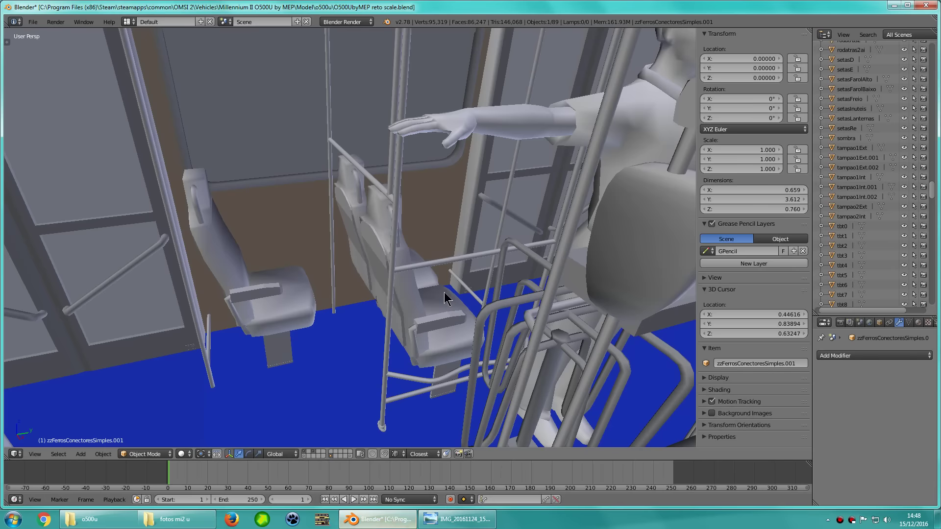
pyautogui.scroll(-3, 444, 298)
pyautogui.scroll(3, 362, 314)
pyautogui.press('Tab')
pyautogui.moveTo(355, 315)
pyautogui.mouseDown(button='middle')
pyautogui.moveTo(408, 254)
pyautogui.moveTo(536, 194)
pyautogui.mouseUp(button='middle')
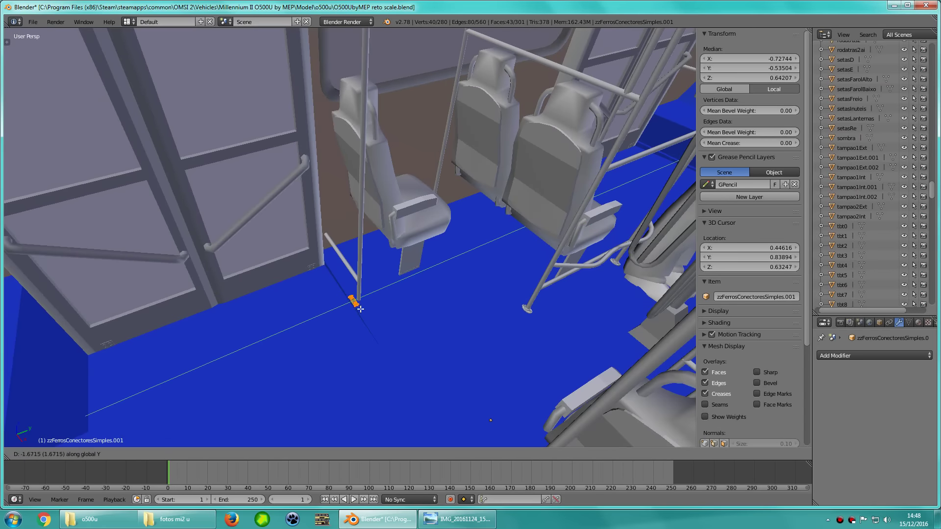
pyautogui.click(361, 309)
pyautogui.press('KP_Decimal')
# In top view, shift the connector slightly along Y to align with the pole
pyautogui.scroll(-2, 368, 304)
pyautogui.press('KP_7')
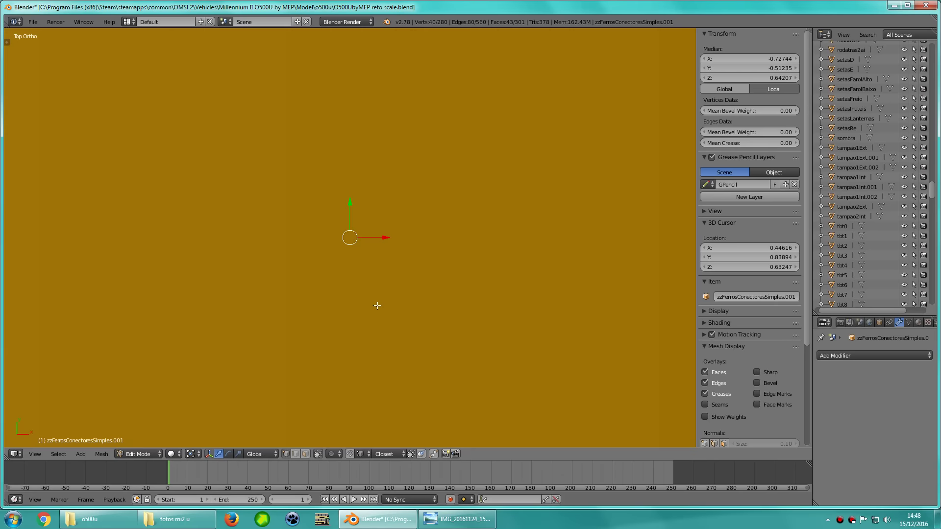
pyautogui.scroll(-5, 377, 306)
pyautogui.scroll(2, 376, 307)
pyautogui.press('g')
pyautogui.press('y')
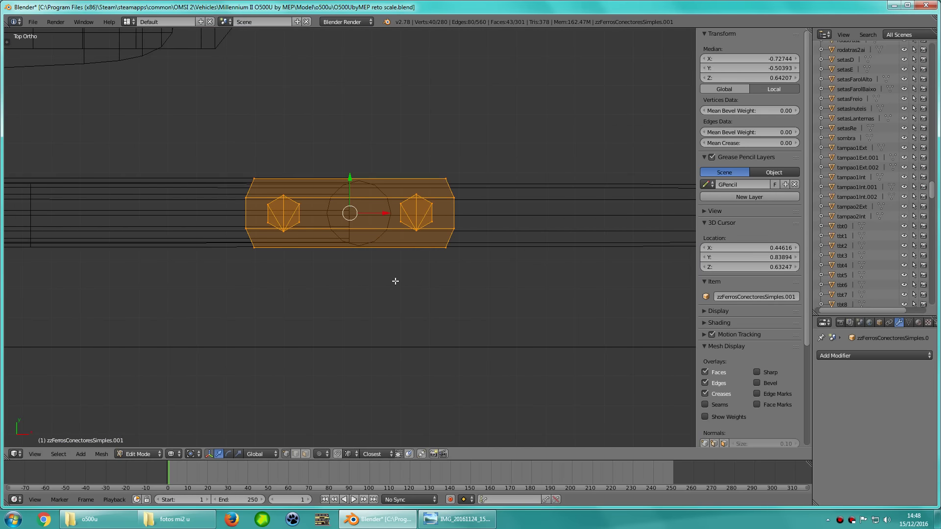
pyautogui.click(402, 279)
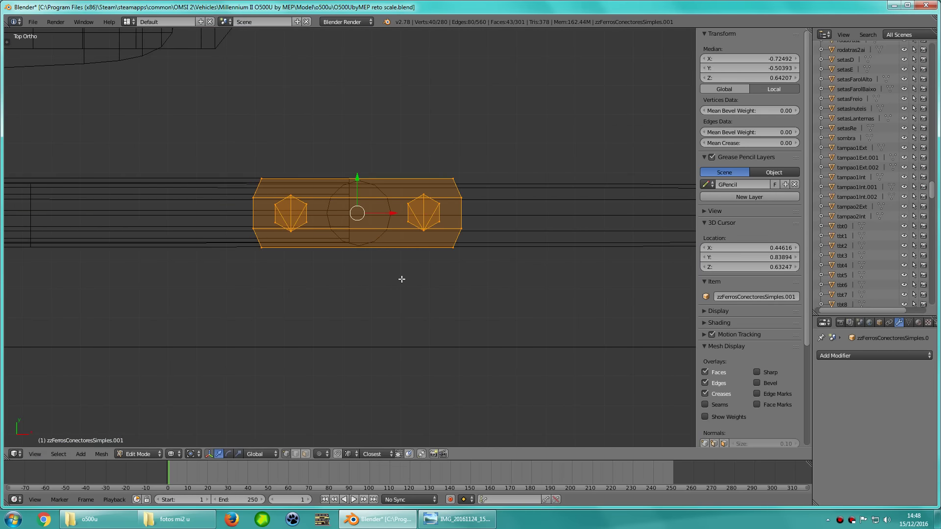
# Check the aligned connector in solid shading from a perspective view
pyautogui.press('z')
pyautogui.moveTo(402, 279)
pyautogui.mouseDown(button='middle')
pyautogui.moveTo(403, 242)
pyautogui.moveTo(310, 239)
pyautogui.moveTo(364, 196)
pyautogui.moveTo(357, 248)
pyautogui.mouseUp(button='middle')
pyautogui.scroll(-2, 357, 248)
pyautogui.scroll(-2, 372, 253)
pyautogui.scroll(-2, 399, 259)
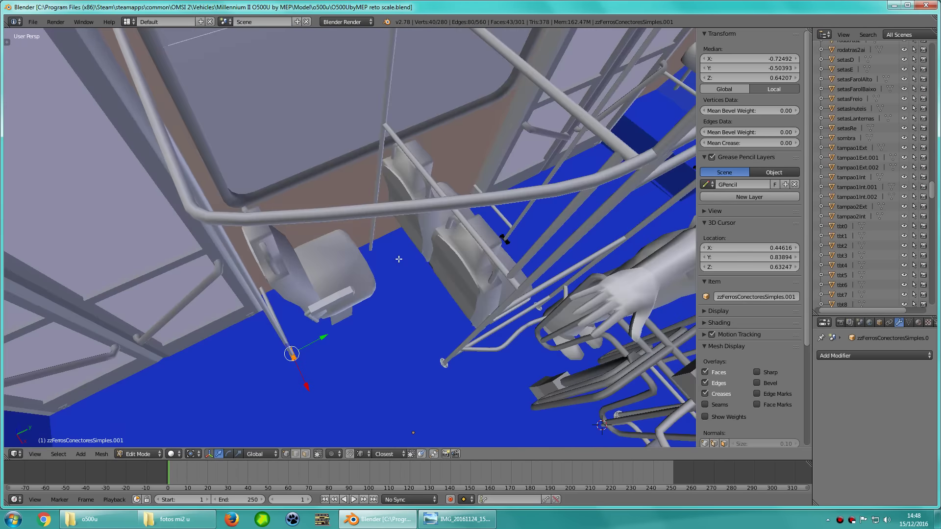
pyautogui.scroll(2, 399, 259)
# Select the lower end of the zzFerros.001 grab pole mesh
pyautogui.press('Tab')
pyautogui.rightClick(385, 257)
pyautogui.press('z')
pyautogui.press('Tab')
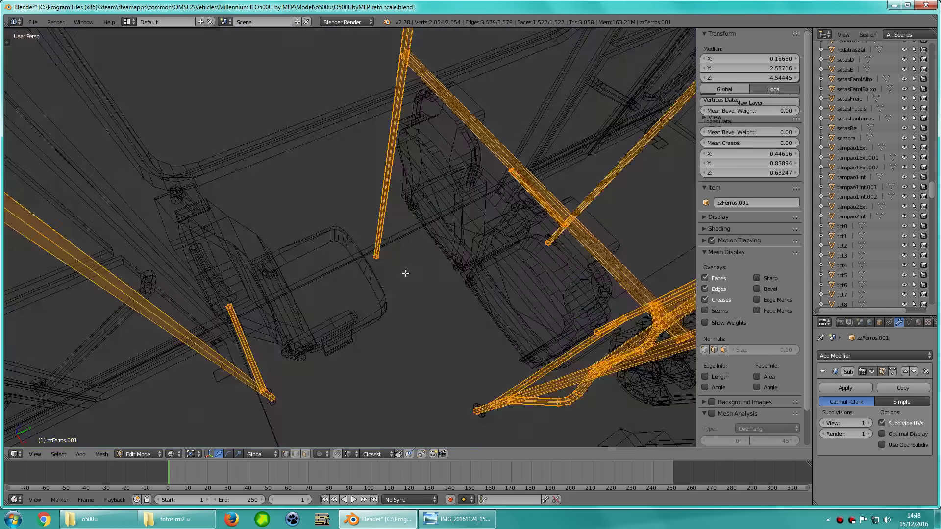
pyautogui.press('a')
pyautogui.press('l')
pyautogui.press('z')
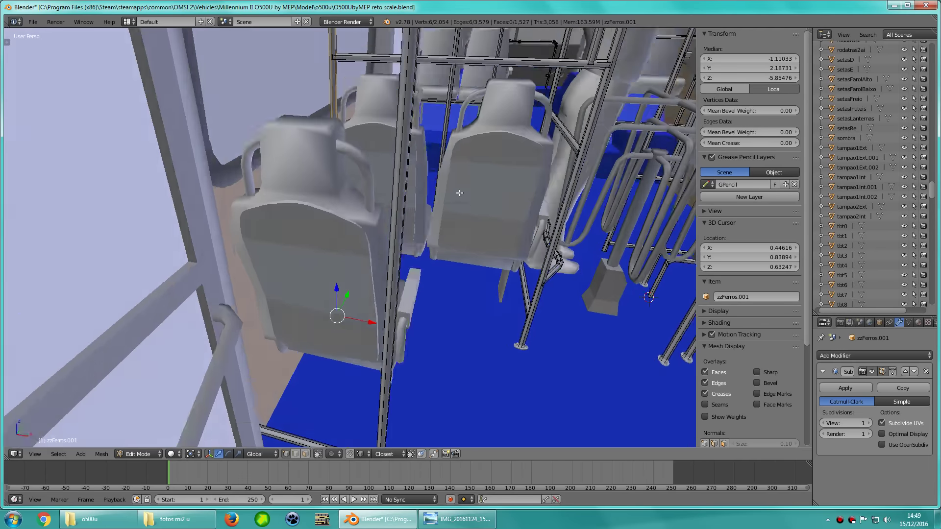
pyautogui.moveTo(459, 193); pyautogui.dragTo(357, 224, button='middle')
# Lower the selected pole end slightly, working in front view
pyautogui.press('g')
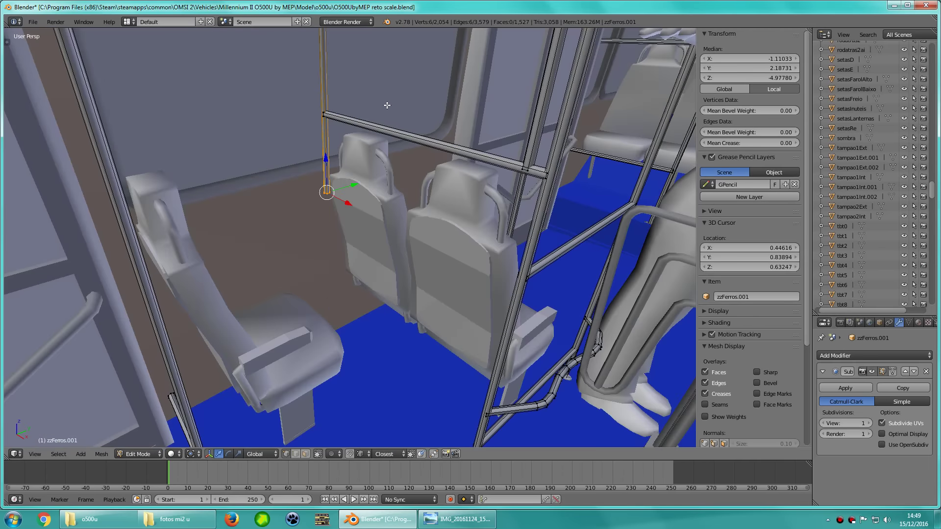
pyautogui.press('z')
pyautogui.press('KP_1')
pyautogui.press('KP_Decimal')
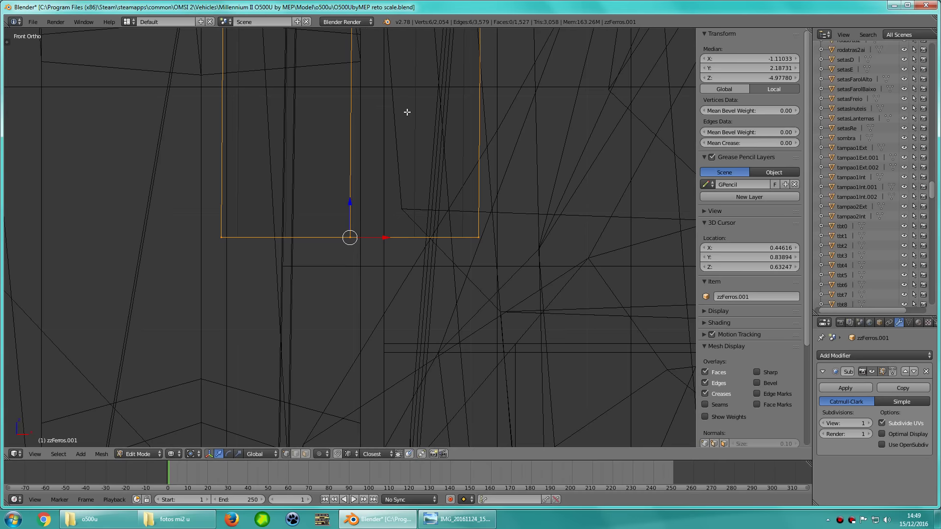
pyautogui.scroll(-5, 417, 153)
pyautogui.scroll(-3, 412, 164)
pyautogui.press('g')
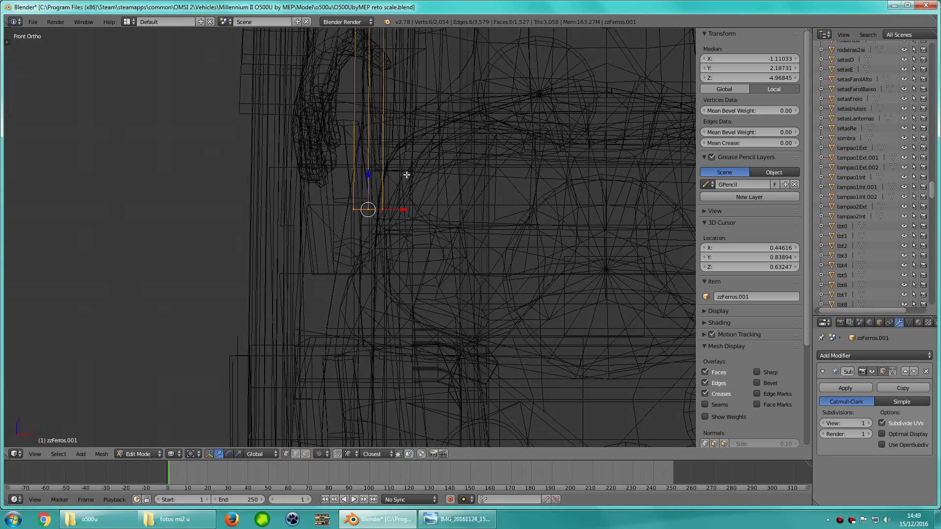
pyautogui.click(412, 205)
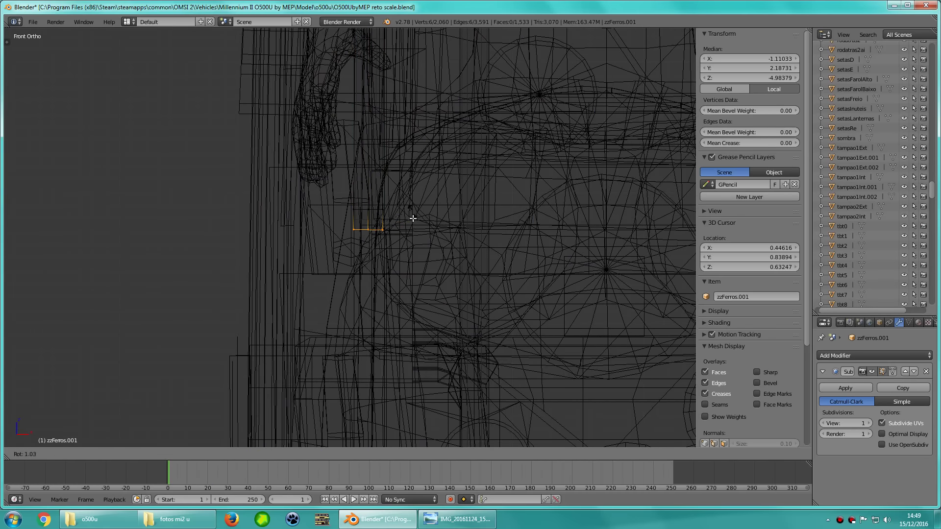
# Add a new segment below the pole end to form a bend toward the side wall
pyautogui.hotkey('shift', 'd')
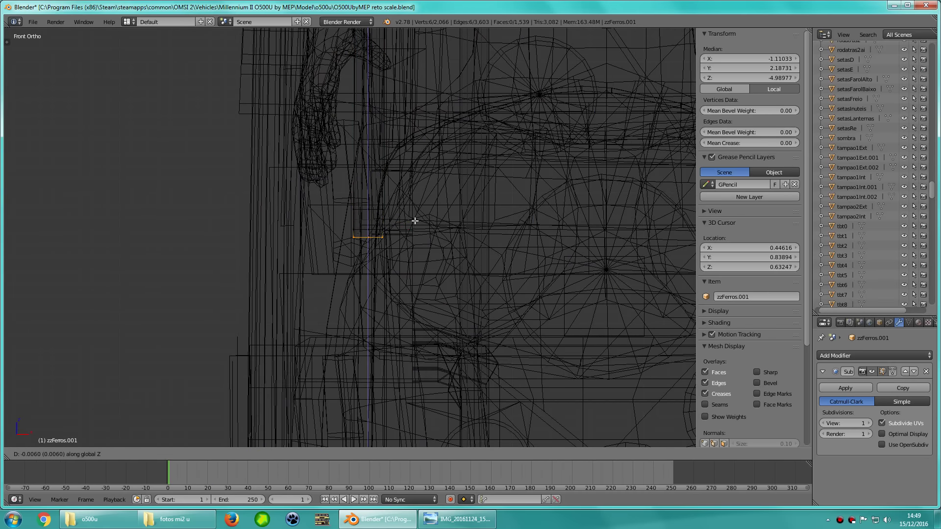
pyautogui.click(414, 228)
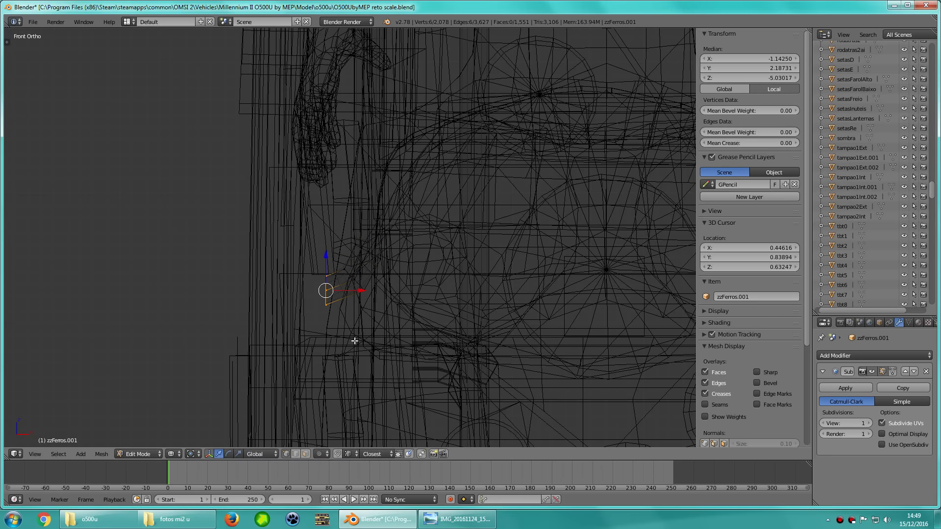
pyautogui.click(294, 336)
pyautogui.press('z')
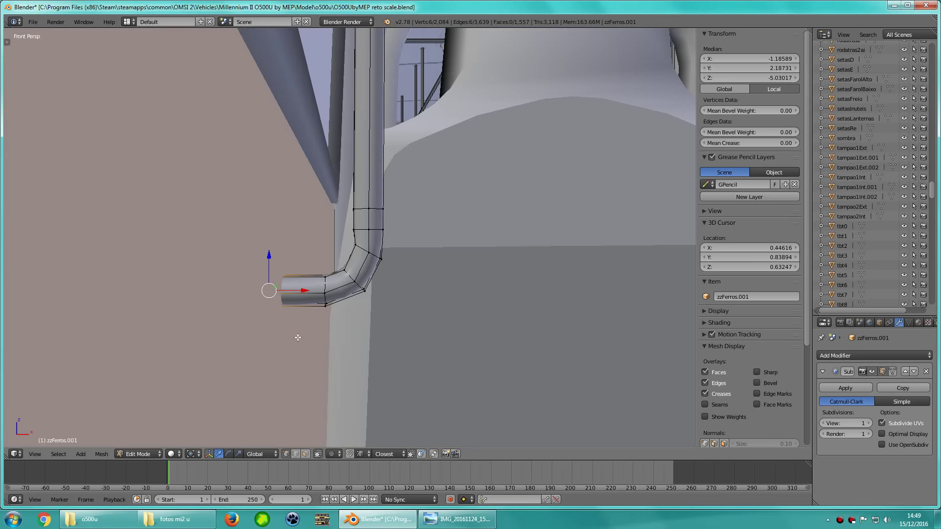
pyautogui.moveTo(294, 336)
pyautogui.mouseDown(button='middle')
pyautogui.moveTo(338, 298)
pyautogui.moveTo(321, 319)
pyautogui.moveTo(343, 284)
pyautogui.moveTo(344, 256)
pyautogui.mouseUp(button='middle')
pyautogui.press('Tab')
# Compare the bent pole end against the bus reference photo
pyautogui.scroll(-5, 344, 256)
pyautogui.hotkey('alt', 'Tab')
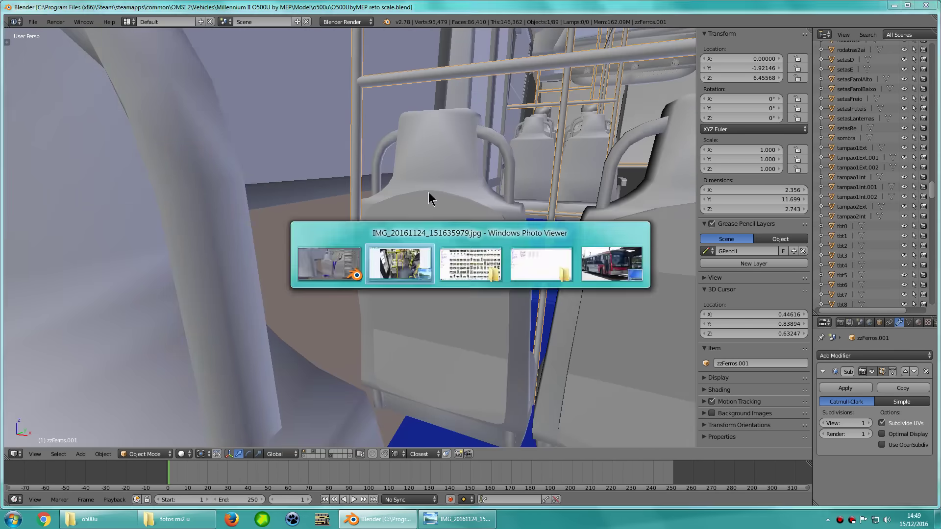
pyautogui.scroll(2, 369, 242)
pyautogui.hotkey('alt', 'Tab')
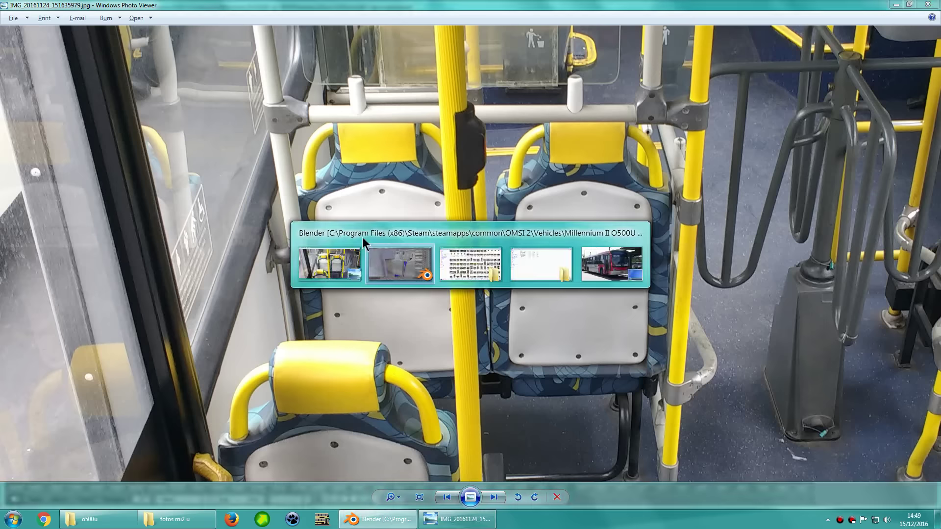
pyautogui.scroll(5, 404, 236)
pyautogui.hotkey('alt', 'Tab')
pyautogui.hotkey('alt', 'Tab')
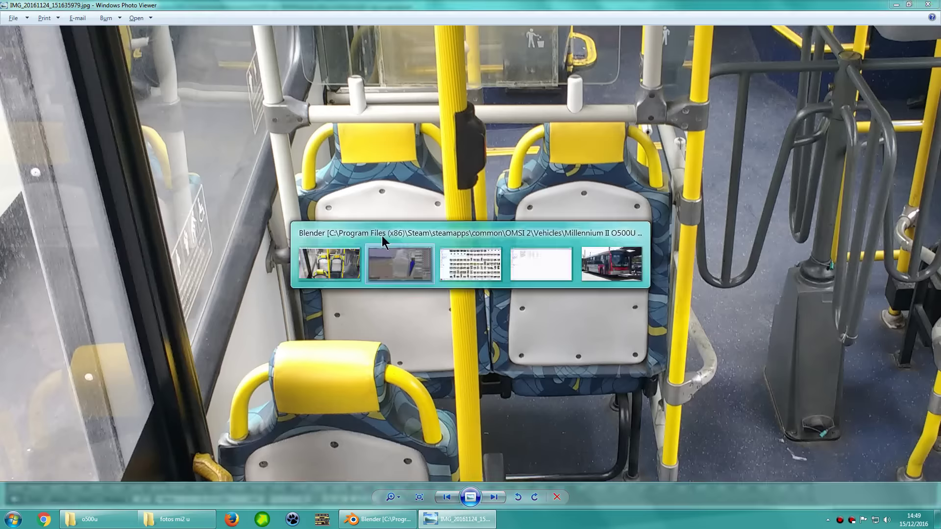
# Select the pole's bent end and start moving it vertically, checking the photo
pyautogui.press('Tab')
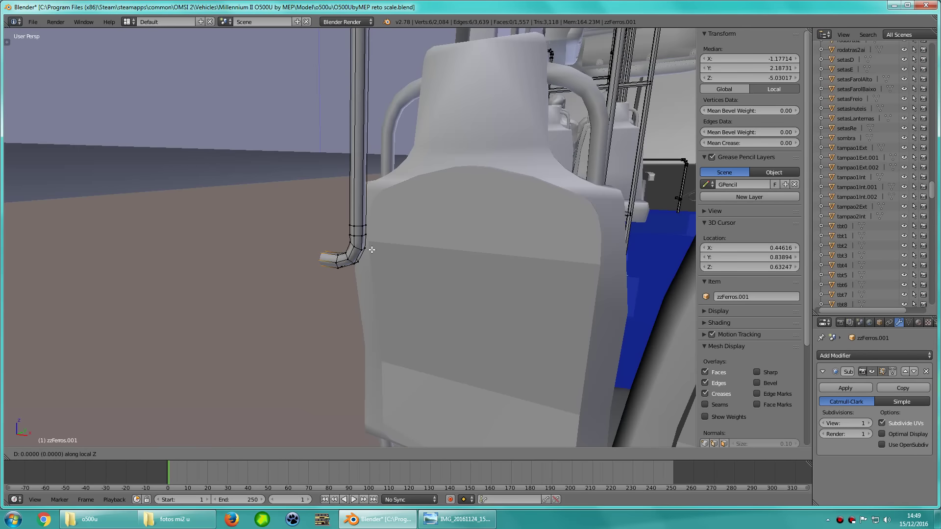
pyautogui.press('z')
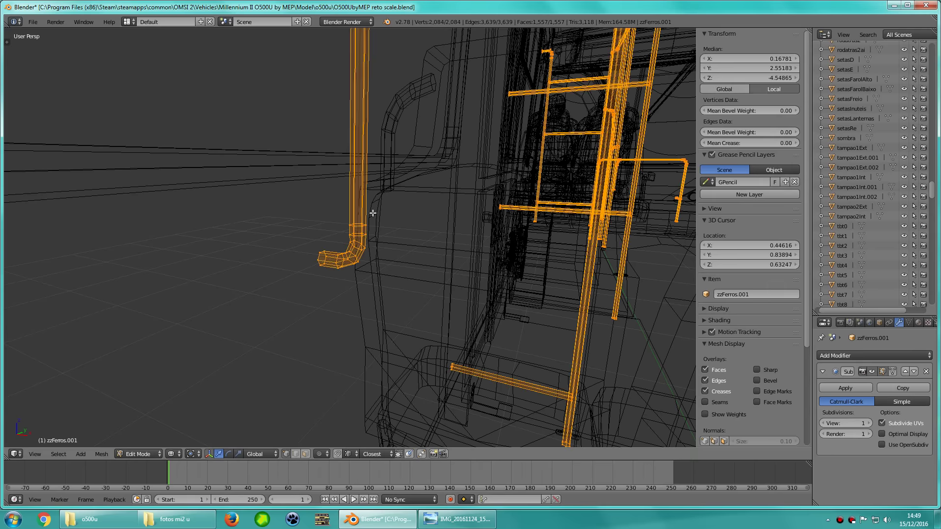
pyautogui.keyDown('ctrl'); pyautogui.moveTo(372, 210); pyautogui.dragTo(347, 269); pyautogui.keyUp('ctrl')
pyautogui.press('z')
pyautogui.press('g')
pyautogui.press('z')
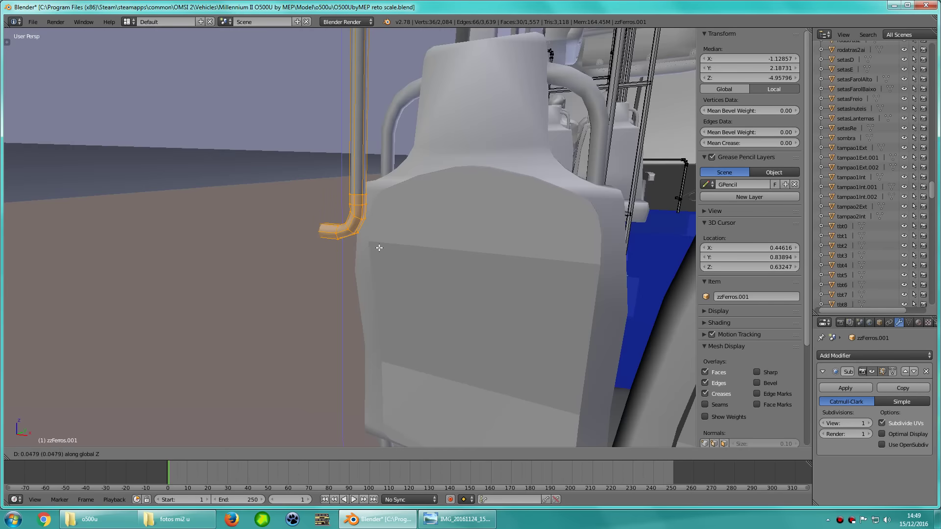
pyautogui.hotkey('alt', 'Tab')
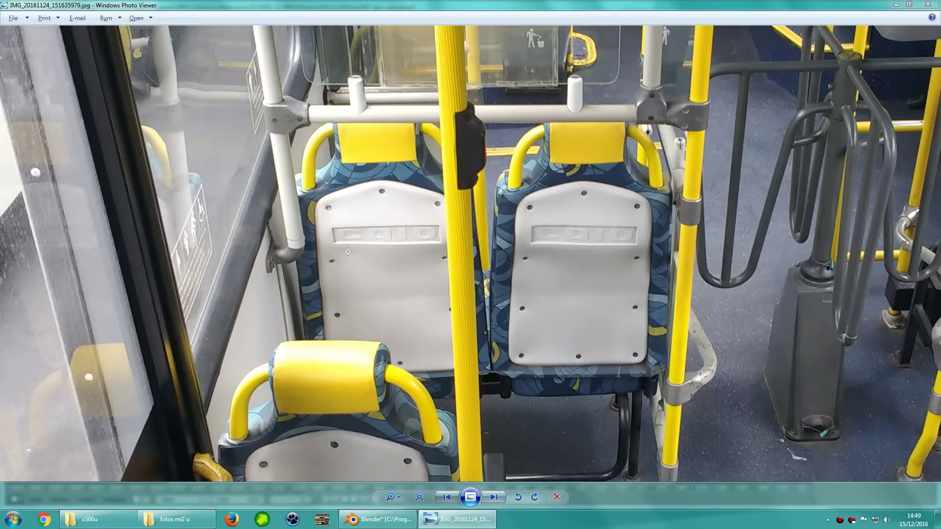
pyautogui.hotkey('alt', 'Tab')
pyautogui.hotkey('alt', 'Tab')
pyautogui.hotkey('alt', 'Tab')
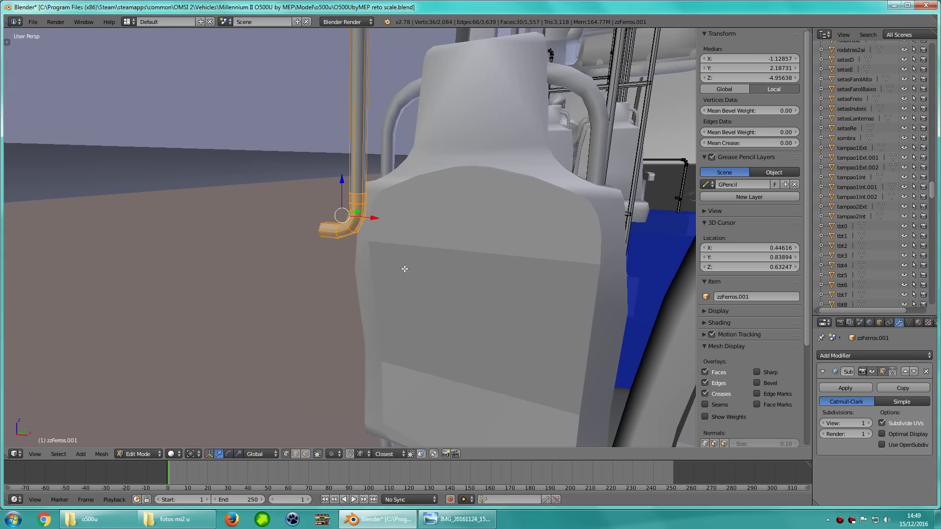
# Switch to textured view and lower the bent end along Z into place
pyautogui.hotkey('alt', 'z')
pyautogui.press('g')
pyautogui.press('z')
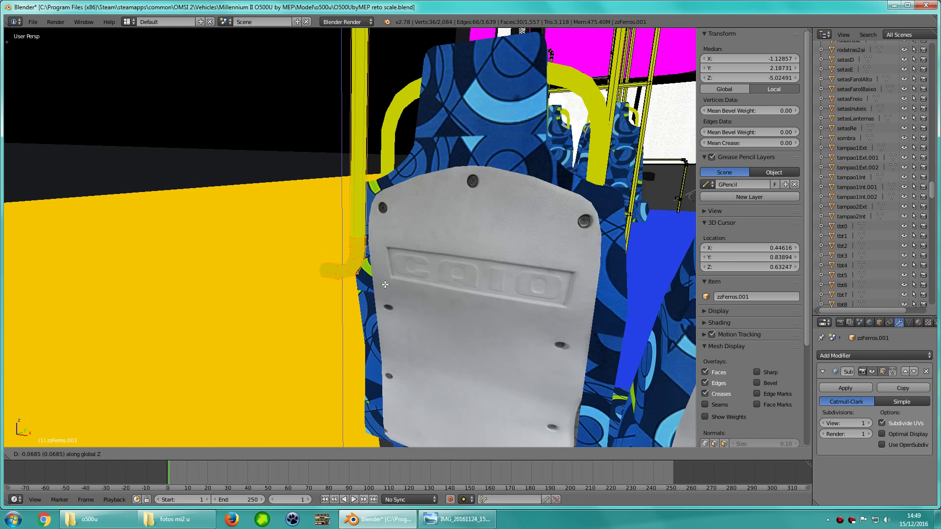
pyautogui.click(387, 279)
# Recheck the pole end against the photo and save the bus model
pyautogui.hotkey('alt', 'Tab')
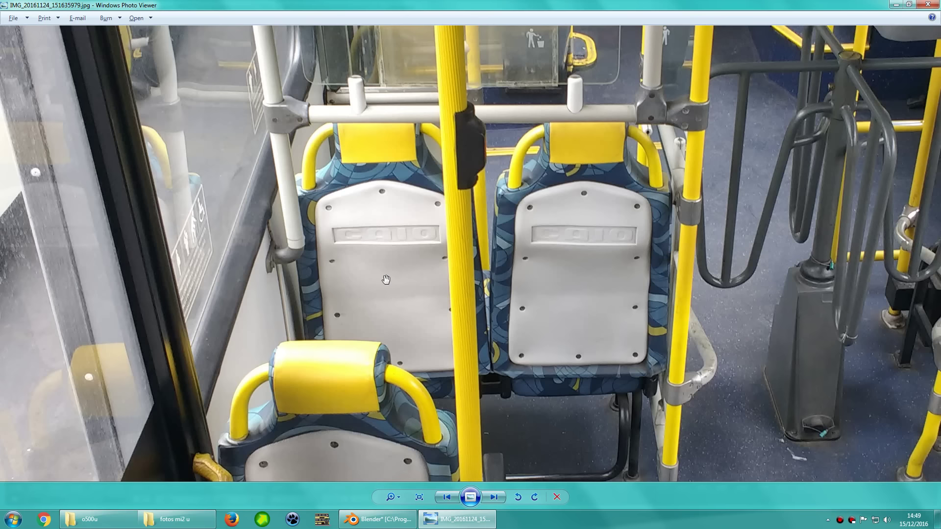
pyautogui.hotkey('alt', 'Tab')
pyautogui.moveTo(386, 280); pyautogui.dragTo(428, 296, button='middle')
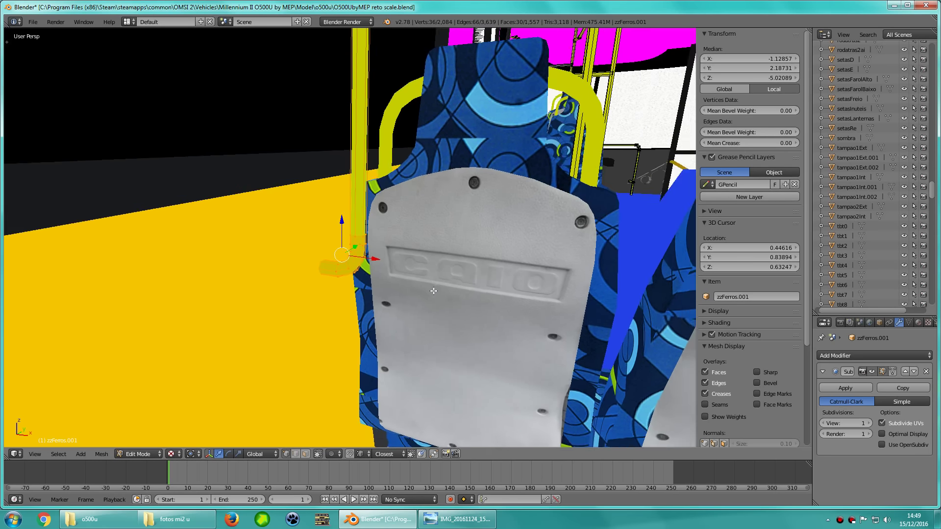
pyautogui.hotkey('ctrl', 's')
pyautogui.click(428, 297)
# Select the grab pole by the door and inspect its mesh in wireframe
pyautogui.press('z')
pyautogui.press('z')
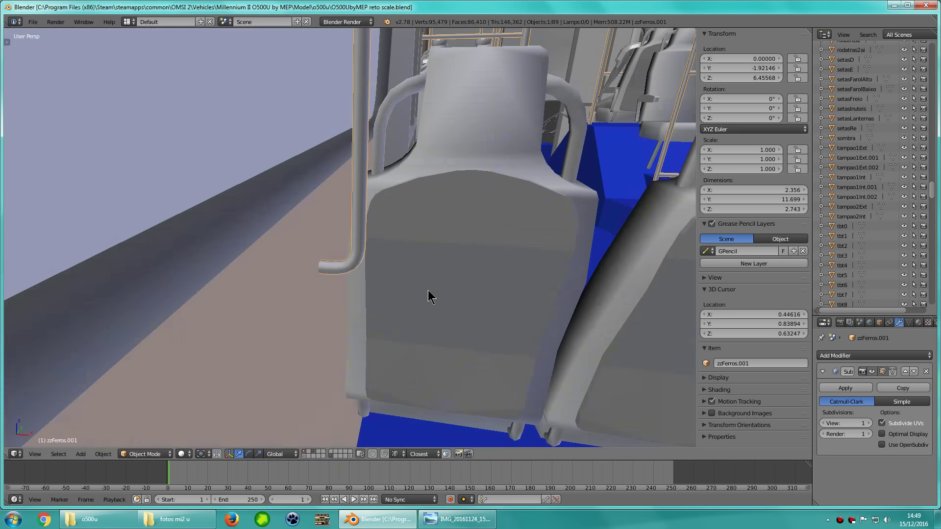
pyautogui.moveTo(414, 283)
pyautogui.mouseDown(button='middle')
pyautogui.moveTo(340, 243)
pyautogui.moveTo(412, 192)
pyautogui.moveTo(388, 245)
pyautogui.mouseUp(button='middle')
pyautogui.scroll(-5, 387, 246)
pyautogui.scroll(5, 378, 266)
pyautogui.scroll(3, 374, 290)
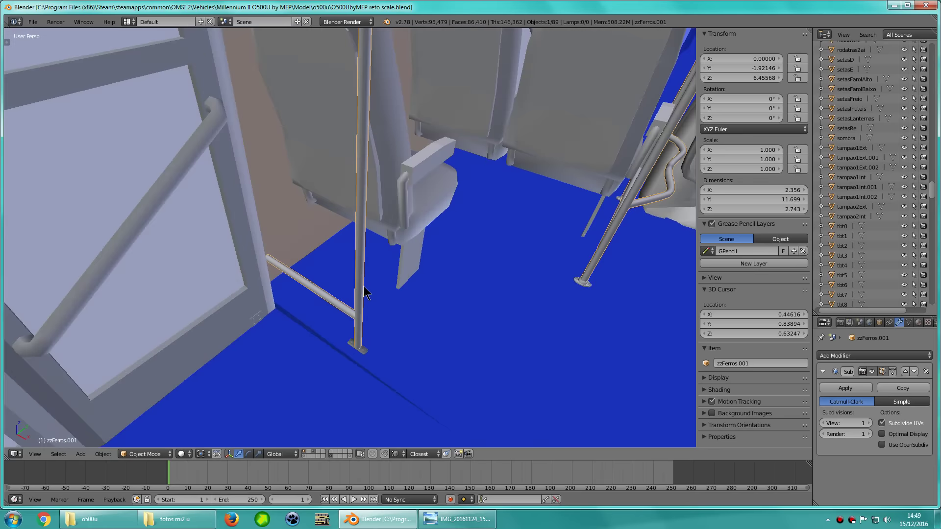
pyautogui.scroll(2, 361, 294)
pyautogui.rightClick(402, 267)
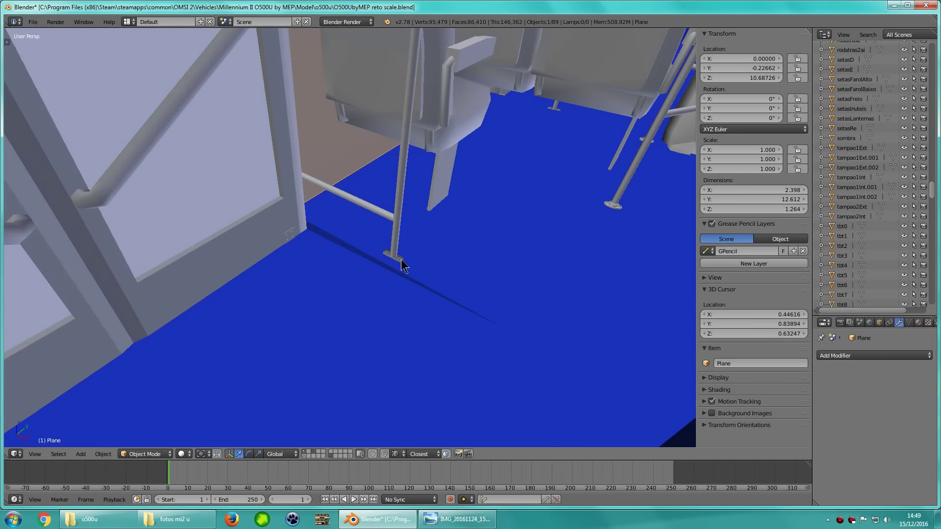
pyautogui.press('Tab')
pyautogui.press('z')
pyautogui.moveTo(396, 281)
pyautogui.mouseDown(button='middle')
pyautogui.moveTo(435, 263)
pyautogui.moveTo(466, 273)
pyautogui.moveTo(443, 263)
pyautogui.mouseUp(button='middle')
pyautogui.press('z')
pyautogui.press('Tab')
# Delete the stray end-cap face from the zzFerros.001 pole mesh
pyautogui.rightClick(286, 227)
pyautogui.press('Tab')
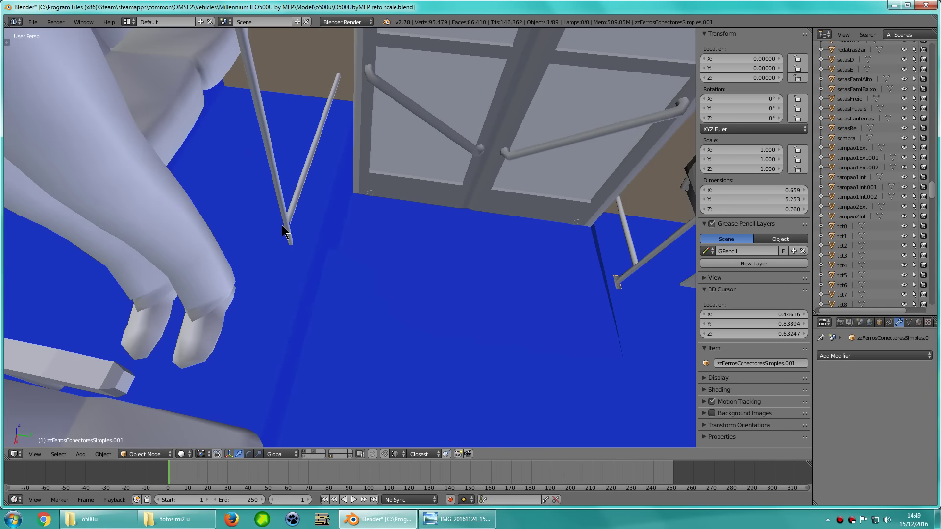
pyautogui.hotkey('ctrl', '1')
pyautogui.press('z')
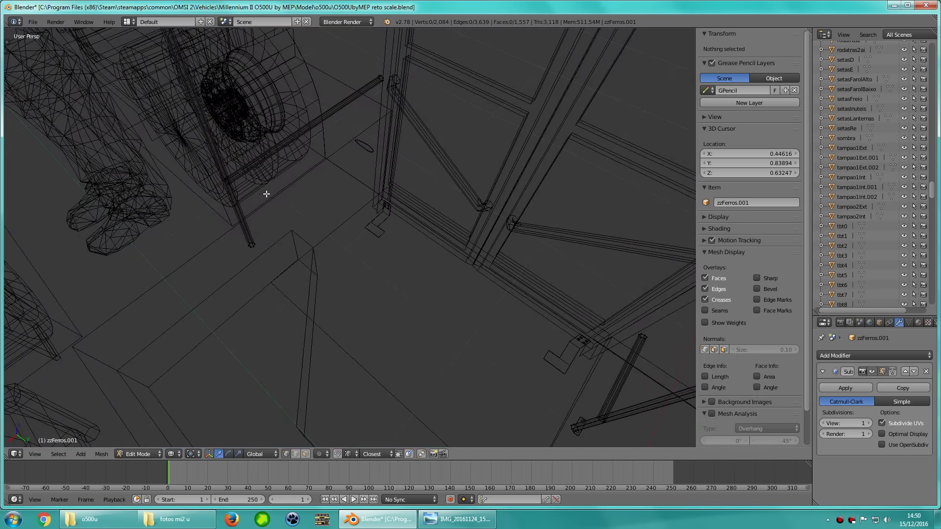
pyautogui.rightClick(268, 194)
pyautogui.rightClick(251, 245)
pyautogui.press('x')
pyautogui.click(364, 259)
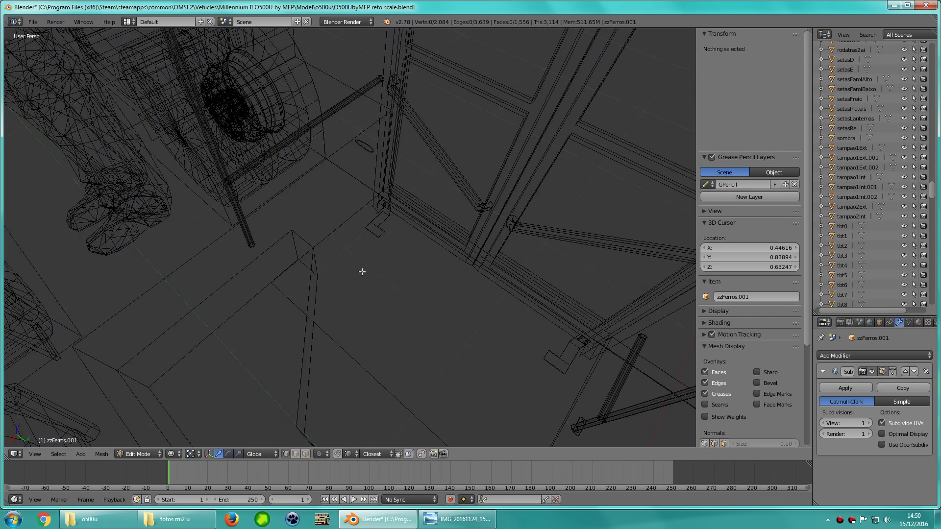
# Return to solid Object Mode and review the pole floor area from new angles
pyautogui.press('Tab')
pyautogui.press('z')
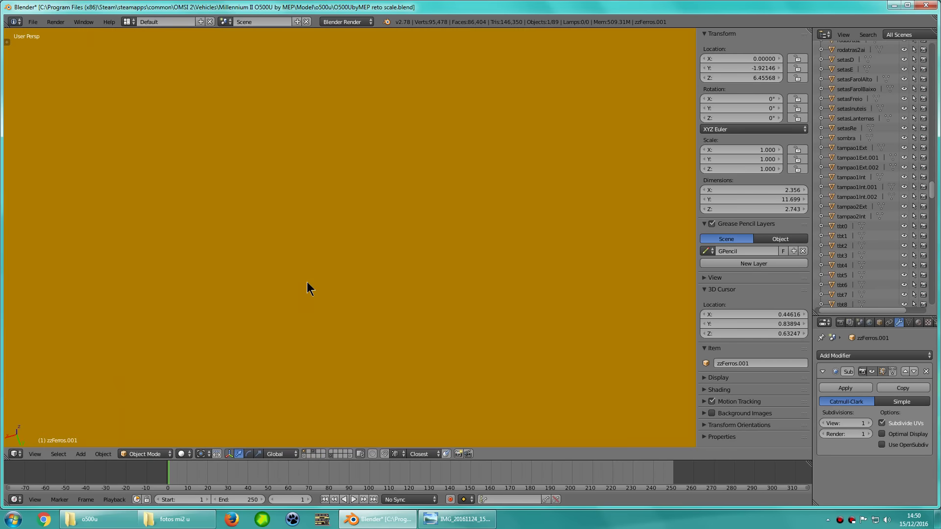
pyautogui.moveTo(331, 248)
pyautogui.mouseDown(button='middle')
pyautogui.moveTo(387, 272)
pyautogui.moveTo(313, 264)
pyautogui.moveTo(377, 301)
pyautogui.moveTo(326, 289)
pyautogui.moveTo(314, 276)
pyautogui.moveTo(329, 245)
pyautogui.mouseUp(button='middle')
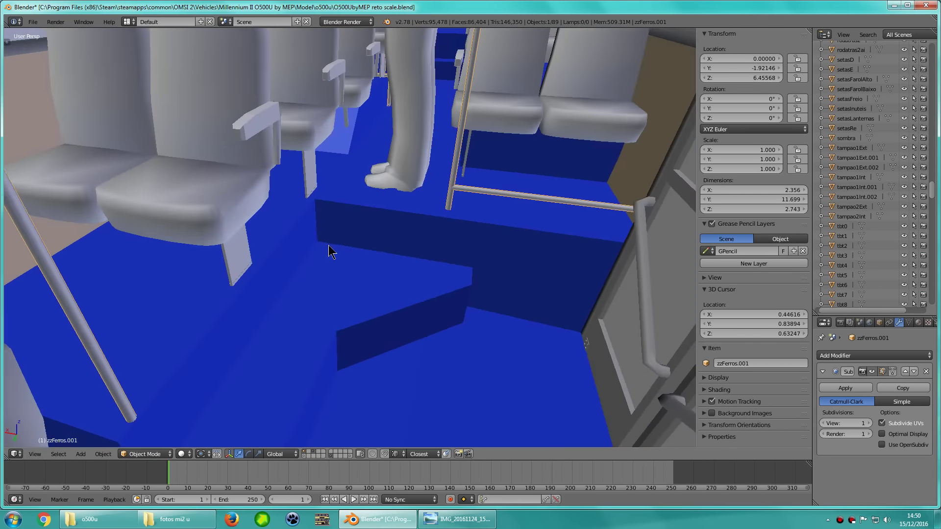
pyautogui.press('Tab')
pyautogui.moveTo(379, 263)
pyautogui.mouseDown(button='middle')
pyautogui.moveTo(267, 259)
pyautogui.moveTo(420, 284)
pyautogui.moveTo(357, 284)
pyautogui.mouseUp(button='middle')
pyautogui.press('z')
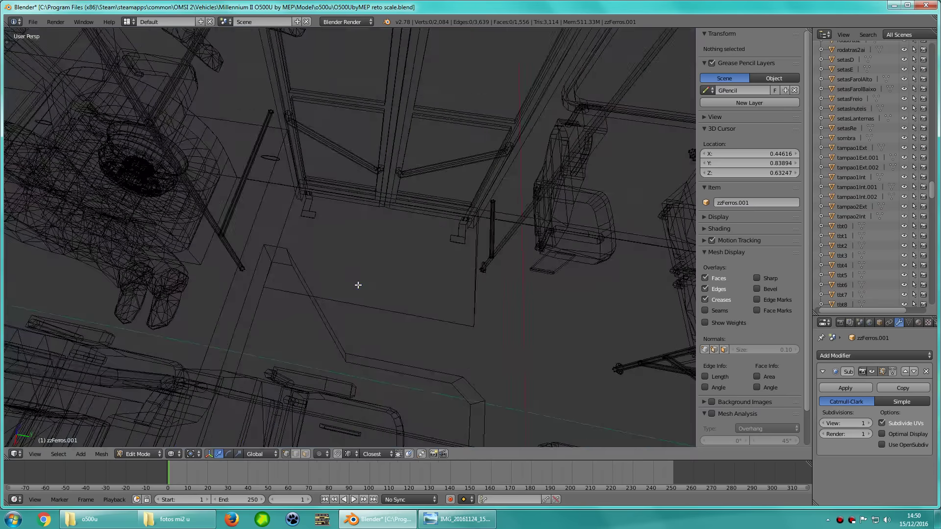
pyautogui.press('Tab')
# Select the bracket bar piece in the zzFerrosConectoresSimples.001 connector mesh
pyautogui.rightClick(488, 271)
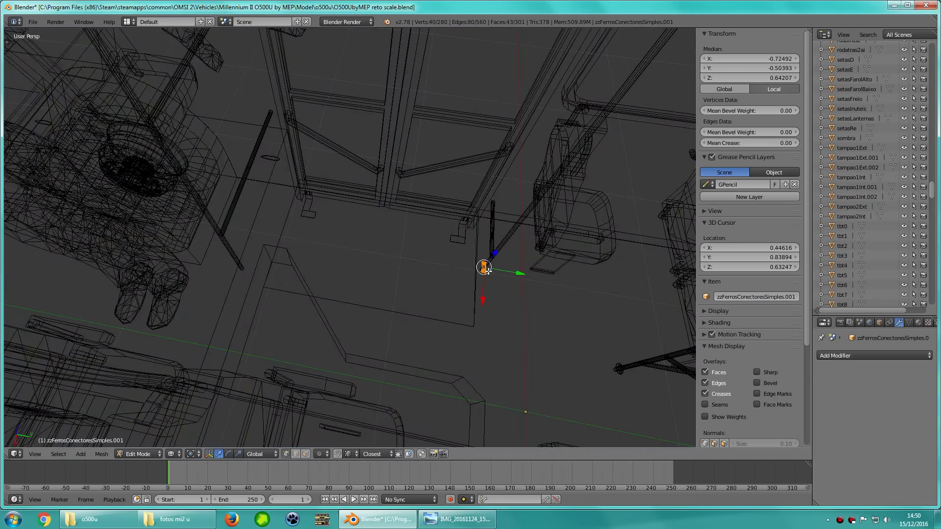
pyautogui.press('Tab')
pyautogui.moveTo(518, 270)
pyautogui.mouseDown(button='middle')
pyautogui.moveTo(432, 279)
pyautogui.moveTo(459, 290)
pyautogui.mouseUp(button='middle')
pyautogui.press('a')
pyautogui.press('a')
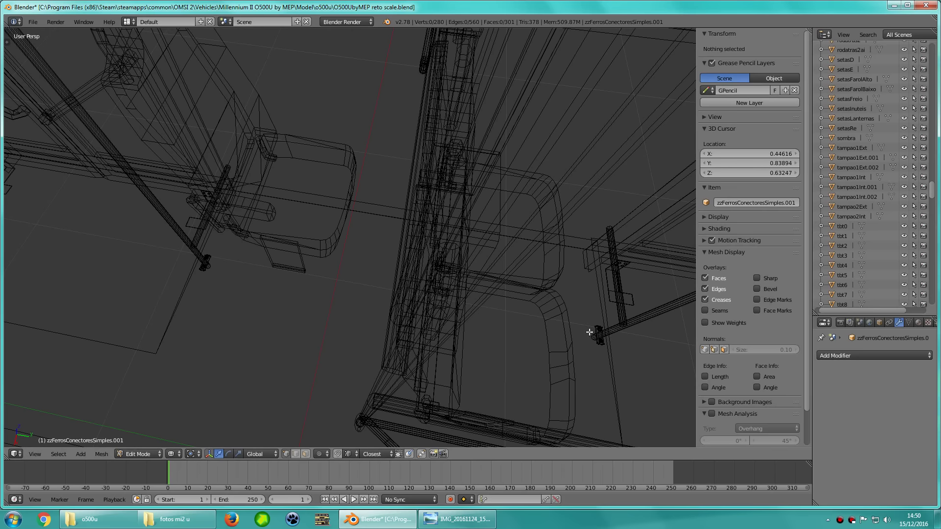
pyautogui.press('l')
pyautogui.click(414, 343)
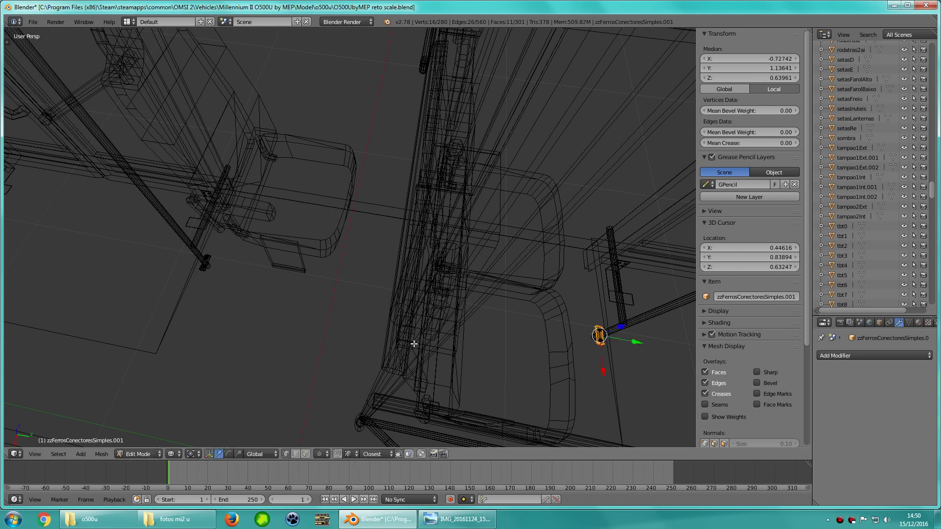
pyautogui.moveTo(414, 342)
pyautogui.mouseDown(button='middle')
pyautogui.moveTo(395, 313)
pyautogui.moveTo(438, 271)
pyautogui.mouseUp(button='middle')
pyautogui.press('a')
pyautogui.press('l')
pyautogui.moveTo(336, 246)
pyautogui.mouseDown(button='middle')
pyautogui.moveTo(387, 274)
pyautogui.moveTo(434, 283)
pyautogui.mouseUp(button='middle')
pyautogui.press('z')
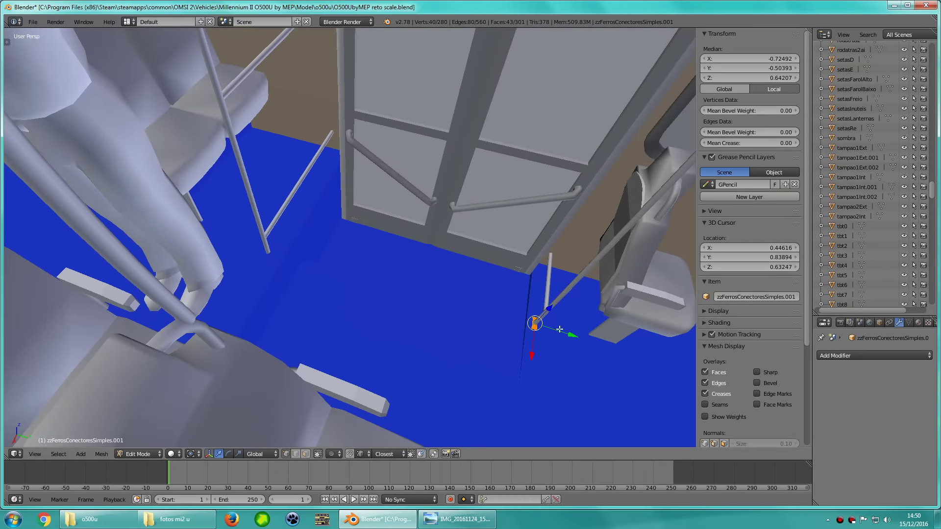
# Duplicate the bracket and slide the copy along Y to the other pole's base
pyautogui.hotkey('shift', 'd')
pyautogui.press('y')
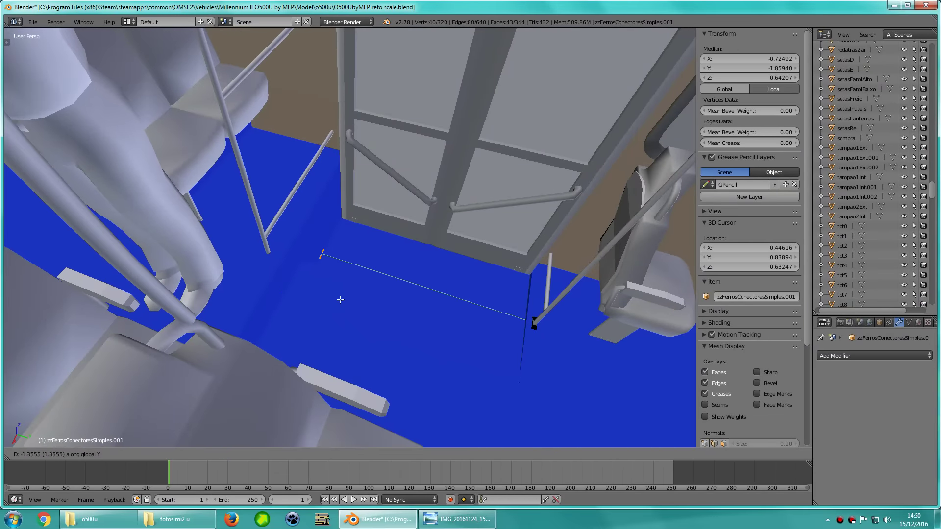
pyautogui.click(341, 300)
pyautogui.press('z')
pyautogui.press('a')
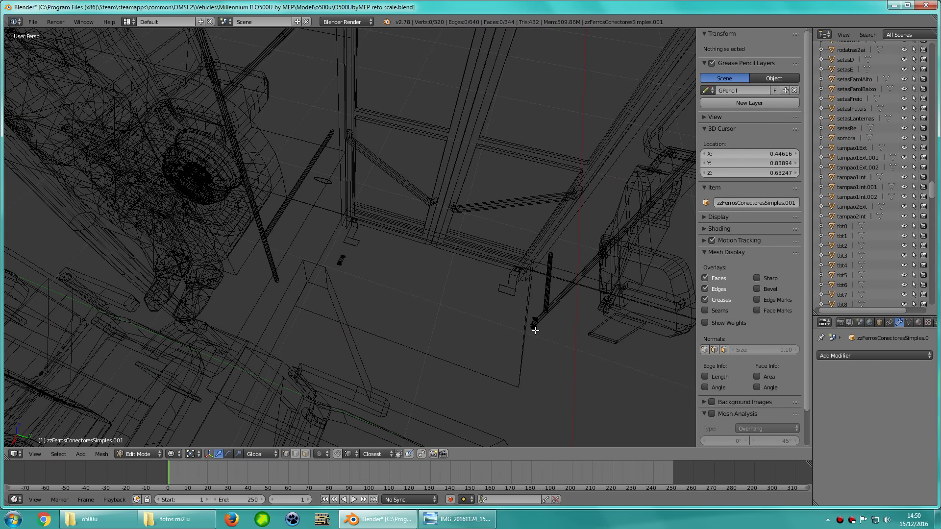
pyautogui.press('l')
# Delete the extra small connector part from the copied bracket
pyautogui.moveTo(535, 328); pyautogui.dragTo(350, 262, button='middle')
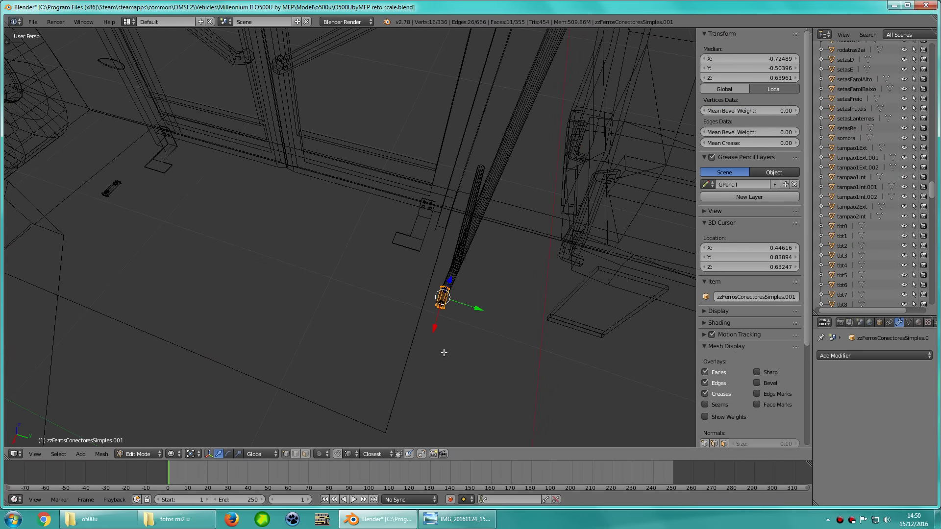
pyautogui.scroll(1, 451, 324)
pyautogui.press('a')
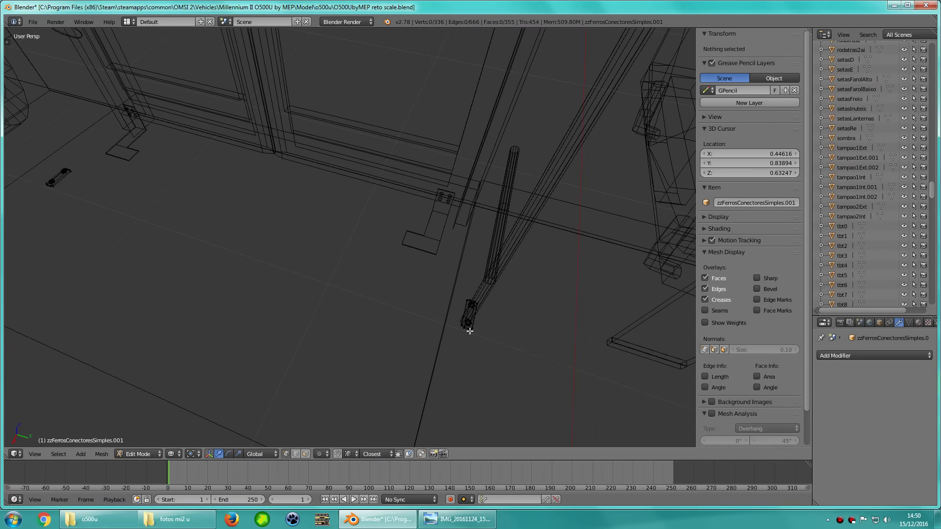
pyautogui.press('l')
pyautogui.press('w')
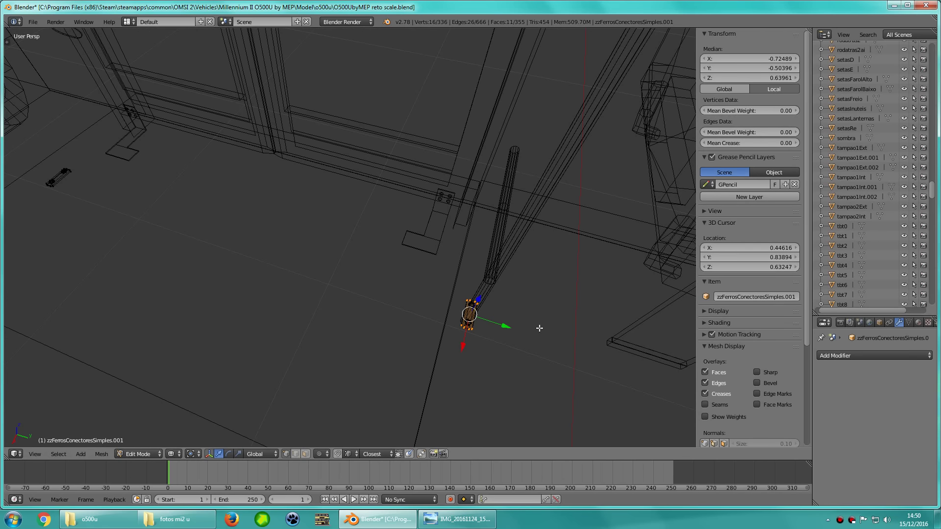
pyautogui.press('x')
pyautogui.click(417, 290)
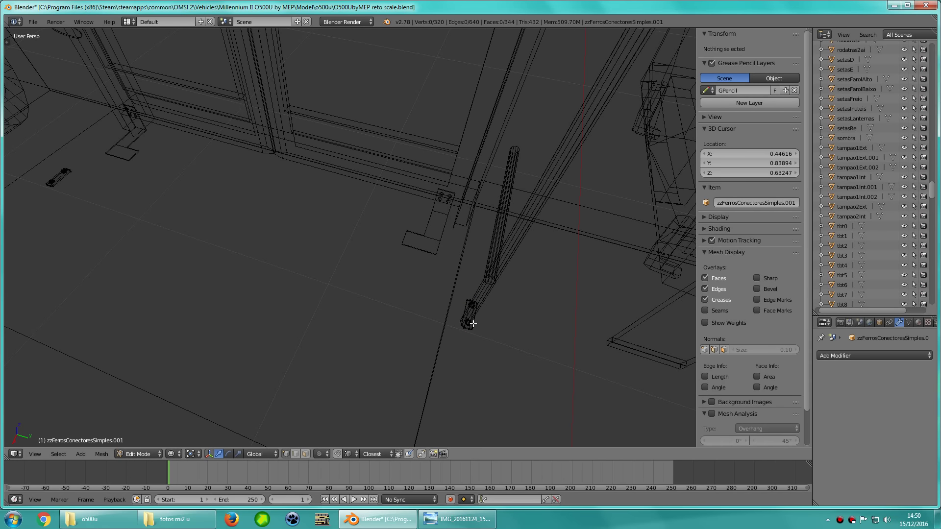
# Try a knife cut and a move on the connector piece, cancelling both
pyautogui.press('k')
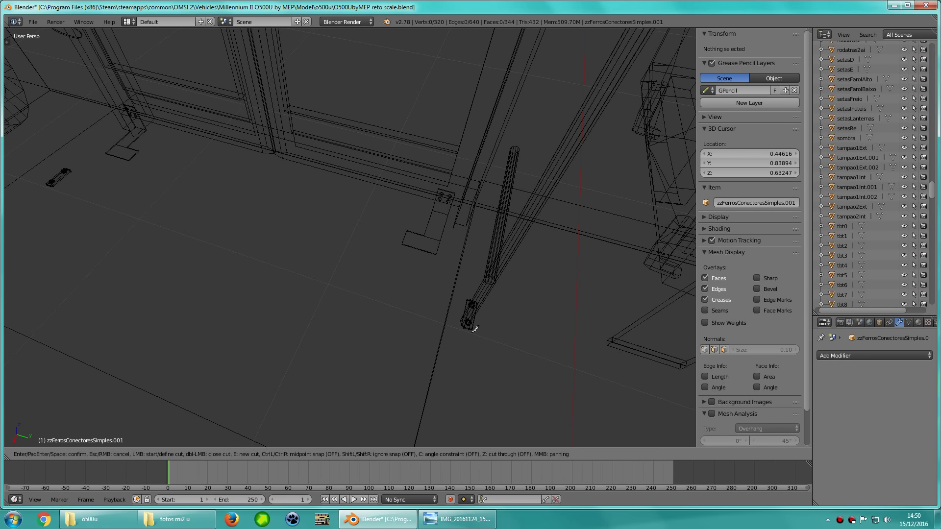
pyautogui.press('Escape')
pyautogui.press('l')
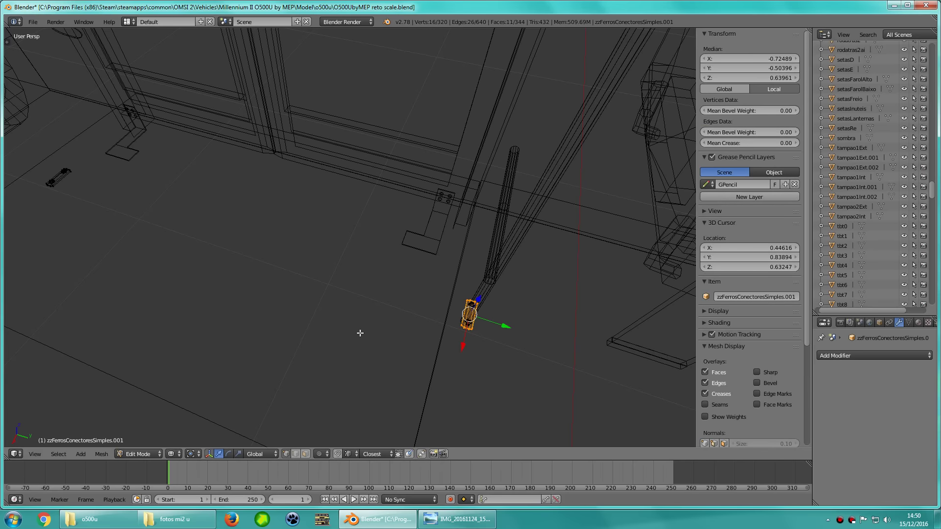
pyautogui.press('g')
pyautogui.press('Escape')
# Lasso-select the whole bracket copy and move it in top view toward the door pole
pyautogui.moveTo(391, 322); pyautogui.dragTo(264, 212, button='middle')
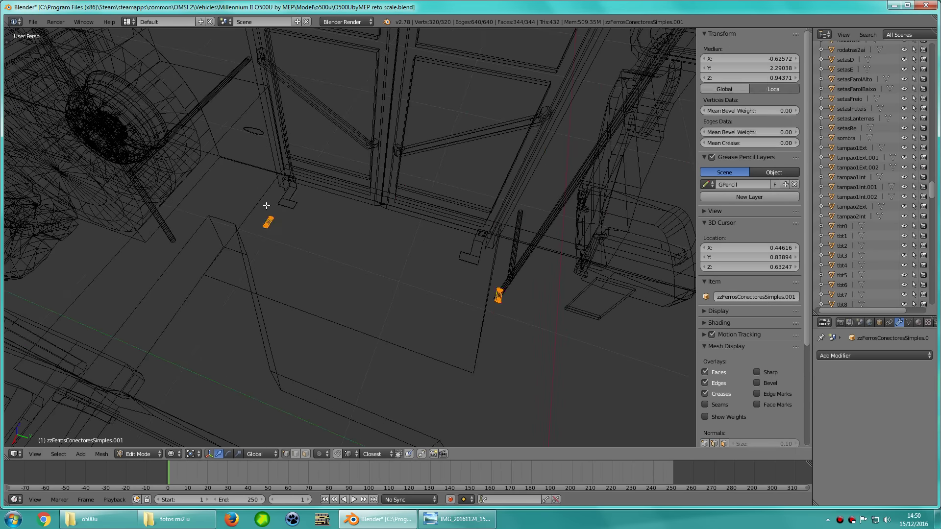
pyautogui.press('a')
pyautogui.keyDown('ctrl'); pyautogui.moveTo(234, 260); pyautogui.dragTo(237, 261); pyautogui.keyUp('ctrl')
pyautogui.keyDown('ctrl'); pyautogui.moveTo(265, 196); pyautogui.dragTo(289, 272); pyautogui.keyUp('ctrl')
pyautogui.press('z')
pyautogui.moveTo(289, 272)
pyautogui.mouseDown(button='middle')
pyautogui.moveTo(372, 300)
pyautogui.moveTo(395, 294)
pyautogui.mouseUp(button='middle')
pyautogui.press('KP_7')
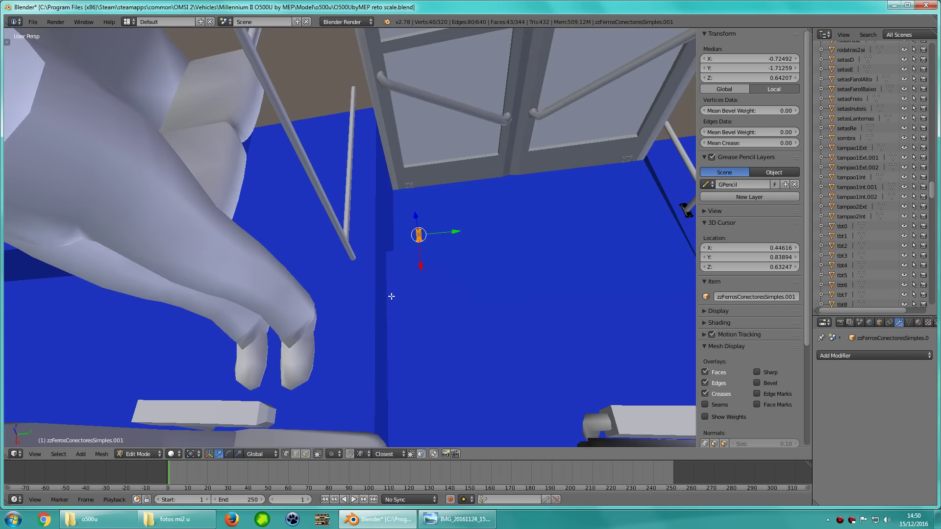
pyautogui.press('z')
pyautogui.press('g')
pyautogui.scroll(3, 441, 252)
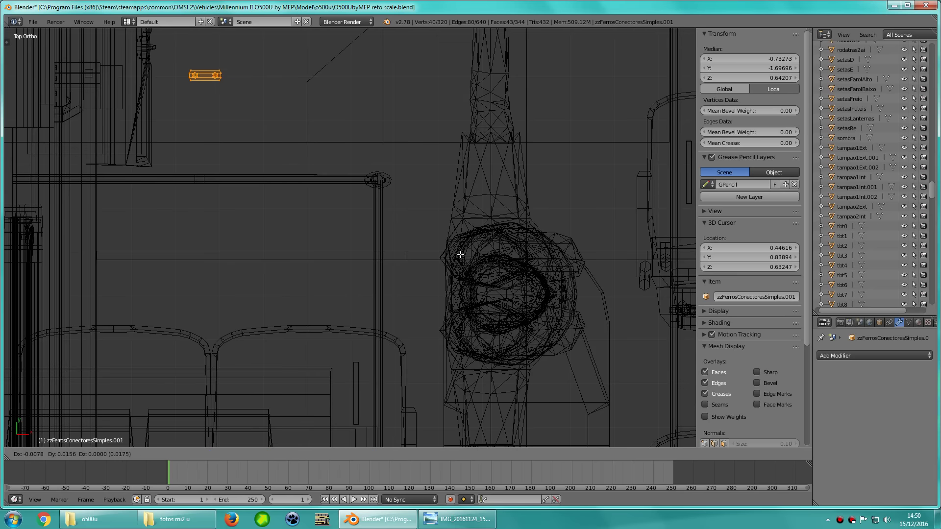
# Drop the bracket near the pipe junction and frame the view on it
pyautogui.click(509, 326)
pyautogui.press('KP_Decimal')
pyautogui.press('g')
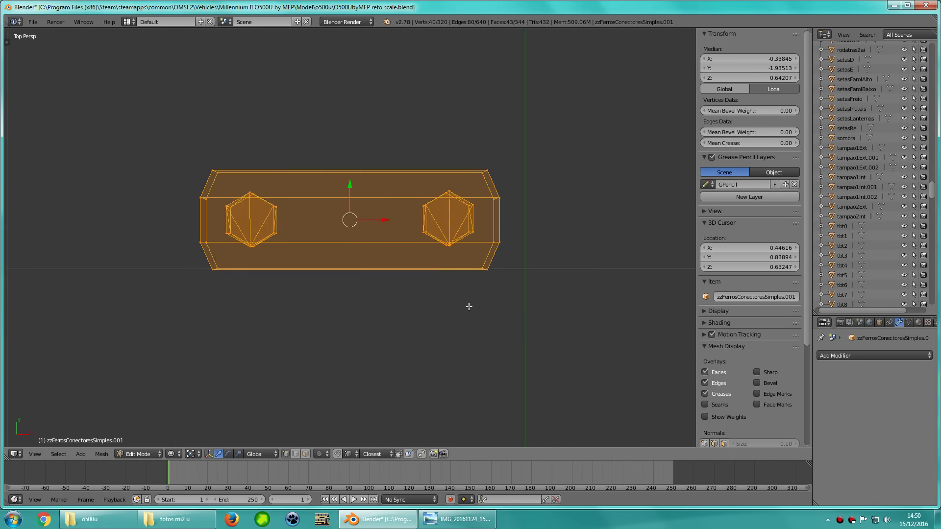
pyautogui.press('z')
pyautogui.moveTo(456, 248)
pyautogui.mouseDown(button='middle')
pyautogui.moveTo(294, 166)
pyautogui.moveTo(320, 204)
pyautogui.mouseUp(button='middle')
pyautogui.scroll(-2, 321, 204)
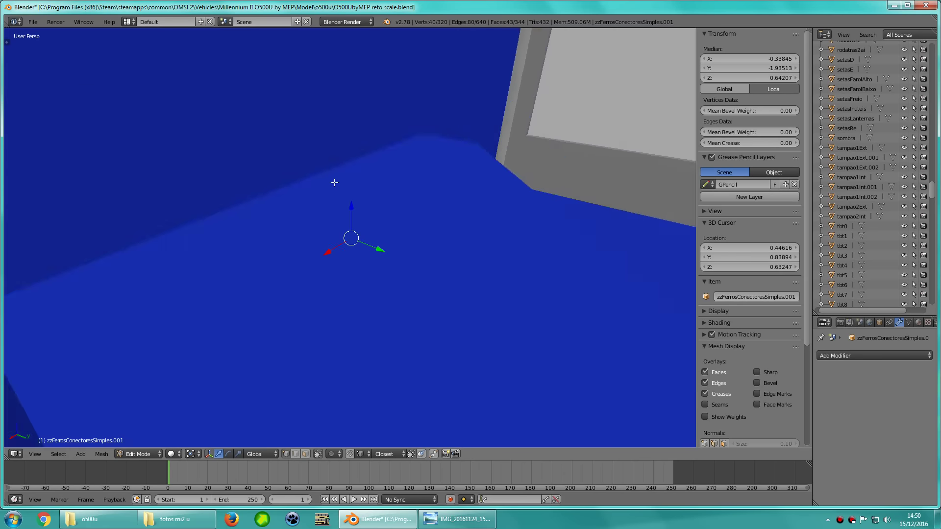
pyautogui.scroll(-2, 332, 183)
pyautogui.scroll(-2, 326, 216)
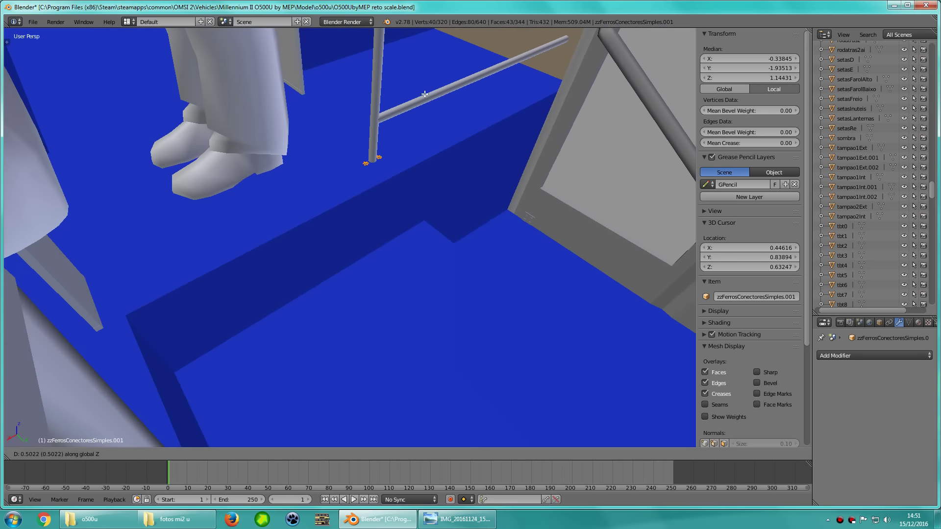
pyautogui.press('KP_Decimal')
pyautogui.moveTo(420, 93)
pyautogui.mouseDown(button='middle')
pyautogui.moveTo(378, 172)
pyautogui.moveTo(385, 208)
pyautogui.moveTo(414, 142)
pyautogui.moveTo(486, 235)
pyautogui.mouseUp(button='middle')
# Raise the bracket along Z onto the floor step at the pole's foot
pyautogui.press('g')
pyautogui.press('z')
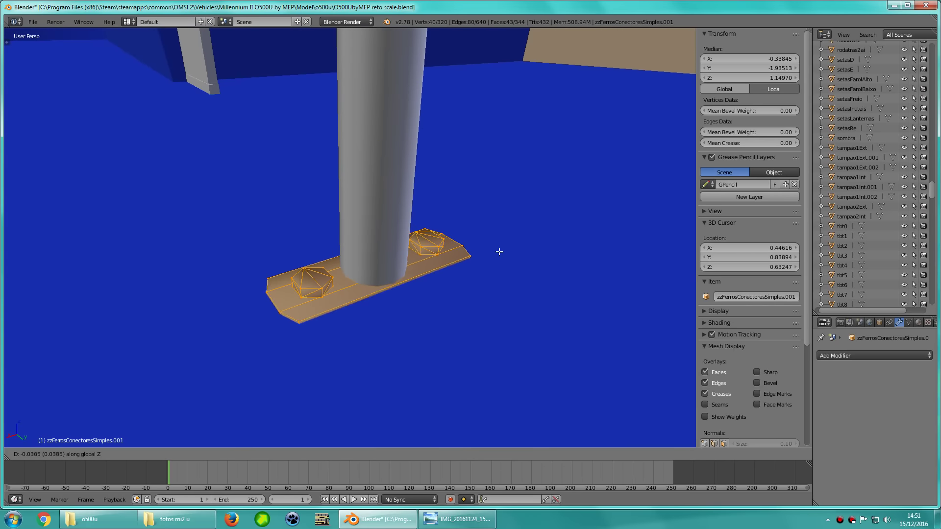
pyautogui.moveTo(501, 248)
pyautogui.mouseDown(button='middle')
pyautogui.moveTo(500, 221)
pyautogui.moveTo(536, 225)
pyautogui.moveTo(480, 237)
pyautogui.mouseUp(button='middle')
pyautogui.scroll(2, 480, 238)
pyautogui.press('g')
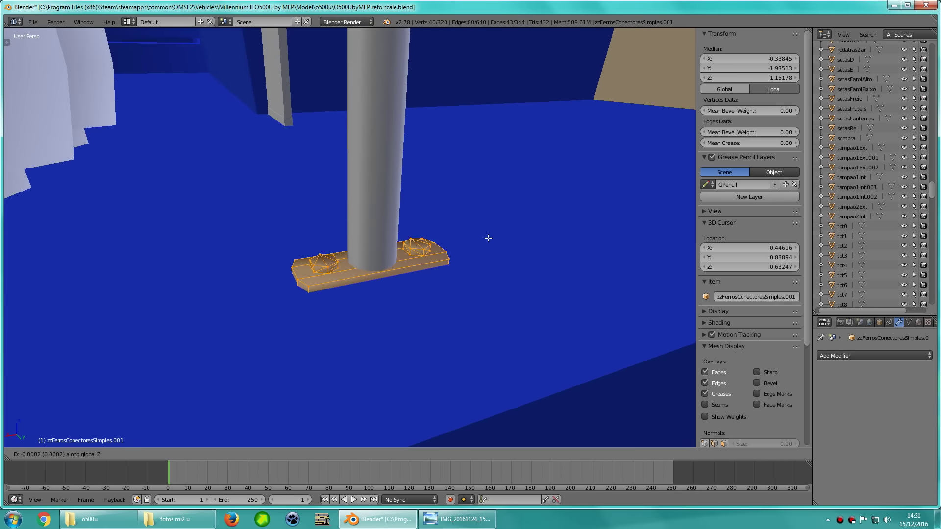
pyautogui.click(488, 239)
pyautogui.scroll(-4, 487, 240)
pyautogui.moveTo(487, 240)
pyautogui.mouseDown(button='middle')
pyautogui.moveTo(479, 236)
pyautogui.moveTo(516, 248)
pyautogui.moveTo(437, 223)
pyautogui.moveTo(380, 296)
pyautogui.moveTo(399, 307)
pyautogui.moveTo(354, 279)
pyautogui.moveTo(313, 285)
pyautogui.moveTo(422, 294)
pyautogui.moveTo(382, 274)
pyautogui.moveTo(469, 283)
pyautogui.moveTo(514, 305)
pyautogui.moveTo(330, 338)
pyautogui.moveTo(380, 301)
pyautogui.moveTo(382, 324)
pyautogui.moveTo(499, 270)
pyautogui.moveTo(467, 240)
pyautogui.moveTo(351, 223)
pyautogui.moveTo(332, 237)
pyautogui.moveTo(163, 165)
pyautogui.moveTo(401, 248)
pyautogui.moveTo(358, 240)
pyautogui.moveTo(435, 273)
pyautogui.moveTo(518, 280)
pyautogui.mouseUp(button='middle')
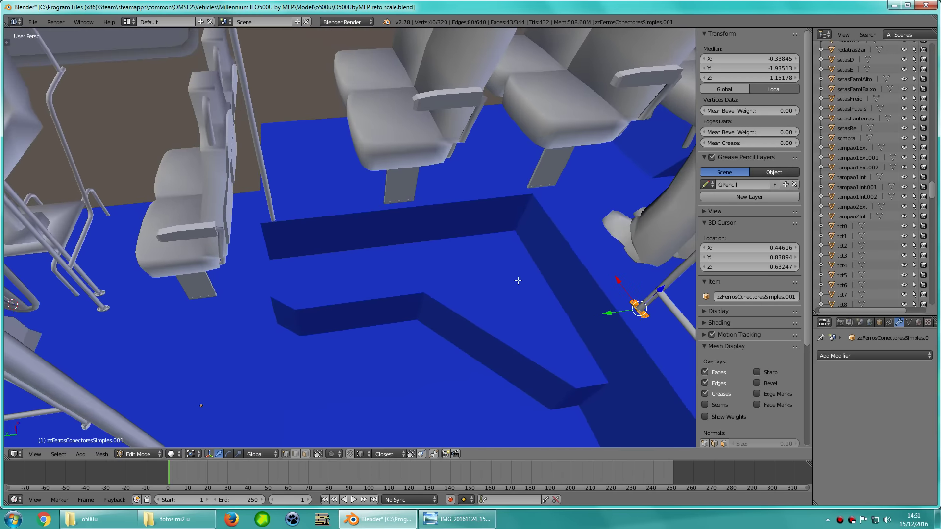
# From the top wireframe view, move the bracket plate into place and shift it along X
pyautogui.press('KP_7')
pyautogui.press('z')
pyautogui.scroll(3, 378, 279)
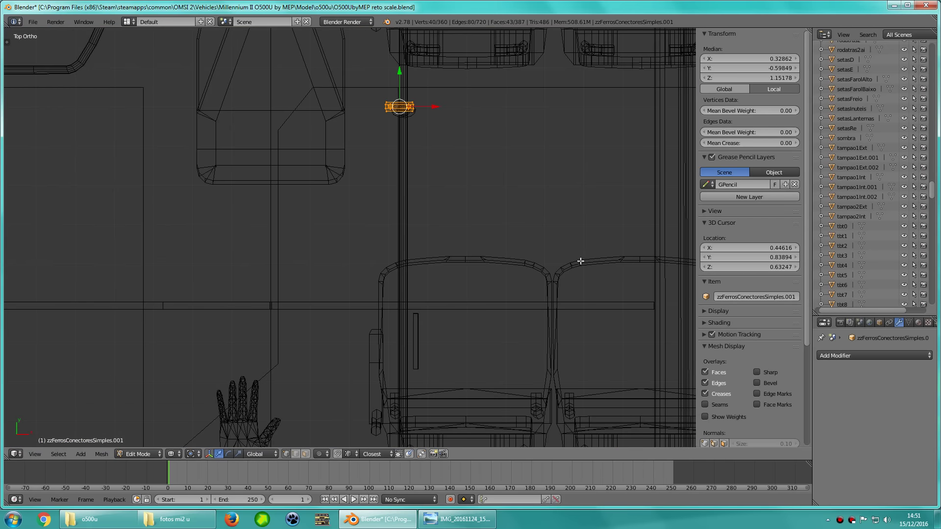
pyautogui.press('KP_Decimal')
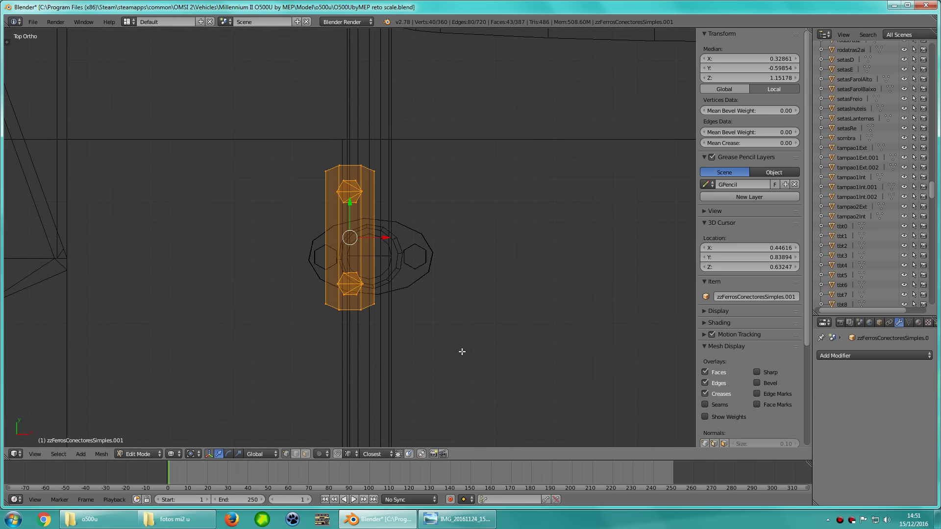
pyautogui.press('g')
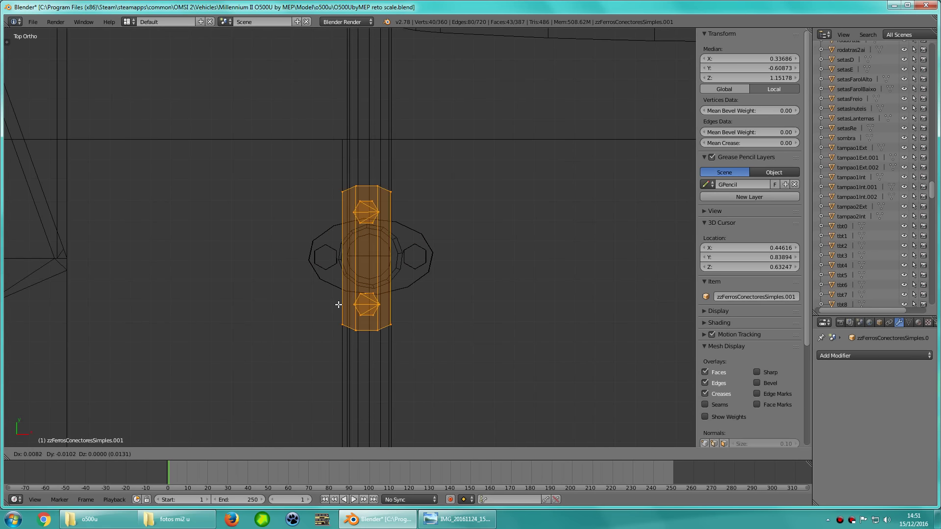
pyautogui.click(338, 305)
pyautogui.scroll(3, 333, 306)
pyautogui.press('g')
pyautogui.press('x')
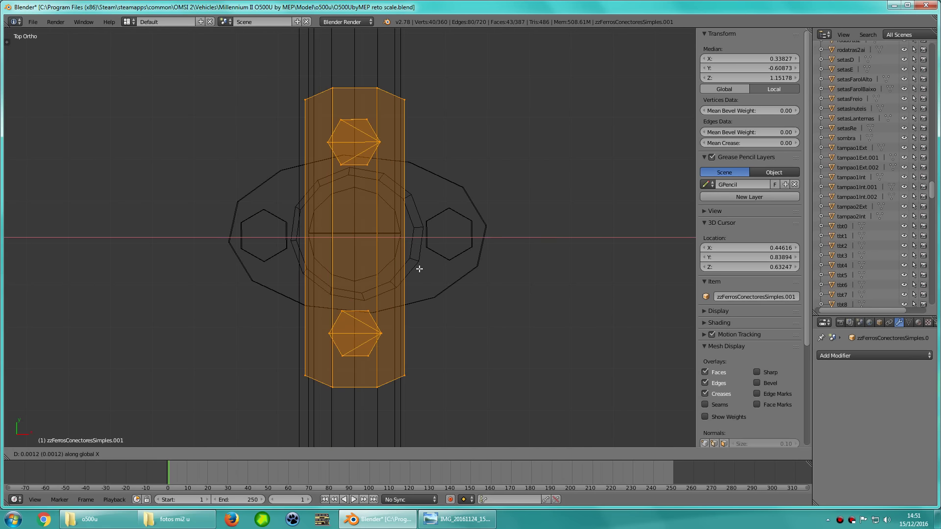
pyautogui.click(419, 268)
# Place the plate beside the next grab pole and centre it over the pole base
pyautogui.press('KP_5')
pyautogui.press('z')
pyautogui.moveTo(419, 268)
pyautogui.mouseDown(button='middle')
pyautogui.moveTo(480, 229)
pyautogui.moveTo(559, 233)
pyautogui.moveTo(363, 279)
pyautogui.moveTo(370, 271)
pyautogui.moveTo(315, 266)
pyautogui.moveTo(359, 276)
pyautogui.mouseUp(button='middle')
pyautogui.moveTo(421, 270); pyautogui.dragTo(343, 274, button='middle')
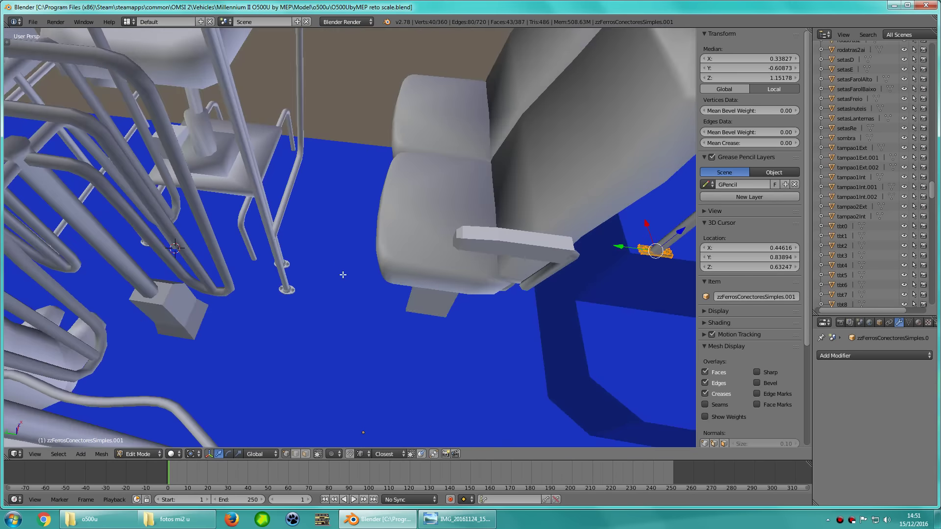
pyautogui.press('z')
pyautogui.press('KP_7')
pyautogui.scroll(-2, 343, 284)
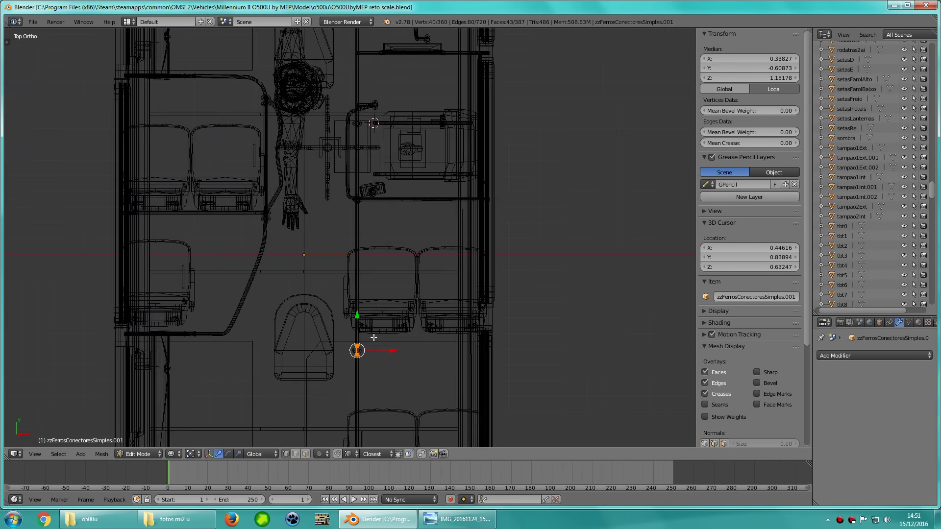
pyautogui.scroll(2, 373, 353)
pyautogui.click(409, 63)
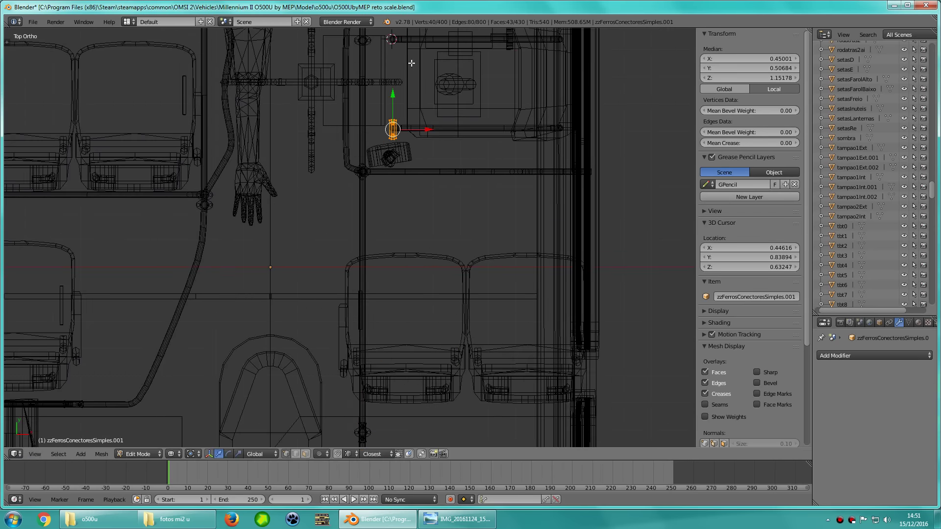
pyautogui.press('KP_Decimal')
pyautogui.press('g')
pyautogui.click(352, 182)
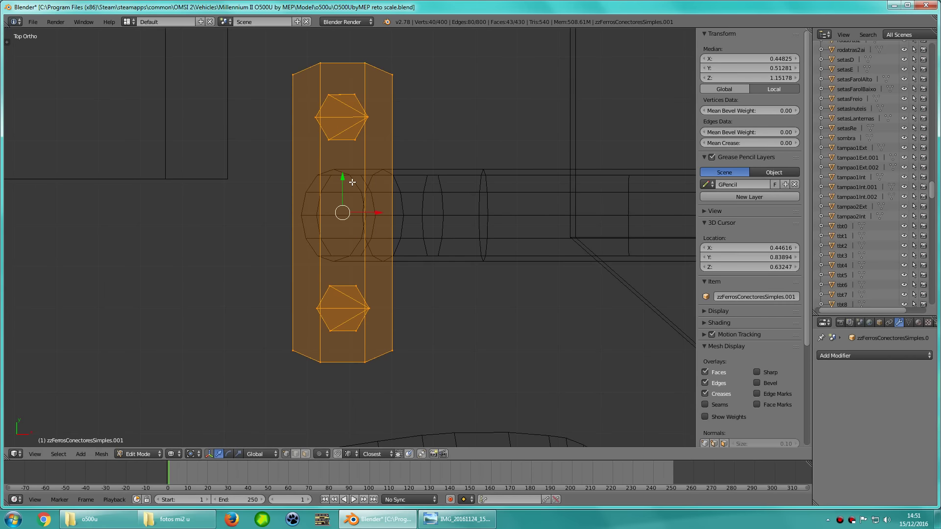
# Lower the plate vertically along Z down to the pole base
pyautogui.press('z')
pyautogui.scroll(-1, 353, 182)
pyautogui.moveTo(352, 181)
pyautogui.mouseDown(button='middle')
pyautogui.moveTo(422, 153)
pyautogui.moveTo(358, 121)
pyautogui.moveTo(399, 162)
pyautogui.mouseUp(button='middle')
pyautogui.press('g')
pyautogui.press('z')
pyautogui.click(420, 385)
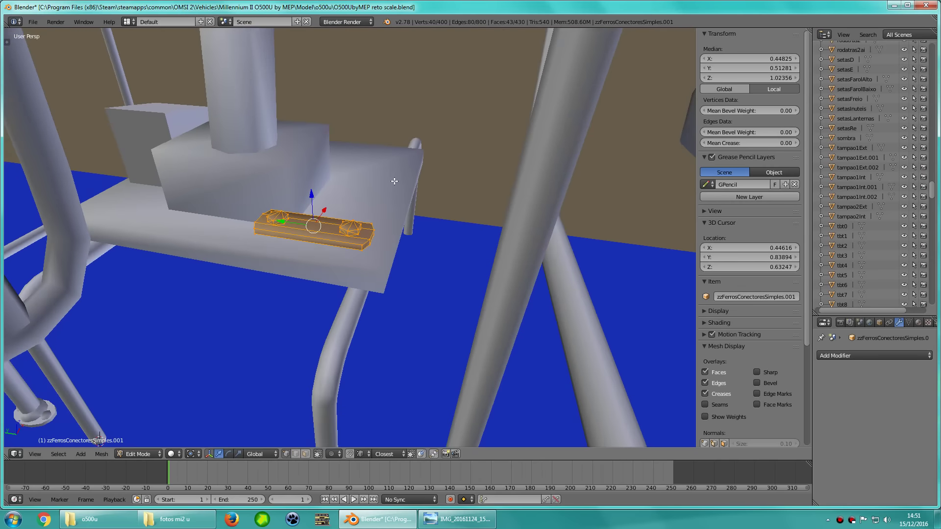
pyautogui.moveTo(420, 384)
pyautogui.mouseDown(button='middle')
pyautogui.moveTo(392, 207)
pyautogui.moveTo(369, 149)
pyautogui.mouseUp(button='middle')
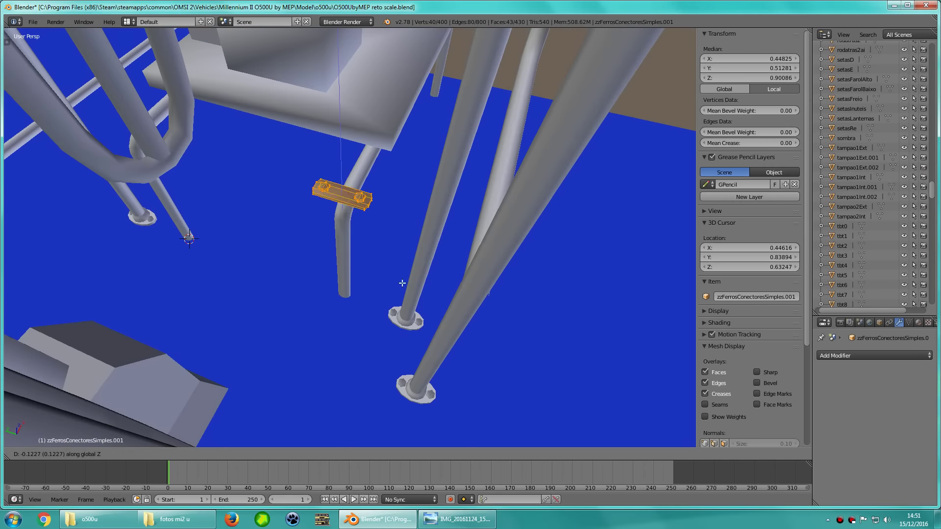
pyautogui.click(407, 362)
# Adjust the plate's Z height so it sits flush on the floor
pyautogui.press('KP_Decimal')
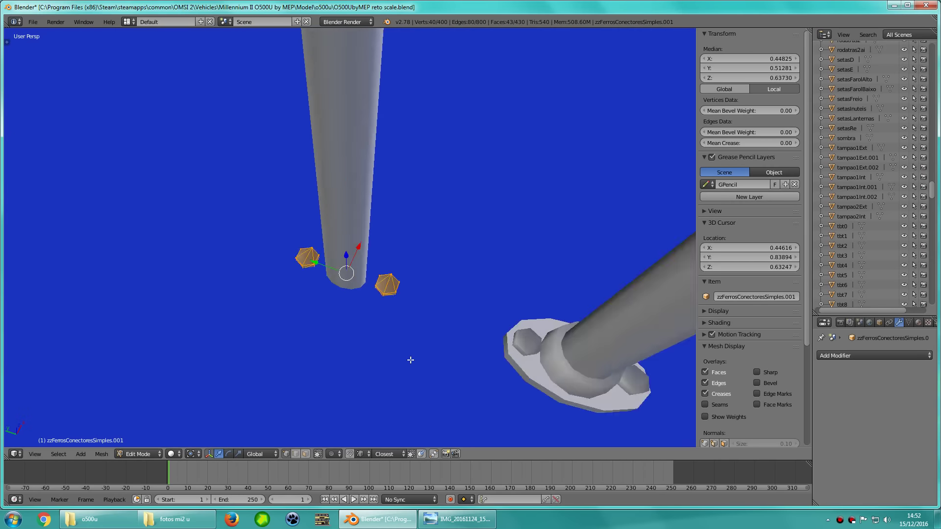
pyautogui.scroll(3, 392, 299)
pyautogui.press('g')
pyautogui.press('z')
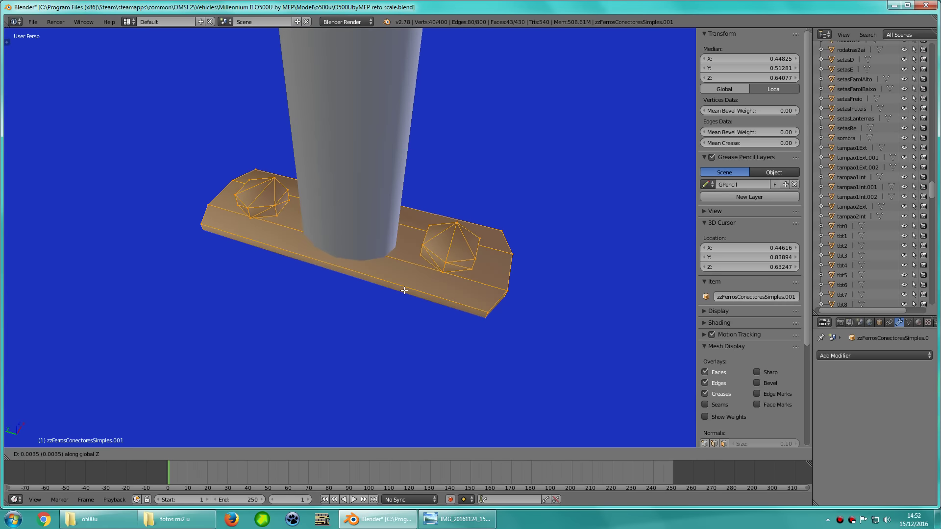
pyautogui.click(411, 285)
pyautogui.scroll(-3, 409, 289)
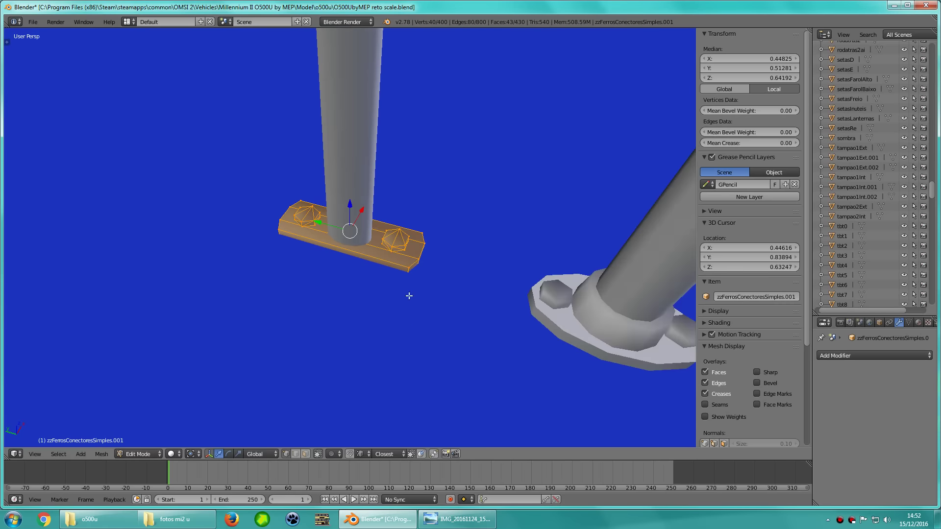
pyautogui.moveTo(407, 292)
pyautogui.mouseDown(button='middle')
pyautogui.moveTo(420, 325)
pyautogui.moveTo(367, 296)
pyautogui.moveTo(299, 297)
pyautogui.moveTo(537, 300)
pyautogui.moveTo(451, 311)
pyautogui.moveTo(500, 337)
pyautogui.mouseUp(button='middle')
# Position a copy of the bracket plate at another pole base
pyautogui.press('g')
pyautogui.press('x')
pyautogui.click(381, 288)
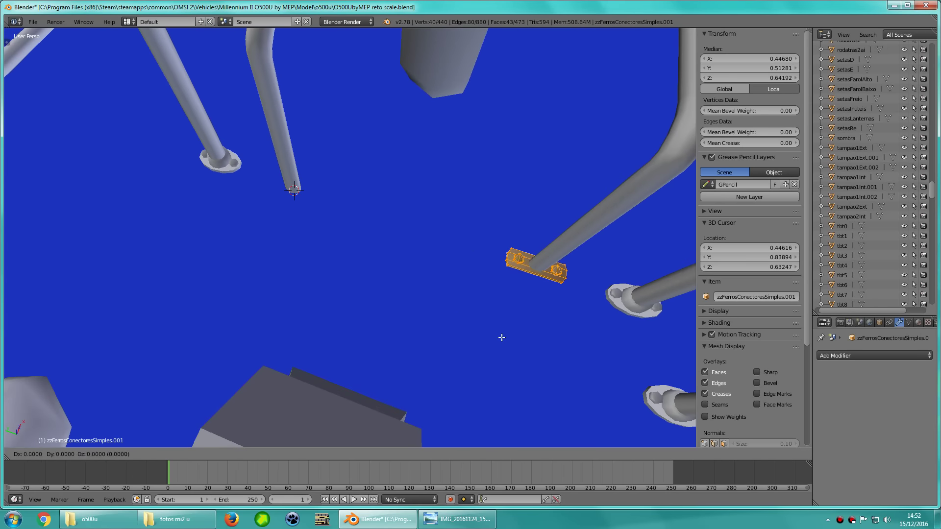
pyautogui.click(263, 245)
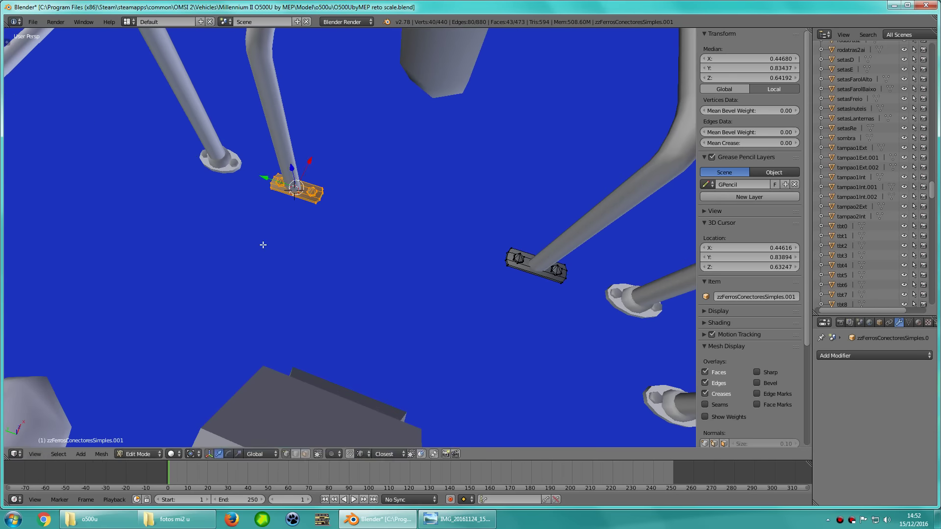
pyautogui.moveTo(263, 245)
pyautogui.mouseDown(button='middle')
pyautogui.moveTo(421, 244)
pyautogui.moveTo(326, 244)
pyautogui.moveTo(393, 262)
pyautogui.mouseUp(button='middle')
pyautogui.scroll(2, 342, 250)
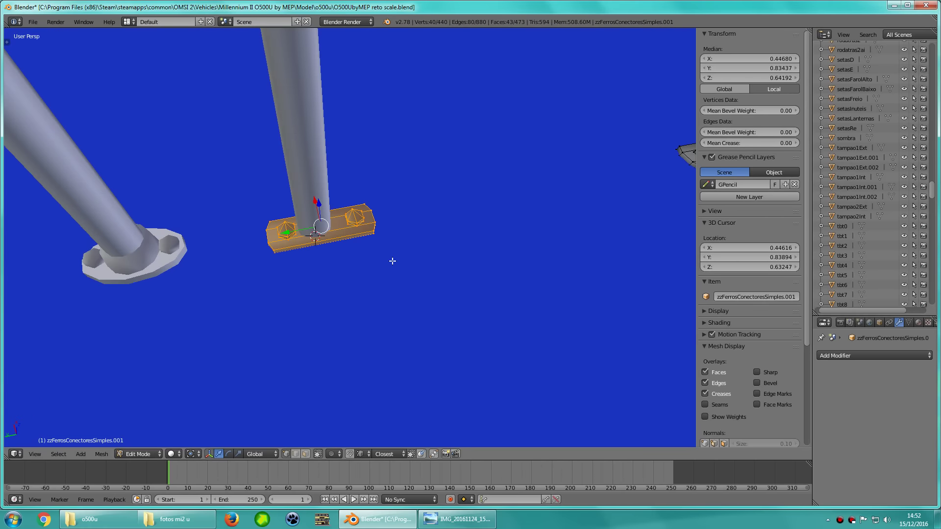
pyautogui.click(386, 262)
# Duplicate both bracket plates and move the copies along X to the next poles
pyautogui.press('z')
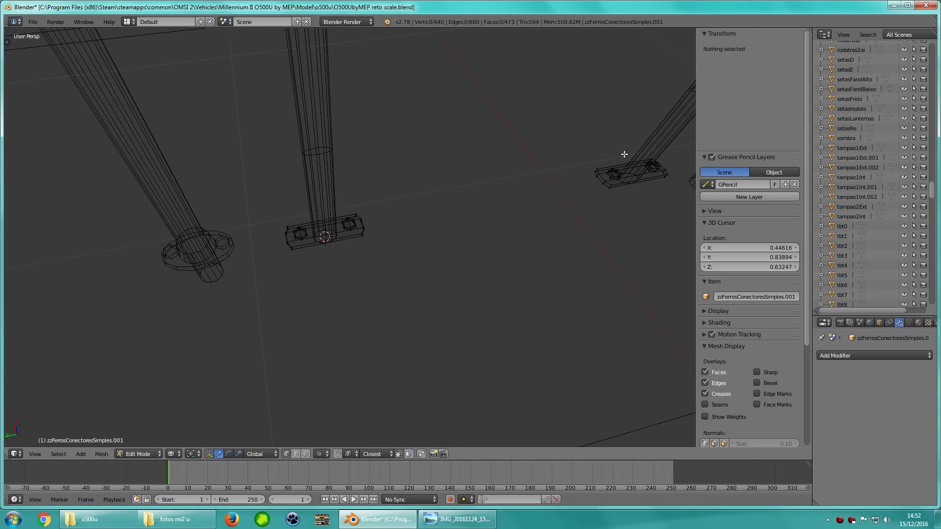
pyautogui.press('a')
pyautogui.keyDown('ctrl'); pyautogui.moveTo(397, 305); pyautogui.dragTo(237, 212); pyautogui.keyUp('ctrl')
pyautogui.moveTo(237, 212)
pyautogui.mouseDown(button='middle')
pyautogui.moveTo(309, 263)
pyautogui.moveTo(435, 267)
pyautogui.mouseUp(button='middle')
pyautogui.hotkey('shift', 'd')
pyautogui.press('x')
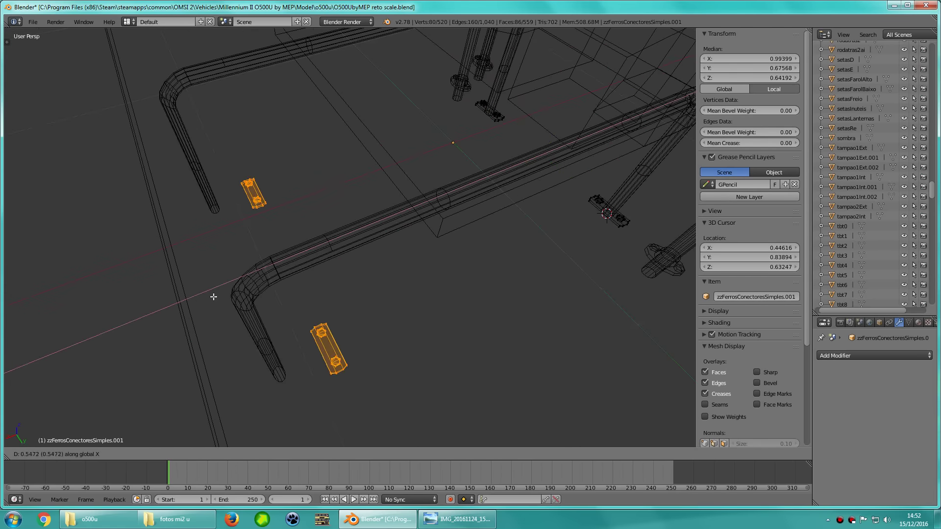
pyautogui.click(176, 310)
pyautogui.press('z')
pyautogui.moveTo(176, 309); pyautogui.dragTo(523, 330, button='middle')
# Fine-tune the copied plates' positions along X and exit Edit Mode
pyautogui.scroll(3, 425, 256)
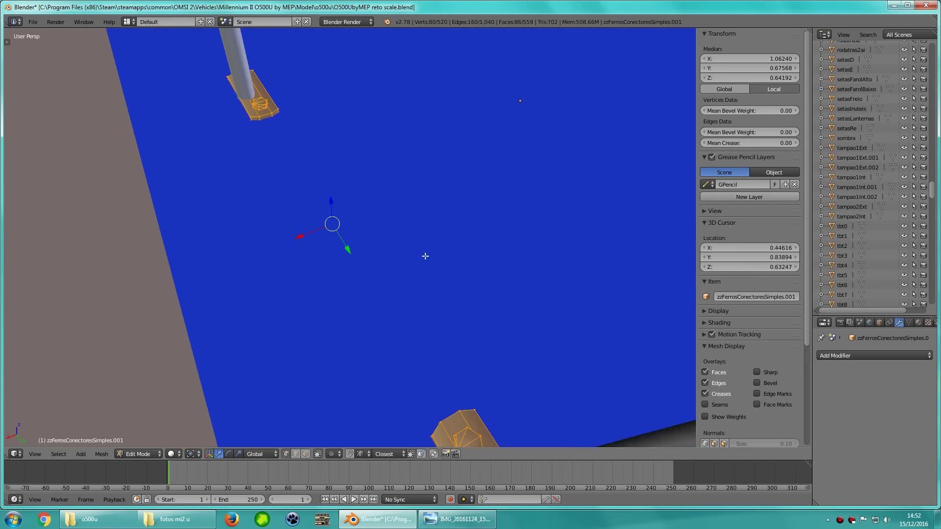
pyautogui.scroll(3, 376, 217)
pyautogui.moveTo(376, 217)
pyautogui.mouseDown(button='middle')
pyautogui.moveTo(391, 248)
pyautogui.moveTo(384, 257)
pyautogui.moveTo(414, 309)
pyautogui.mouseUp(button='middle')
pyautogui.press('g')
pyautogui.press('x')
pyautogui.click(385, 247)
pyautogui.press('Tab')
# Save the bus model and switch to the reference photo
pyautogui.scroll(-3, 384, 248)
pyautogui.scroll(-3, 395, 264)
pyautogui.scroll(2, 452, 279)
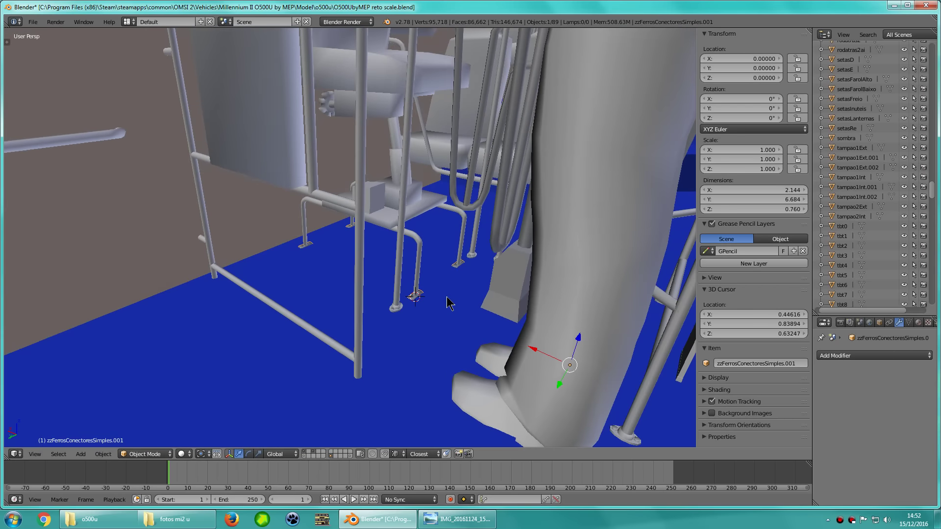
pyautogui.hotkey('ctrl', 's')
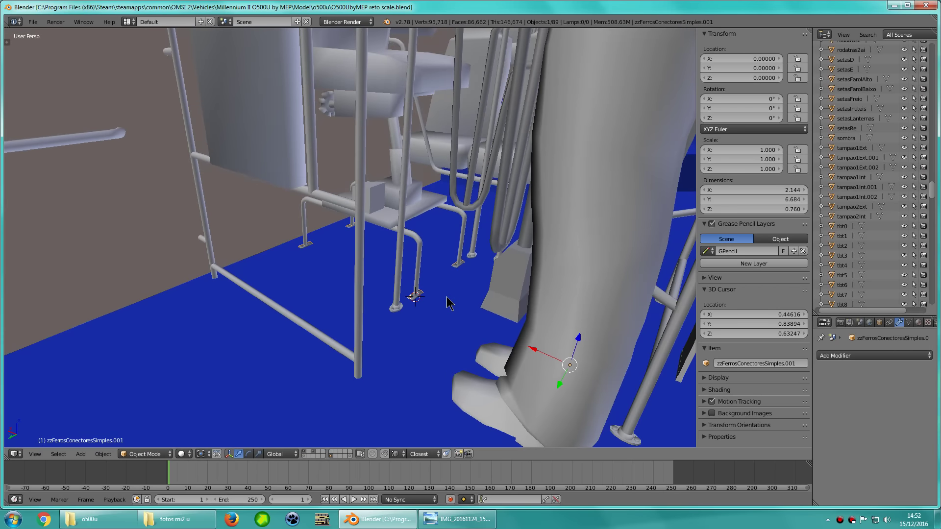
pyautogui.hotkey('alt', 'Tab')
pyautogui.scroll(-5, 594, 316)
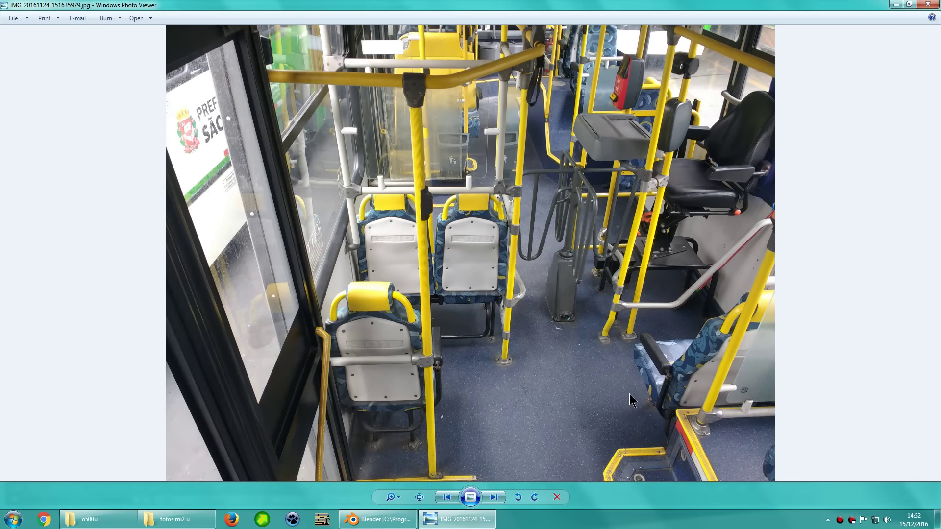
# Glance at the Blender model, then view photo IMG_20161124_151657277 from the folder
pyautogui.hotkey('alt', 'Tab')
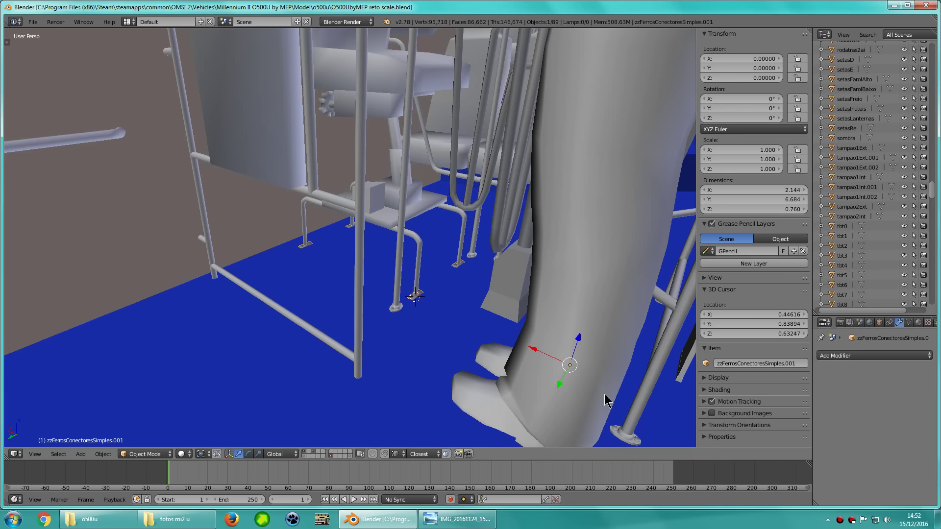
pyautogui.moveTo(513, 363)
pyautogui.mouseDown(button='middle')
pyautogui.moveTo(488, 378)
pyautogui.moveTo(476, 298)
pyautogui.moveTo(542, 308)
pyautogui.moveTo(496, 275)
pyautogui.mouseUp(button='middle')
pyautogui.hotkey('alt', 'Tab')
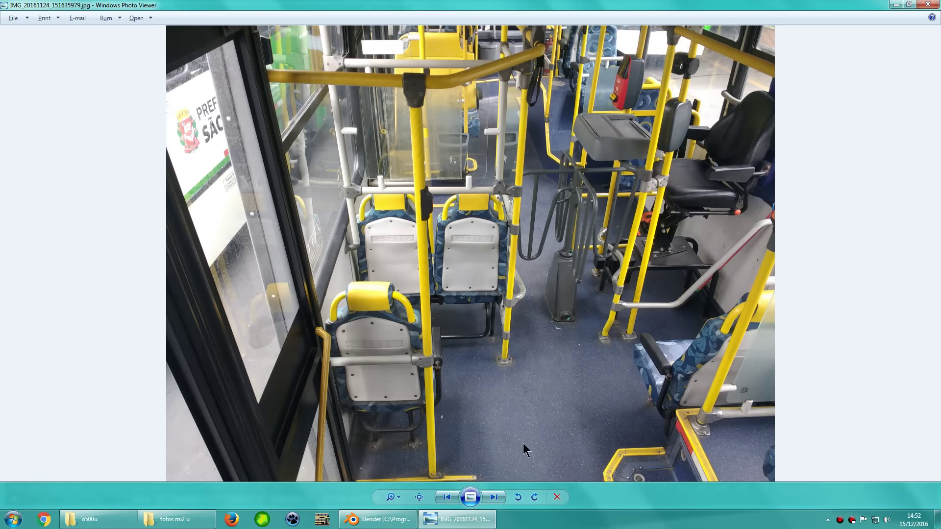
pyautogui.click(188, 519)
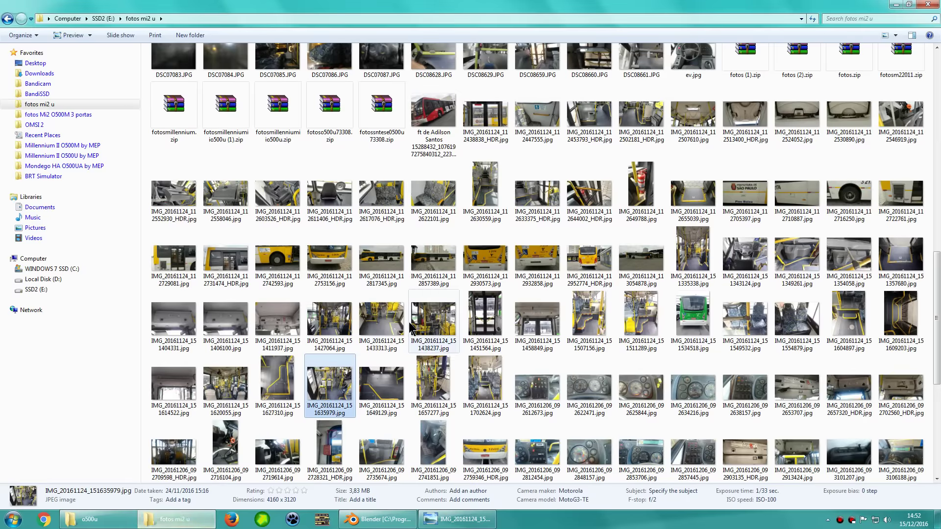
pyautogui.doubleClick(437, 383)
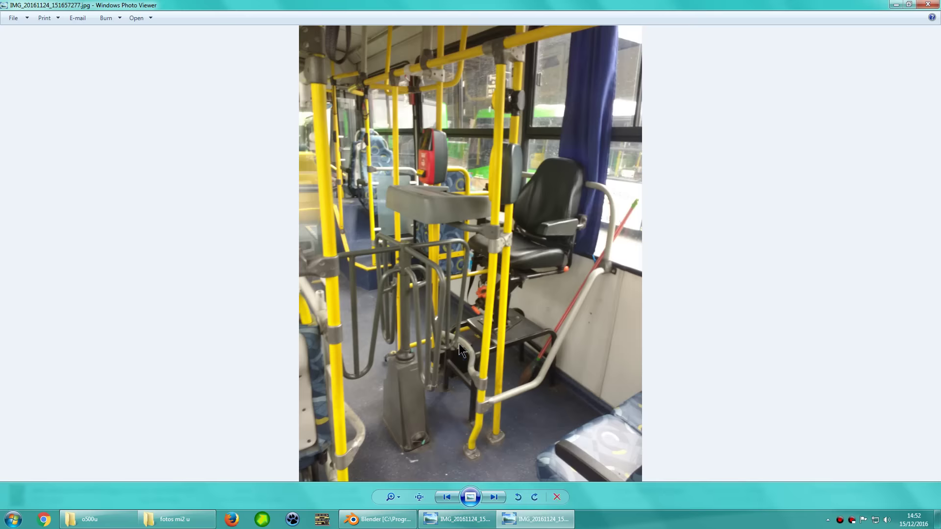
pyautogui.click(938, 5)
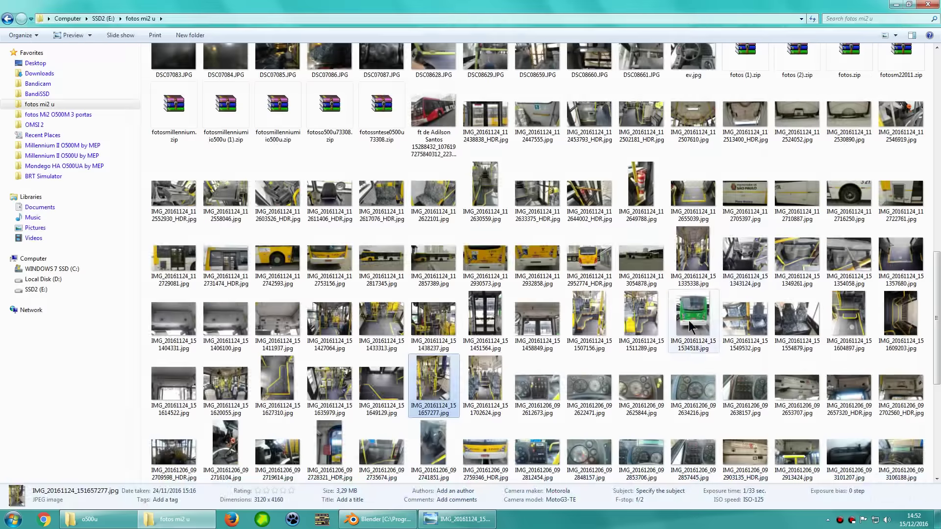
# View photos IMG00727 and IMG_20161206_093253950 showing the pole base
pyautogui.click(329, 444)
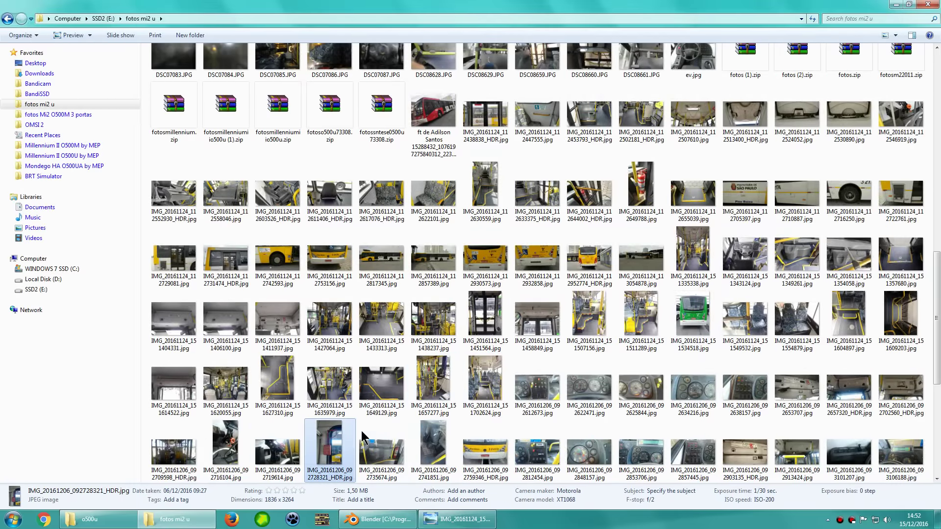
pyautogui.scroll(-5, 368, 411)
pyautogui.click(175, 254)
pyautogui.click(167, 345)
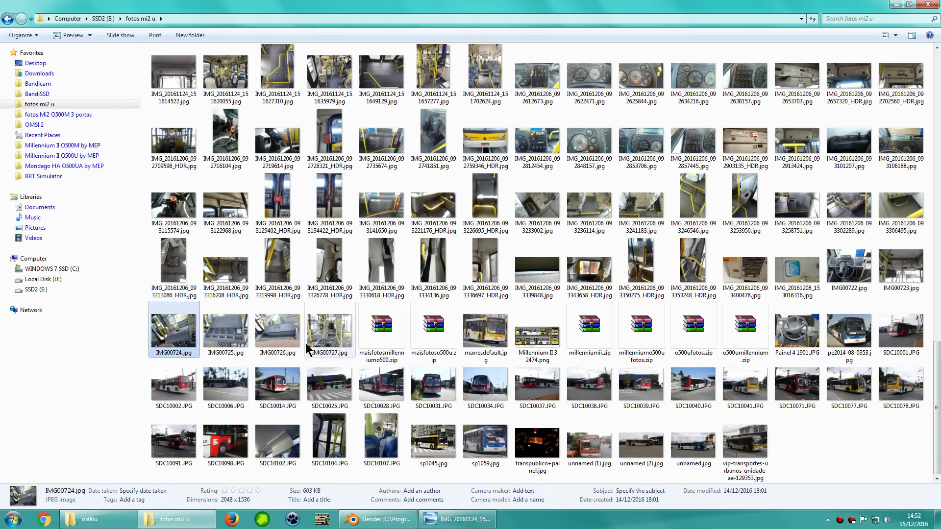
pyautogui.doubleClick(306, 343)
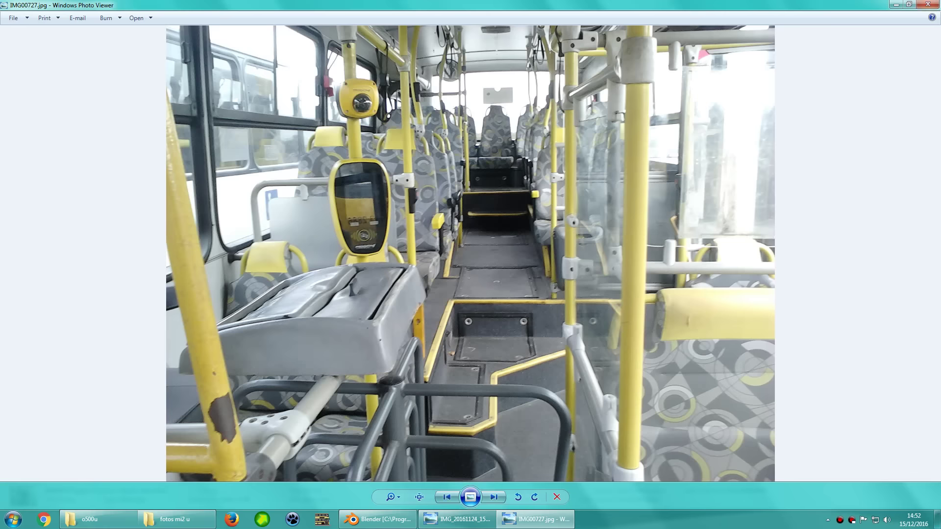
pyautogui.click(928, 5)
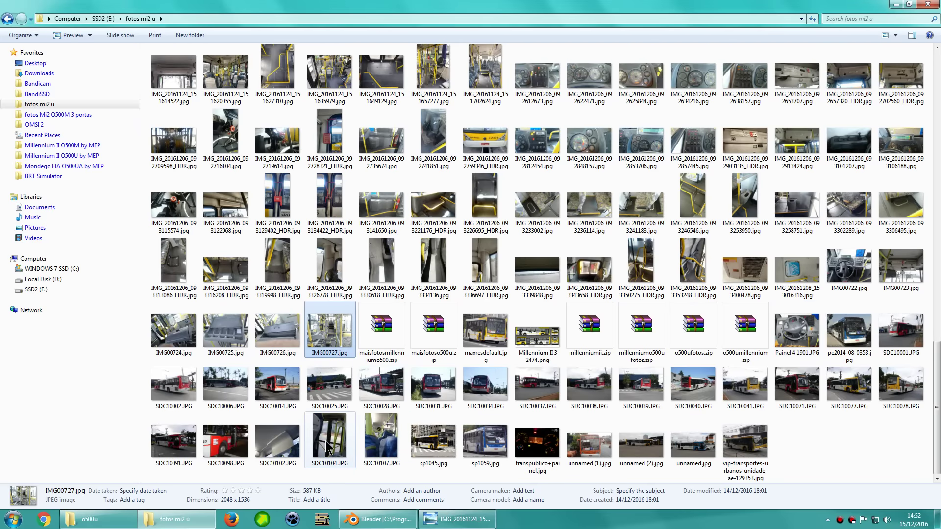
pyautogui.doubleClick(758, 199)
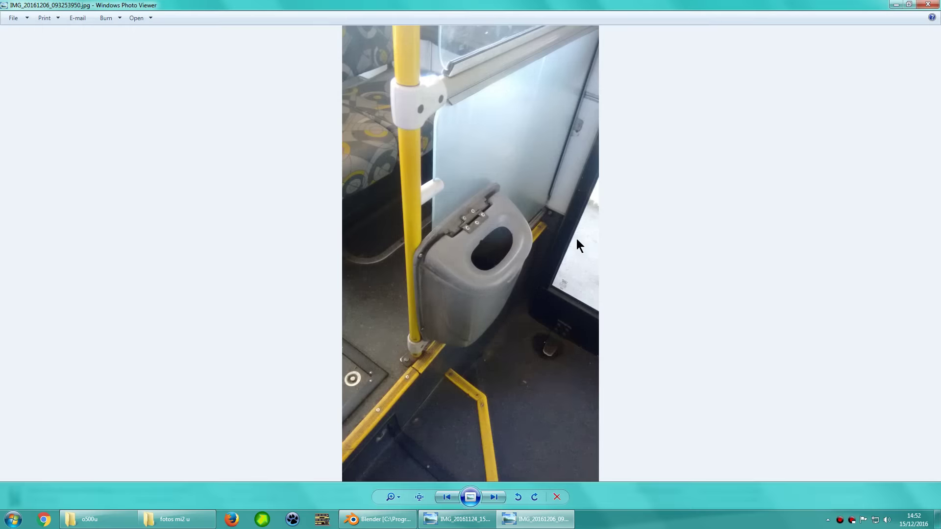
pyautogui.press('Escape')
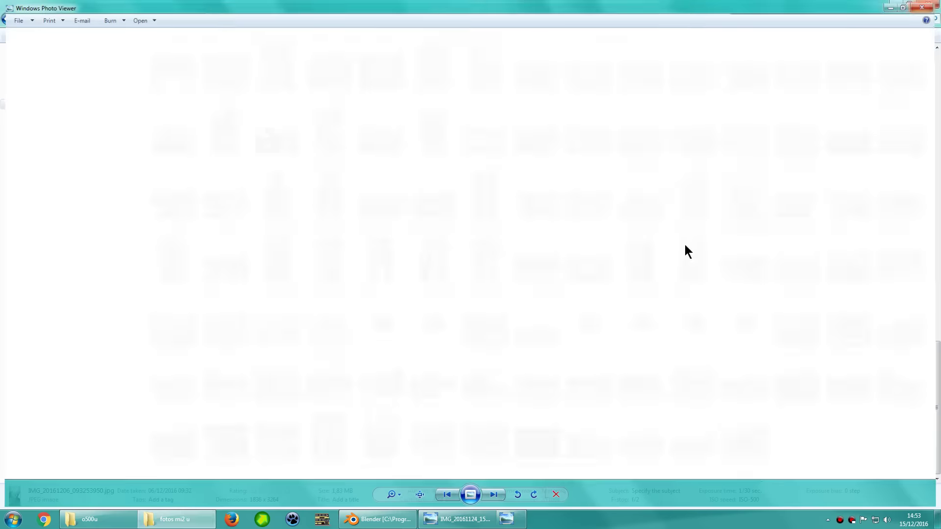
# Browse the fotos mi2 u folder and view IMG00727.jpg full-size
pyautogui.scroll(2, 629, 219)
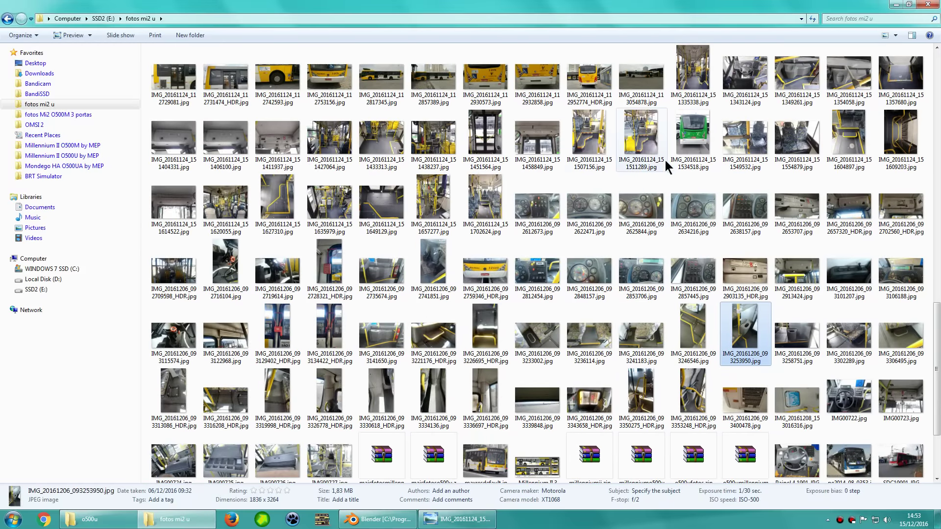
pyautogui.scroll(5, 295, 230)
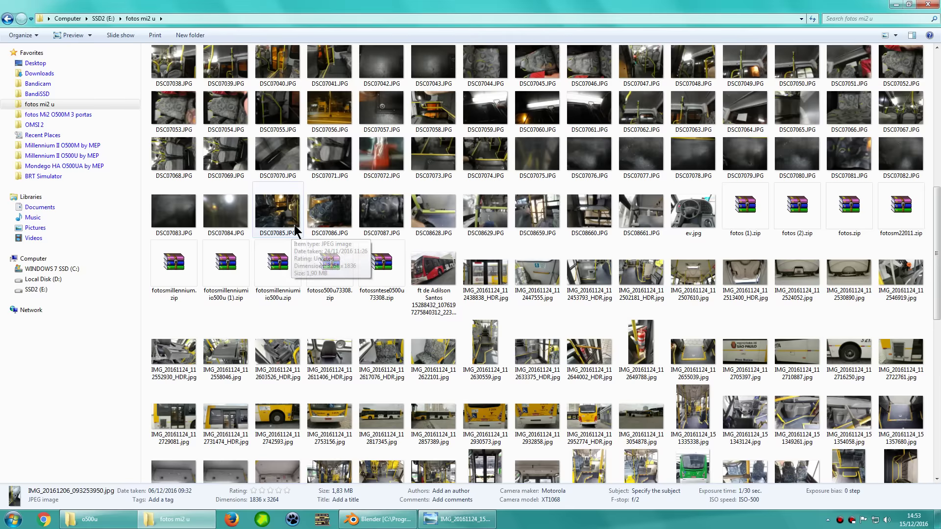
pyautogui.scroll(8, 778, 317)
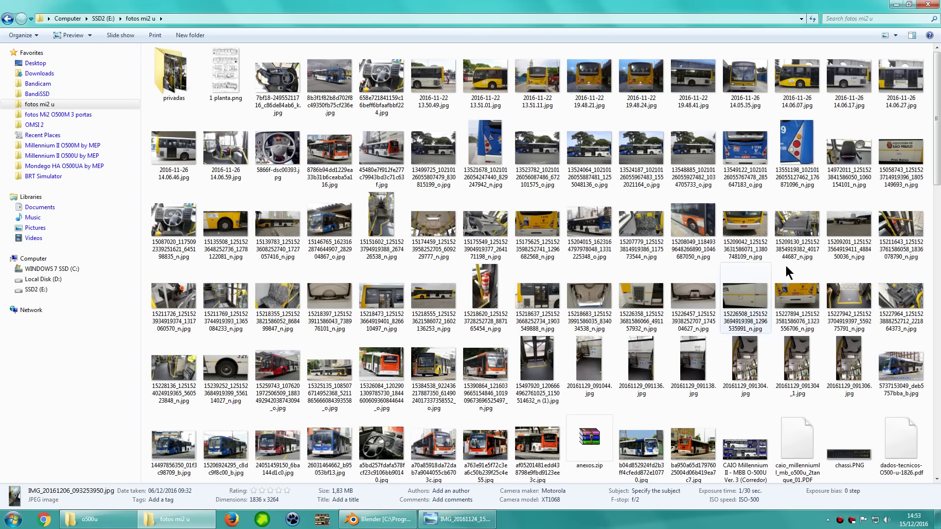
pyautogui.scroll(-8, 915, 280)
pyautogui.scroll(-4, 883, 382)
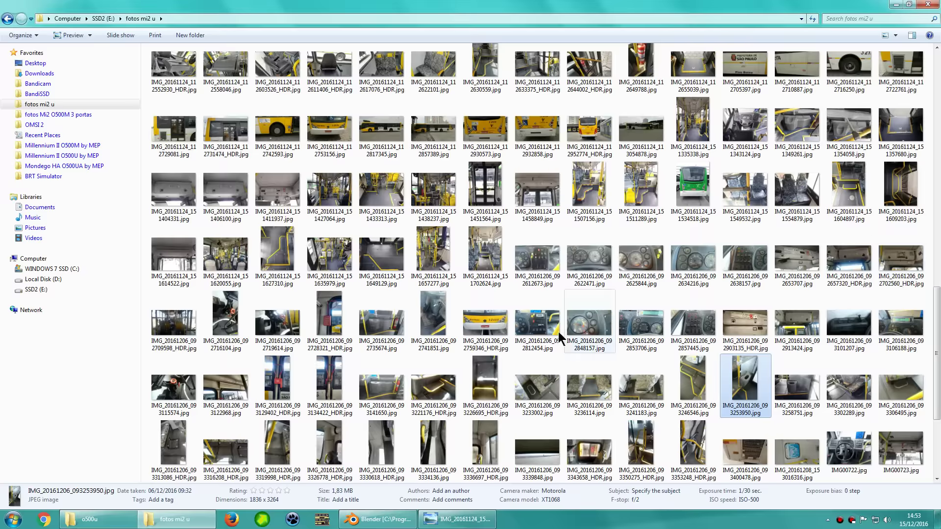
pyautogui.click(380, 403)
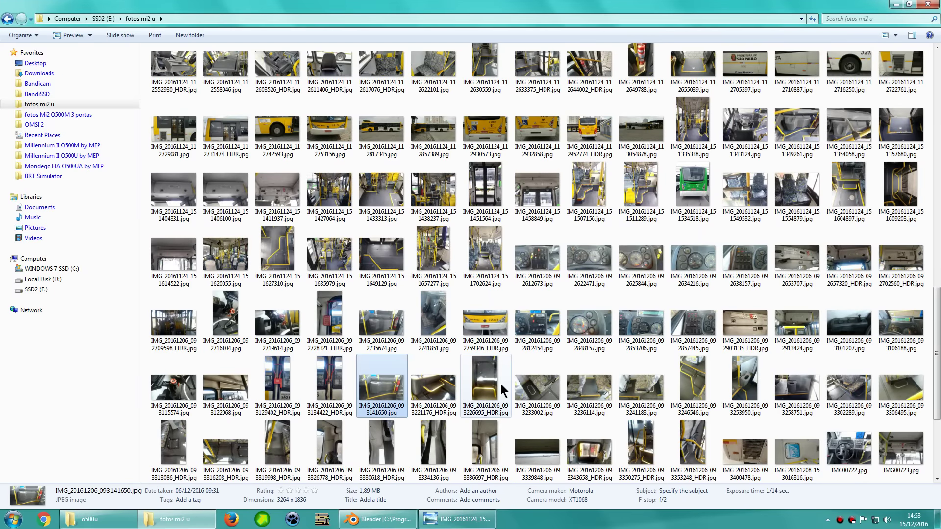
pyautogui.click(746, 389)
pyautogui.scroll(-3, 892, 365)
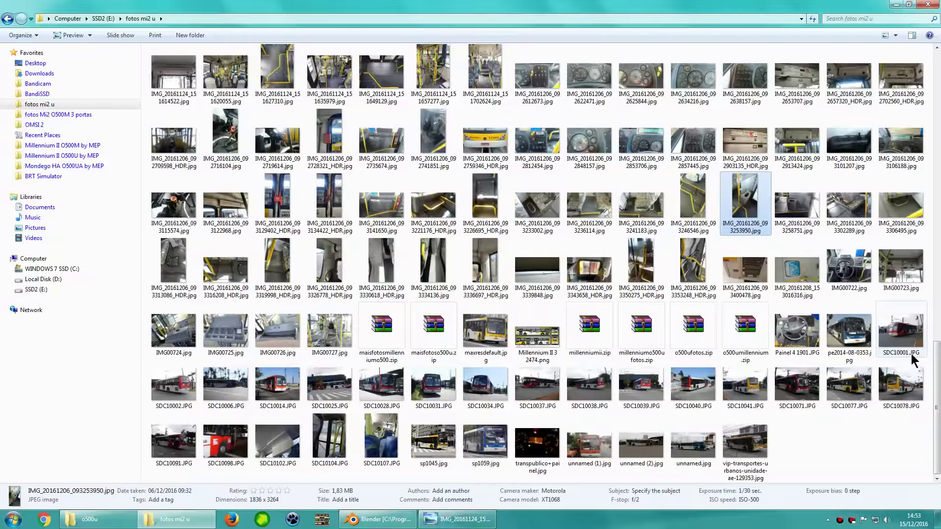
pyautogui.doubleClick(345, 340)
pyautogui.press('Escape')
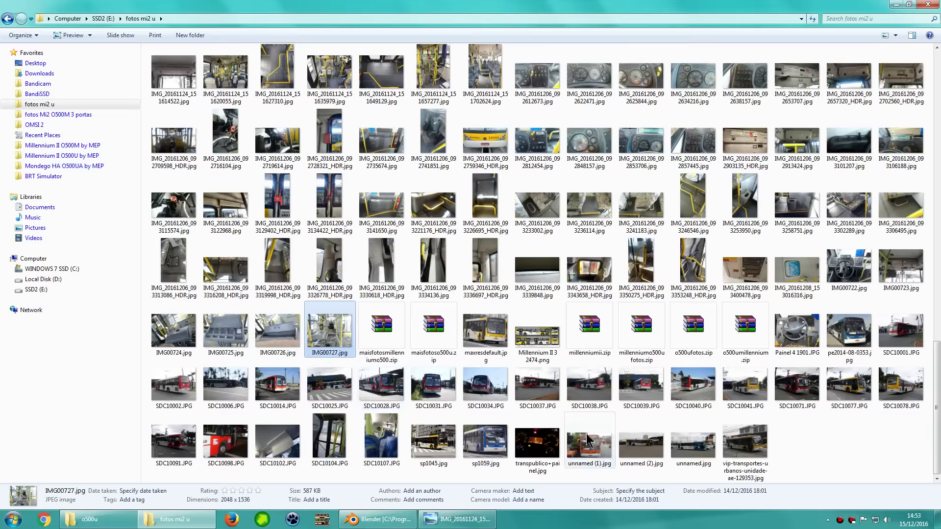
# Study IMG00727.jpg once more, then return to Blender
pyautogui.click(643, 423)
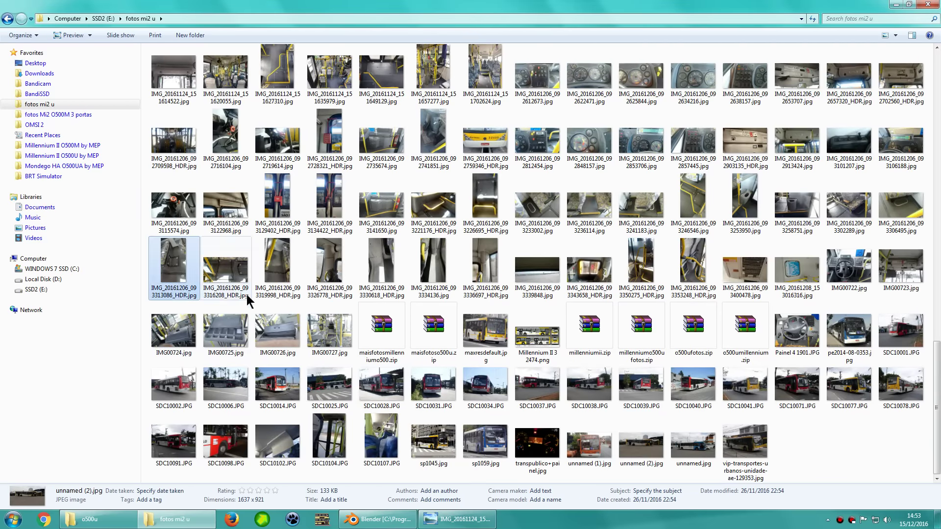
pyautogui.doubleClick(326, 331)
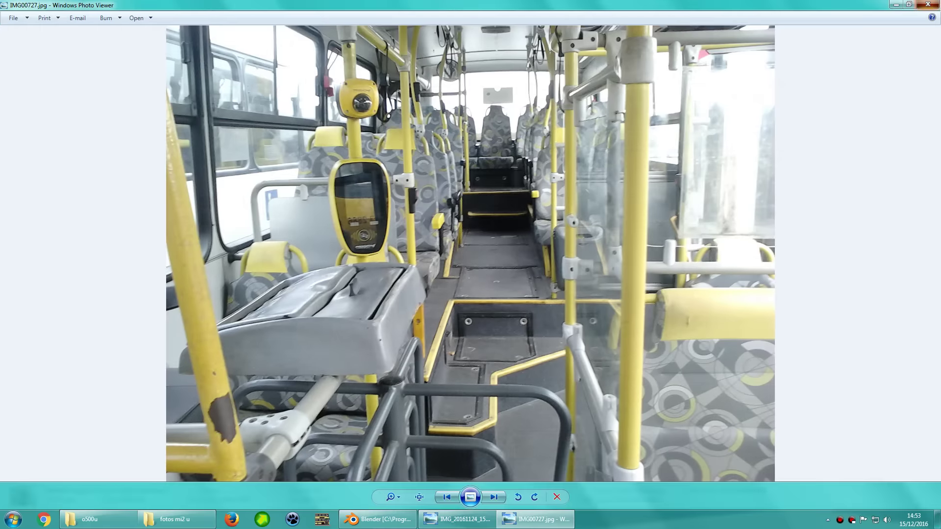
pyautogui.press('Escape')
pyautogui.hotkey('alt', 'Tab')
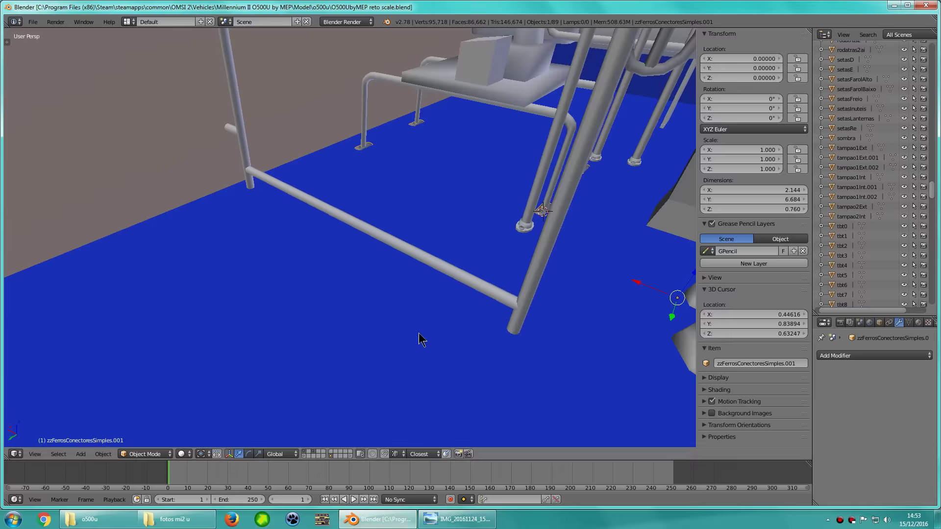
# In Edit Mode, select one whole bracket and drop a copy near the next pole
pyautogui.scroll(-3, 419, 338)
pyautogui.moveTo(420, 336); pyautogui.dragTo(395, 336, button='middle')
pyautogui.press('Tab')
pyautogui.press('z')
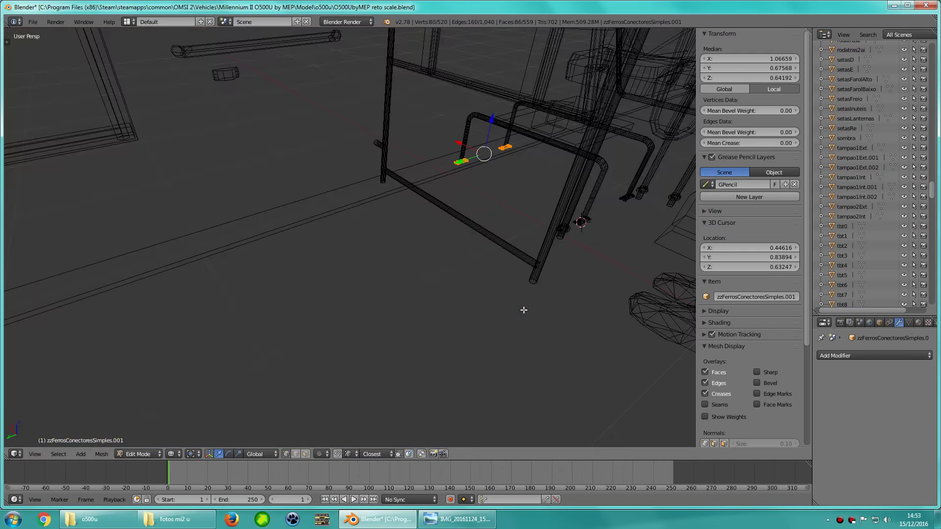
pyautogui.press('a')
pyautogui.press('l')
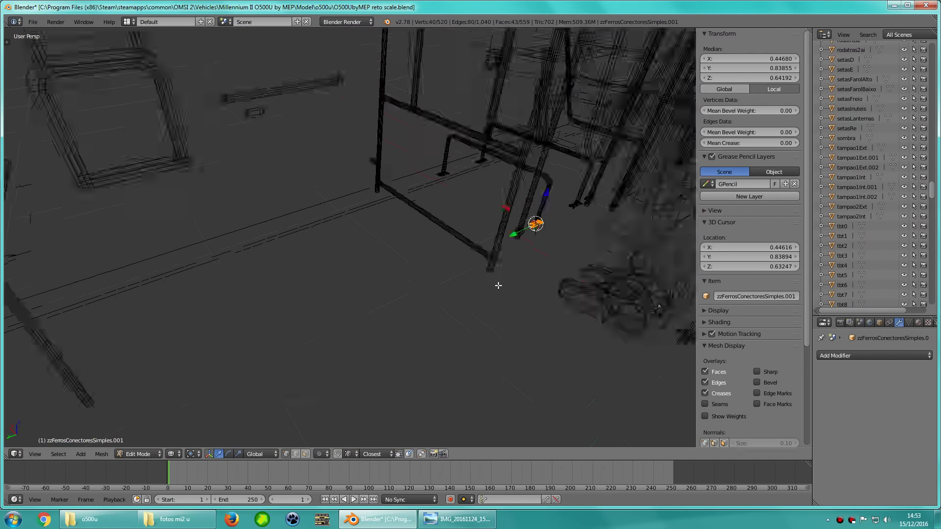
pyautogui.moveTo(525, 265)
pyautogui.mouseDown(button='middle')
pyautogui.moveTo(473, 296)
pyautogui.moveTo(626, 262)
pyautogui.mouseUp(button='middle')
pyautogui.press('z')
pyautogui.scroll(-2, 473, 296)
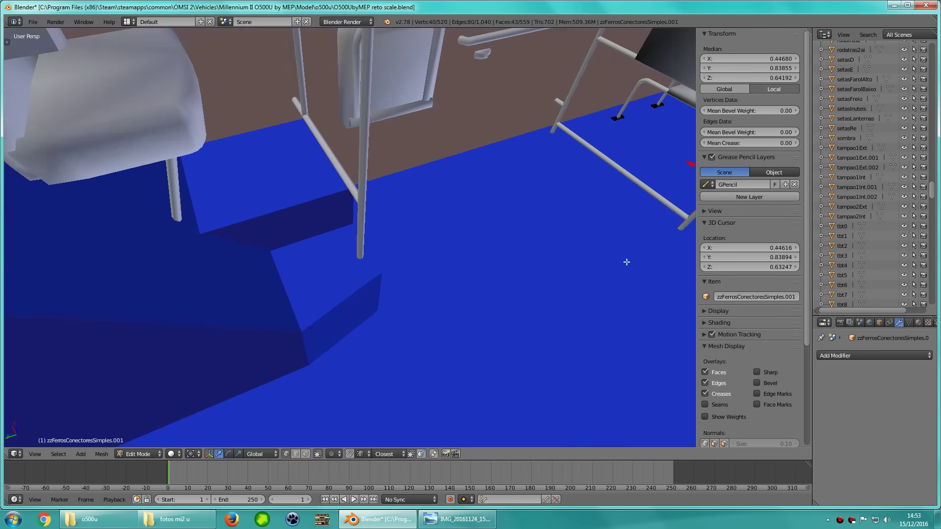
pyautogui.click(383, 273)
pyautogui.moveTo(383, 273); pyautogui.dragTo(417, 289, button='middle')
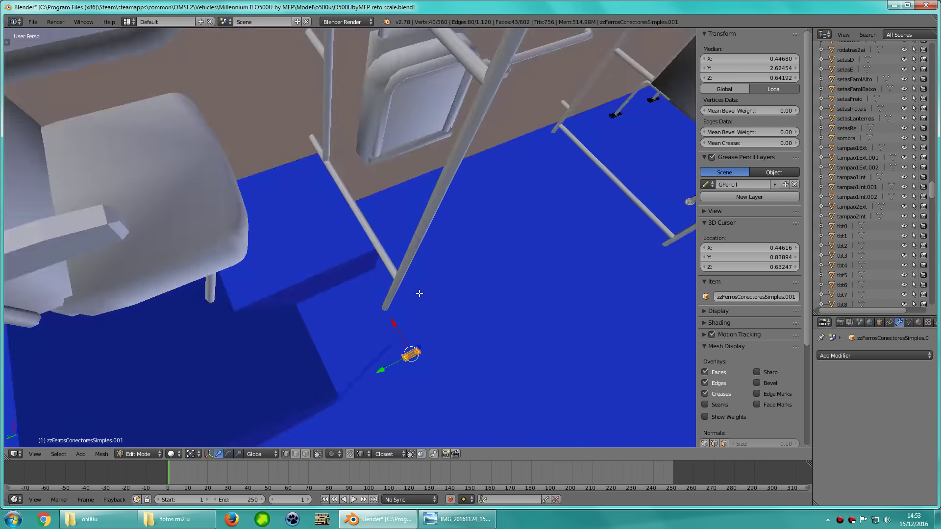
# From the top view, move the bracket copy over the pole centre
pyautogui.press('KP_7')
pyautogui.press('z')
pyautogui.scroll(4, 399, 300)
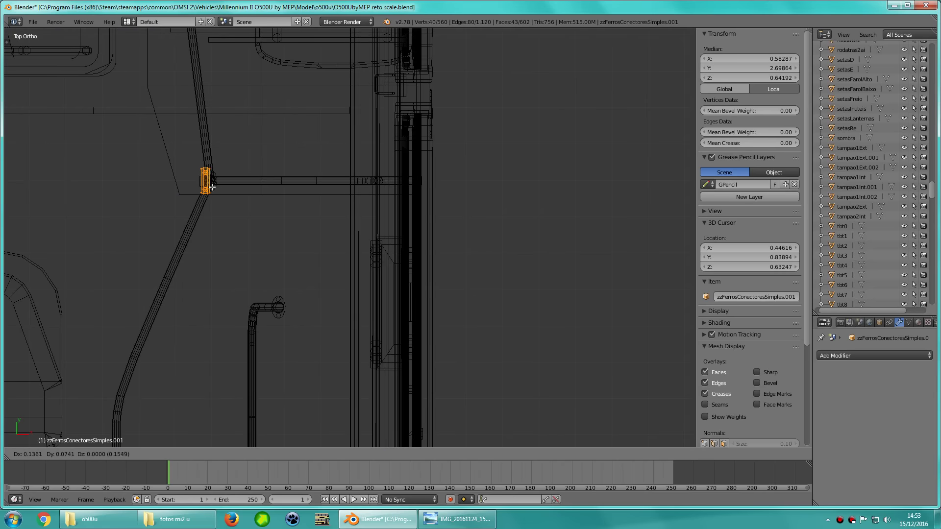
pyautogui.press('KP_Decimal')
pyautogui.keyDown('shift'); pyautogui.scroll(-2, 265, 221); pyautogui.keyUp('shift')
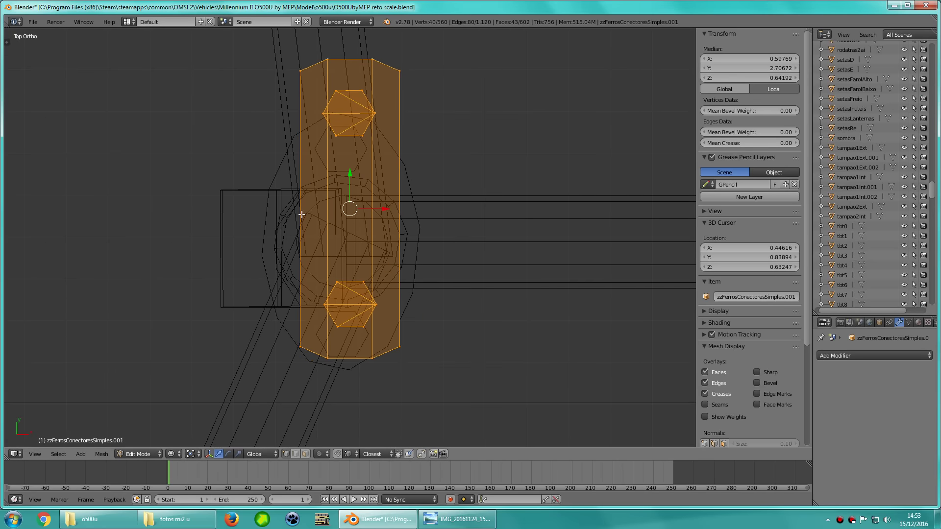
pyautogui.press('g')
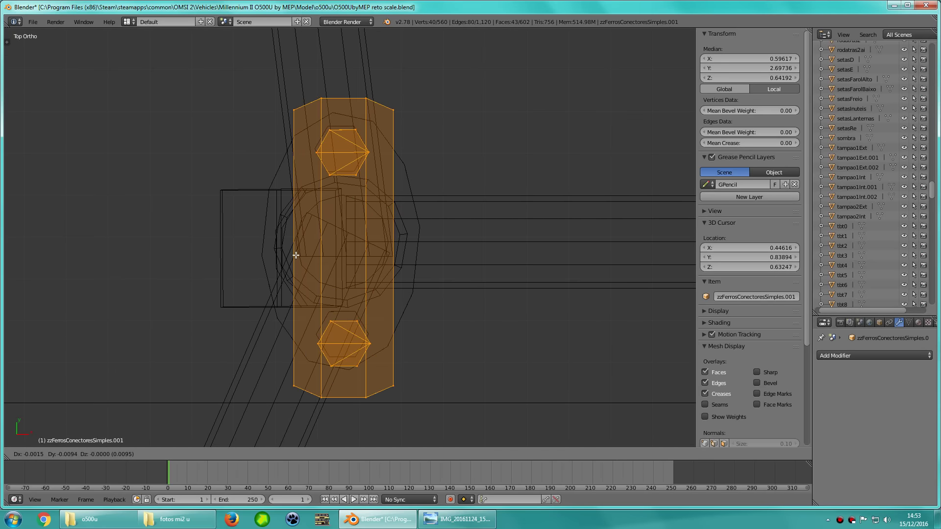
pyautogui.press('z')
pyautogui.moveTo(296, 254)
pyautogui.mouseDown(button='middle')
pyautogui.moveTo(372, 221)
pyautogui.moveTo(420, 294)
pyautogui.mouseUp(button='middle')
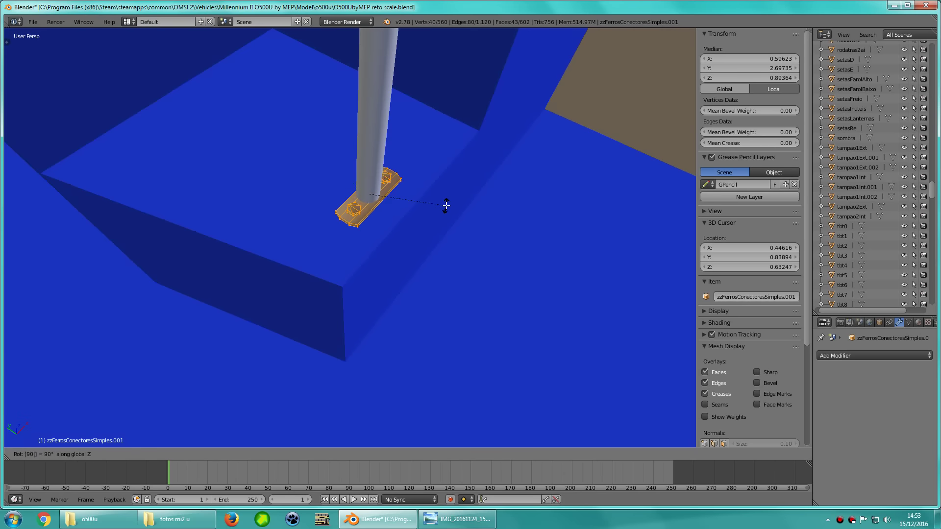
pyautogui.scroll(5, 445, 205)
# In orthographic top view, nudge the bracket to centre it on the pole
pyautogui.press('KP_7')
pyautogui.press('z')
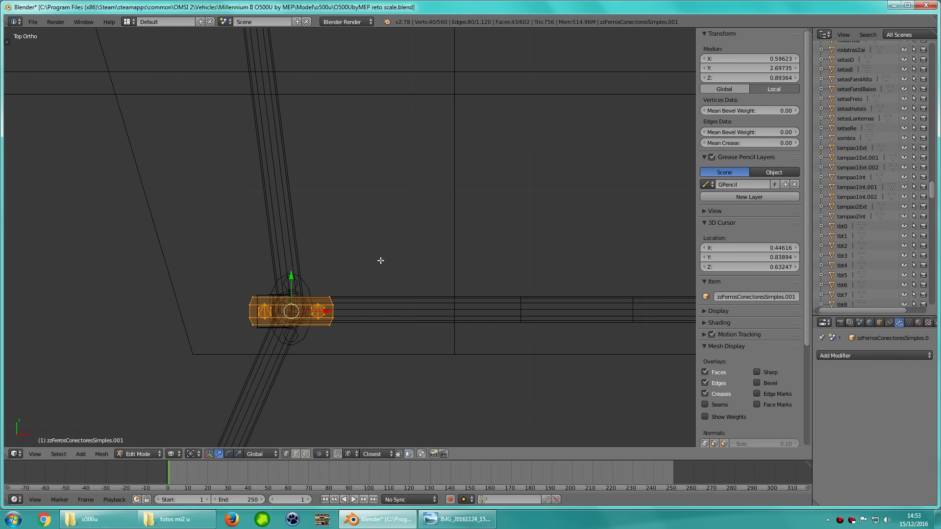
pyautogui.scroll(4, 380, 250)
pyautogui.press('KP_5')
pyautogui.press('KP_Decimal')
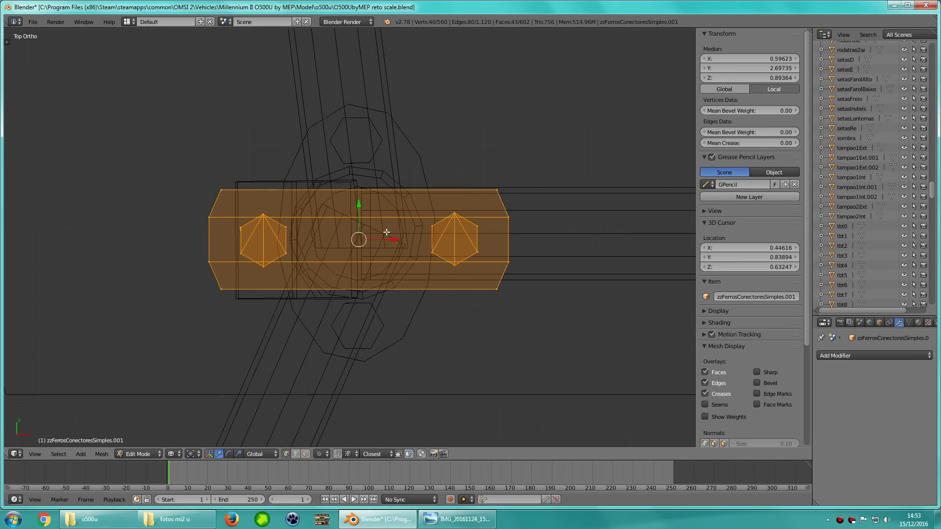
pyautogui.press('g')
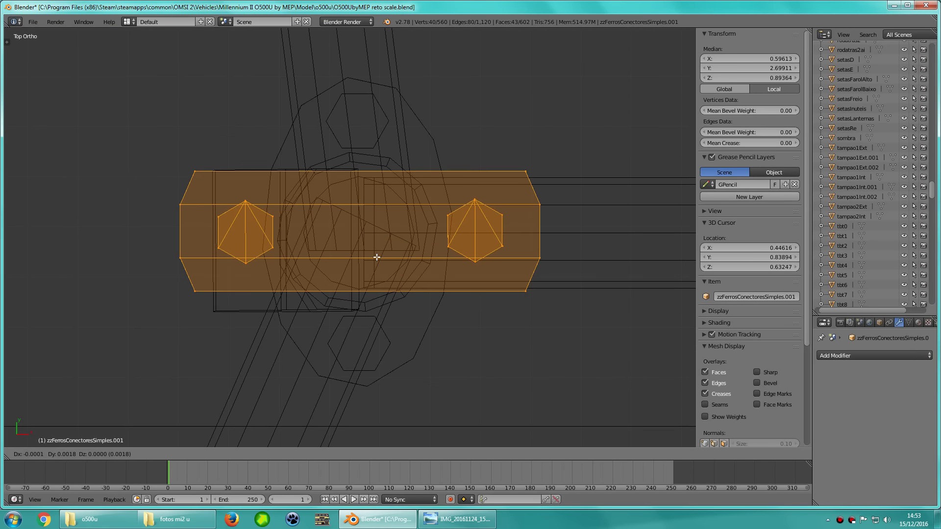
pyautogui.press('z')
# Orbit around the bracket to check its fit under the pole among the seats
pyautogui.moveTo(376, 258); pyautogui.dragTo(420, 206, button='middle')
pyautogui.scroll(-3, 400, 261)
pyautogui.moveTo(399, 261)
pyautogui.mouseDown(button='middle')
pyautogui.moveTo(436, 240)
pyautogui.moveTo(444, 176)
pyautogui.mouseUp(button='middle')
pyautogui.scroll(4, 407, 248)
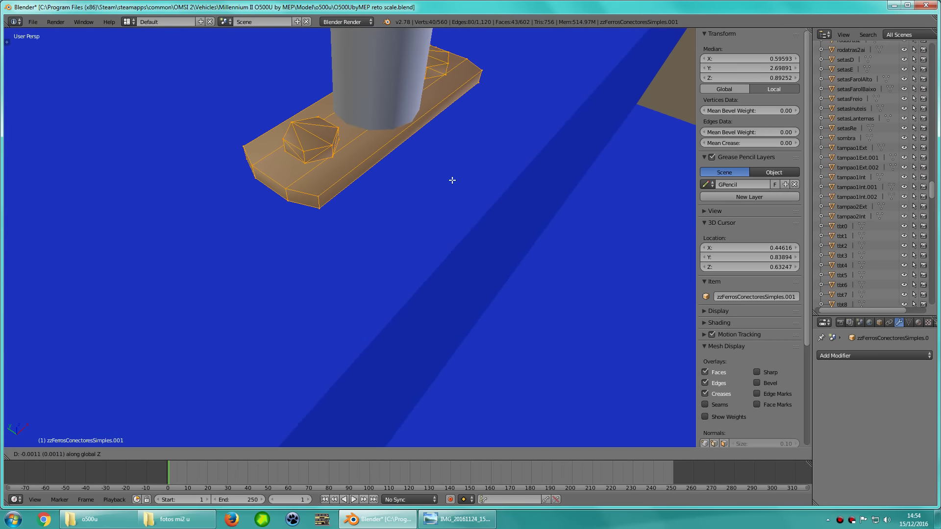
pyautogui.scroll(-4, 451, 180)
pyautogui.moveTo(452, 181)
pyautogui.mouseDown(button='middle')
pyautogui.moveTo(361, 217)
pyautogui.moveTo(399, 204)
pyautogui.mouseUp(button='middle')
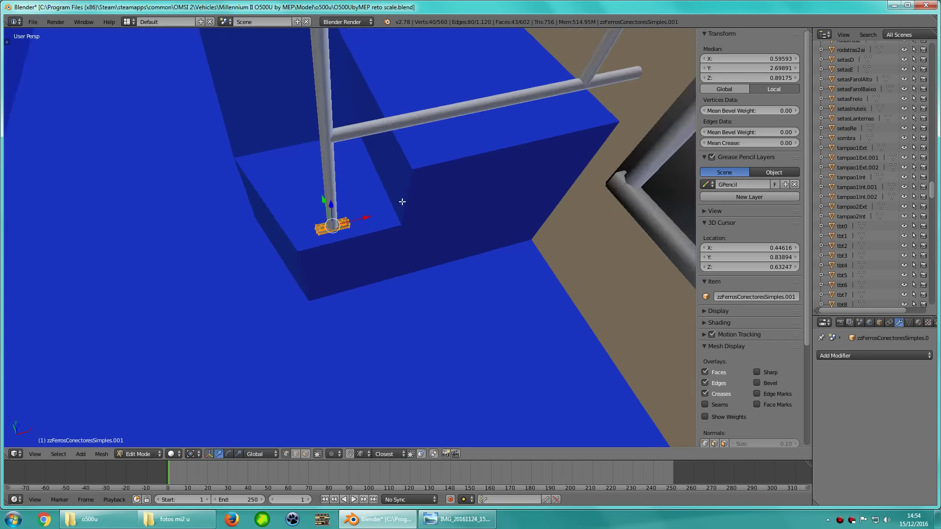
pyautogui.scroll(2, 386, 281)
pyautogui.scroll(-3, 386, 280)
pyautogui.moveTo(386, 281); pyautogui.dragTo(525, 264, button='middle')
pyautogui.scroll(2, 471, 268)
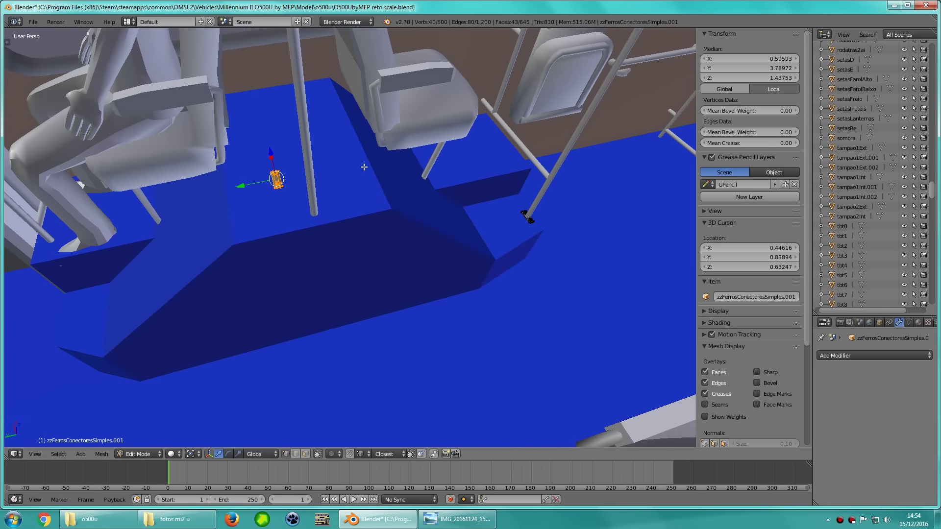
# Check from a top wireframe view that the bracket copy is centred under the next pole
pyautogui.press('KP_7')
pyautogui.press('z')
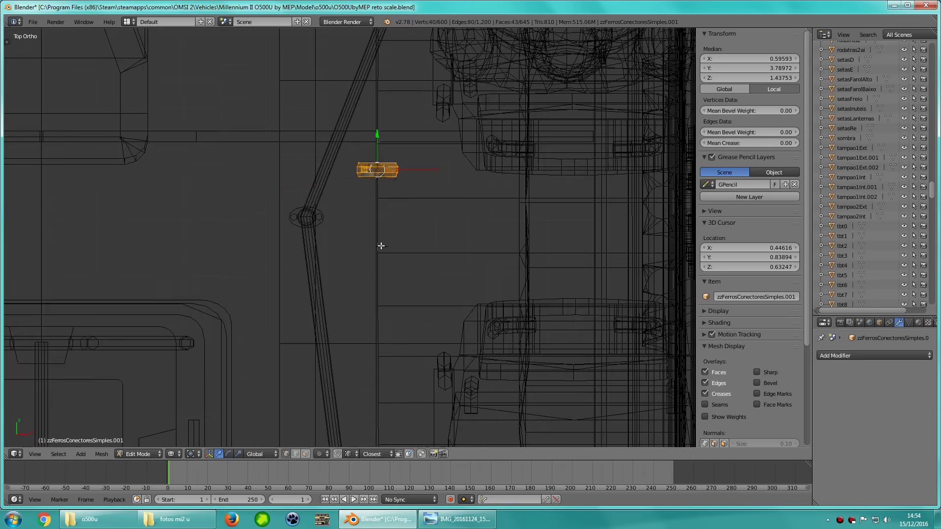
pyautogui.press('KP_Decimal')
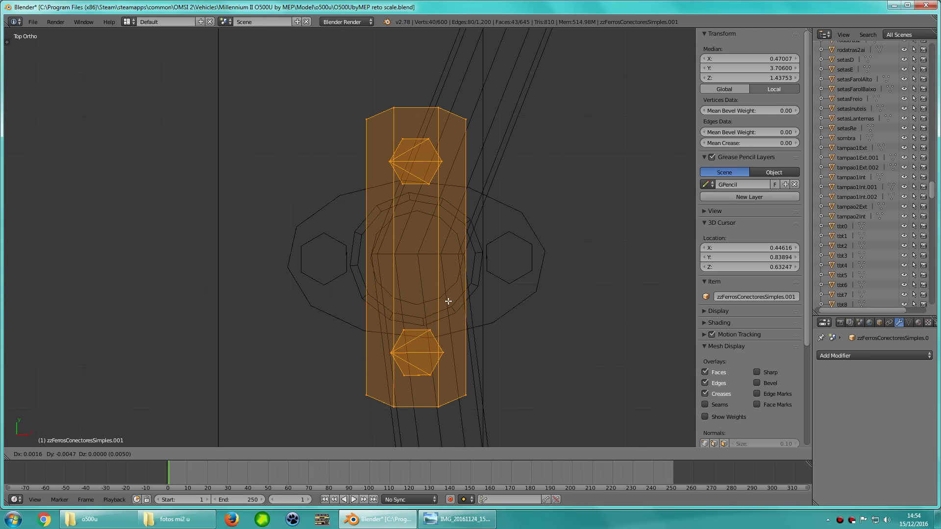
pyautogui.press('z')
pyautogui.moveTo(449, 298)
pyautogui.mouseDown(button='middle')
pyautogui.moveTo(471, 288)
pyautogui.moveTo(448, 297)
pyautogui.moveTo(414, 266)
pyautogui.moveTo(499, 186)
pyautogui.moveTo(499, 224)
pyautogui.moveTo(460, 255)
pyautogui.moveTo(443, 323)
pyautogui.mouseUp(button='middle')
# Save the bus model and start lowering the bracket vertically toward the step
pyautogui.hotkey('ctrl', 's')
pyautogui.press('g')
pyautogui.press('z')
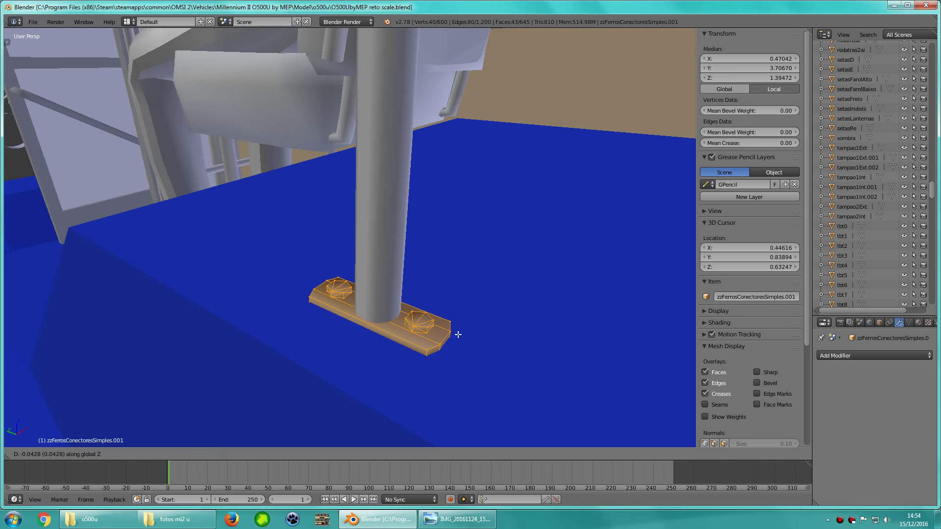
pyautogui.scroll(-4, 265, 310)
pyautogui.moveTo(265, 311)
pyautogui.mouseDown(button='middle')
pyautogui.moveTo(445, 243)
pyautogui.moveTo(466, 223)
pyautogui.moveTo(519, 235)
pyautogui.moveTo(547, 209)
pyautogui.mouseUp(button='middle')
pyautogui.scroll(3, 489, 233)
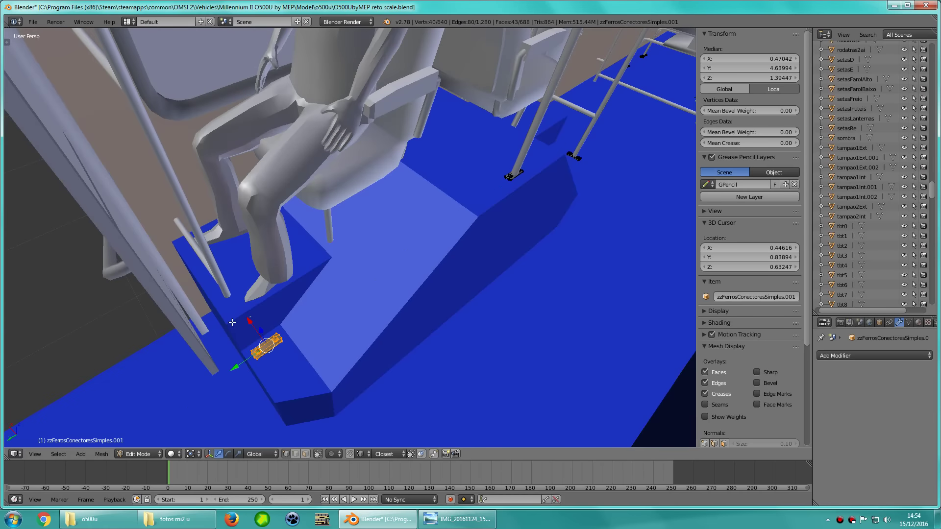
# In a top orthographic wireframe view, move the bracket over the pole and rotate it 90° about Z
pyautogui.moveTo(235, 333)
pyautogui.mouseDown(button='middle')
pyautogui.moveTo(258, 344)
pyautogui.moveTo(322, 269)
pyautogui.moveTo(299, 208)
pyautogui.moveTo(301, 294)
pyautogui.moveTo(300, 269)
pyautogui.mouseUp(button='middle')
pyautogui.press('Escape')
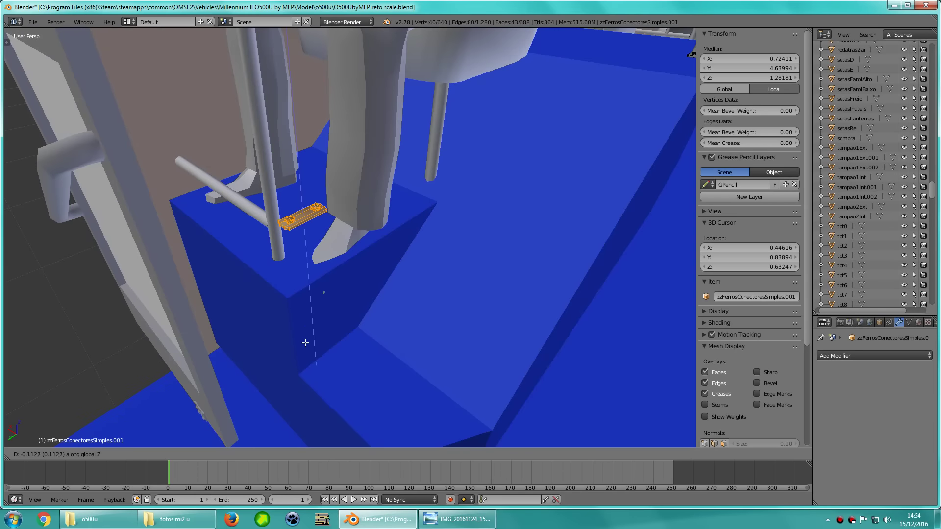
pyautogui.press('KP_7')
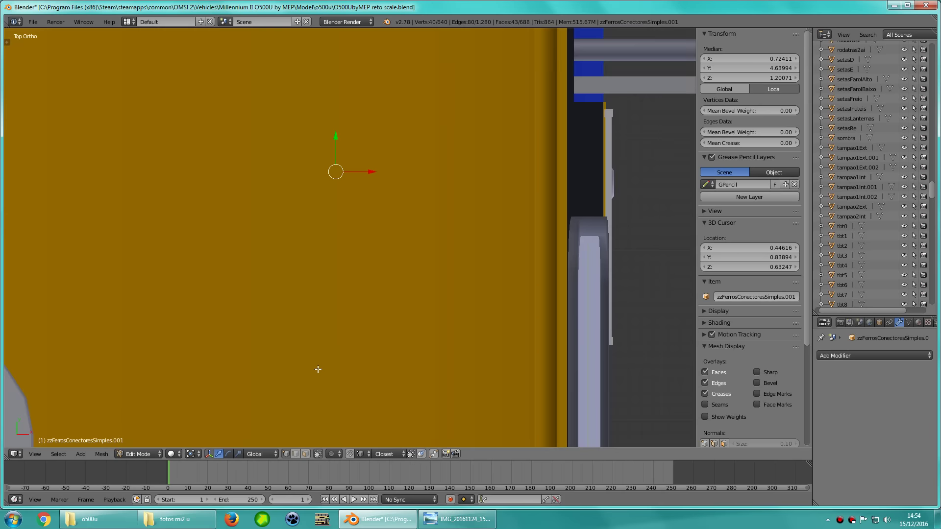
pyautogui.press('z')
pyautogui.press('KP_5')
pyautogui.press('KP_Decimal')
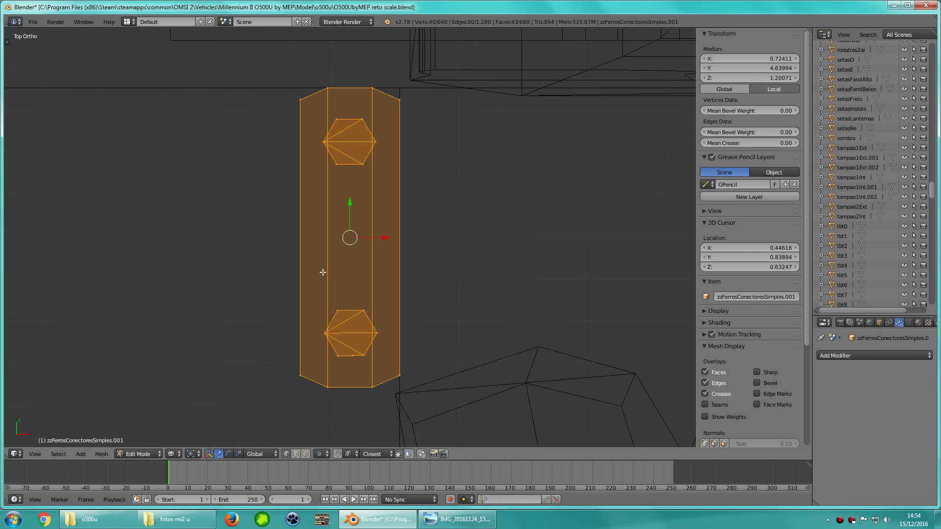
pyautogui.scroll(-5, 323, 272)
pyautogui.scroll(-2, 323, 272)
pyautogui.scroll(3, 343, 275)
pyautogui.press('g')
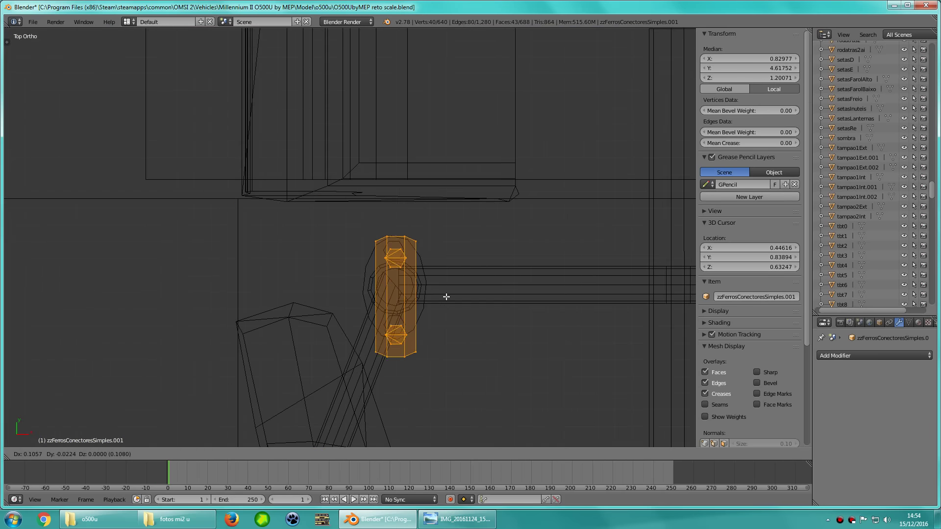
pyautogui.scroll(5, 294, 274)
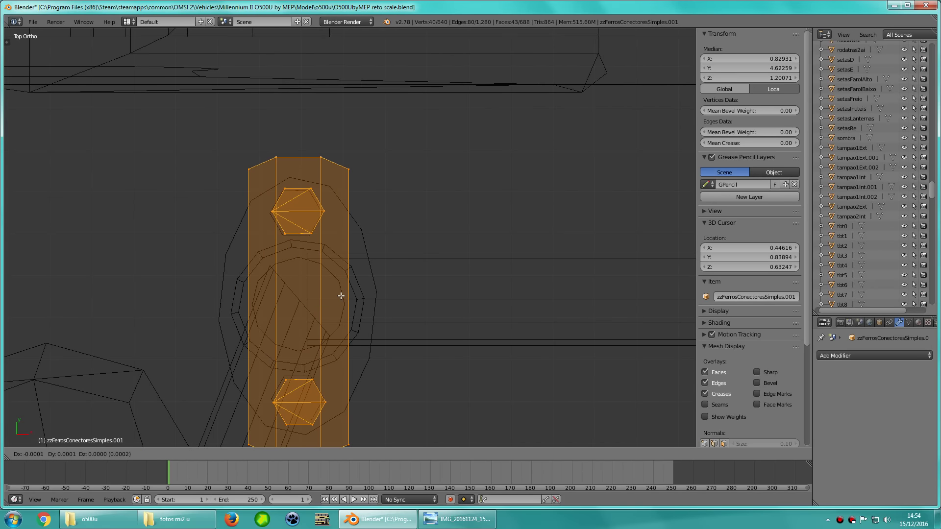
pyautogui.write('r90')
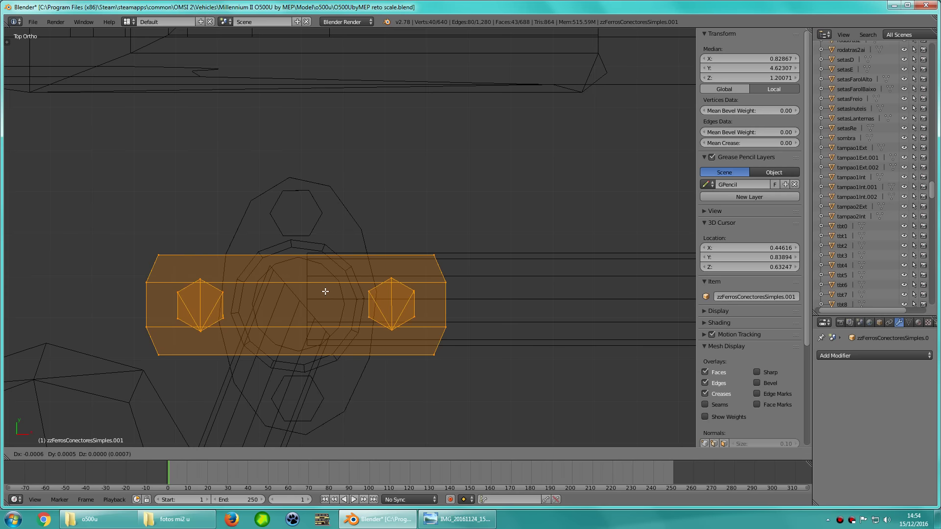
pyautogui.write('z')
# Lower the bracket along Z onto the floor at the pole base and leave Edit Mode
pyautogui.moveTo(325, 291)
pyautogui.mouseDown(button='middle')
pyautogui.moveTo(343, 274)
pyautogui.moveTo(452, 263)
pyautogui.moveTo(414, 228)
pyautogui.moveTo(383, 171)
pyautogui.mouseUp(button='middle')
pyautogui.press('g')
pyautogui.press('z')
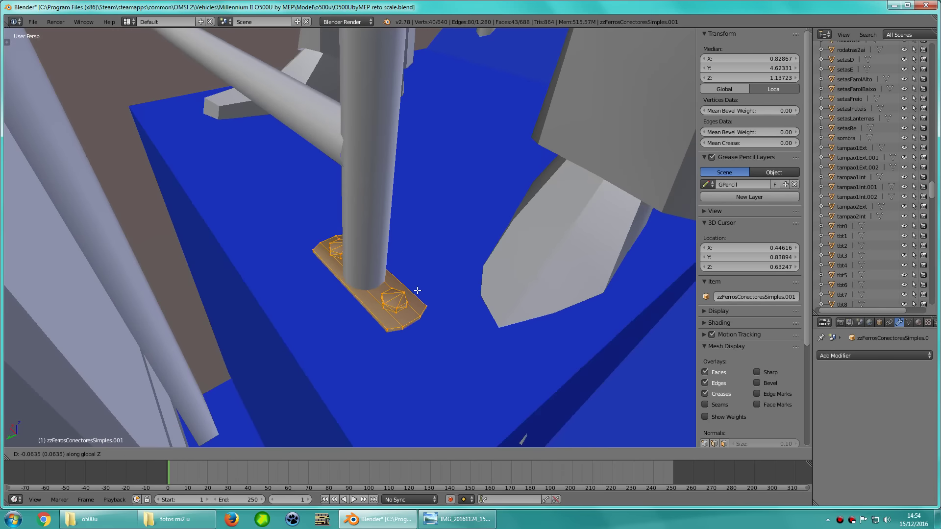
pyautogui.moveTo(420, 280)
pyautogui.mouseDown(button='middle')
pyautogui.moveTo(363, 340)
pyautogui.moveTo(351, 256)
pyautogui.mouseUp(button='middle')
pyautogui.scroll(3, 350, 256)
pyautogui.press('g')
pyautogui.press('z')
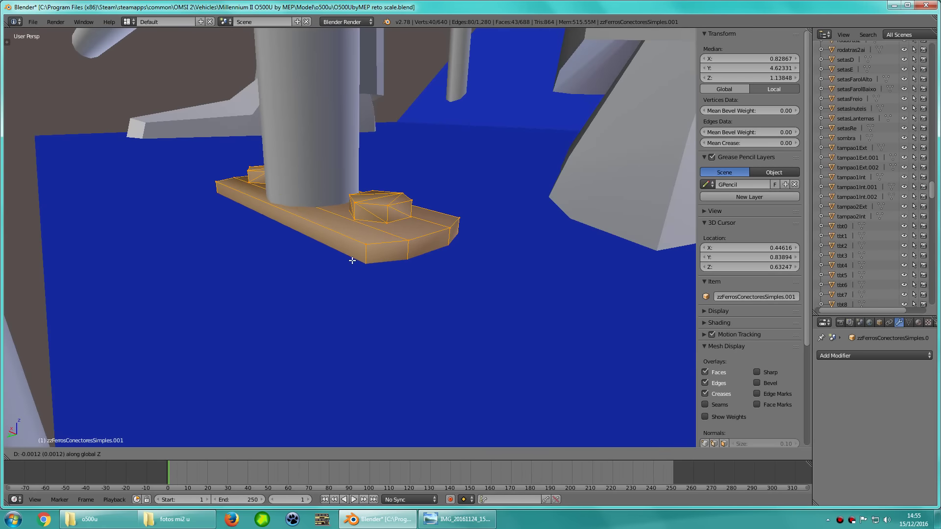
pyautogui.scroll(-3, 356, 258)
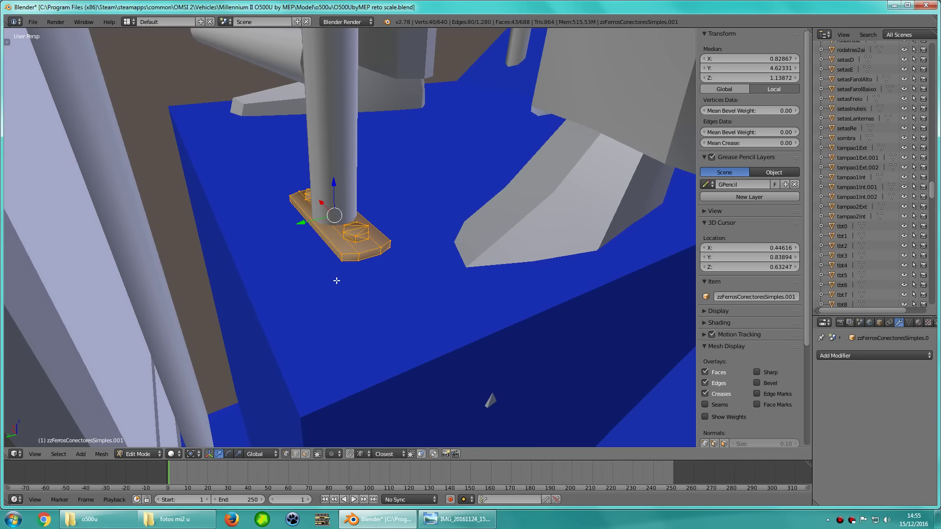
pyautogui.moveTo(336, 274)
pyautogui.mouseDown(button='middle')
pyautogui.moveTo(339, 290)
pyautogui.moveTo(372, 315)
pyautogui.moveTo(326, 319)
pyautogui.moveTo(387, 250)
pyautogui.moveTo(378, 203)
pyautogui.moveTo(322, 278)
pyautogui.moveTo(345, 233)
pyautogui.moveTo(345, 243)
pyautogui.moveTo(343, 225)
pyautogui.moveTo(352, 248)
pyautogui.moveTo(312, 281)
pyautogui.mouseUp(button='middle')
pyautogui.press('Tab')
# Select the door portadir2x2 and test its swing around the Z axis
pyautogui.rightClick(312, 281)
pyautogui.scroll(1, 309, 275)
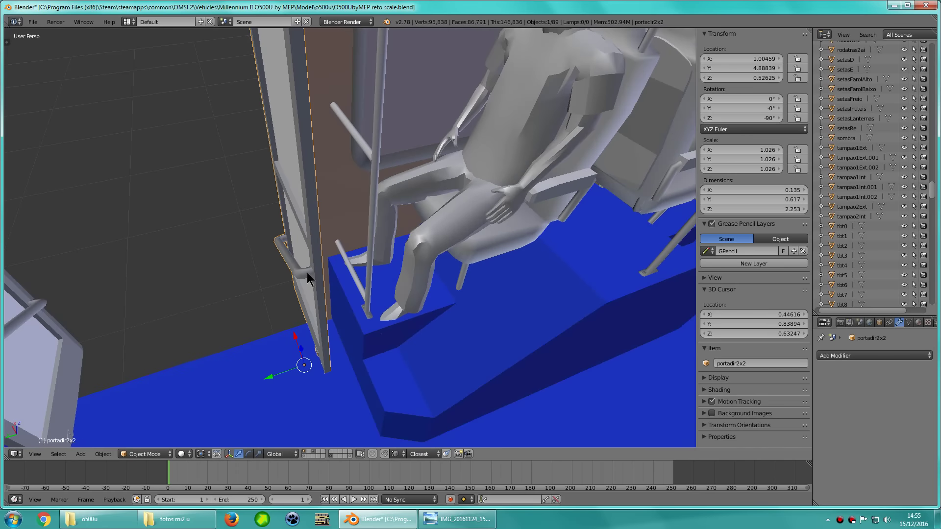
pyautogui.press('r')
pyautogui.press('z')
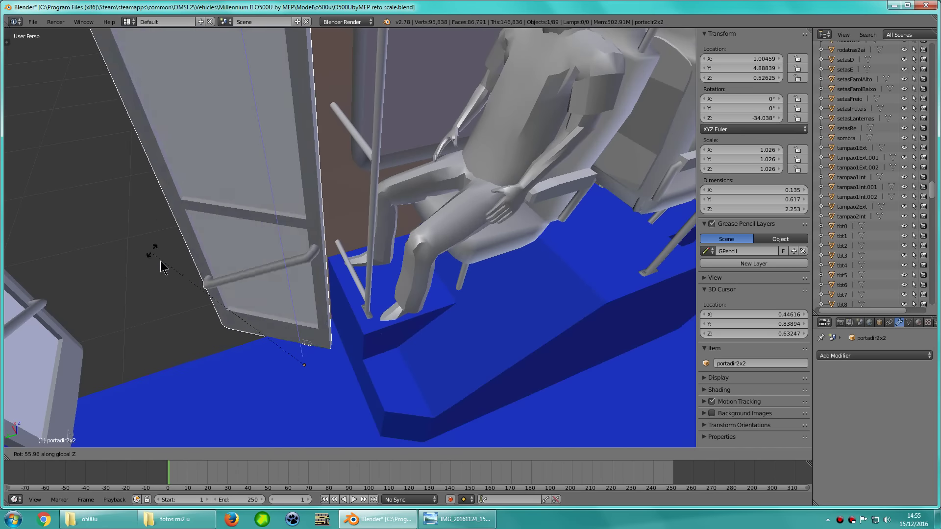
pyautogui.click(390, 294)
pyautogui.moveTo(390, 294)
pyautogui.mouseDown(button='middle')
pyautogui.moveTo(373, 322)
pyautogui.moveTo(338, 316)
pyautogui.moveTo(385, 310)
pyautogui.moveTo(473, 326)
pyautogui.moveTo(225, 277)
pyautogui.moveTo(378, 290)
pyautogui.moveTo(356, 276)
pyautogui.moveTo(407, 273)
pyautogui.moveTo(426, 257)
pyautogui.moveTo(410, 243)
pyautogui.moveTo(388, 257)
pyautogui.mouseUp(button='middle')
pyautogui.scroll(2, 339, 318)
# Deselect everything, save the model, and inspect the brackets at the pole bases from low angles
pyautogui.press('a')
pyautogui.hotkey('ctrl', 's')
pyautogui.scroll(3, 226, 277)
pyautogui.scroll(-2, 408, 272)
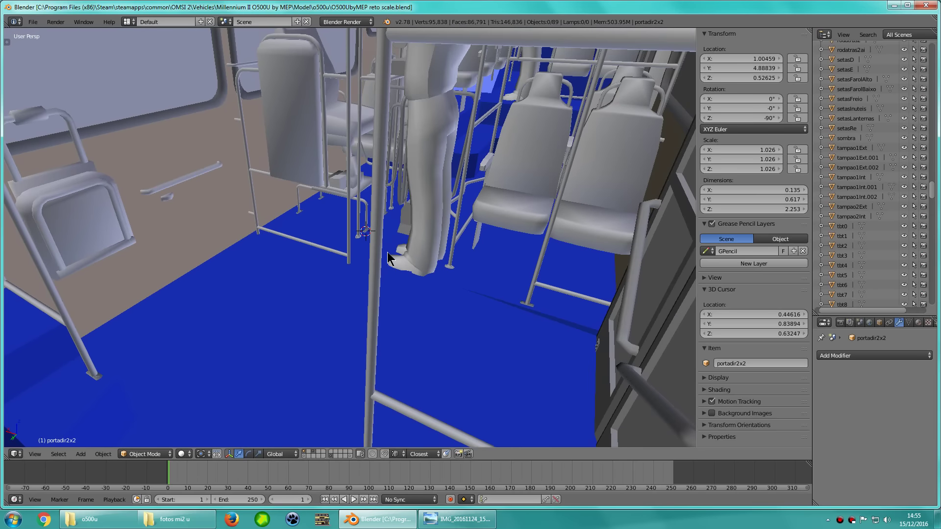
pyautogui.scroll(2, 387, 256)
pyautogui.moveTo(392, 250)
pyautogui.mouseDown(button='middle')
pyautogui.moveTo(352, 263)
pyautogui.moveTo(474, 277)
pyautogui.mouseUp(button='middle')
pyautogui.scroll(2, 334, 273)
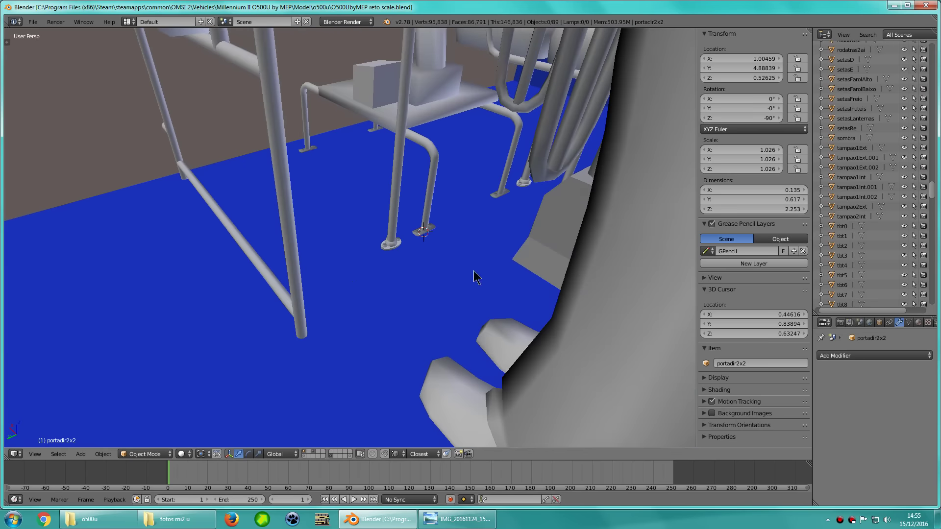
# Enter Edit Mode on the round connector and select one connector piece with L
pyautogui.rightClick(386, 248)
pyautogui.press('Tab')
pyautogui.press('z')
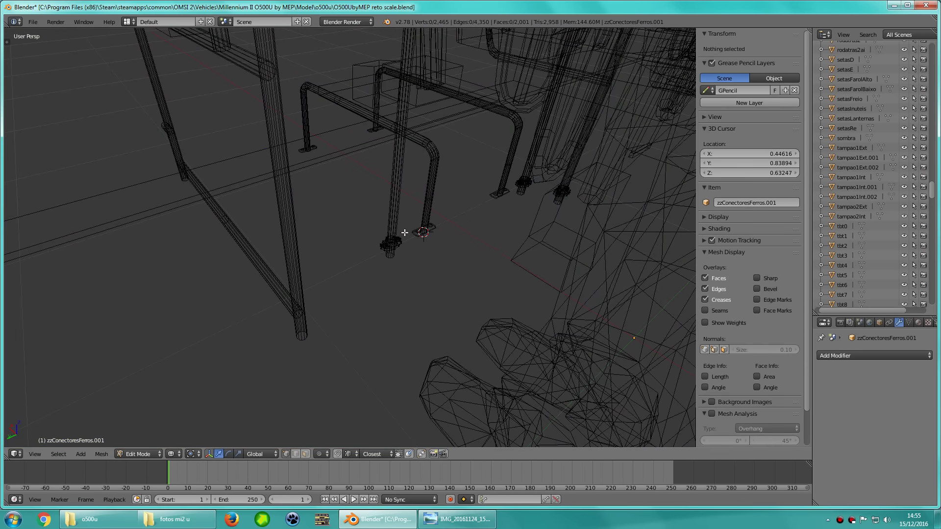
pyautogui.press('l')
pyautogui.press('z')
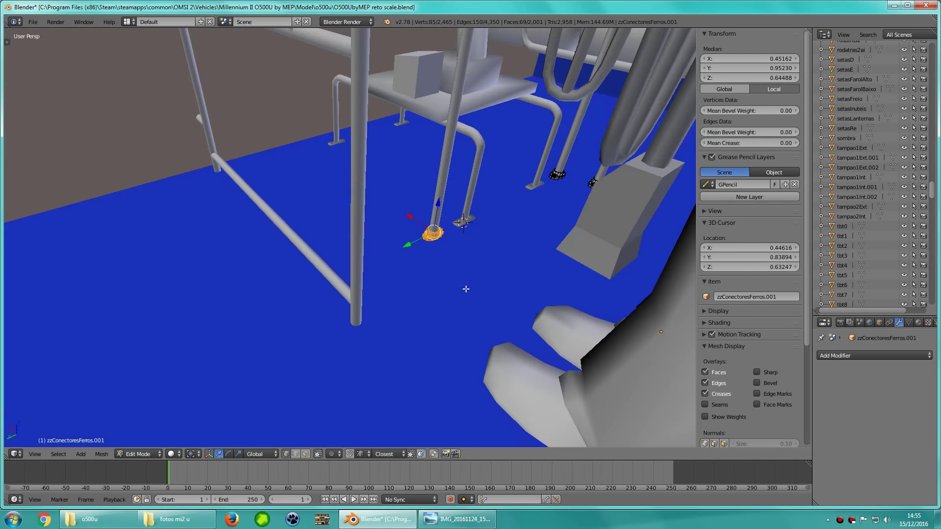
pyautogui.press('KP_7')
pyautogui.press('z')
pyautogui.press('KP_5')
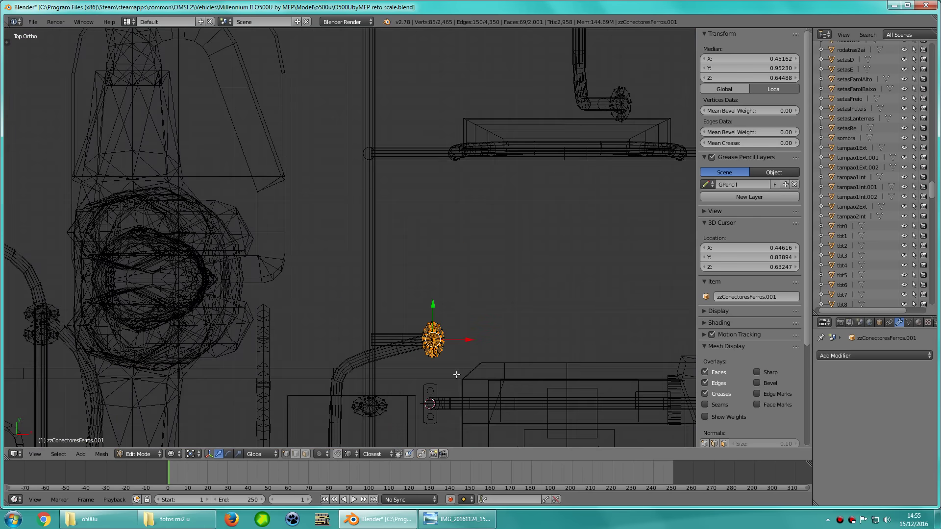
pyautogui.rightClick(506, 316)
pyautogui.moveTo(506, 316); pyautogui.dragTo(479, 296, button='middle')
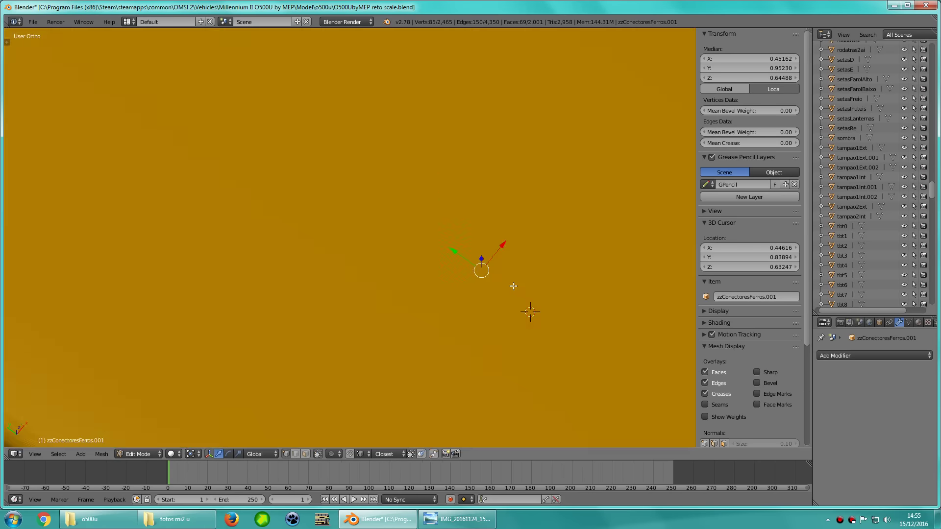
# Move the connector copy into position over the rails from an orthographic top view
pyautogui.press('g')
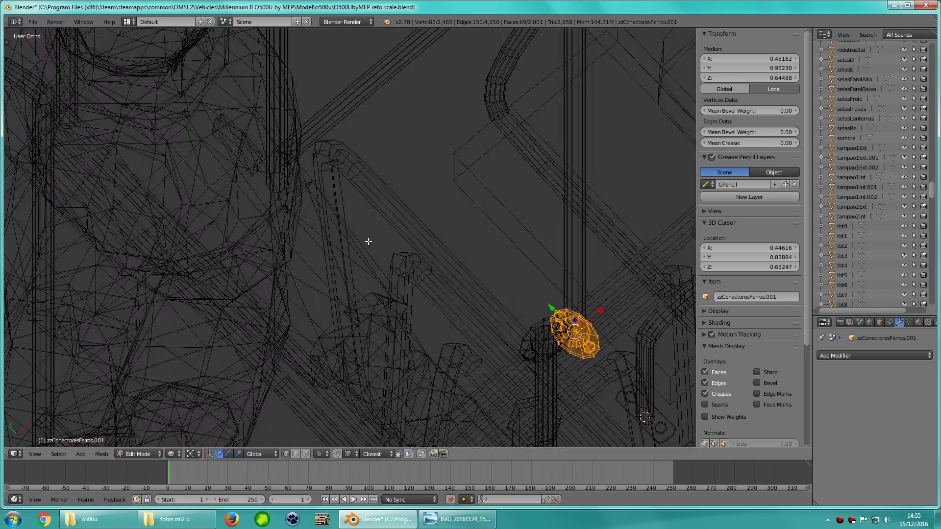
pyautogui.press('KP_7')
pyautogui.press('KP_5')
pyautogui.press('KP_5')
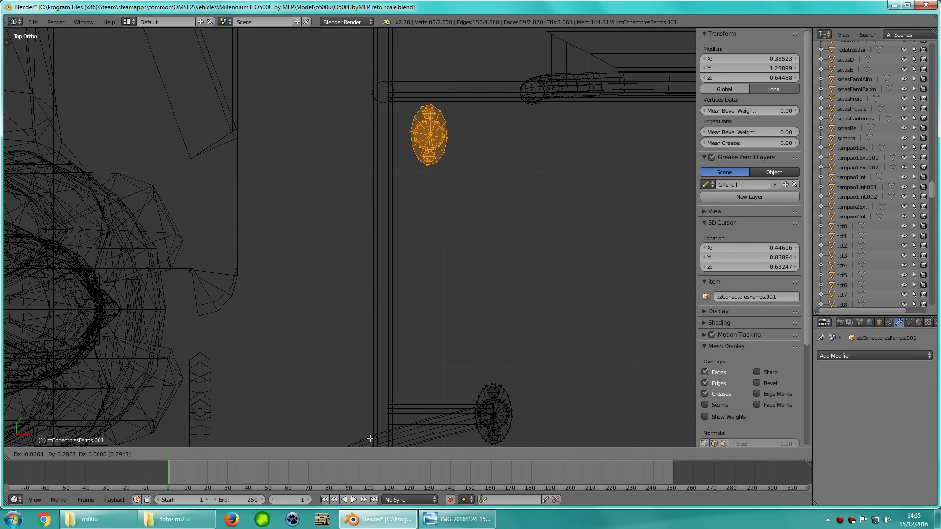
pyautogui.press('KP_Decimal')
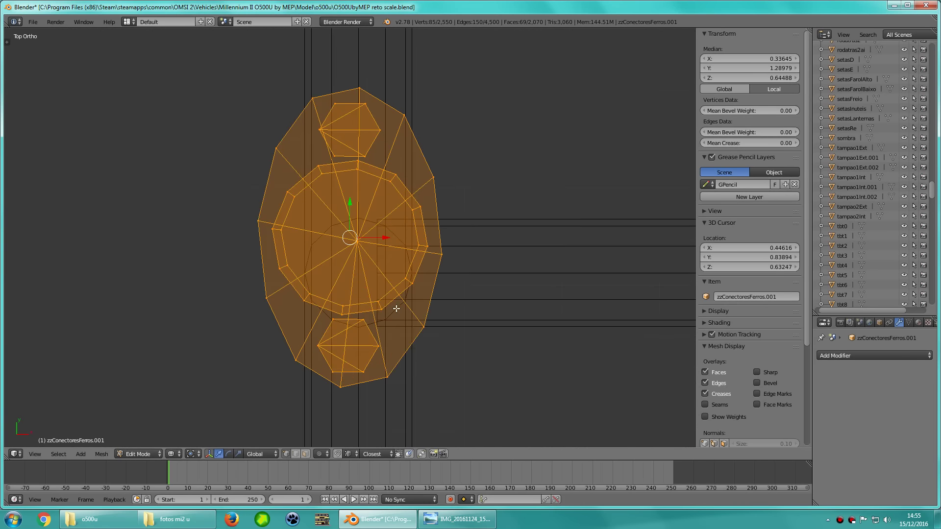
pyautogui.press('g')
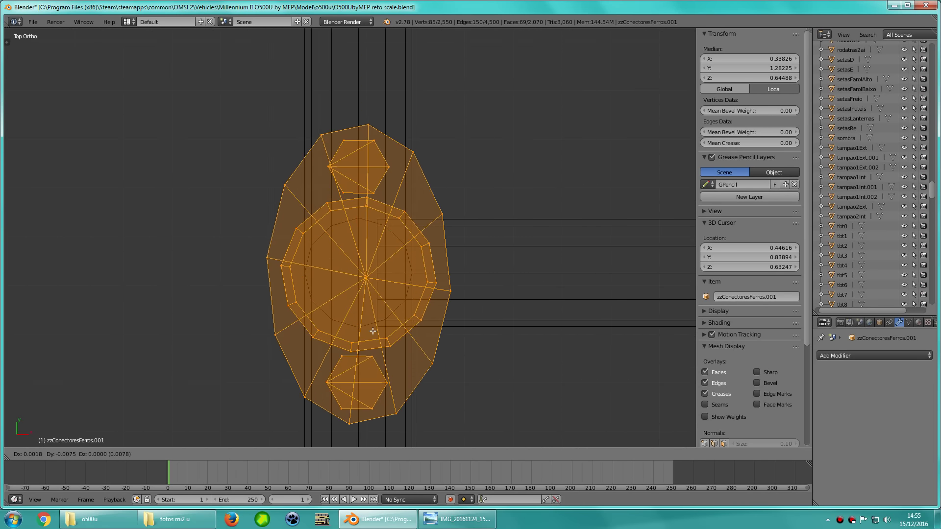
pyautogui.scroll(-3, 373, 331)
pyautogui.keyDown('shift'); pyautogui.moveTo(381, 328); pyautogui.dragTo(174, 320, button='middle'); pyautogui.keyUp('shift')
pyautogui.scroll(-2, 251, 317)
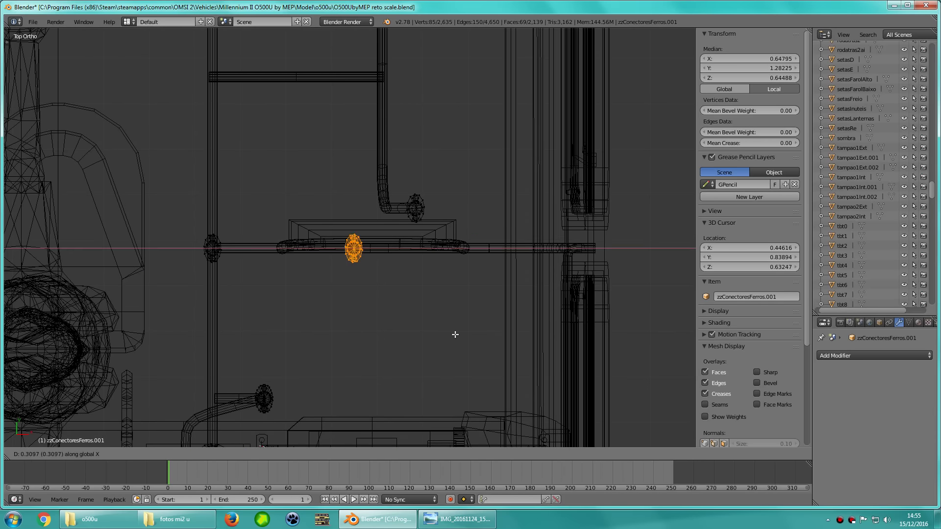
# Slide the connector copy along X to seat it at the rail joint
pyautogui.press('z')
pyautogui.press('KP_1')
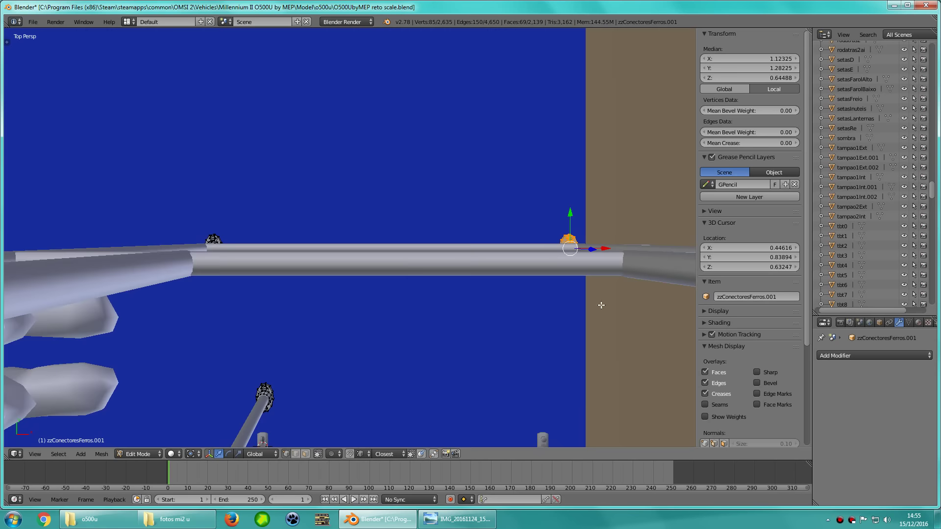
pyautogui.moveTo(602, 305)
pyautogui.mouseDown(button='middle')
pyautogui.moveTo(550, 212)
pyautogui.moveTo(387, 195)
pyautogui.mouseUp(button='middle')
pyautogui.press('KP_Decimal')
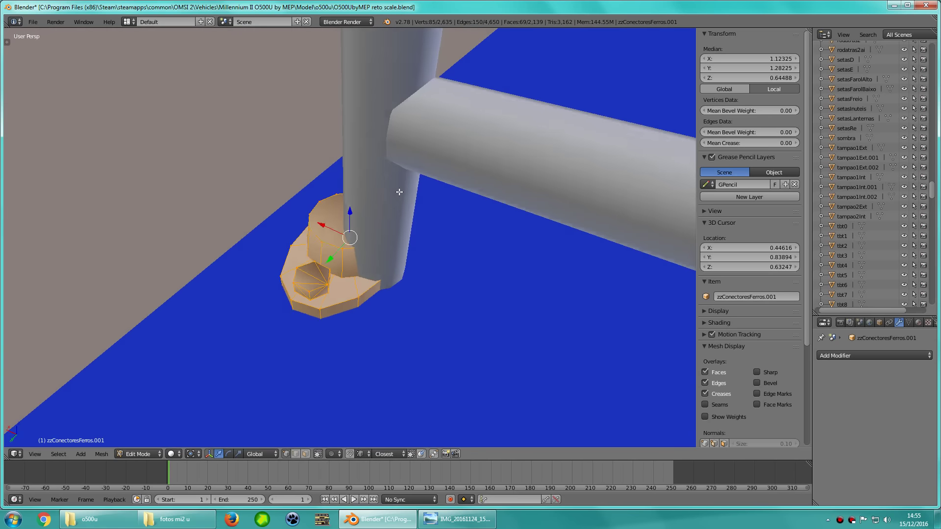
pyautogui.press('g')
pyautogui.press('x')
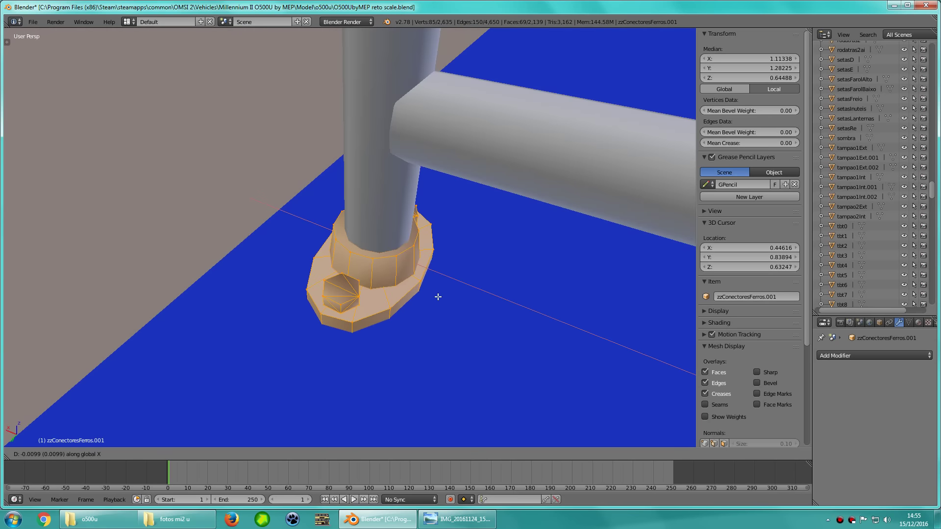
pyautogui.click(440, 297)
pyautogui.scroll(-3, 443, 296)
pyautogui.moveTo(443, 296)
pyautogui.mouseDown(button='middle')
pyautogui.moveTo(343, 245)
pyautogui.moveTo(462, 293)
pyautogui.mouseUp(button='middle')
pyautogui.scroll(-3, 462, 293)
# Leave Edit Mode, deselect all objects, and save the bus model
pyautogui.press('Tab')
pyautogui.press('z')
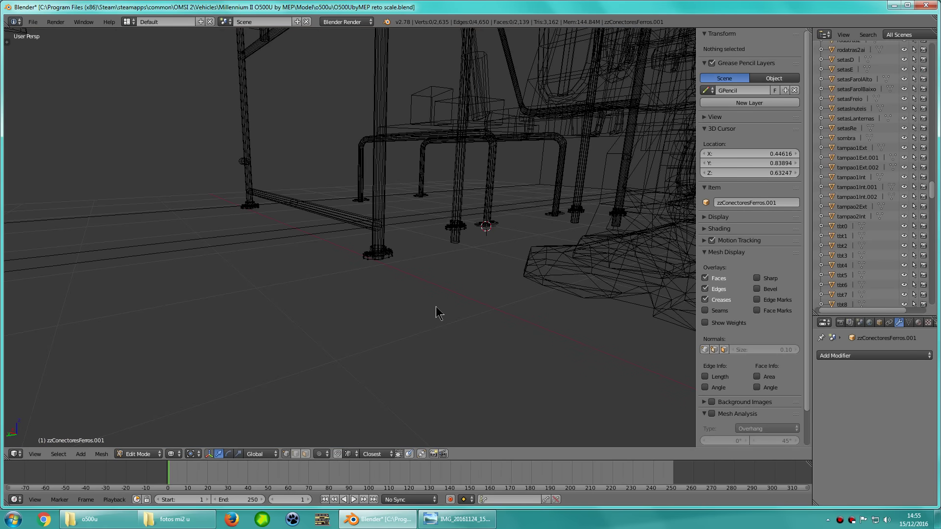
pyautogui.press('z')
pyautogui.press('a')
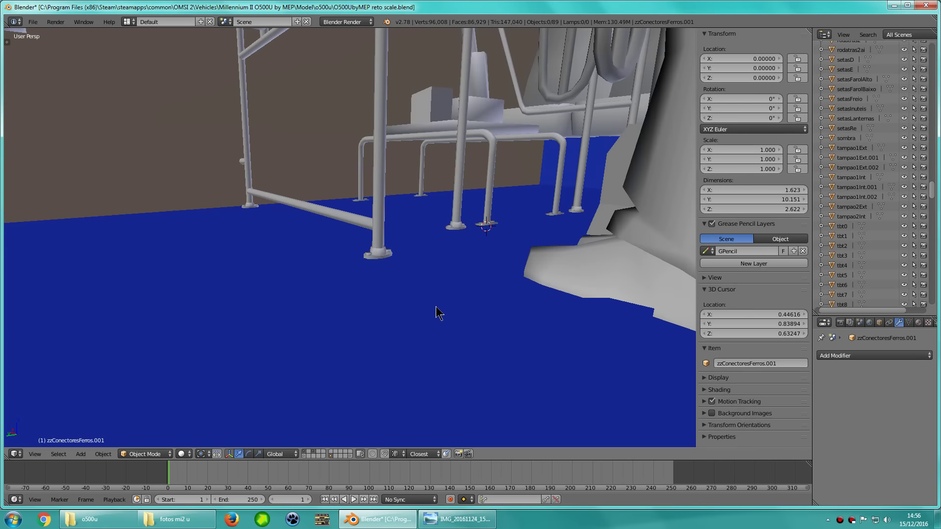
pyautogui.hotkey('ctrl', 's')
pyautogui.moveTo(437, 312)
pyautogui.mouseDown(button='middle')
pyautogui.moveTo(471, 337)
pyautogui.moveTo(422, 315)
pyautogui.moveTo(430, 309)
pyautogui.moveTo(318, 383)
pyautogui.moveTo(349, 285)
pyautogui.moveTo(286, 263)
pyautogui.moveTo(348, 233)
pyautogui.moveTo(299, 256)
pyautogui.moveTo(230, 316)
pyautogui.moveTo(498, 235)
pyautogui.moveTo(322, 253)
pyautogui.moveTo(429, 275)
pyautogui.moveTo(584, 329)
pyautogui.moveTo(401, 282)
pyautogui.moveTo(393, 287)
pyautogui.moveTo(451, 298)
pyautogui.moveTo(267, 296)
pyautogui.moveTo(298, 288)
pyautogui.moveTo(380, 296)
pyautogui.moveTo(360, 249)
pyautogui.moveTo(380, 312)
pyautogui.moveTo(464, 314)
pyautogui.moveTo(300, 256)
pyautogui.moveTo(288, 284)
pyautogui.moveTo(271, 280)
pyautogui.moveTo(353, 322)
pyautogui.moveTo(331, 338)
pyautogui.moveTo(366, 356)
pyautogui.moveTo(343, 300)
pyautogui.moveTo(216, 485)
pyautogui.mouseUp(button='middle')
pyautogui.scroll(-3, 471, 338)
# Open 'fotos Mi2 O500M 3 portas' > 'detalhes mep' in Explorer with large thumbnails
pyautogui.click(98, 519)
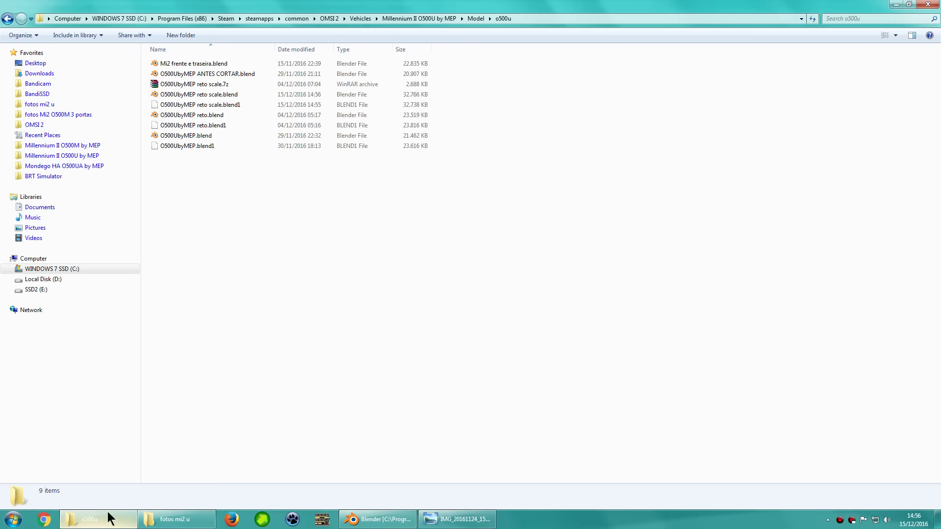
pyautogui.click(174, 519)
pyautogui.click(807, 463)
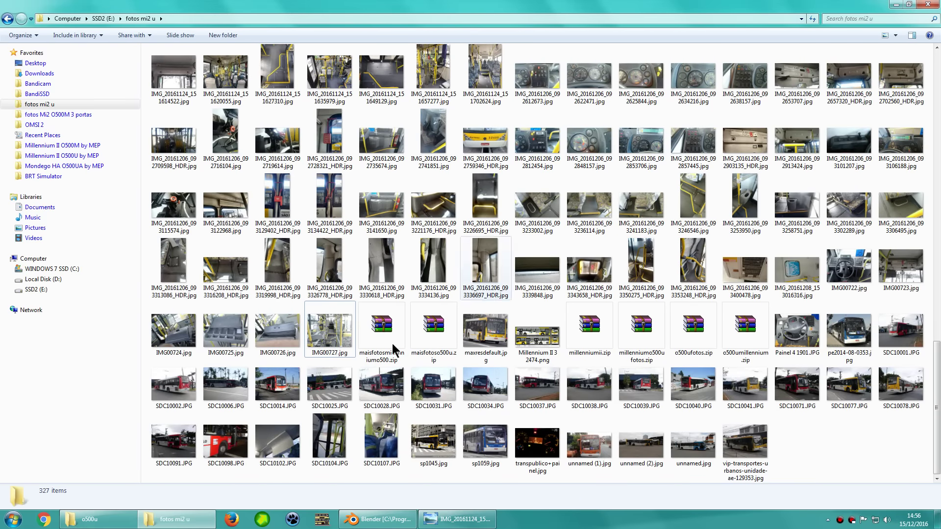
pyautogui.click(84, 116)
pyautogui.doubleClick(168, 61)
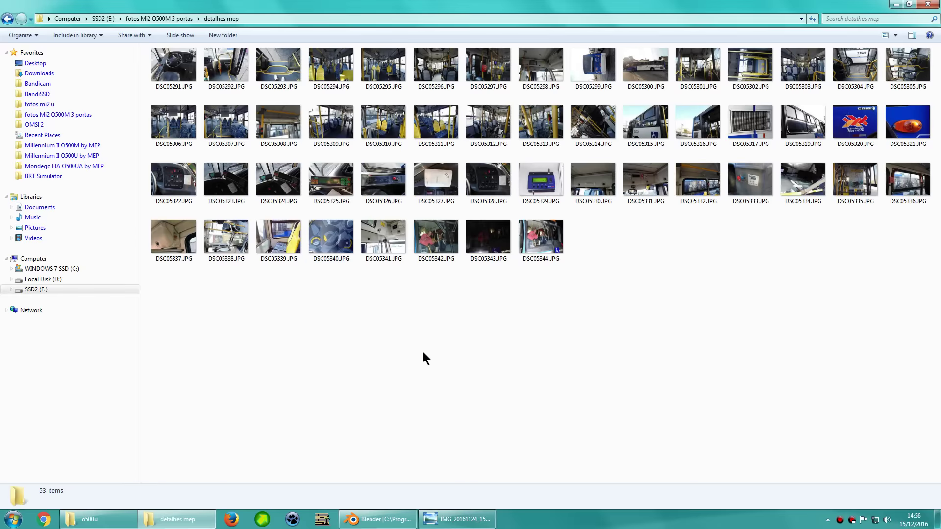
pyautogui.keyDown('ctrl'); pyautogui.scroll(3, 580, 334); pyautogui.keyUp('ctrl')
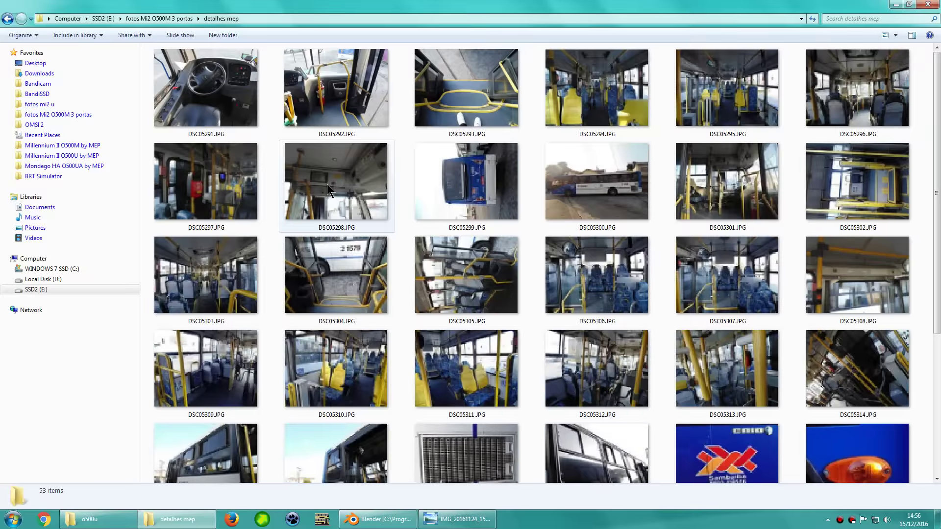
# Zoom into the left rail bracket in photo DSC05293, then close it and return to Blender
pyautogui.doubleClick(435, 107)
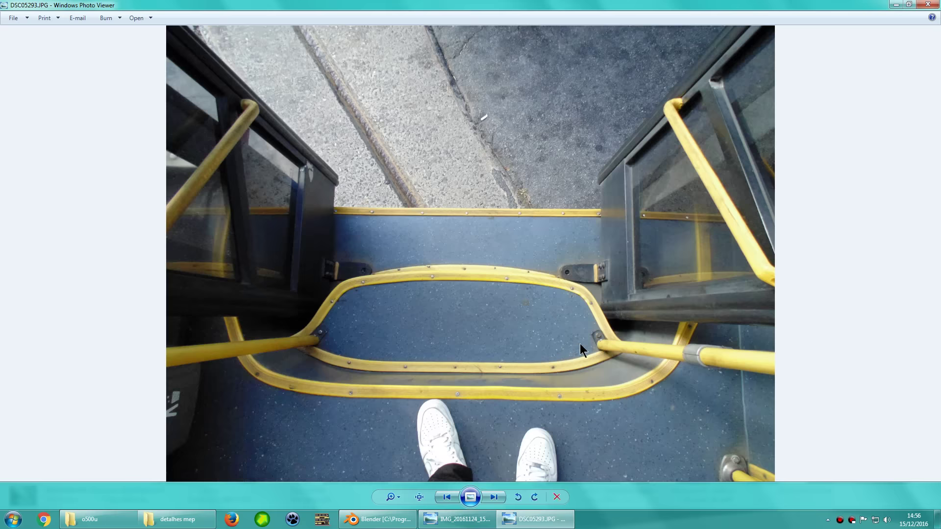
pyautogui.scroll(2, 362, 339)
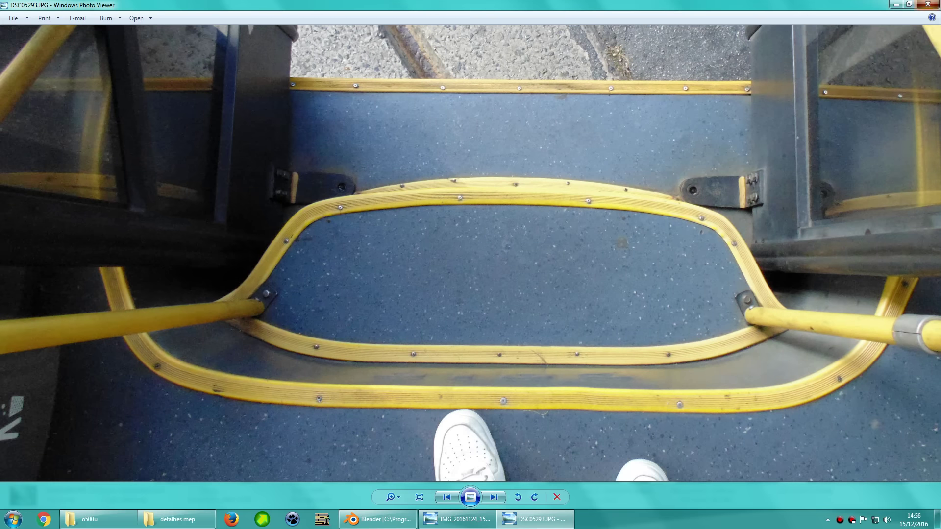
pyautogui.scroll(2, 274, 263)
pyautogui.scroll(3, 309, 248)
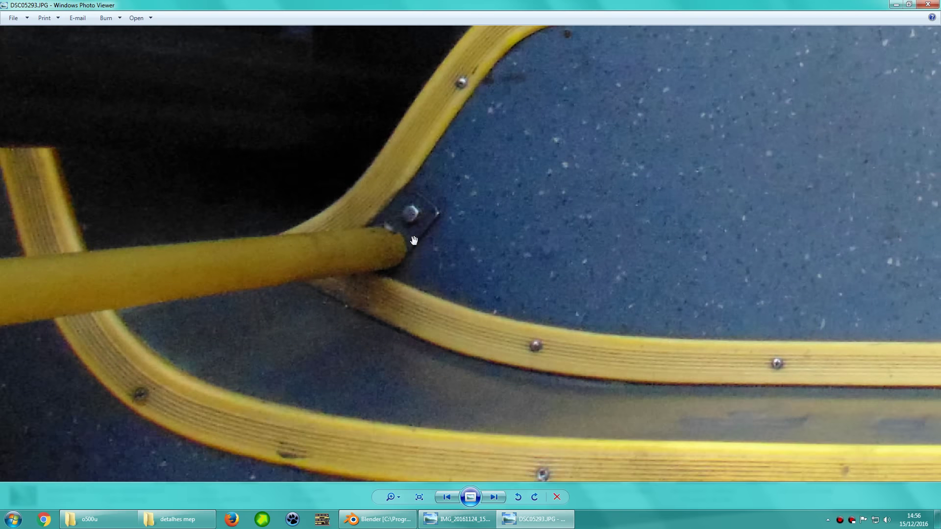
pyautogui.scroll(-2, 436, 228)
pyautogui.scroll(-4, 364, 325)
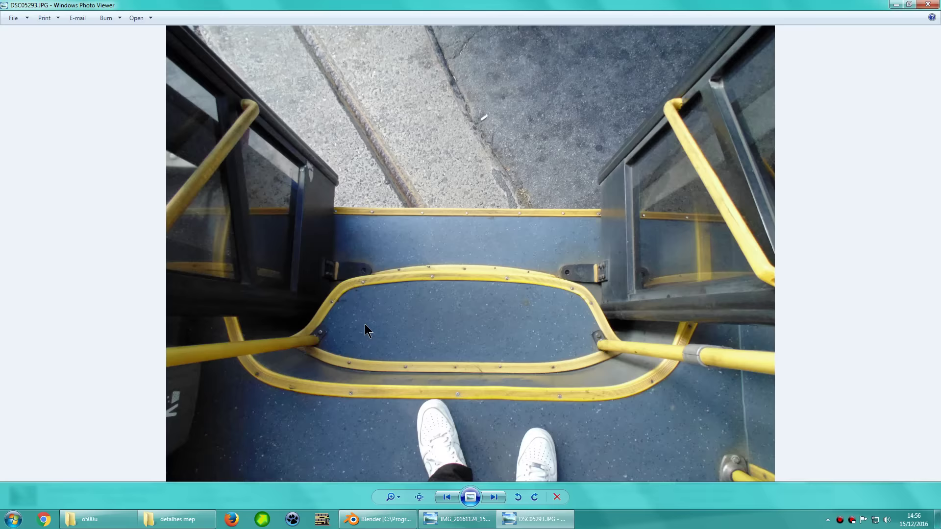
pyautogui.press('Escape')
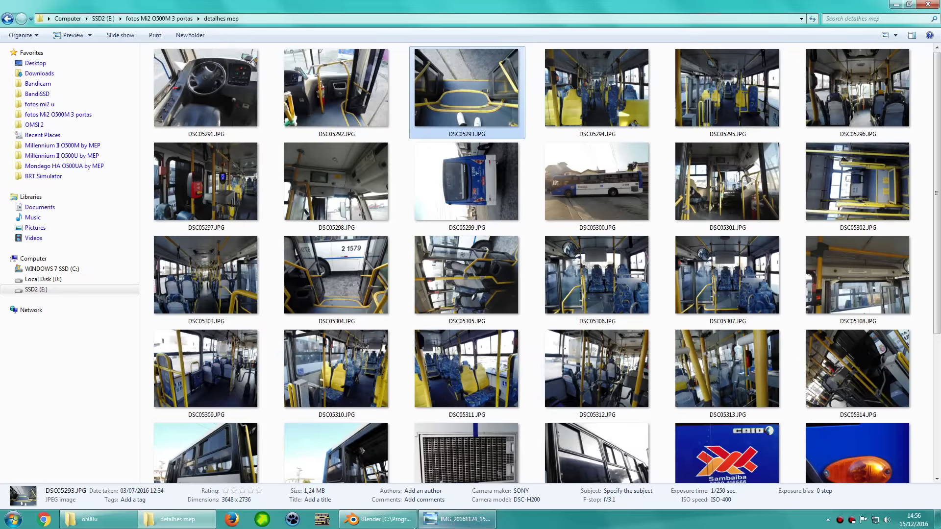
pyautogui.click(377, 519)
# In Edit Mode wireframe, select the whole two-bolt bracket at the pole base
pyautogui.scroll(-4, 436, 237)
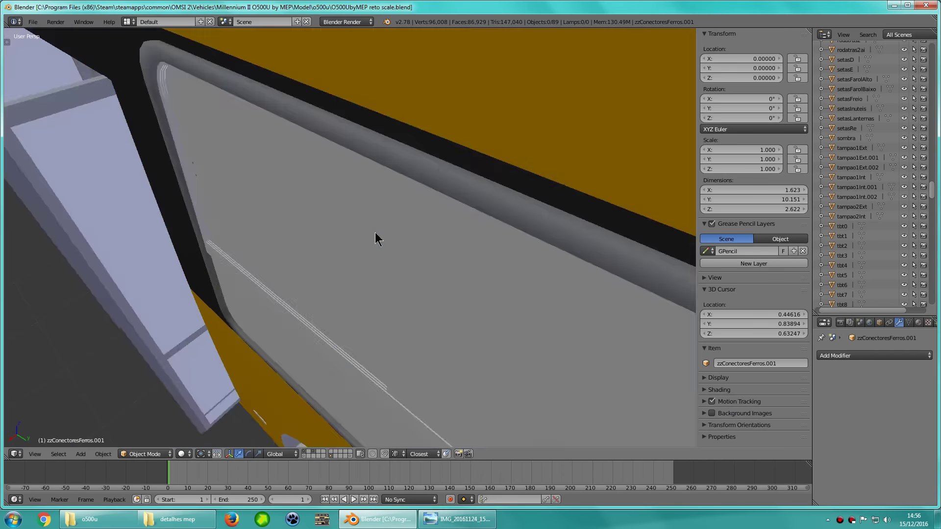
pyautogui.scroll(-6, 375, 233)
pyautogui.scroll(10, 229, 149)
pyautogui.moveTo(262, 142); pyautogui.dragTo(402, 201, button='middle')
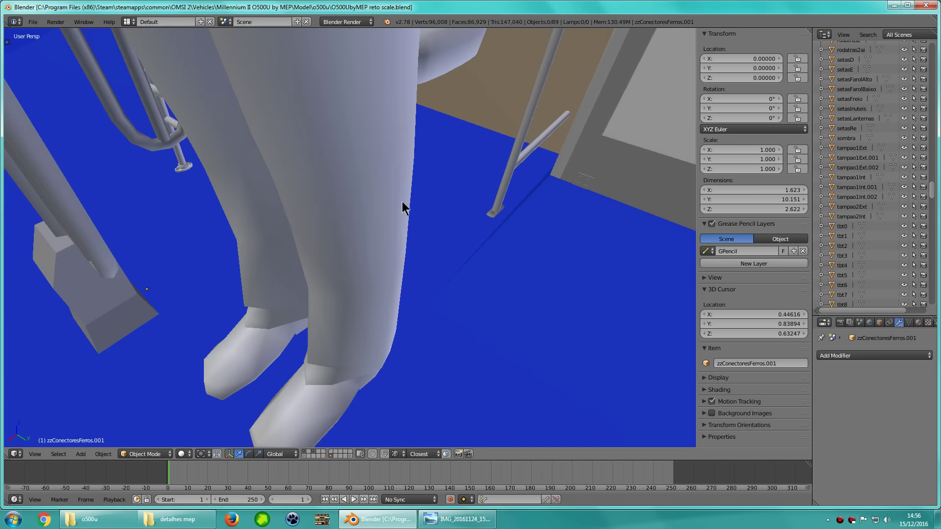
pyautogui.press('Tab')
pyautogui.press('z')
pyautogui.scroll(-3, 490, 218)
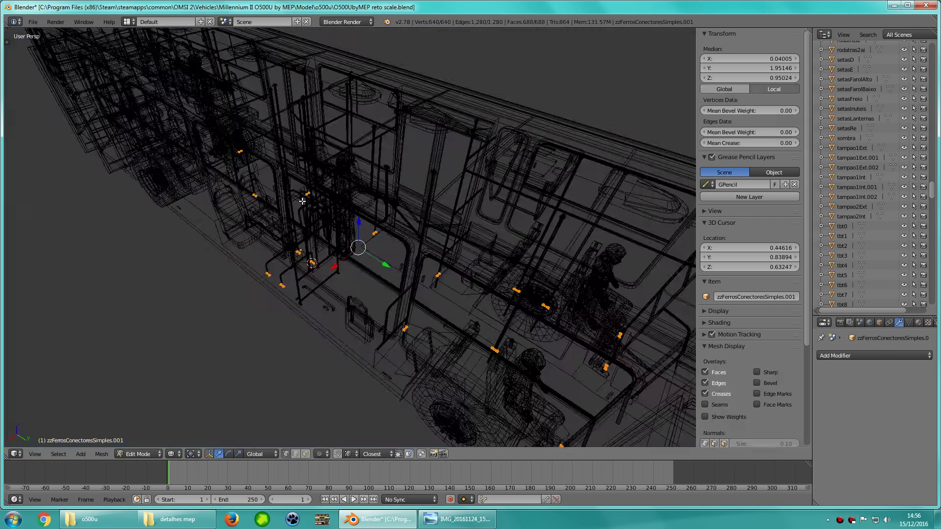
pyautogui.scroll(-3, 465, 200)
pyautogui.scroll(6, 436, 180)
pyautogui.scroll(3, 436, 180)
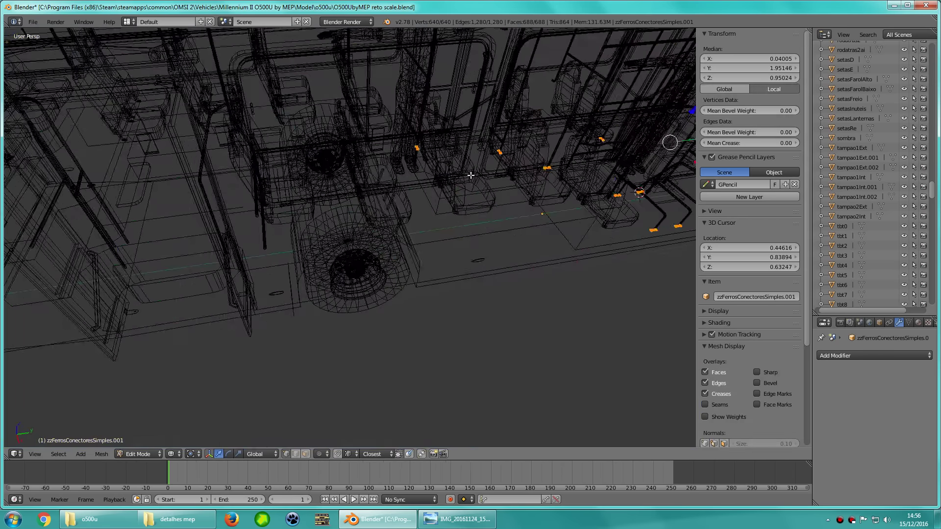
pyautogui.rightClick(468, 166)
pyautogui.hotkey('ctrl', 'l')
# Nudge the bracket sideways, then fine-tune its floor-plane position from an orthographic top view
pyautogui.scroll(-5, 325, 98)
pyautogui.scroll(5, 489, 176)
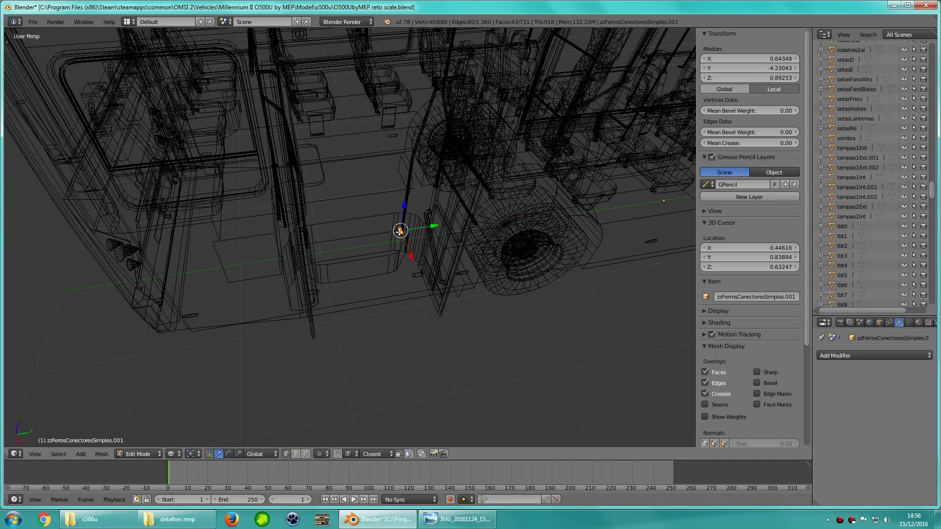
pyautogui.scroll(5, 400, 231)
pyautogui.press('z')
pyautogui.scroll(-3, 441, 275)
pyautogui.moveTo(441, 275)
pyautogui.mouseDown(button='middle')
pyautogui.moveTo(452, 283)
pyautogui.moveTo(477, 224)
pyautogui.moveTo(448, 227)
pyautogui.moveTo(463, 216)
pyautogui.mouseUp(button='middle')
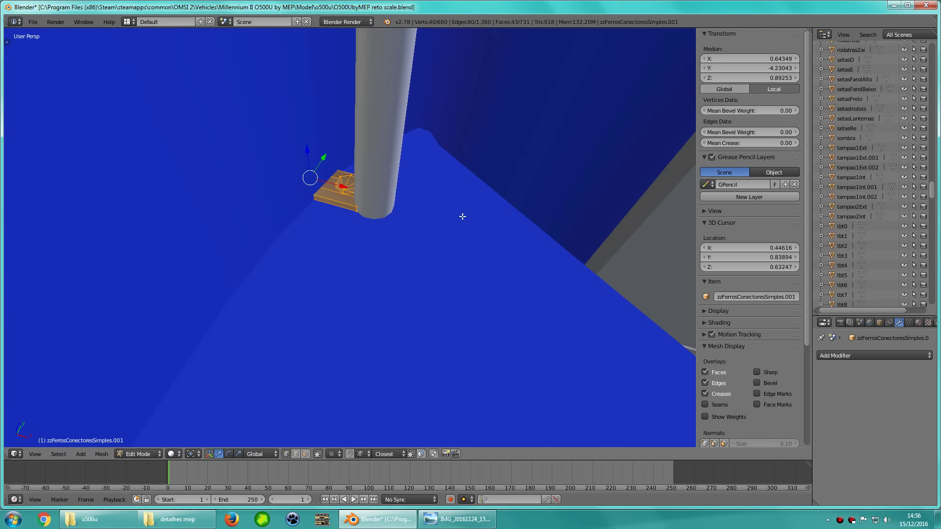
pyautogui.click(514, 229)
pyautogui.press('KP_7')
pyautogui.press('z')
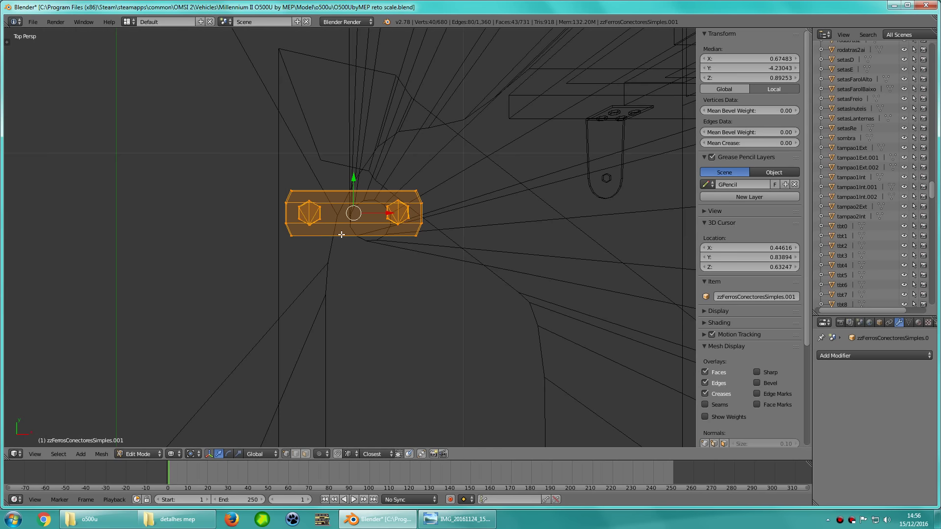
pyautogui.press('KP_5')
pyautogui.scroll(4, 346, 236)
pyautogui.press('g')
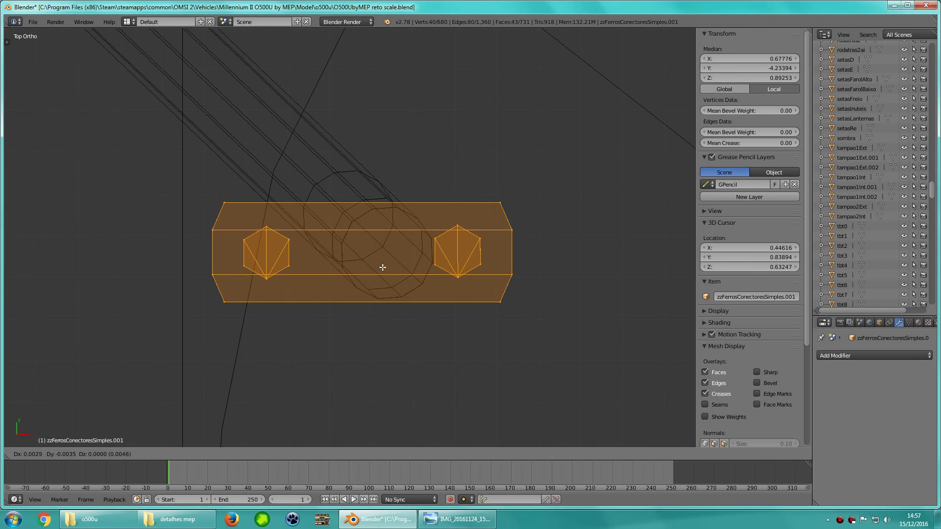
# Delete the faces of the bracket's left hexagon bolt
pyautogui.press('a')
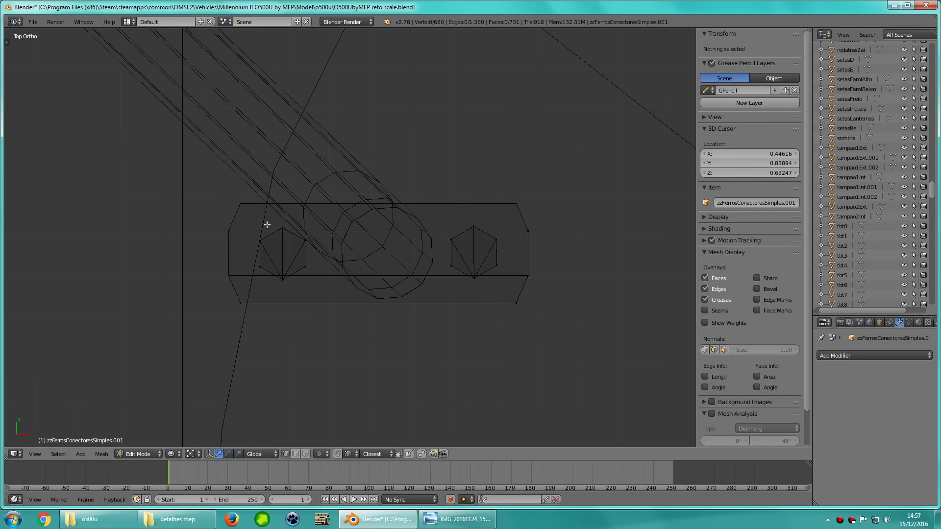
pyautogui.keyDown('ctrl'); pyautogui.moveTo(239, 255); pyautogui.dragTo(234, 275); pyautogui.keyUp('ctrl')
pyautogui.press('a')
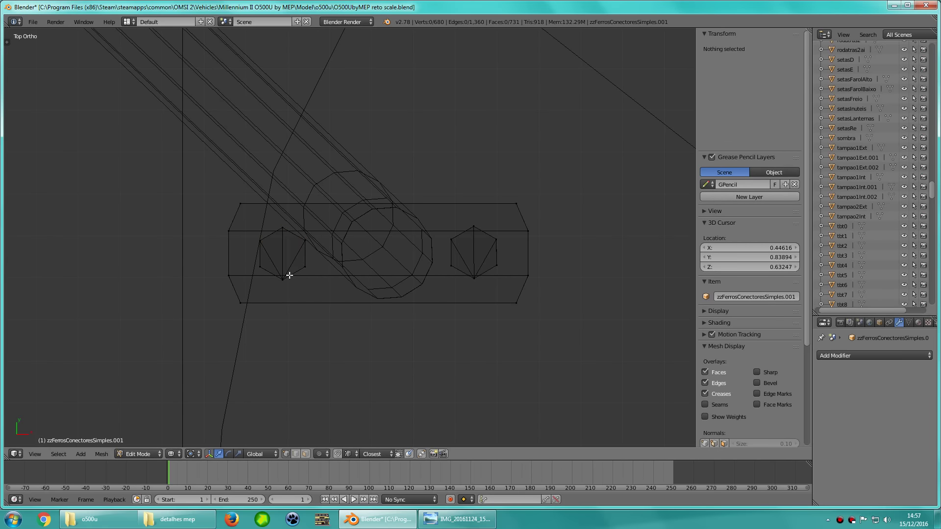
pyautogui.press('l')
pyautogui.press('x')
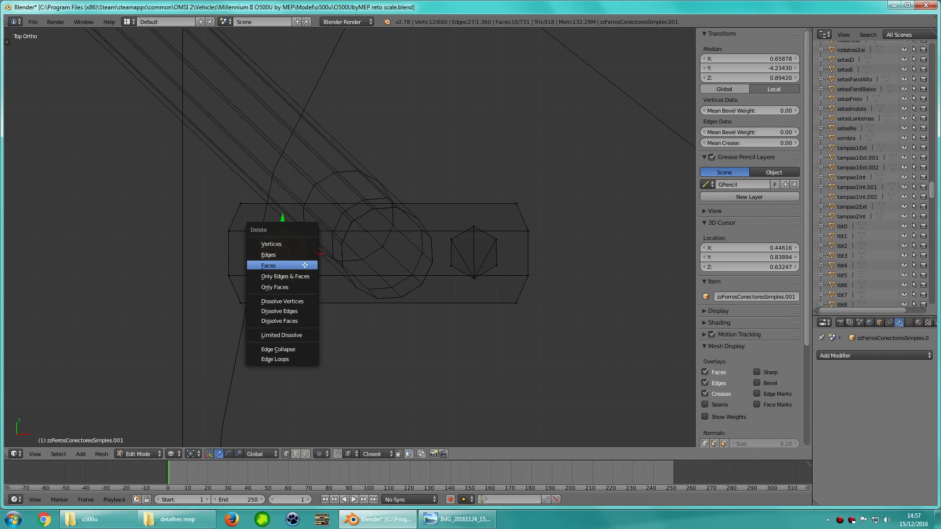
pyautogui.click(305, 264)
# Flatten the bracket's left-end vertices onto a line by scaling X to 0
pyautogui.keyDown('ctrl'); pyautogui.moveTo(154, 293); pyautogui.dragTo(310, 340); pyautogui.keyUp('ctrl')
pyautogui.press('s')
pyautogui.press('x')
pyautogui.press('0')
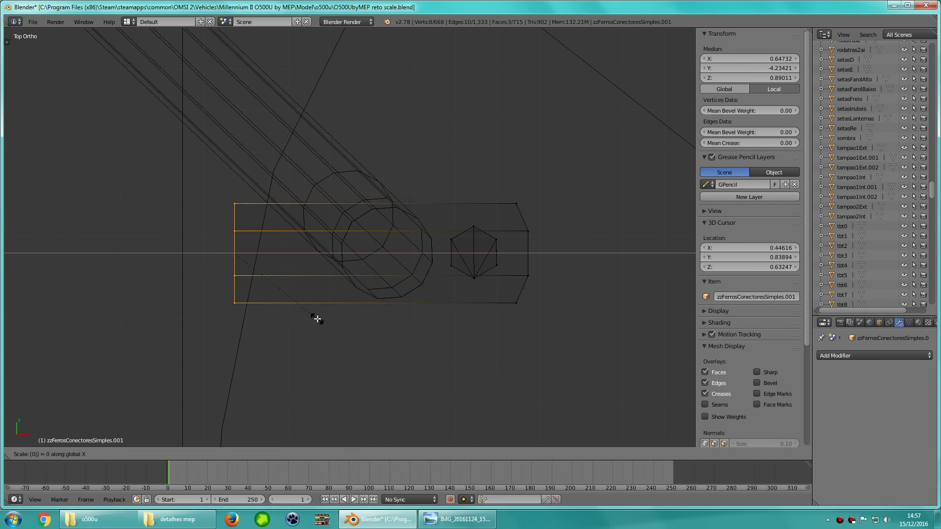
pyautogui.press('a')
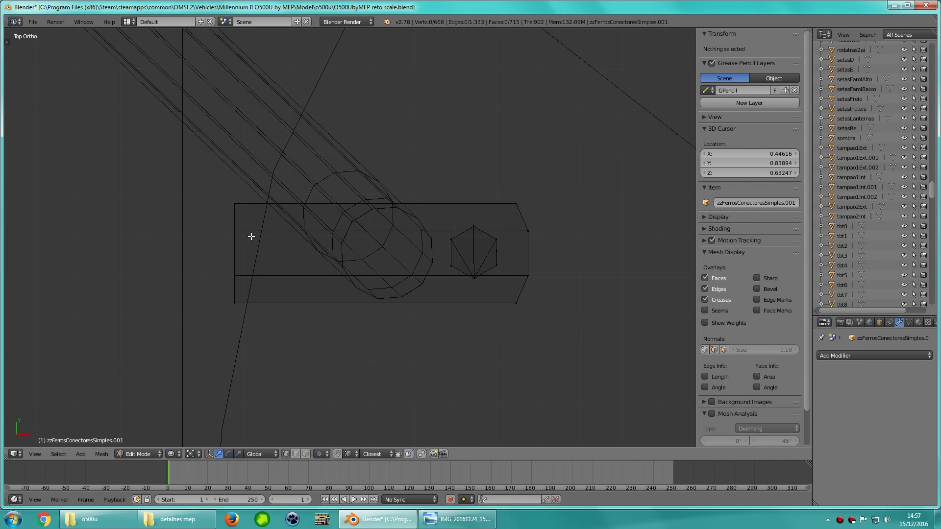
# Move the bracket's end edge along Y and merge the duplicate vertices at the trimmed end
pyautogui.moveTo(251, 236)
pyautogui.mouseDown(button='middle')
pyautogui.moveTo(349, 213)
pyautogui.moveTo(345, 321)
pyautogui.moveTo(384, 252)
pyautogui.mouseUp(button='middle')
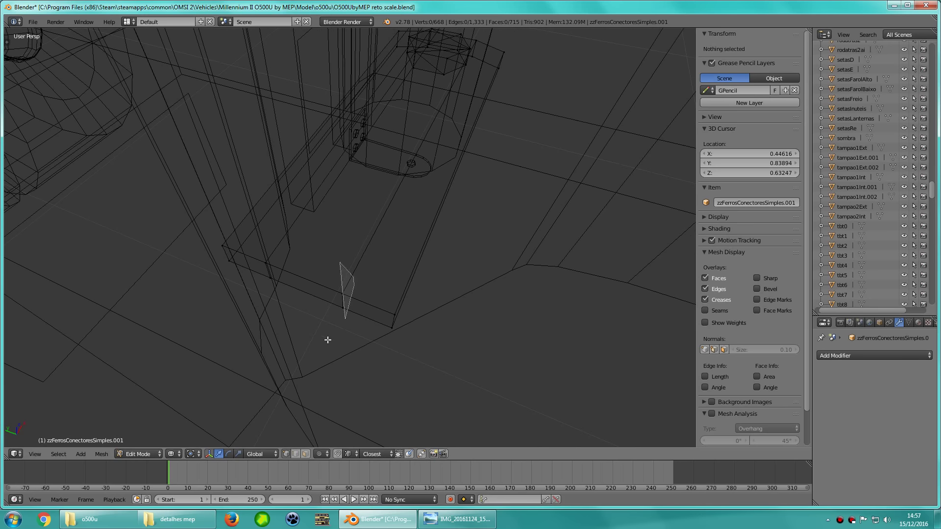
pyautogui.rightClick(381, 312)
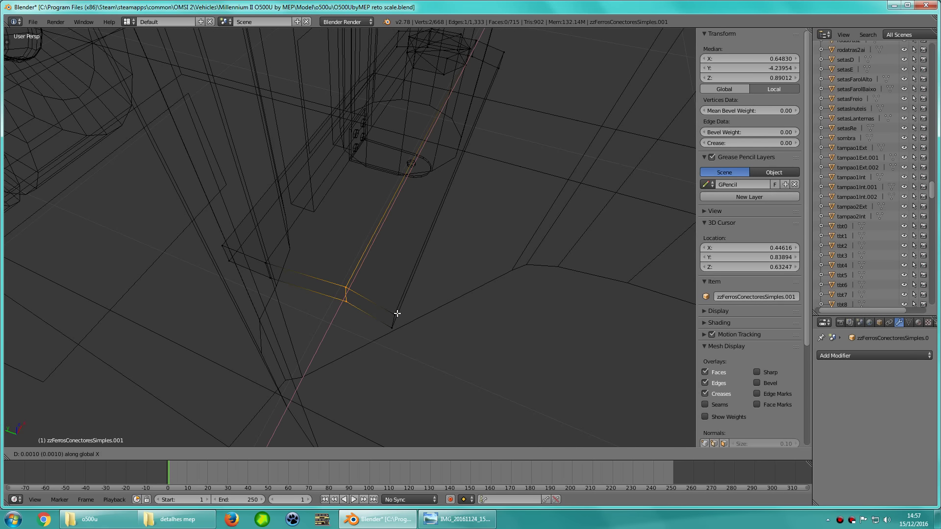
pyautogui.press('a')
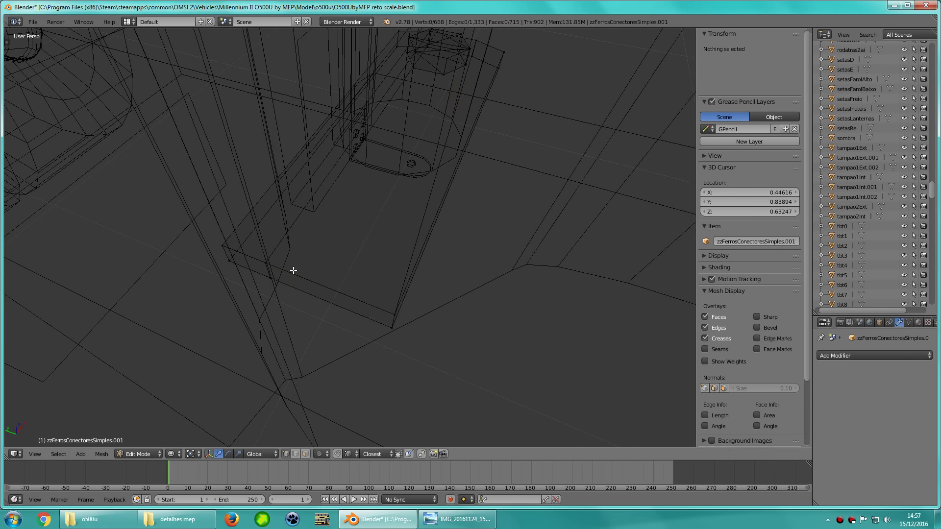
pyautogui.keyDown('ctrl'); pyautogui.moveTo(244, 266); pyautogui.dragTo(263, 282); pyautogui.keyUp('ctrl')
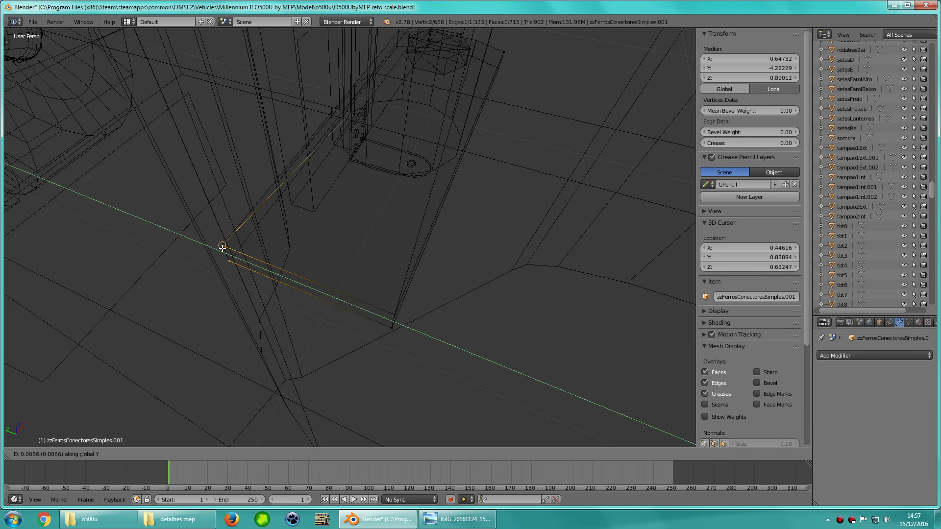
pyautogui.click(222, 252)
pyautogui.press('a')
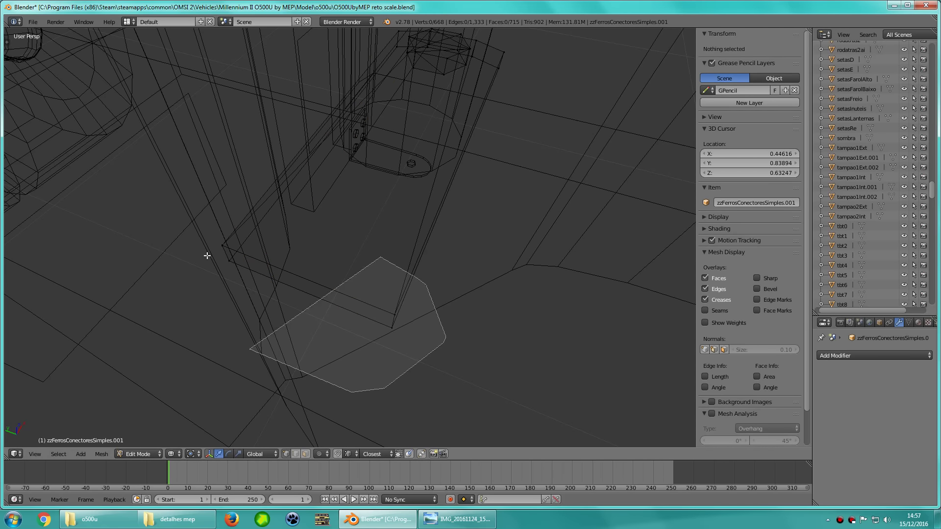
pyautogui.keyDown('ctrl'); pyautogui.moveTo(207, 256); pyautogui.dragTo(210, 255); pyautogui.keyUp('ctrl')
pyautogui.press('w')
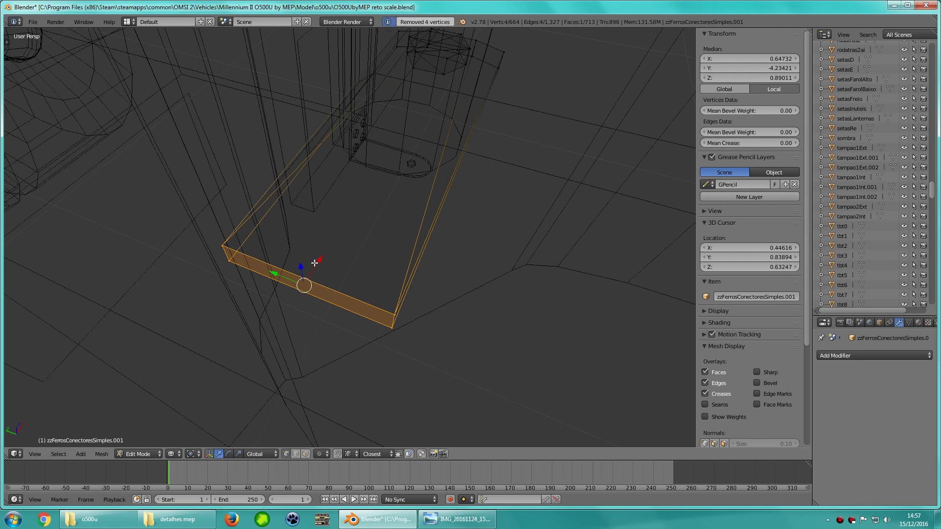
# Inspect the bracket plate in solid shading, pick its top face, then return to top view
pyautogui.press('Tab')
pyautogui.press('z')
pyautogui.moveTo(441, 204)
pyautogui.mouseDown(button='middle')
pyautogui.moveTo(338, 185)
pyautogui.moveTo(381, 202)
pyautogui.moveTo(353, 210)
pyautogui.moveTo(391, 238)
pyautogui.moveTo(368, 229)
pyautogui.mouseUp(button='middle')
pyautogui.press('Tab')
pyautogui.press('z')
pyautogui.press('a')
pyautogui.rightClick(364, 289)
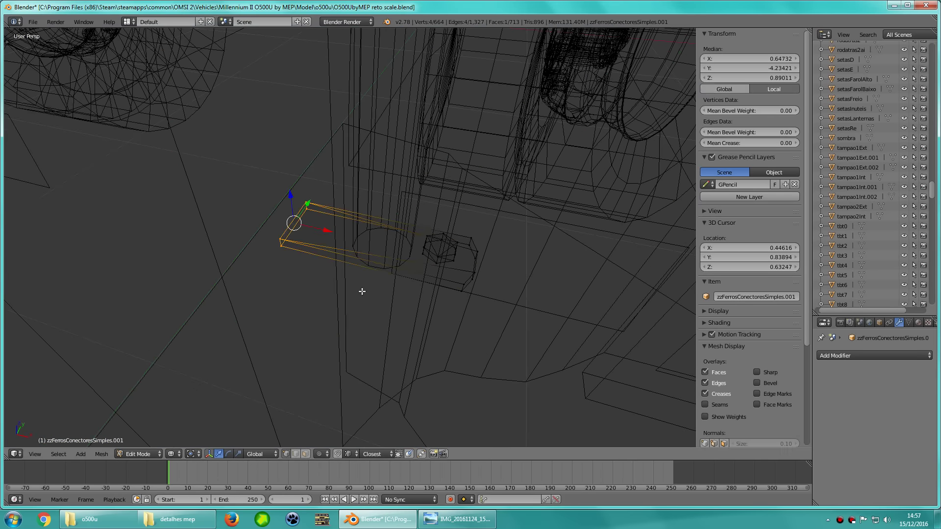
pyautogui.press('z')
pyautogui.moveTo(363, 289); pyautogui.dragTo(376, 298, button='middle')
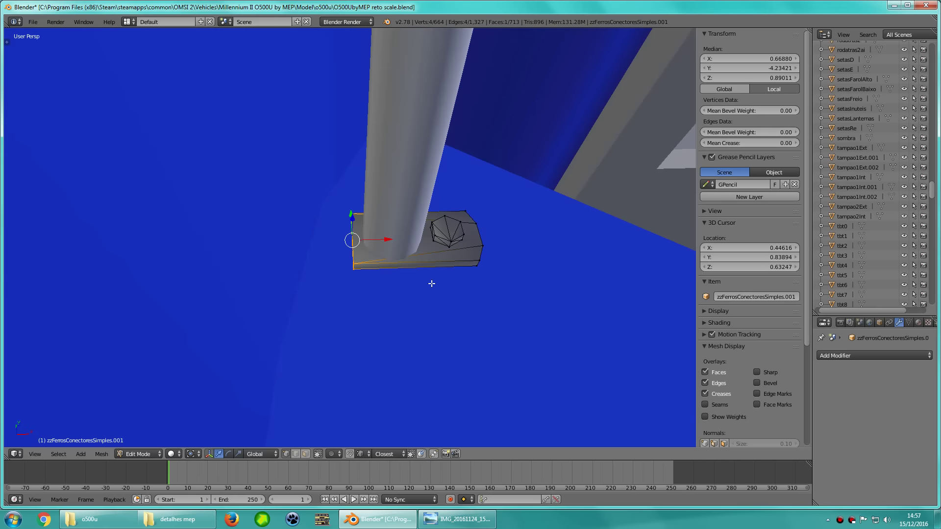
pyautogui.press('Tab')
pyautogui.press('KP_7')
# Briefly show the bus reference photo, then return to the wireframe model
pyautogui.press('Tab')
pyautogui.scroll(-3, 434, 277)
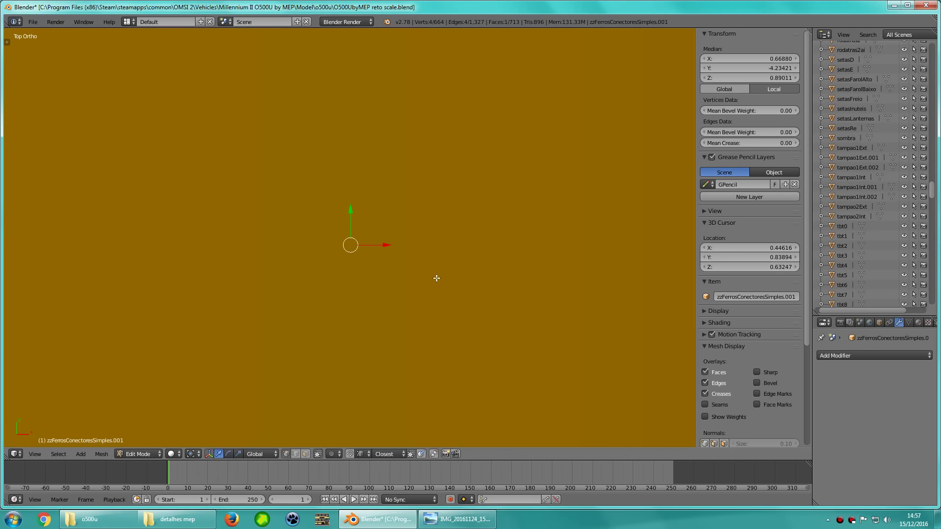
pyautogui.press('z')
pyautogui.click(459, 519)
pyautogui.click(458, 520)
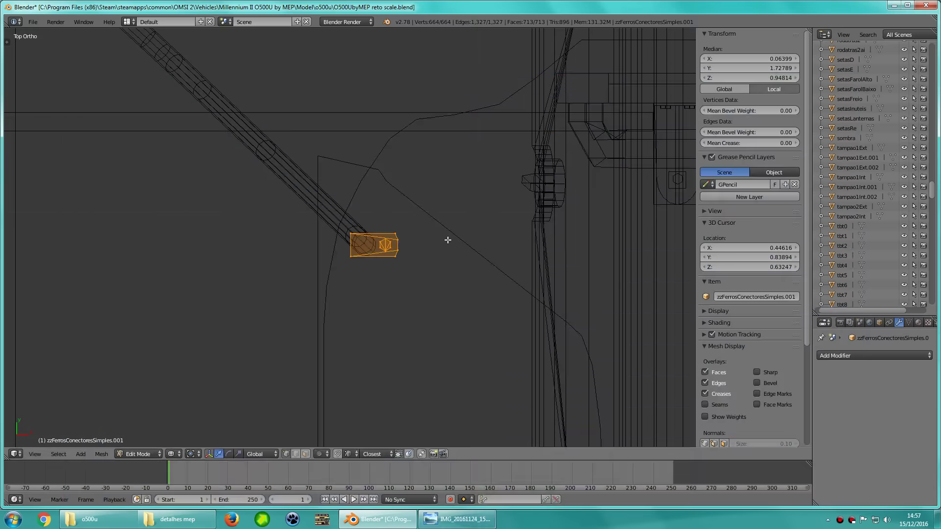
pyautogui.scroll(-3, 447, 238)
pyautogui.scroll(-3, 448, 239)
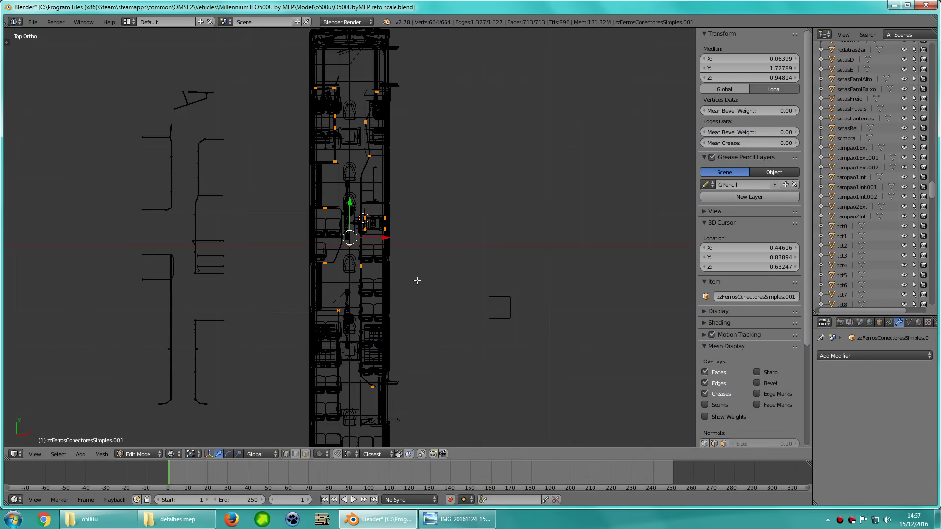
# Select the whole single-bolt bracket and check it under the grey pole before returning to top view
pyautogui.press('z')
pyautogui.press('a')
pyautogui.press('l')
pyautogui.press('KP_Decimal')
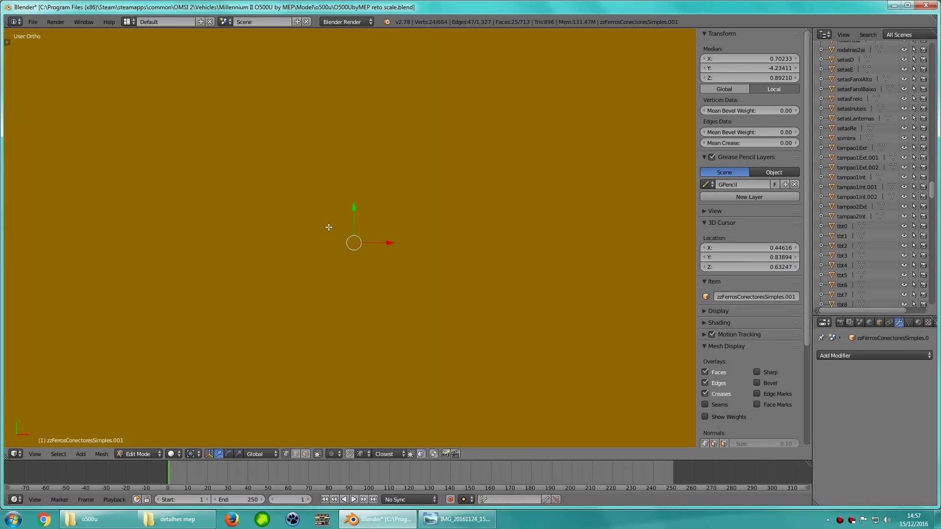
pyautogui.scroll(-3, 425, 253)
pyautogui.scroll(-2, 392, 225)
pyautogui.press('KP_5')
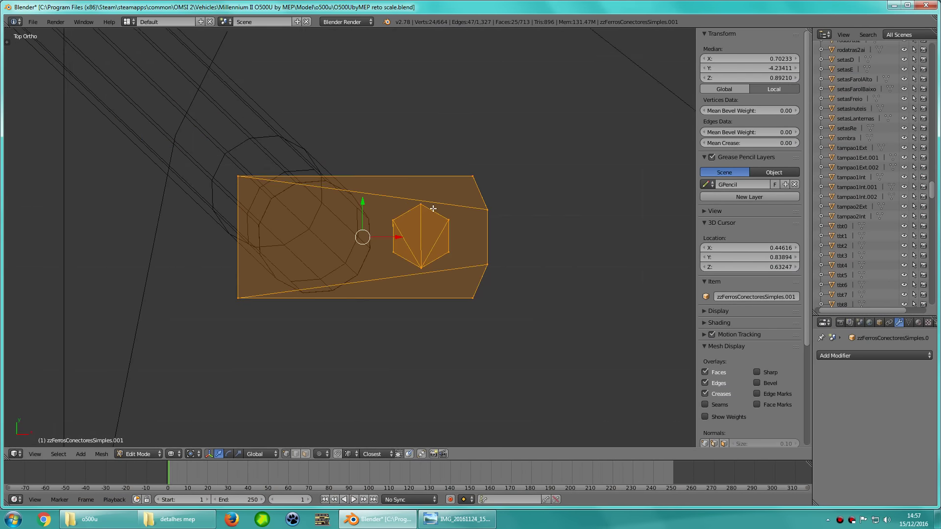
pyautogui.scroll(-2, 433, 208)
pyautogui.moveTo(433, 208)
pyautogui.mouseDown(button='middle')
pyautogui.moveTo(314, 258)
pyautogui.moveTo(267, 256)
pyautogui.moveTo(431, 227)
pyautogui.moveTo(431, 96)
pyautogui.mouseUp(button='middle')
pyautogui.scroll(-3, 266, 256)
pyautogui.press('KP_7')
pyautogui.press('z')
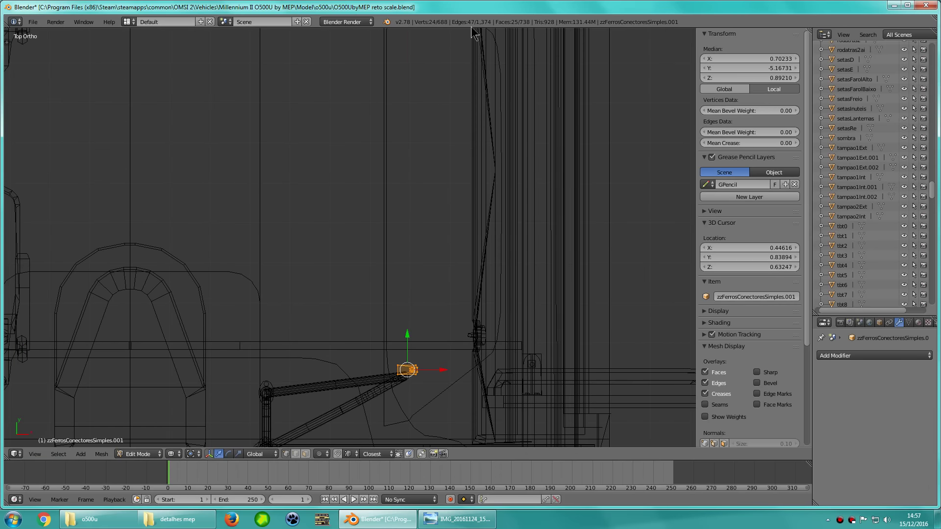
# Move the copied bracket along Y against the next pole base
pyautogui.press('KP_Decimal')
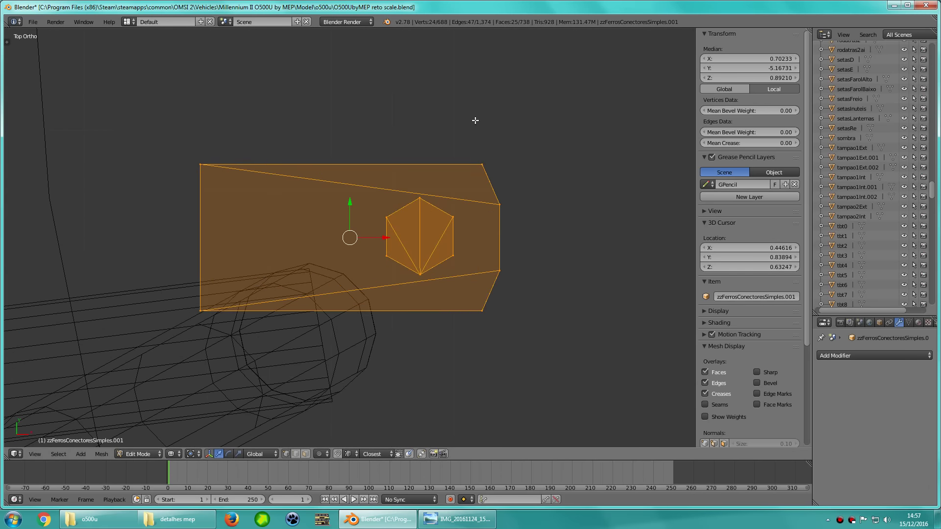
pyautogui.keyDown('shift'); pyautogui.moveTo(339, 196); pyautogui.dragTo(414, 122, button='middle'); pyautogui.keyUp('shift')
pyautogui.press('g')
pyautogui.press('y')
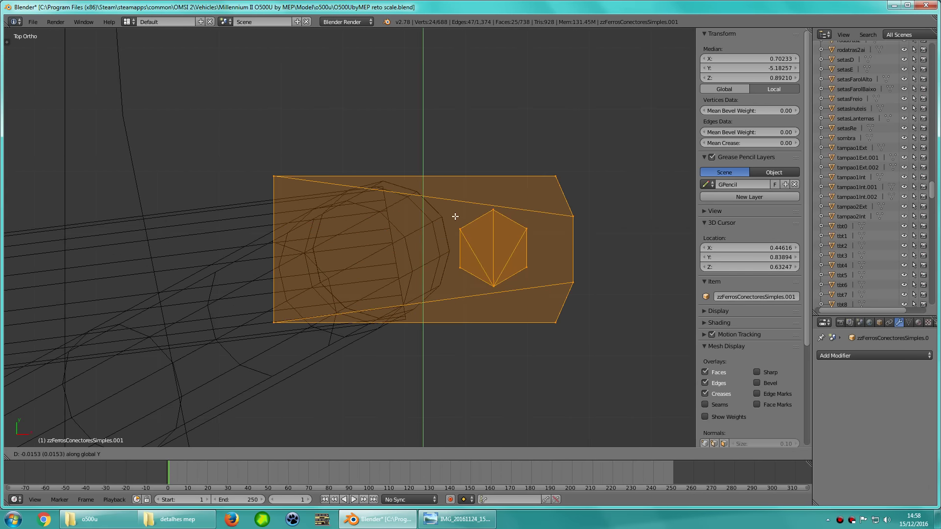
pyautogui.click(456, 216)
pyautogui.moveTo(455, 216)
pyautogui.mouseDown(button='middle')
pyautogui.moveTo(430, 134)
pyautogui.moveTo(289, 108)
pyautogui.mouseUp(button='middle')
# Orbit around the copied bracket to view its pole base from above
pyautogui.press('z')
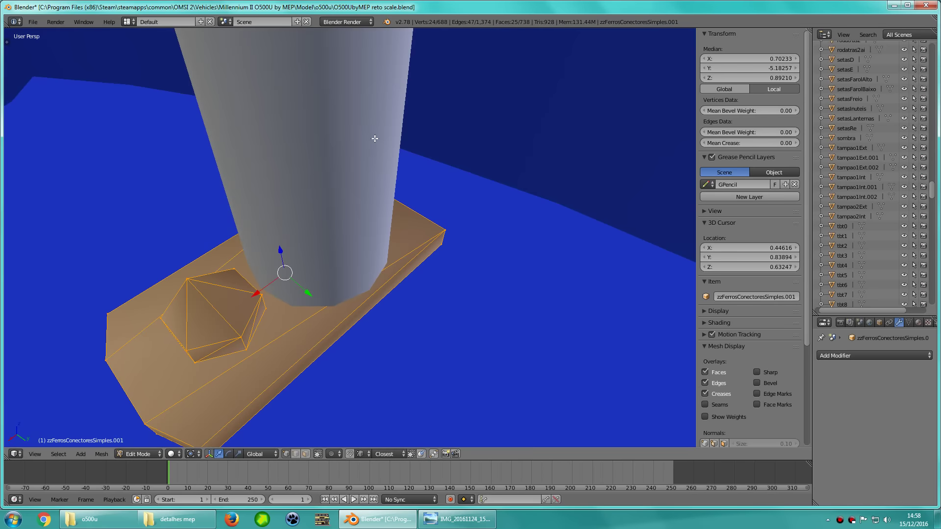
pyautogui.moveTo(375, 138); pyautogui.dragTo(342, 129, button='middle')
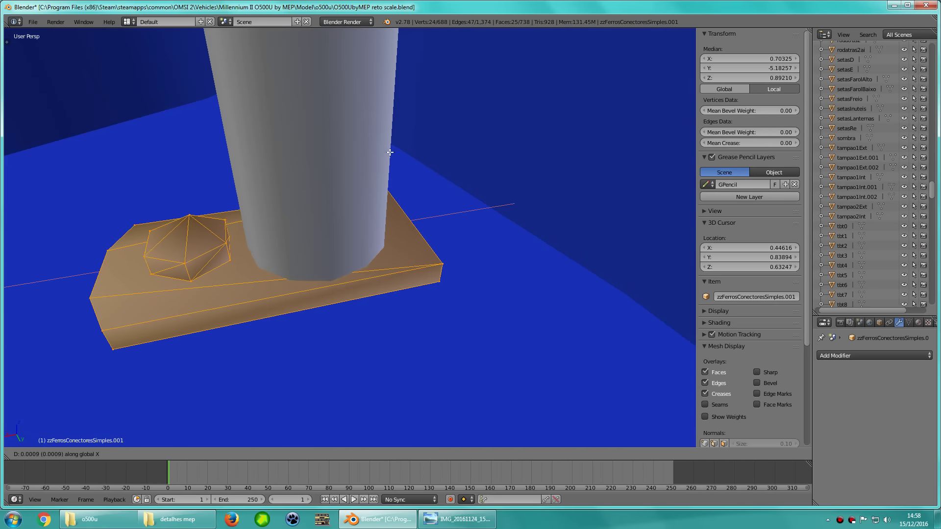
pyautogui.scroll(-5, 387, 152)
pyautogui.moveTo(387, 152)
pyautogui.mouseDown(button='middle')
pyautogui.moveTo(506, 248)
pyautogui.moveTo(528, 147)
pyautogui.moveTo(603, 155)
pyautogui.moveTo(611, 128)
pyautogui.mouseUp(button='middle')
pyautogui.press('z')
# Select the original bracket near the door, zoom in on it, and return to Object Mode
pyautogui.press('a')
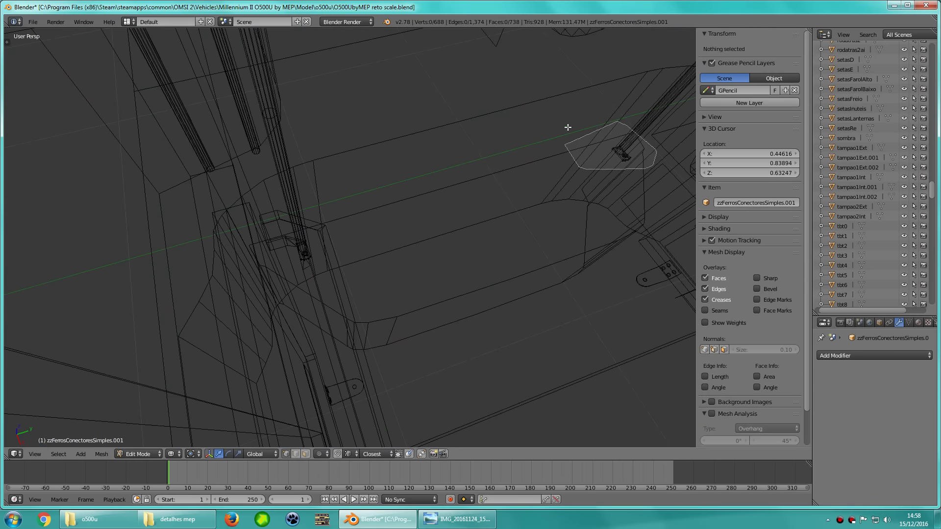
pyautogui.keyDown('ctrl'); pyautogui.moveTo(568, 127); pyautogui.dragTo(566, 129); pyautogui.keyUp('ctrl')
pyautogui.press('z')
pyautogui.moveTo(515, 221)
pyautogui.mouseDown(button='middle')
pyautogui.moveTo(517, 208)
pyautogui.moveTo(422, 174)
pyautogui.moveTo(458, 160)
pyautogui.moveTo(462, 215)
pyautogui.mouseUp(button='middle')
pyautogui.press('KP_5')
pyautogui.press('KP_5')
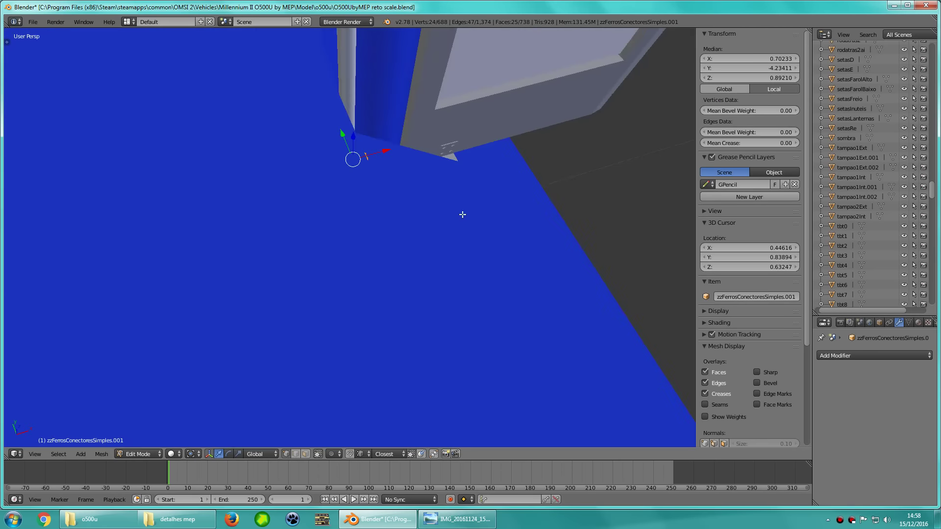
pyautogui.moveTo(381, 196); pyautogui.dragTo(363, 196, button='middle')
pyautogui.moveTo(270, 206)
pyautogui.mouseDown(button='middle')
pyautogui.moveTo(297, 213)
pyautogui.moveTo(382, 114)
pyautogui.moveTo(342, 134)
pyautogui.moveTo(351, 154)
pyautogui.moveTo(382, 143)
pyautogui.moveTo(389, 156)
pyautogui.mouseUp(button='middle')
pyautogui.scroll(-3, 346, 142)
pyautogui.press('Tab')
# Select the stair-pole connector vertices and lower them slightly in Right Ortho view
pyautogui.scroll(-5, 390, 156)
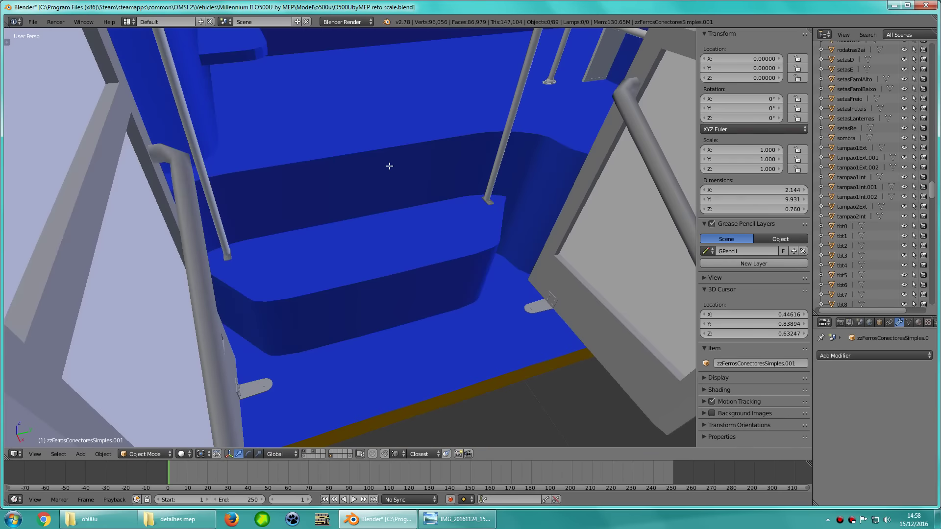
pyautogui.press('Tab')
pyautogui.scroll(2, 441, 159)
pyautogui.press('z')
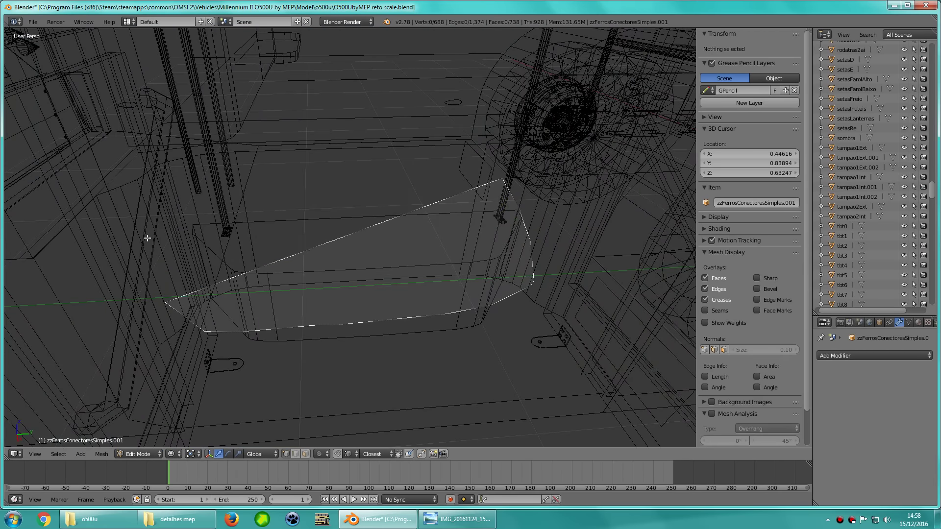
pyautogui.keyDown('ctrl'); pyautogui.moveTo(147, 238); pyautogui.dragTo(176, 198); pyautogui.keyUp('ctrl')
pyautogui.press('KP_Decimal')
pyautogui.press('KP_3')
pyautogui.scroll(2, 177, 198)
pyautogui.scroll(2, 409, 222)
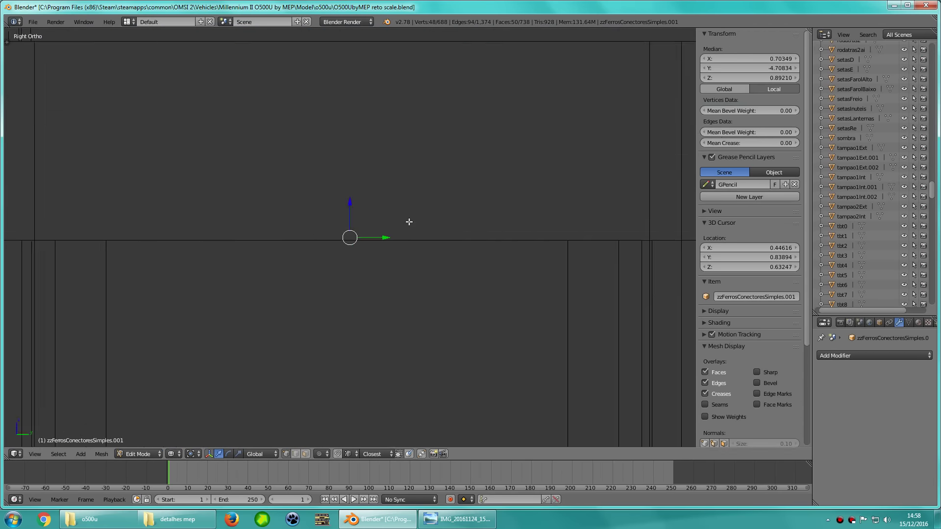
pyautogui.scroll(-3, 409, 222)
pyautogui.scroll(2, 462, 228)
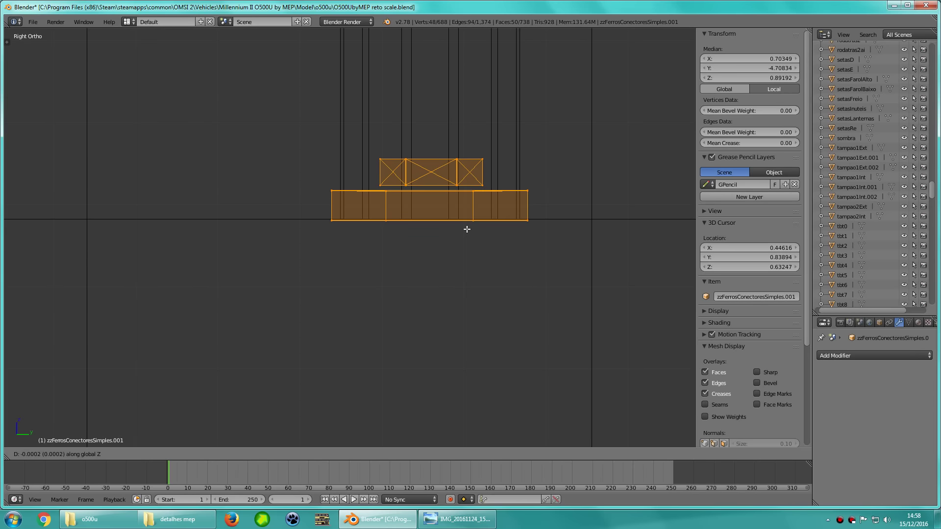
# Return to solid Object Mode and orbit the bus to inspect the stair handrails
pyautogui.press('Tab')
pyautogui.press('z')
pyautogui.moveTo(462, 238)
pyautogui.mouseDown(button='middle')
pyautogui.moveTo(437, 208)
pyautogui.moveTo(398, 204)
pyautogui.moveTo(367, 245)
pyautogui.mouseUp(button='middle')
pyautogui.scroll(-5, 358, 201)
pyautogui.moveTo(348, 160)
pyautogui.mouseDown(button='middle')
pyautogui.moveTo(338, 181)
pyautogui.moveTo(399, 283)
pyautogui.moveTo(346, 221)
pyautogui.moveTo(479, 319)
pyautogui.moveTo(368, 301)
pyautogui.moveTo(372, 315)
pyautogui.moveTo(405, 310)
pyautogui.mouseUp(button='middle')
pyautogui.scroll(3, 327, 196)
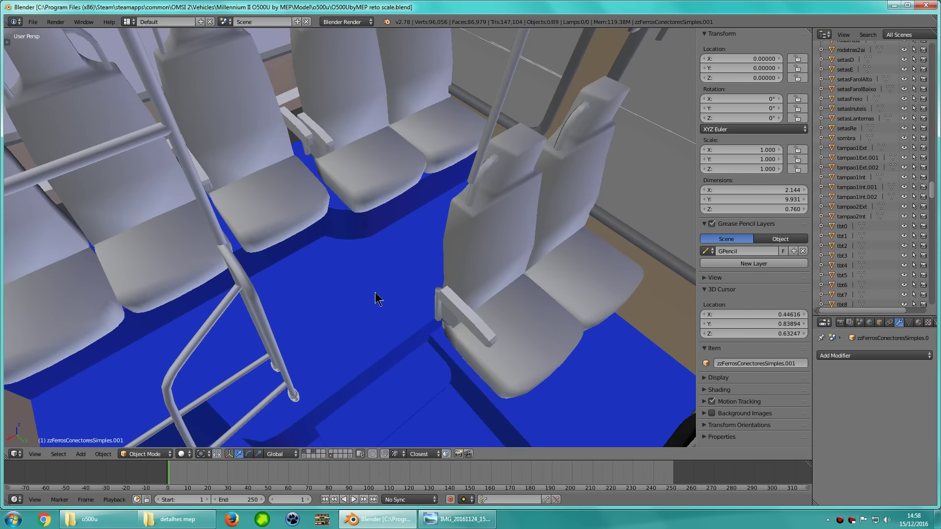
pyautogui.moveTo(416, 215)
pyautogui.mouseDown(button='middle')
pyautogui.moveTo(369, 161)
pyautogui.moveTo(351, 154)
pyautogui.mouseUp(button='middle')
pyautogui.scroll(-5, 363, 176)
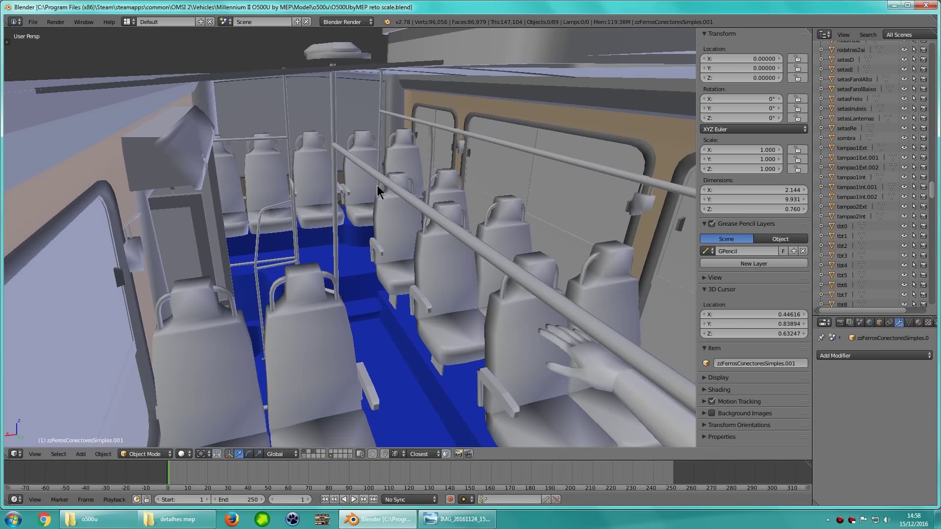
pyautogui.scroll(8, 372, 240)
pyautogui.scroll(-5, 372, 239)
pyautogui.moveTo(368, 217)
pyautogui.mouseDown(button='middle')
pyautogui.moveTo(300, 207)
pyautogui.moveTo(325, 208)
pyautogui.mouseUp(button='middle')
pyautogui.scroll(5, 325, 208)
pyautogui.moveTo(334, 240)
pyautogui.mouseDown(button='middle')
pyautogui.moveTo(326, 245)
pyautogui.moveTo(331, 234)
pyautogui.mouseUp(button='middle')
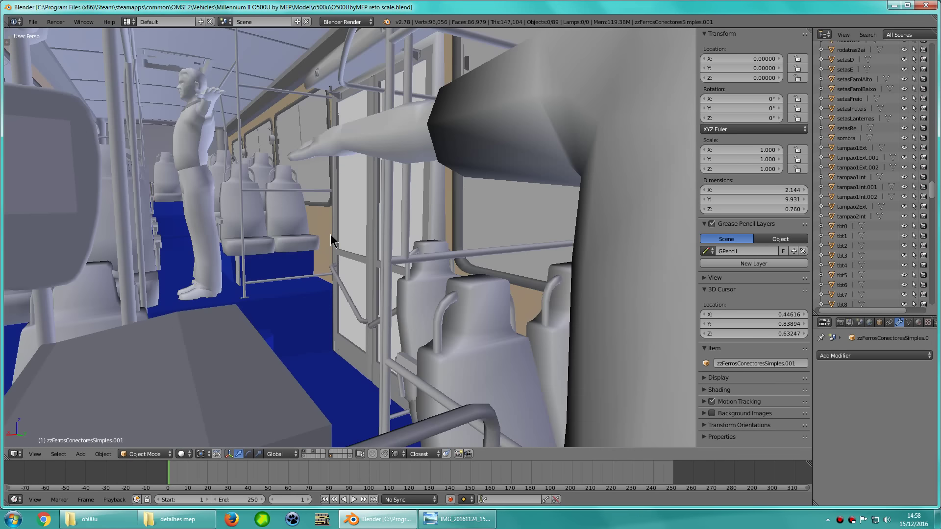
pyautogui.scroll(-5, 395, 281)
pyautogui.scroll(-4, 487, 285)
pyautogui.moveTo(486, 285); pyautogui.dragTo(235, 271, button='middle')
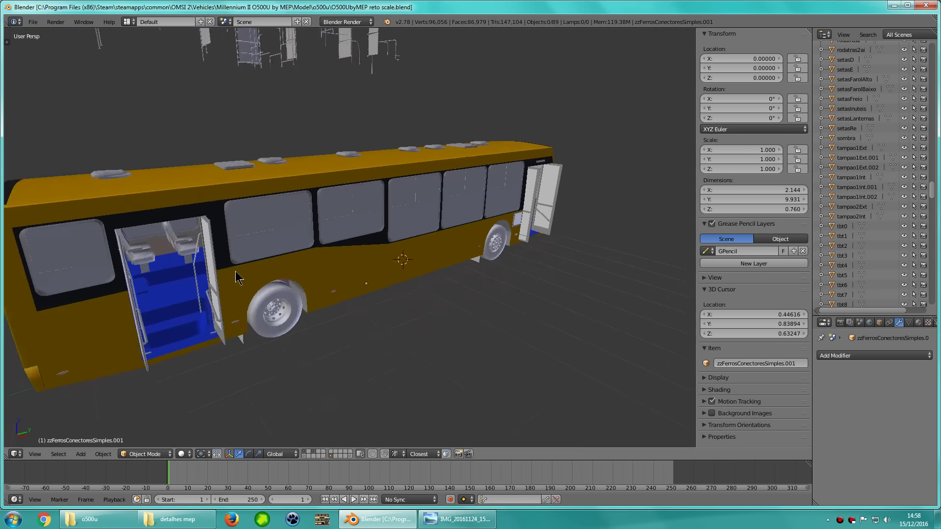
pyautogui.scroll(3, 392, 247)
pyautogui.scroll(3, 392, 248)
pyautogui.scroll(3, 422, 264)
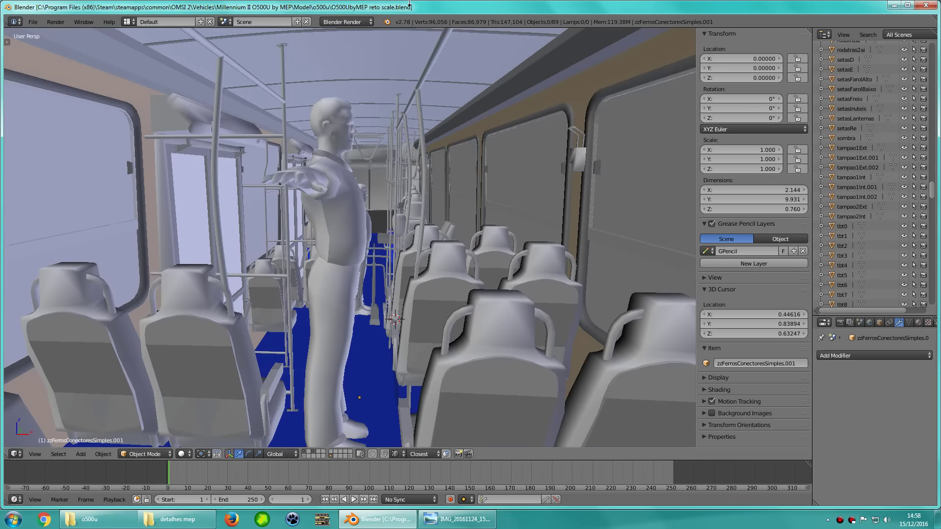
pyautogui.scroll(3, 422, 216)
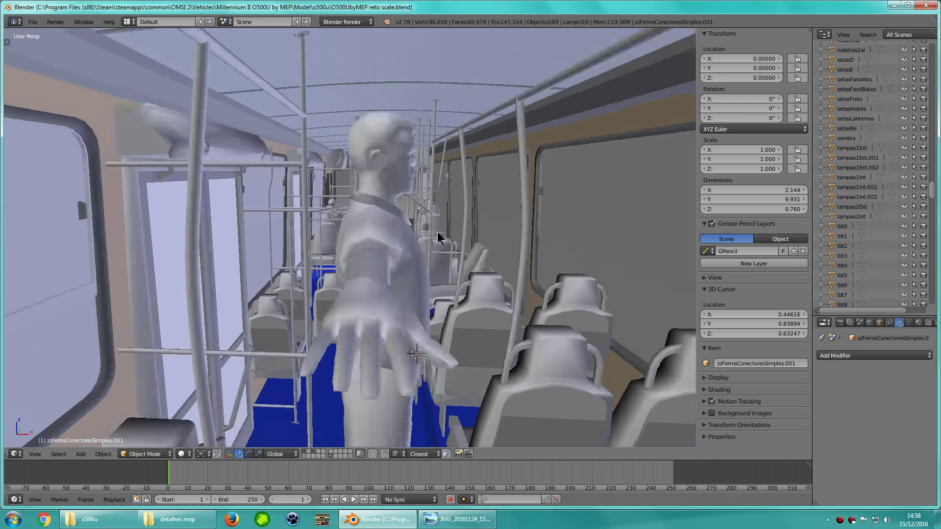
pyautogui.scroll(3, 403, 227)
pyautogui.moveTo(403, 227)
pyautogui.mouseDown(button='middle')
pyautogui.moveTo(353, 264)
pyautogui.moveTo(476, 142)
pyautogui.moveTo(416, 193)
pyautogui.moveTo(416, 210)
pyautogui.moveTo(385, 241)
pyautogui.mouseUp(button='middle')
pyautogui.scroll(2, 422, 169)
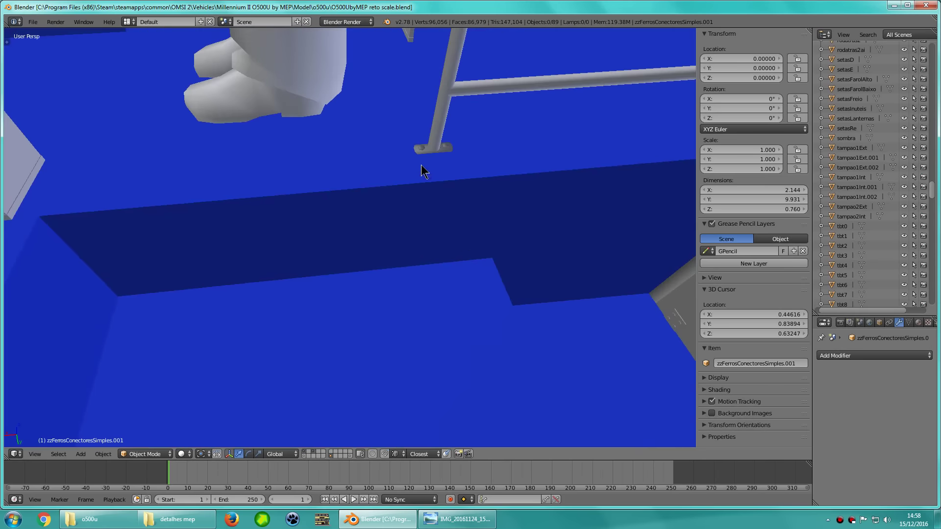
# Pick the connector object at the pole base and enter Edit Mode on it
pyautogui.rightClick(417, 157)
pyautogui.press('Tab')
pyautogui.moveTo(420, 147); pyautogui.dragTo(515, 248, button='middle')
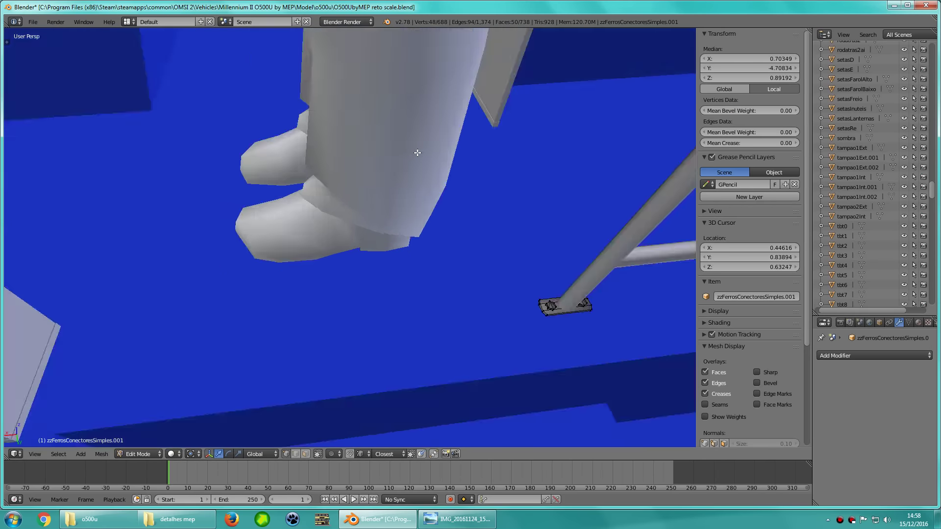
pyautogui.scroll(4, 285, 120)
pyautogui.scroll(-5, 286, 120)
pyautogui.moveTo(410, 292)
pyautogui.mouseDown(button='middle')
pyautogui.moveTo(454, 283)
pyautogui.moveTo(445, 235)
pyautogui.moveTo(414, 233)
pyautogui.mouseUp(button='middle')
pyautogui.press('a')
pyautogui.press('a')
pyautogui.scroll(3, 445, 236)
pyautogui.scroll(-2, 433, 210)
pyautogui.scroll(-1, 414, 201)
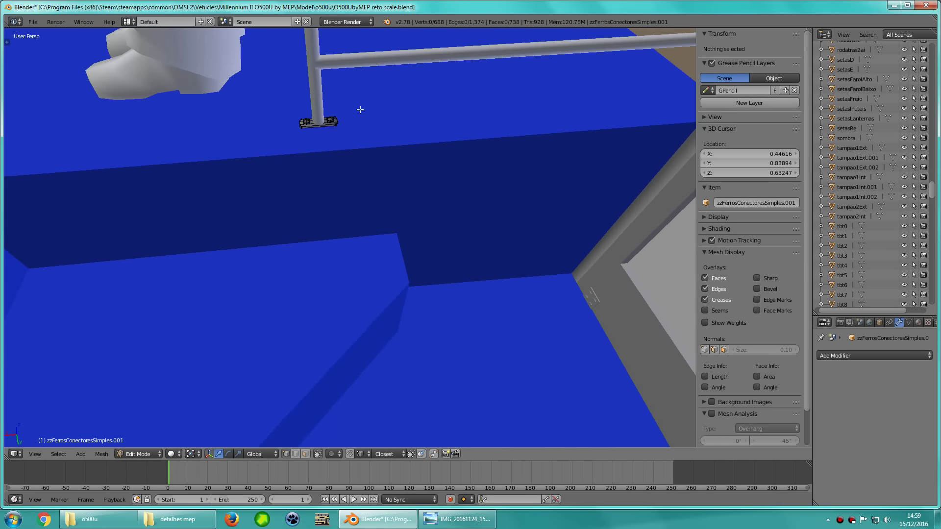
# Frame the connector vertices at the pole base and check them in solid and wireframe
pyautogui.keyDown('ctrl'); pyautogui.moveTo(290, 99); pyautogui.dragTo(292, 99); pyautogui.keyUp('ctrl')
pyautogui.press('KP_Decimal')
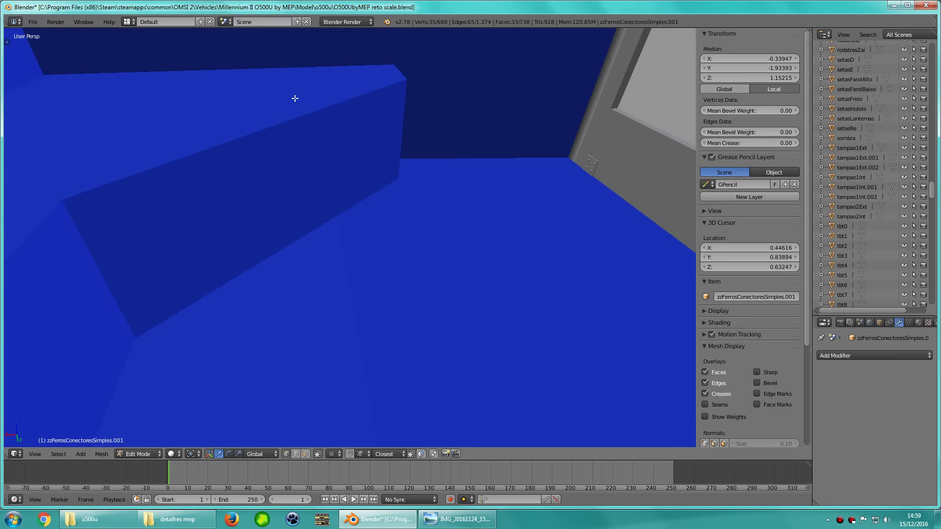
pyautogui.scroll(3, 295, 98)
pyautogui.press('Tab')
pyautogui.moveTo(431, 228)
pyautogui.mouseDown(button='middle')
pyautogui.moveTo(511, 216)
pyautogui.moveTo(567, 227)
pyautogui.moveTo(453, 222)
pyautogui.moveTo(506, 219)
pyautogui.moveTo(446, 240)
pyautogui.moveTo(531, 269)
pyautogui.moveTo(416, 261)
pyautogui.mouseUp(button='middle')
pyautogui.press('Tab')
pyautogui.press('Tab')
pyautogui.press('Tab')
pyautogui.press('a')
pyautogui.press('z')
pyautogui.press('z')
pyautogui.press('Tab')
pyautogui.scroll(-3, 412, 261)
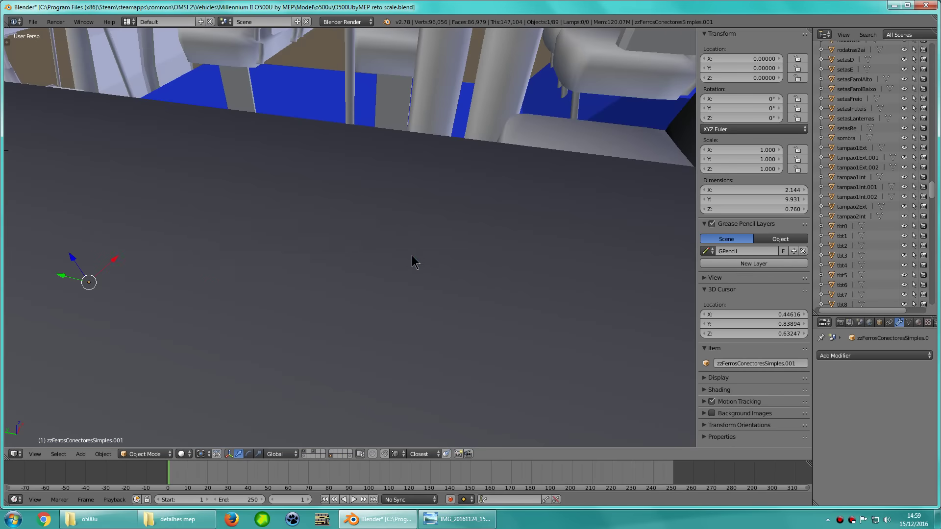
pyautogui.scroll(-3, 326, 255)
pyautogui.scroll(-2, 320, 254)
pyautogui.scroll(3, 319, 251)
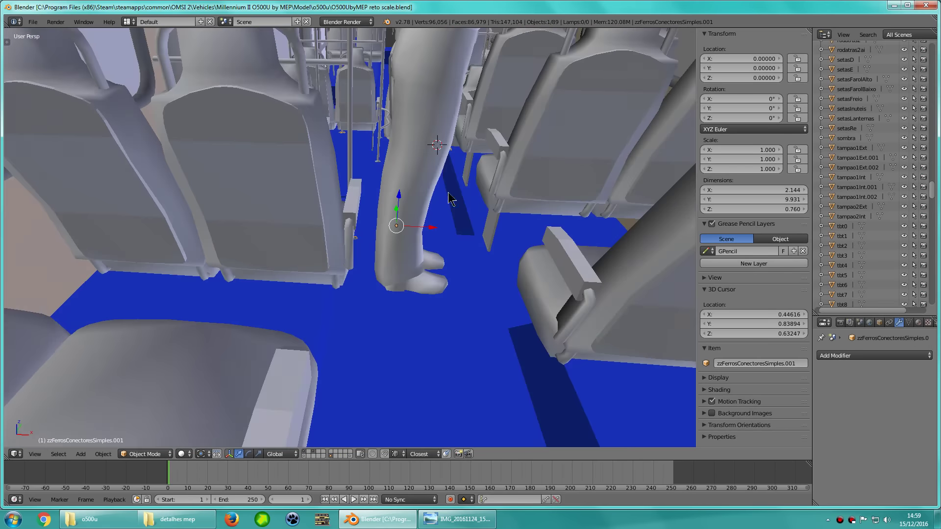
pyautogui.moveTo(319, 251)
pyautogui.mouseDown(button='middle')
pyautogui.moveTo(260, 323)
pyautogui.moveTo(195, 251)
pyautogui.moveTo(273, 298)
pyautogui.moveTo(299, 255)
pyautogui.moveTo(309, 266)
pyautogui.moveTo(350, 236)
pyautogui.moveTo(379, 249)
pyautogui.moveTo(342, 210)
pyautogui.moveTo(316, 200)
pyautogui.moveTo(299, 155)
pyautogui.mouseUp(button='middle')
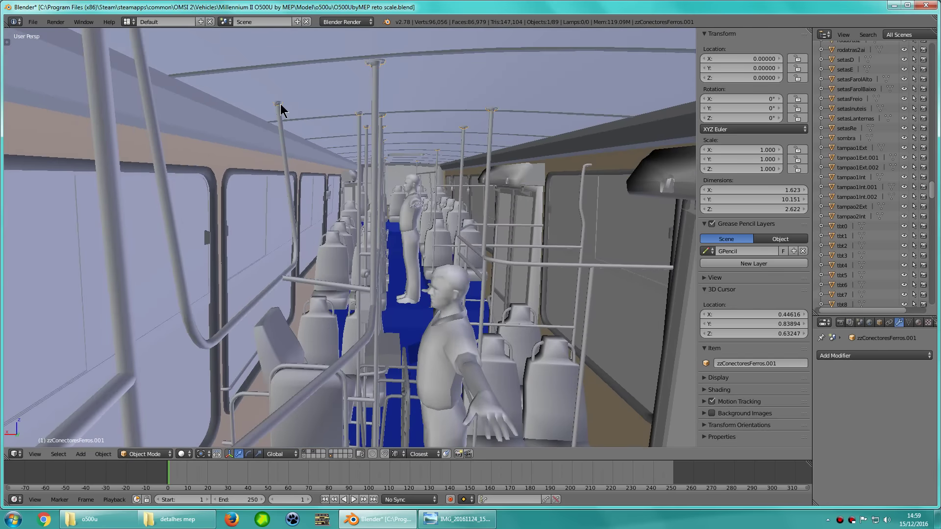
# Check the connectors object in Edit Mode while looking down the aisle
pyautogui.press('Tab')
pyautogui.press('Tab')
pyautogui.press('Tab')
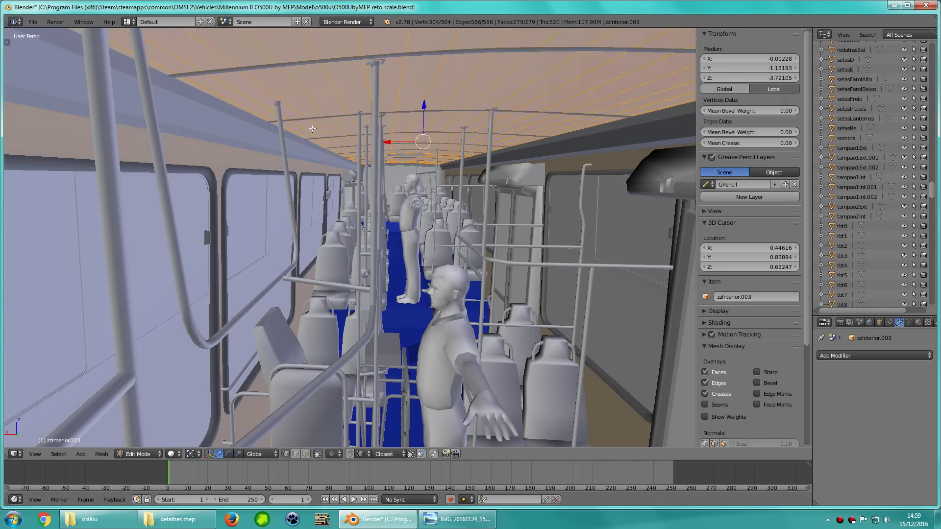
pyautogui.press('Tab')
pyautogui.press('Tab')
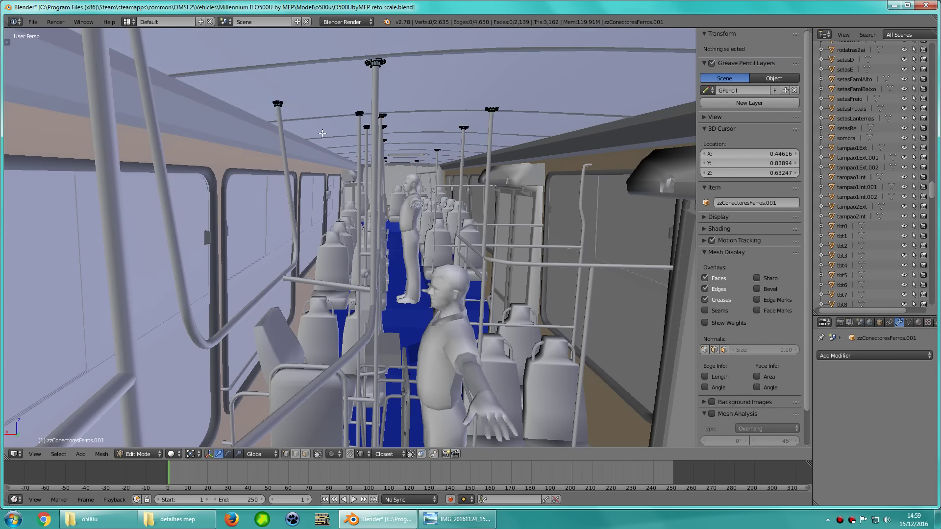
pyautogui.scroll(-5, 316, 128)
pyautogui.scroll(5, 316, 130)
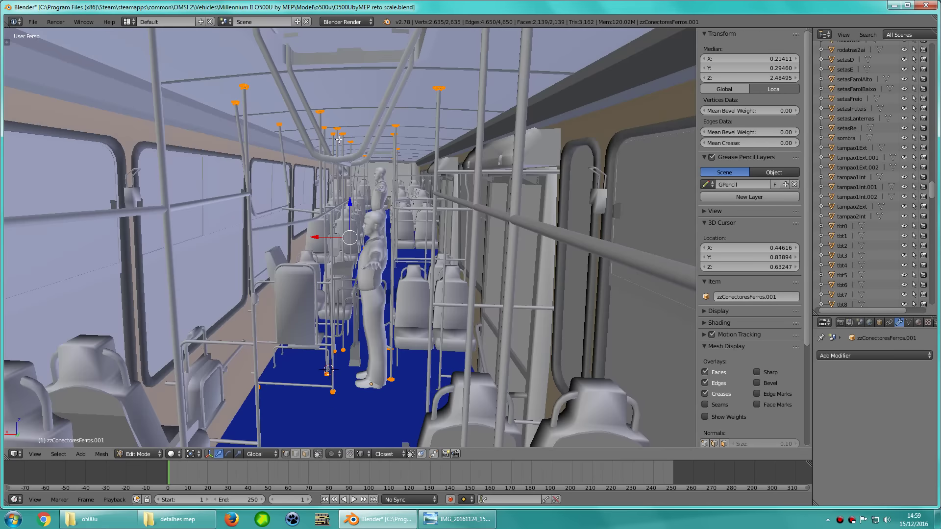
pyautogui.moveTo(315, 130)
pyautogui.mouseDown(button='middle')
pyautogui.moveTo(369, 175)
pyautogui.moveTo(389, 211)
pyautogui.mouseUp(button='middle')
pyautogui.scroll(-2, 369, 175)
# Return to Object Mode and zoom out to view the bus from outside by the wheels
pyautogui.press('Tab')
pyautogui.scroll(-3, 363, 173)
pyautogui.scroll(-3, 362, 171)
pyautogui.scroll(-5, 361, 169)
pyautogui.scroll(4, 404, 171)
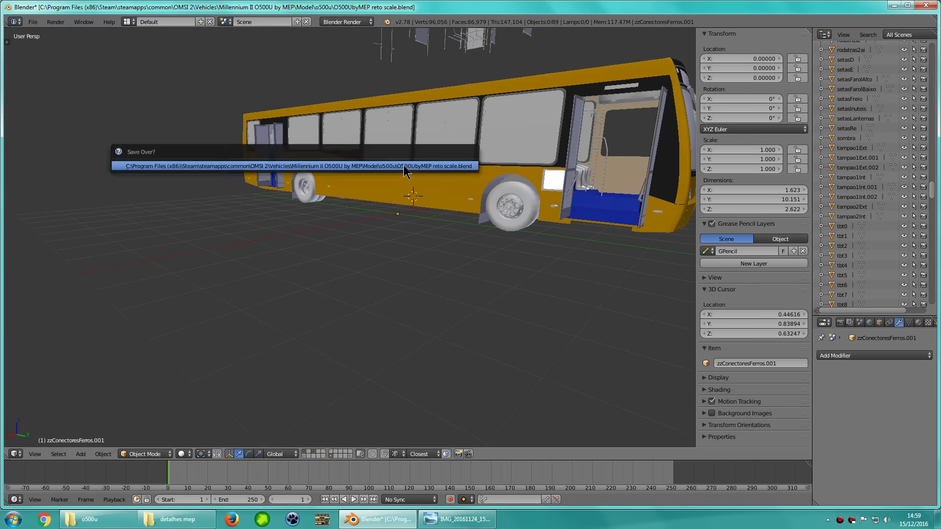
pyautogui.scroll(3, 427, 233)
pyautogui.moveTo(427, 233); pyautogui.dragTo(460, 242, button='middle')
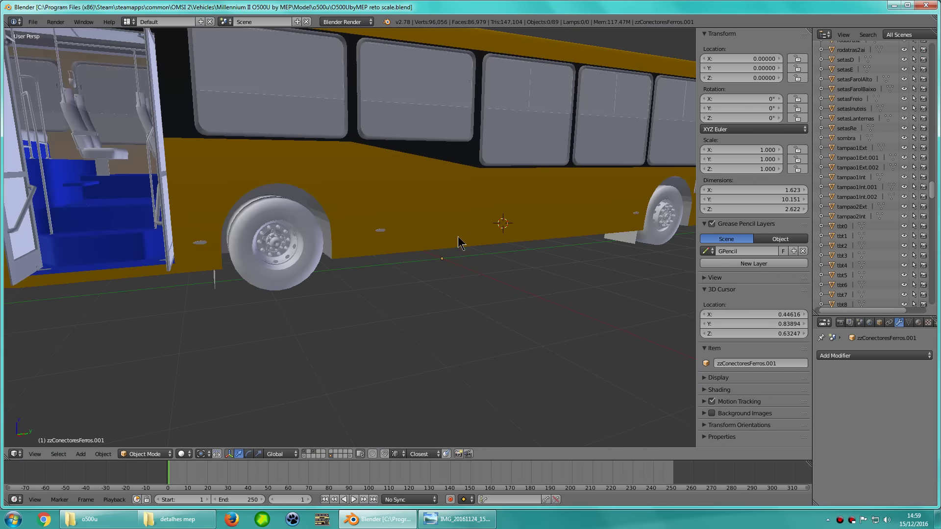
pyautogui.scroll(-4, 471, 240)
pyautogui.scroll(4, 465, 234)
pyautogui.scroll(3, 485, 251)
pyautogui.scroll(3, 469, 219)
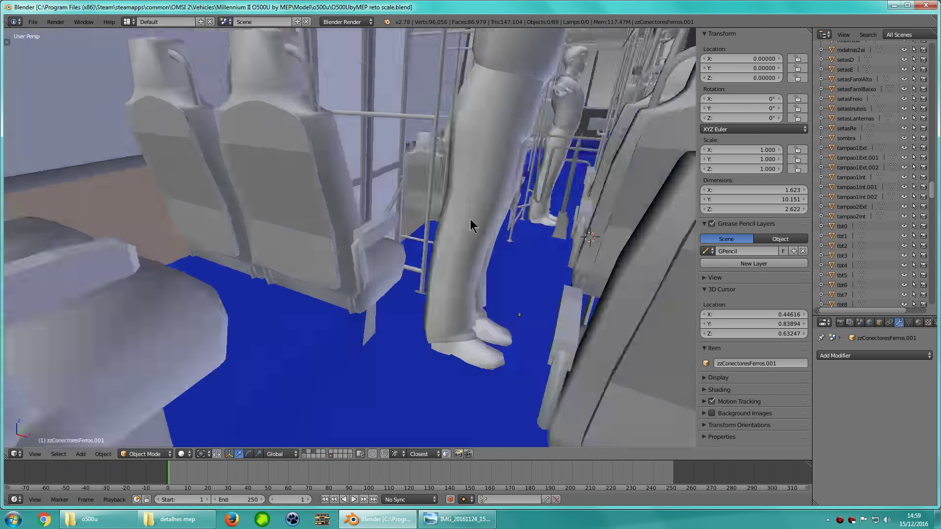
pyautogui.scroll(2, 421, 209)
pyautogui.moveTo(421, 210)
pyautogui.mouseDown(button='middle')
pyautogui.moveTo(328, 195)
pyautogui.moveTo(358, 185)
pyautogui.moveTo(330, 168)
pyautogui.moveTo(402, 276)
pyautogui.moveTo(371, 223)
pyautogui.moveTo(406, 237)
pyautogui.mouseUp(button='middle')
pyautogui.scroll(-2, 360, 175)
pyautogui.scroll(-2, 357, 182)
pyautogui.scroll(2, 371, 223)
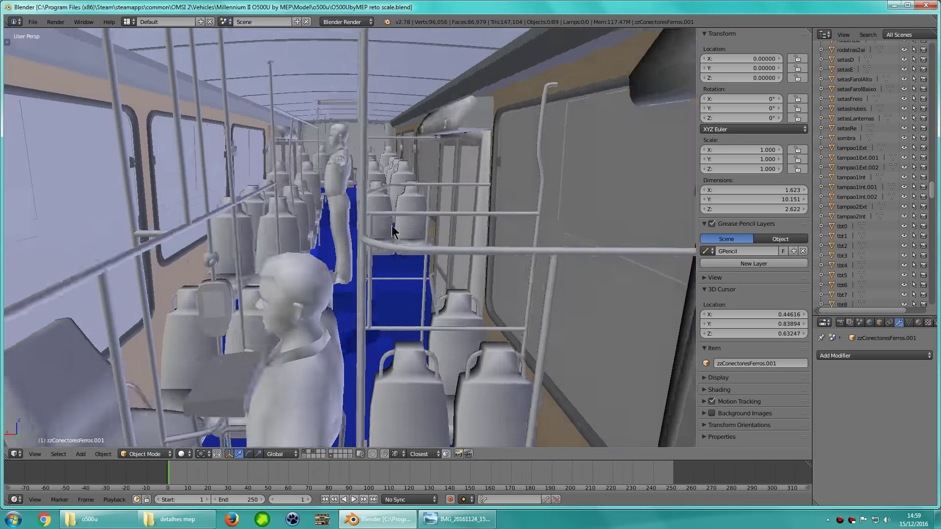
pyautogui.scroll(-2, 405, 235)
pyautogui.scroll(-2, 404, 235)
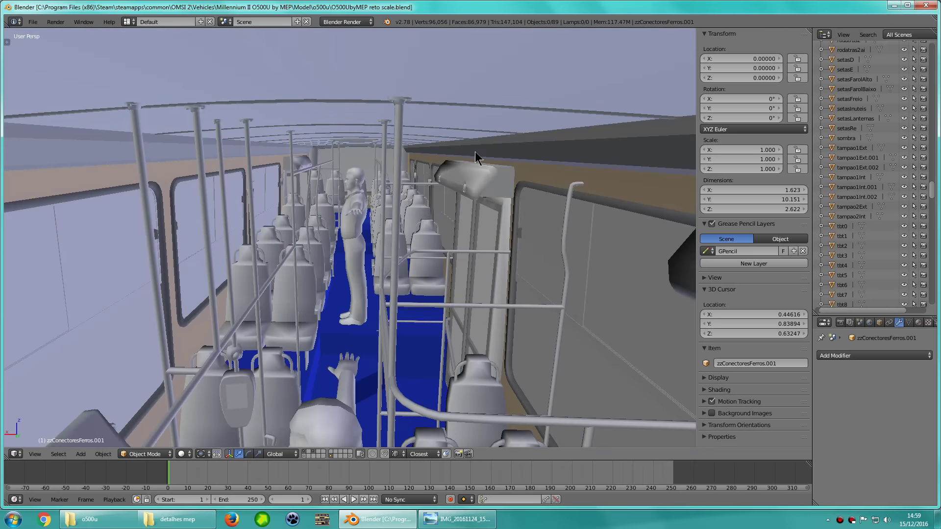
pyautogui.scroll(3, 475, 151)
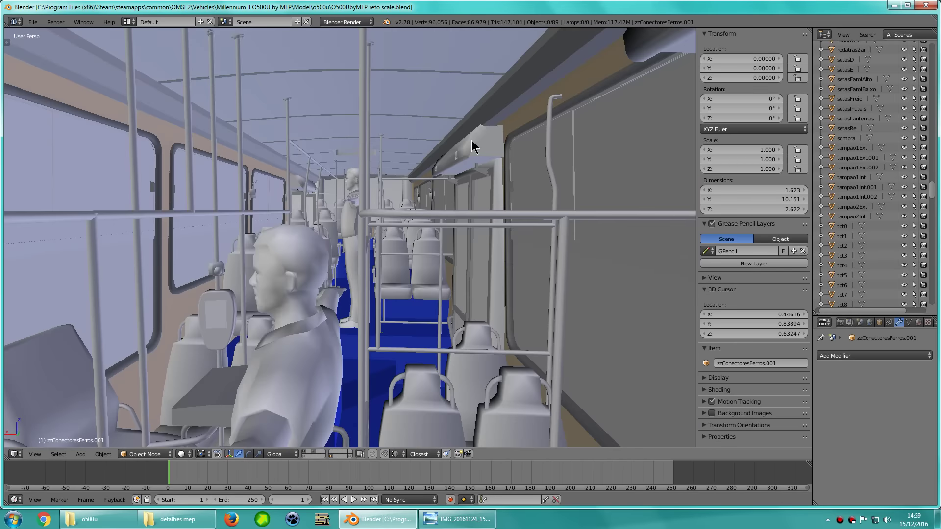
pyautogui.moveTo(471, 140); pyautogui.dragTo(423, 113, button='middle')
pyautogui.scroll(-3, 372, 175)
pyautogui.scroll(-5, 368, 160)
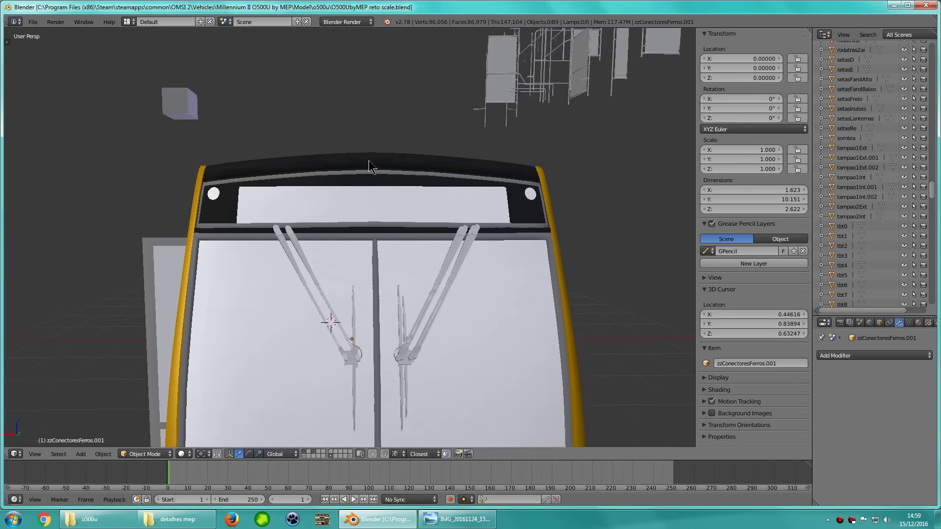
pyautogui.scroll(3, 370, 134)
pyautogui.scroll(5, 369, 135)
pyautogui.scroll(3, 358, 163)
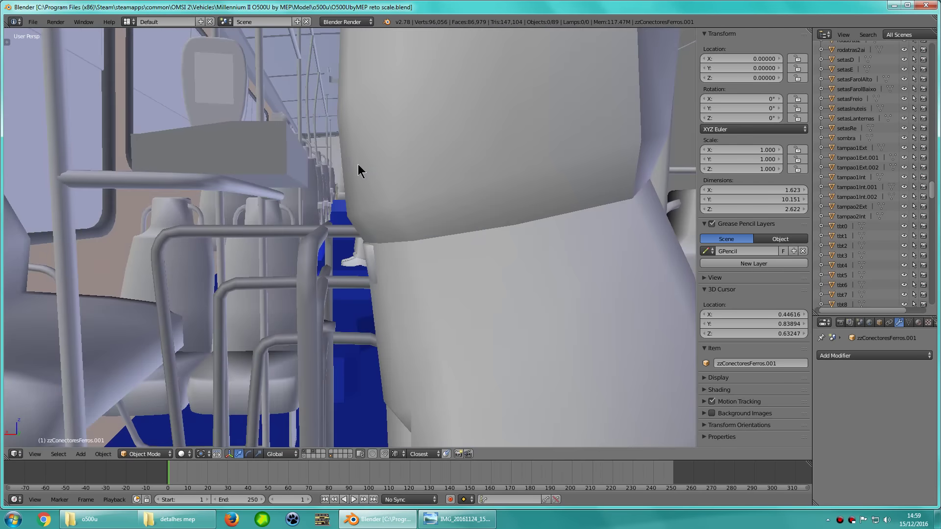
pyautogui.scroll(2, 358, 174)
pyautogui.scroll(2, 358, 174)
pyautogui.moveTo(358, 174)
pyautogui.mouseDown(button='middle')
pyautogui.moveTo(357, 195)
pyautogui.moveTo(189, 202)
pyautogui.moveTo(142, 185)
pyautogui.moveTo(379, 270)
pyautogui.mouseUp(button='middle')
pyautogui.scroll(-3, 380, 270)
pyautogui.scroll(-2, 373, 200)
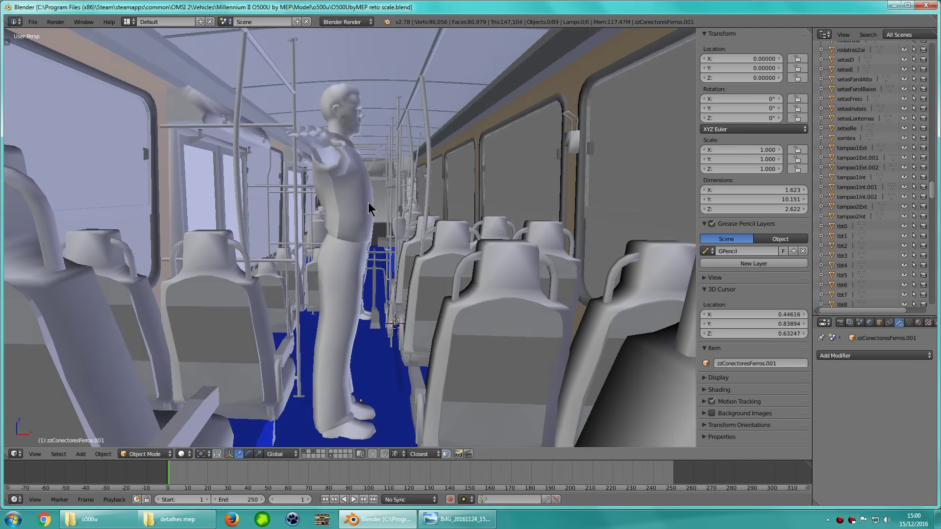